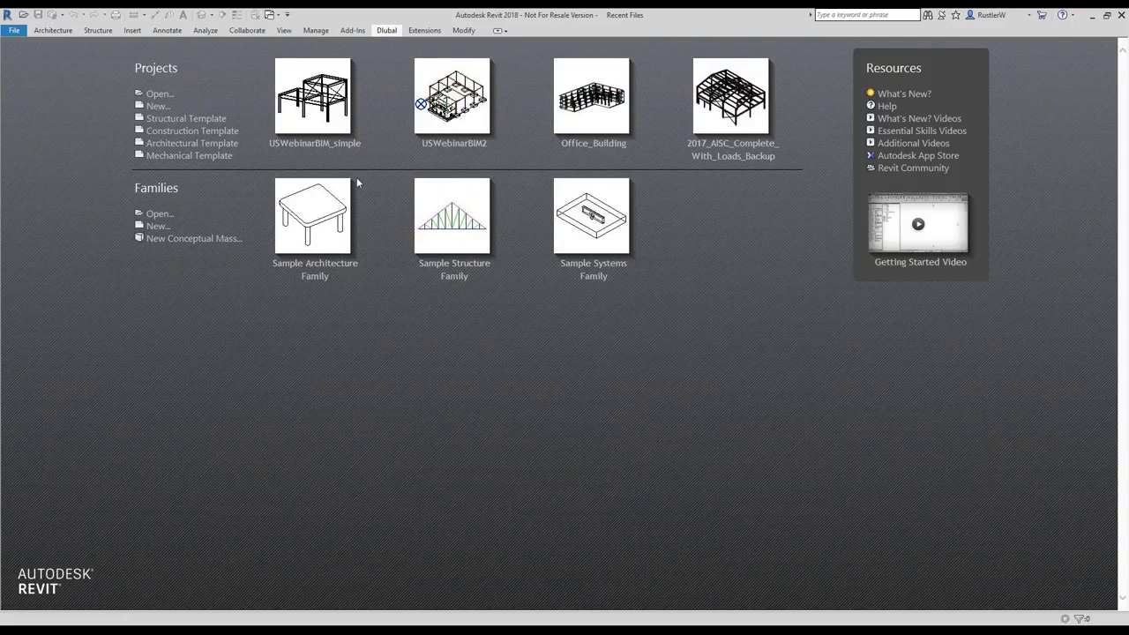
Open the recent project USWebinarBIM_simple and show its Analytical Model 3D view.
{"action": "left_click", "coordinate": [326, 127]}
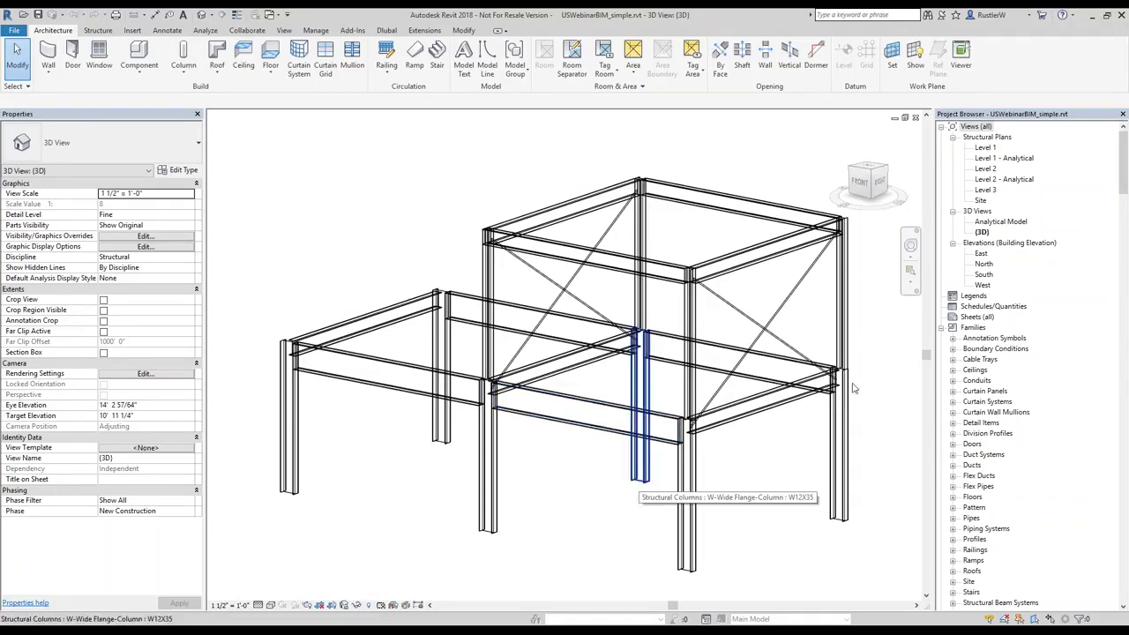
{"action": "left_click", "coordinate": [991, 223]}
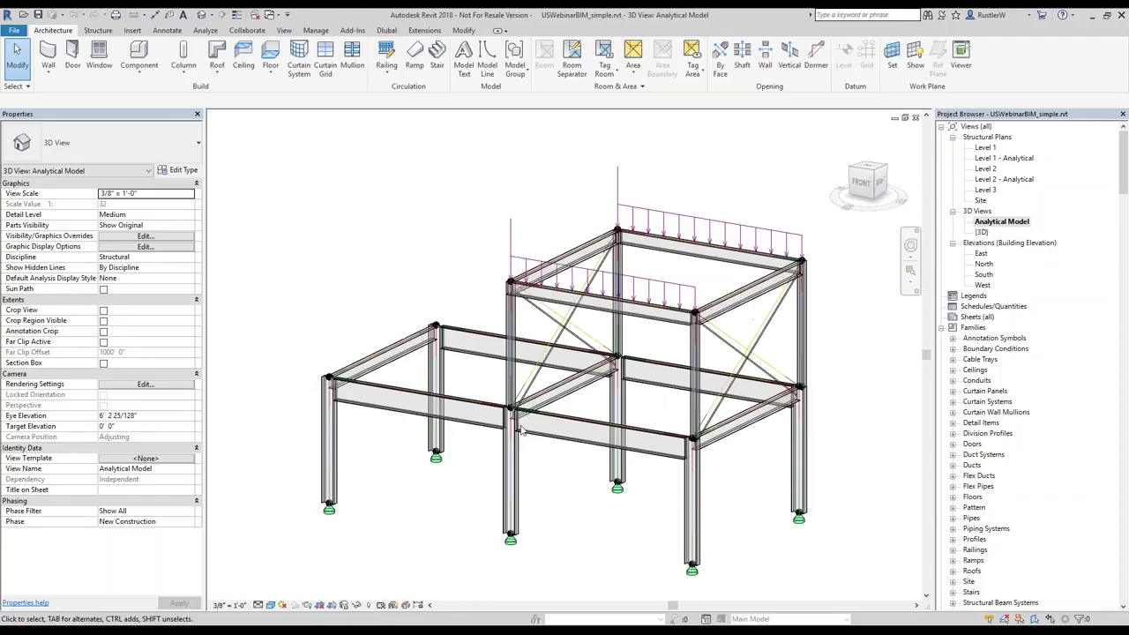
{"action": "scroll", "coordinate": [521, 429], "scroll_direction": "up", "scroll_amount": 1}
{"action": "scroll", "coordinate": [520, 429], "scroll_direction": "up", "scroll_amount": 1}
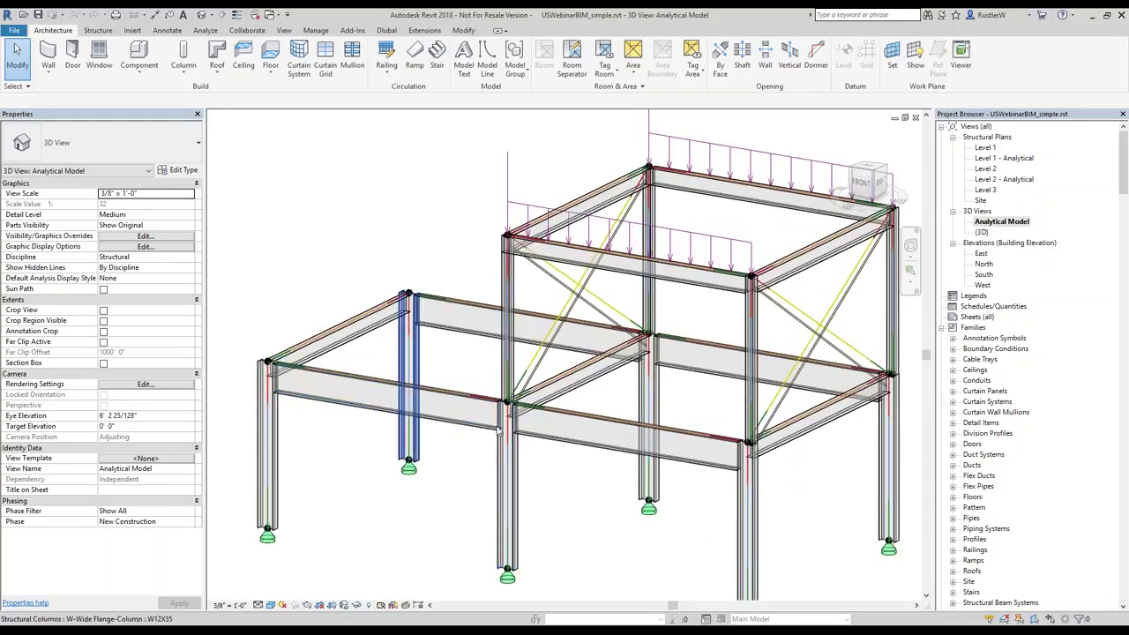
{"action": "scroll", "coordinate": [418, 397], "scroll_direction": "up", "scroll_amount": 1}
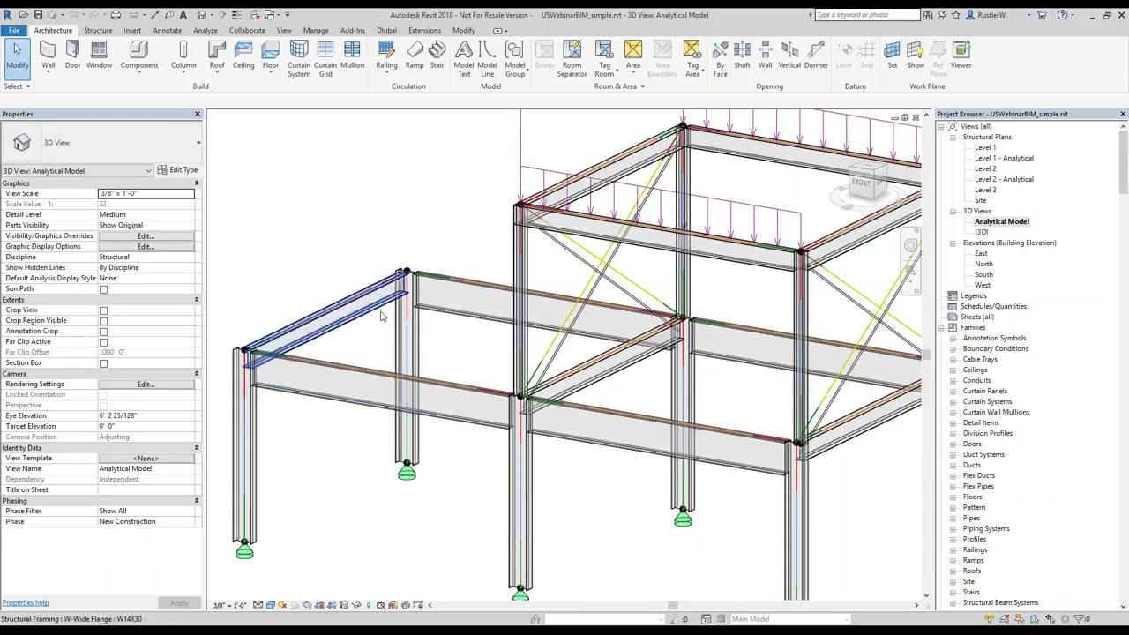
{"action": "scroll", "coordinate": [381, 316], "scroll_direction": "up", "scroll_amount": 2}
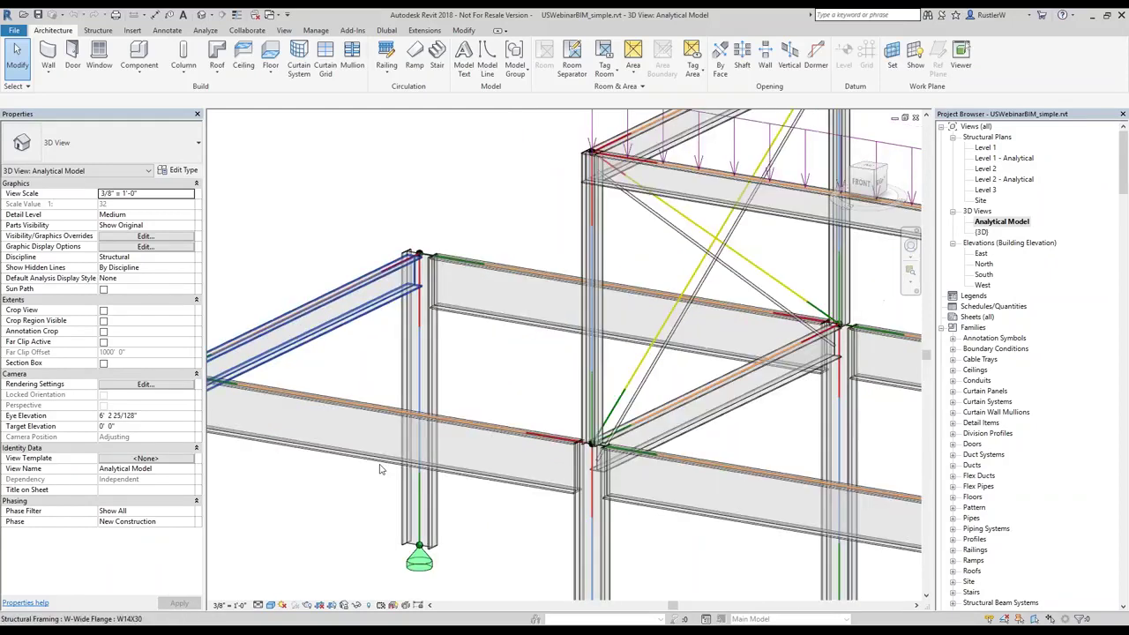
{"action": "scroll", "coordinate": [379, 468], "scroll_direction": "down", "scroll_amount": 1}
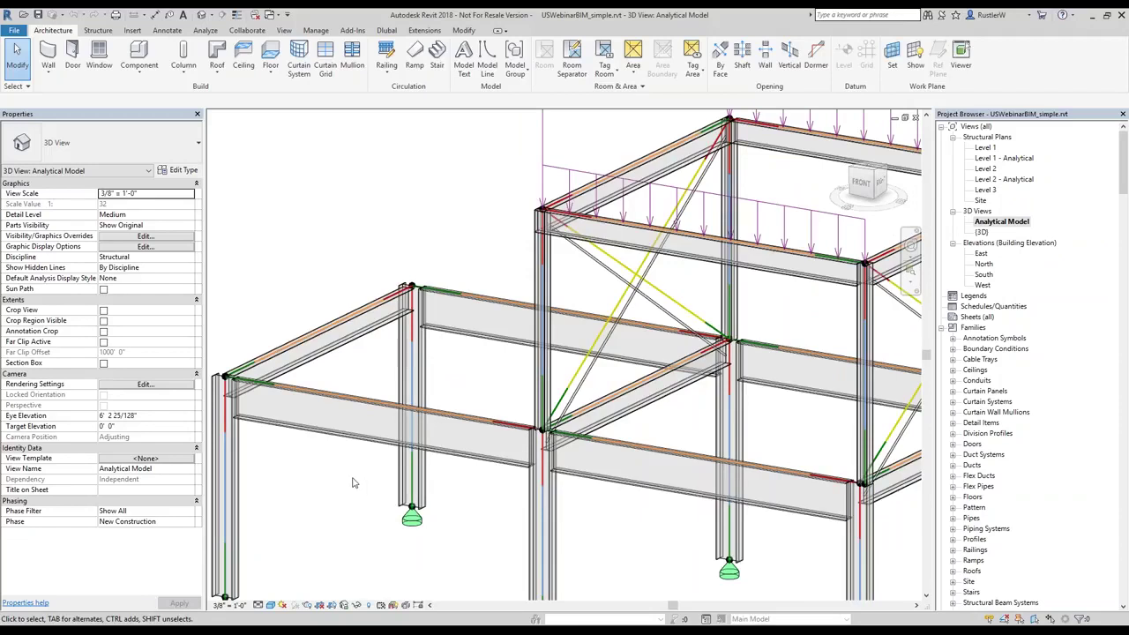
{"action": "middle_click_drag", "start_coordinate": [352, 482], "coordinate": [363, 427], "text": "shift"}
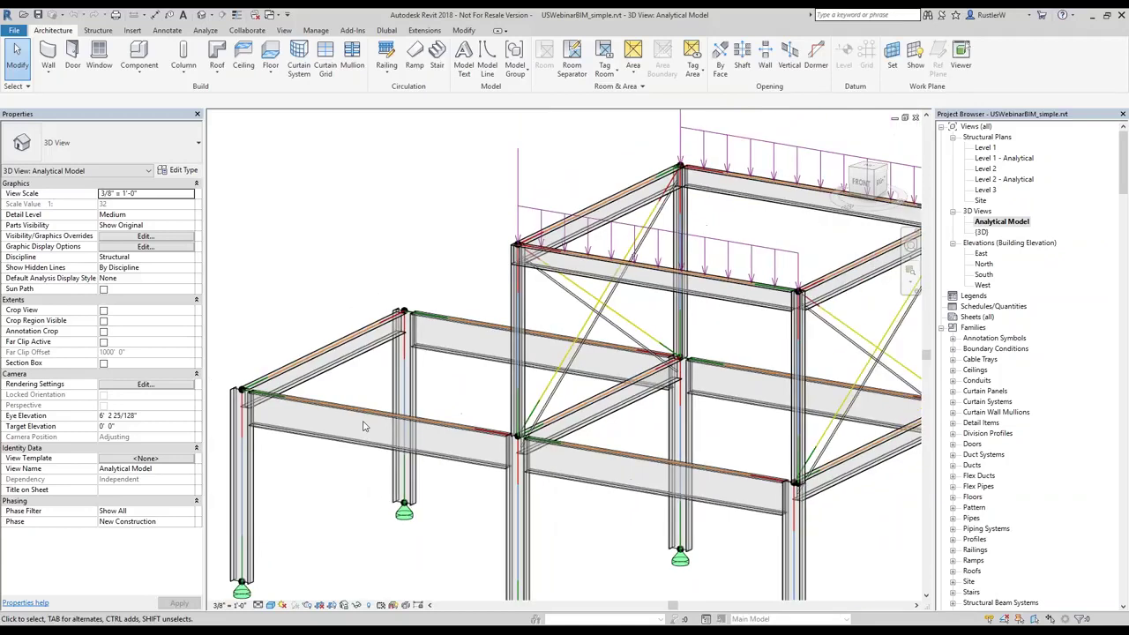
{"action": "scroll", "coordinate": [363, 427], "scroll_direction": "up", "scroll_amount": 1}
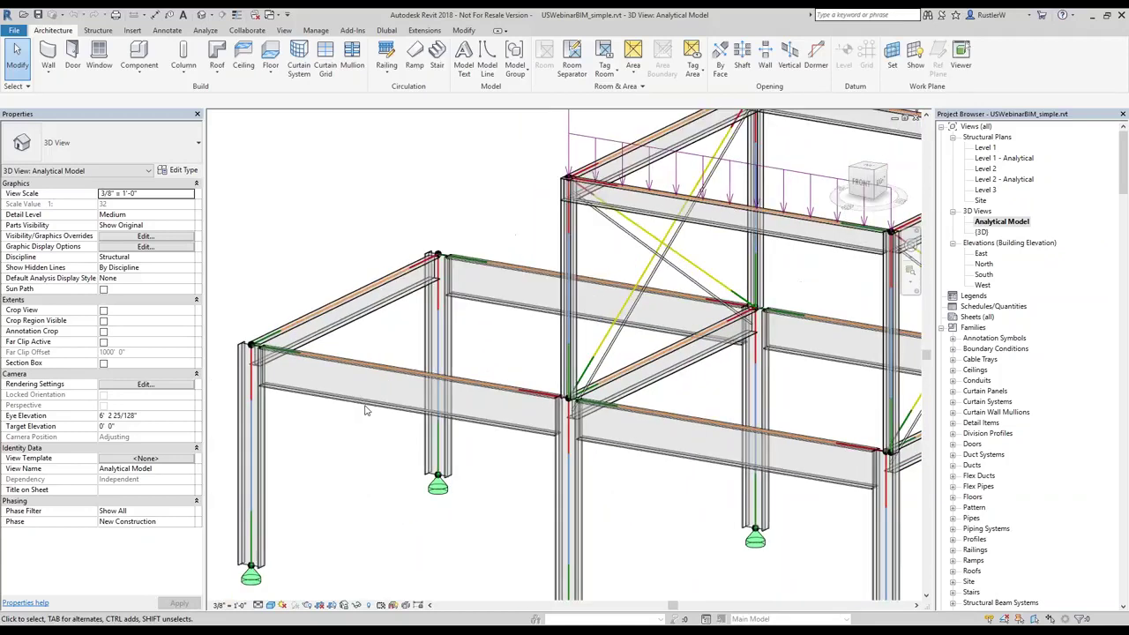
Disable the analytical model of the W21X50 girder at the front of the lower bay, inspect its end connection, and undo the change.
{"action": "left_click", "coordinate": [360, 457]}
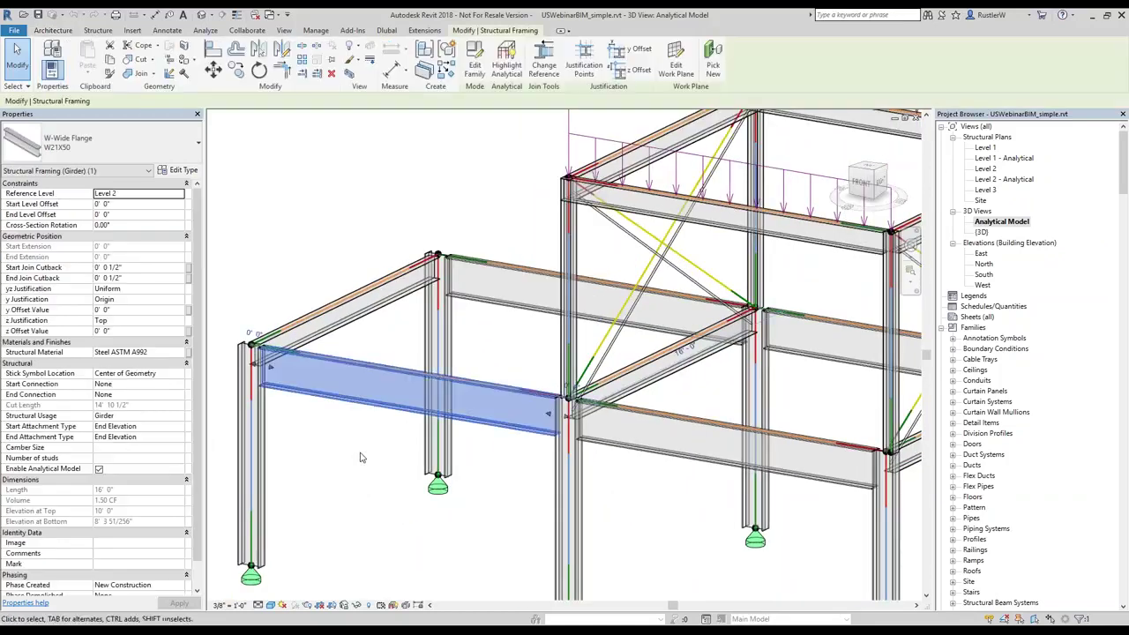
{"action": "left_click", "coordinate": [99, 473]}
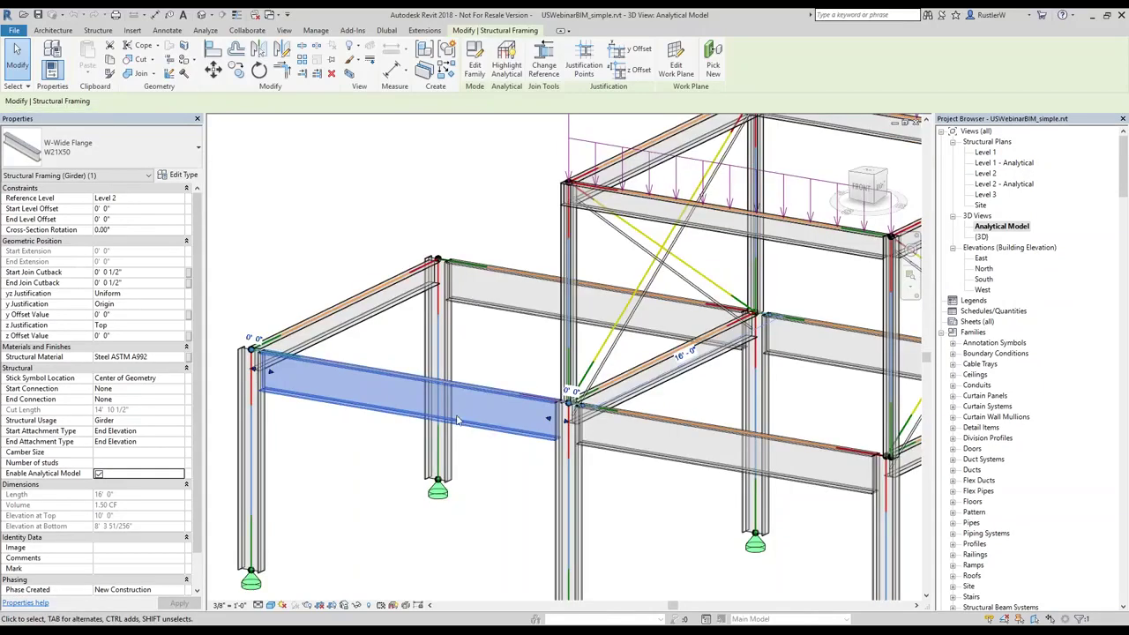
{"action": "key", "text": "ctrl+z"}
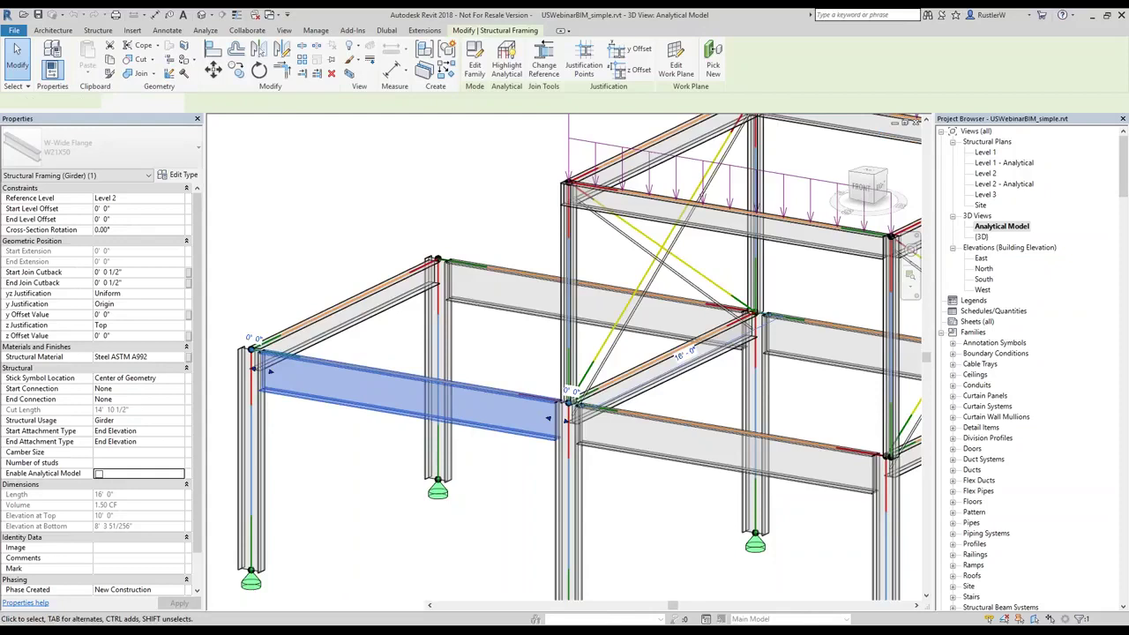
{"action": "scroll", "coordinate": [565, 395], "scroll_direction": "up", "scroll_amount": 3}
{"action": "scroll", "coordinate": [541, 420], "scroll_direction": "up", "scroll_amount": 2}
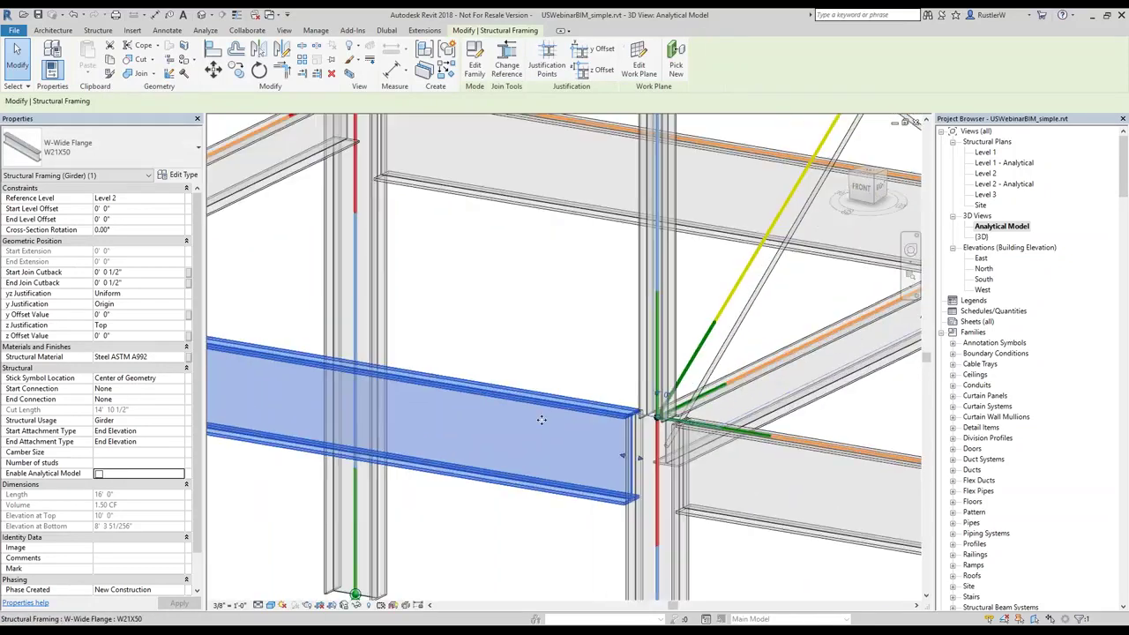
{"action": "scroll", "coordinate": [655, 416], "scroll_direction": "up", "scroll_amount": 2}
{"action": "left_click", "coordinate": [676, 424]}
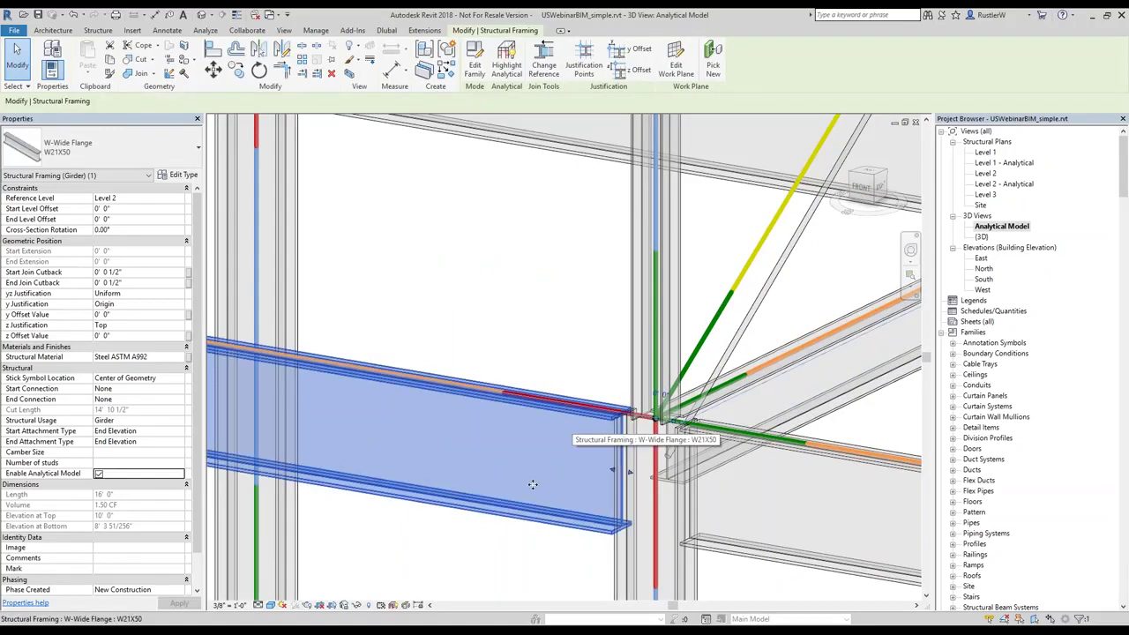
{"action": "scroll", "coordinate": [533, 485], "scroll_direction": "down", "scroll_amount": 3}
{"action": "middle_click_drag", "start_coordinate": [345, 554], "coordinate": [412, 482]}
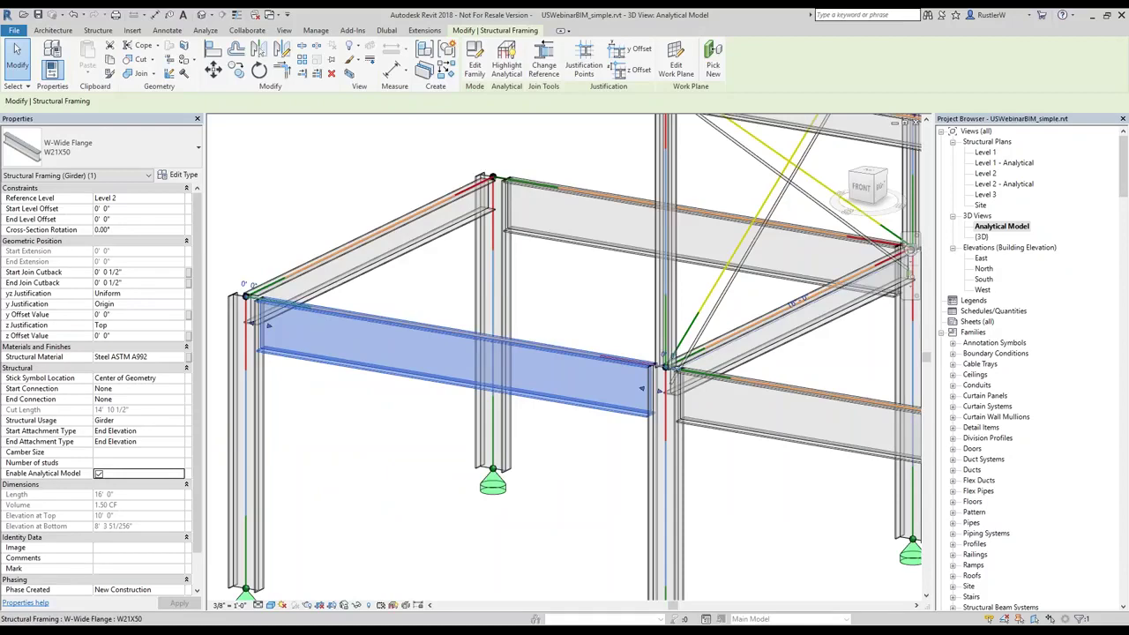
{"action": "key", "text": "Escape"}
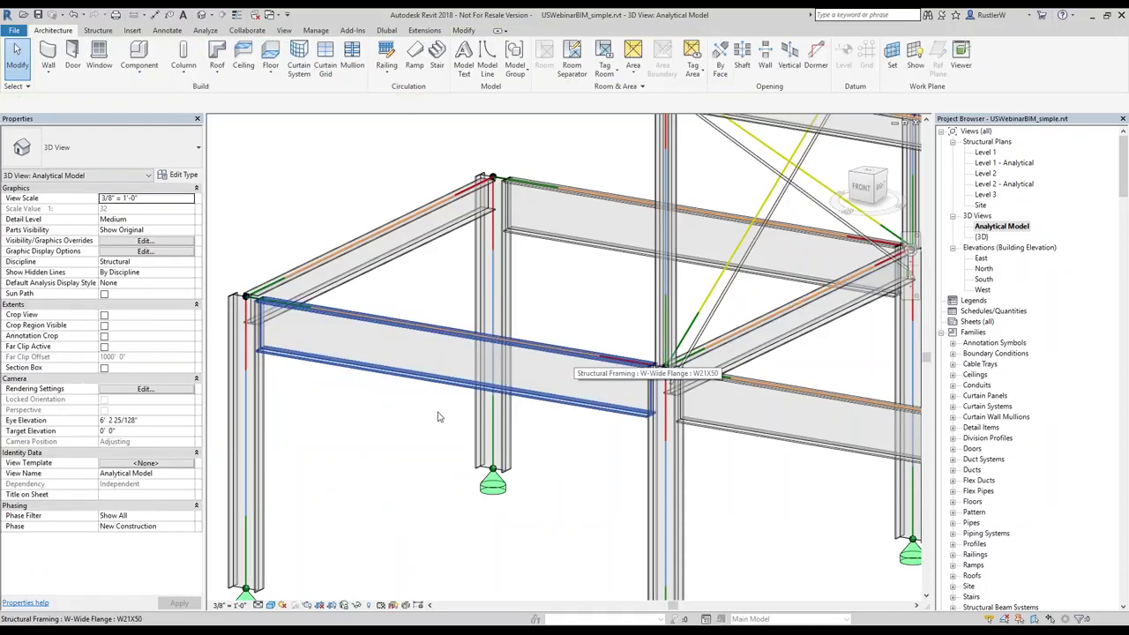
In the lower front girder's Analytical Beams properties, set both the Start and End Alignment Method to Projection.
{"action": "left_click", "coordinate": [359, 370]}
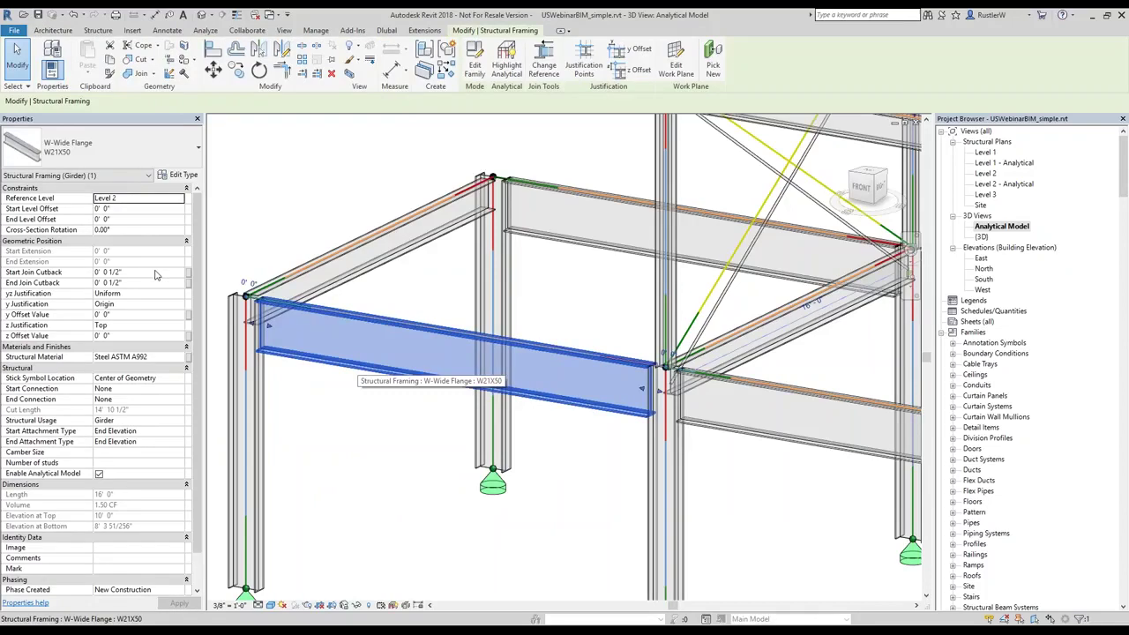
{"action": "left_click", "coordinate": [101, 177]}
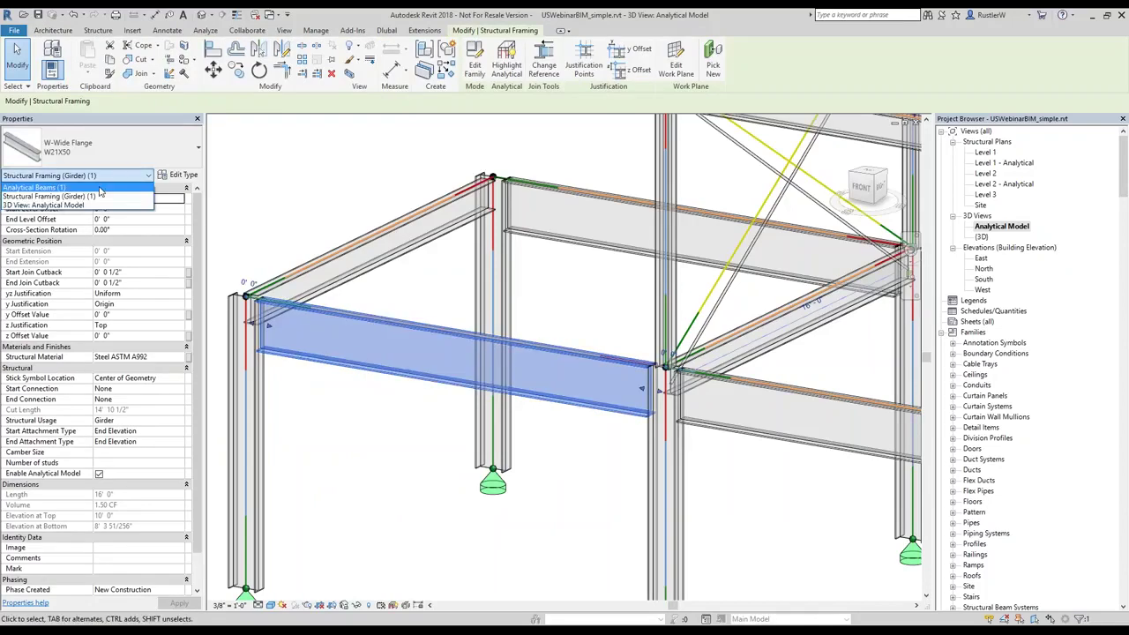
{"action": "left_click", "coordinate": [100, 188]}
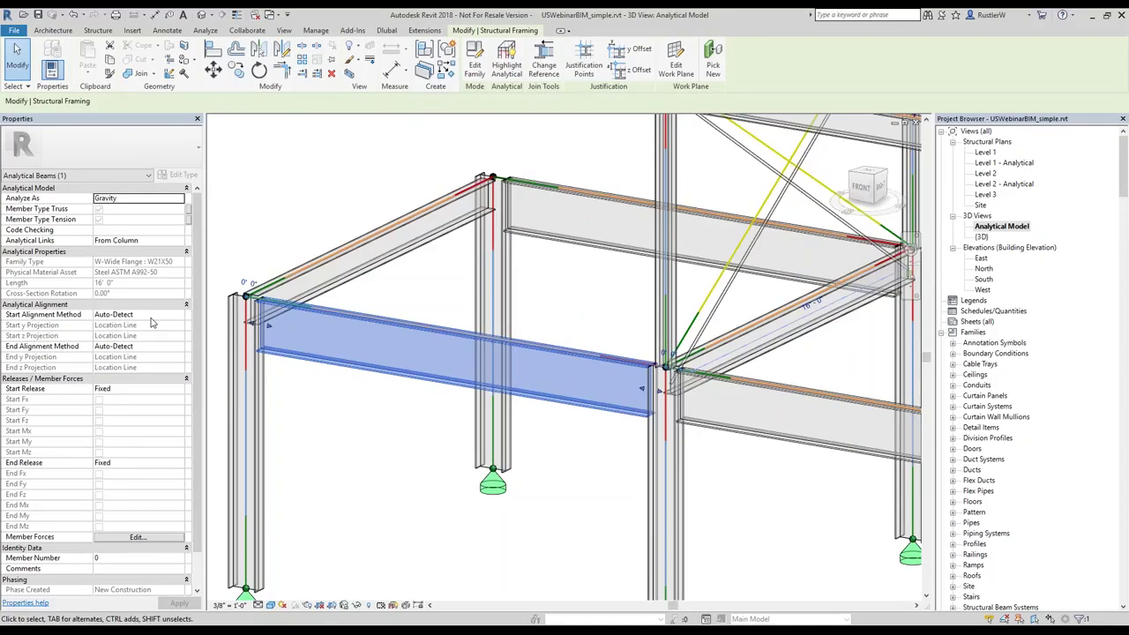
{"action": "left_click", "coordinate": [145, 314]}
{"action": "left_click", "coordinate": [145, 315]}
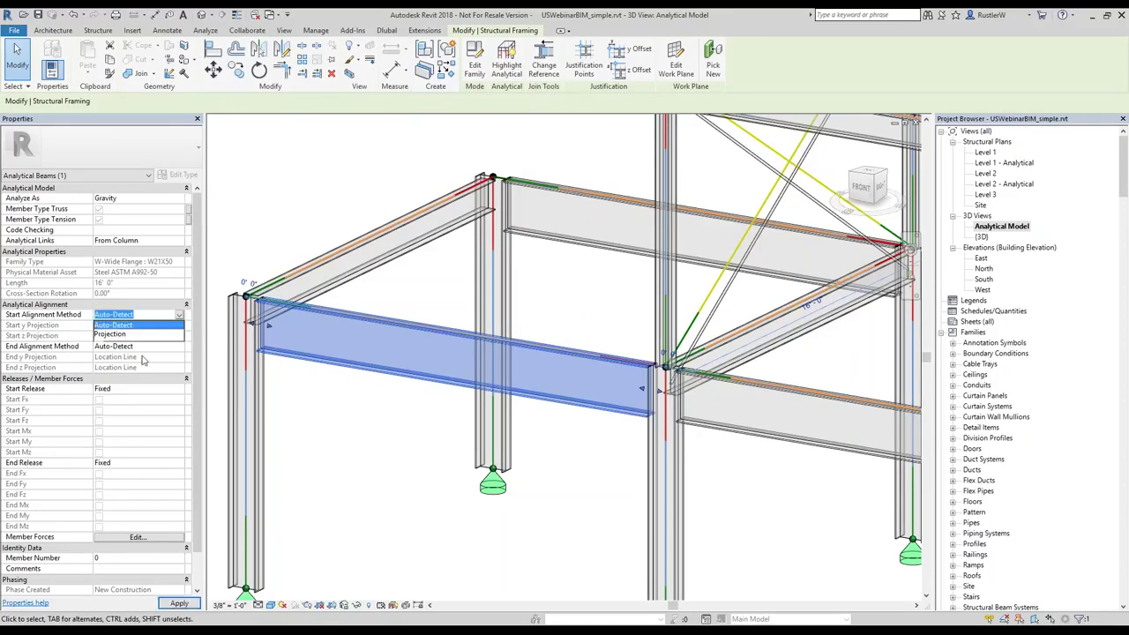
{"action": "left_click", "coordinate": [110, 333]}
{"action": "left_click", "coordinate": [146, 347]}
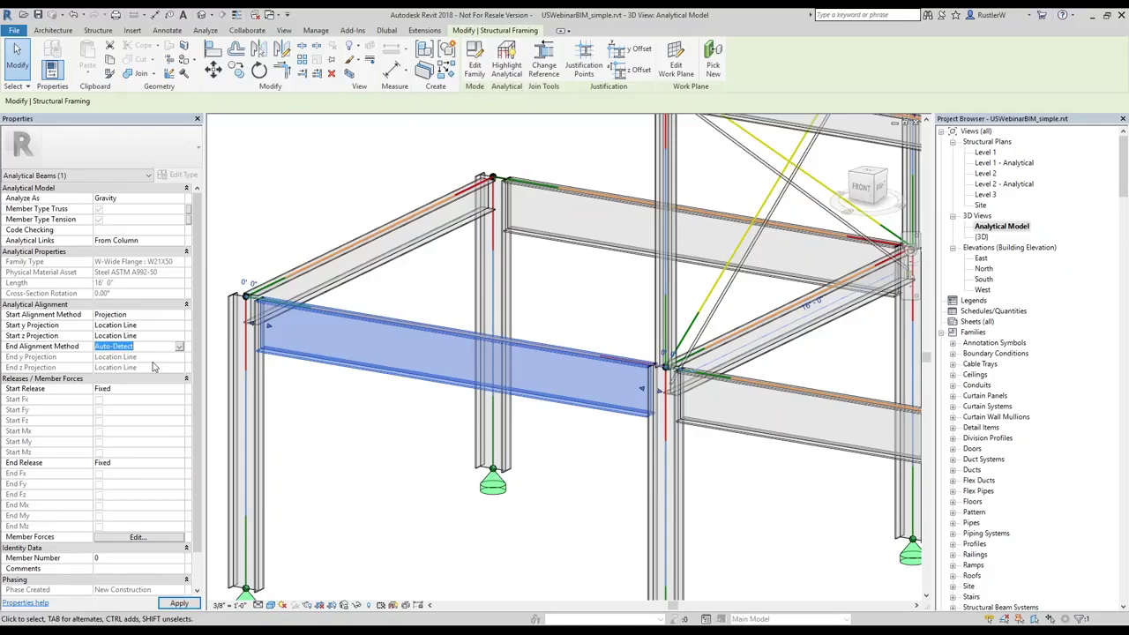
{"action": "left_click", "coordinate": [155, 346]}
{"action": "left_click", "coordinate": [110, 366]}
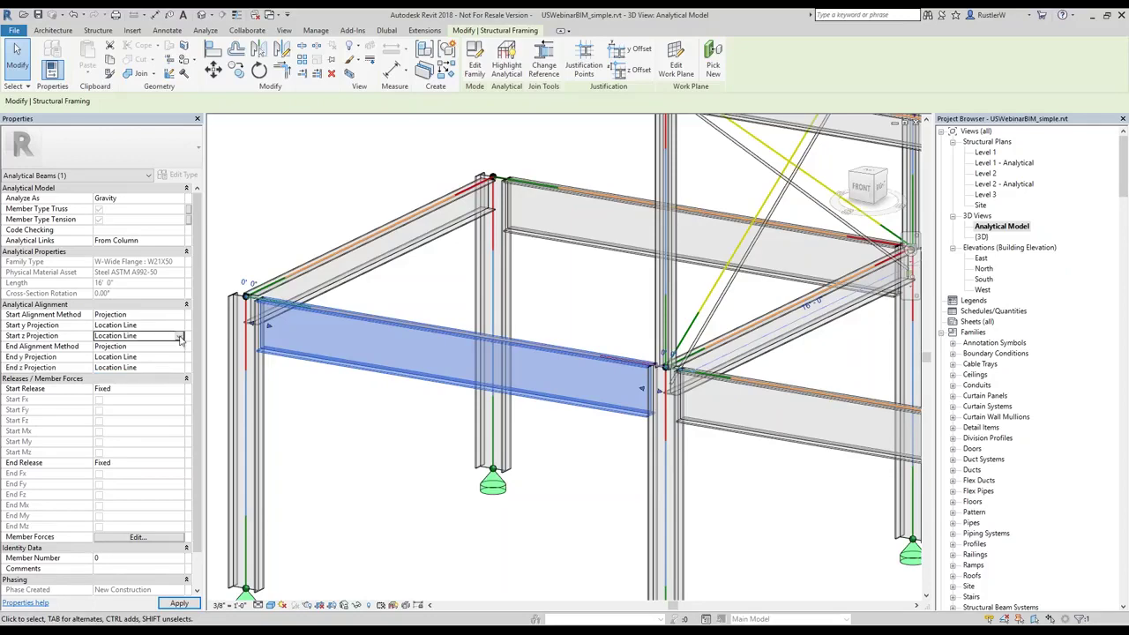
Set the girder's Start z Projection and End z Projection to Center of Element.
{"action": "left_click", "coordinate": [179, 337]}
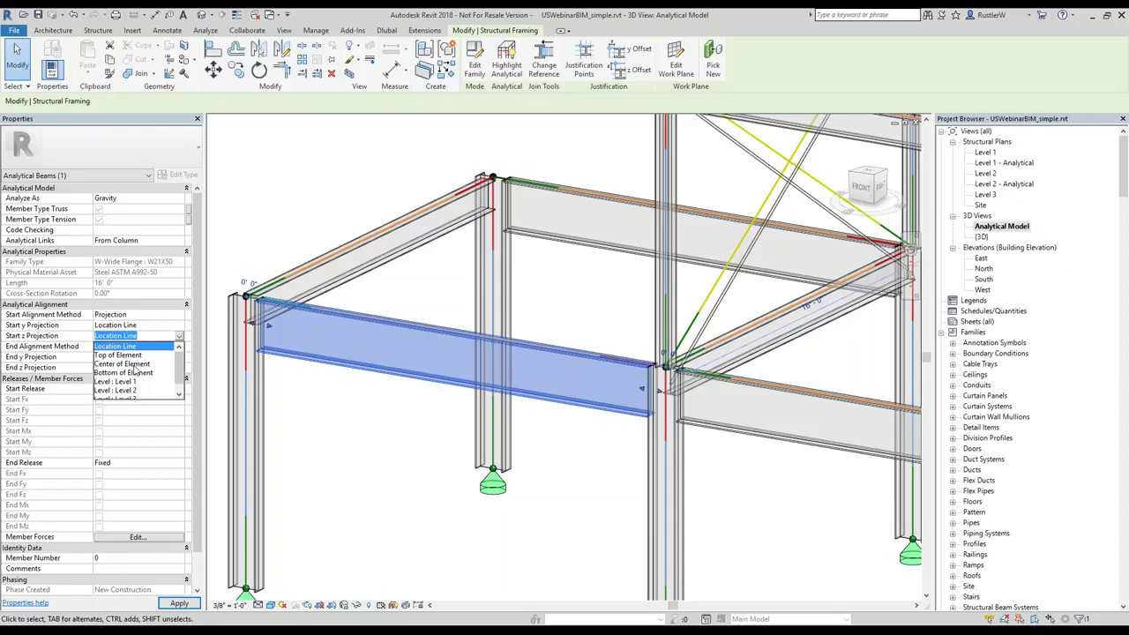
{"action": "left_click", "coordinate": [133, 364]}
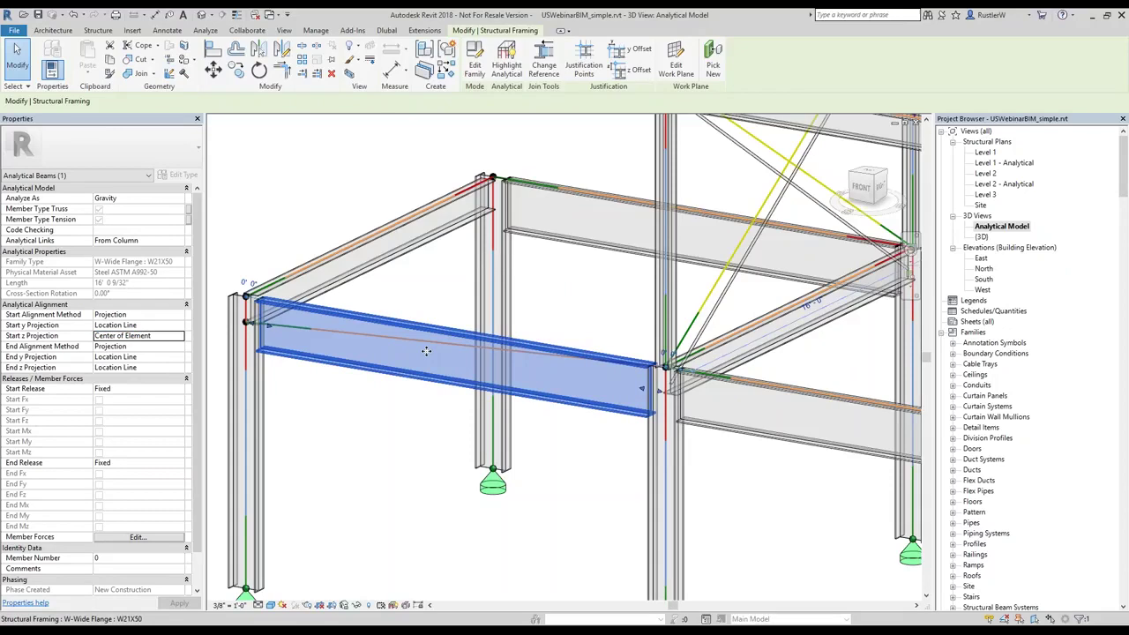
{"action": "left_click", "coordinate": [137, 367]}
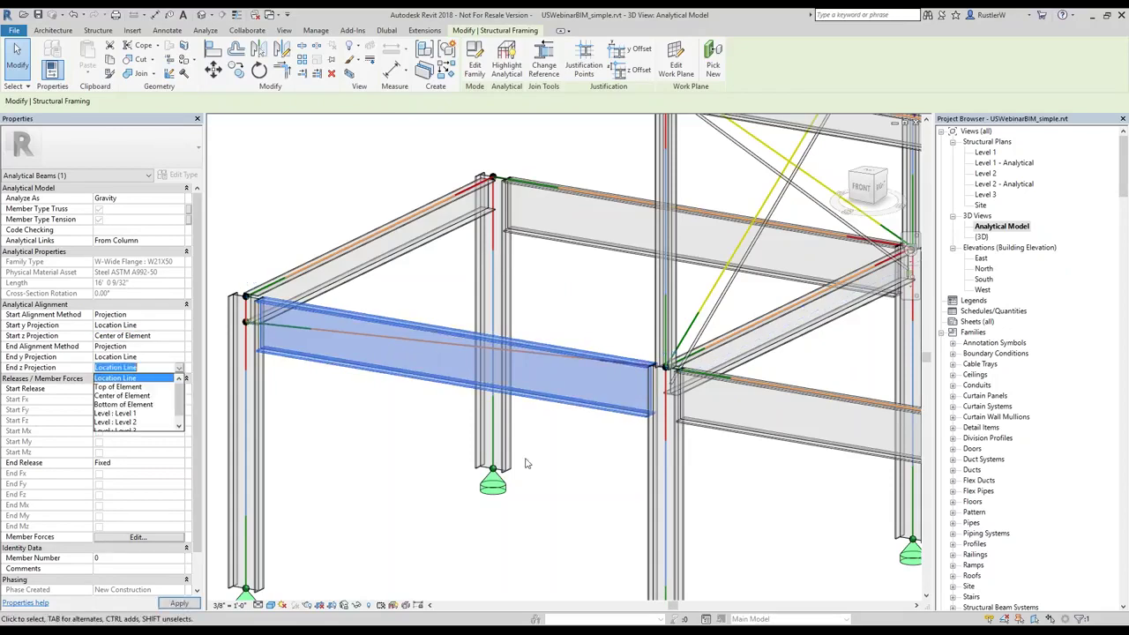
{"action": "left_click", "coordinate": [122, 396]}
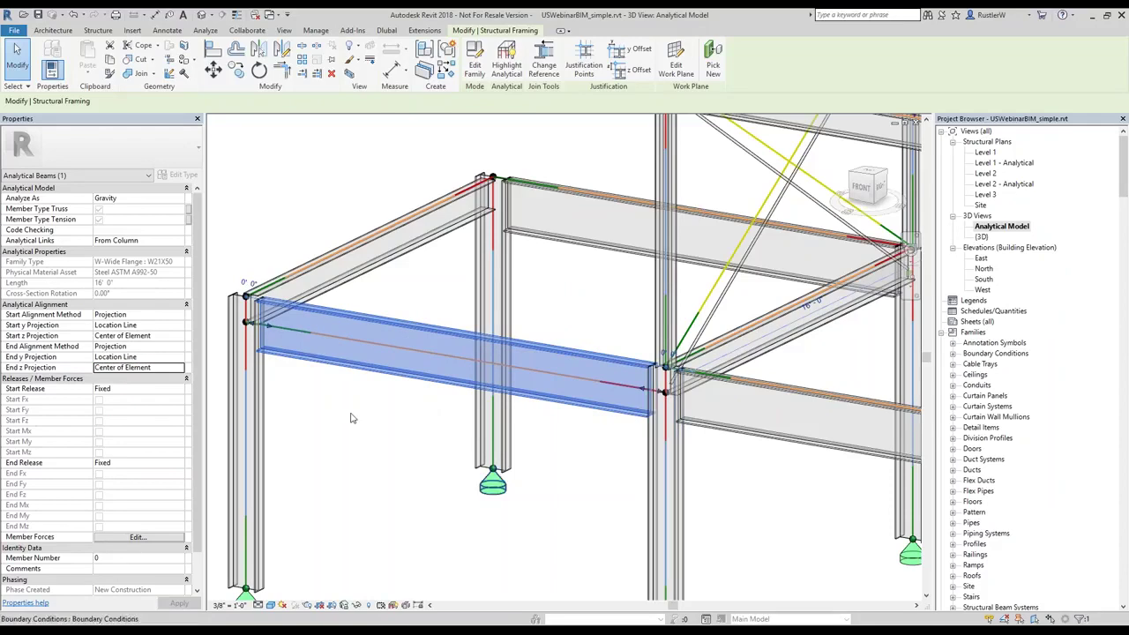
Use Adjust Analytical Model to inspect the analytical node where the lowered girder line meets the corner column, and finish the edit mode.
{"action": "scroll", "coordinate": [350, 418], "scroll_direction": "down", "scroll_amount": 2}
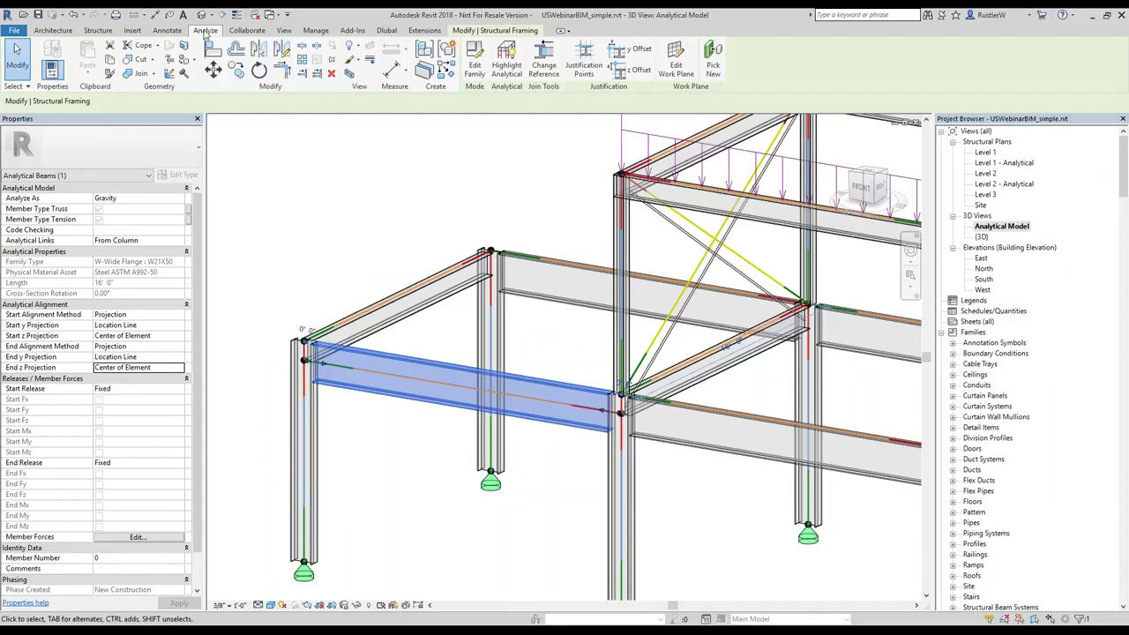
{"action": "left_click", "coordinate": [205, 30]}
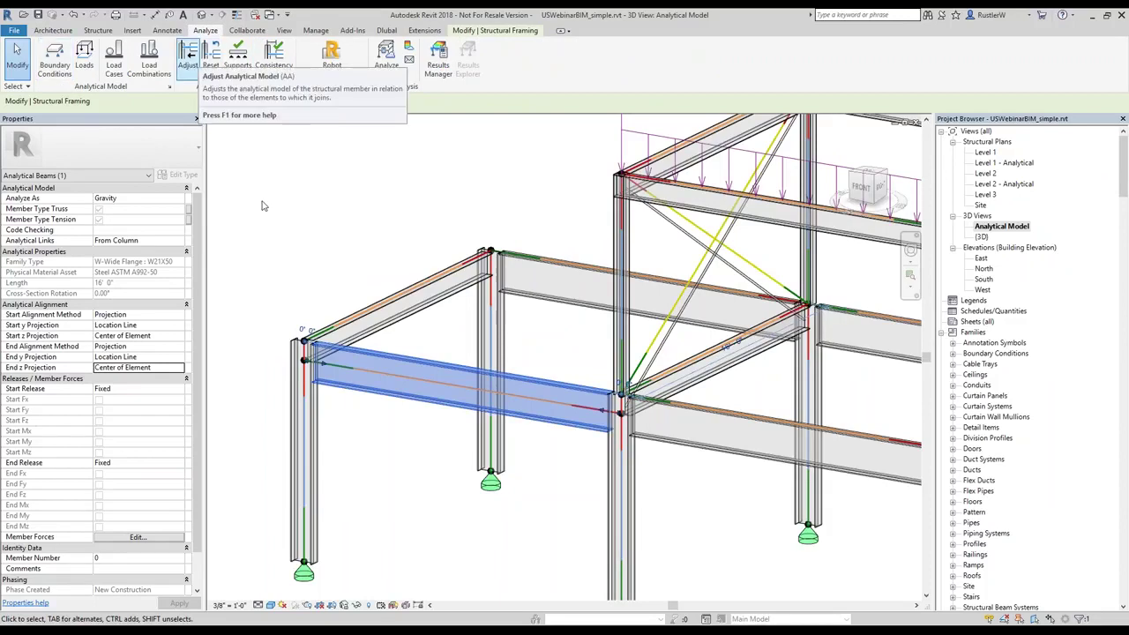
{"action": "key", "text": "a"}
{"action": "key", "text": "a"}
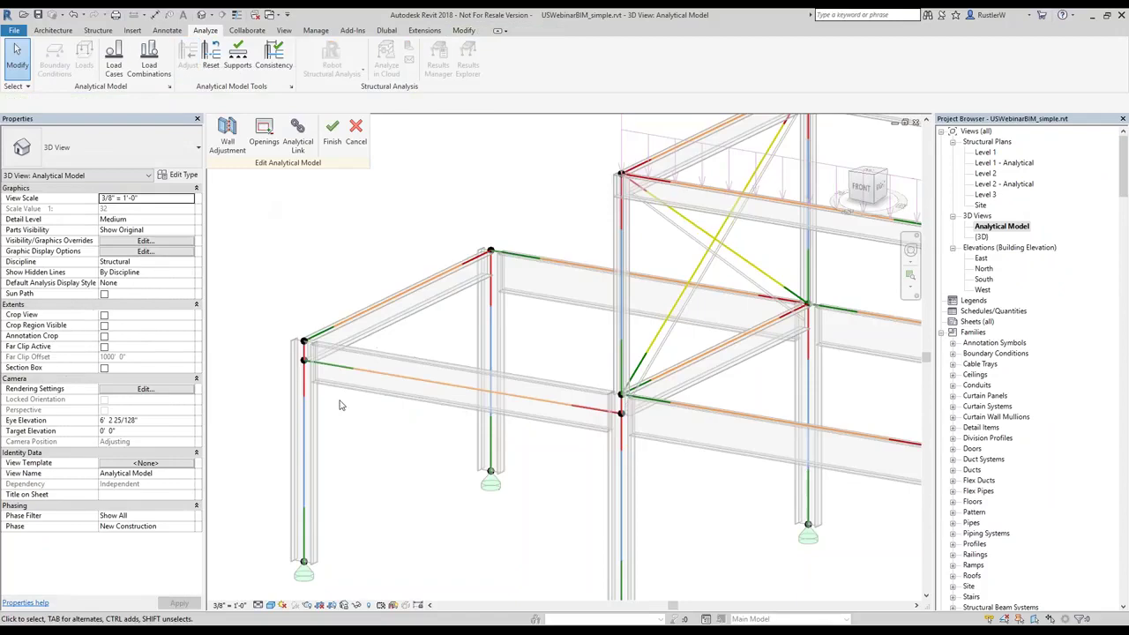
{"action": "left_click", "coordinate": [308, 368]}
{"action": "scroll", "coordinate": [309, 351], "scroll_direction": "up", "scroll_amount": 1}
{"action": "scroll", "coordinate": [309, 351], "scroll_direction": "up", "scroll_amount": 3}
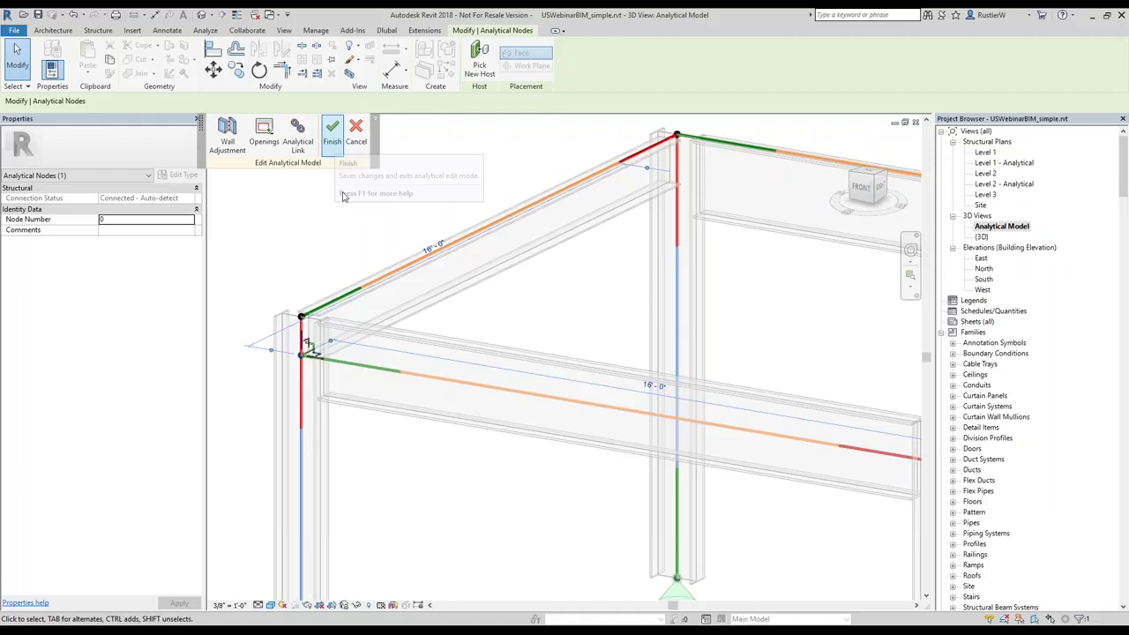
{"action": "left_click", "coordinate": [331, 134]}
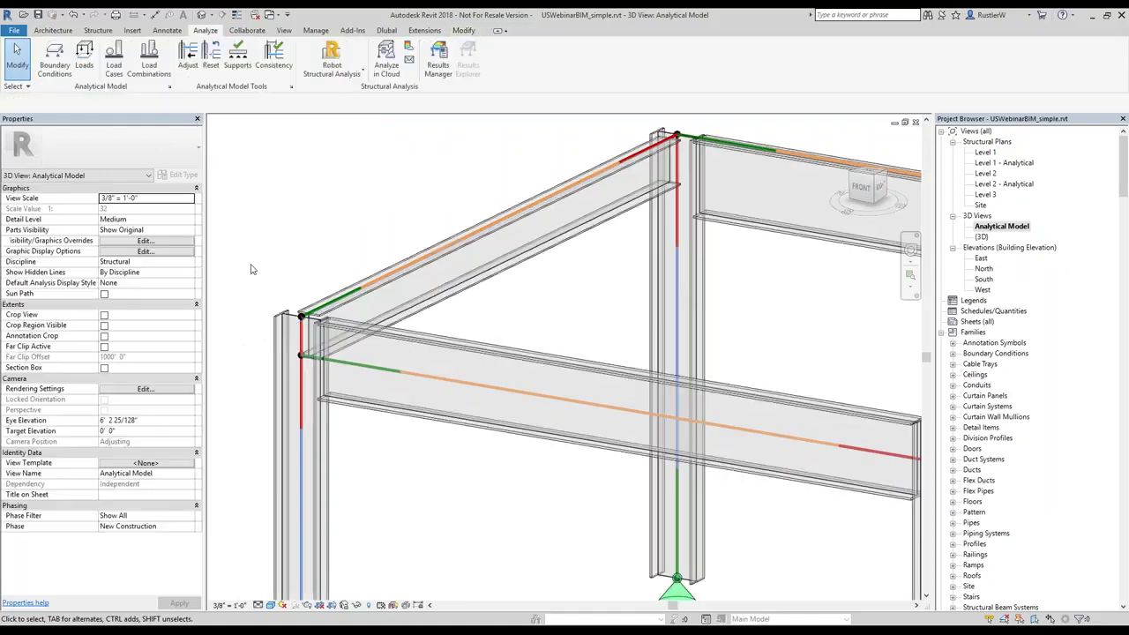
Start placing a point boundary condition, check its State setting, and view the supports at the column bases.
{"action": "left_click", "coordinate": [52, 74]}
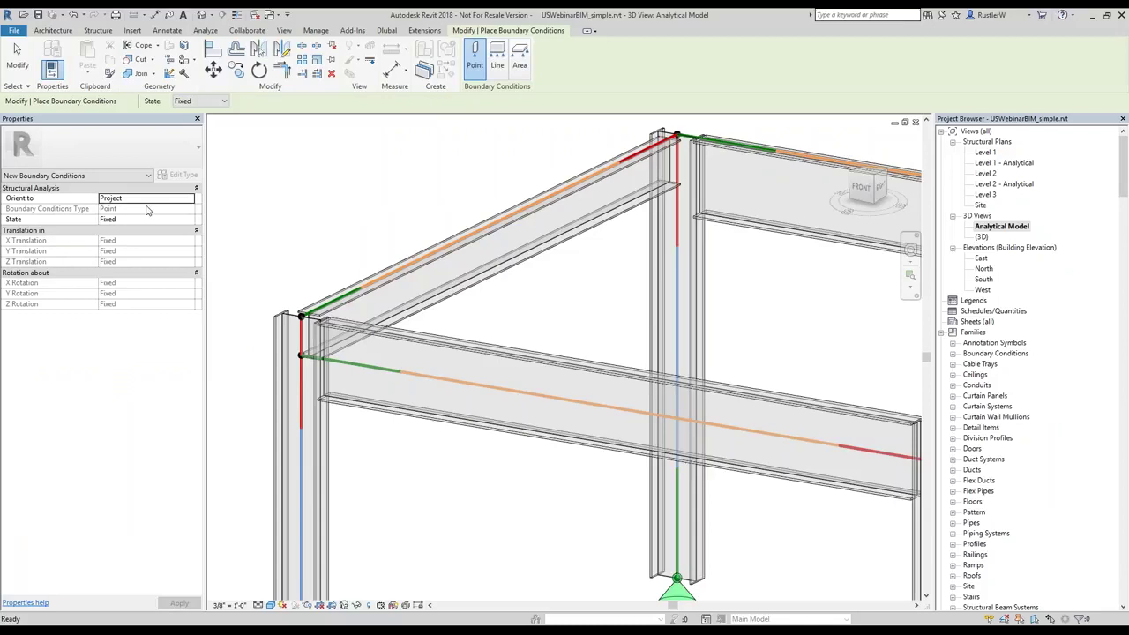
{"action": "left_click", "coordinate": [146, 218]}
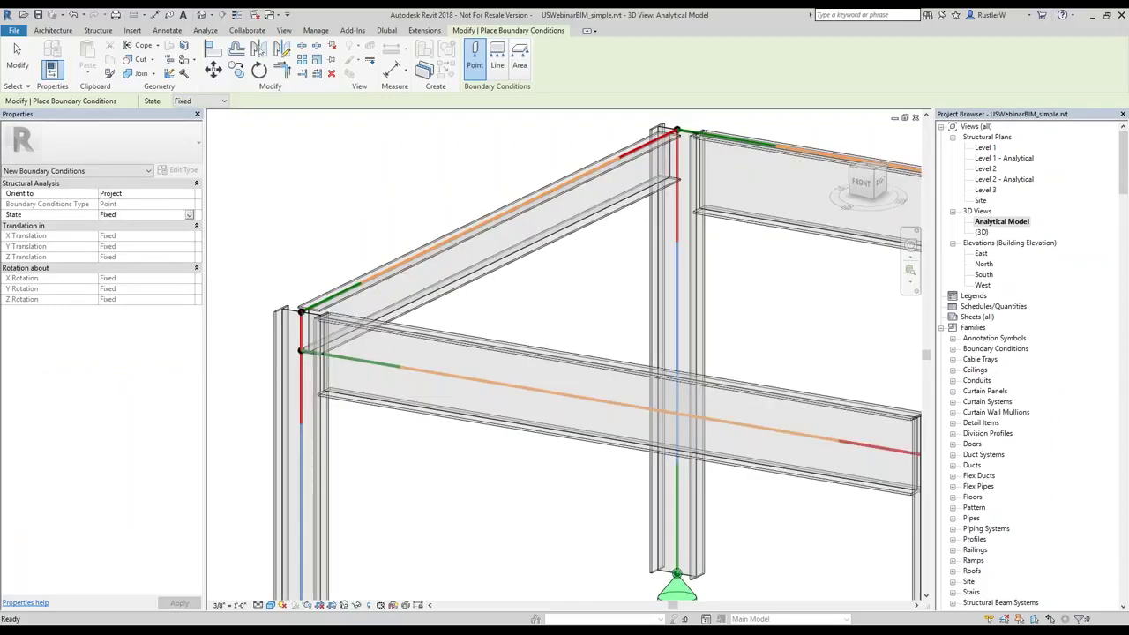
{"action": "left_click", "coordinate": [189, 215]}
{"action": "middle_click_drag", "start_coordinate": [494, 423], "coordinate": [494, 422]}
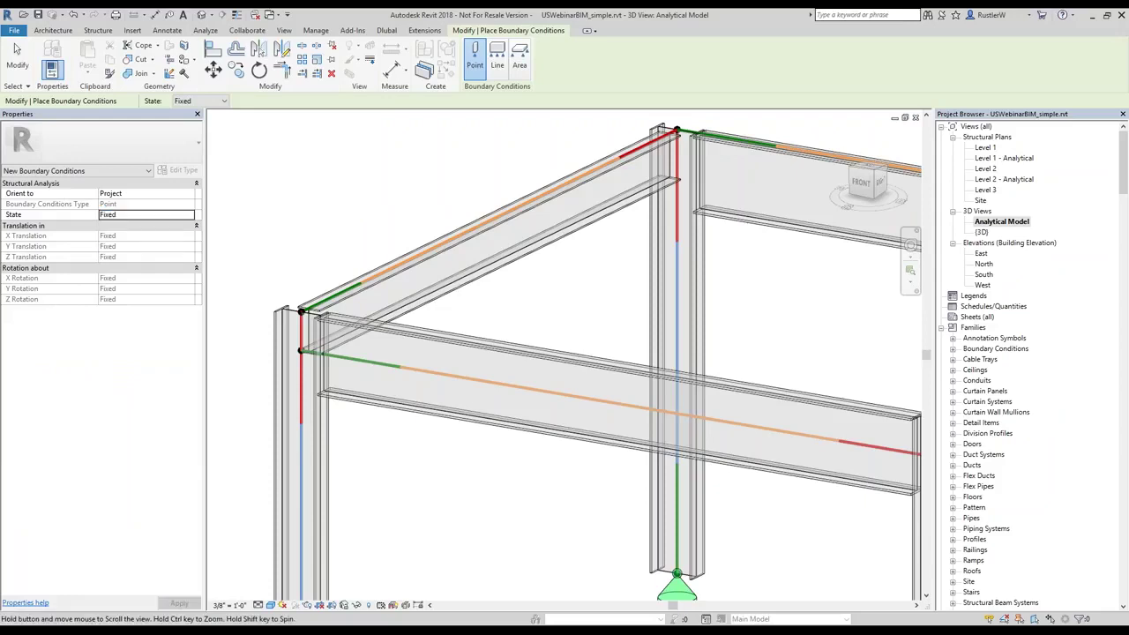
{"action": "middle_click_drag", "start_coordinate": [557, 593], "coordinate": [466, 428]}
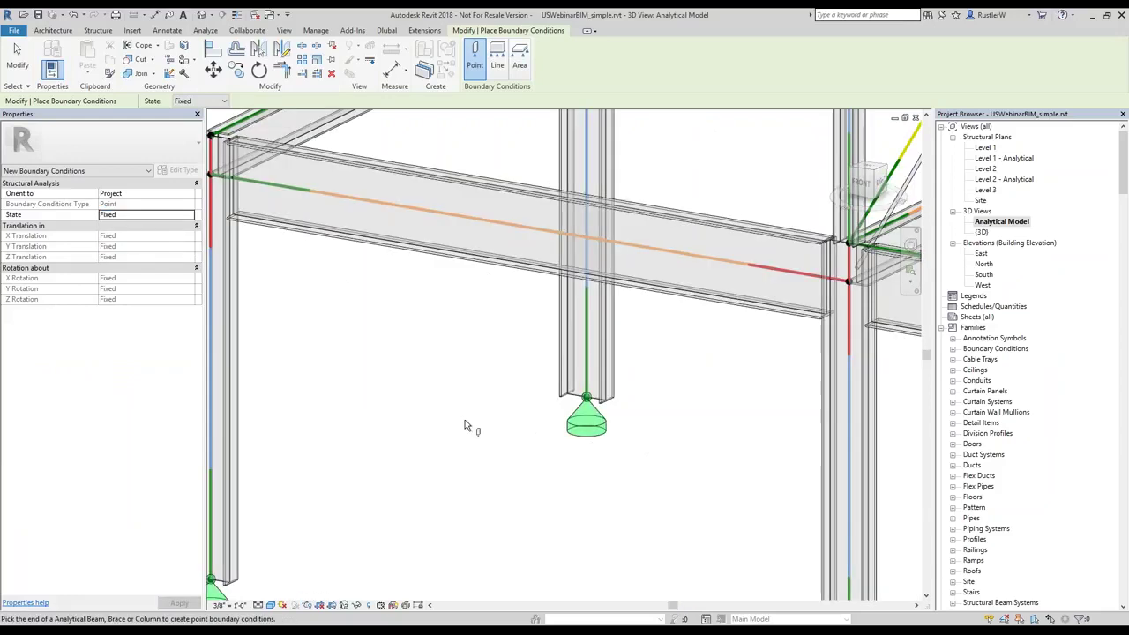
{"action": "scroll", "coordinate": [467, 426], "scroll_direction": "down", "scroll_amount": 1}
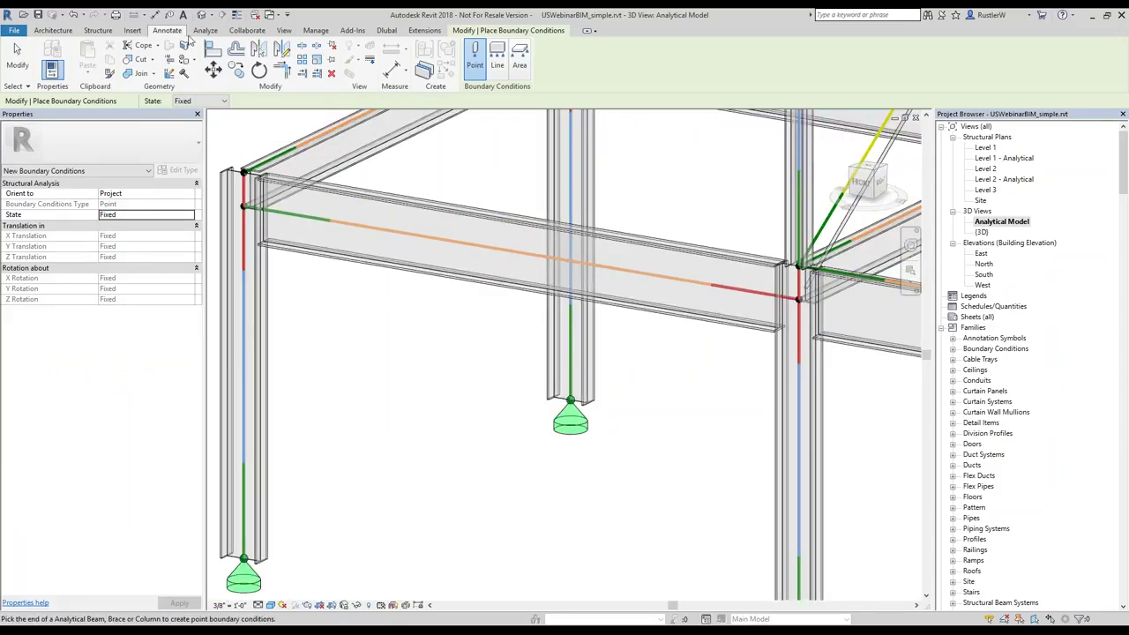
Check the point load placement options and the Load Combinations settings, leaving both without making changes.
{"action": "left_click", "coordinate": [204, 30]}
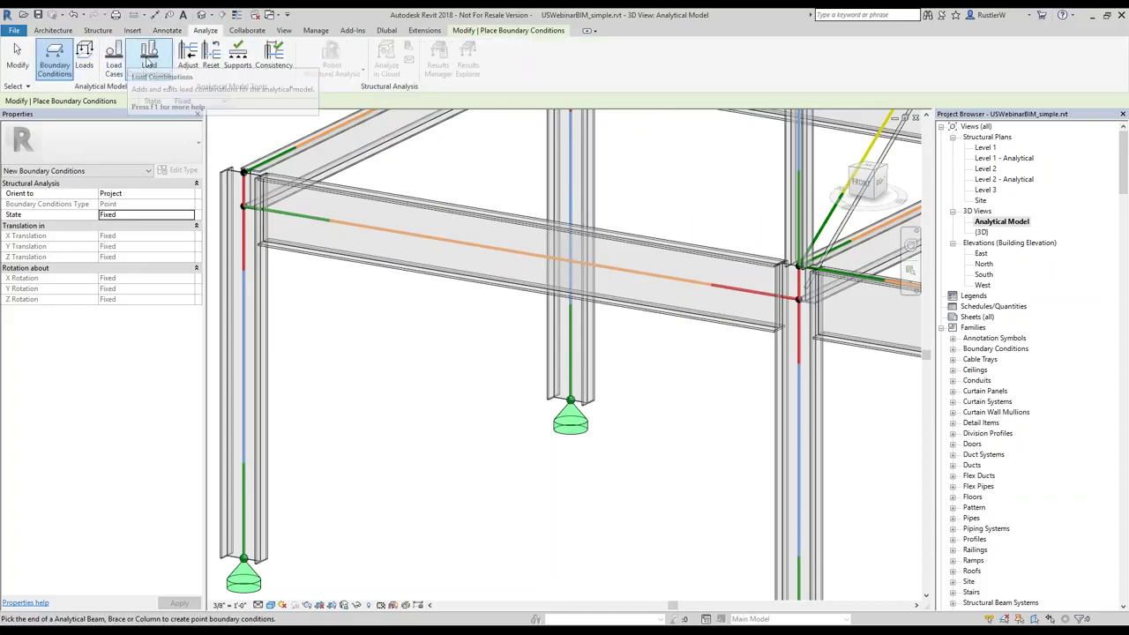
{"action": "left_click", "coordinate": [84, 69]}
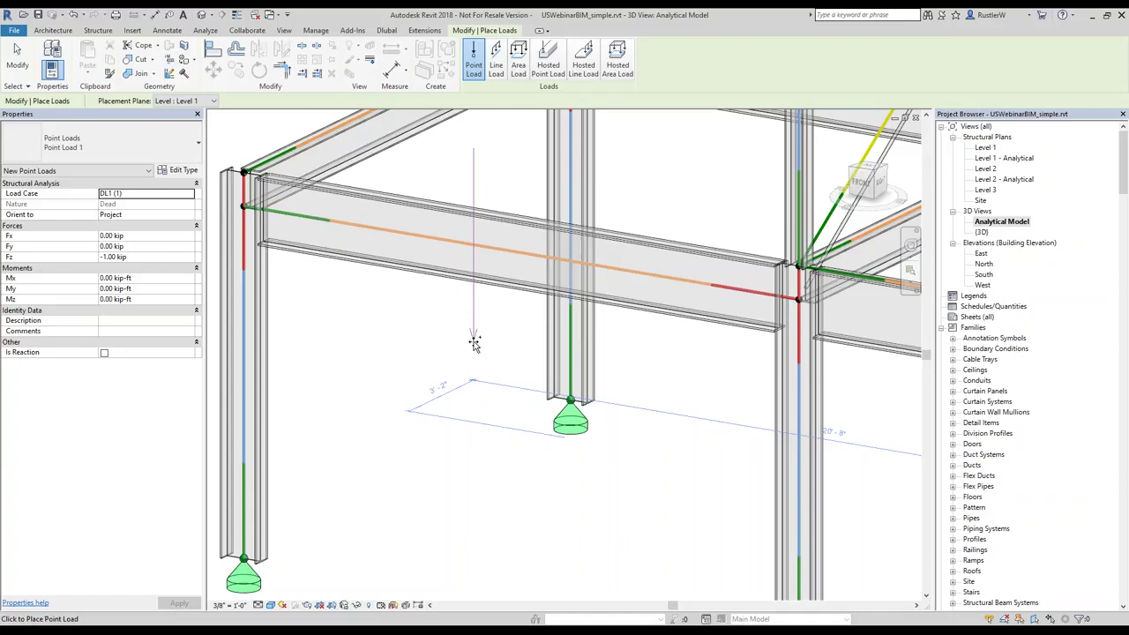
{"action": "key", "text": "Escape"}
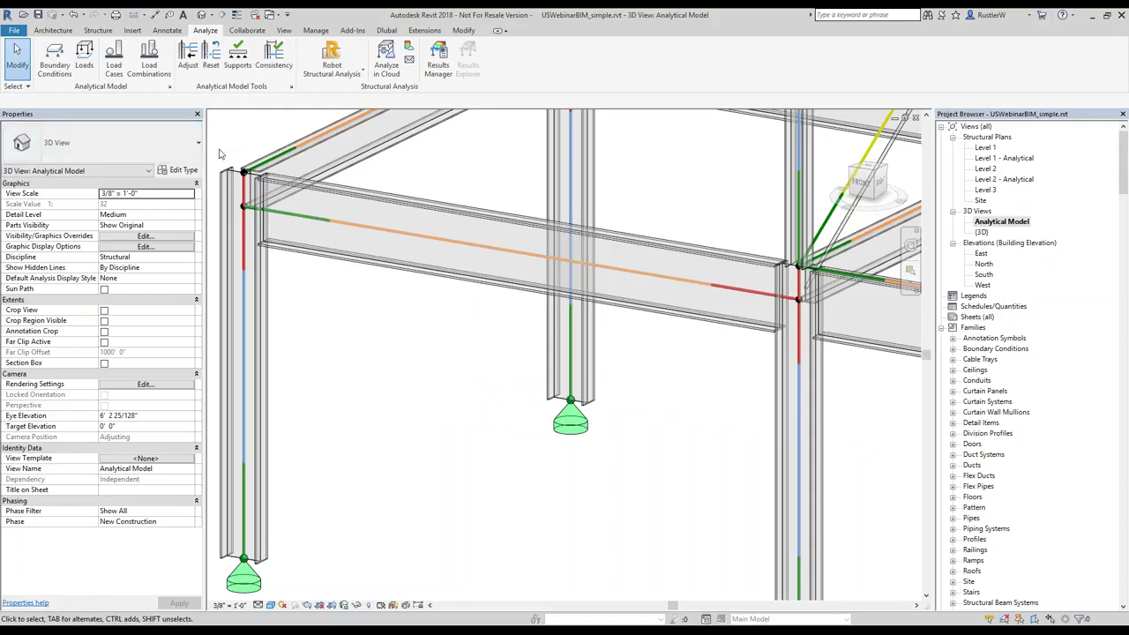
{"action": "left_click", "coordinate": [163, 70]}
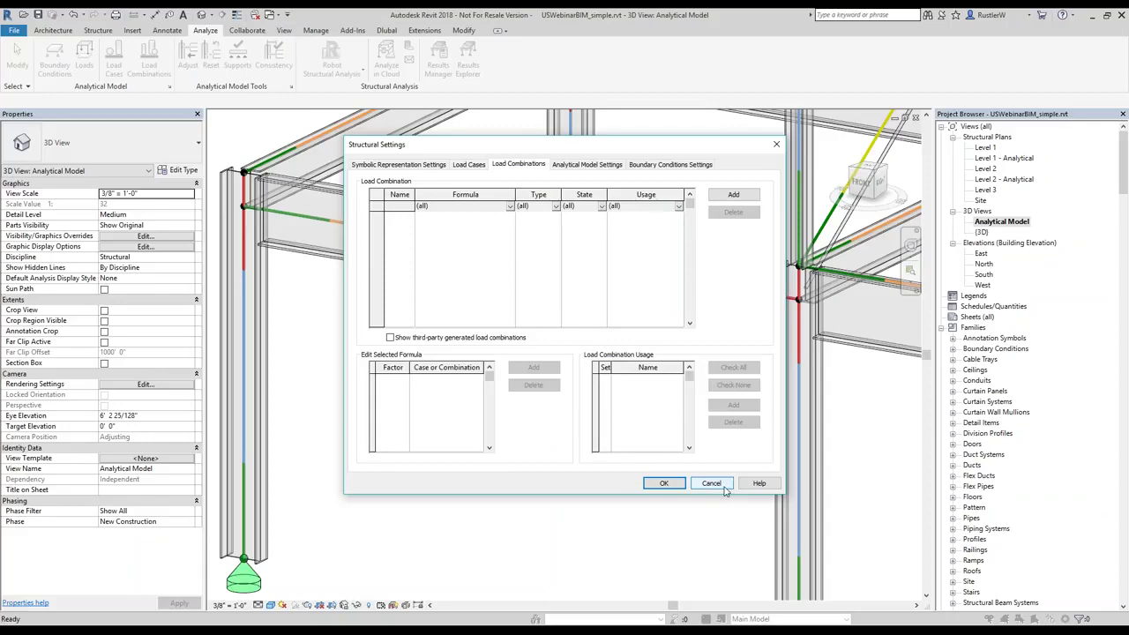
{"action": "key", "text": "Escape"}
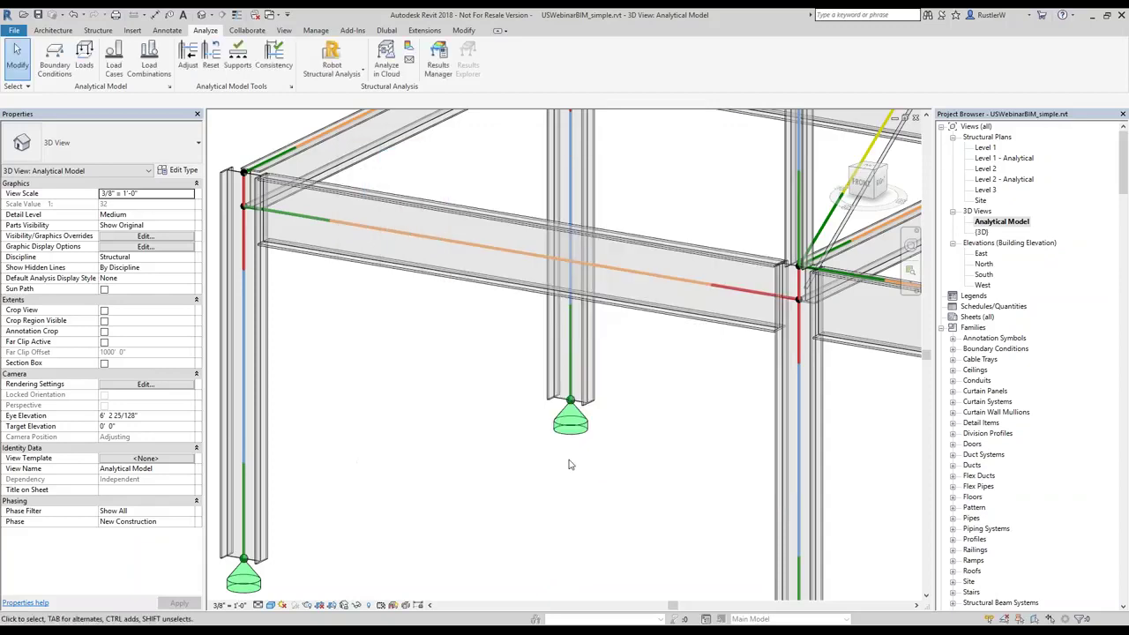
Select an analytical brace in the upper frame's end bay and check its Member Type Tension setting and releases.
{"action": "scroll", "coordinate": [538, 485], "scroll_direction": "down", "scroll_amount": 4}
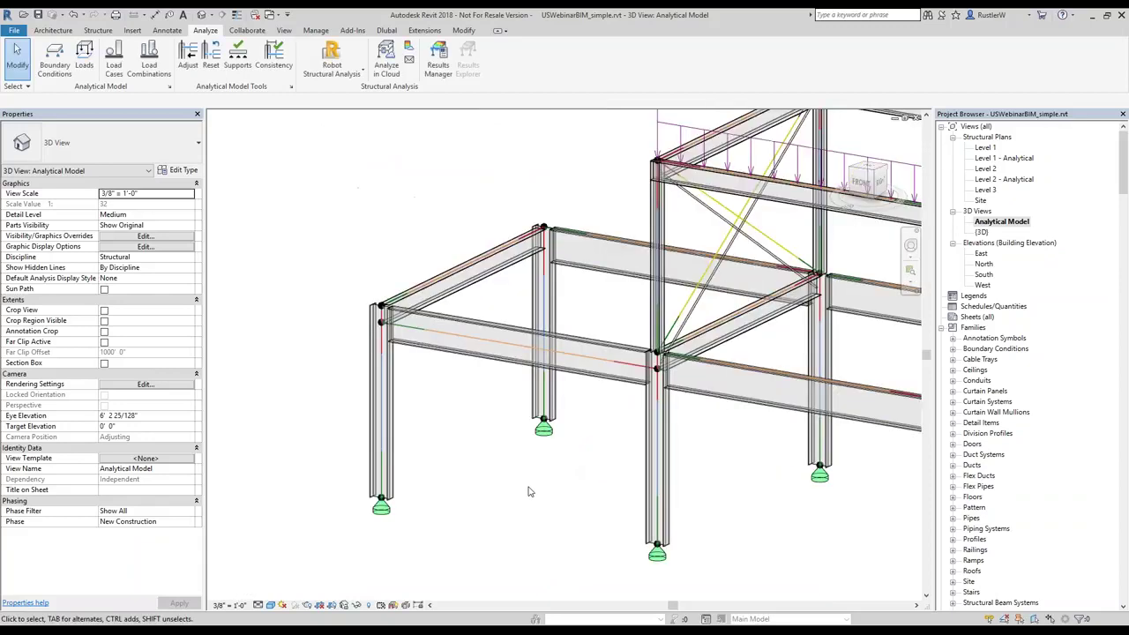
{"action": "middle_click_drag", "start_coordinate": [643, 466], "coordinate": [537, 487]}
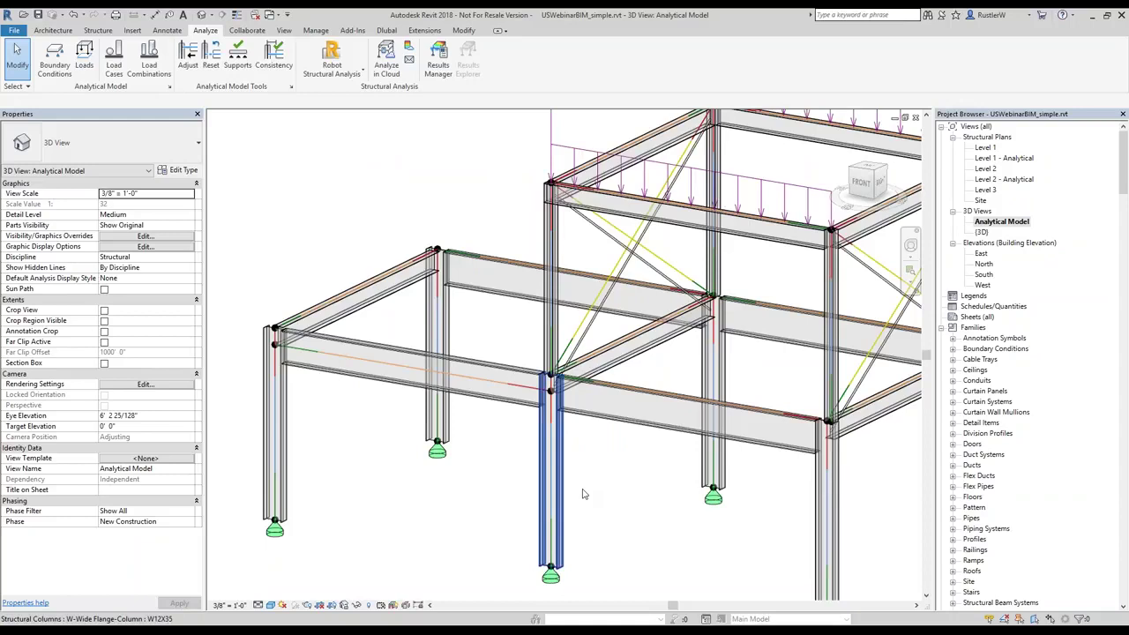
{"action": "scroll", "coordinate": [548, 508], "scroll_direction": "down", "scroll_amount": 1}
{"action": "scroll", "coordinate": [548, 509], "scroll_direction": "down", "scroll_amount": 2}
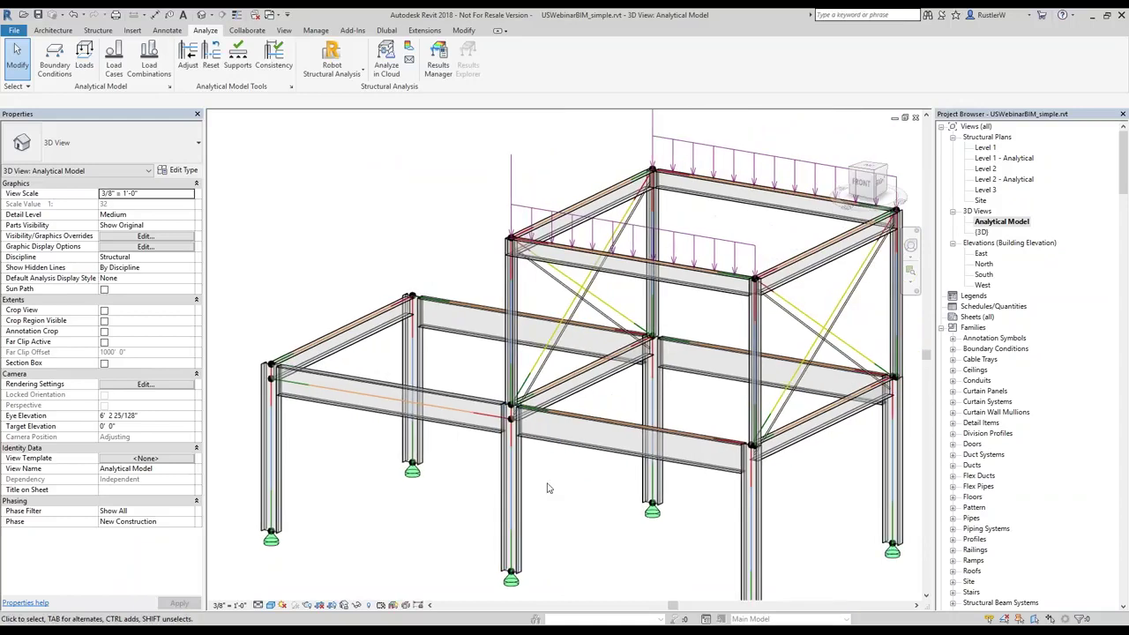
{"action": "scroll", "coordinate": [516, 480], "scroll_direction": "up", "scroll_amount": 1}
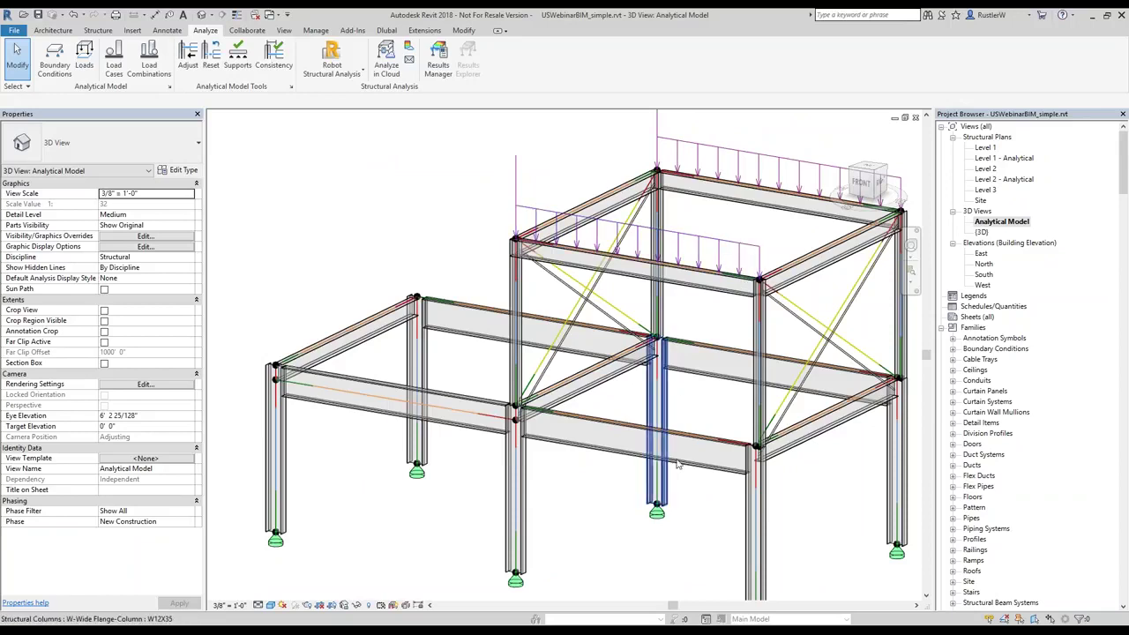
{"action": "scroll", "coordinate": [674, 469], "scroll_direction": "down", "scroll_amount": 1}
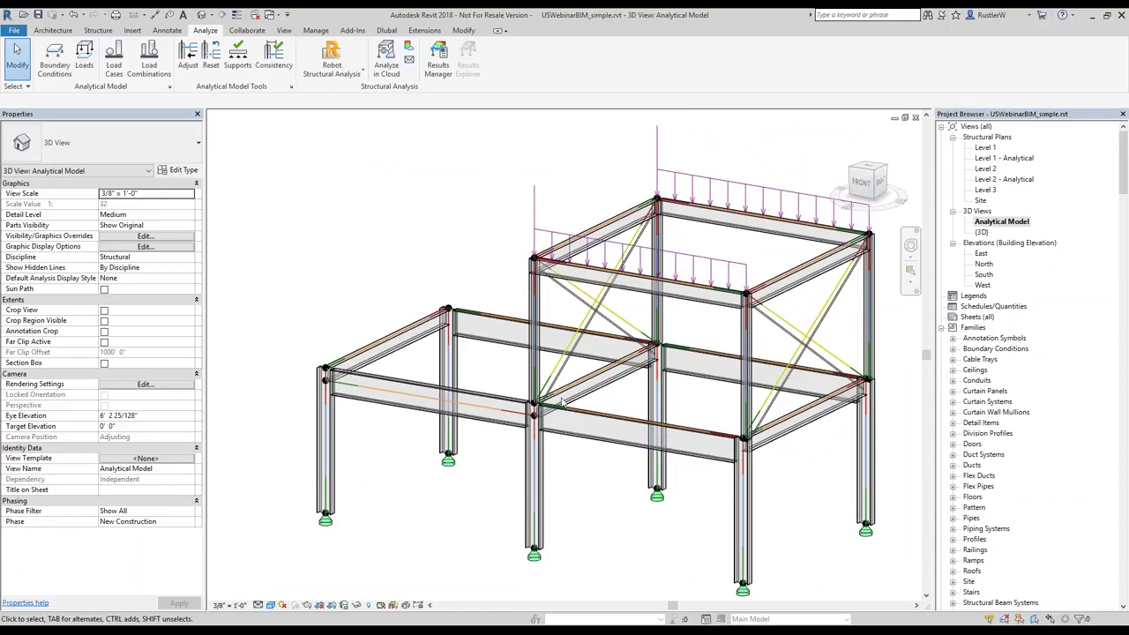
{"action": "scroll", "coordinate": [562, 402], "scroll_direction": "up", "scroll_amount": 2}
{"action": "middle_click_drag", "start_coordinate": [828, 380], "coordinate": [737, 391]}
{"action": "left_click", "coordinate": [780, 372]}
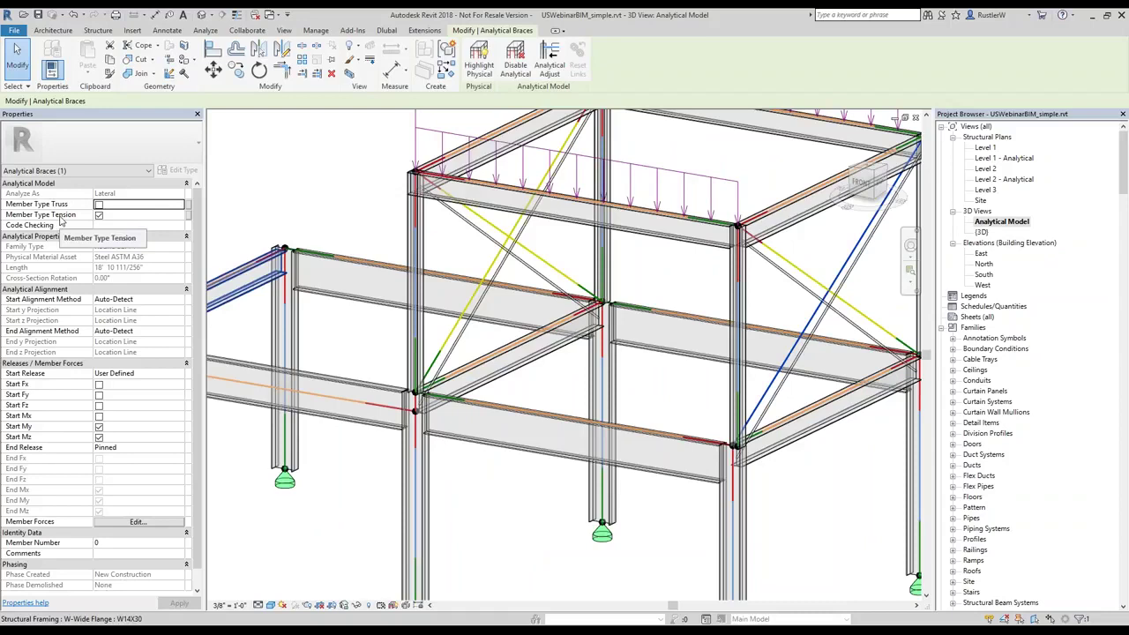
{"action": "left_click", "coordinate": [334, 190]}
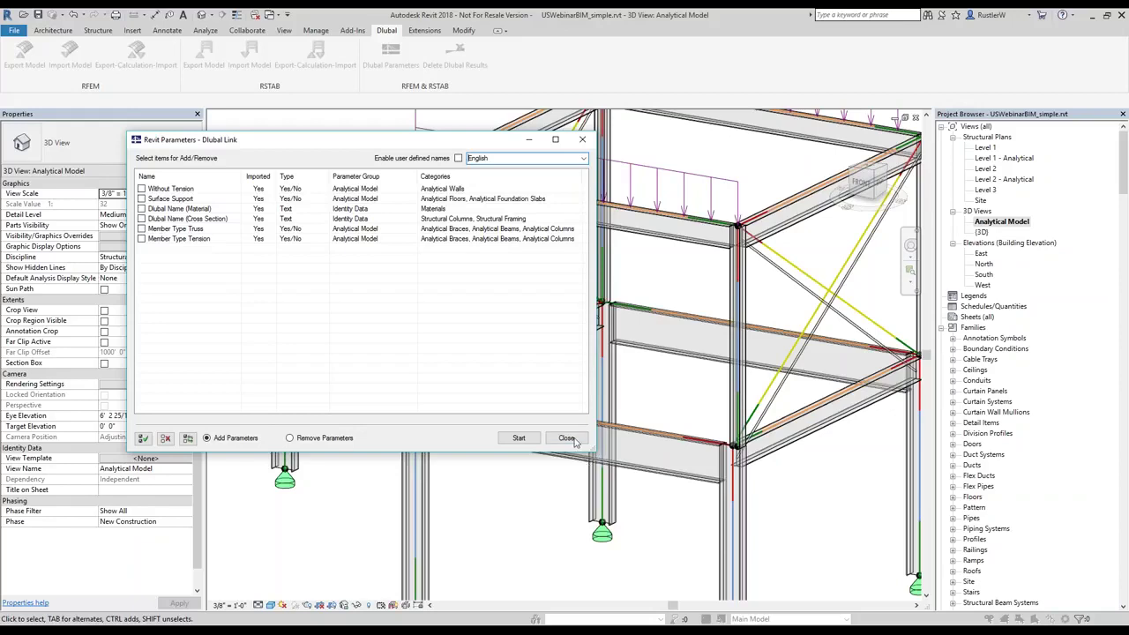
Review the Dlubal Link's Revit parameters, including Member Type Truss and Member Type Tension, and close the dialog.
{"action": "left_click", "coordinate": [522, 437]}
{"action": "scroll", "coordinate": [520, 433], "scroll_direction": "down", "scroll_amount": 2}
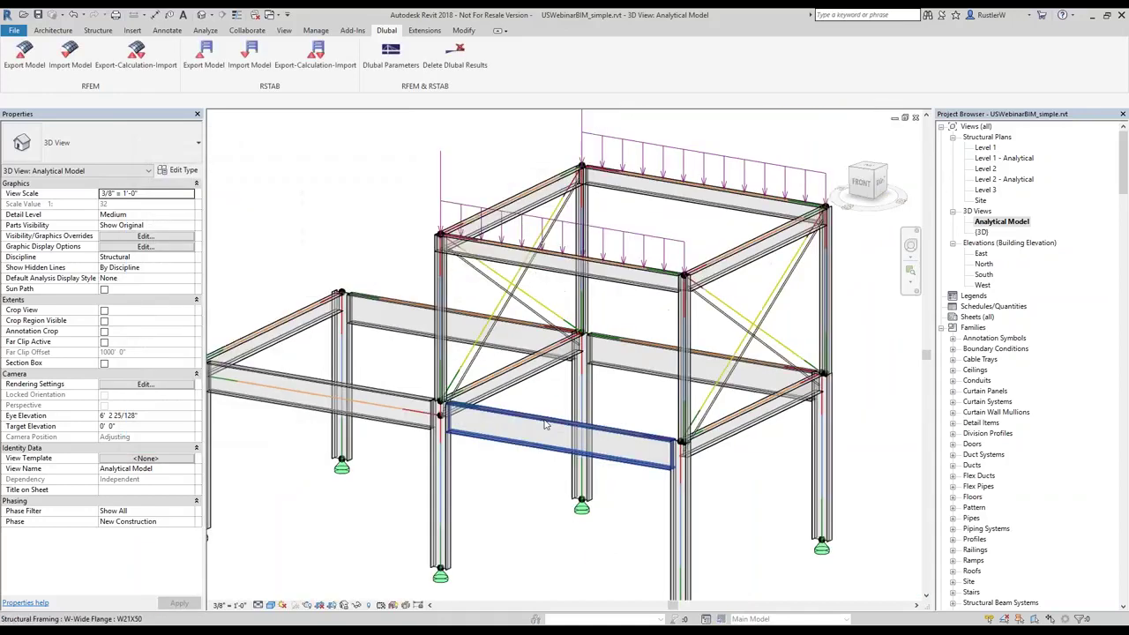
{"action": "middle_click_drag", "start_coordinate": [545, 425], "coordinate": [533, 398]}
Look through the Structural Framing families in the Project Browser and collapse the W-Wide Flange type list.
{"action": "scroll", "coordinate": [988, 443], "scroll_direction": "down", "scroll_amount": 12}
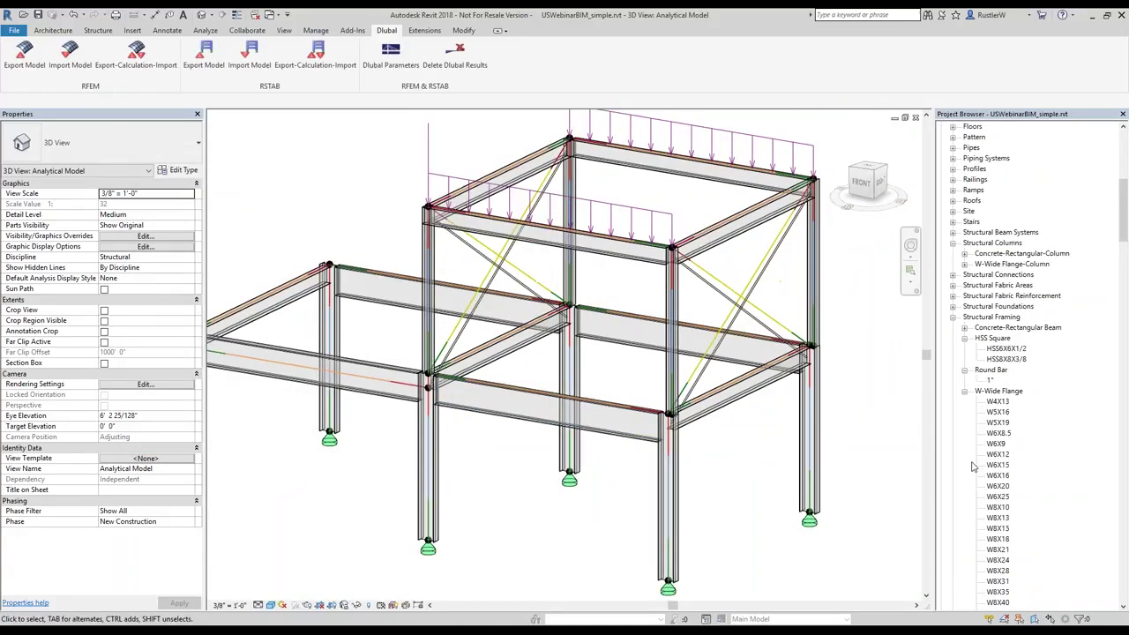
{"action": "scroll", "coordinate": [973, 467], "scroll_direction": "down", "scroll_amount": 7}
{"action": "scroll", "coordinate": [979, 353], "scroll_direction": "up", "scroll_amount": 4}
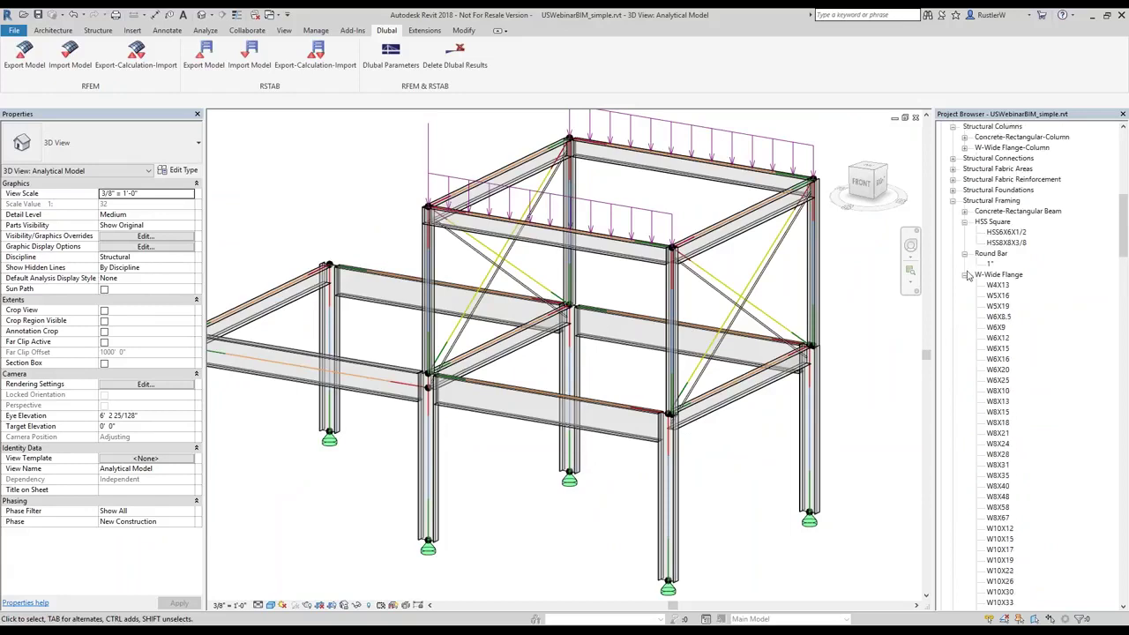
{"action": "scroll", "coordinate": [1001, 411], "scroll_direction": "down", "scroll_amount": 2}
{"action": "scroll", "coordinate": [996, 457], "scroll_direction": "down", "scroll_amount": 12}
{"action": "scroll", "coordinate": [988, 484], "scroll_direction": "down", "scroll_amount": 5}
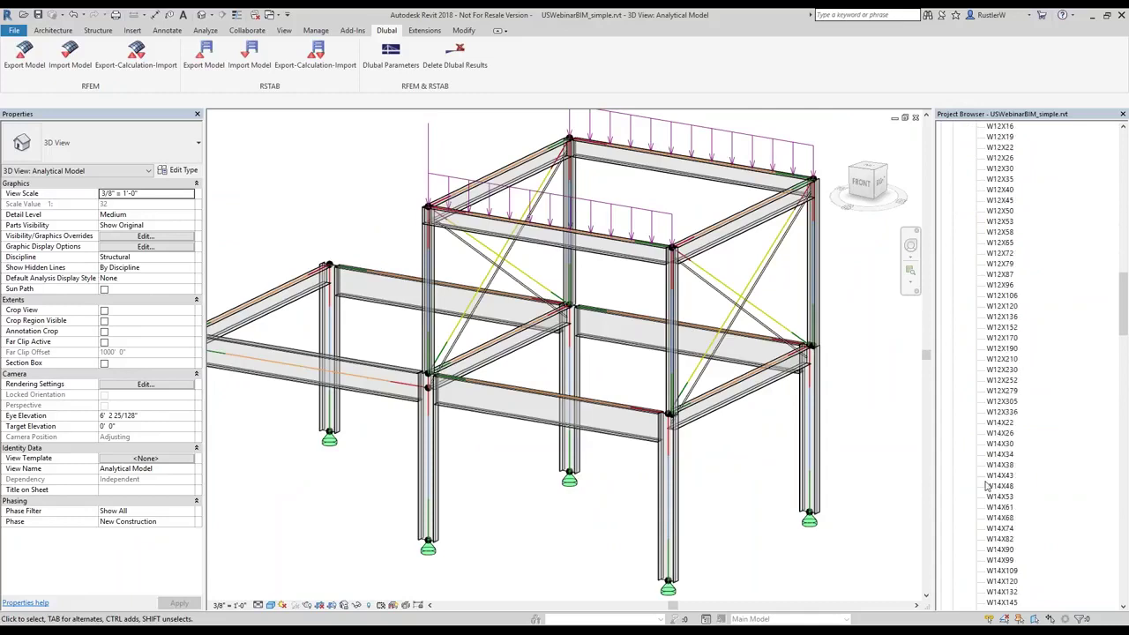
{"action": "scroll", "coordinate": [977, 397], "scroll_direction": "up", "scroll_amount": 10}
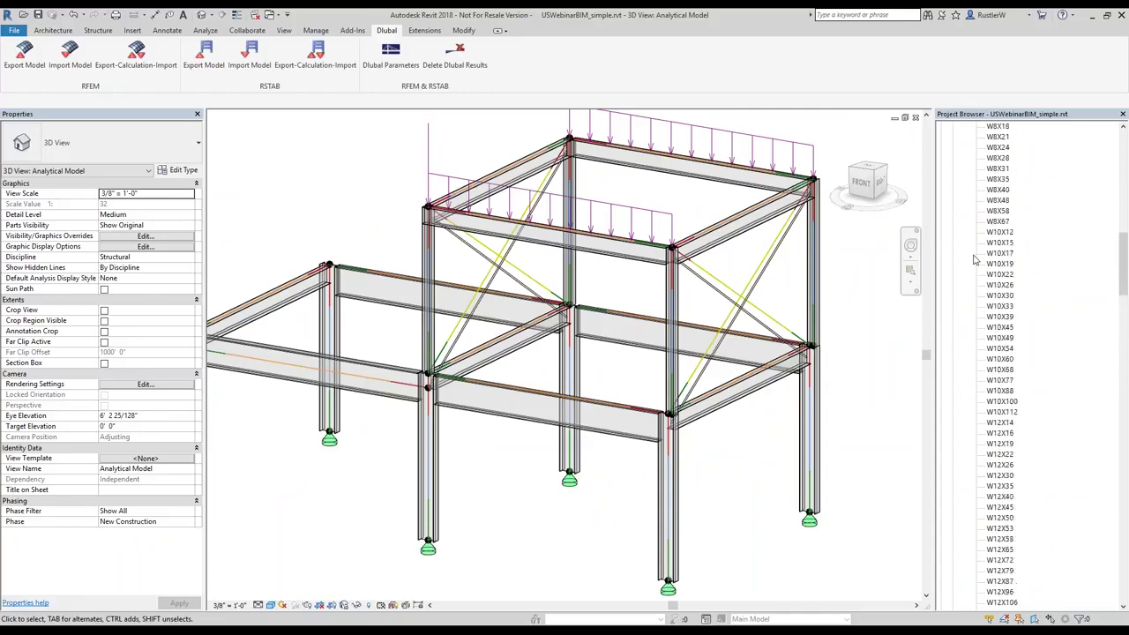
{"action": "scroll", "coordinate": [970, 230], "scroll_direction": "up", "scroll_amount": 6}
{"action": "scroll", "coordinate": [979, 265], "scroll_direction": "up", "scroll_amount": 1}
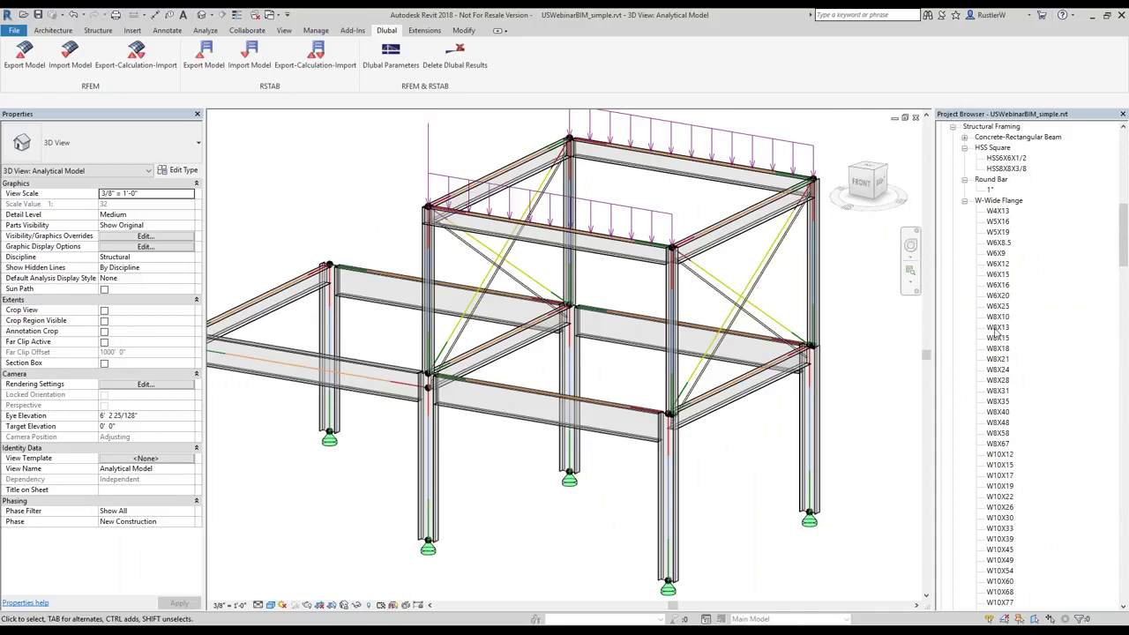
{"action": "left_click", "coordinate": [964, 201]}
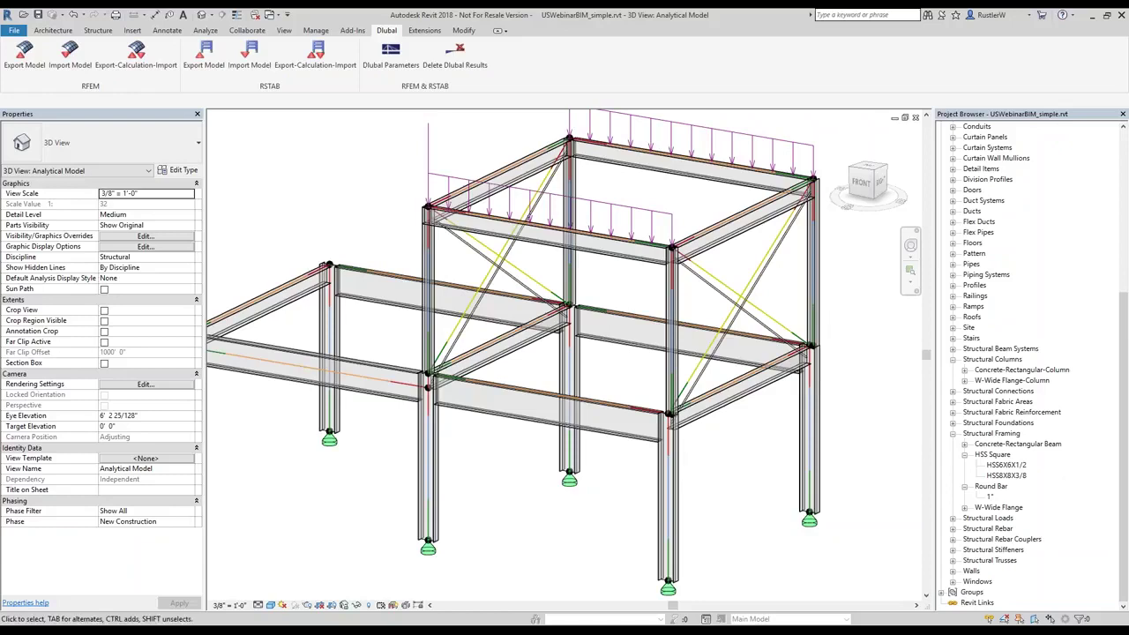
In the RFEM export's general settings, choose Create new structure and keep material names from the Dlubal name parameter enabled.
{"action": "scroll", "coordinate": [633, 375], "scroll_direction": "down", "scroll_amount": 2}
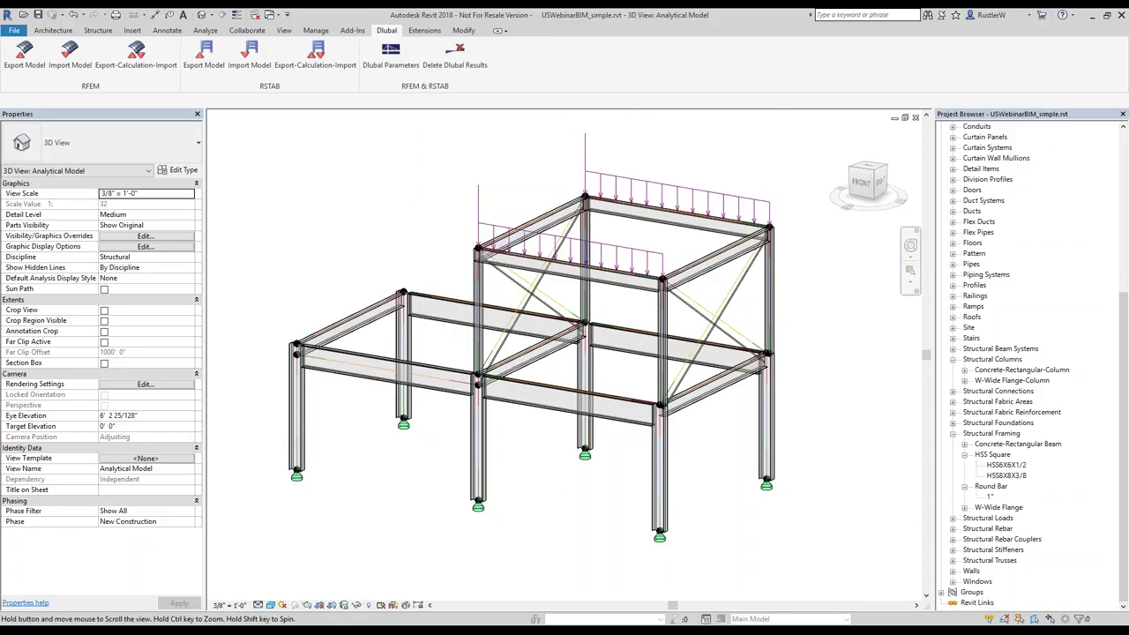
{"action": "scroll", "coordinate": [534, 450], "scroll_direction": "up", "scroll_amount": 2}
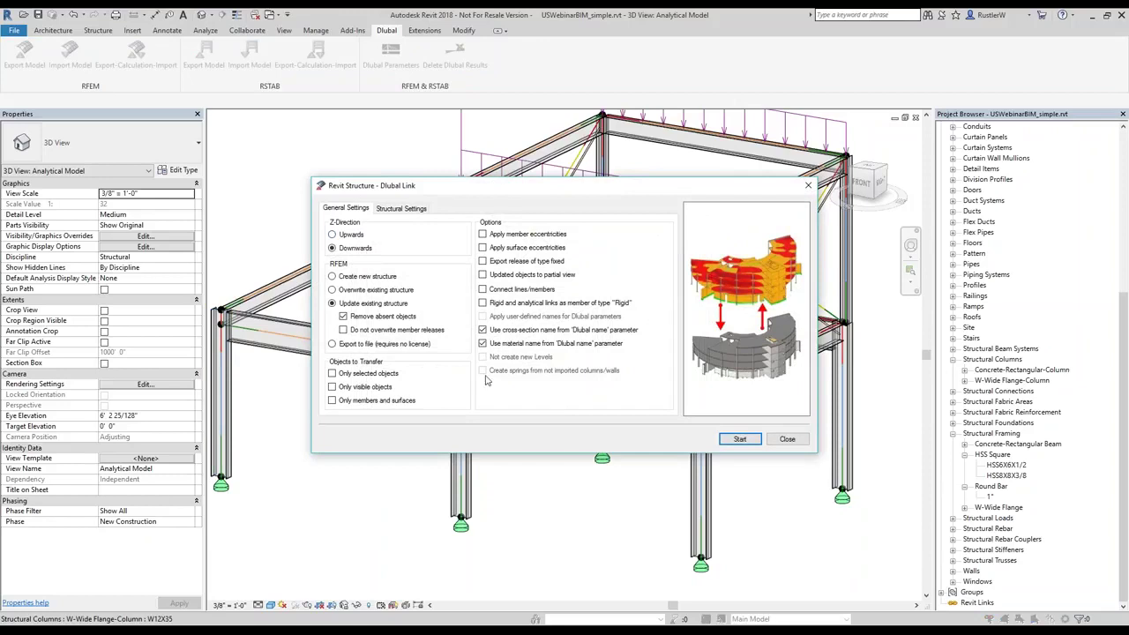
{"action": "left_click", "coordinate": [342, 277]}
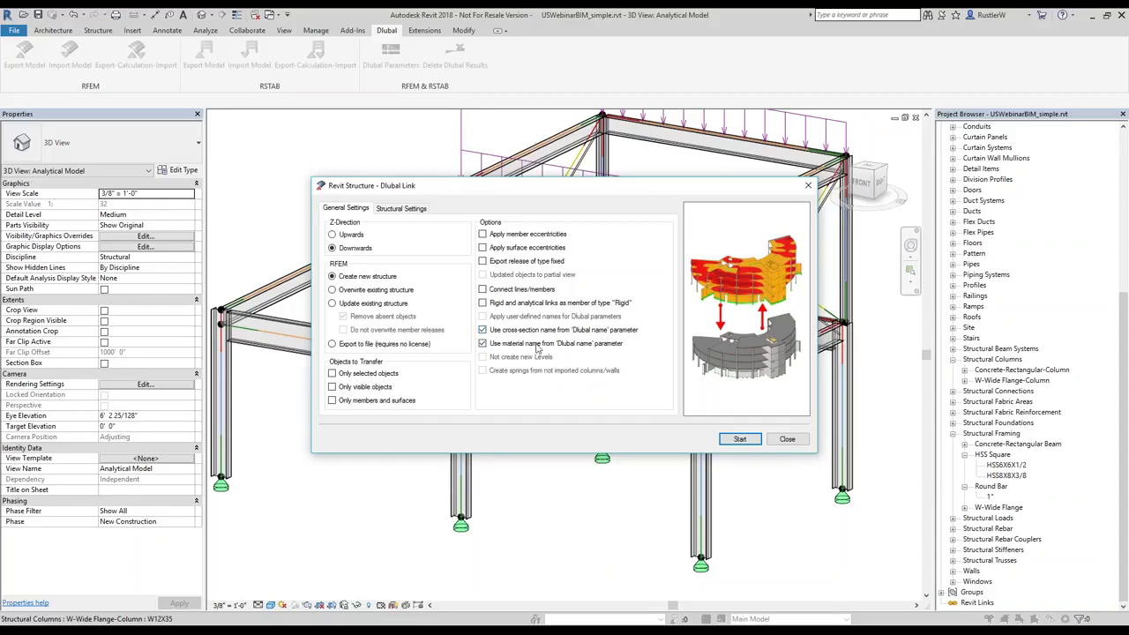
{"action": "left_click", "coordinate": [482, 343]}
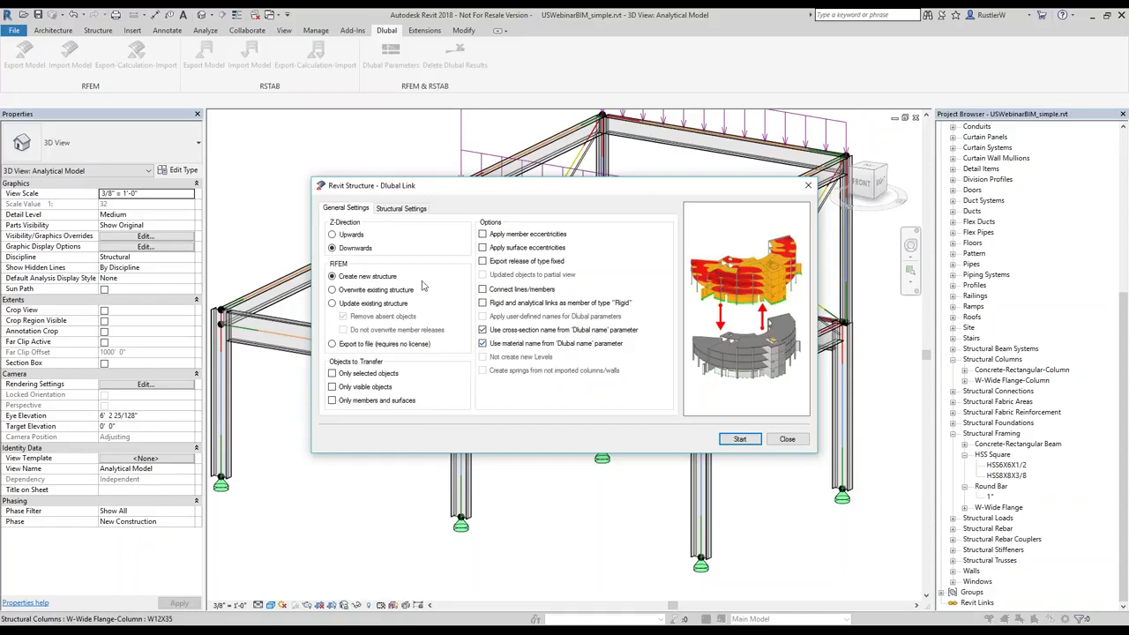
Check the export's Structural Settings, with self-weight in load case DL1, and start the export to RFEM.
{"action": "left_click", "coordinate": [401, 209]}
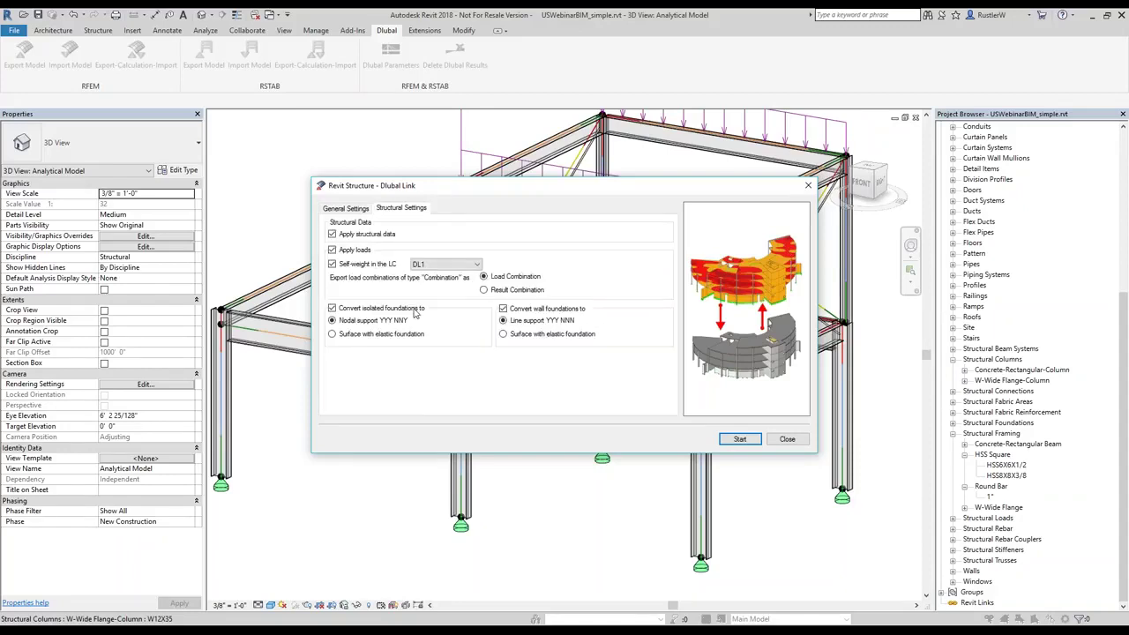
{"action": "left_click", "coordinate": [430, 268]}
{"action": "left_click", "coordinate": [463, 312]}
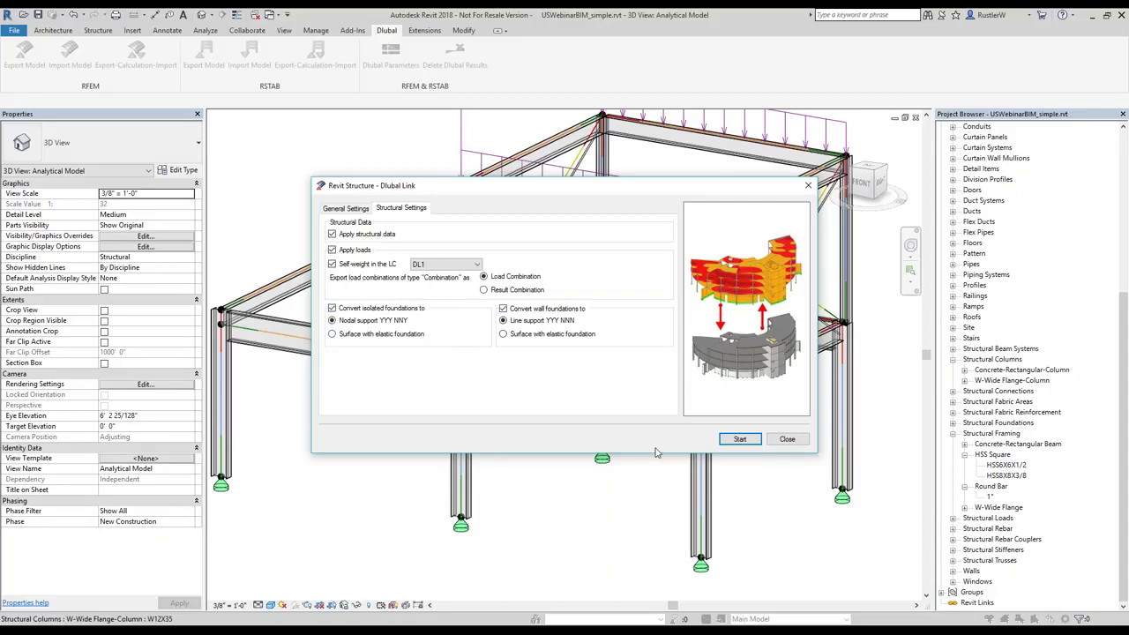
{"action": "left_click", "coordinate": [743, 441]}
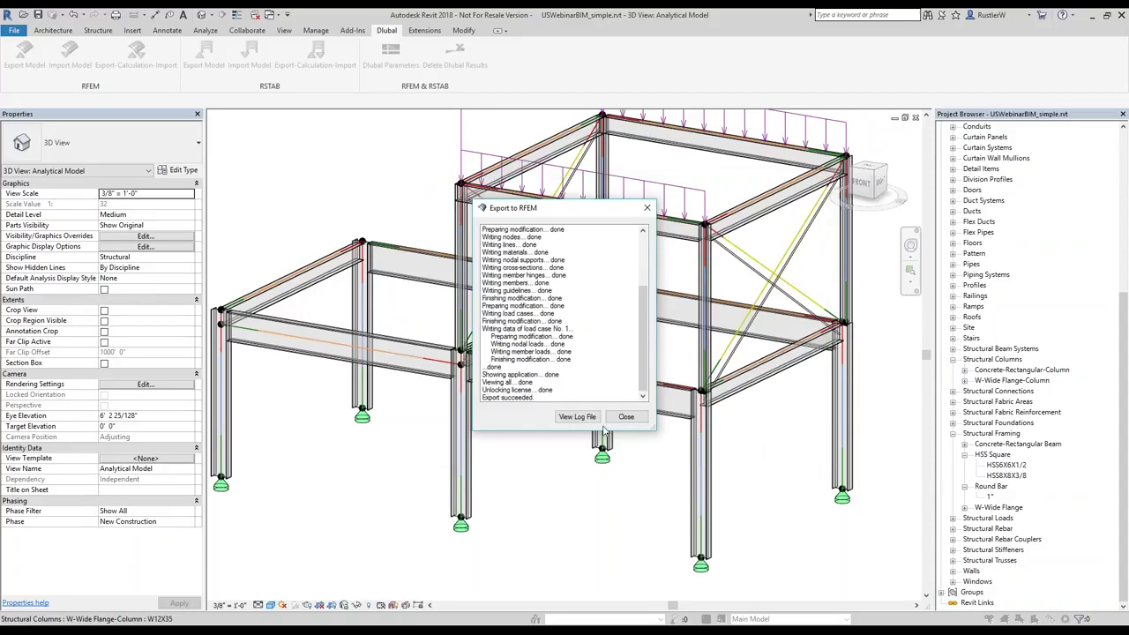
Read through the export log for the transferred nodes, members, supports and load cases, and close the log and export report.
{"action": "left_click", "coordinate": [577, 417]}
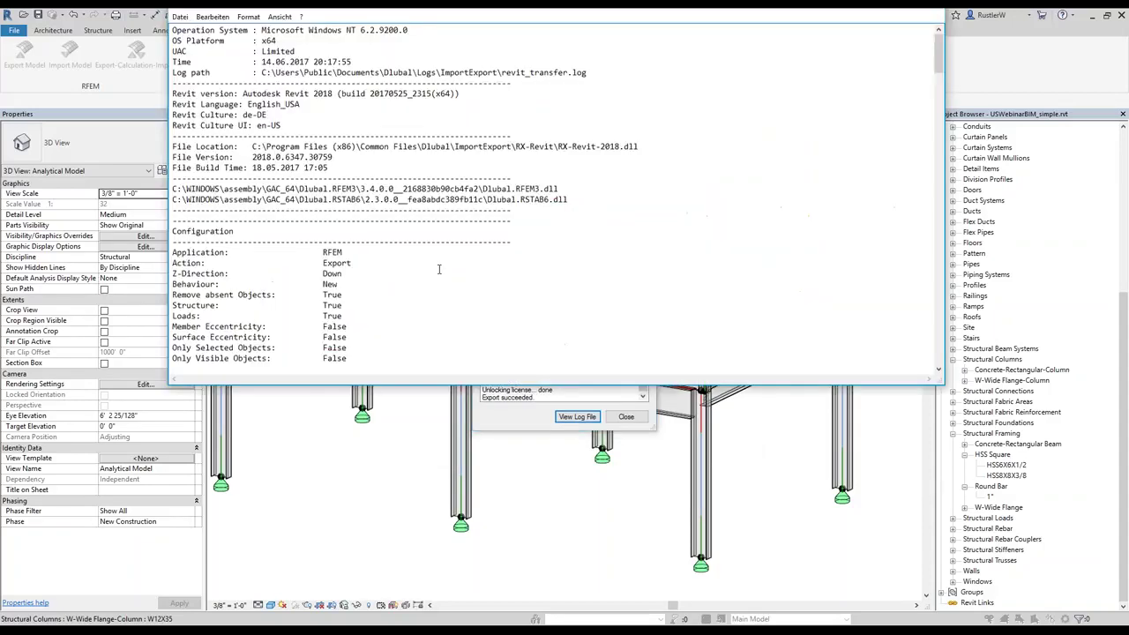
{"action": "scroll", "coordinate": [438, 269], "scroll_direction": "down", "scroll_amount": 20}
{"action": "scroll", "coordinate": [423, 274], "scroll_direction": "down", "scroll_amount": 9}
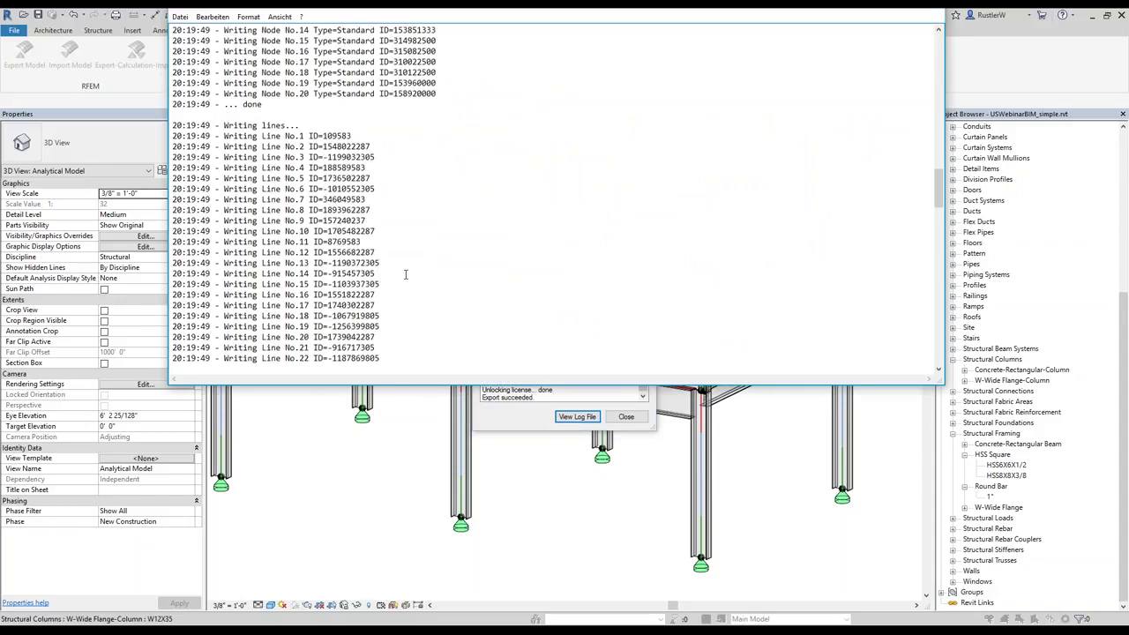
{"action": "scroll", "coordinate": [405, 275], "scroll_direction": "down", "scroll_amount": 7}
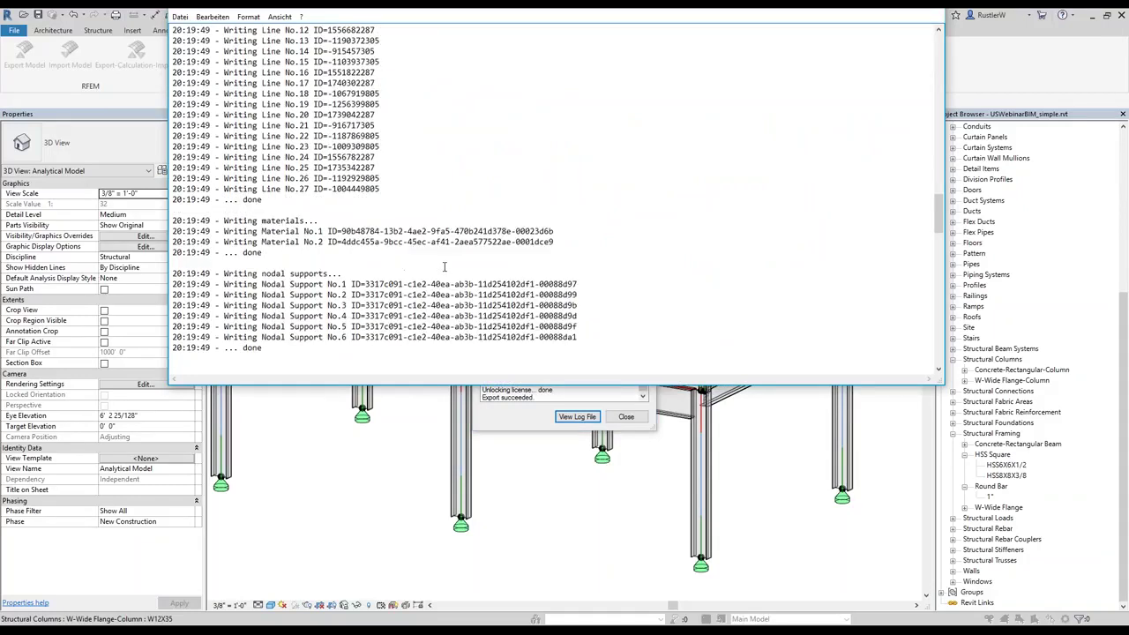
{"action": "scroll", "coordinate": [444, 266], "scroll_direction": "down", "scroll_amount": 5}
{"action": "scroll", "coordinate": [473, 247], "scroll_direction": "down", "scroll_amount": 18}
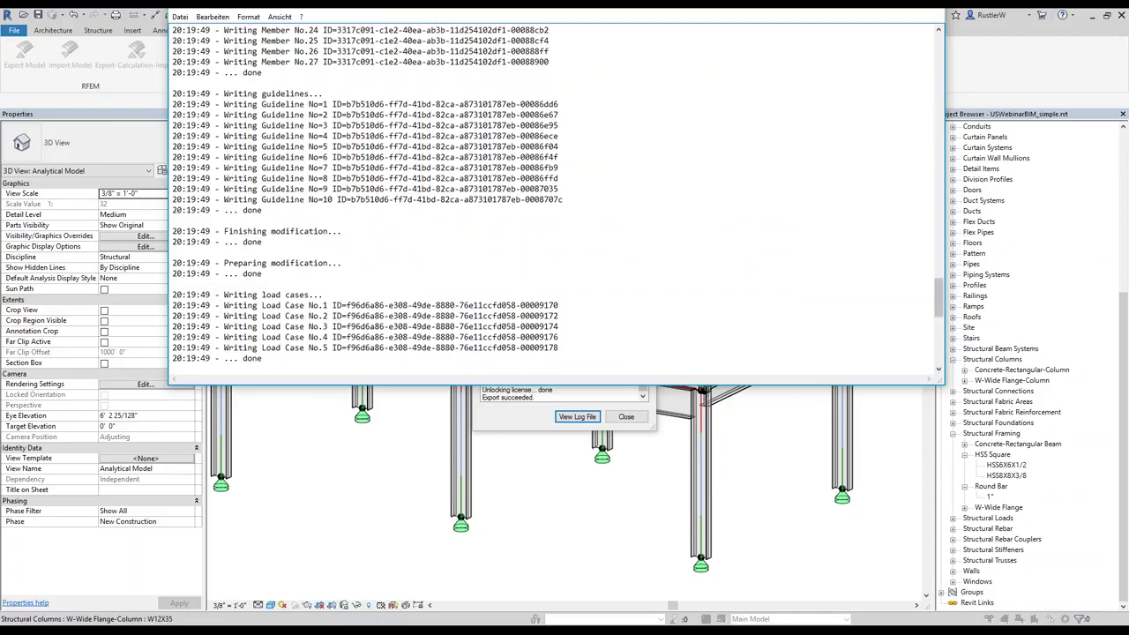
{"action": "left_click_drag", "start_coordinate": [943, 385], "coordinate": [989, 529]}
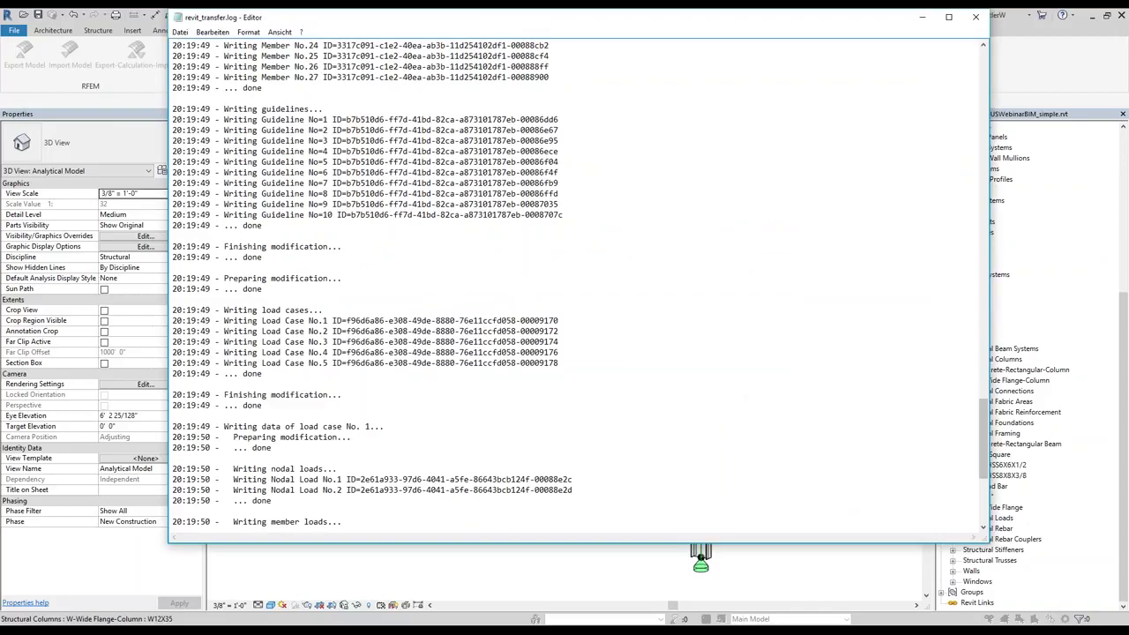
{"action": "left_click", "coordinate": [975, 17]}
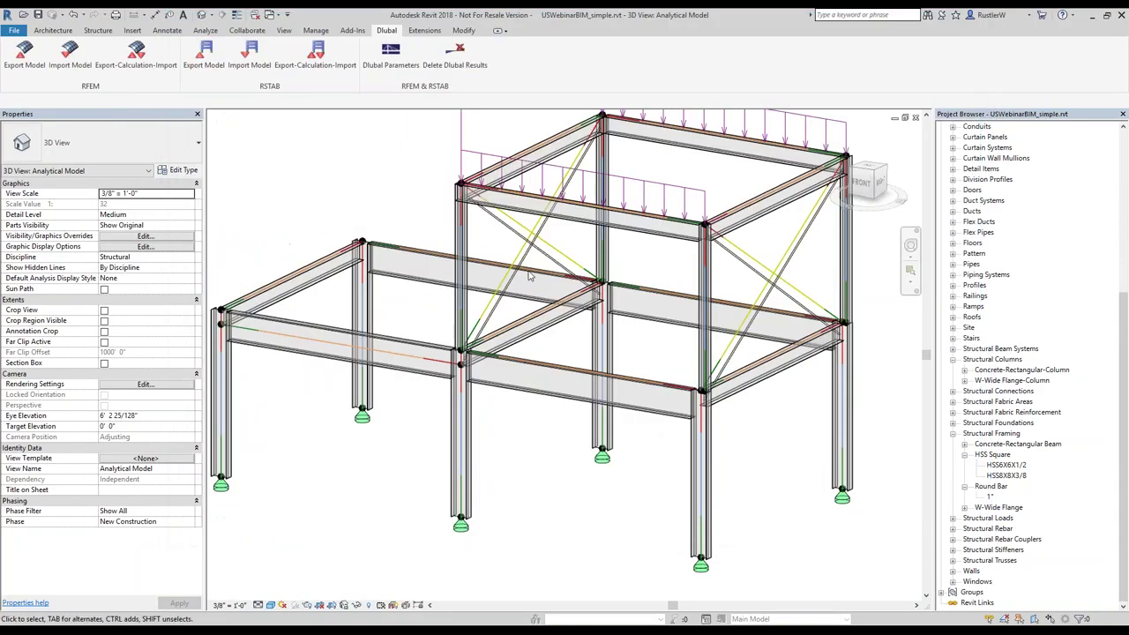
Switch to RFEM and maximize the USWebinarBIM_simple model window to view the transferred frame.
{"action": "key", "text": "alt+Tab"}
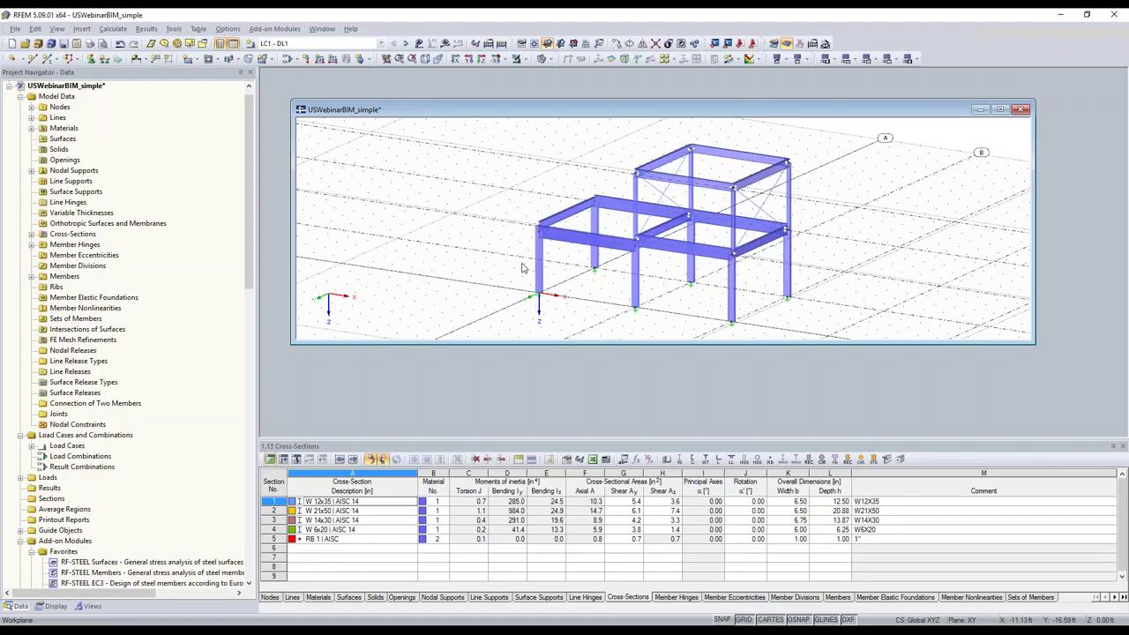
{"action": "double_click", "coordinate": [495, 109]}
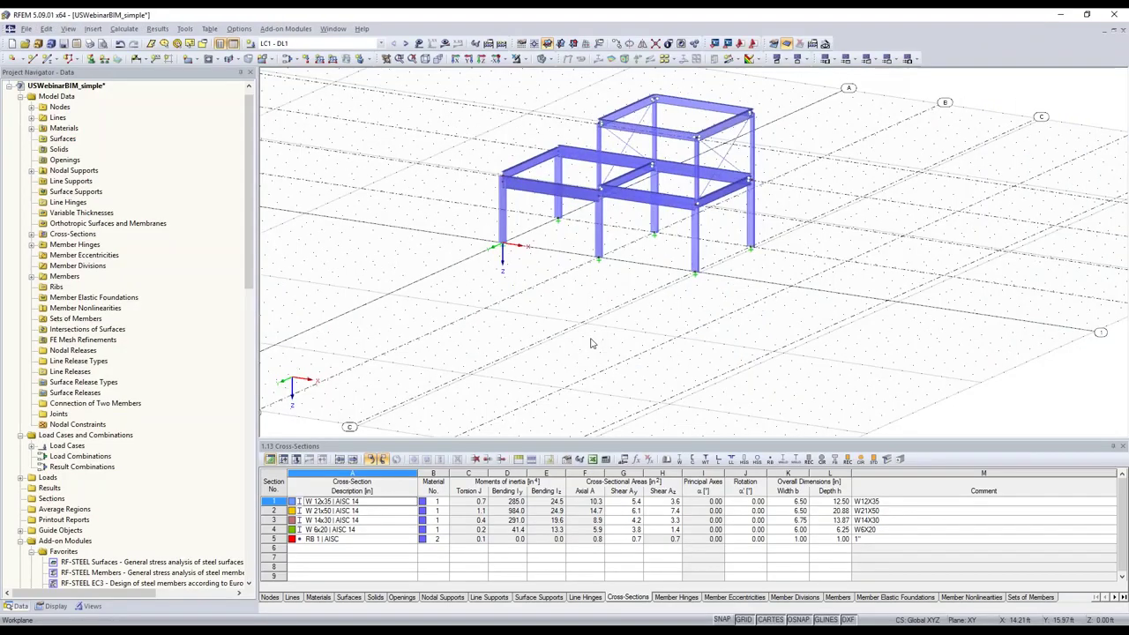
{"action": "scroll", "coordinate": [591, 344], "scroll_direction": "up", "scroll_amount": 2}
{"action": "scroll", "coordinate": [518, 282], "scroll_direction": "up", "scroll_amount": 1}
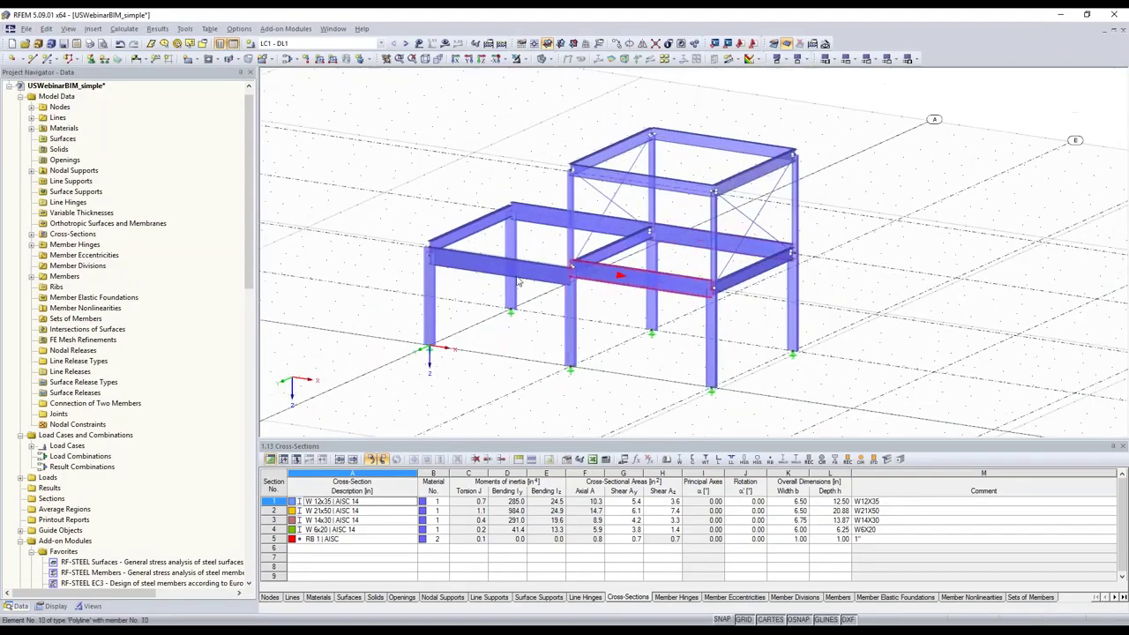
Compare the cross-section descriptions with their Revit comments for the W 21x50, W 6x20 and RB 1 entries and locate their members in the frame.
{"action": "scroll", "coordinate": [518, 282], "scroll_direction": "up", "scroll_amount": 1}
{"action": "left_click", "coordinate": [352, 510]}
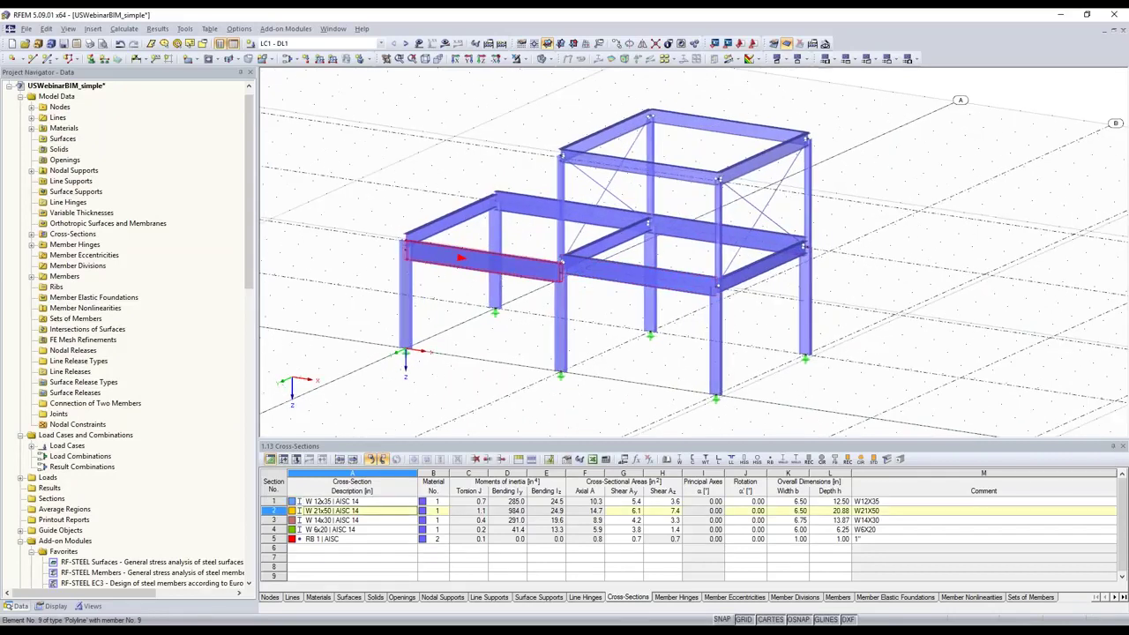
{"action": "left_click", "coordinate": [372, 530]}
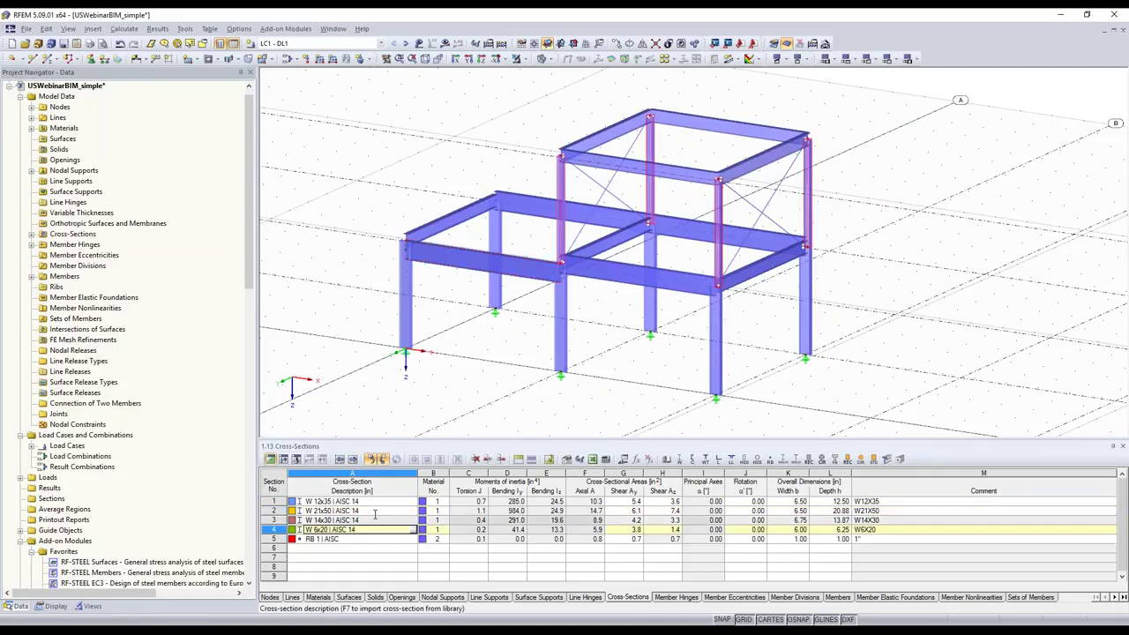
{"action": "left_click", "coordinate": [372, 510]}
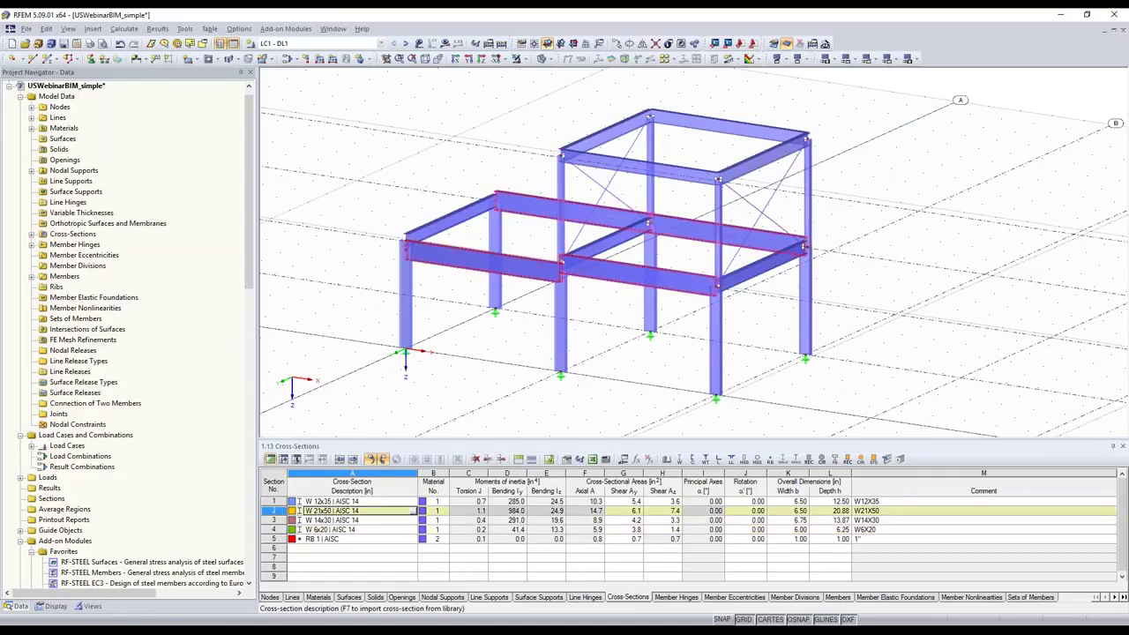
{"action": "left_click", "coordinate": [882, 510]}
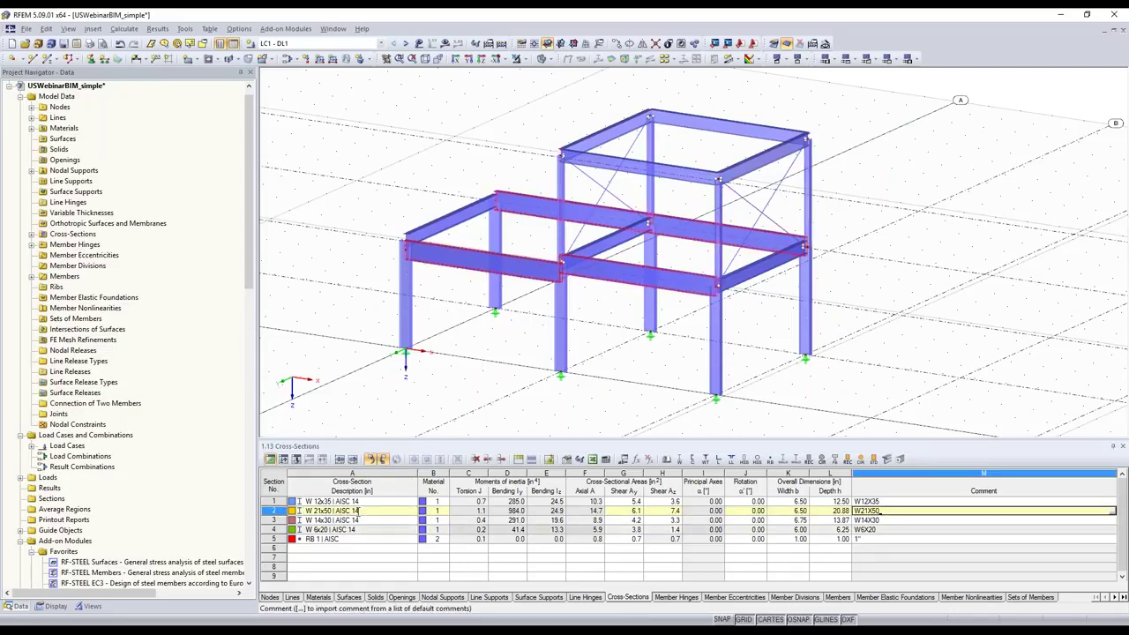
{"action": "left_click", "coordinate": [358, 511]}
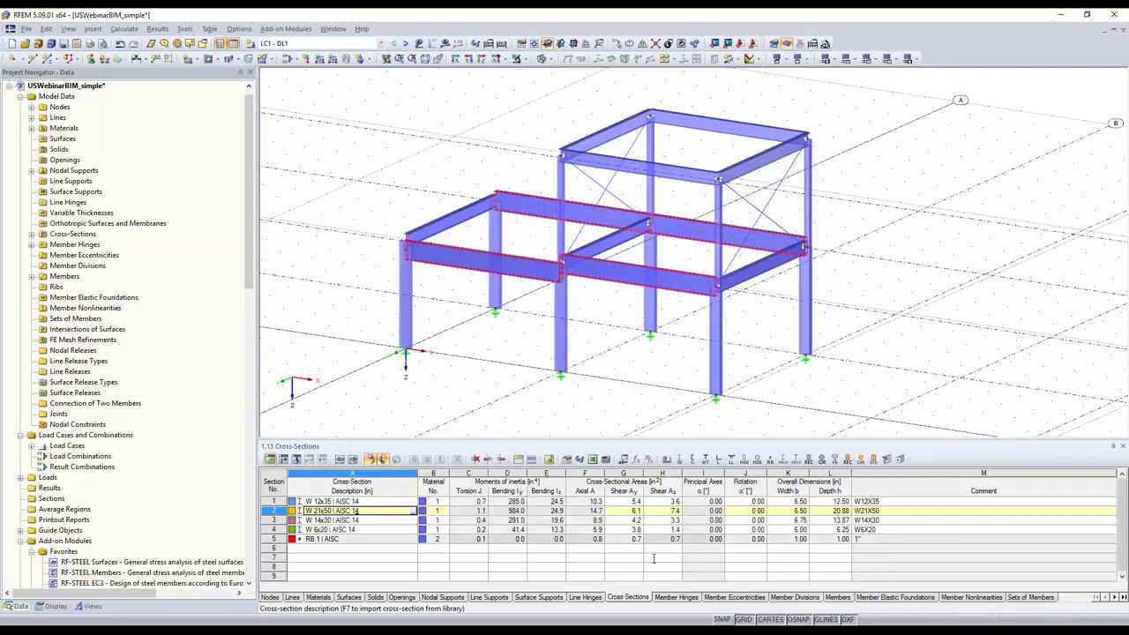
{"action": "left_click", "coordinate": [935, 539]}
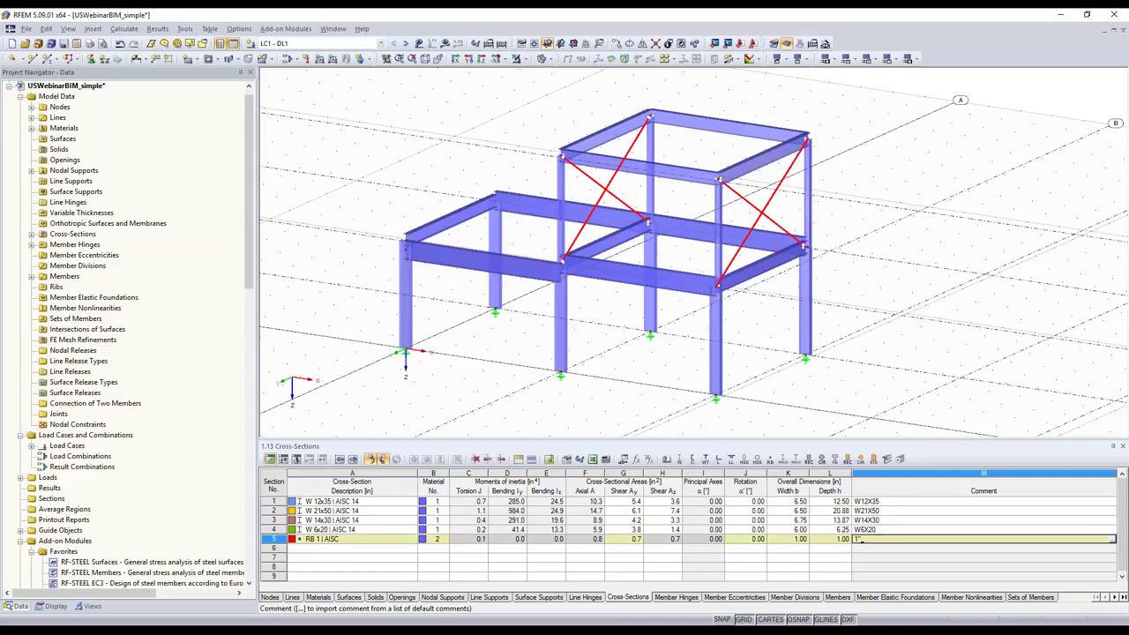
{"action": "left_click", "coordinate": [386, 540]}
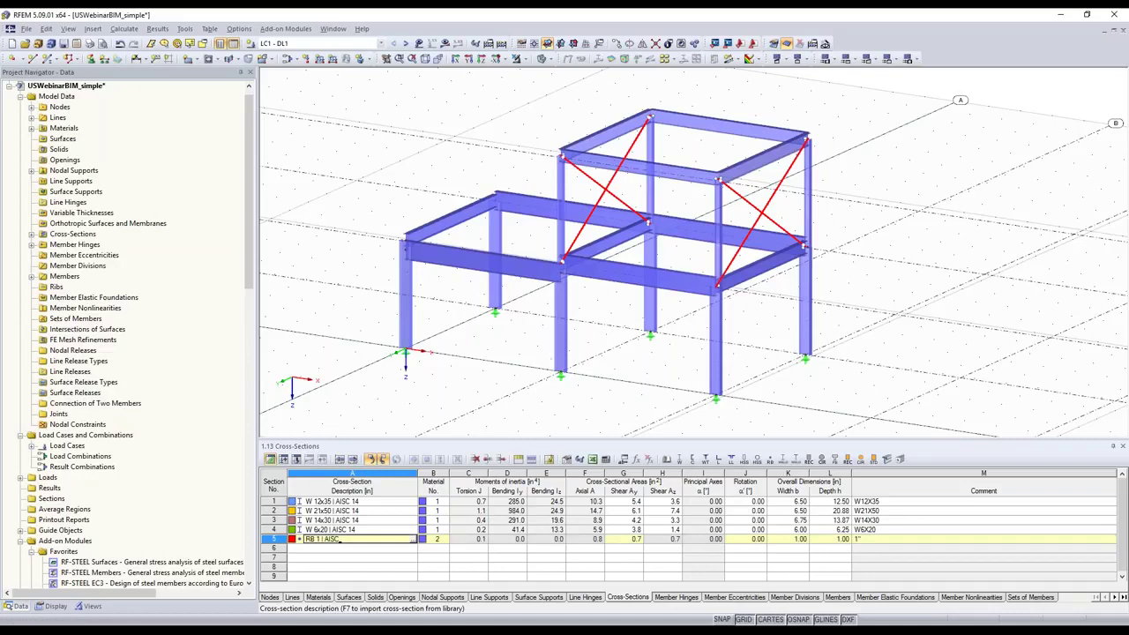
Review the transferred materials table and highlight the members that use Steel A36.
{"action": "left_click", "coordinate": [318, 598]}
{"action": "left_click", "coordinate": [353, 538]}
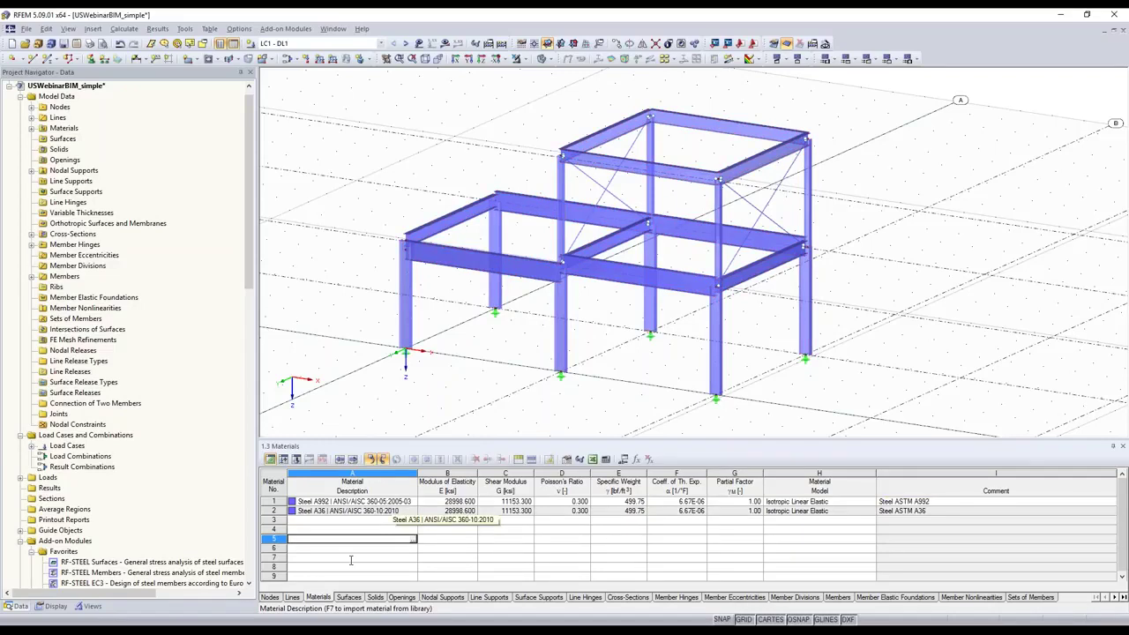
{"action": "left_click", "coordinate": [353, 511]}
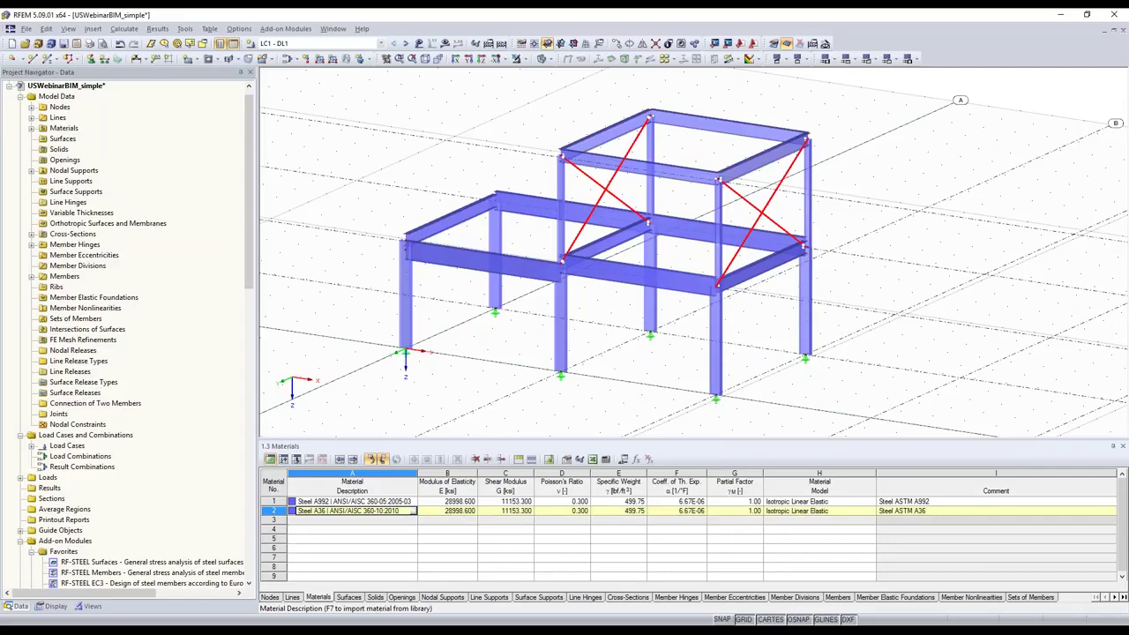
{"action": "left_click", "coordinate": [447, 537]}
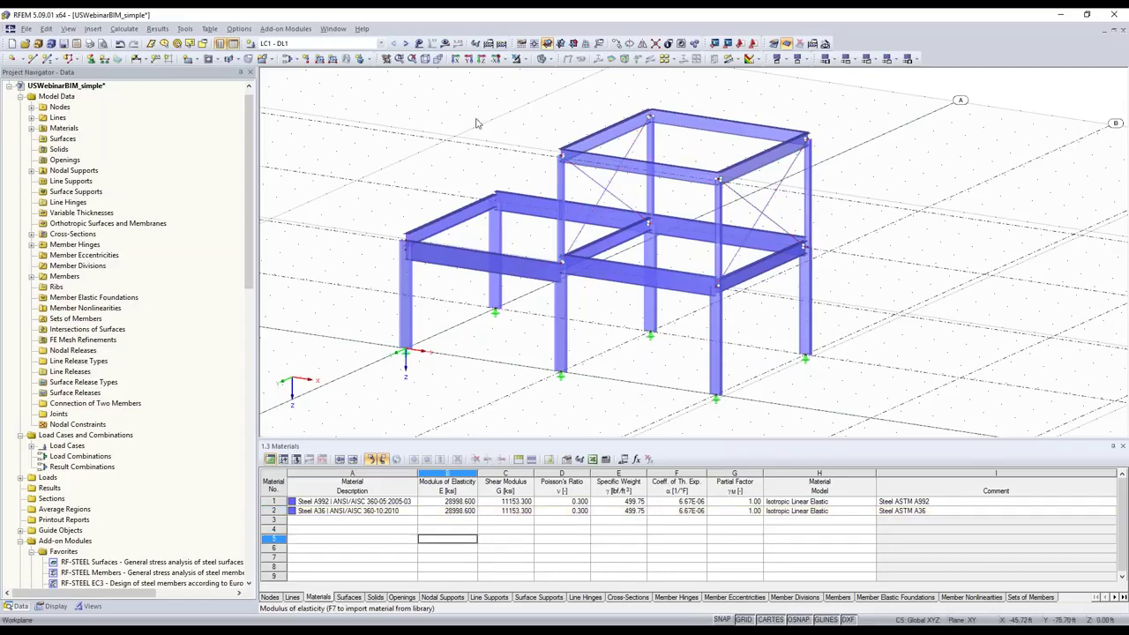
Show the LC1 - DL1 loads above the upper beams and switch the model to wireframe display.
{"action": "left_click", "coordinate": [419, 43]}
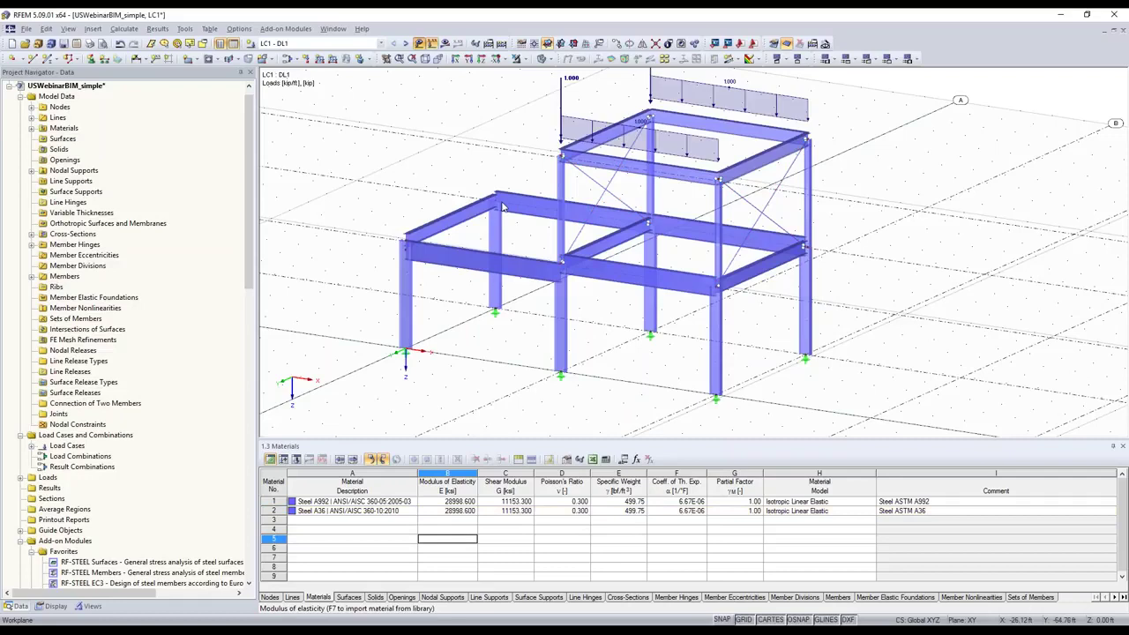
{"action": "middle_click_drag", "start_coordinate": [502, 207], "coordinate": [672, 254]}
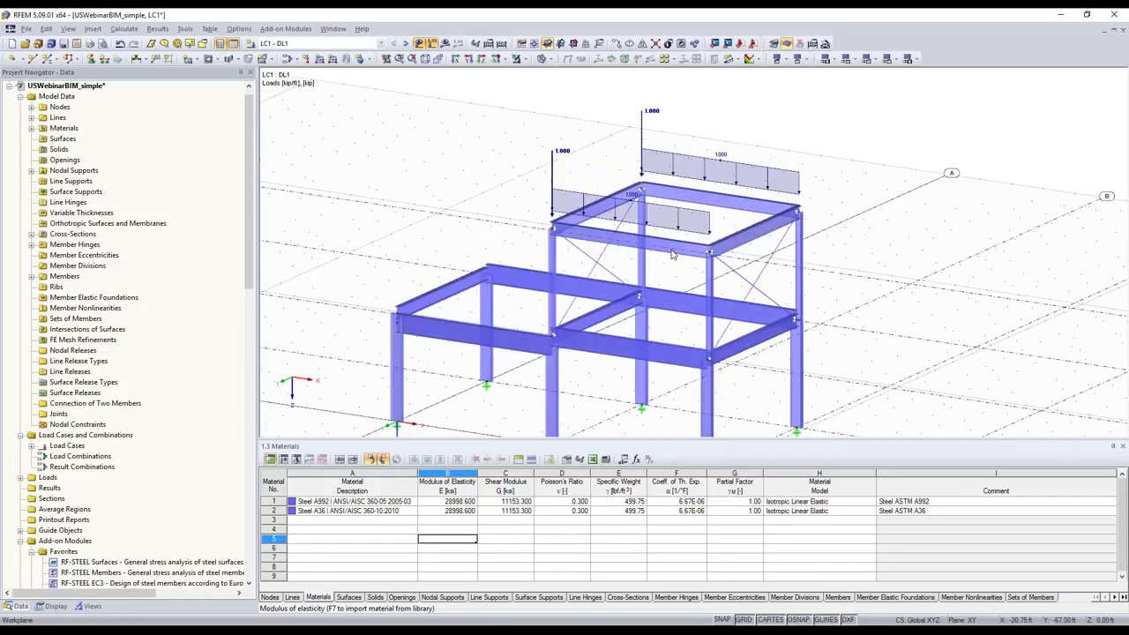
{"action": "scroll", "coordinate": [672, 254], "scroll_direction": "up", "scroll_amount": 2}
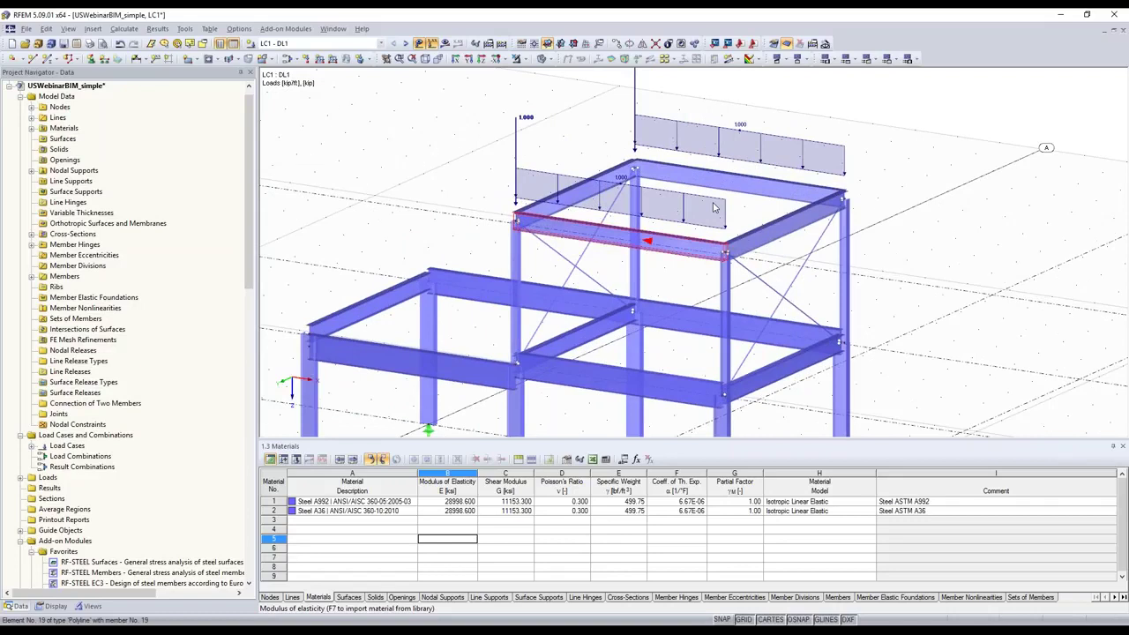
{"action": "scroll", "coordinate": [722, 244], "scroll_direction": "up", "scroll_amount": 4}
{"action": "left_click", "coordinate": [542, 59]}
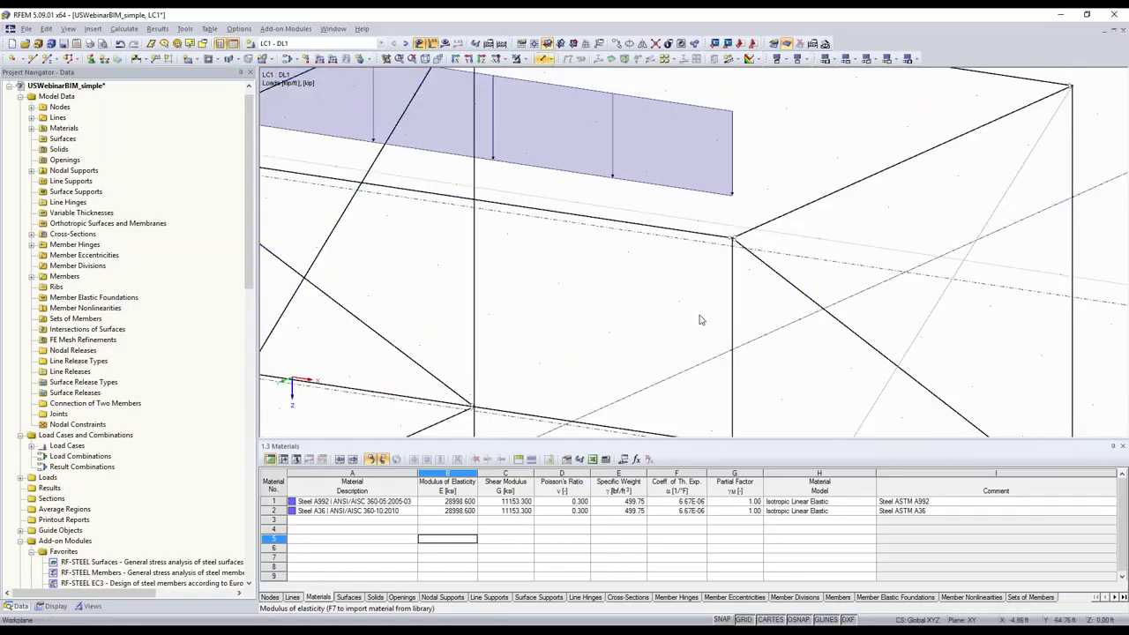
Inspect the member type, cross-section and hinge settings of the two crossing braces in the upper bay.
{"action": "scroll", "coordinate": [699, 320], "scroll_direction": "down", "scroll_amount": 2}
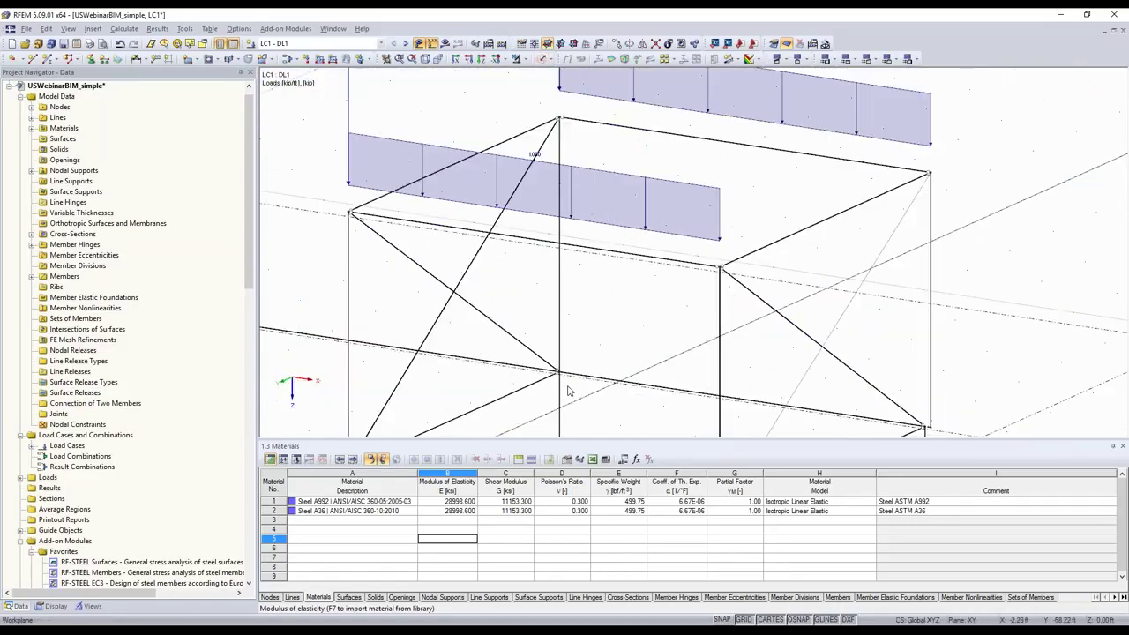
{"action": "scroll", "coordinate": [569, 391], "scroll_direction": "down", "scroll_amount": 2}
{"action": "middle_click_drag", "start_coordinate": [569, 391], "coordinate": [545, 192]}
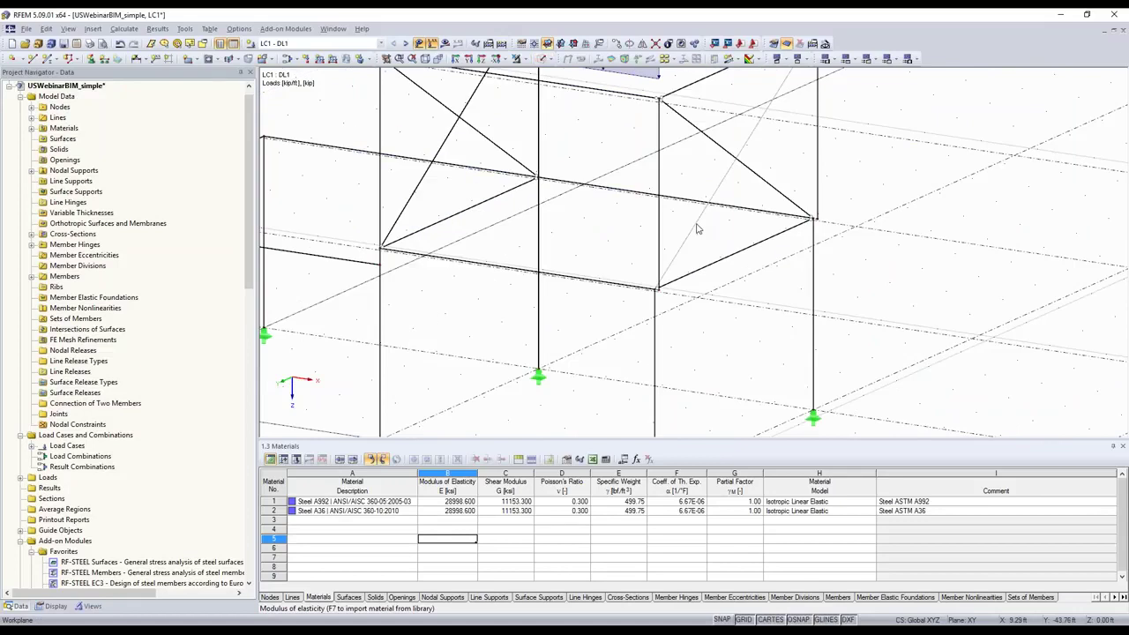
{"action": "left_click", "coordinate": [694, 228]}
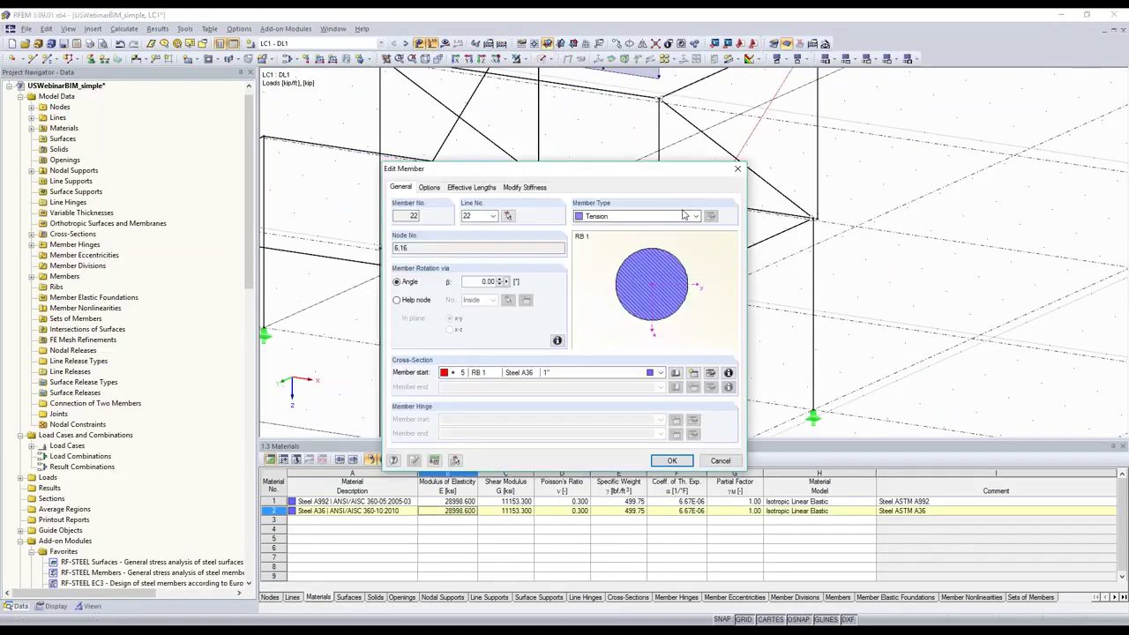
{"action": "left_click", "coordinate": [672, 461]}
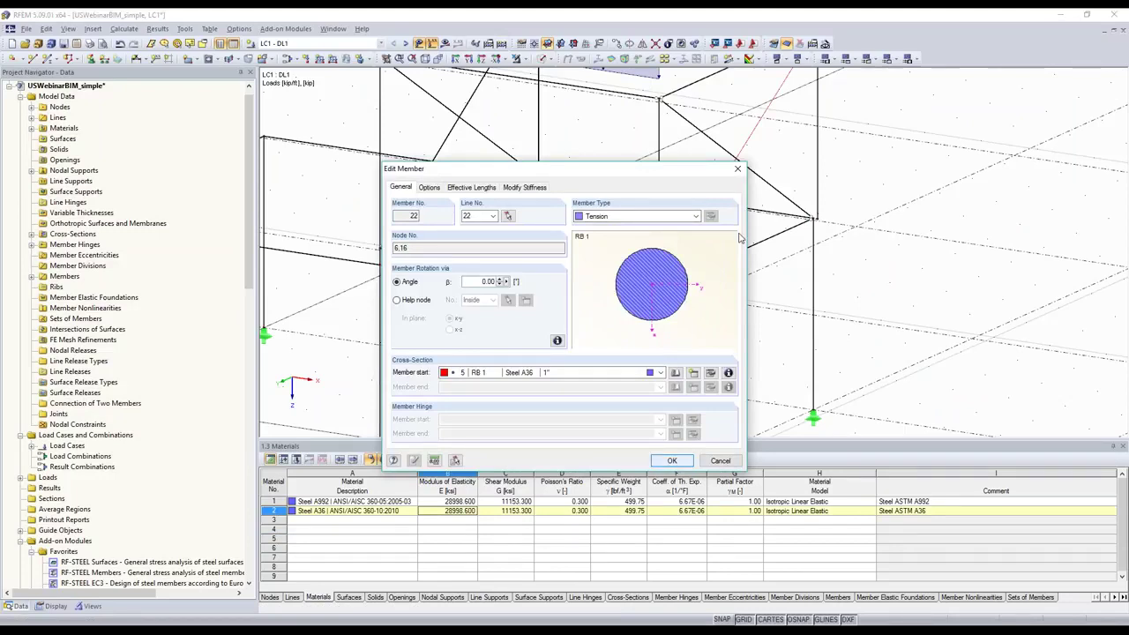
{"action": "left_click", "coordinate": [760, 183]}
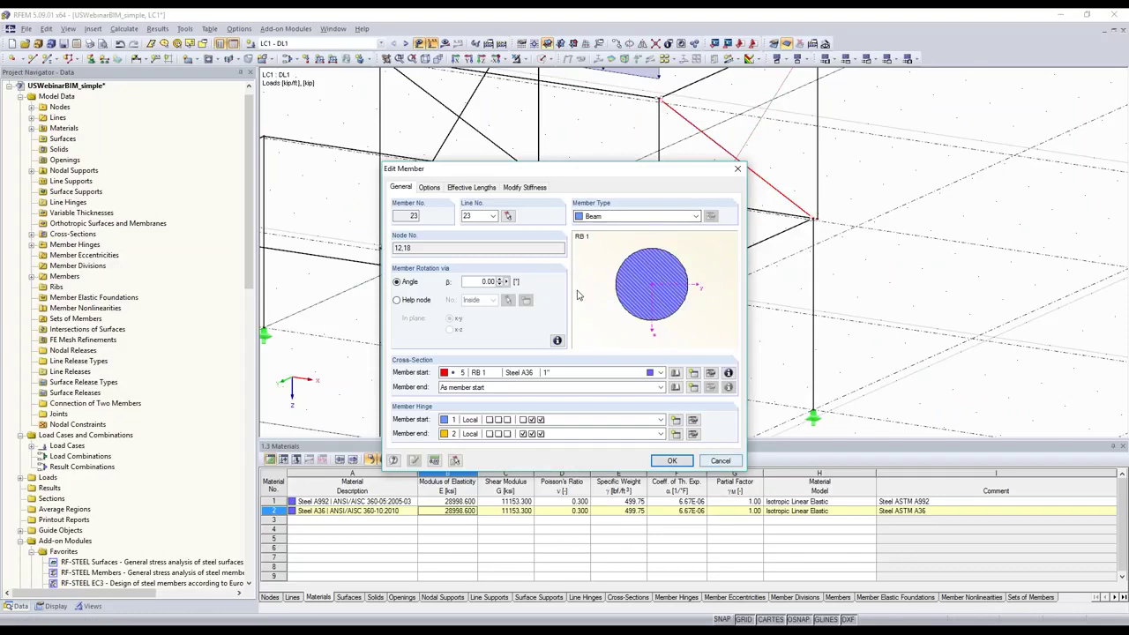
{"action": "key", "text": "Escape"}
Calculate load case LC1 - DL1 and show its results for the whole frame.
{"action": "scroll", "coordinate": [577, 295], "scroll_direction": "down", "scroll_amount": 5}
{"action": "left_click", "coordinate": [445, 43]}
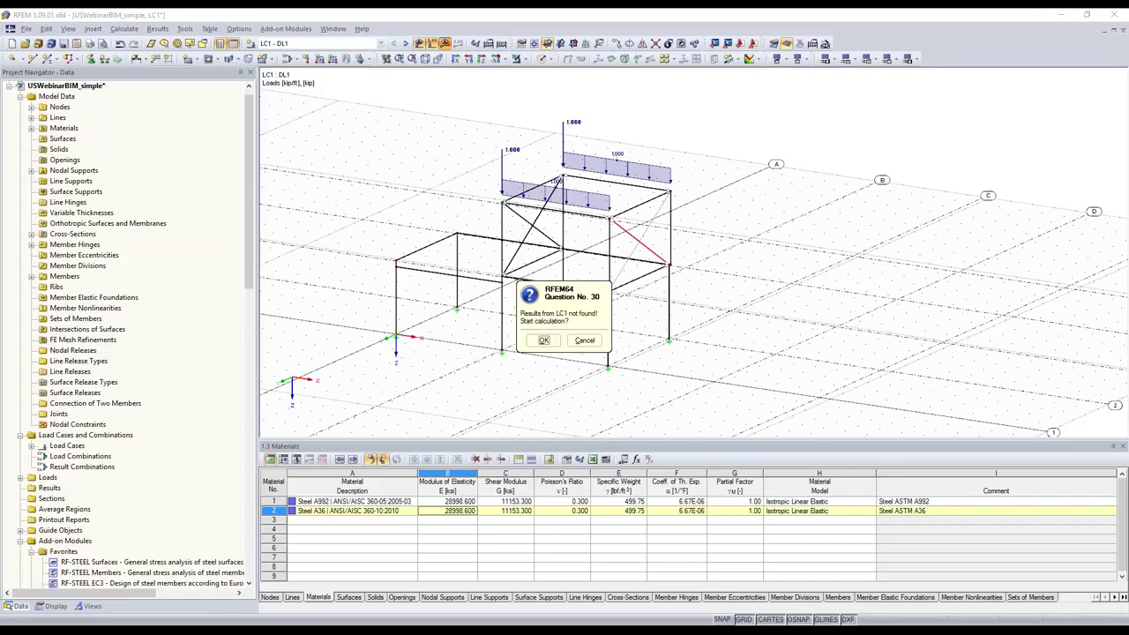
{"action": "key", "text": "Return"}
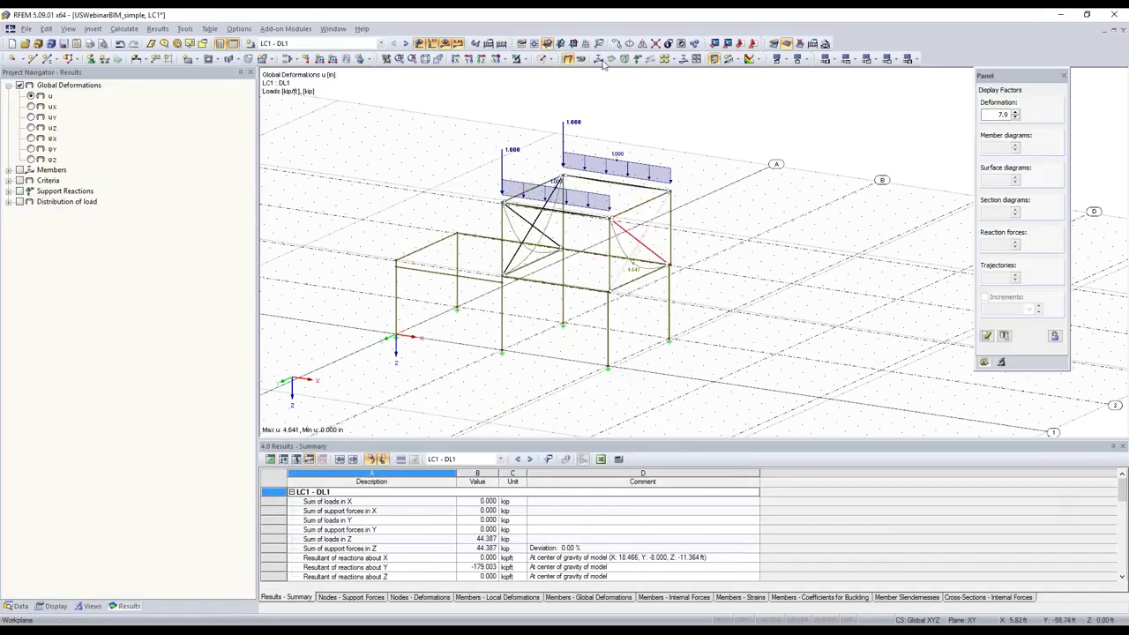
View the members' M-y internal forces and switch the support reactions display.
{"action": "left_click", "coordinate": [600, 59]}
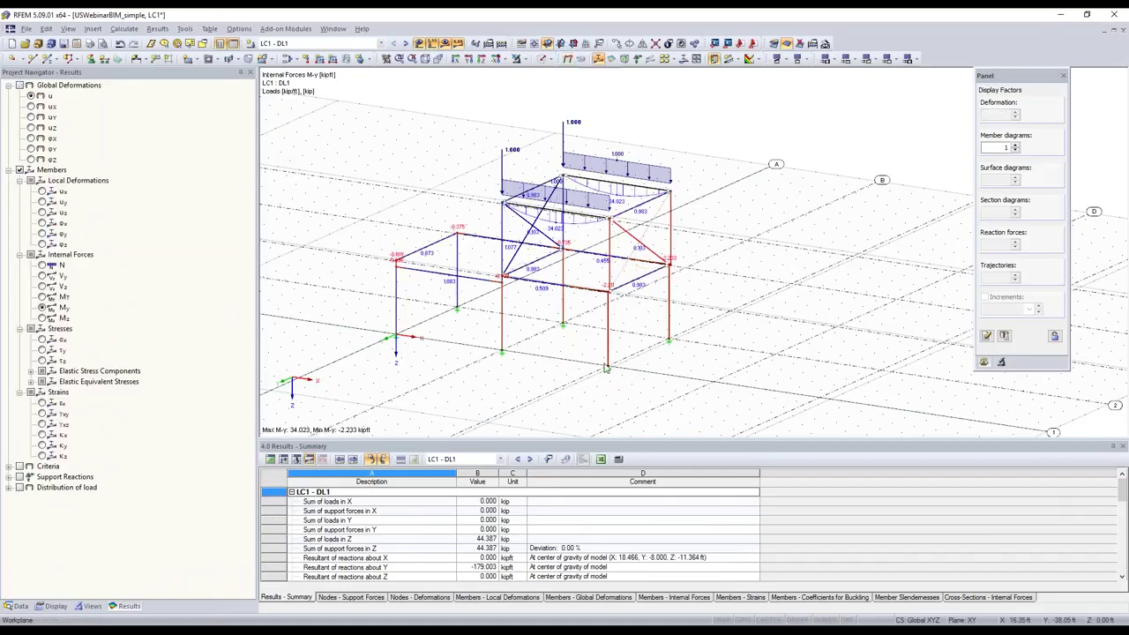
{"action": "left_click", "coordinate": [636, 60]}
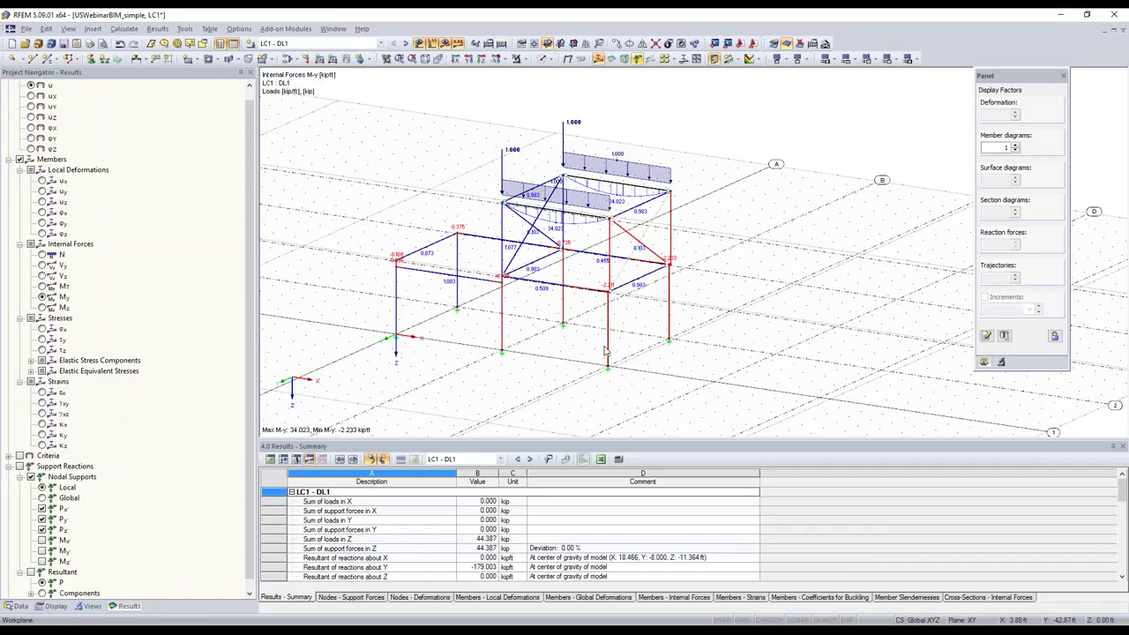
{"action": "scroll", "coordinate": [605, 351], "scroll_direction": "up", "scroll_amount": 1}
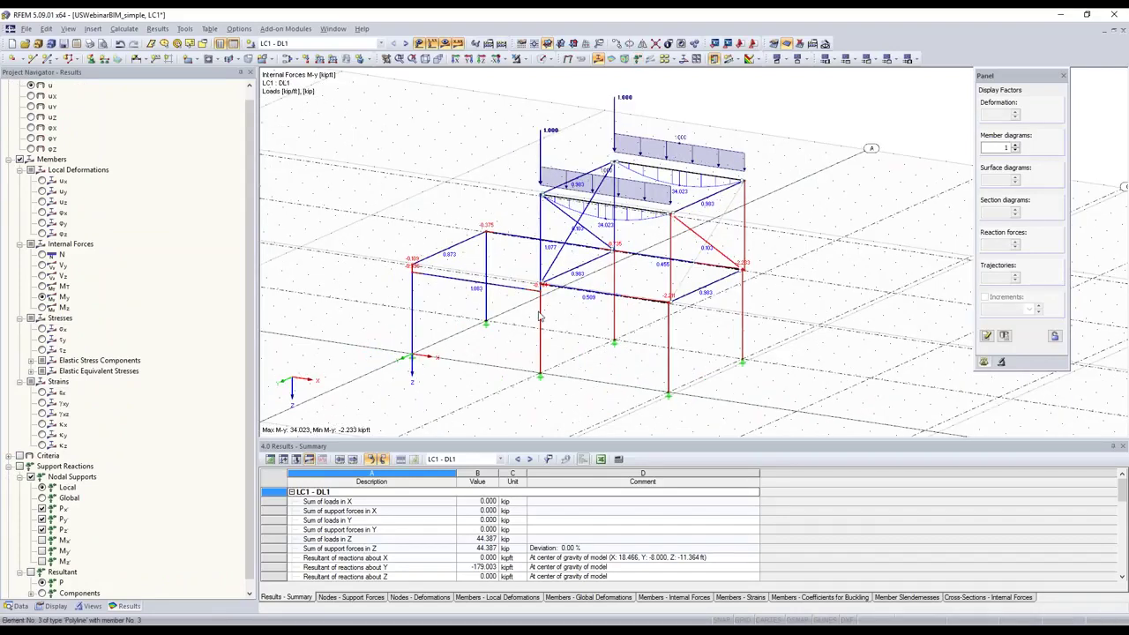
{"action": "scroll", "coordinate": [541, 315], "scroll_direction": "up", "scroll_amount": 2}
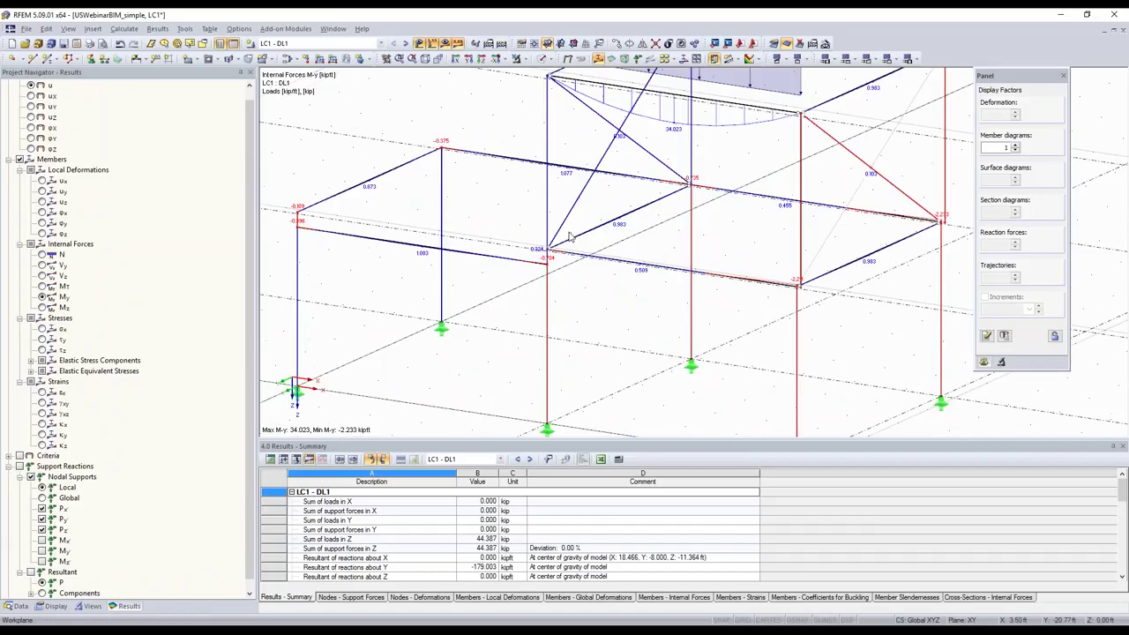
Hide the result diagrams and examine how the lower W 21x50 beam meets the W 12x35 column below the adjoining floor joint.
{"action": "scroll", "coordinate": [543, 313], "scroll_direction": "up", "scroll_amount": 2}
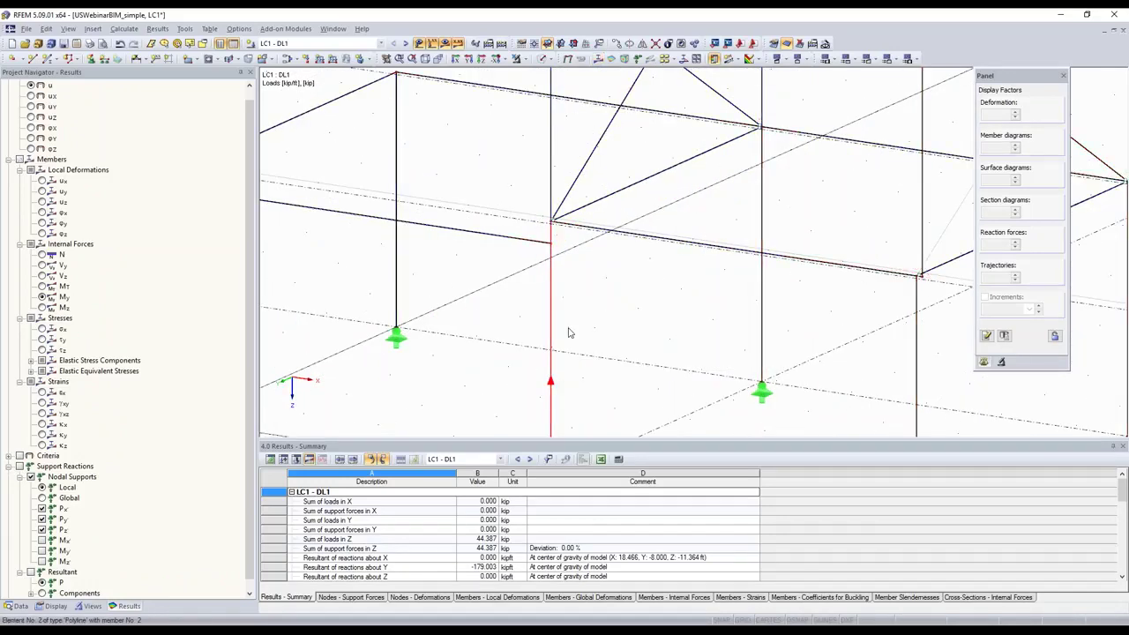
{"action": "scroll", "coordinate": [569, 333], "scroll_direction": "down", "scroll_amount": 1}
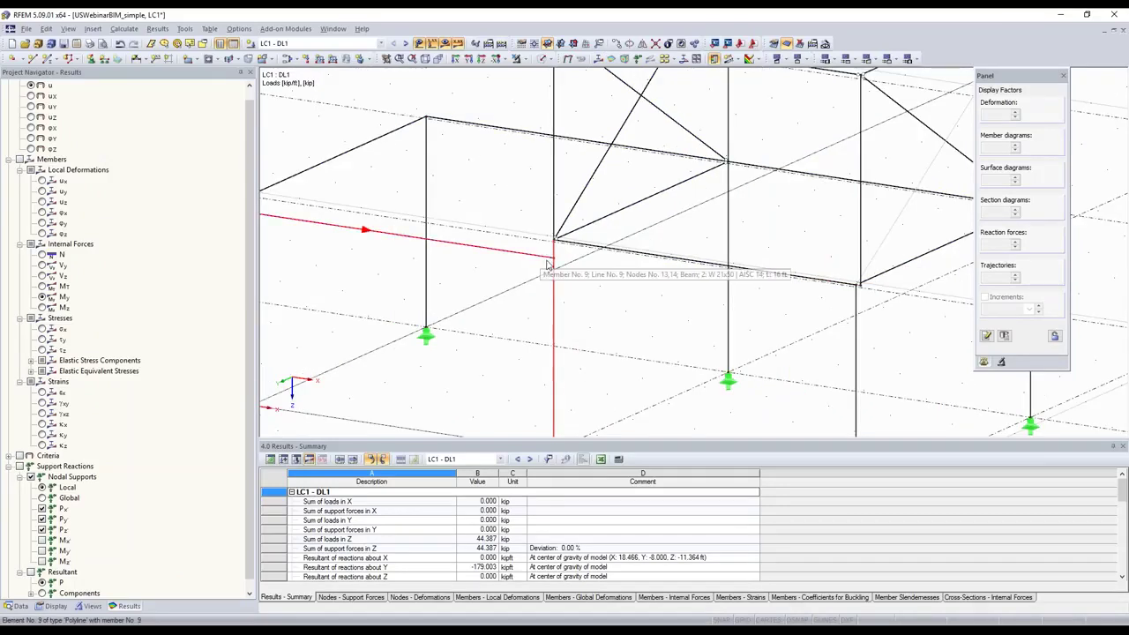
{"action": "scroll", "coordinate": [555, 261], "scroll_direction": "up", "scroll_amount": 1}
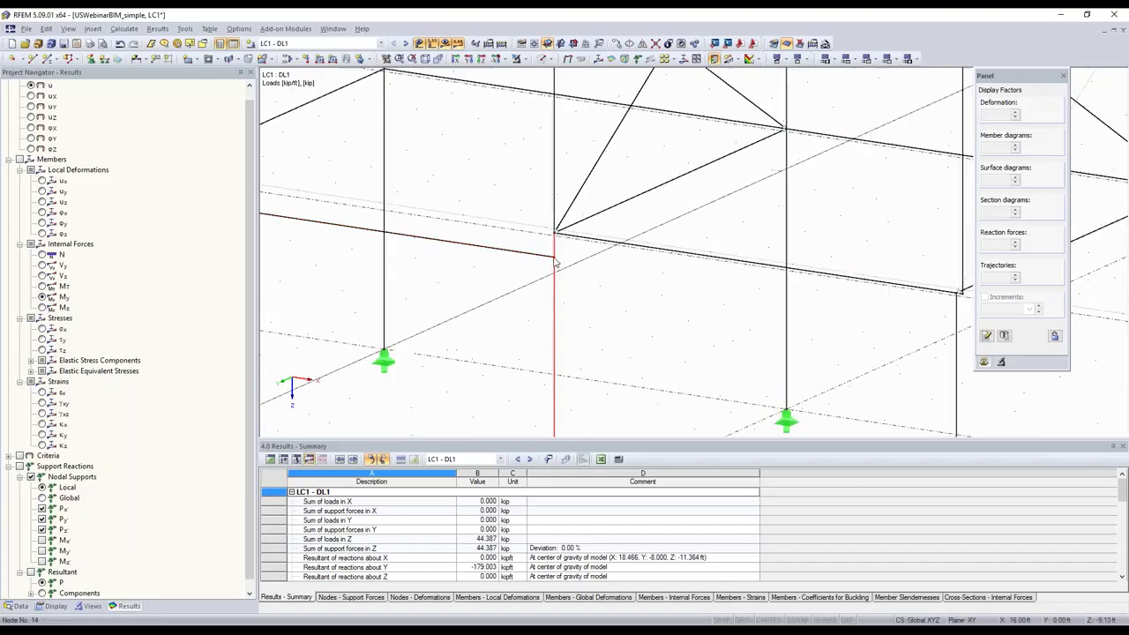
{"action": "scroll", "coordinate": [554, 262], "scroll_direction": "up", "scroll_amount": 1}
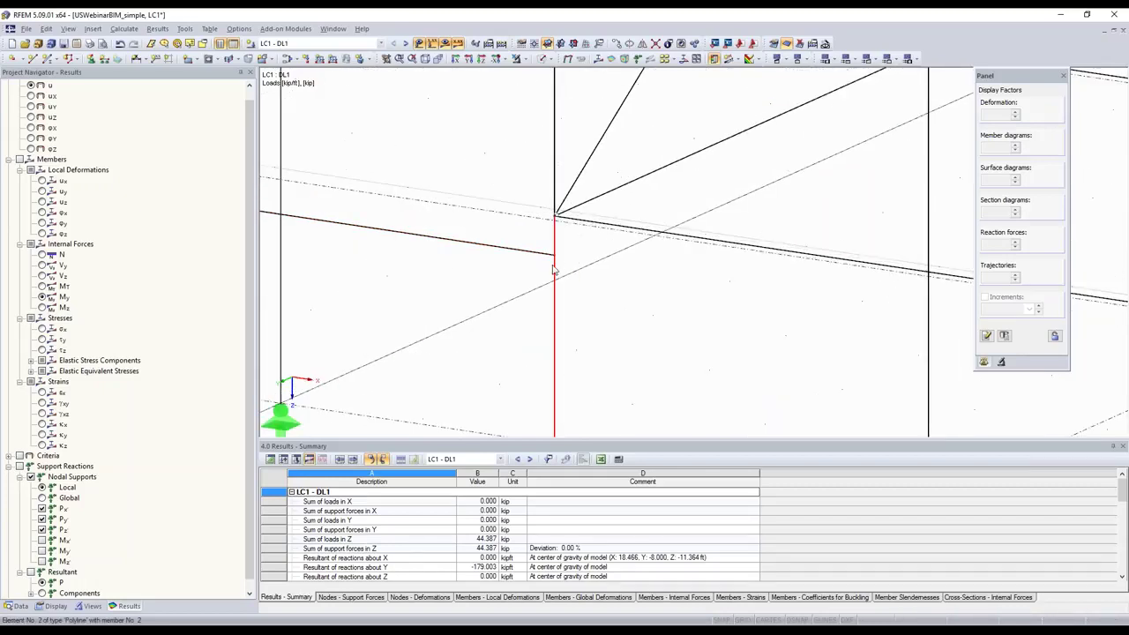
{"action": "scroll", "coordinate": [554, 304], "scroll_direction": "down", "scroll_amount": 3}
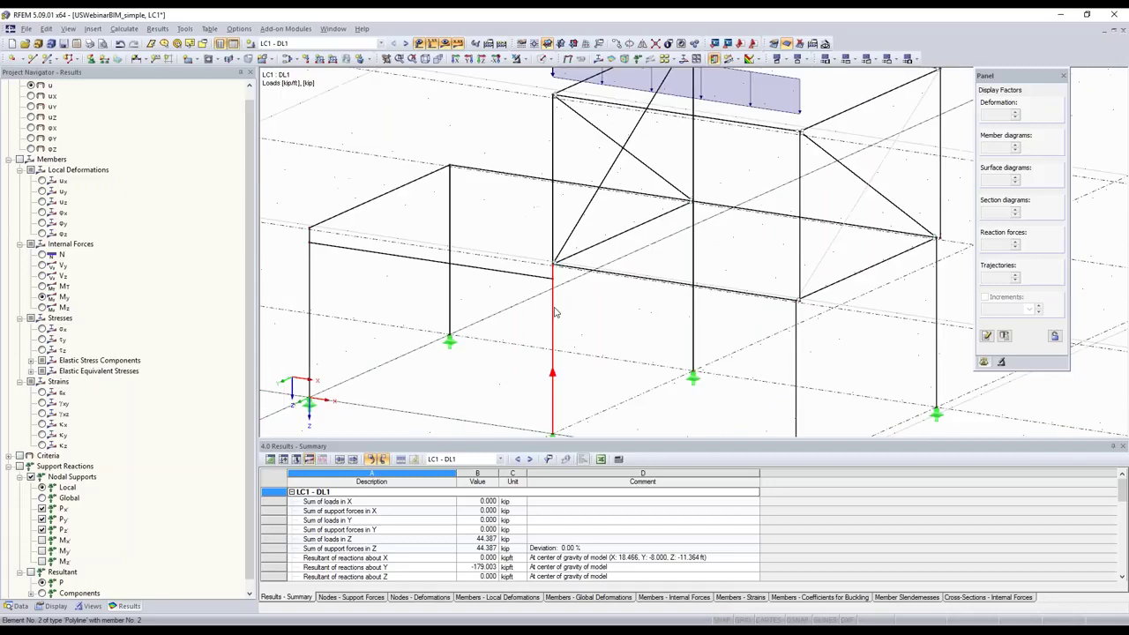
{"action": "scroll", "coordinate": [551, 310], "scroll_direction": "up", "scroll_amount": 1}
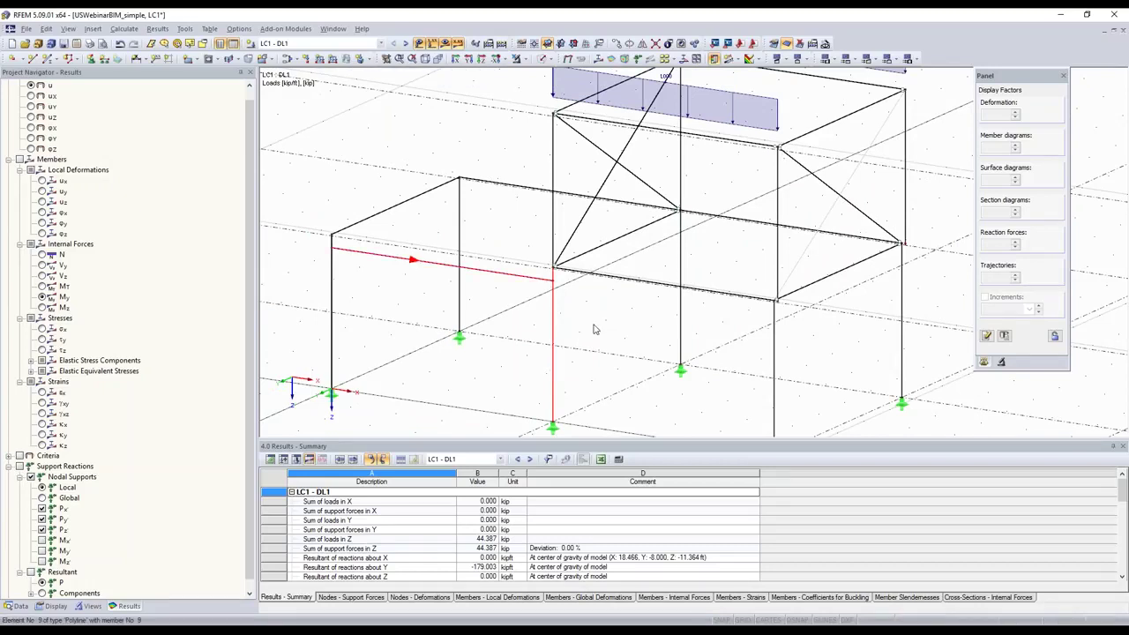
{"action": "scroll", "coordinate": [556, 323], "scroll_direction": "up", "scroll_amount": 1}
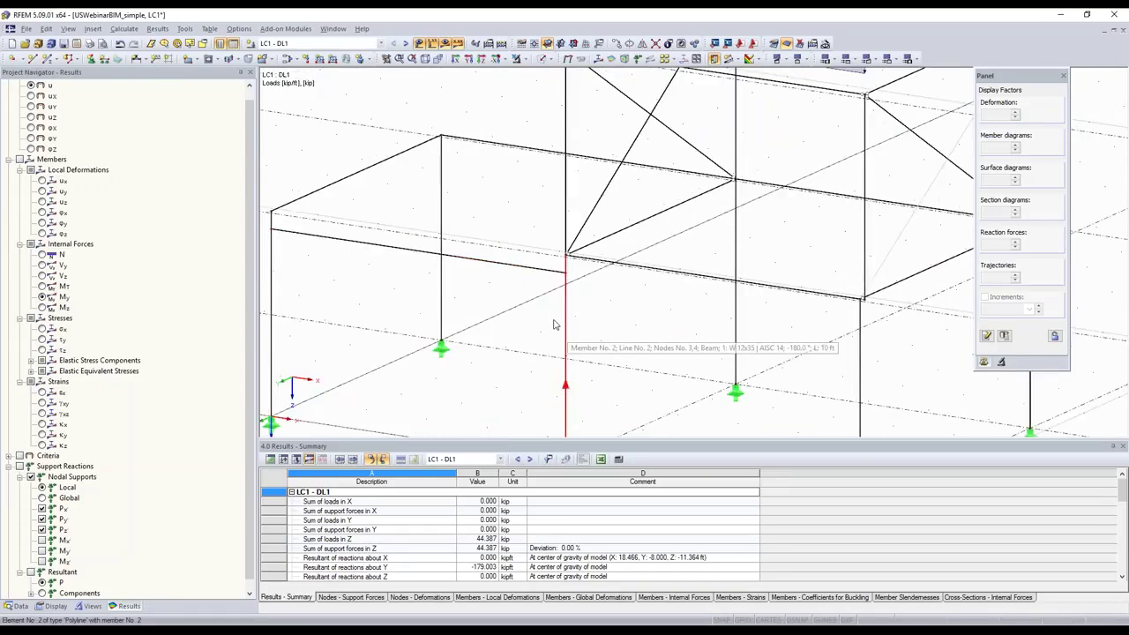
Inspect the settings of the short member linking the offset upper column to the floor beam joint.
{"action": "scroll", "coordinate": [554, 325], "scroll_direction": "down", "scroll_amount": 1}
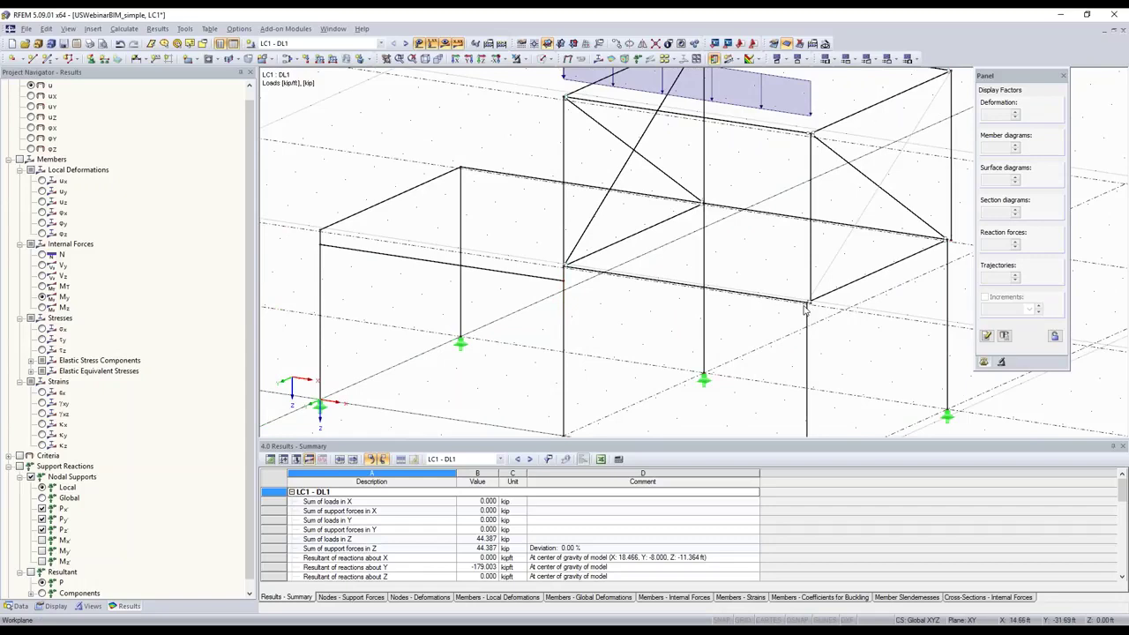
{"action": "scroll", "coordinate": [802, 304], "scroll_direction": "up", "scroll_amount": 4}
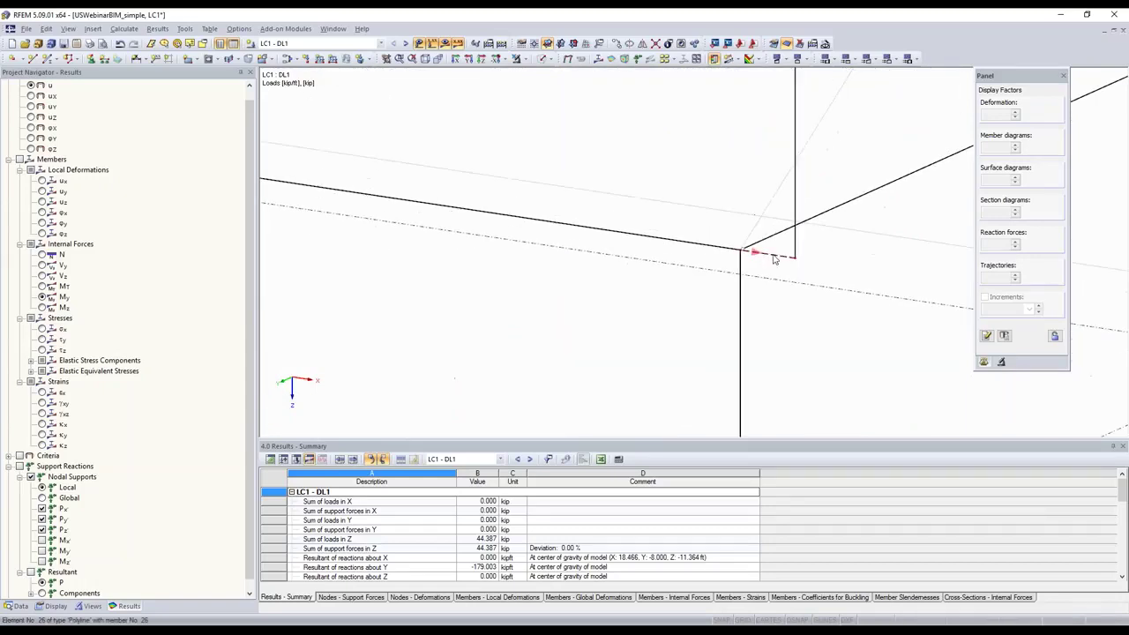
{"action": "double_click", "coordinate": [631, 234]}
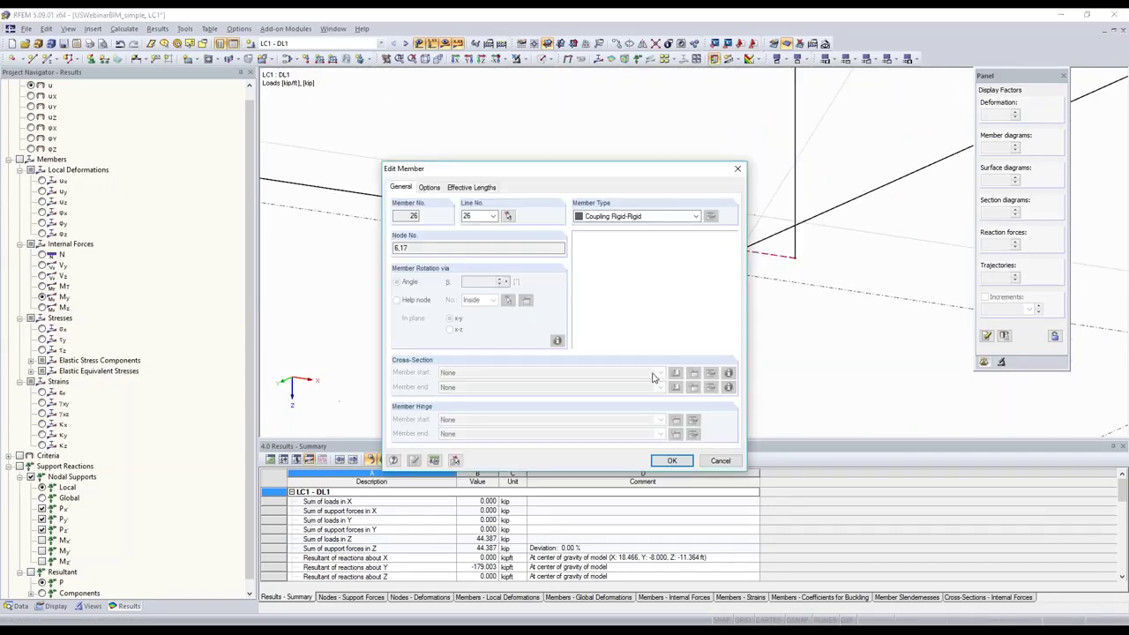
{"action": "key", "text": "Escape"}
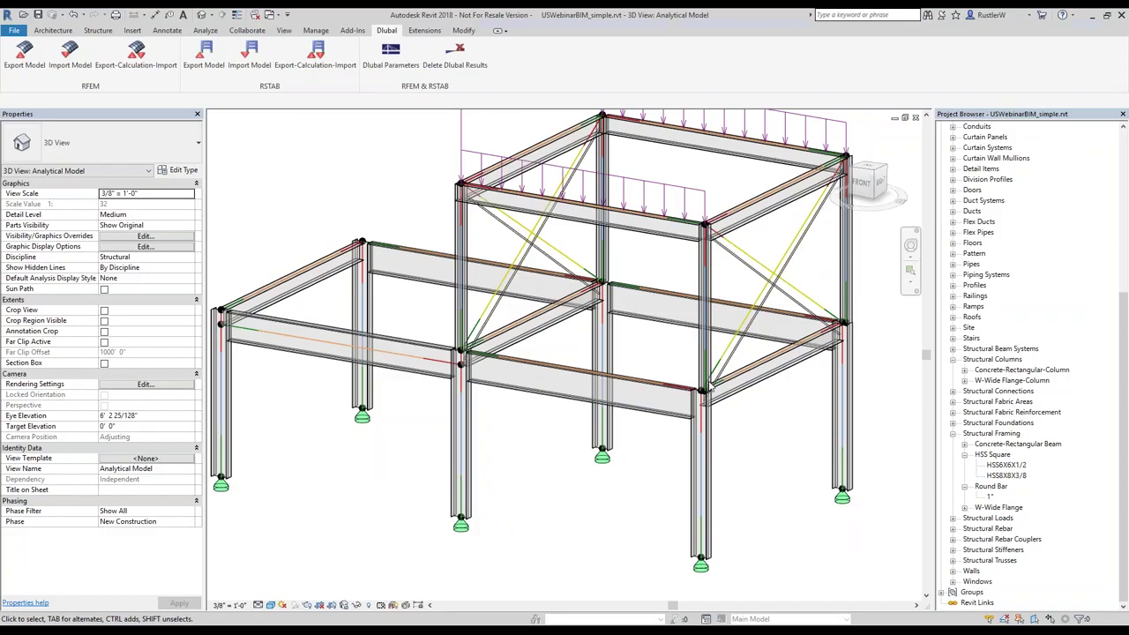
Switch to Revit and examine the Analytical Links setting of the upper W6X20 column at the offset joint, toggling it off and on.
{"action": "scroll", "coordinate": [710, 238], "scroll_direction": "up", "scroll_amount": 5}
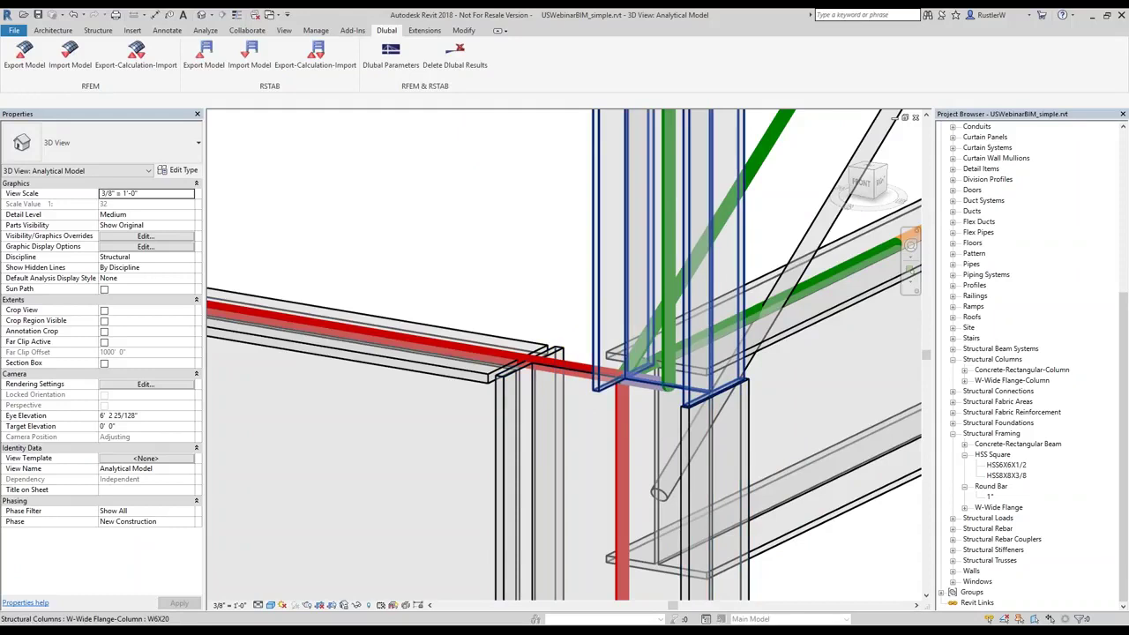
{"action": "left_click", "coordinate": [697, 265]}
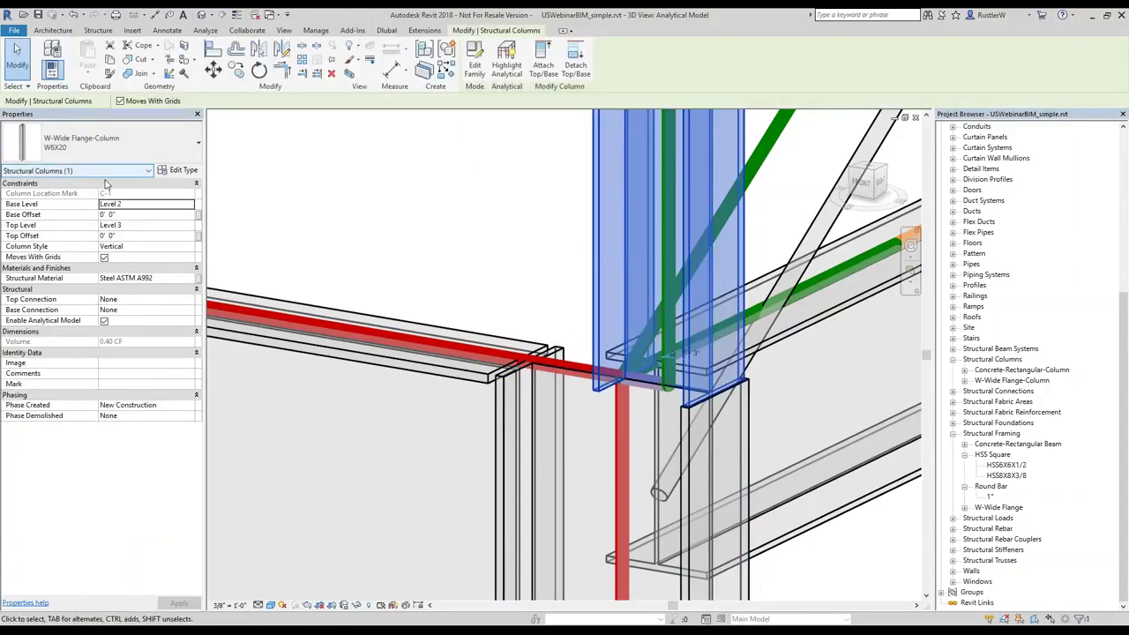
{"action": "left_click", "coordinate": [105, 171]}
{"action": "left_click", "coordinate": [37, 183]}
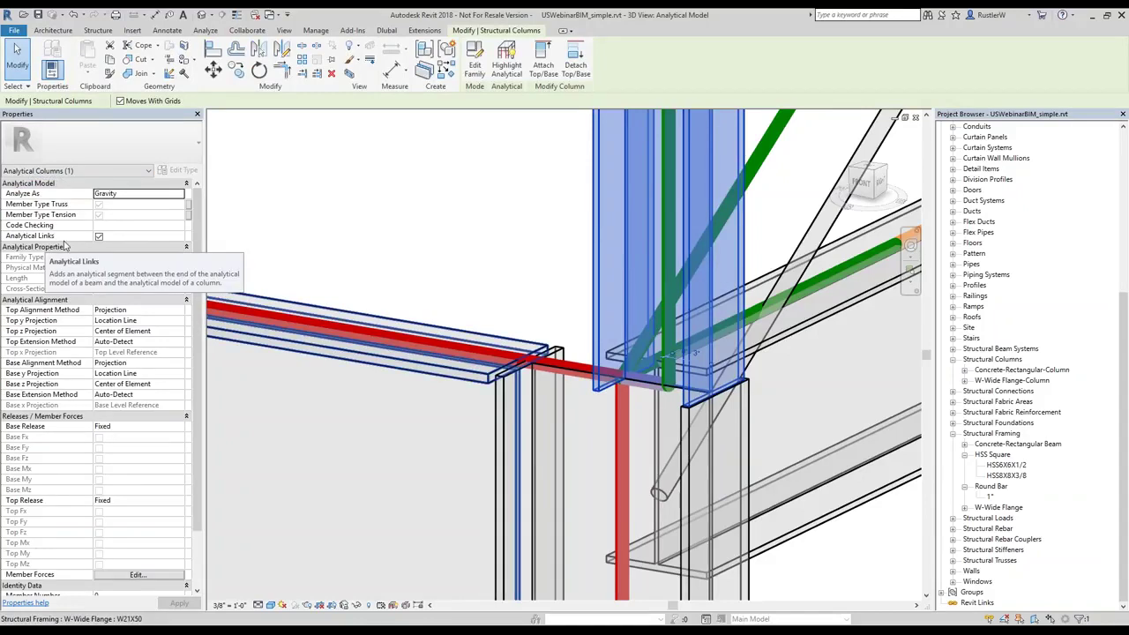
{"action": "left_click", "coordinate": [99, 237]}
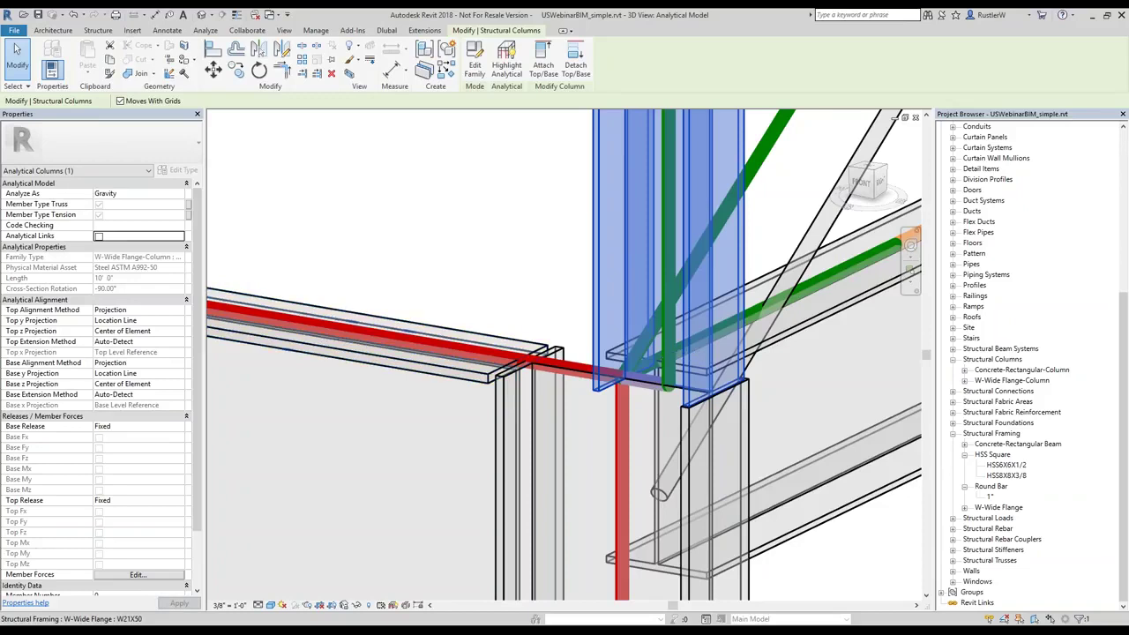
{"action": "left_click", "coordinate": [99, 237]}
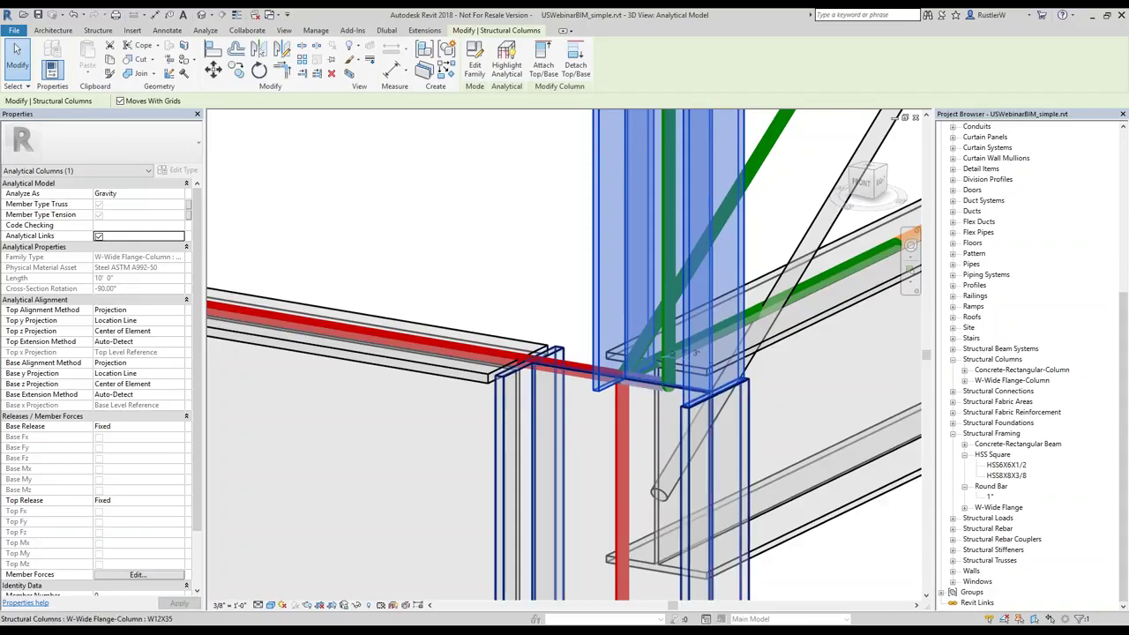
{"action": "scroll", "coordinate": [360, 458], "scroll_direction": "down", "scroll_amount": 5}
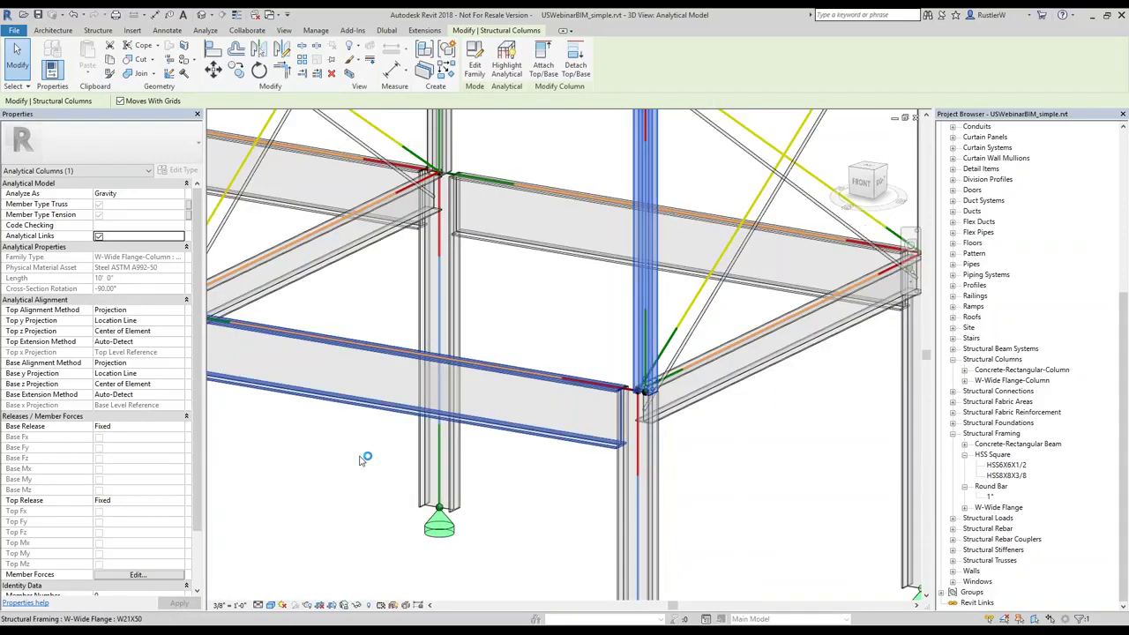
{"action": "scroll", "coordinate": [360, 459], "scroll_direction": "down", "scroll_amount": 3}
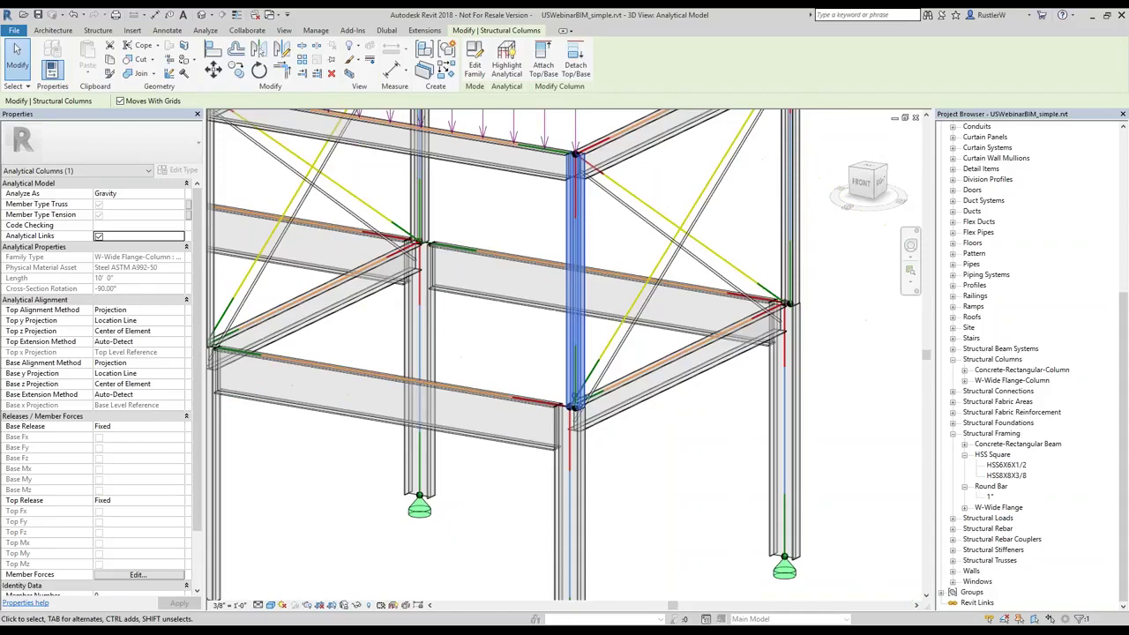
{"action": "key", "text": "Escape"}
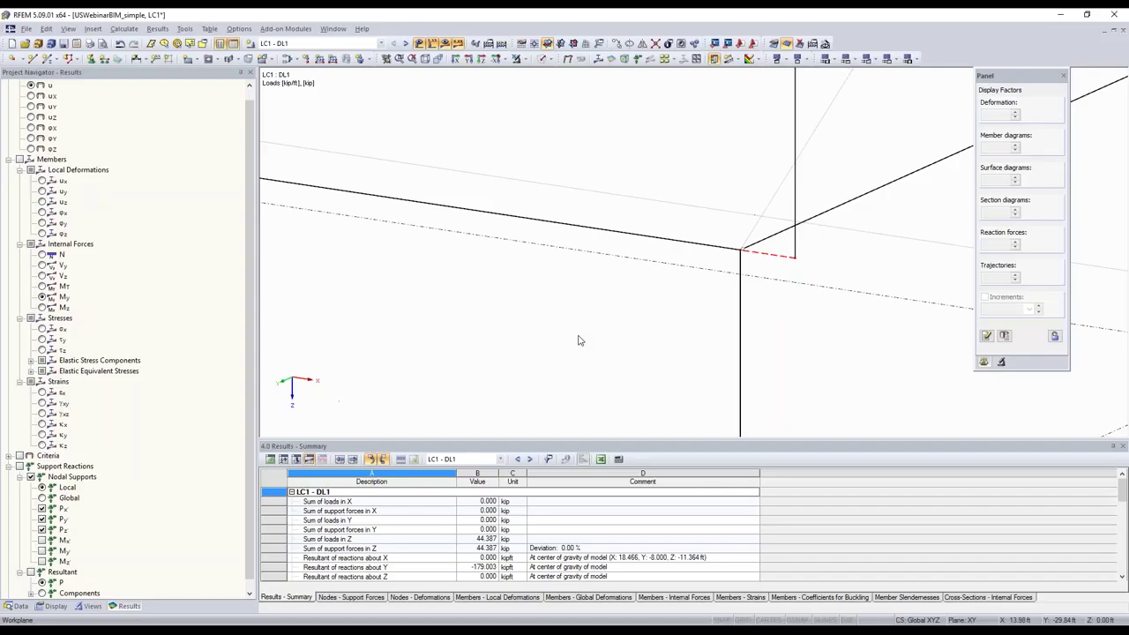
Switch to RFEM and hide the guidelines around the frame.
{"action": "scroll", "coordinate": [579, 340], "scroll_direction": "down", "scroll_amount": 3}
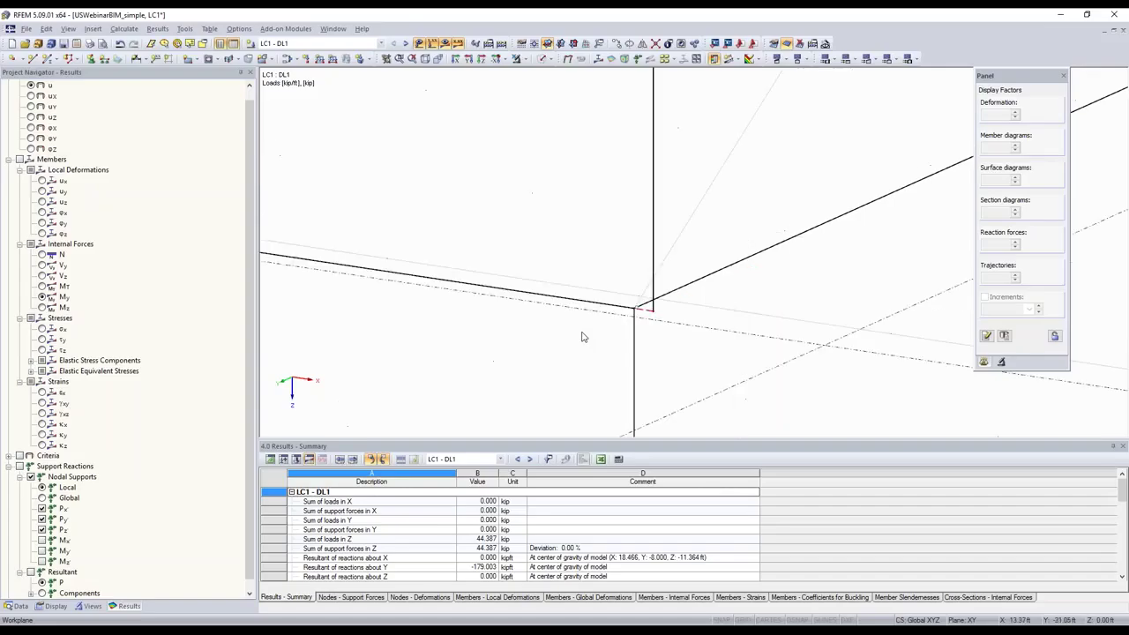
{"action": "scroll", "coordinate": [581, 336], "scroll_direction": "down", "scroll_amount": 3}
{"action": "scroll", "coordinate": [609, 339], "scroll_direction": "down", "scroll_amount": 3}
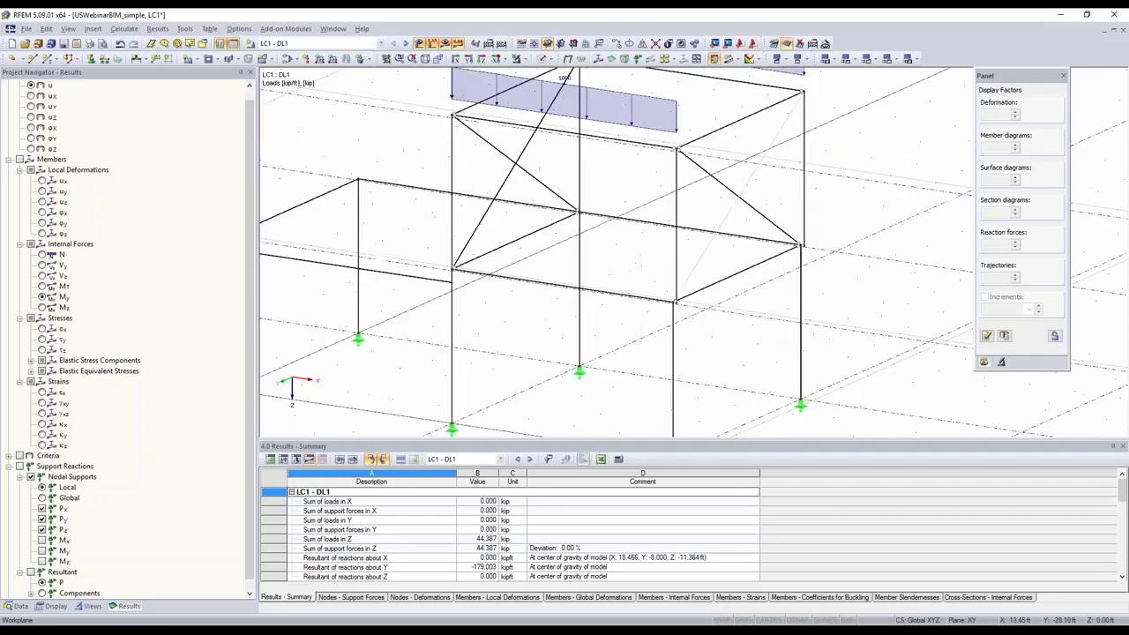
{"action": "scroll", "coordinate": [615, 340], "scroll_direction": "down", "scroll_amount": 3}
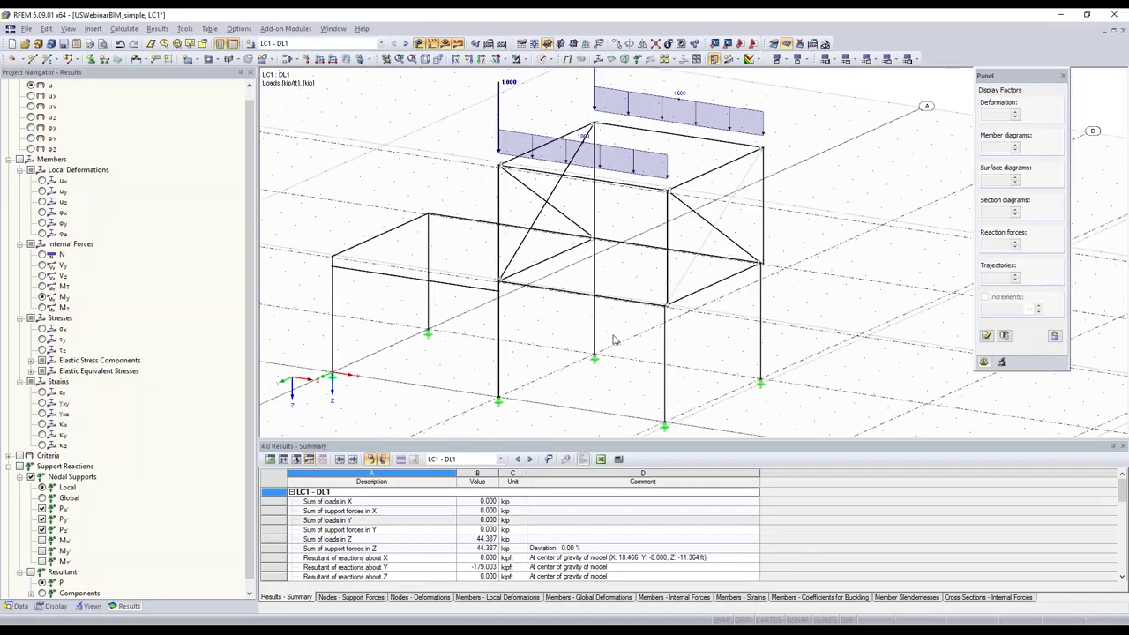
{"action": "middle_click_drag", "start_coordinate": [615, 339], "coordinate": [614, 268]}
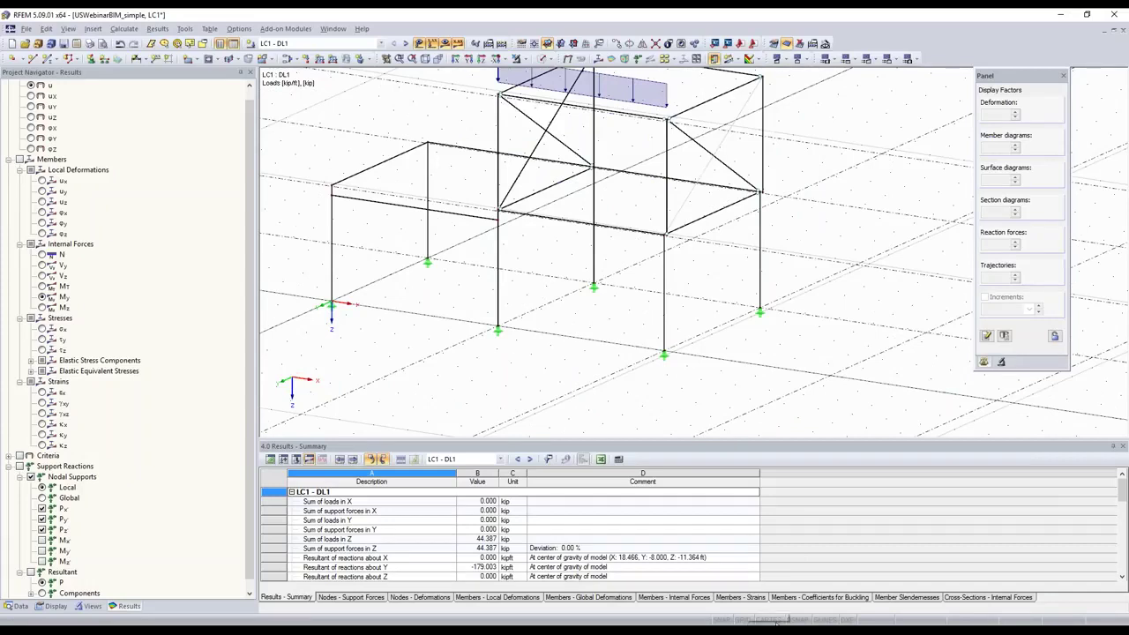
{"action": "left_click", "coordinate": [822, 620]}
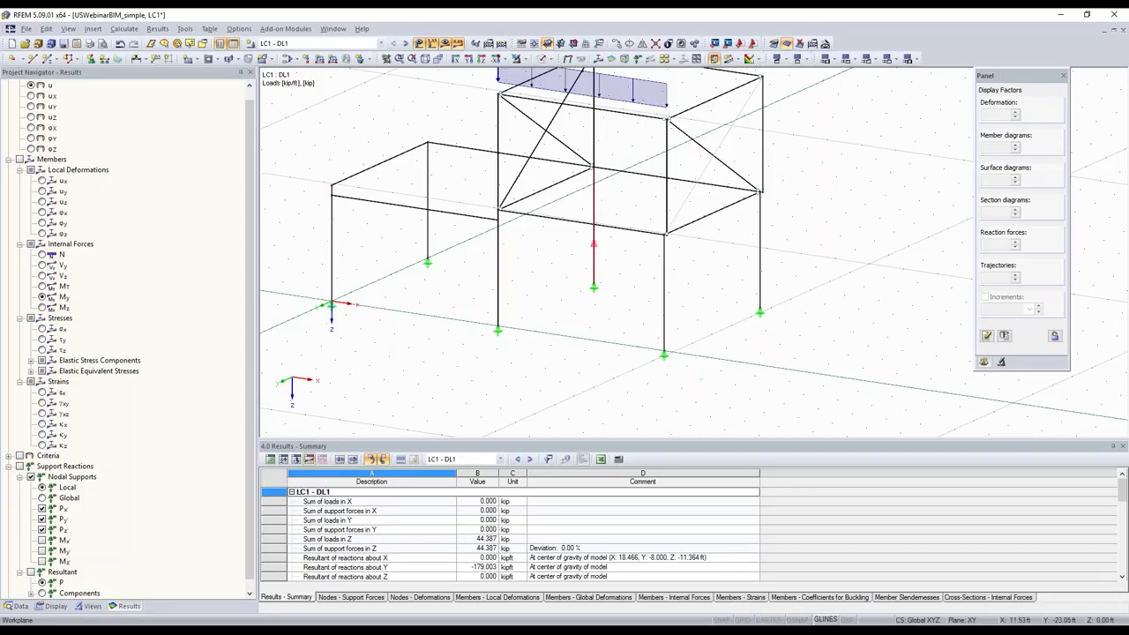
Switch to Revit and copy the W14X30 end girder of the lower bay about 4'-0" inward.
{"action": "key", "text": "alt+Tab"}
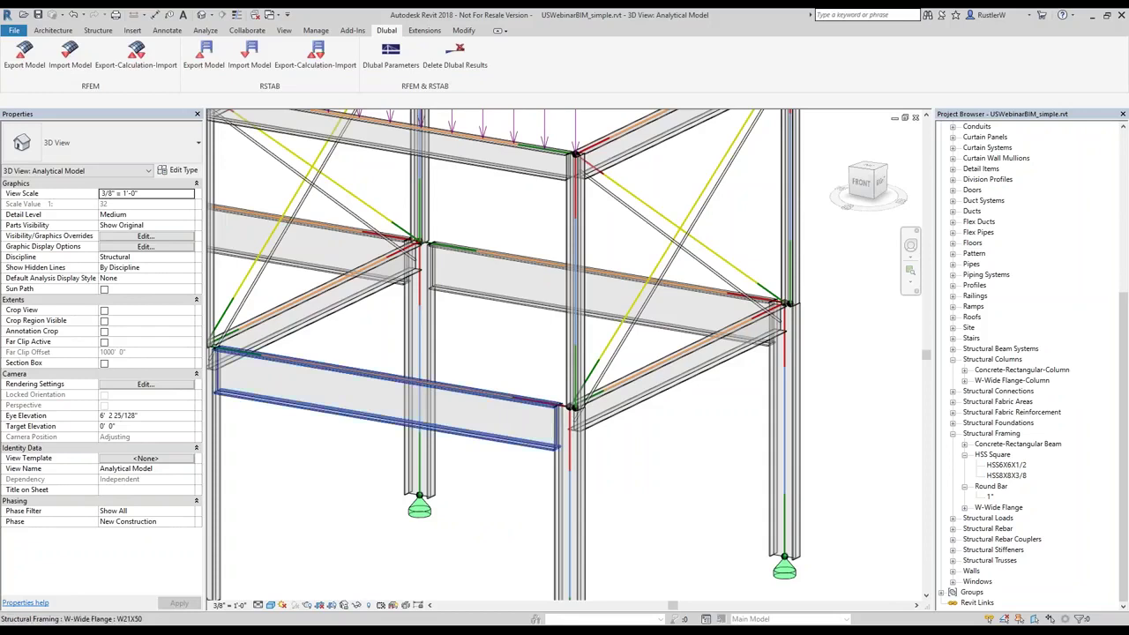
{"action": "scroll", "coordinate": [352, 396], "scroll_direction": "down", "scroll_amount": 1}
{"action": "middle_click_drag", "start_coordinate": [352, 396], "coordinate": [590, 398]}
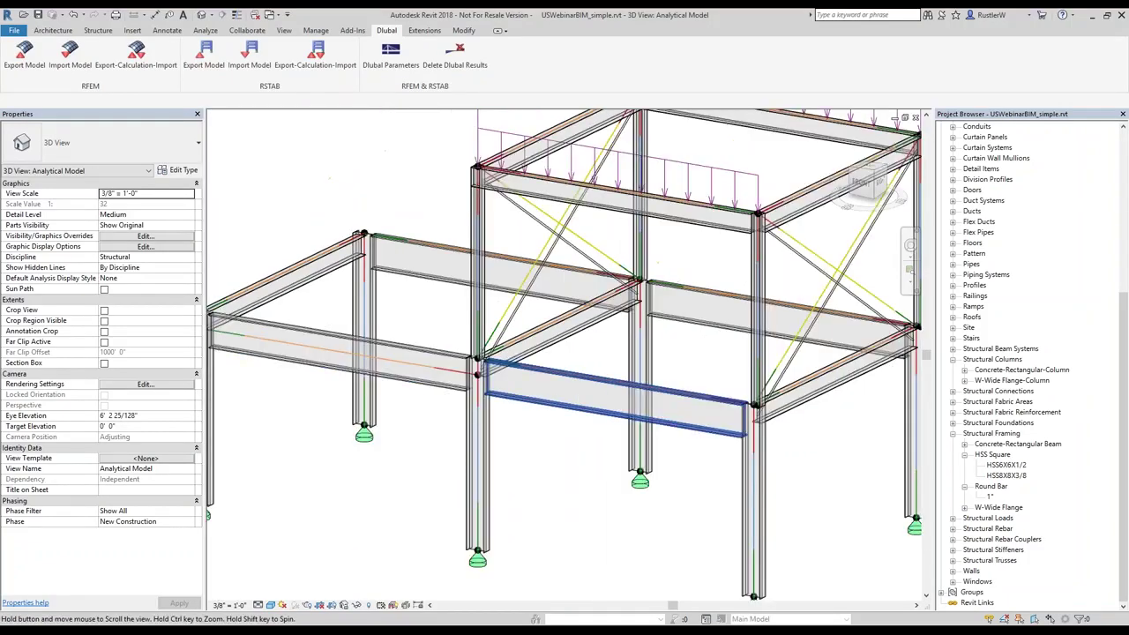
{"action": "scroll", "coordinate": [793, 455], "scroll_direction": "down", "scroll_amount": 1}
{"action": "left_click", "coordinate": [353, 316]}
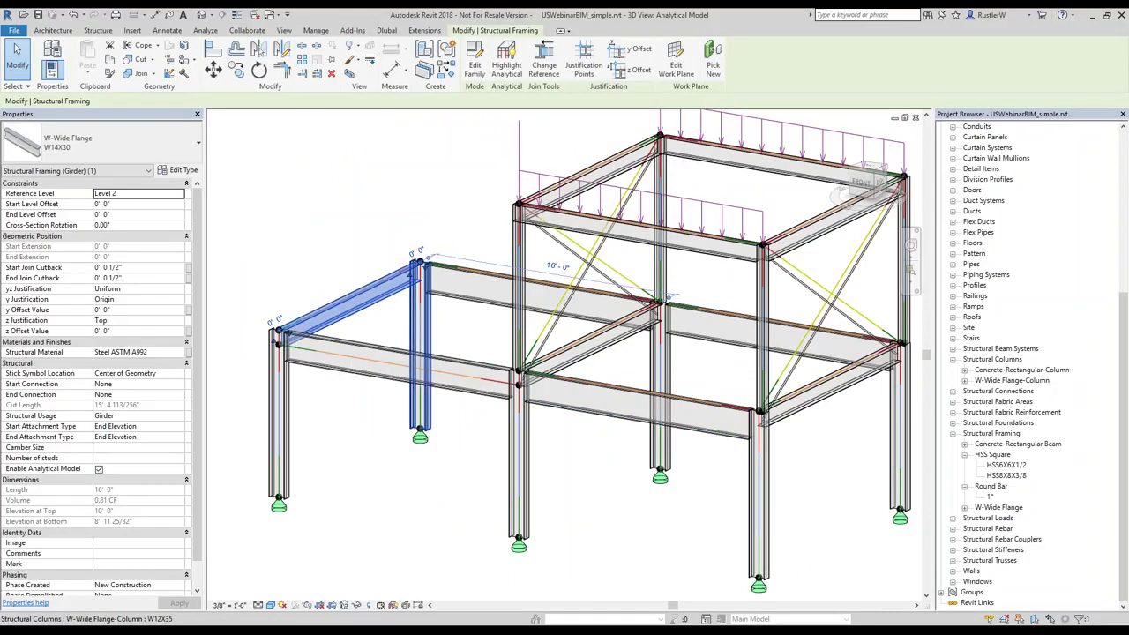
{"action": "left_click", "coordinate": [237, 71]}
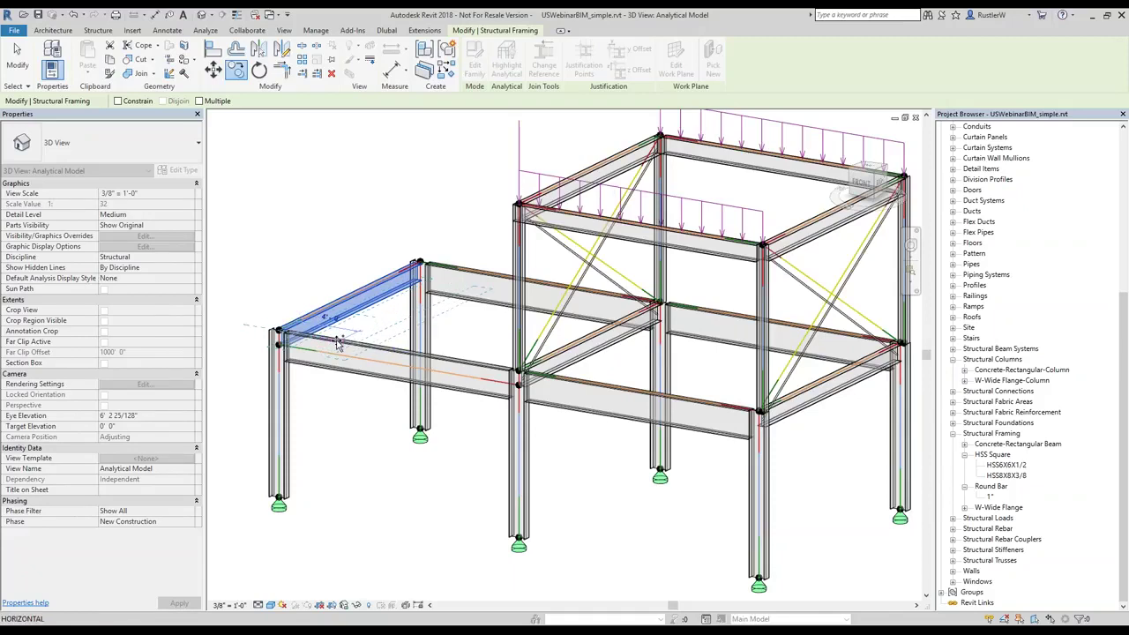
{"action": "left_click", "coordinate": [360, 332]}
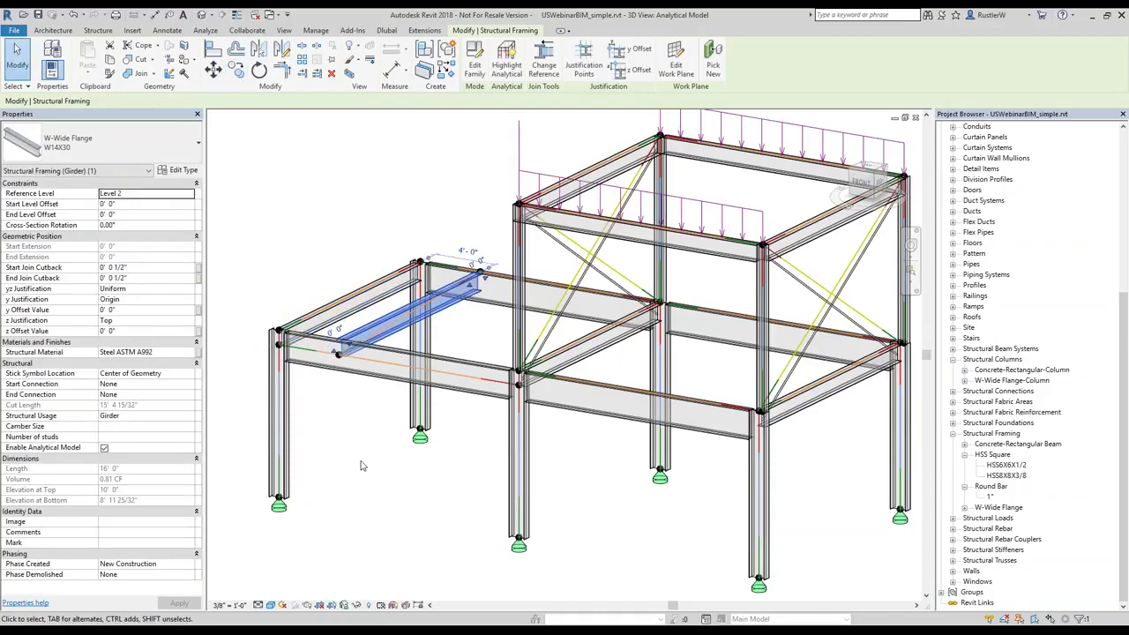
{"action": "right_click", "coordinate": [360, 466]}
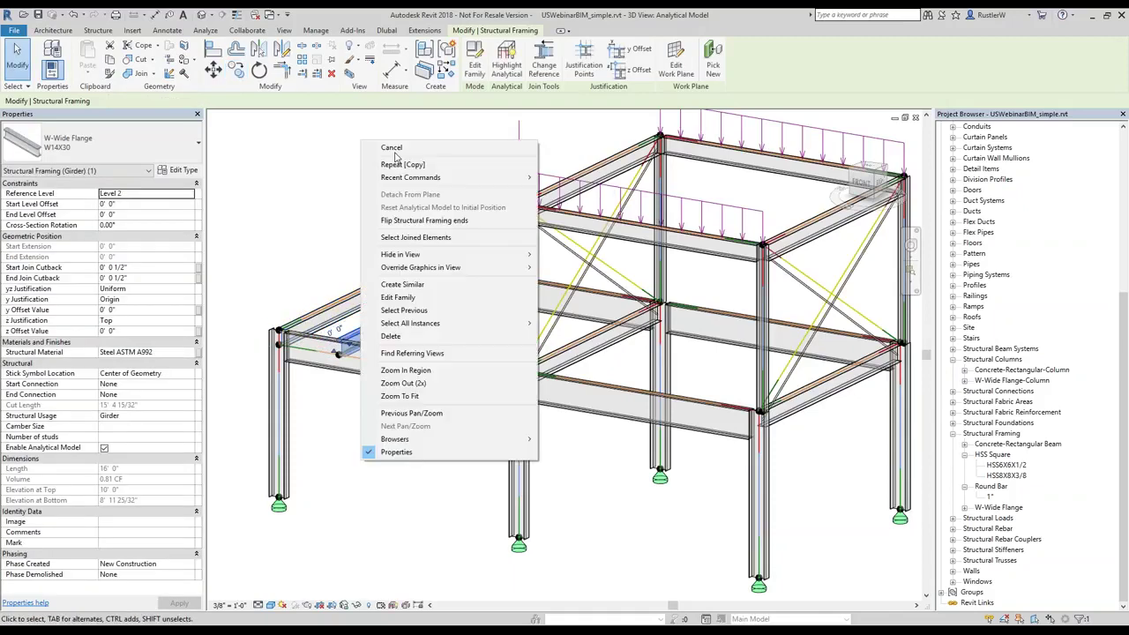
{"action": "left_click", "coordinate": [390, 335]}
Set the start and end alignment methods of the front W21X50 girder's analytical beam in the lower bay to Auto-Detect.
{"action": "scroll", "coordinate": [387, 323], "scroll_direction": "up", "scroll_amount": 3}
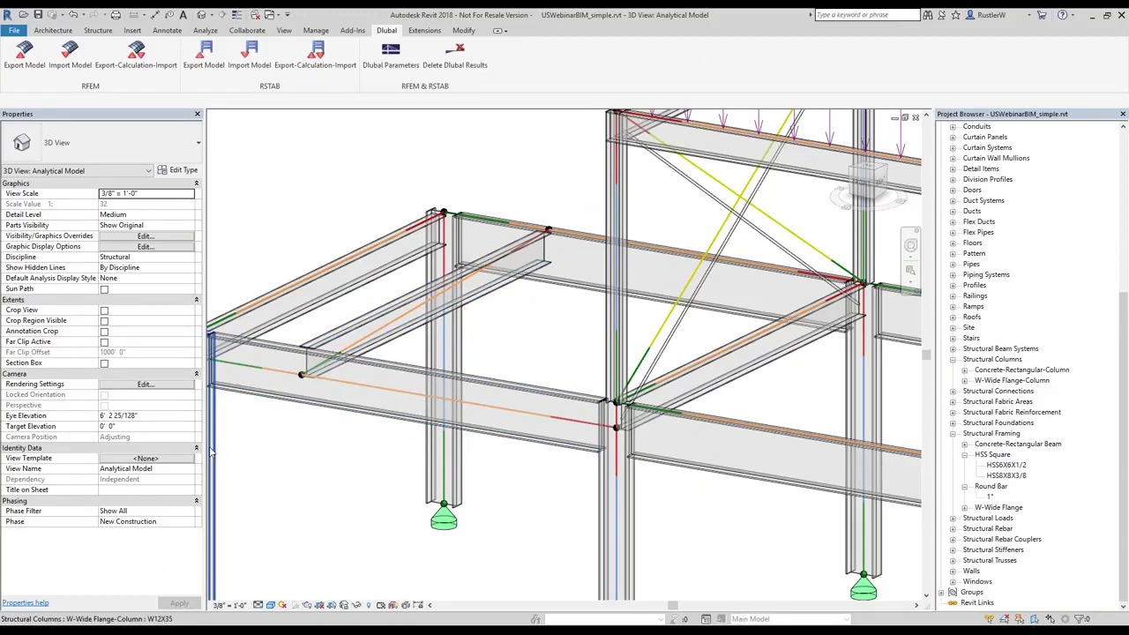
{"action": "left_click", "coordinate": [344, 339]}
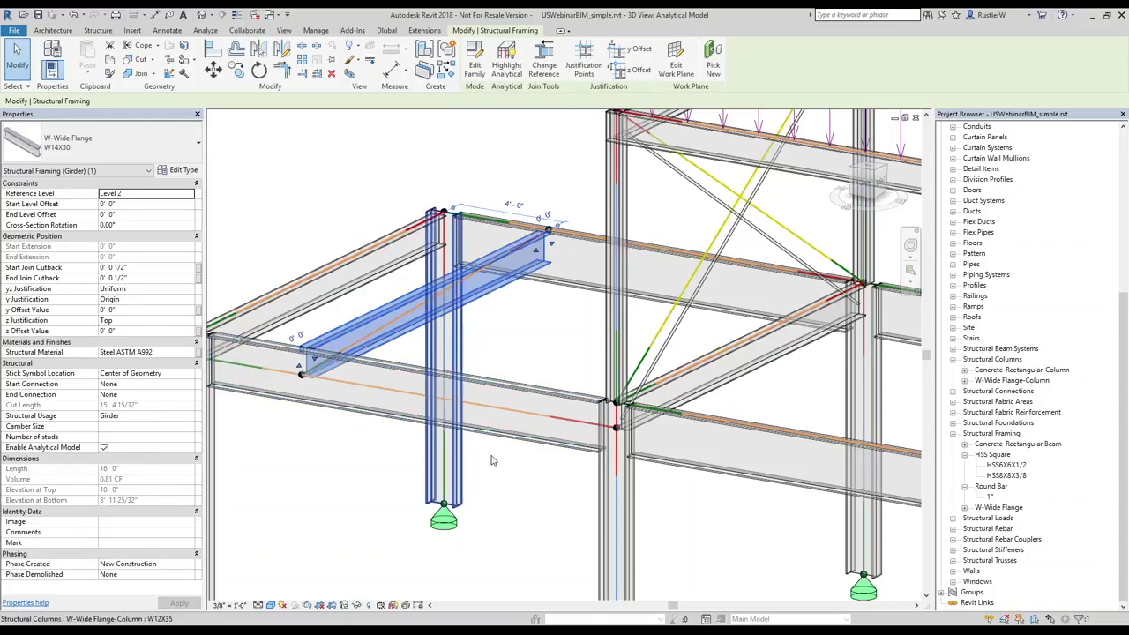
{"action": "middle_click_drag", "start_coordinate": [492, 459], "coordinate": [285, 456], "text": "shift"}
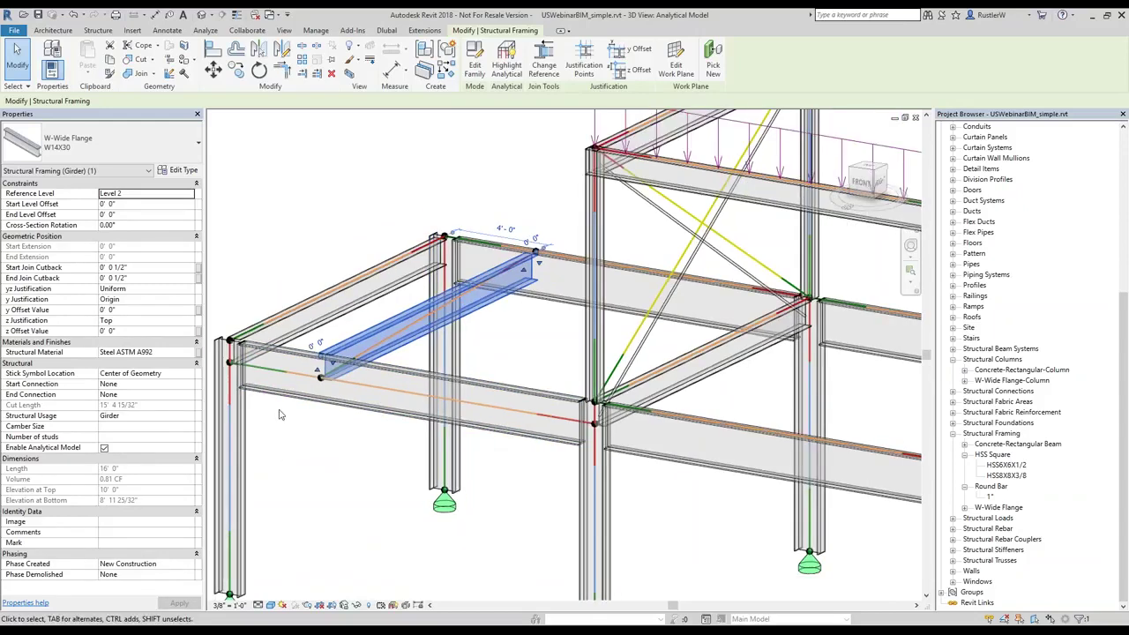
{"action": "left_click", "coordinate": [256, 388]}
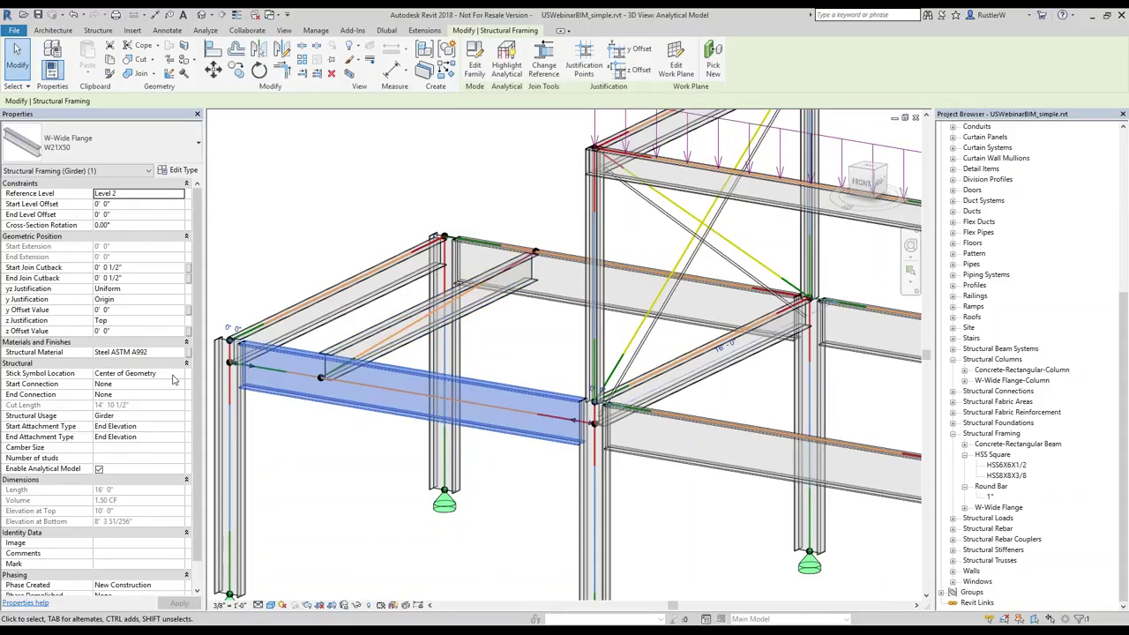
{"action": "left_click", "coordinate": [113, 171]}
{"action": "left_click", "coordinate": [53, 199]}
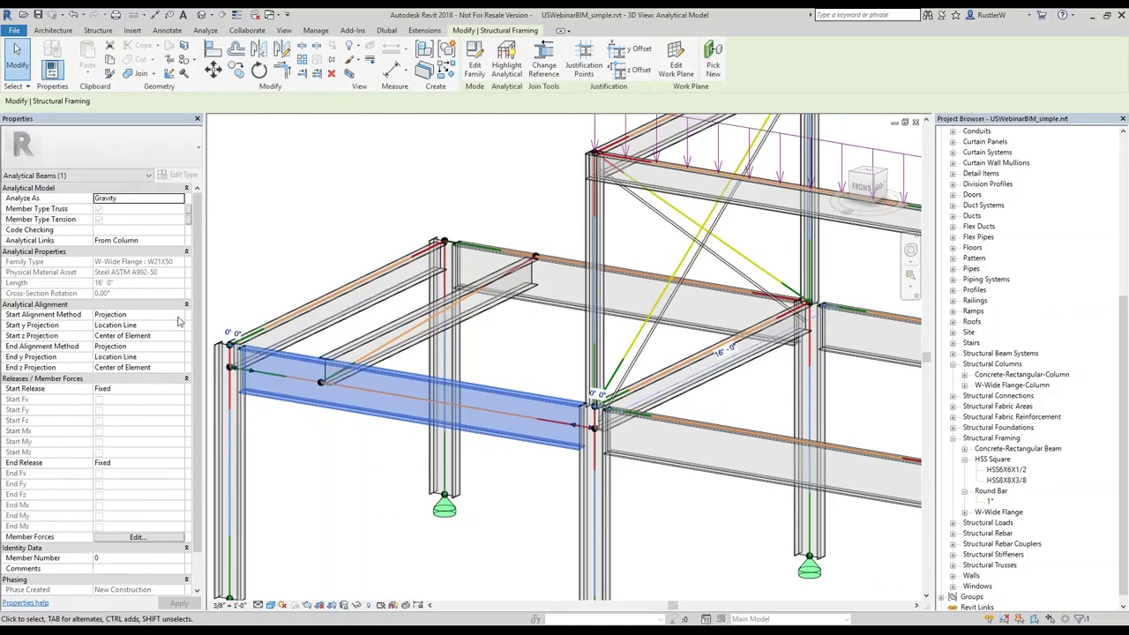
{"action": "left_click", "coordinate": [122, 314]}
{"action": "left_click", "coordinate": [120, 327]}
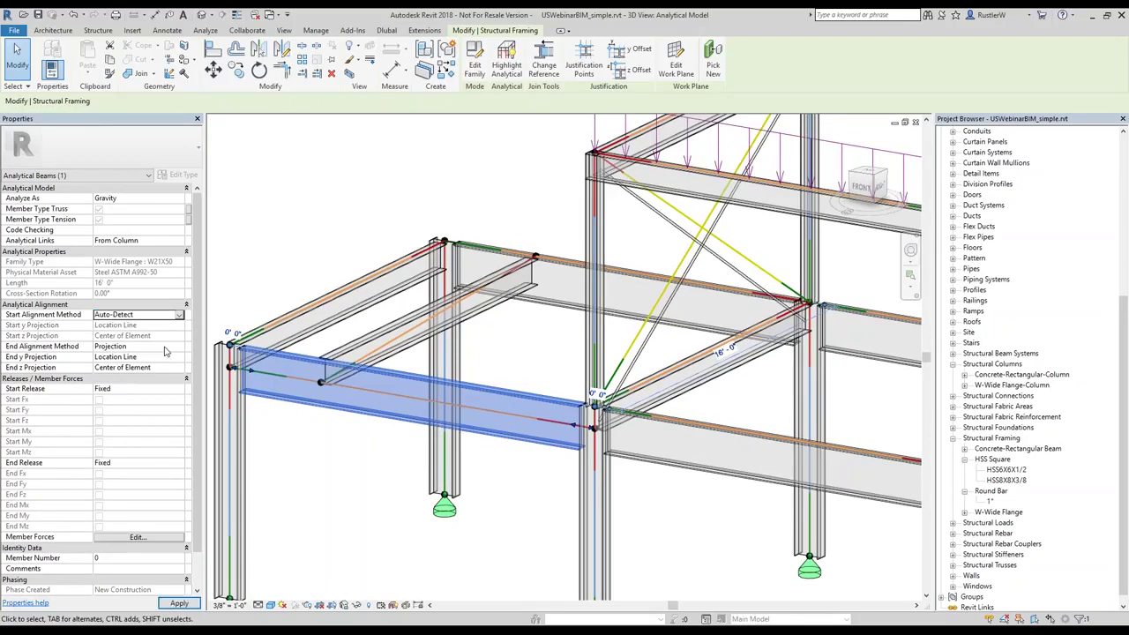
{"action": "left_click", "coordinate": [132, 346]}
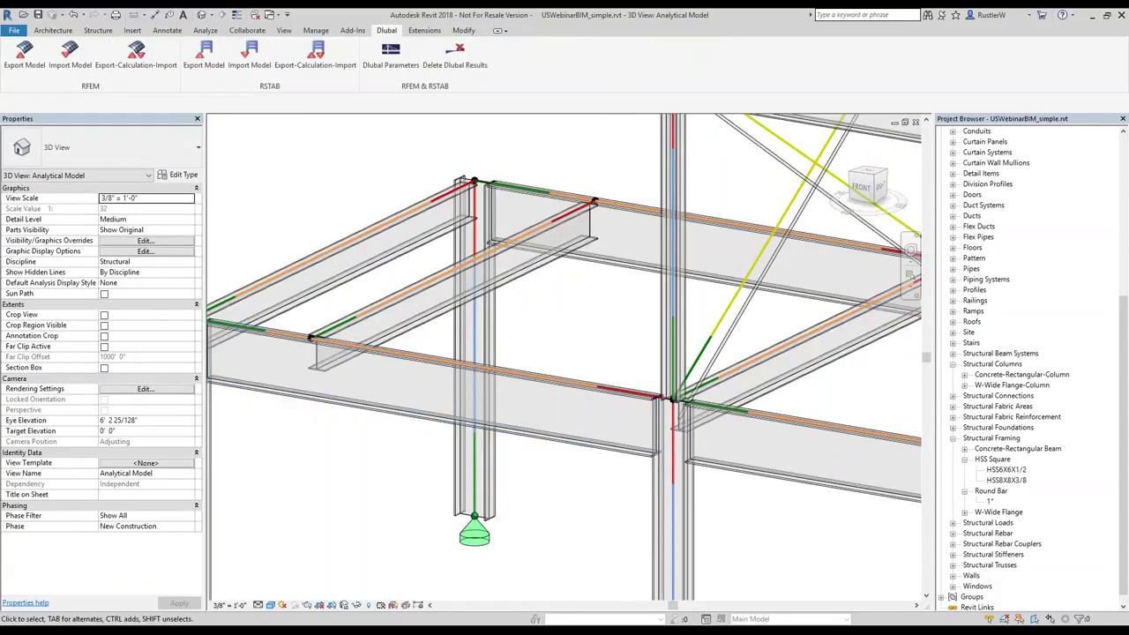
Check how the copied W14X30 girder meets the realigned front W21X50 girder and clear the selection.
{"action": "scroll", "coordinate": [434, 221], "scroll_direction": "down", "scroll_amount": 1}
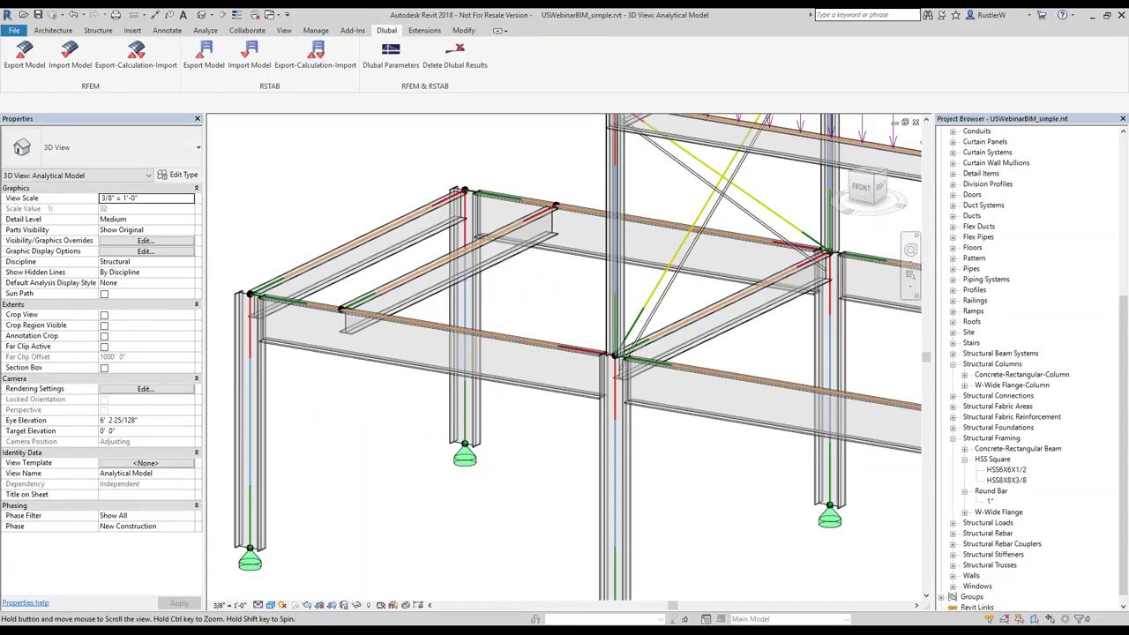
{"action": "left_click", "coordinate": [446, 267]}
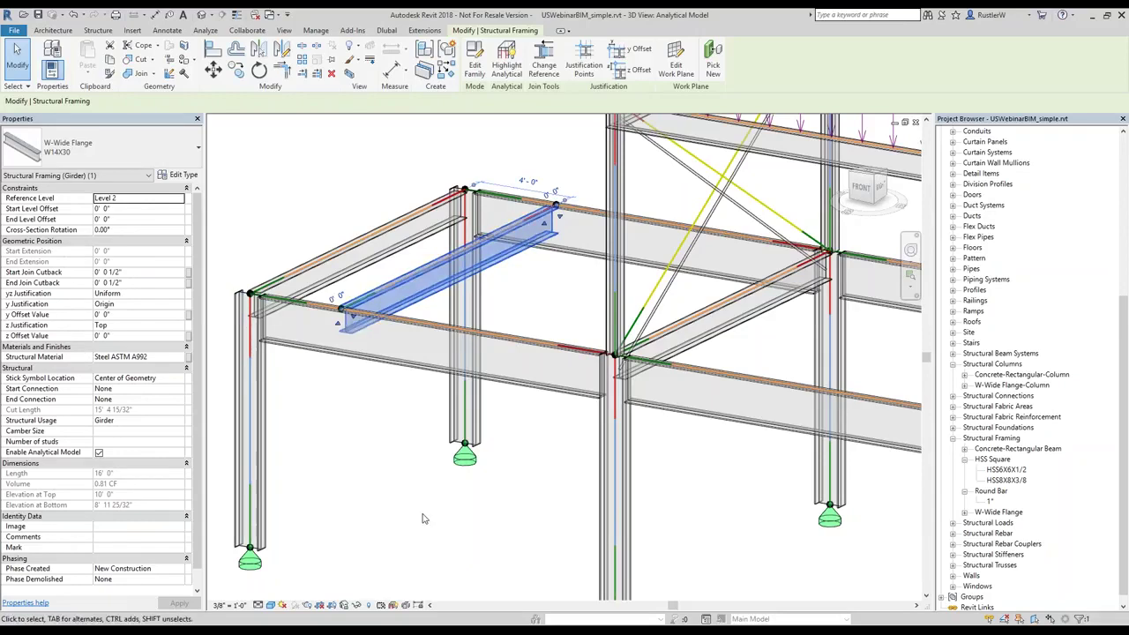
{"action": "left_click", "coordinate": [484, 516]}
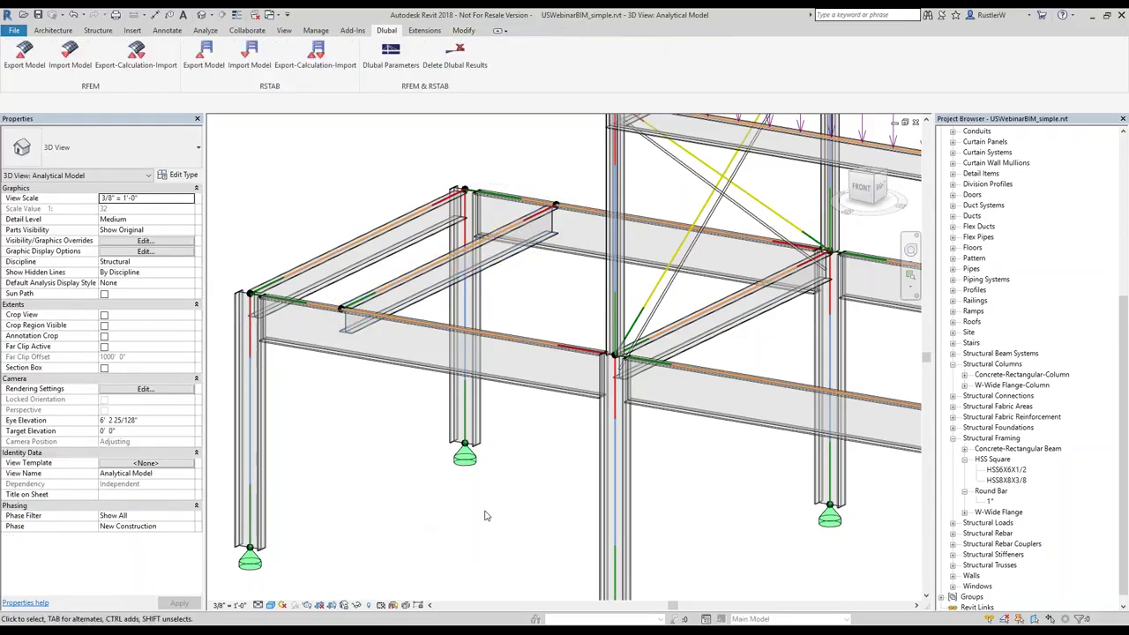
{"action": "scroll", "coordinate": [431, 424], "scroll_direction": "down", "scroll_amount": 2}
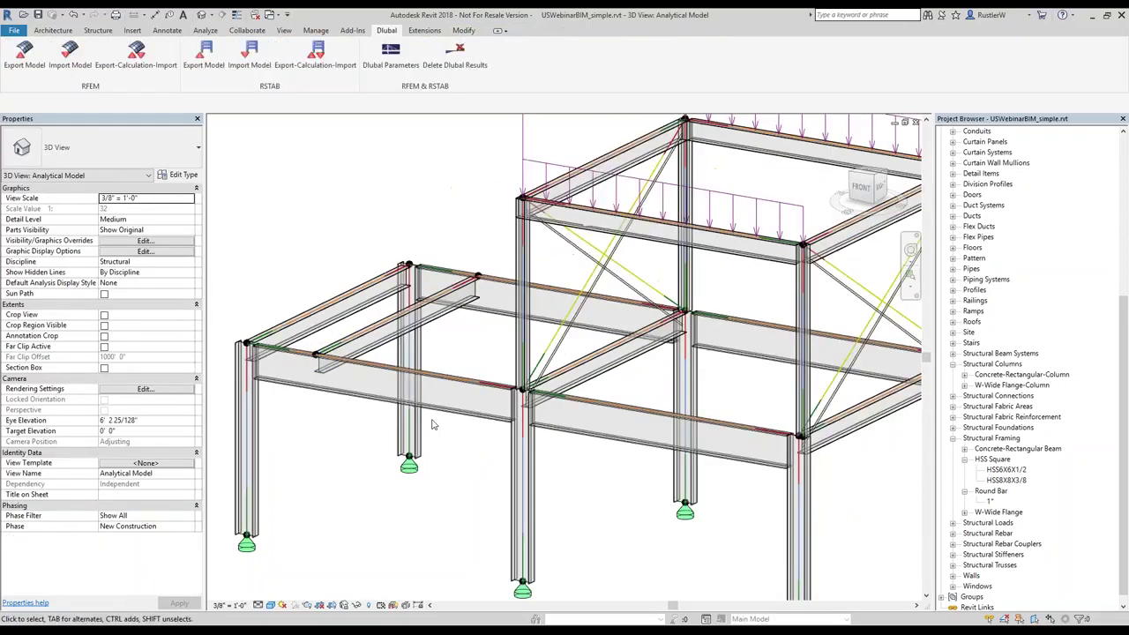
{"action": "scroll", "coordinate": [431, 424], "scroll_direction": "down", "scroll_amount": 2}
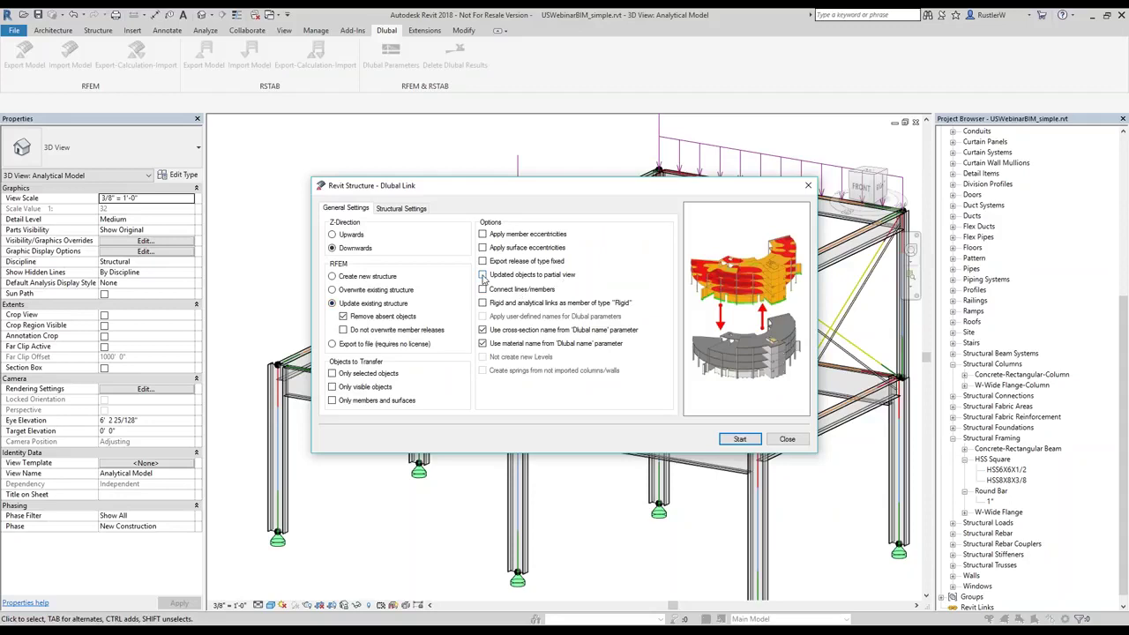
Update the existing RFEM structure from Revit with updated objects placed in a partial view, and inspect the updated girders in RFEM.
{"action": "left_click", "coordinate": [545, 280]}
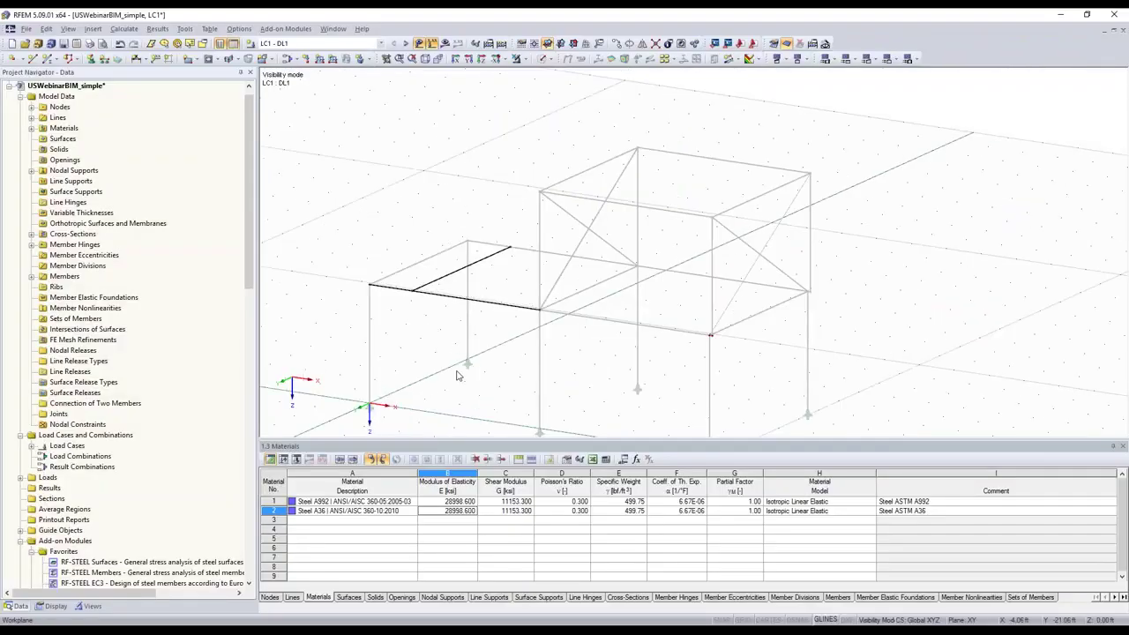
{"action": "middle_click_drag", "start_coordinate": [604, 374], "coordinate": [640, 331]}
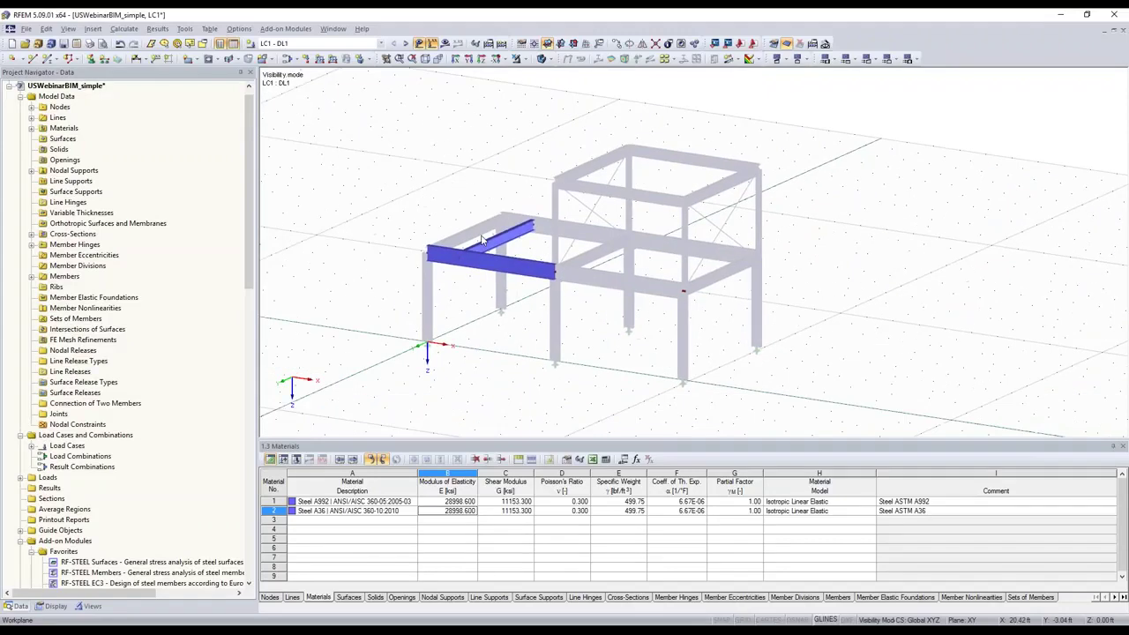
{"action": "middle_click_drag", "start_coordinate": [482, 240], "coordinate": [457, 239], "text": "ctrl"}
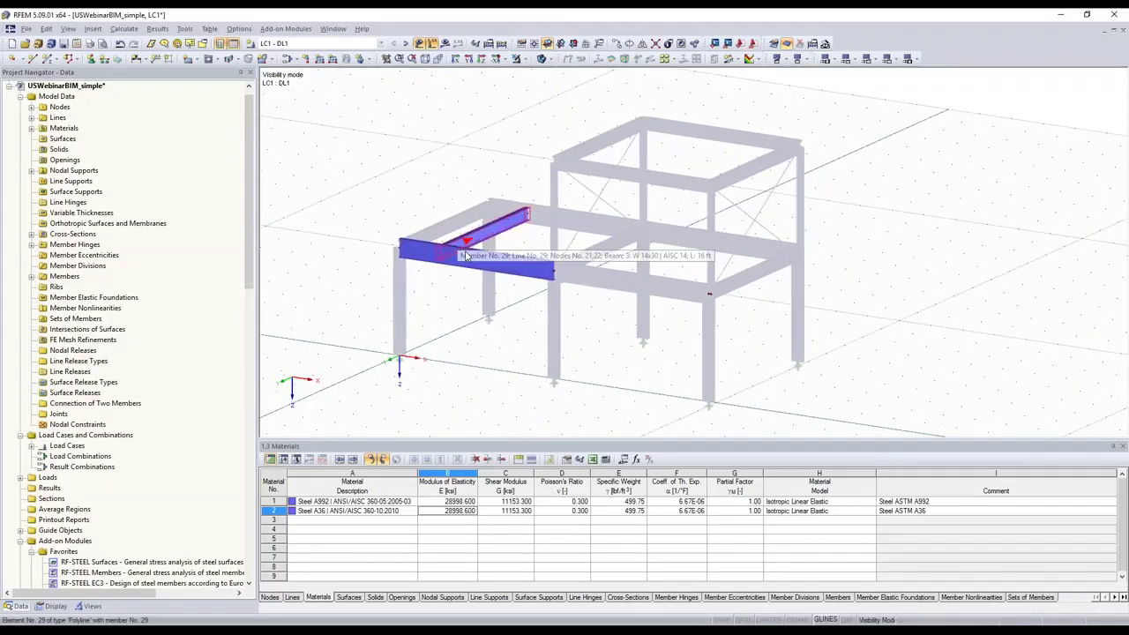
Isolate the Revit Update 14.06.2017 20:25:08 visibility to examine the updated members, and display the full model again.
{"action": "left_click", "coordinate": [90, 606]}
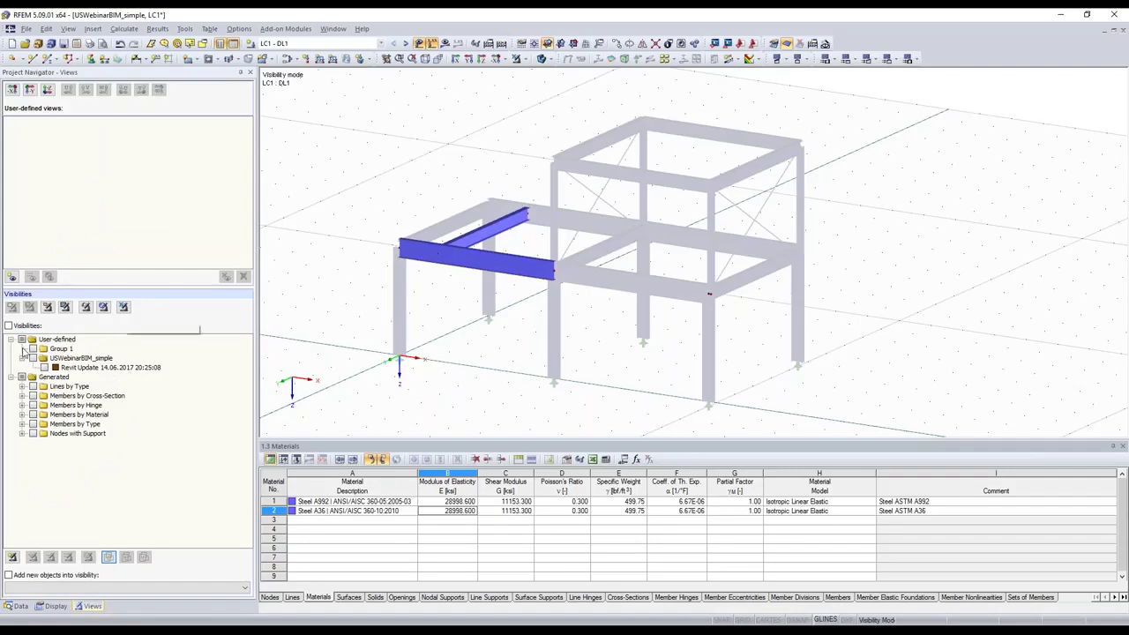
{"action": "left_click", "coordinate": [44, 367]}
{"action": "left_click", "coordinate": [44, 368]}
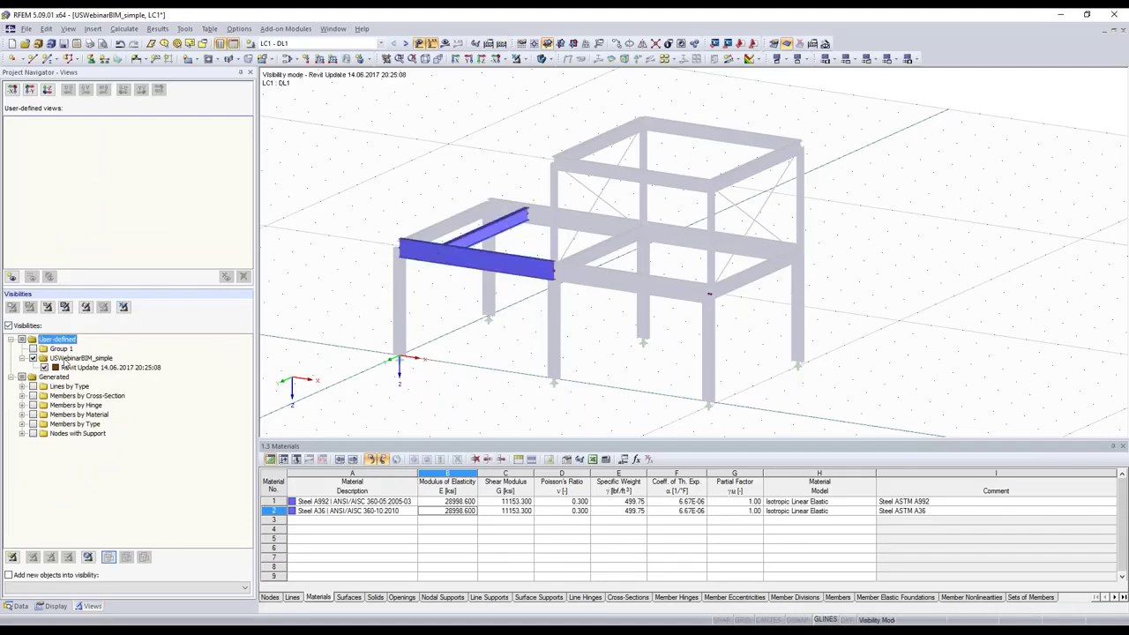
{"action": "left_click", "coordinate": [124, 307]}
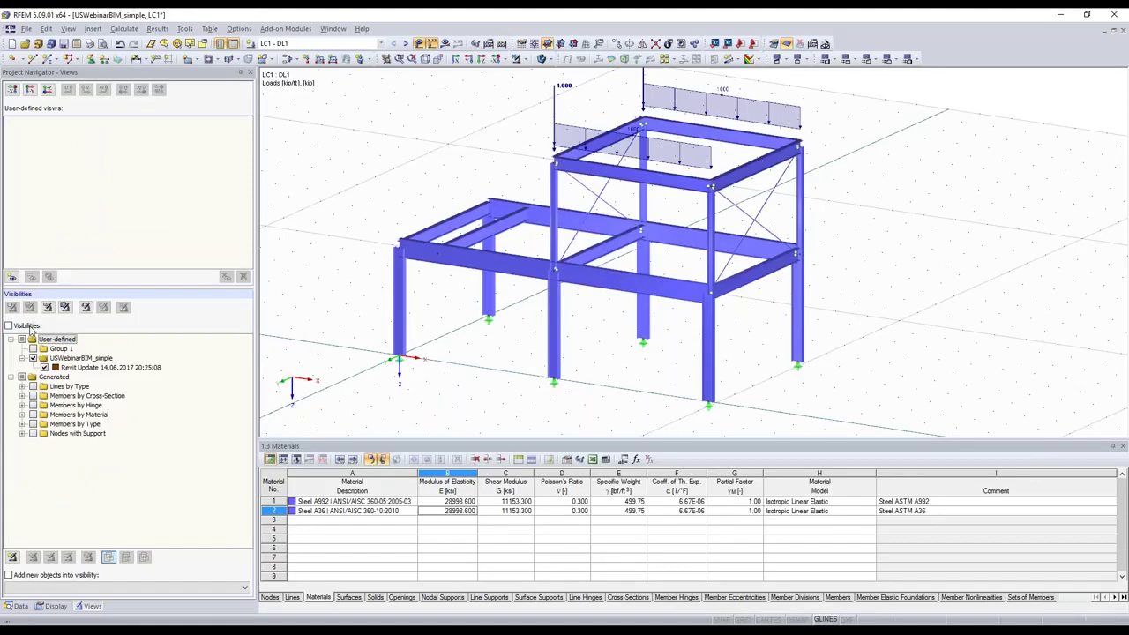
{"action": "left_click", "coordinate": [30, 328]}
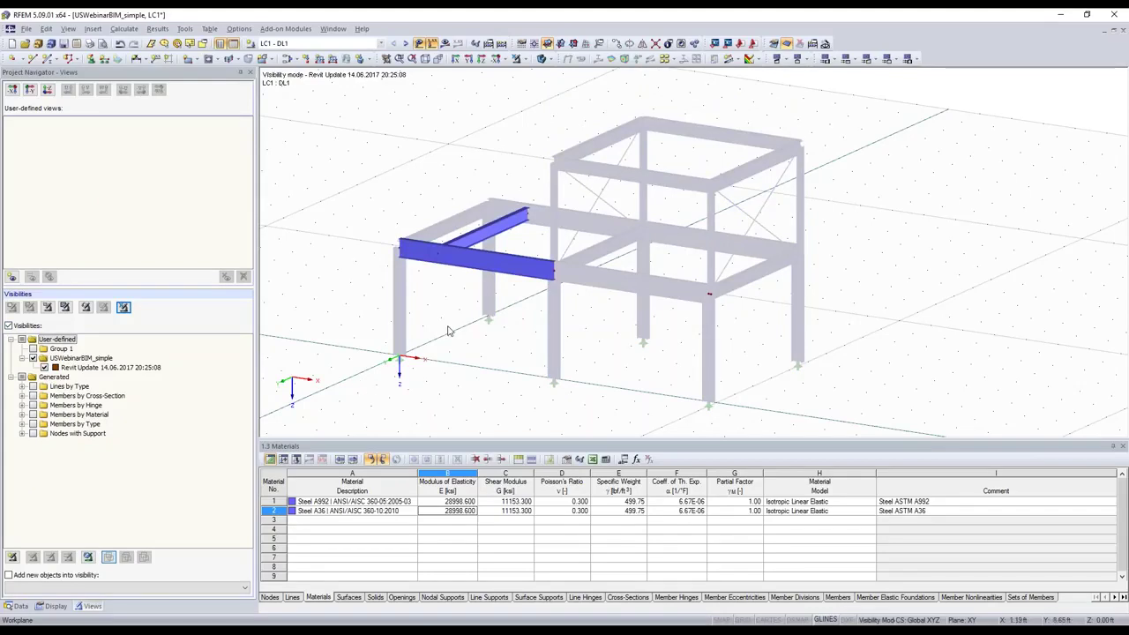
{"action": "left_click", "coordinate": [516, 59]}
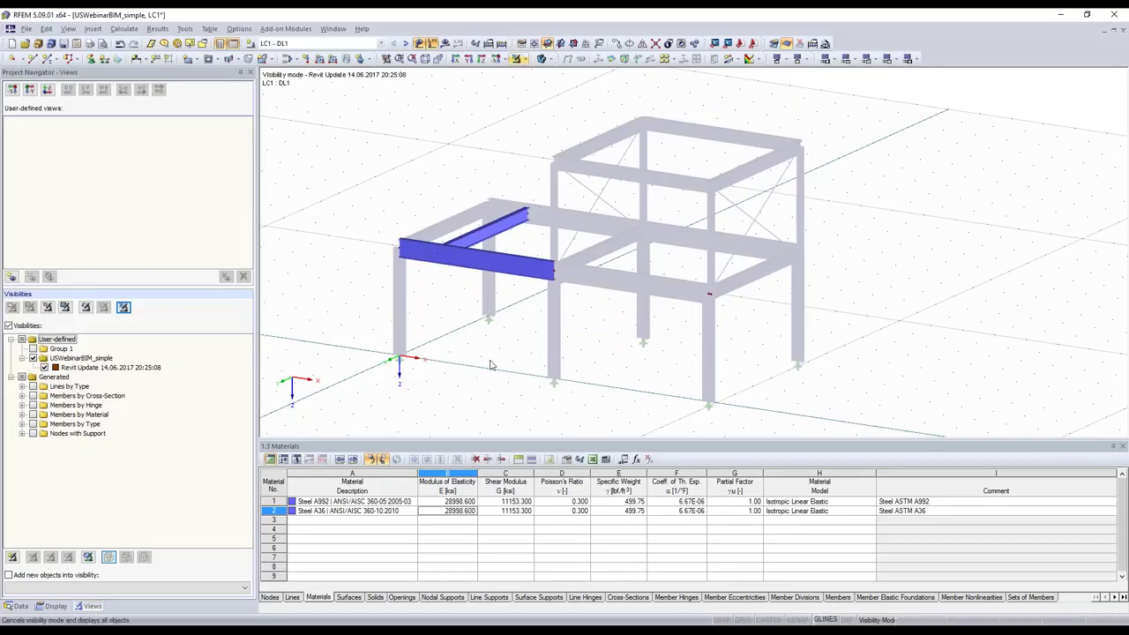
{"action": "middle_click_drag", "start_coordinate": [497, 99], "coordinate": [481, 115]}
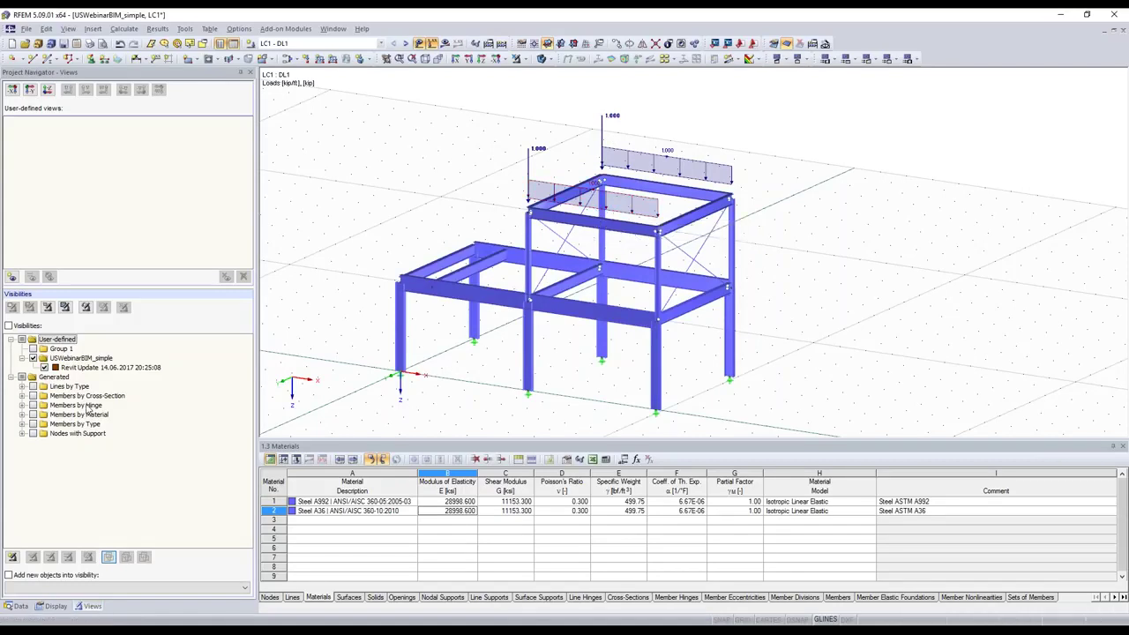
Create a user-defined visibility named Phase1 in the USWebinarBIM_simple group.
{"action": "left_click", "coordinate": [14, 557]}
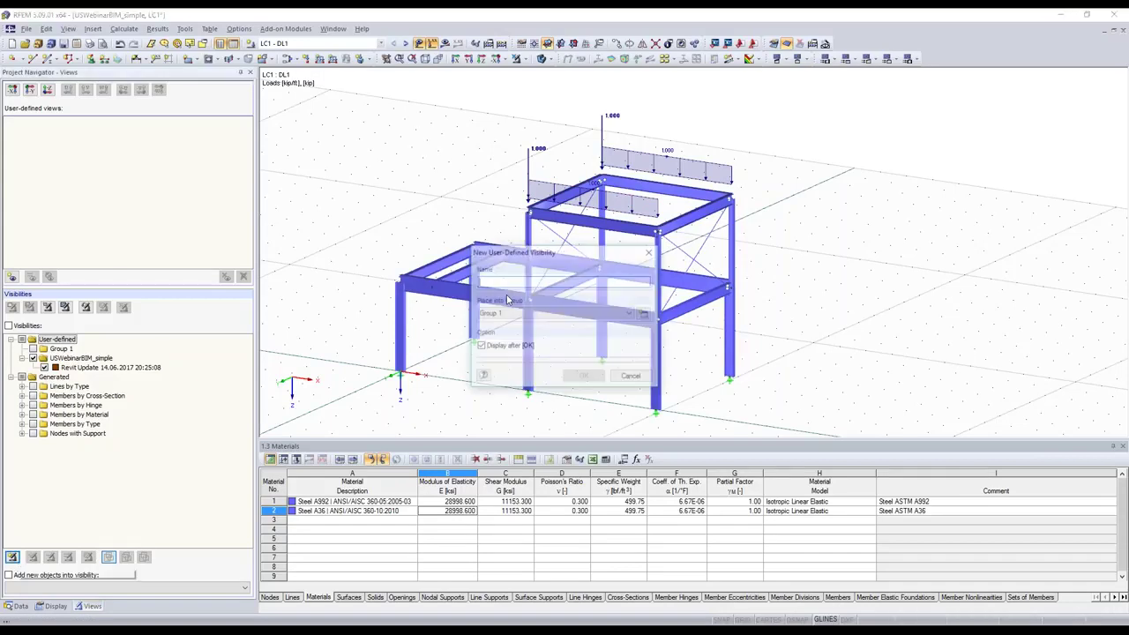
{"action": "left_click", "coordinate": [530, 313]}
{"action": "left_click", "coordinate": [520, 331]}
{"action": "left_click", "coordinate": [525, 283]}
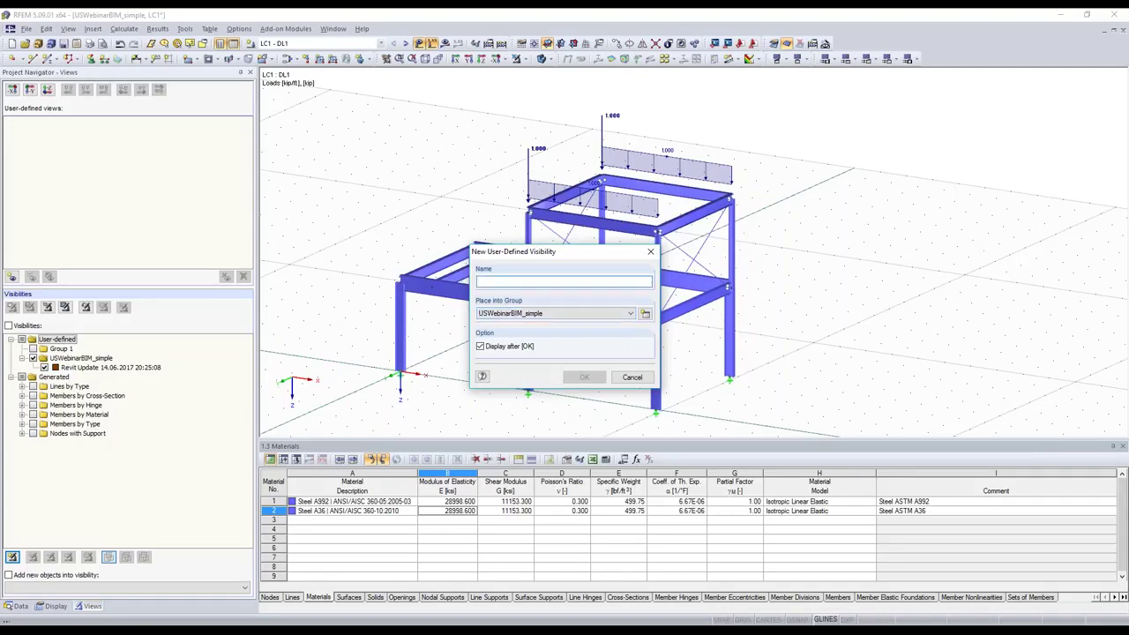
{"action": "type", "text": "Phase 1"}
{"action": "left_click", "coordinate": [583, 377]}
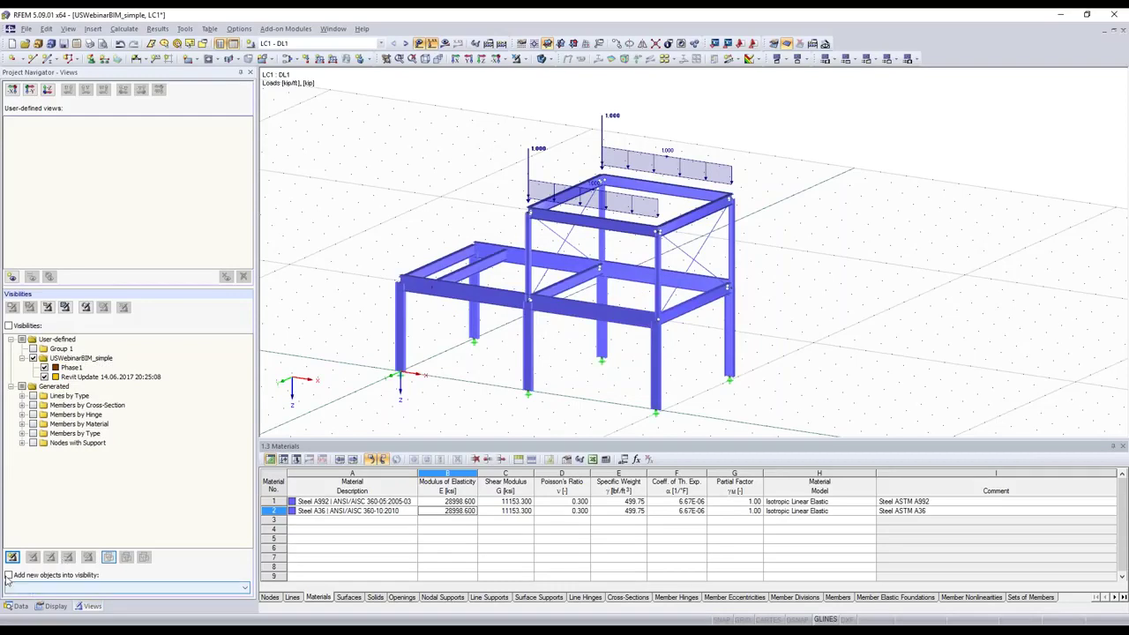
Have new objects added automatically to the USWebinarBIM_simple - Phase1 visibility.
{"action": "left_click", "coordinate": [74, 578]}
{"action": "left_click", "coordinate": [76, 590]}
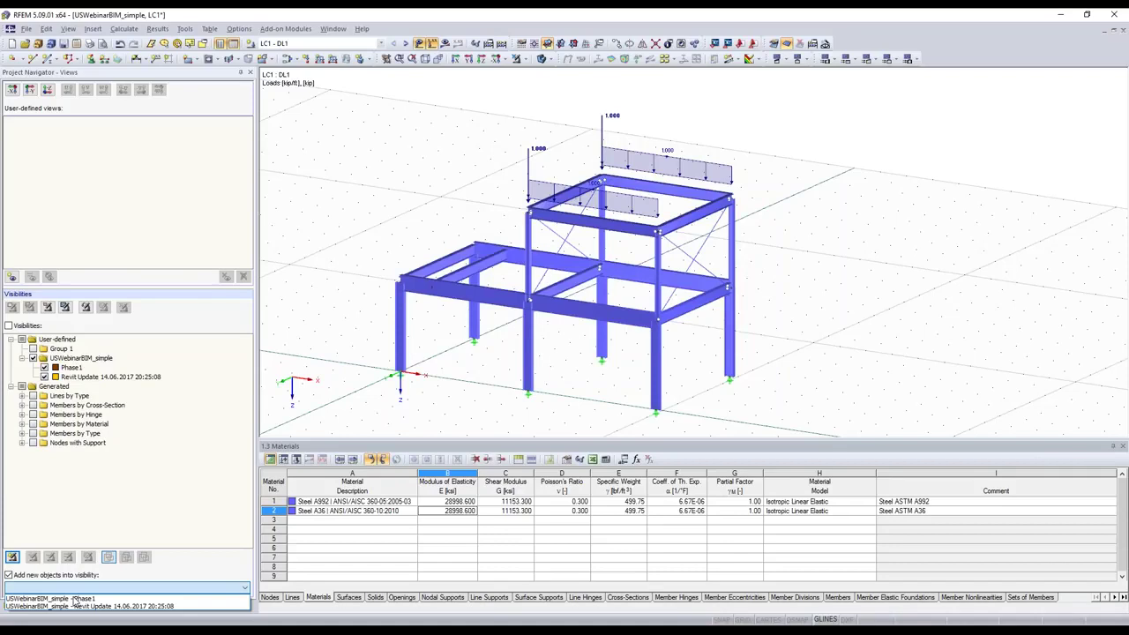
{"action": "left_click", "coordinate": [54, 598]}
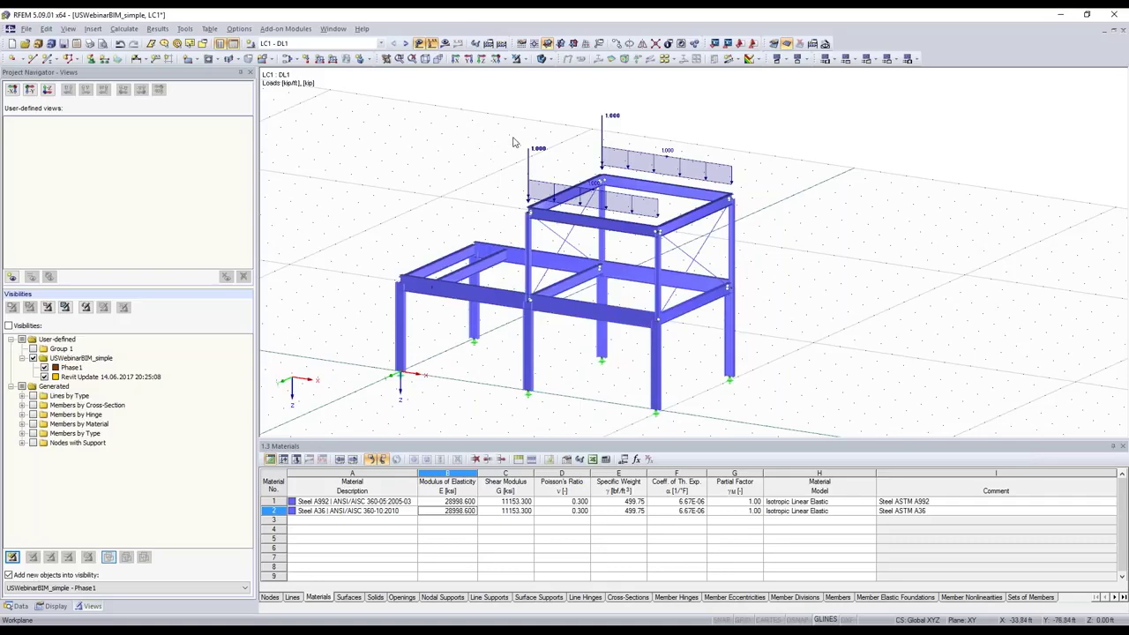
Copy the inner end beam of the upper roof three times at 4 ft spacing in X, and check the copies in the Phase1 visibility.
{"action": "left_click", "coordinate": [603, 137]}
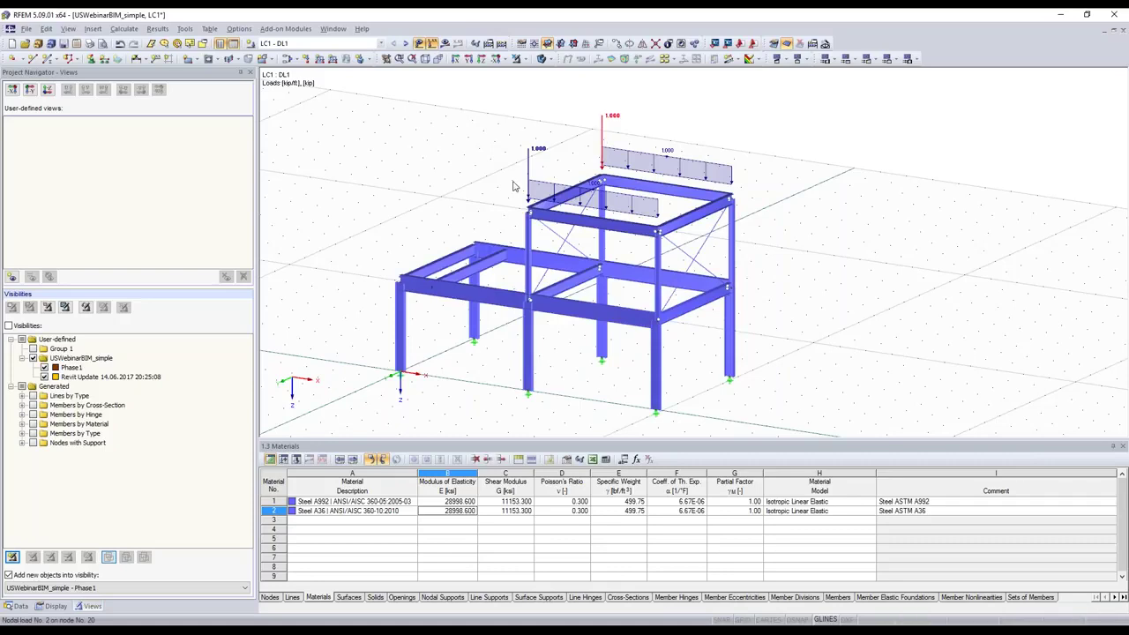
{"action": "scroll", "coordinate": [562, 196], "scroll_direction": "up", "scroll_amount": 2}
{"action": "left_click", "coordinate": [561, 195]}
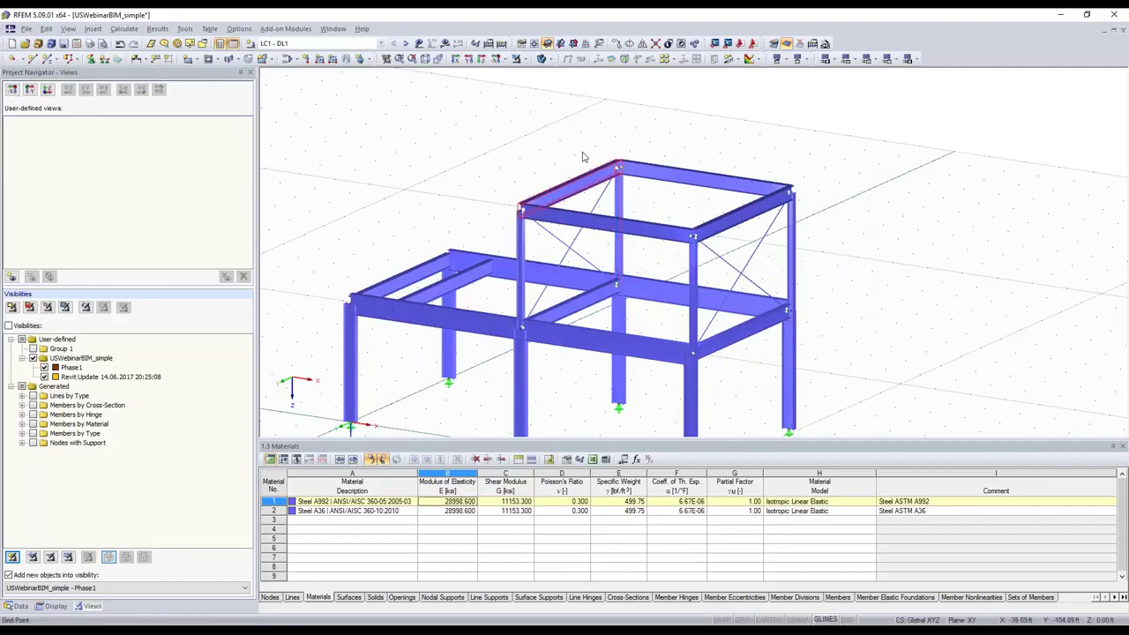
{"action": "key", "text": "ctrl+m"}
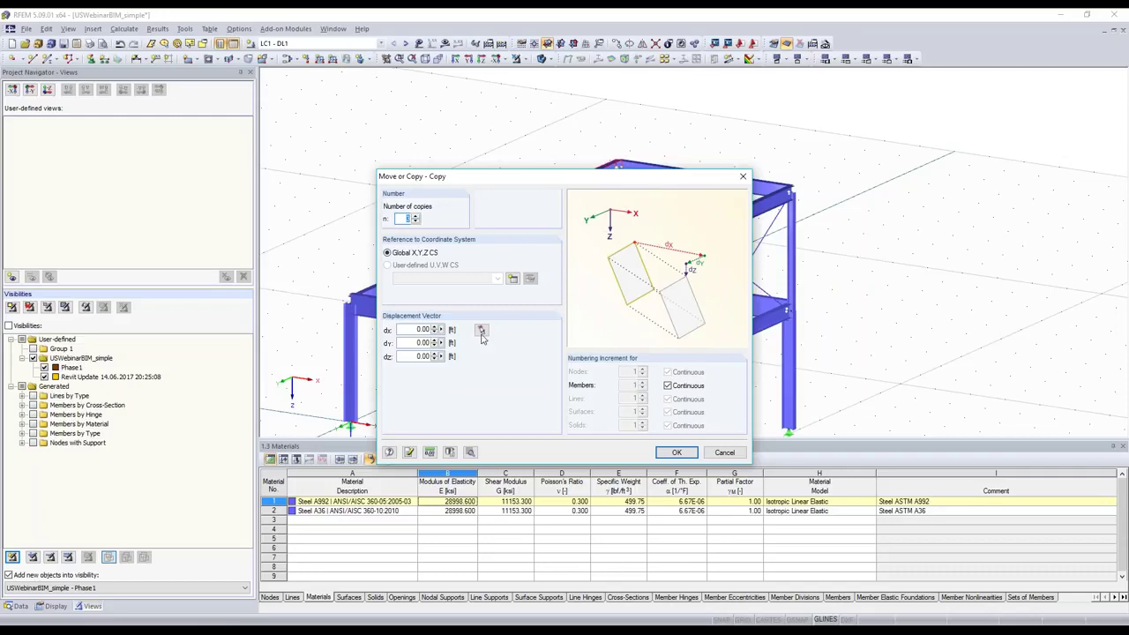
{"action": "left_click", "coordinate": [481, 330]}
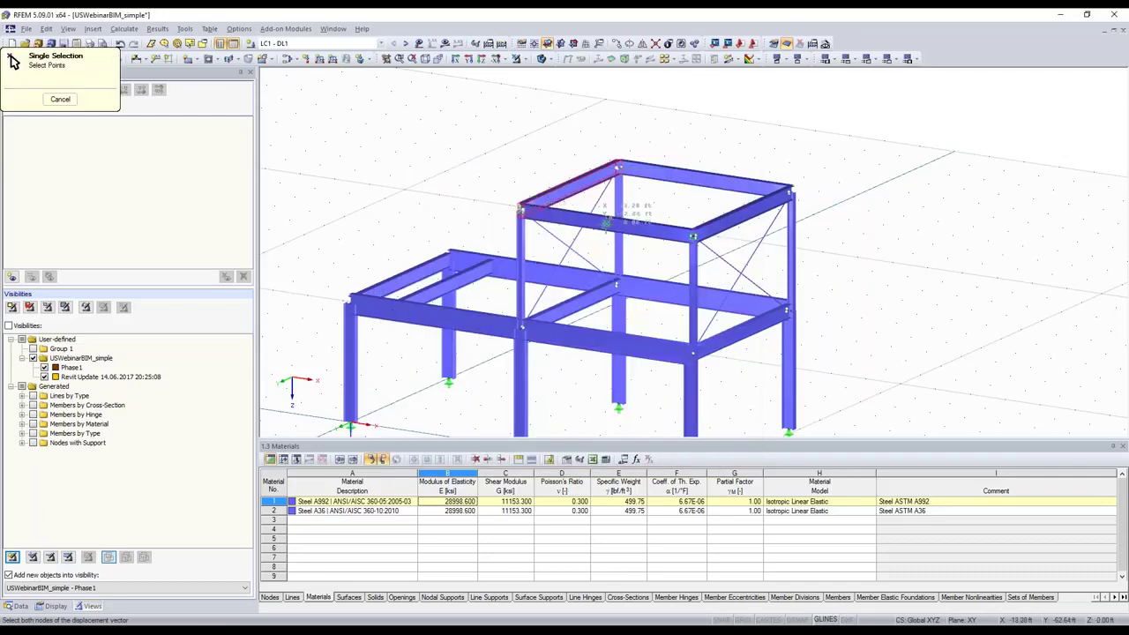
{"action": "left_click", "coordinate": [618, 165]}
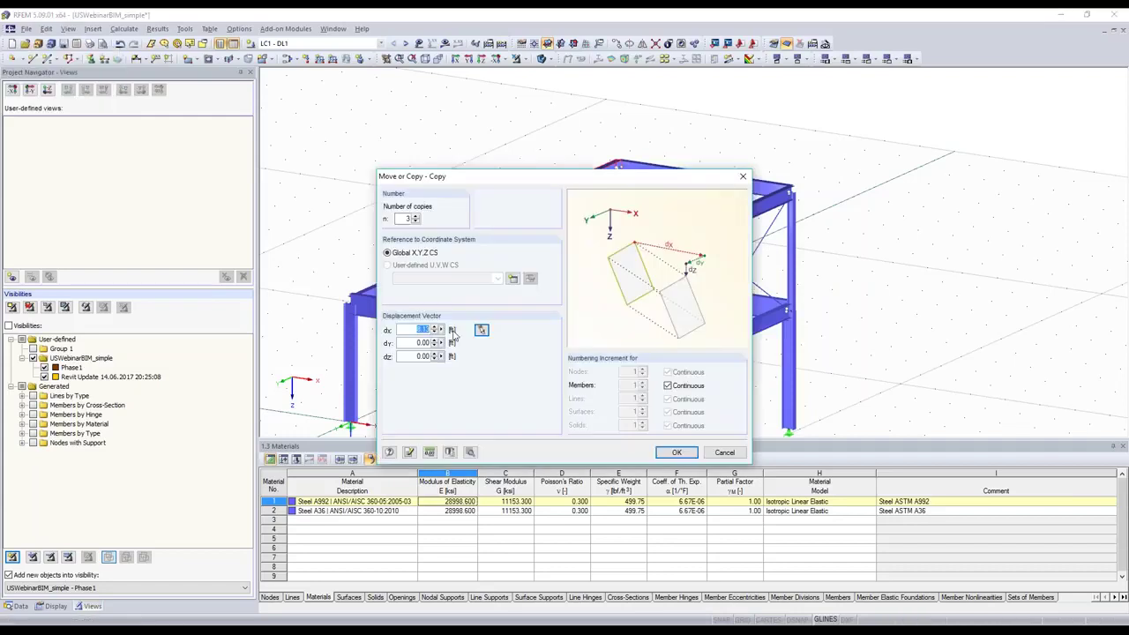
{"action": "type", "text": "4"}
{"action": "left_click", "coordinate": [675, 453]}
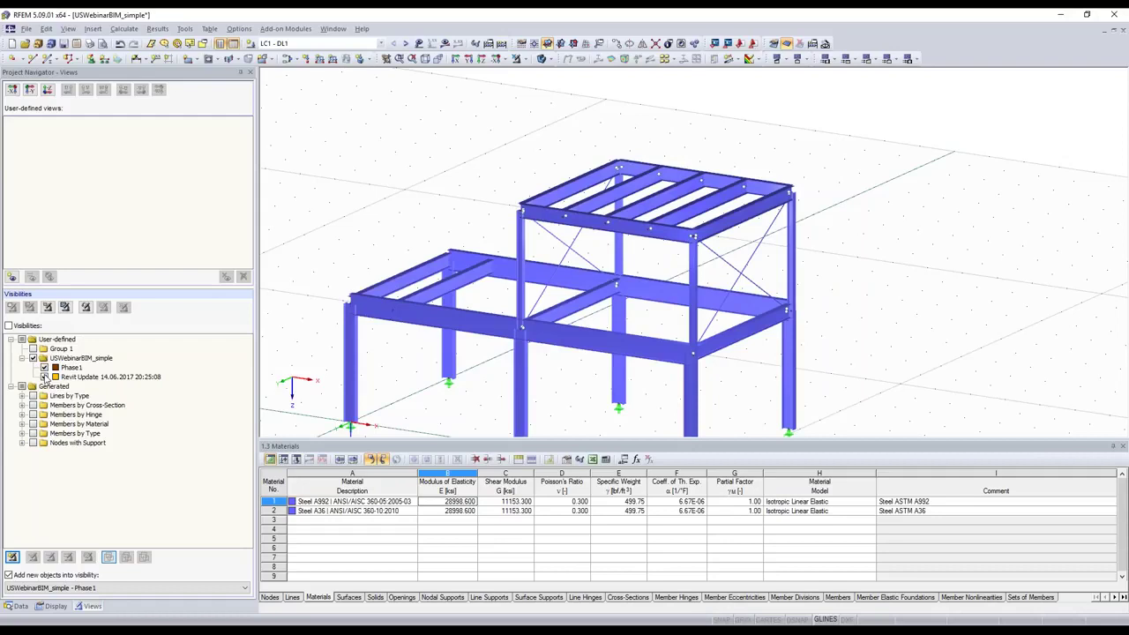
{"action": "left_click", "coordinate": [10, 333]}
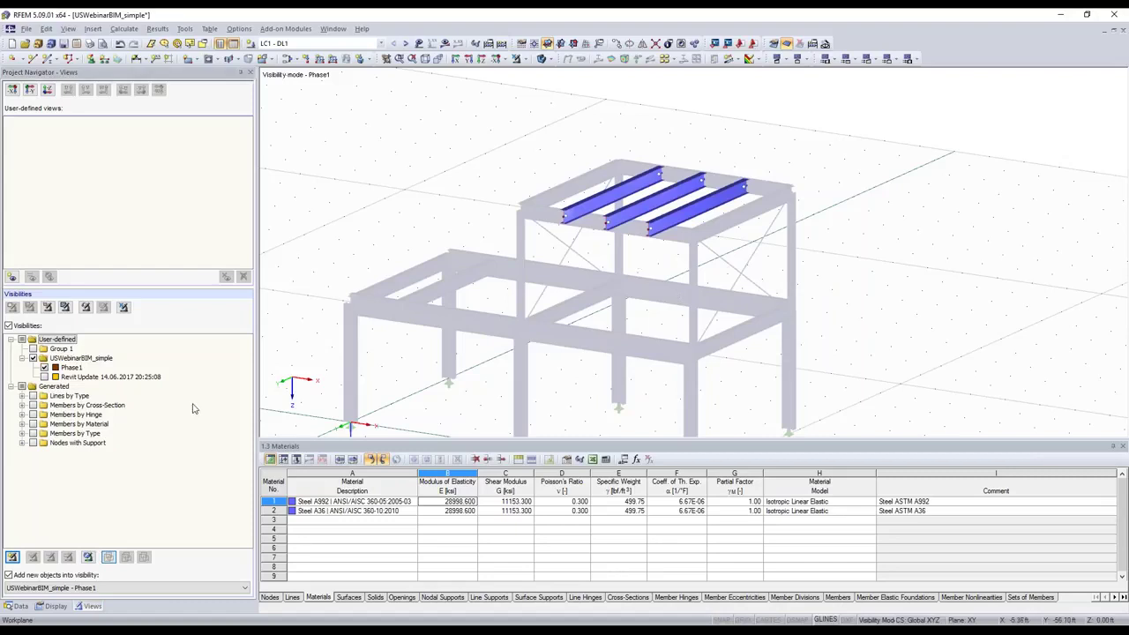
{"action": "scroll", "coordinate": [94, 405], "scroll_direction": "down", "scroll_amount": 1}
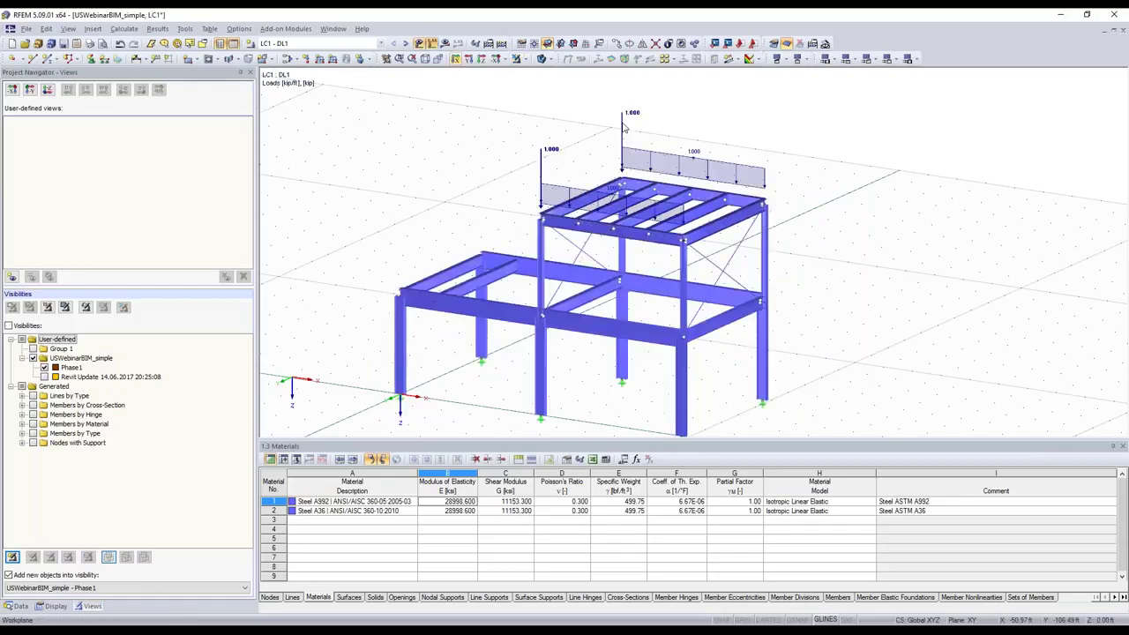
Set the vertical force PZ of the nodal load at the upper rear corner, node 20, to 2 kip.
{"action": "double_click", "coordinate": [625, 129]}
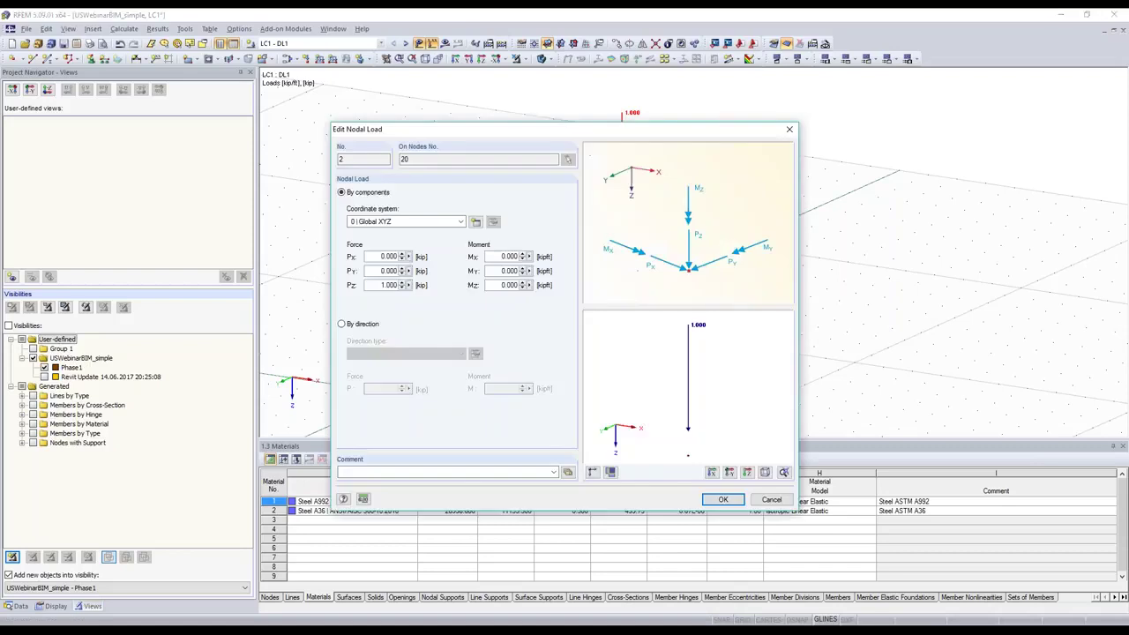
{"action": "type", "text": "2"}
{"action": "left_click", "coordinate": [720, 500]}
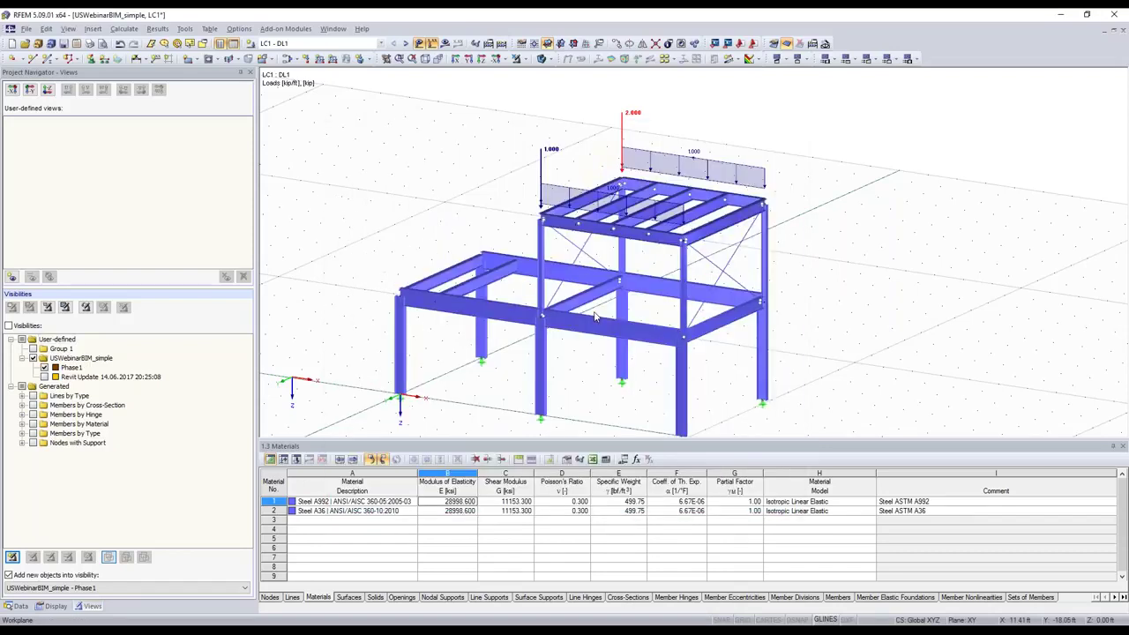
Assign a new AISC 14 W 10x30 cross-section to the added girder, member 29, in the lower bay.
{"action": "middle_click_drag", "start_coordinate": [595, 318], "coordinate": [597, 261]}
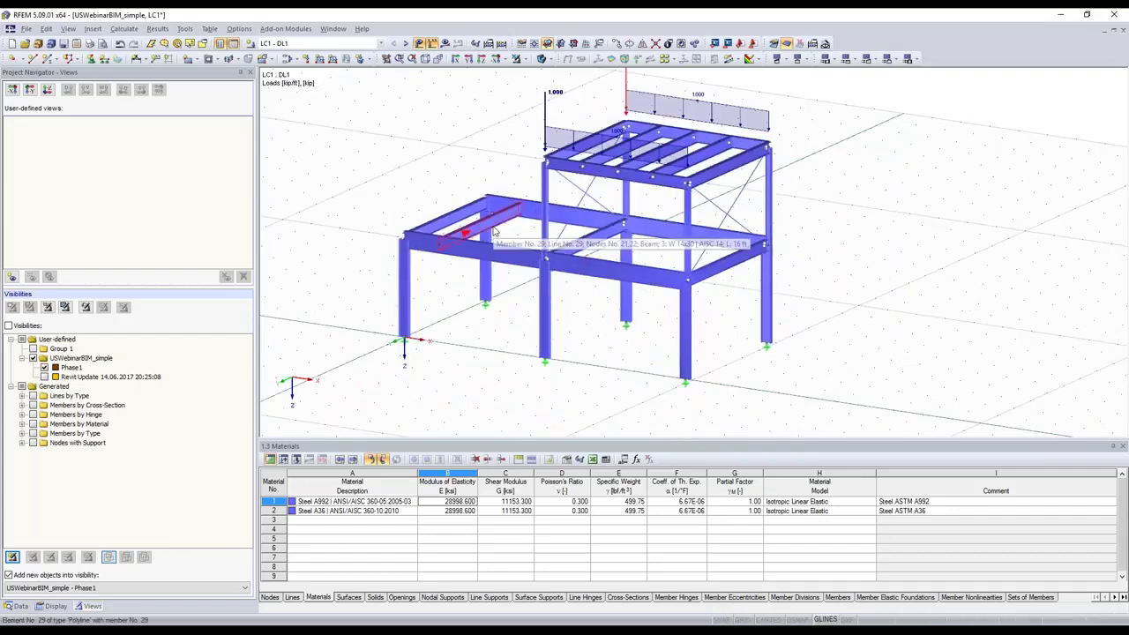
{"action": "key", "text": "alt+Tab"}
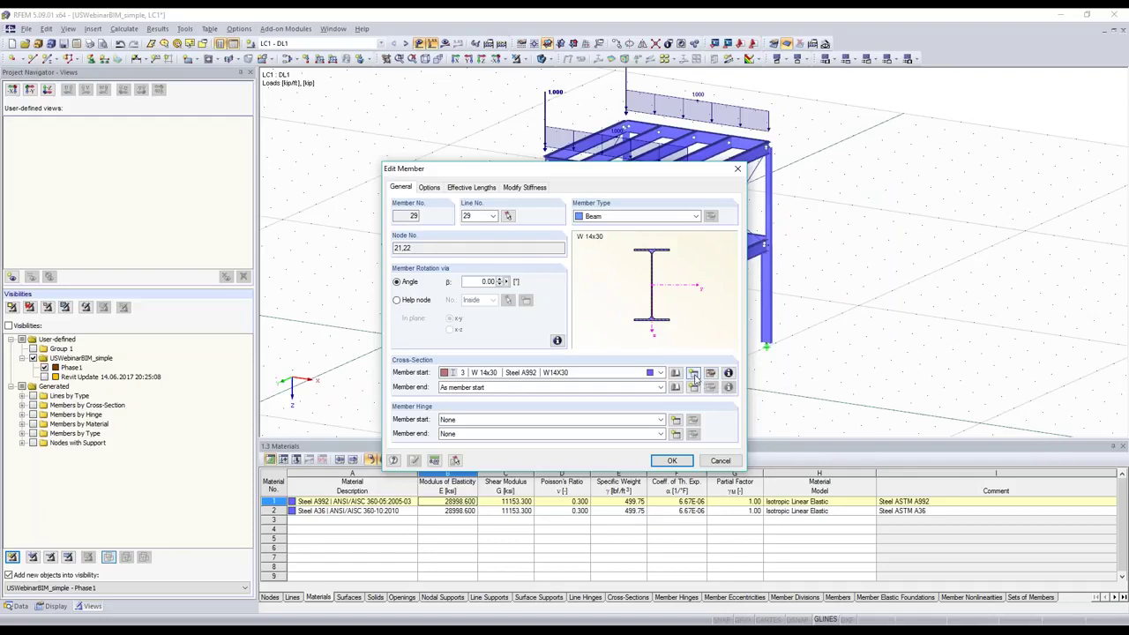
{"action": "left_click", "coordinate": [694, 374]}
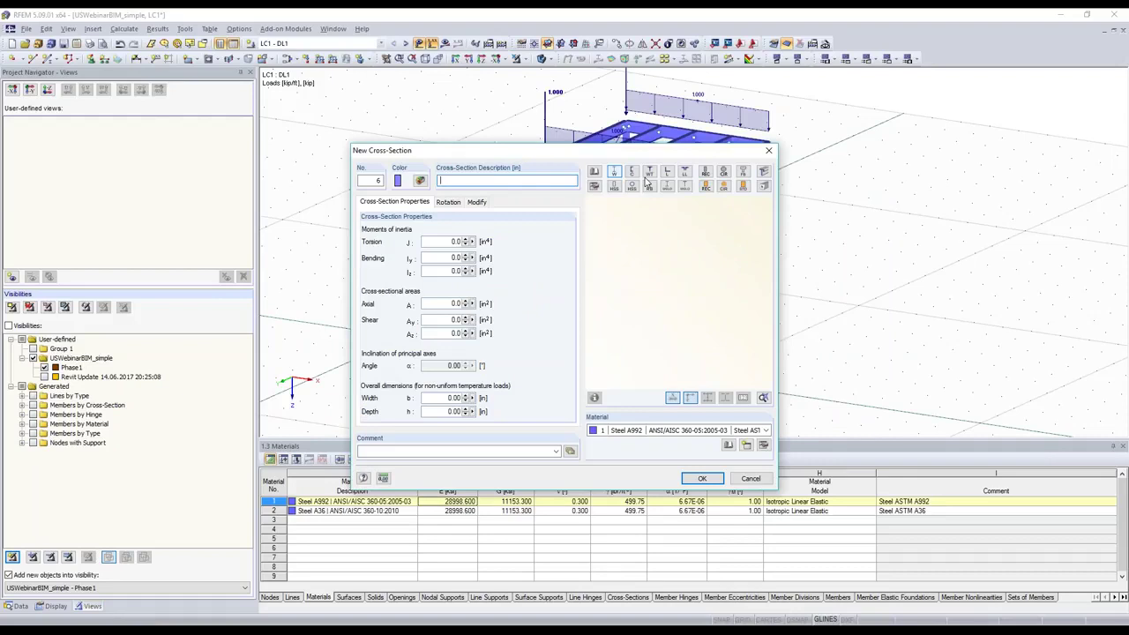
{"action": "left_click", "coordinate": [615, 172]}
{"action": "left_click_drag", "start_coordinate": [650, 176], "coordinate": [619, 452]}
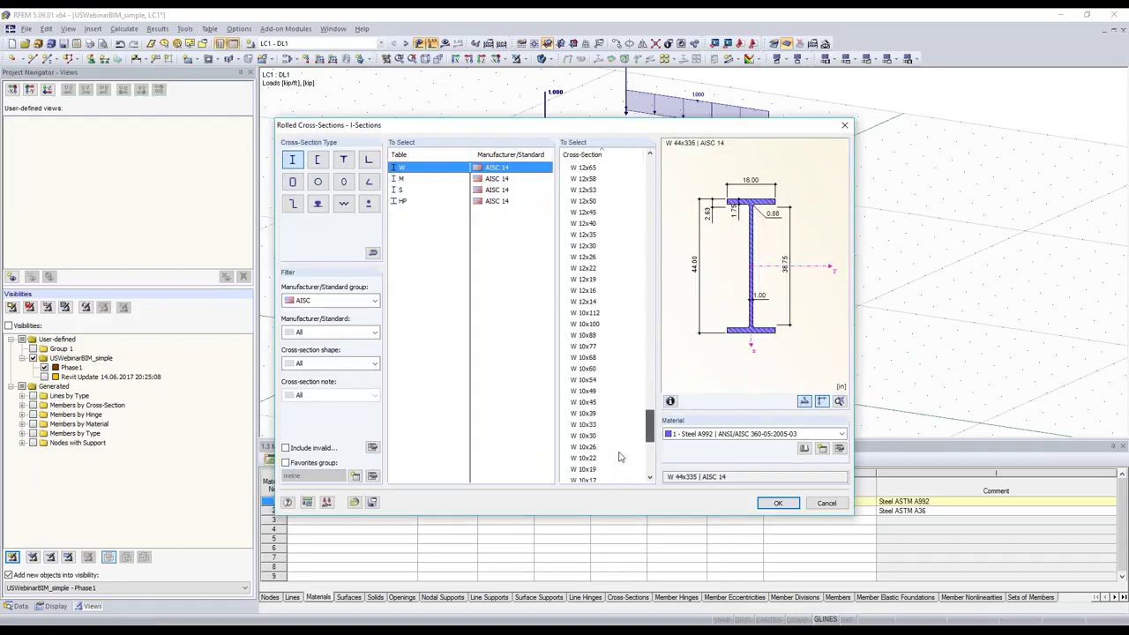
{"action": "left_click", "coordinate": [617, 434]}
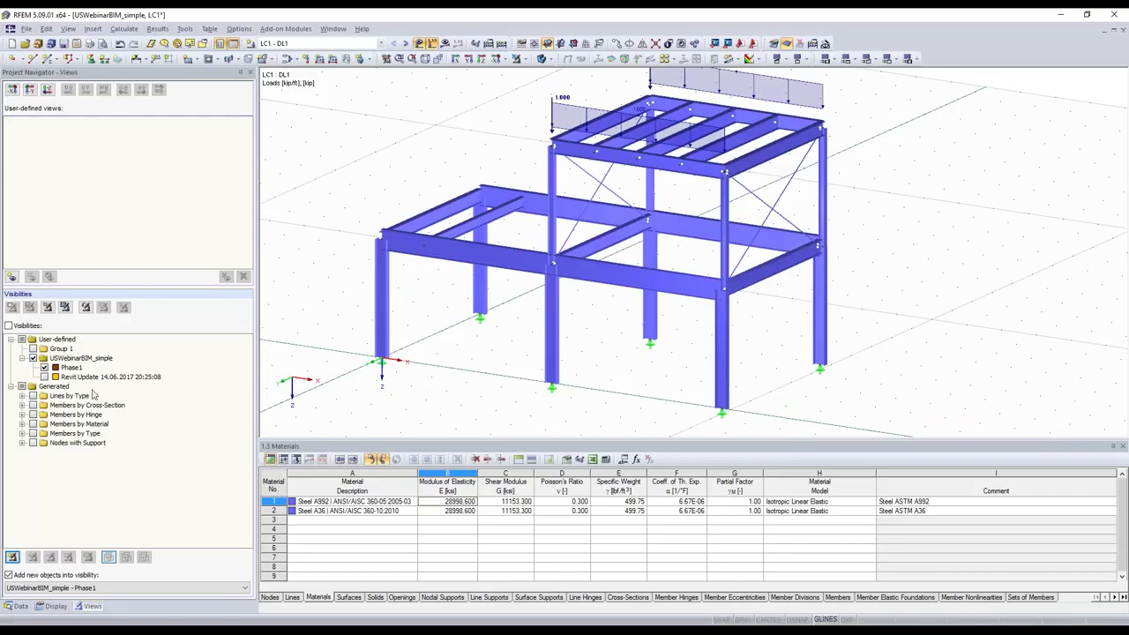
Check the Phase1 visibility for the lower bay's added girder, assign that girder to Phase1 and clear the selection.
{"action": "left_click", "coordinate": [474, 227]}
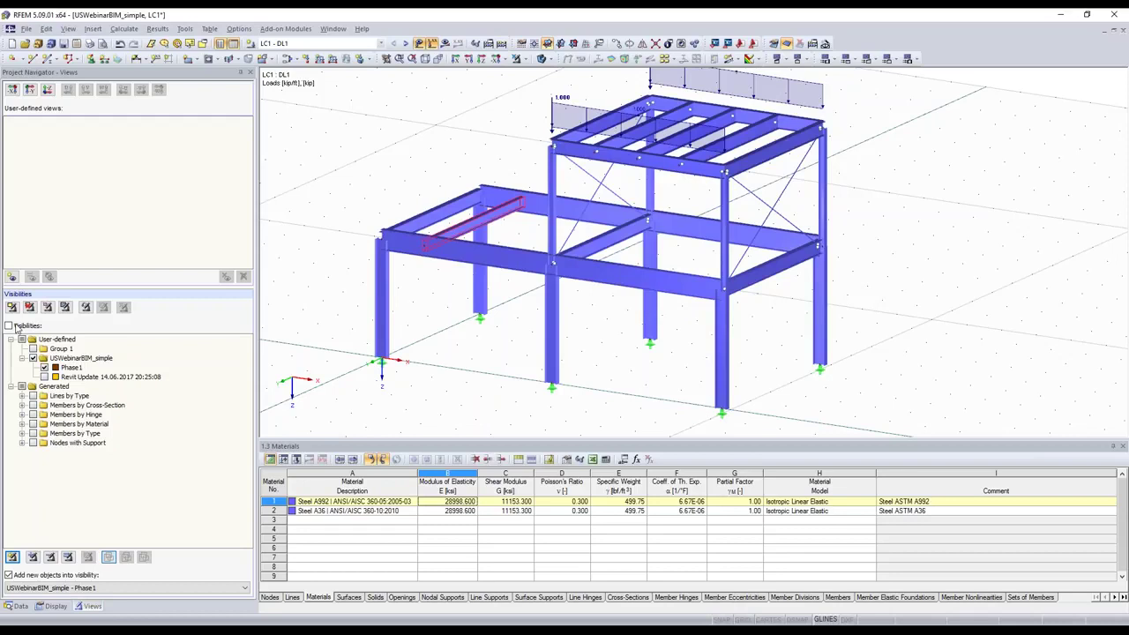
{"action": "left_click", "coordinate": [15, 327]}
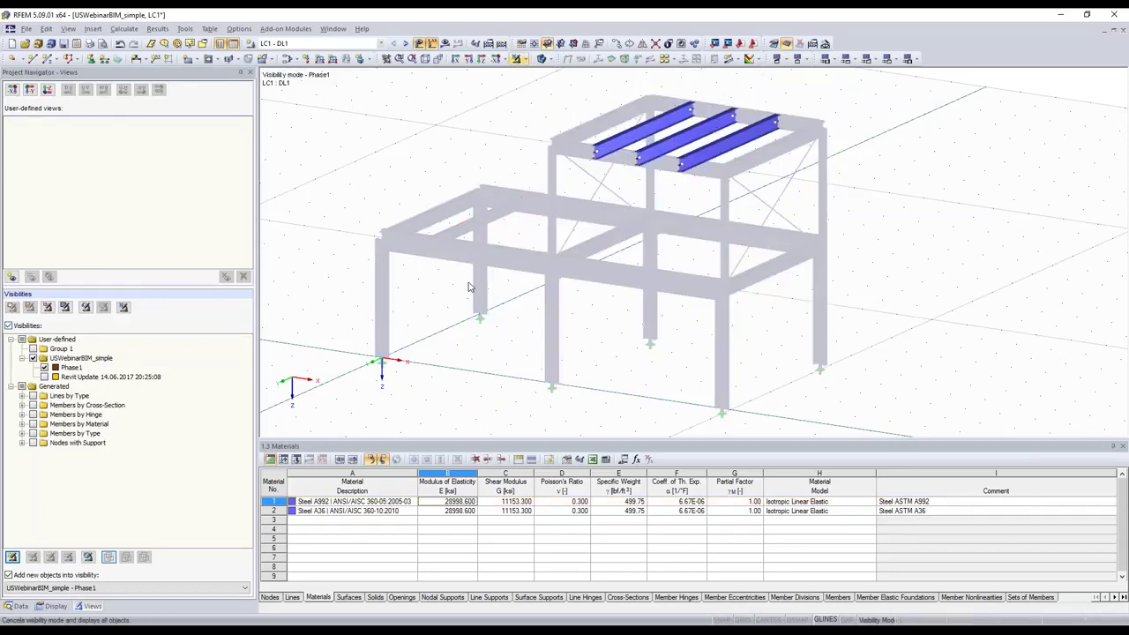
{"action": "left_click", "coordinate": [474, 223]}
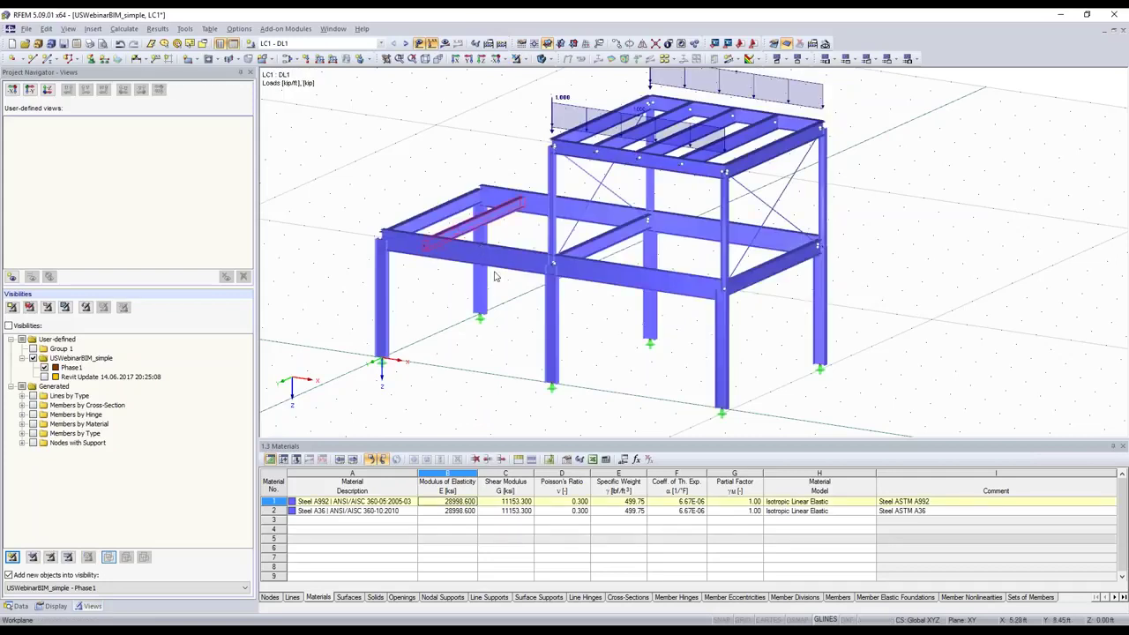
{"action": "left_click", "coordinate": [72, 368]}
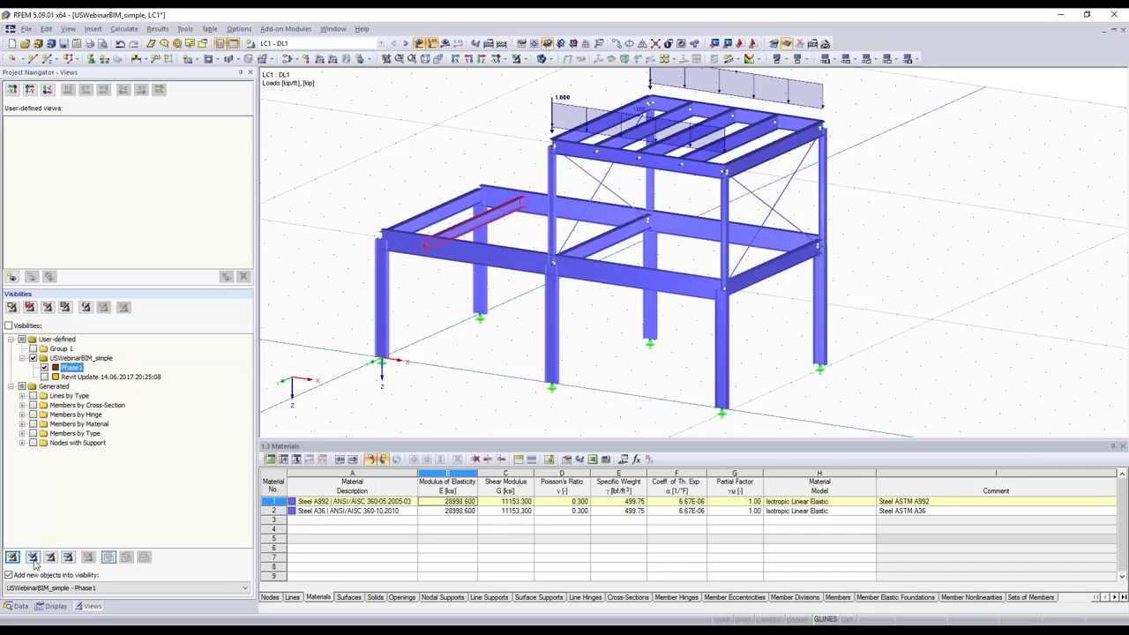
{"action": "left_click", "coordinate": [33, 560]}
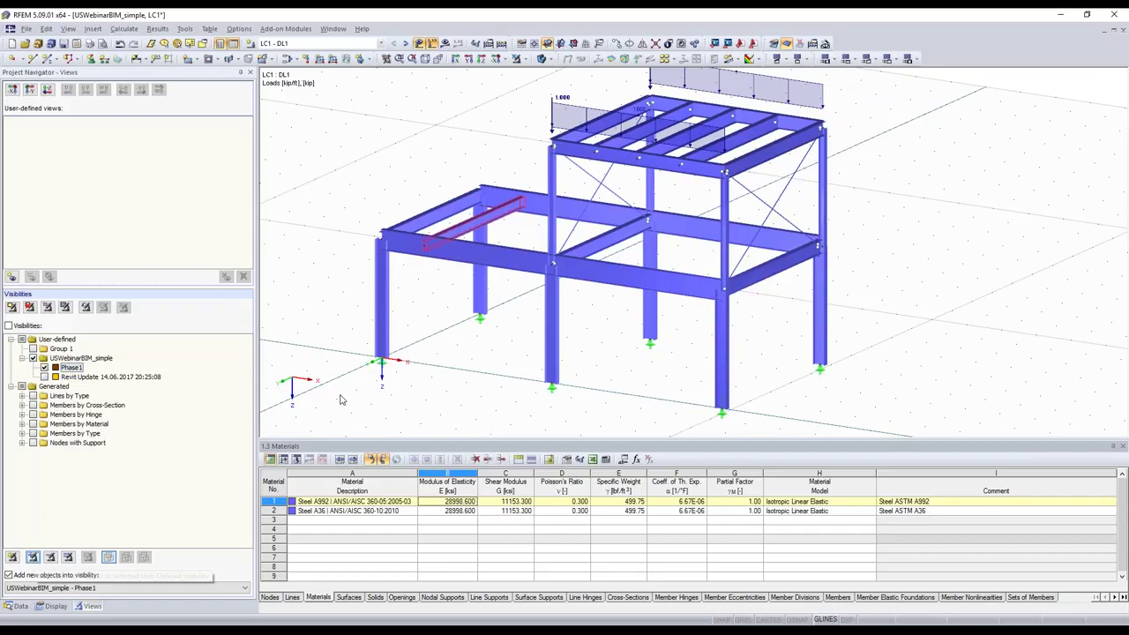
{"action": "left_click", "coordinate": [342, 399]}
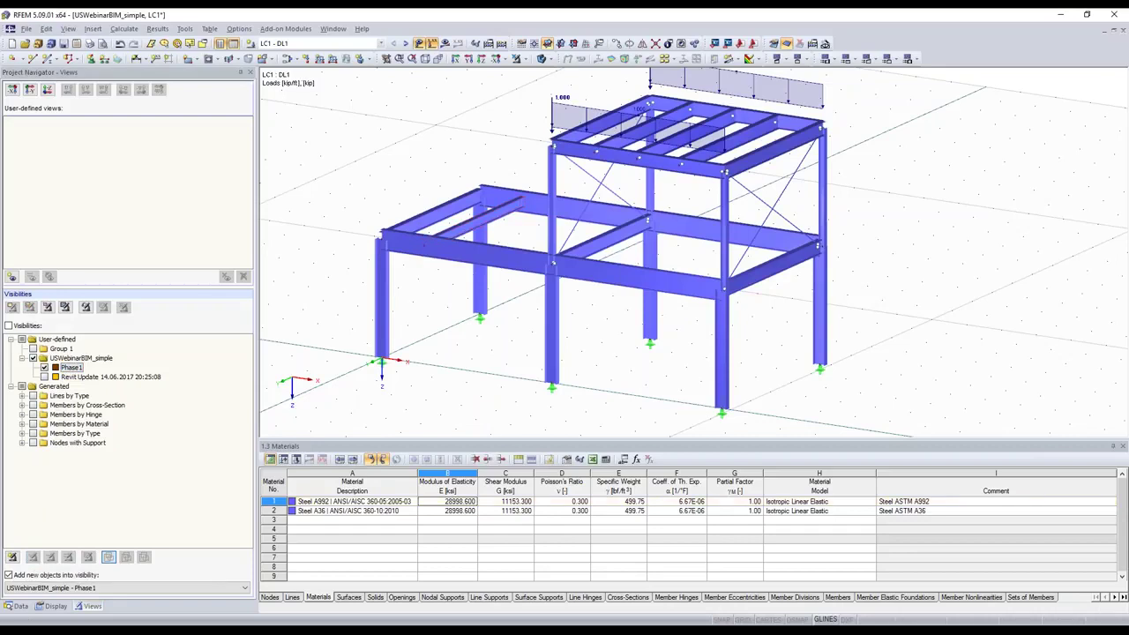
Isolate the Phase1 visibility and select its four added girders in the model.
{"action": "left_click", "coordinate": [9, 327]}
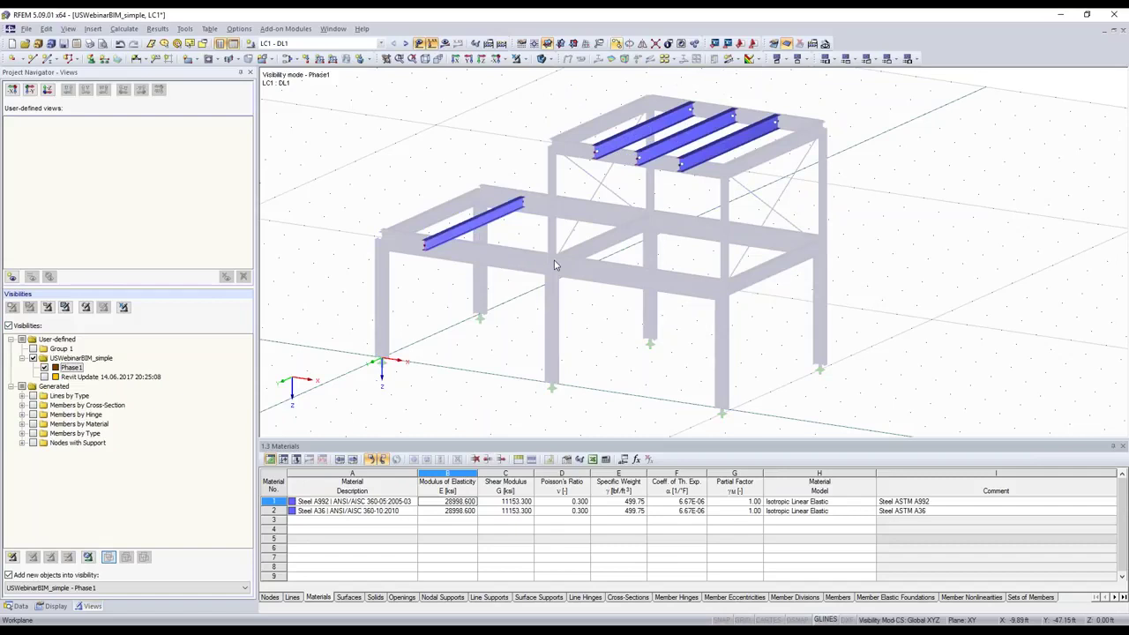
{"action": "scroll", "coordinate": [554, 264], "scroll_direction": "down", "scroll_amount": 2}
{"action": "left_click_drag", "start_coordinate": [462, 126], "coordinate": [807, 341]}
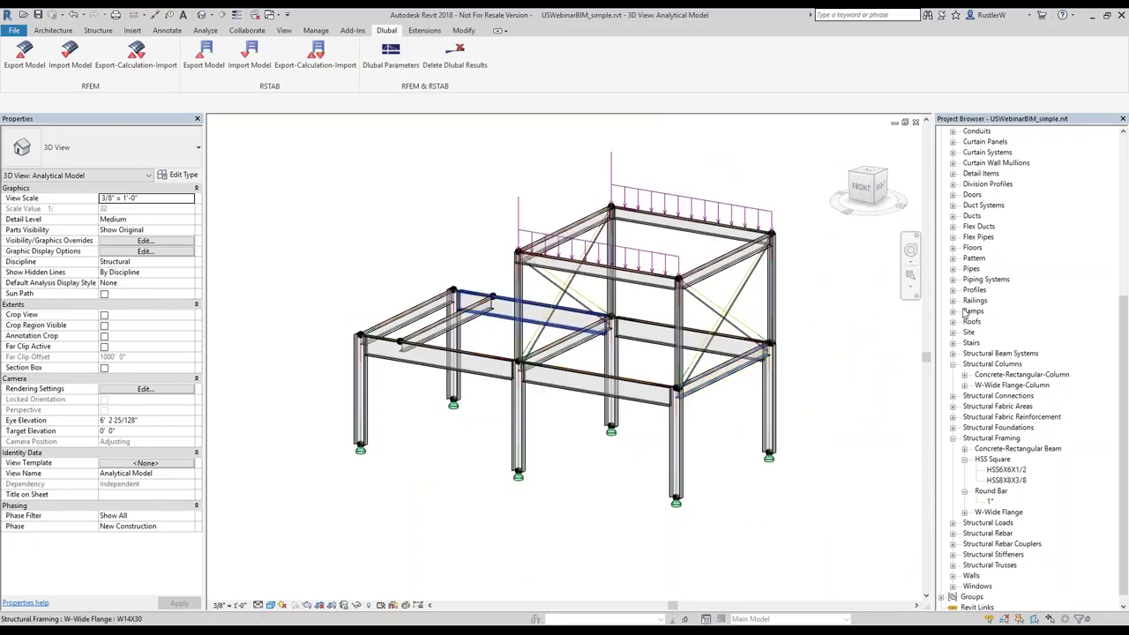
Switch to Revit and duplicate the Analytical Model 3D view with detailing.
{"action": "scroll", "coordinate": [966, 314], "scroll_direction": "up", "scroll_amount": 1}
{"action": "scroll", "coordinate": [966, 314], "scroll_direction": "up", "scroll_amount": 8}
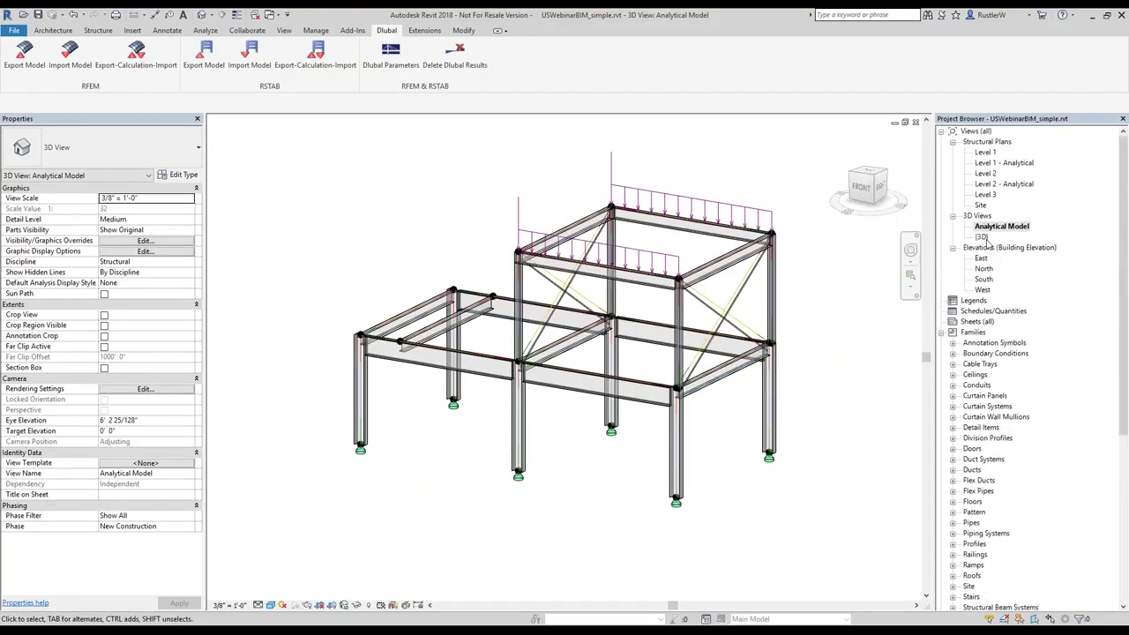
{"action": "double_click", "coordinate": [992, 228]}
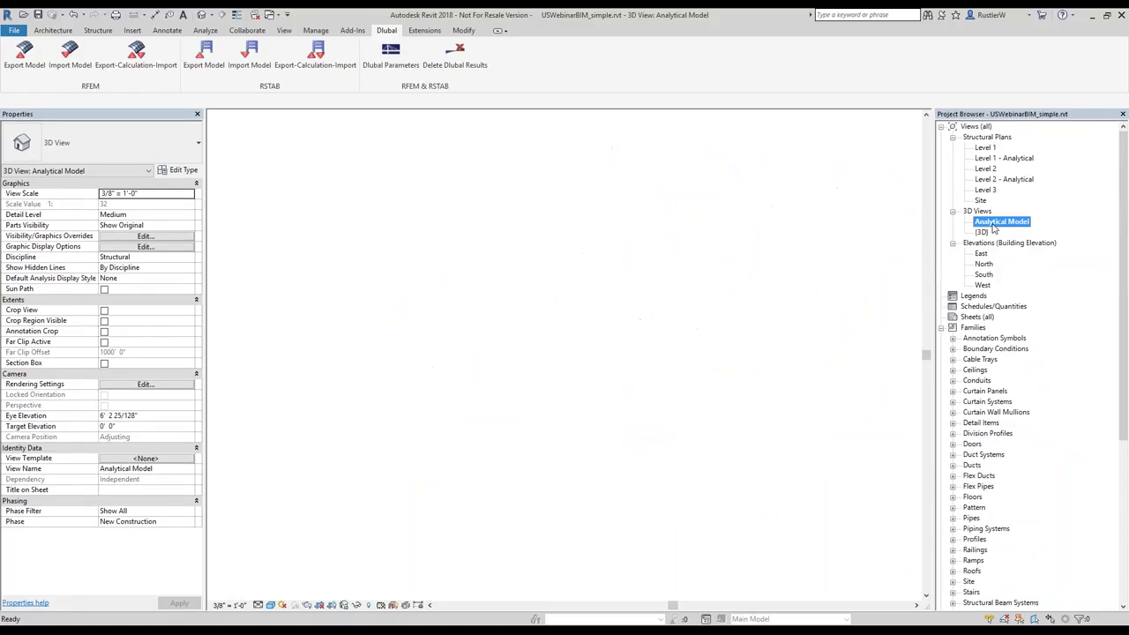
{"action": "right_click", "coordinate": [993, 227]}
{"action": "mouse_move", "coordinate": [1012, 321]}
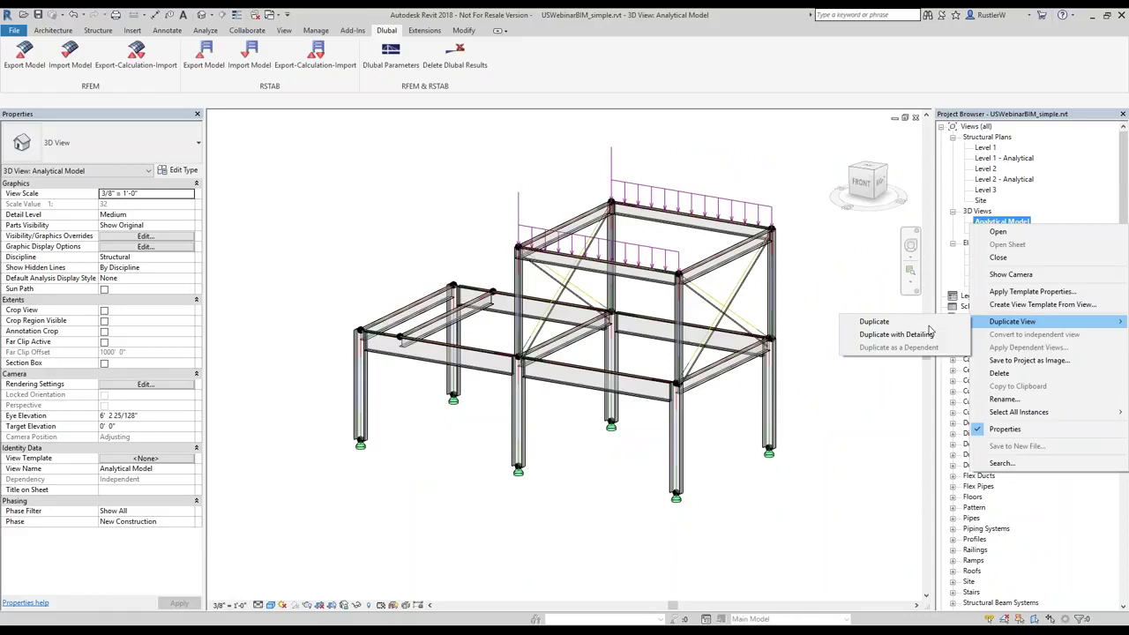
{"action": "left_click", "coordinate": [930, 331]}
Rename the duplicated analytical view as UPdate 1.
{"action": "right_click", "coordinate": [1010, 234]}
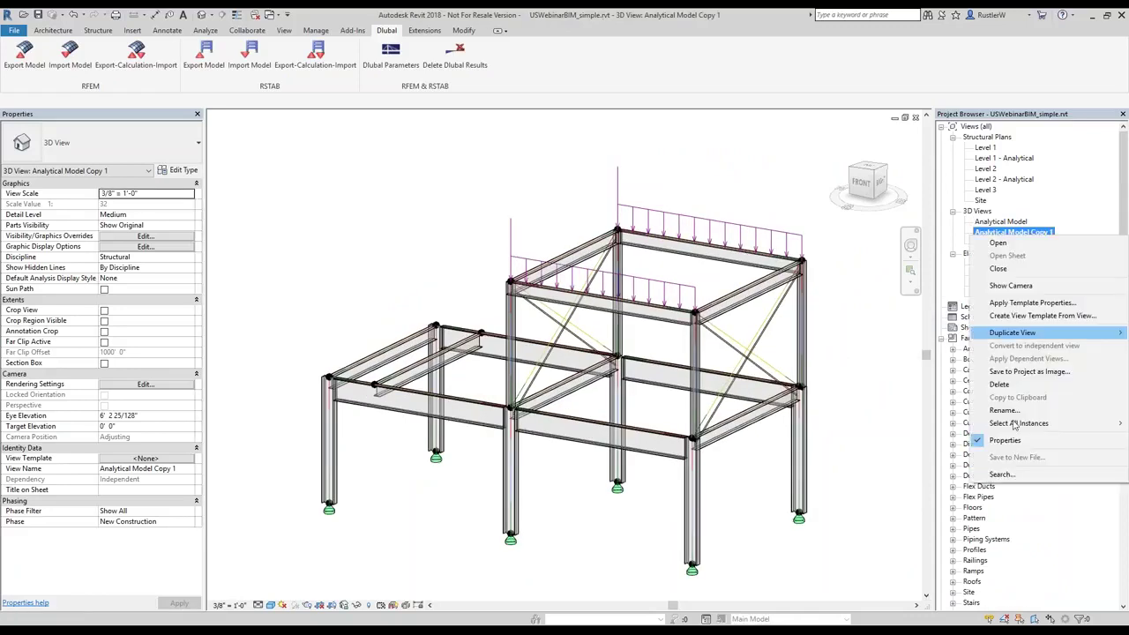
{"action": "left_click", "coordinate": [1003, 411]}
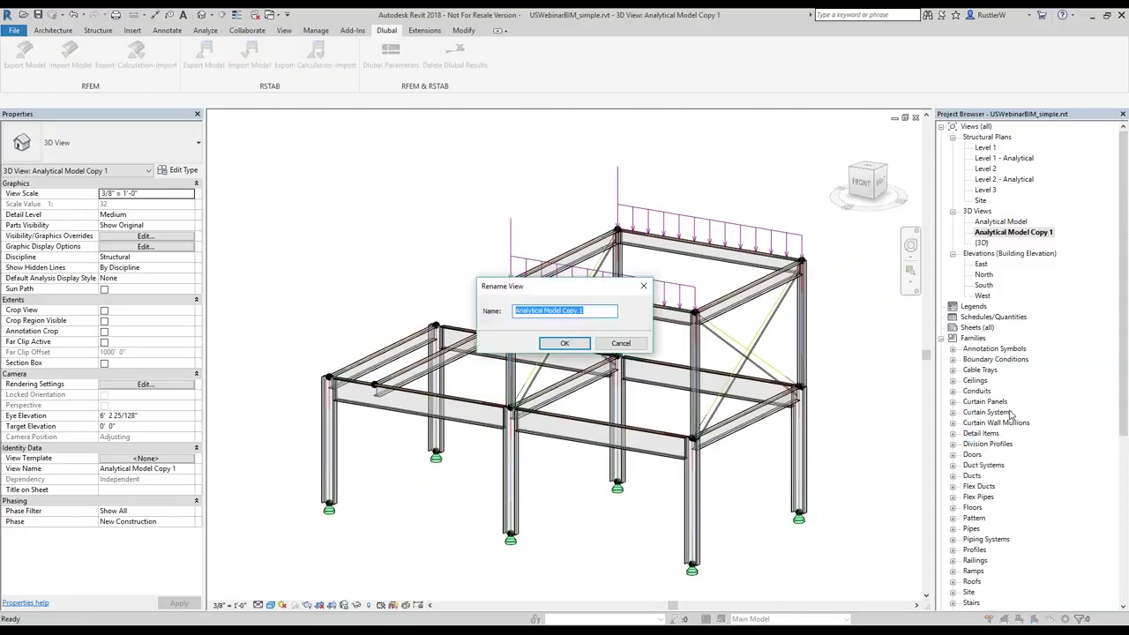
{"action": "type", "text": "UPdate 1"}
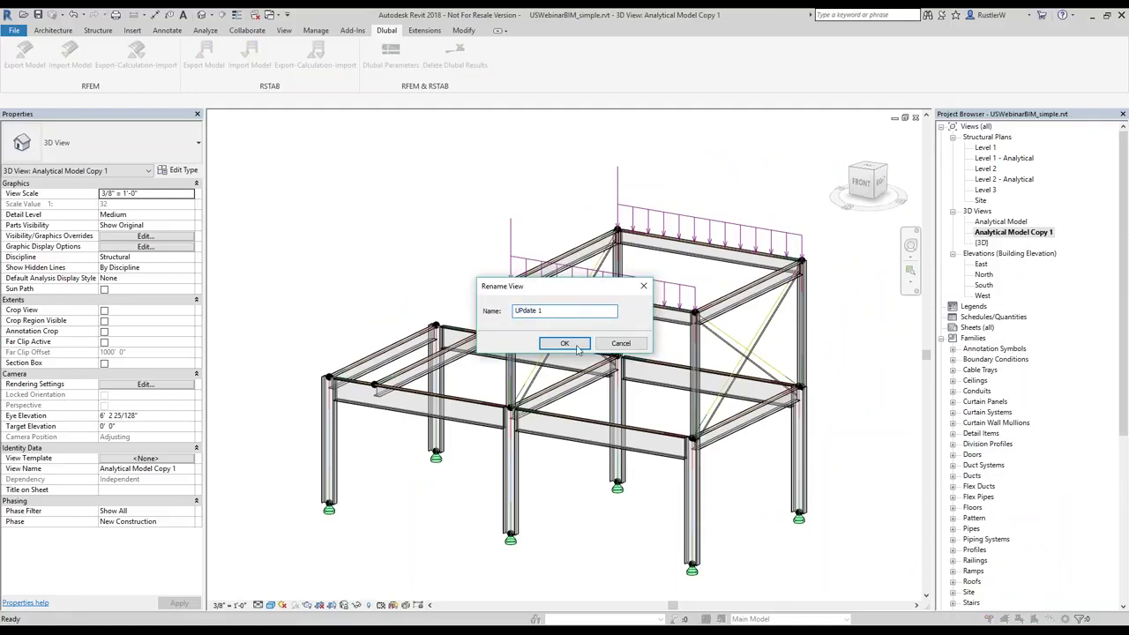
{"action": "key", "text": "Return"}
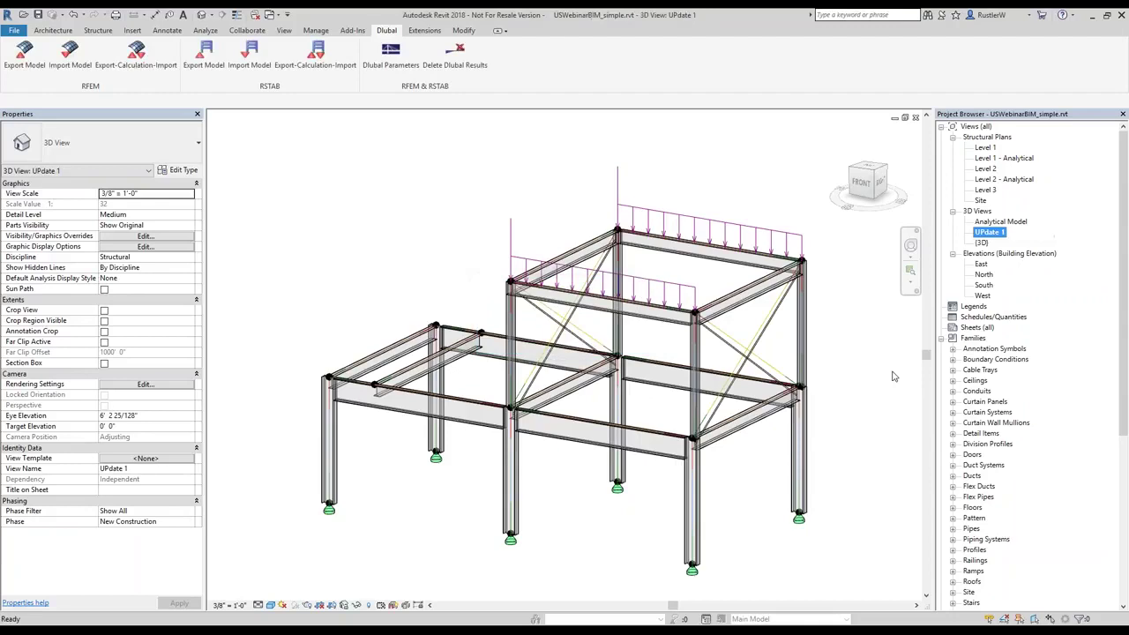
Select the whole frame with its loads in the UPdate 1 view and hide these elements in the view.
{"action": "left_click", "coordinate": [362, 247]}
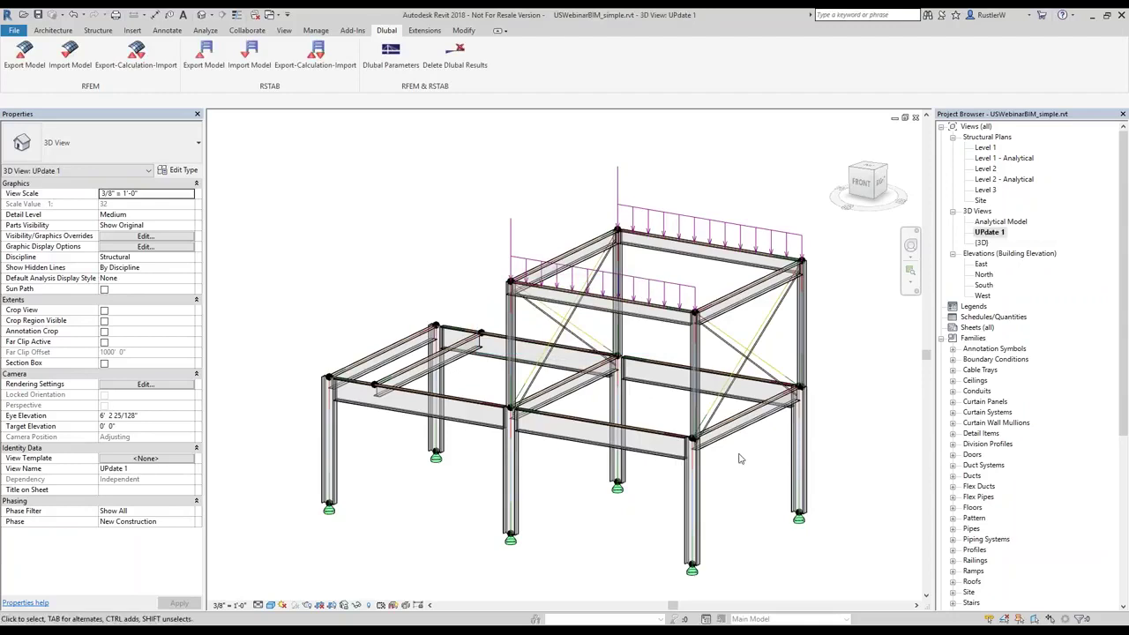
{"action": "left_click_drag", "start_coordinate": [259, 126], "coordinate": [742, 459]}
{"action": "right_click", "coordinate": [803, 138]}
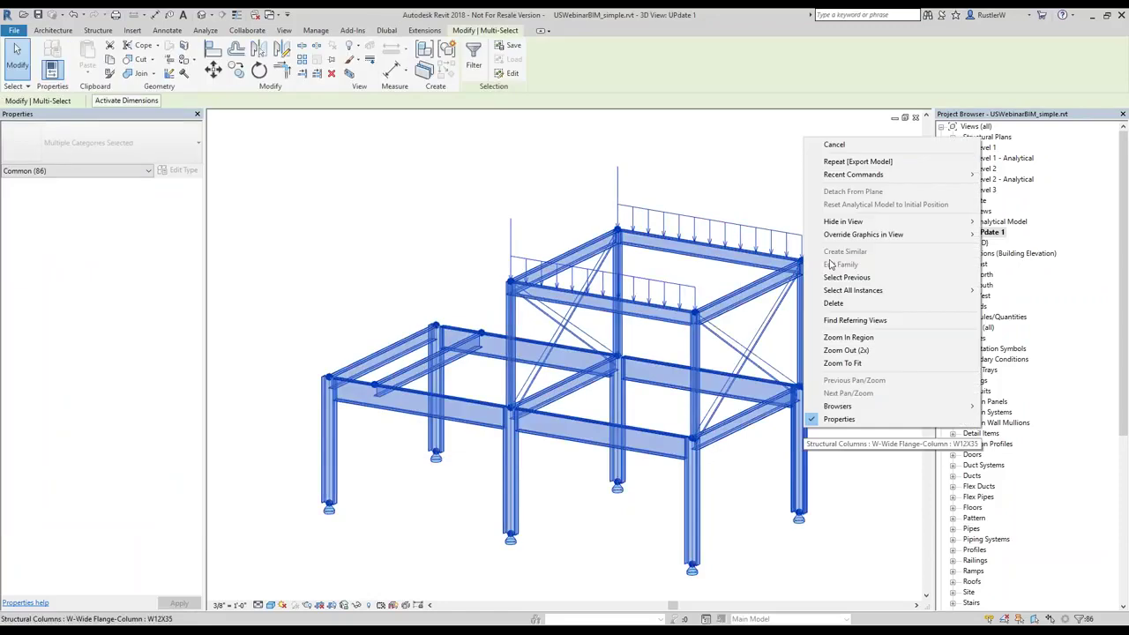
{"action": "mouse_move", "coordinate": [881, 222]}
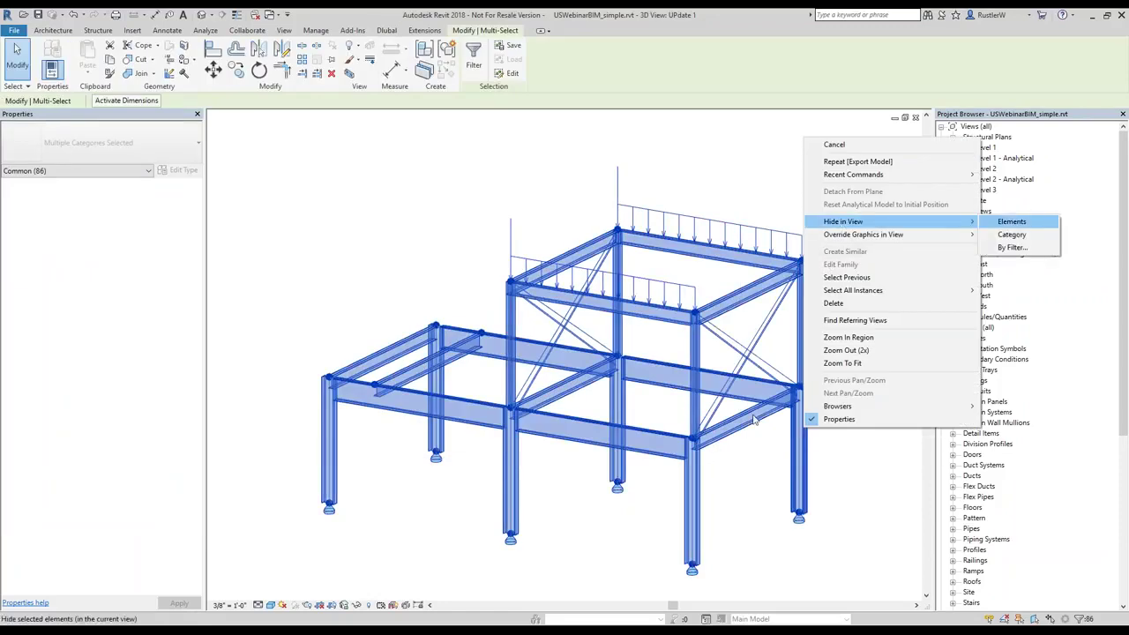
{"action": "key", "text": "Return"}
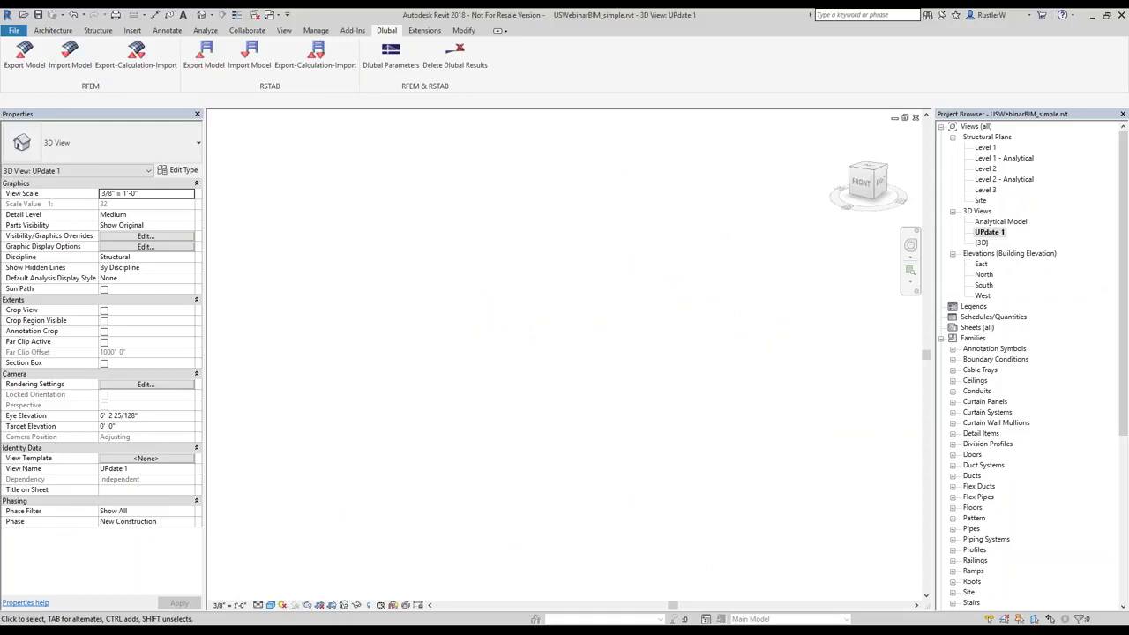
Import only the objects selected in RFEM into Revit, updating the existing structure without removing absent objects, and close the import log.
{"action": "key", "text": "alt+Tab"}
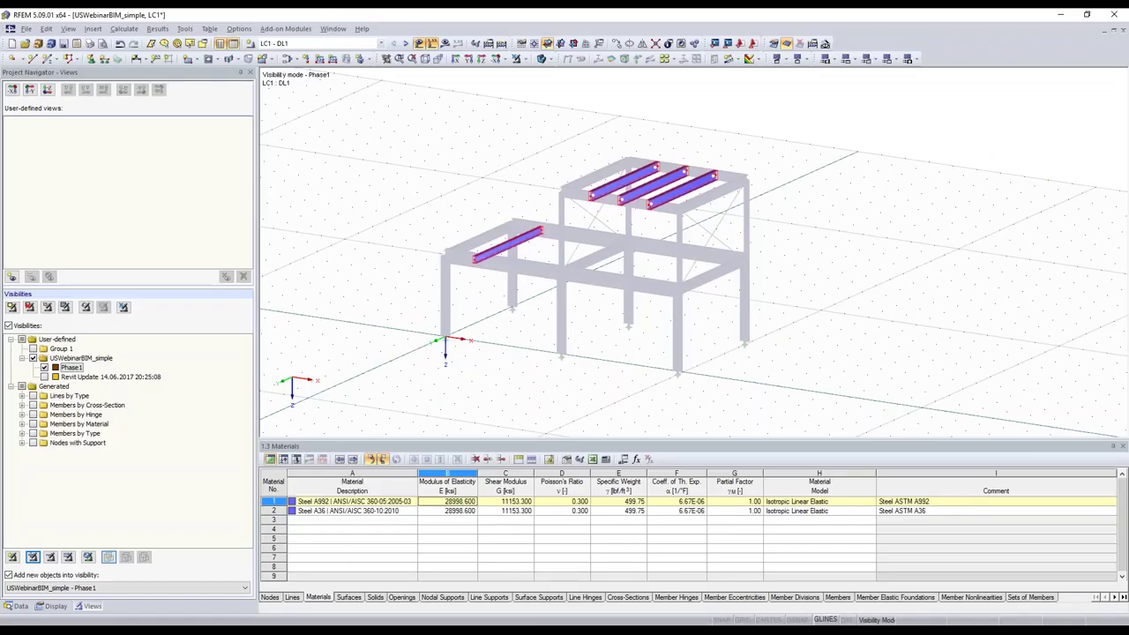
{"action": "key", "text": "alt+Tab"}
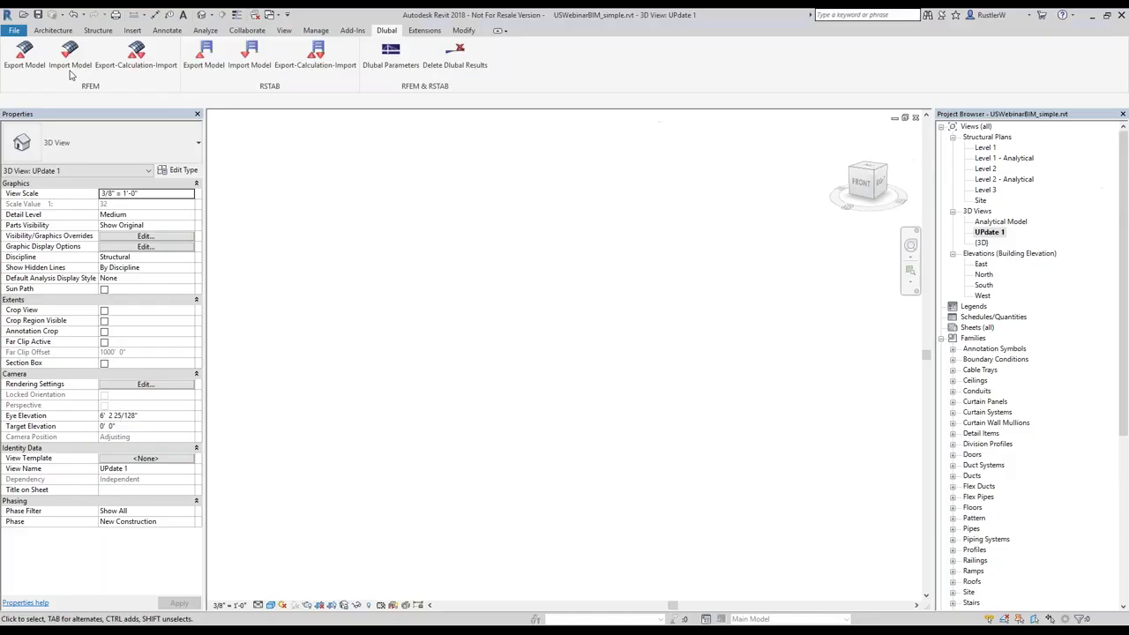
{"action": "left_click", "coordinate": [70, 72]}
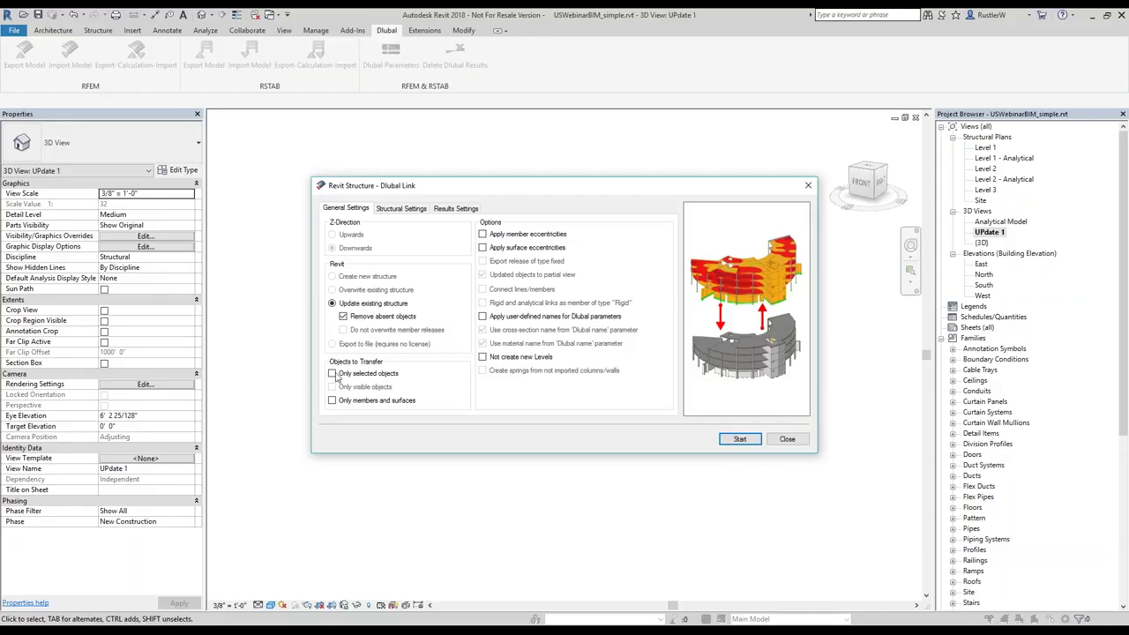
{"action": "left_click", "coordinate": [332, 374]}
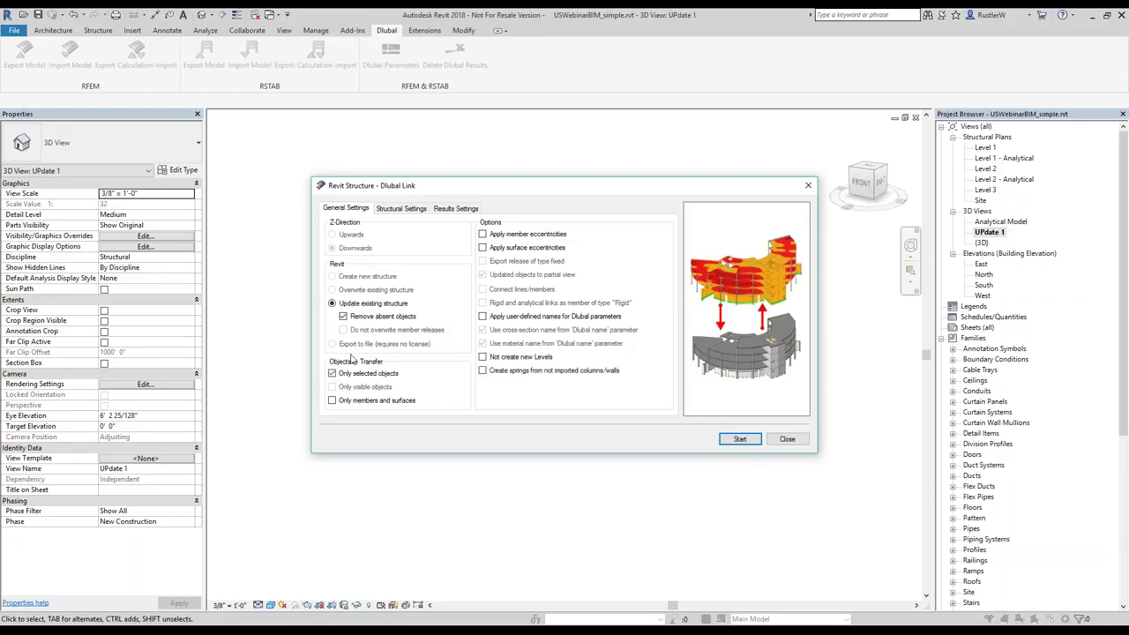
{"action": "left_click", "coordinate": [343, 316]}
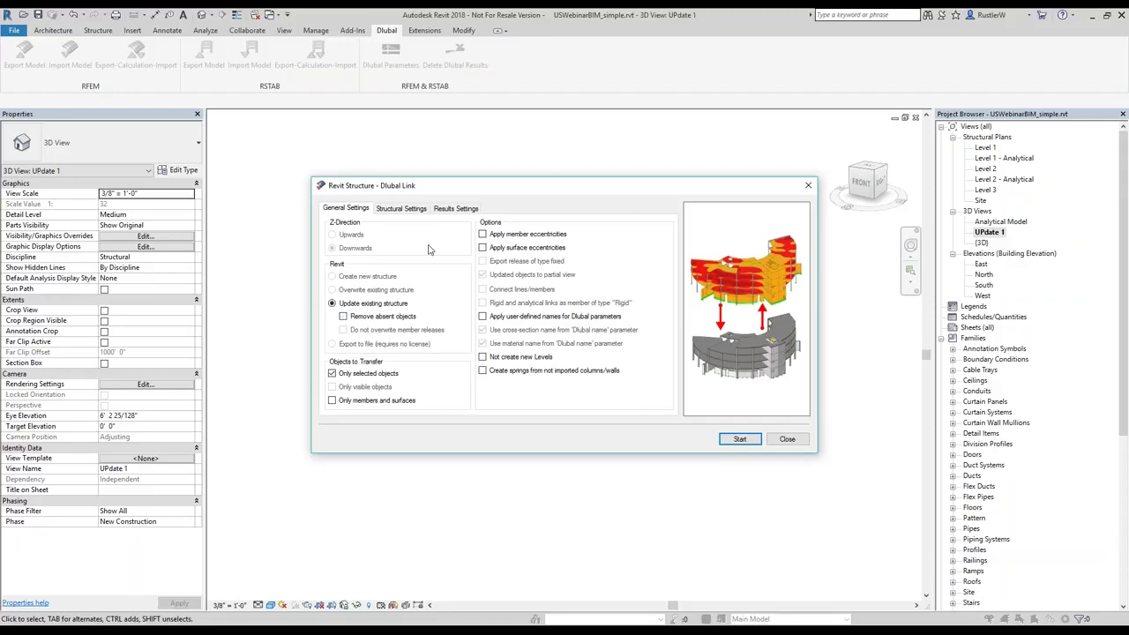
{"action": "left_click", "coordinate": [402, 209]}
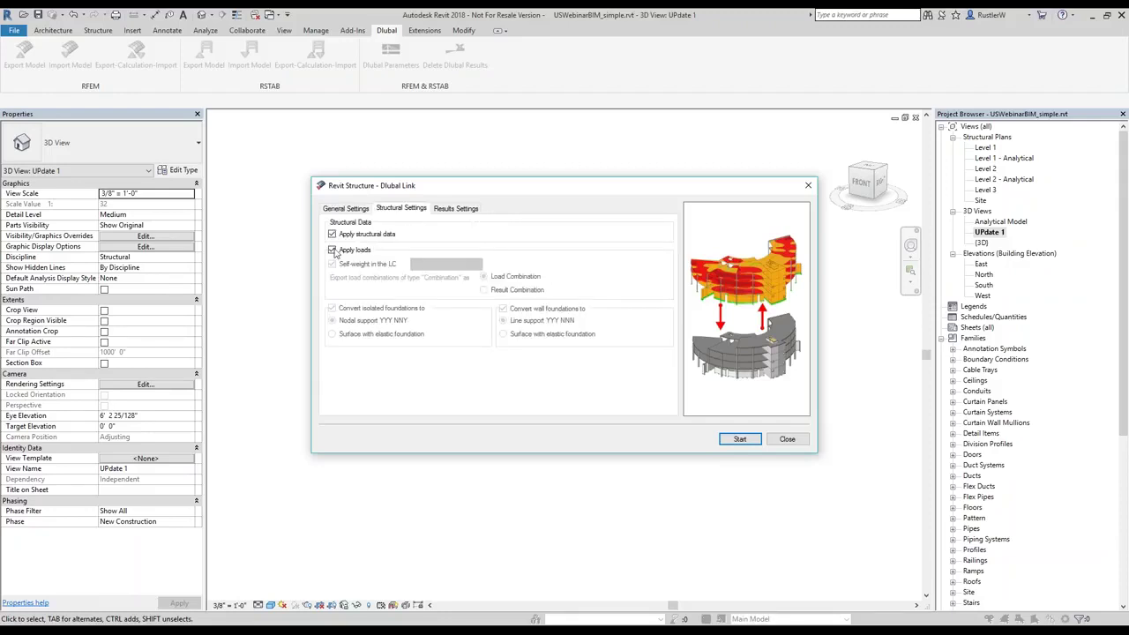
{"action": "left_click", "coordinate": [740, 439]}
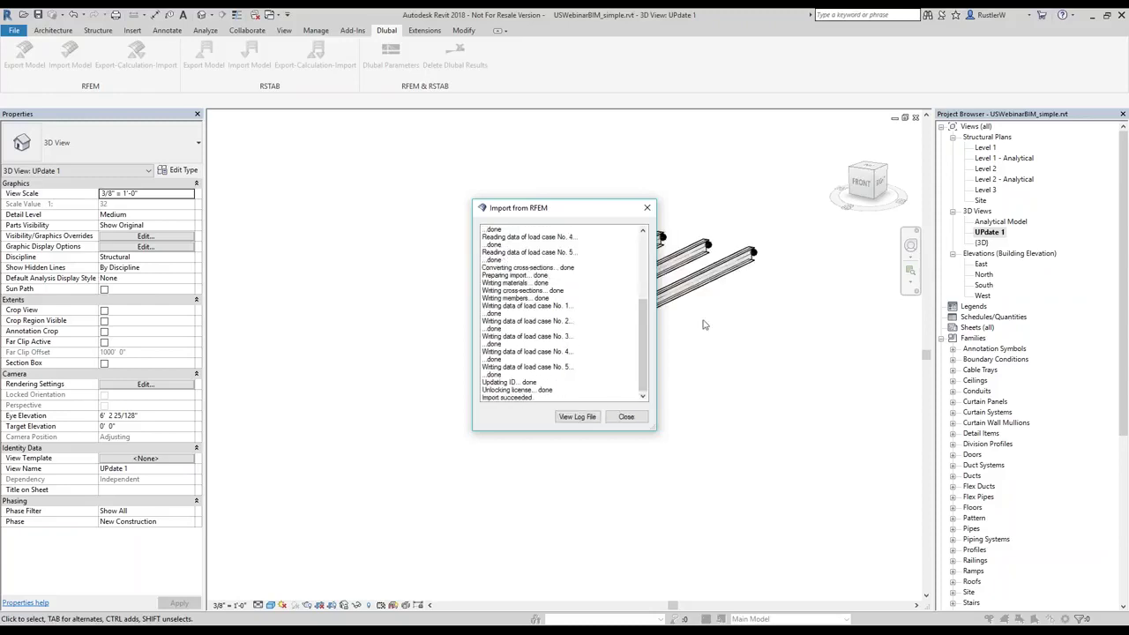
{"action": "left_click", "coordinate": [626, 416]}
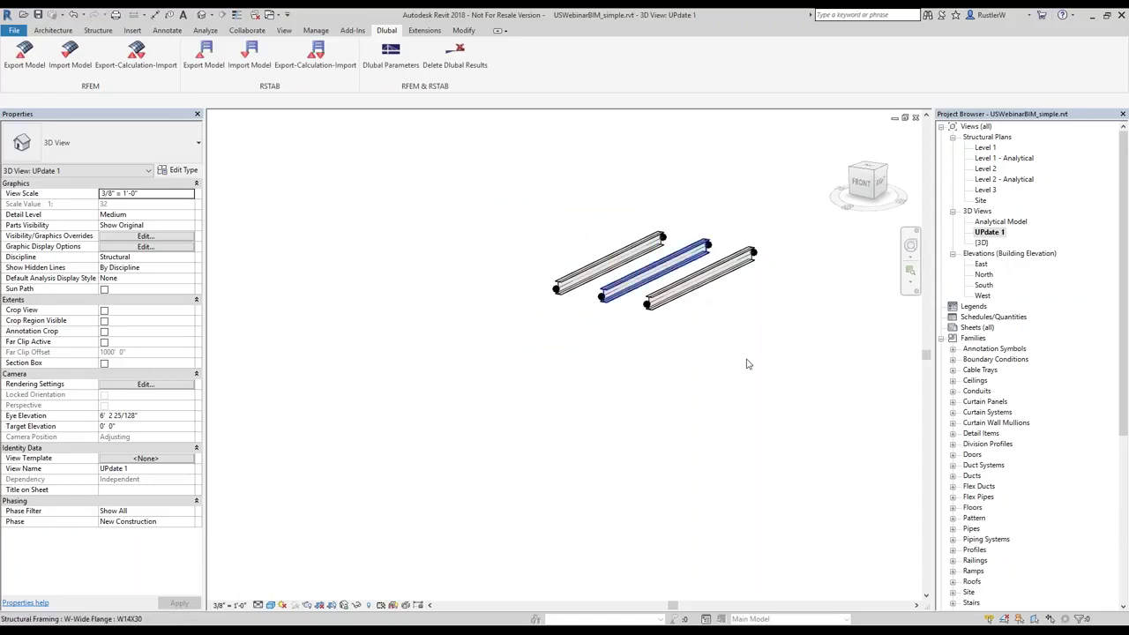
Open the Analytical Model view and check the lower bay's girder after the import.
{"action": "left_click", "coordinate": [979, 221]}
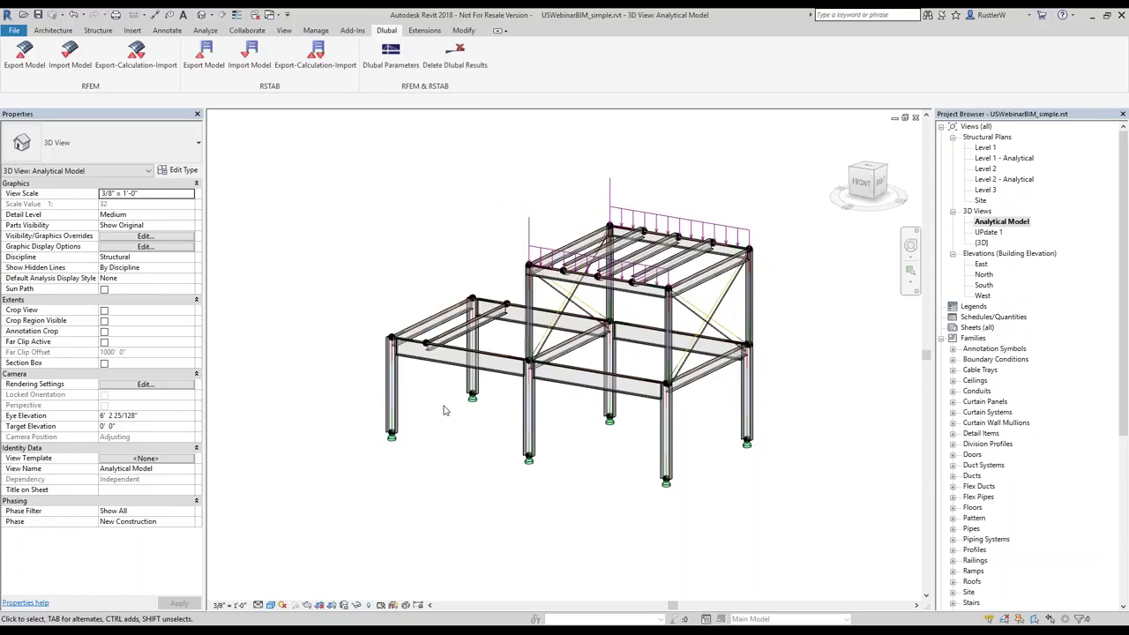
{"action": "scroll", "coordinate": [446, 410], "scroll_direction": "up", "scroll_amount": 1}
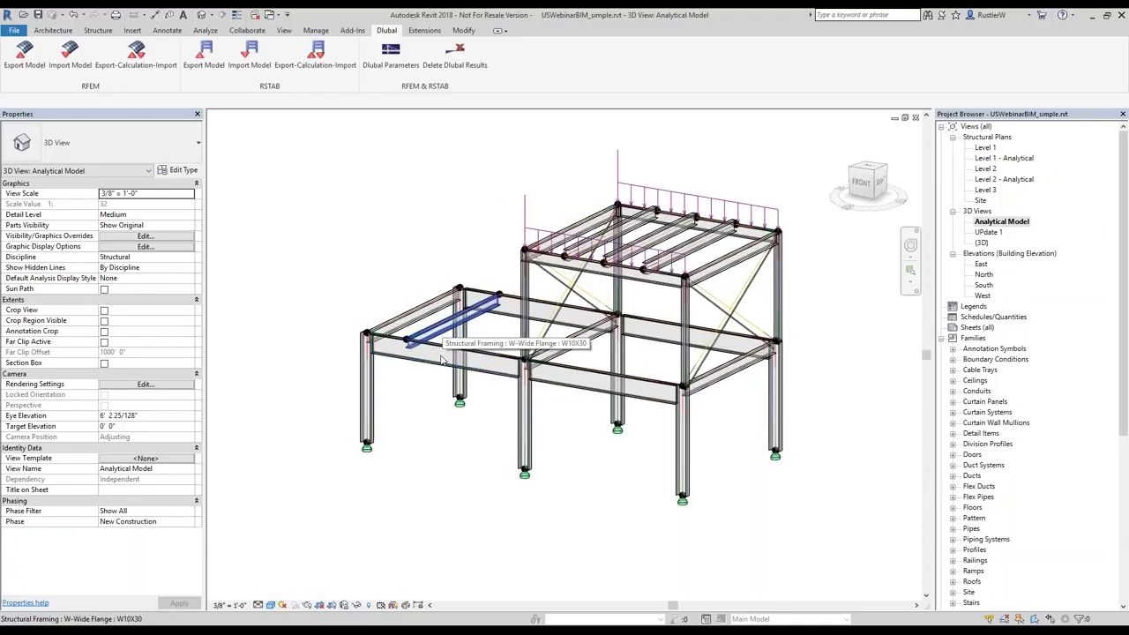
{"action": "left_click", "coordinate": [443, 360]}
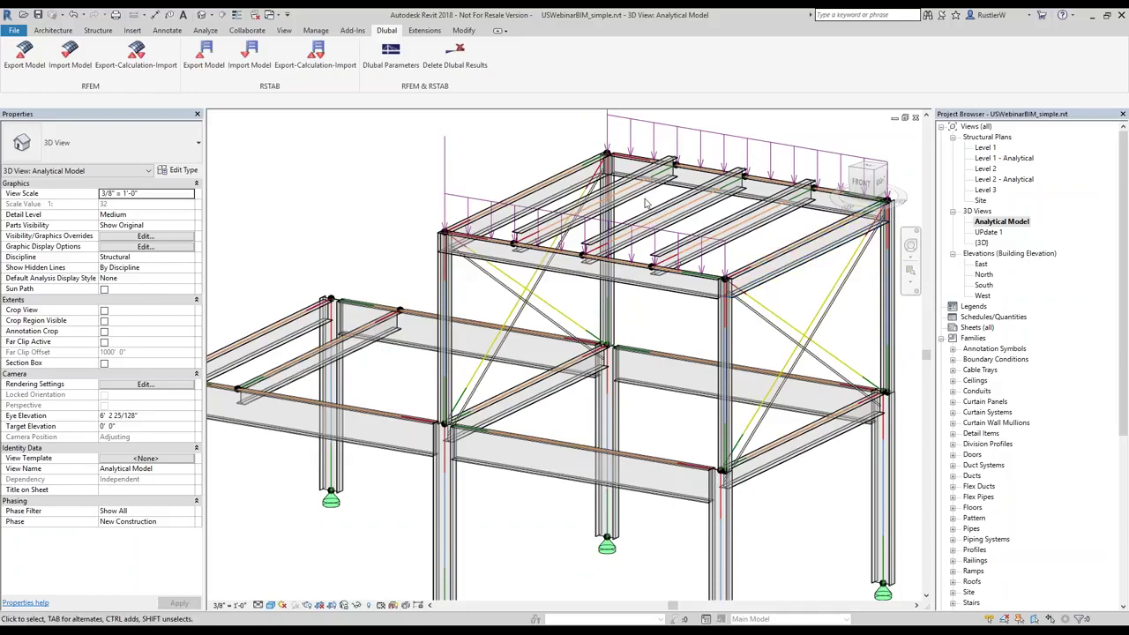
Set the z Justification of the three imported W14X30 upper roof beams to Top and clear the selection.
{"action": "left_click", "coordinate": [679, 233]}
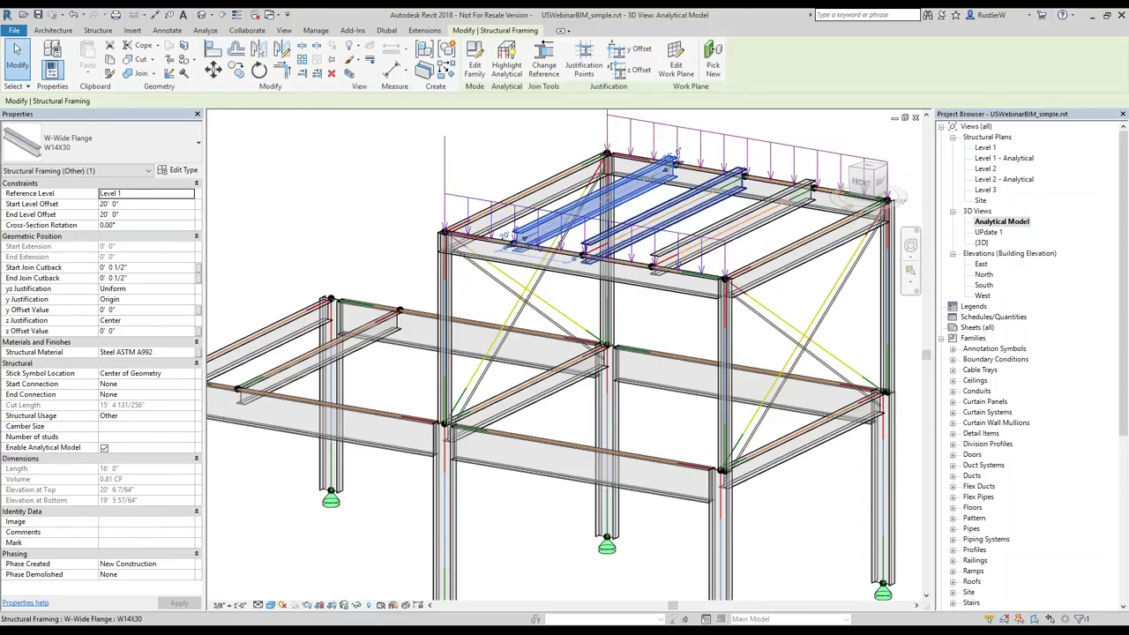
{"action": "left_click", "coordinate": [664, 214], "text": "ctrl"}
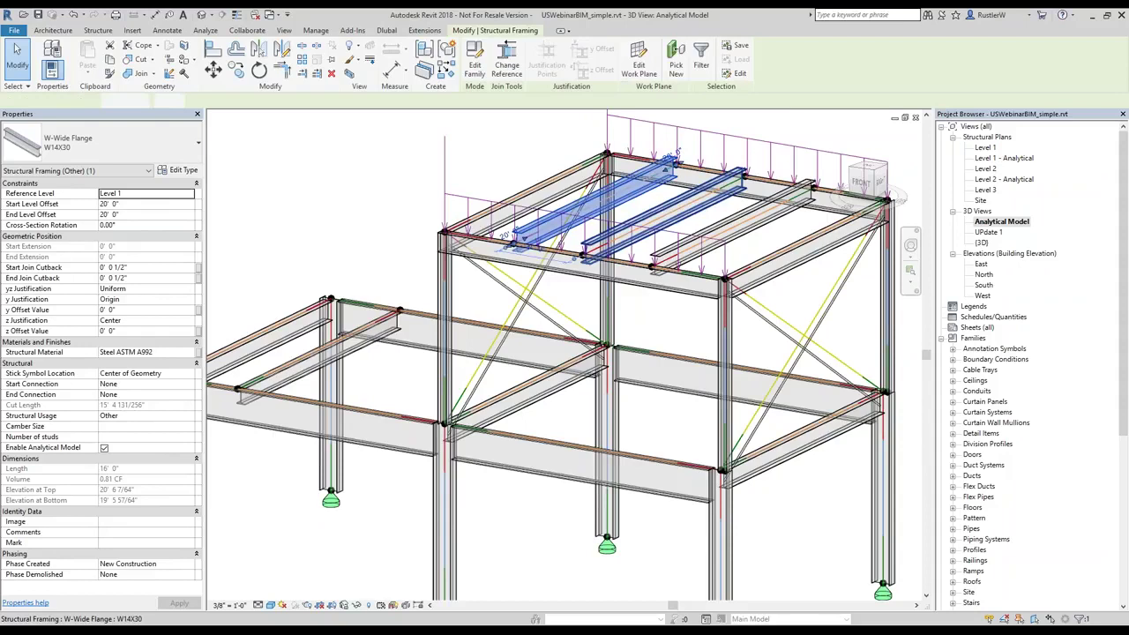
{"action": "left_click", "coordinate": [733, 223], "text": "ctrl"}
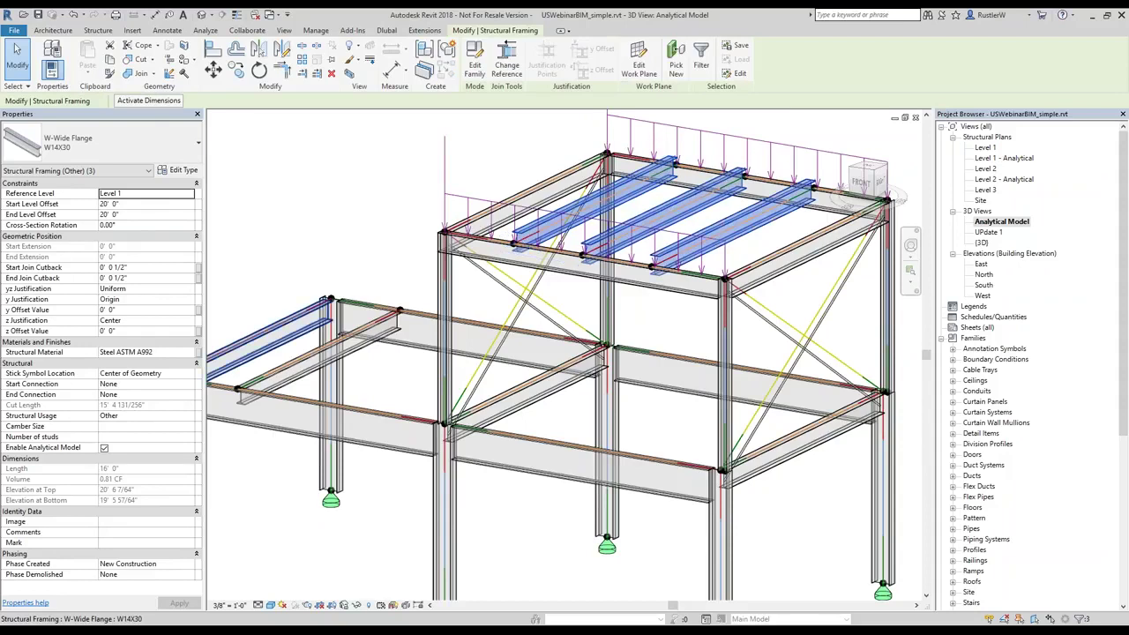
{"action": "left_click", "coordinate": [179, 323]}
{"action": "left_click", "coordinate": [132, 336]}
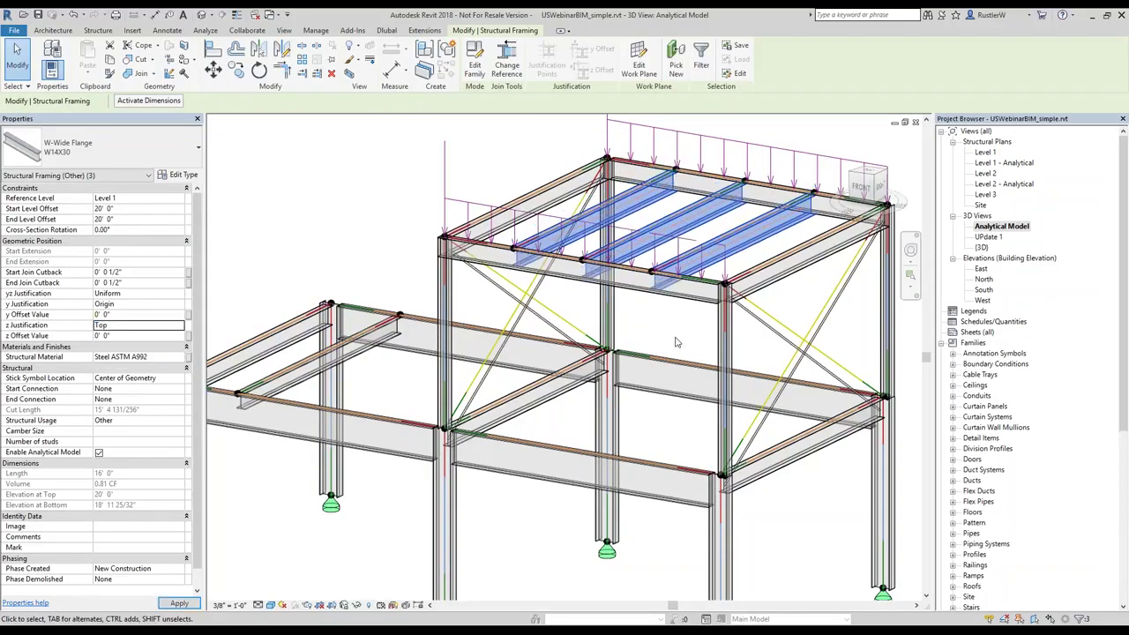
{"action": "left_click", "coordinate": [675, 341]}
Examine the lower bay's W10X30 girder up close and the updated frame as a whole.
{"action": "middle_click_drag", "start_coordinate": [372, 303], "coordinate": [453, 254]}
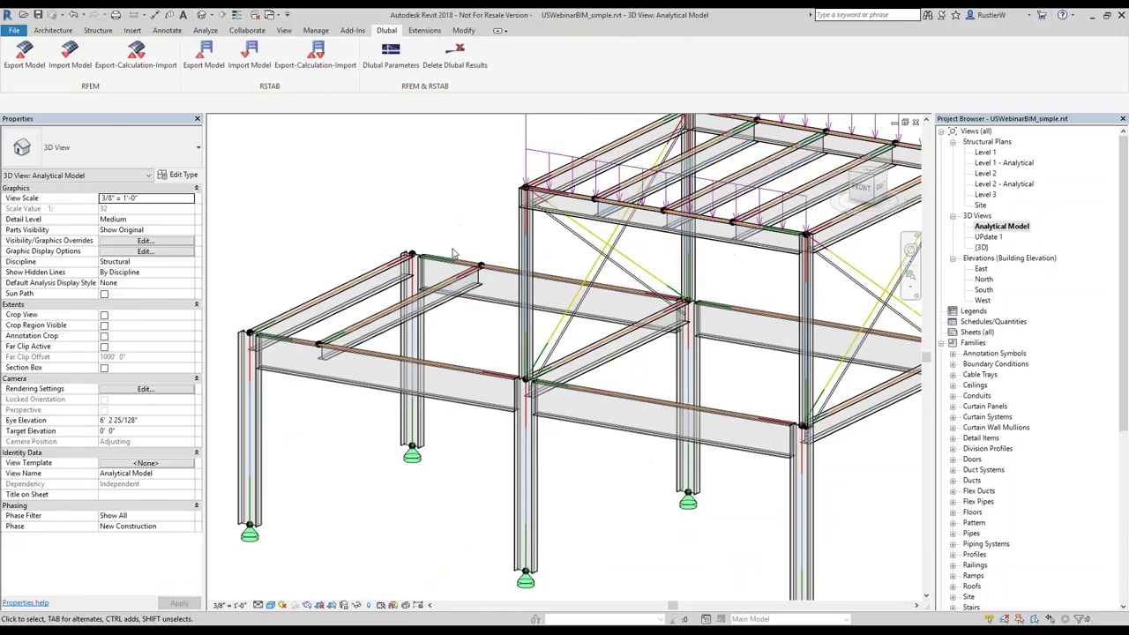
{"action": "scroll", "coordinate": [458, 353], "scroll_direction": "up", "scroll_amount": 2}
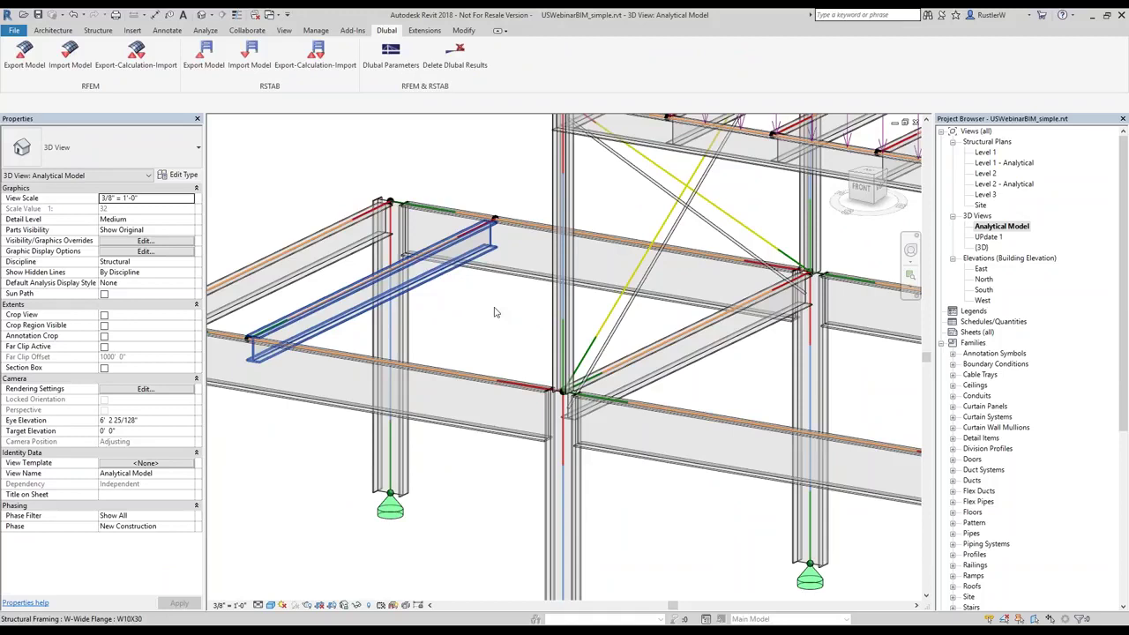
{"action": "scroll", "coordinate": [495, 312], "scroll_direction": "down", "scroll_amount": 3}
{"action": "scroll", "coordinate": [492, 314], "scroll_direction": "down", "scroll_amount": 2}
{"action": "middle_click_drag", "start_coordinate": [573, 337], "coordinate": [518, 374], "text": "shift"}
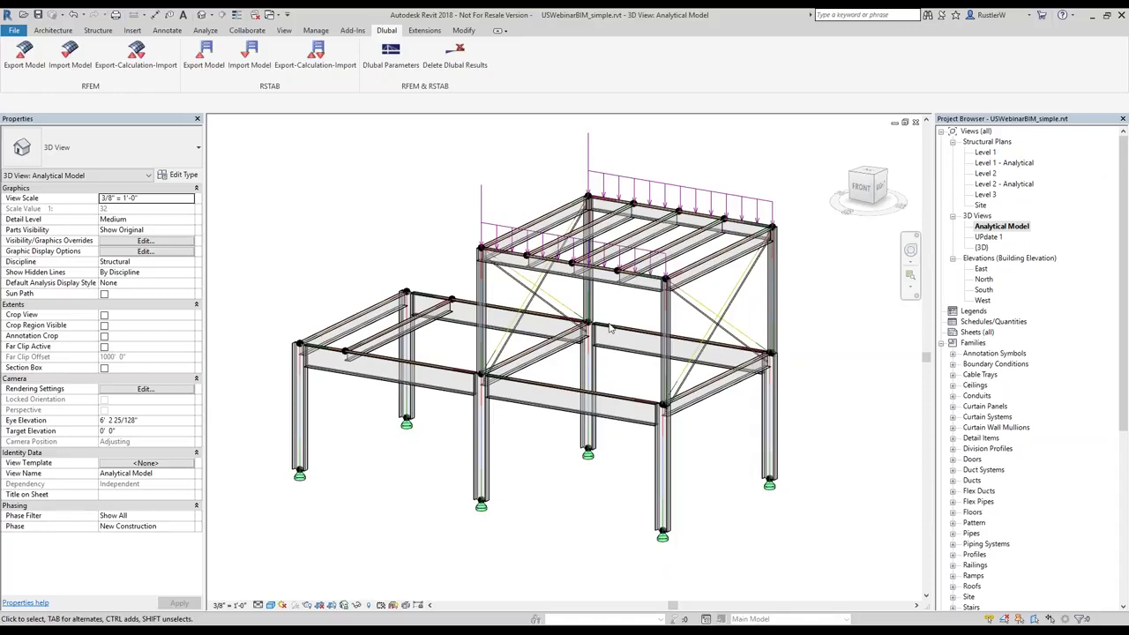
Switch to RFEM, cancel the Phase1 visibility mode to display all objects, and calculate load case LC1.
{"action": "key", "text": "alt+Tab"}
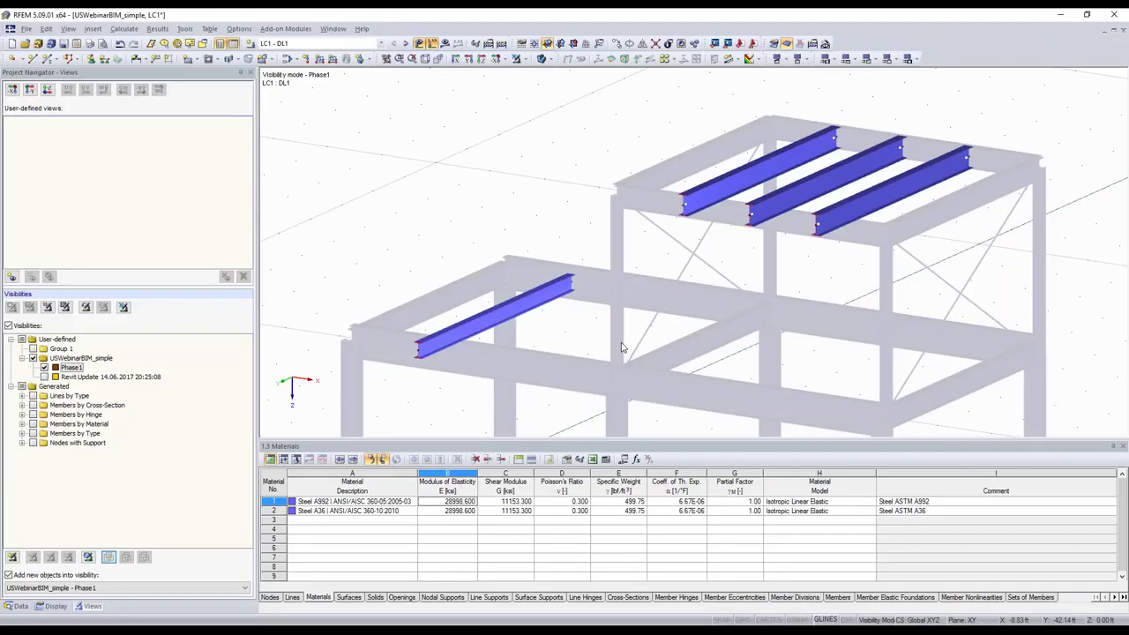
{"action": "scroll", "coordinate": [620, 346], "scroll_direction": "down", "scroll_amount": 2}
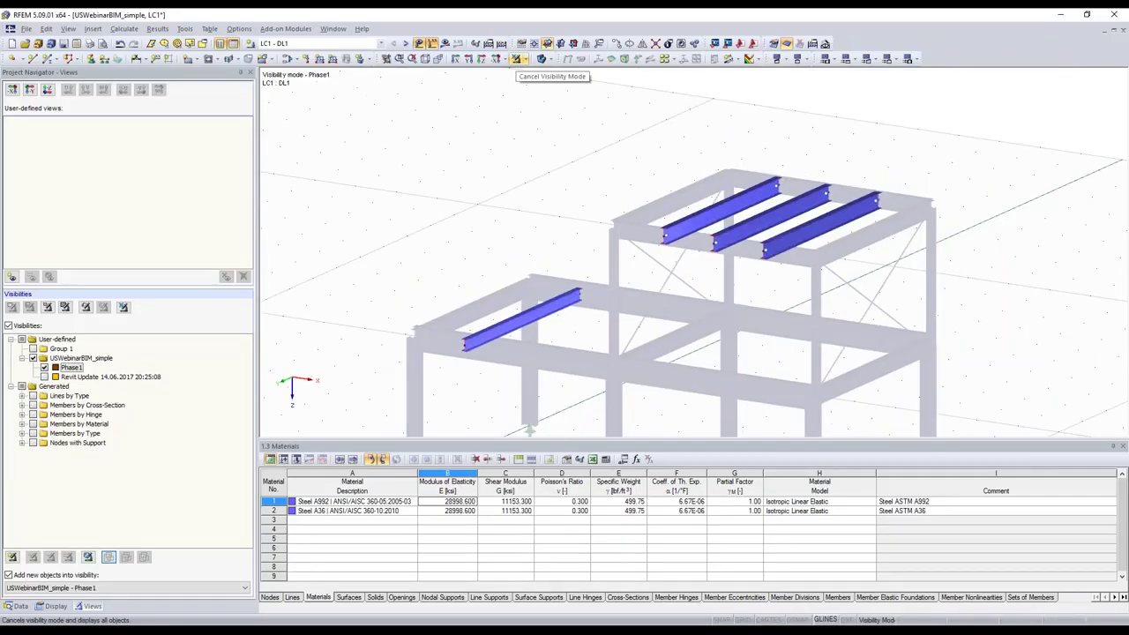
{"action": "left_click", "coordinate": [517, 60]}
{"action": "scroll", "coordinate": [609, 314], "scroll_direction": "down", "scroll_amount": 1}
{"action": "middle_click_drag", "start_coordinate": [609, 314], "coordinate": [491, 297]}
{"action": "left_click", "coordinate": [444, 43]}
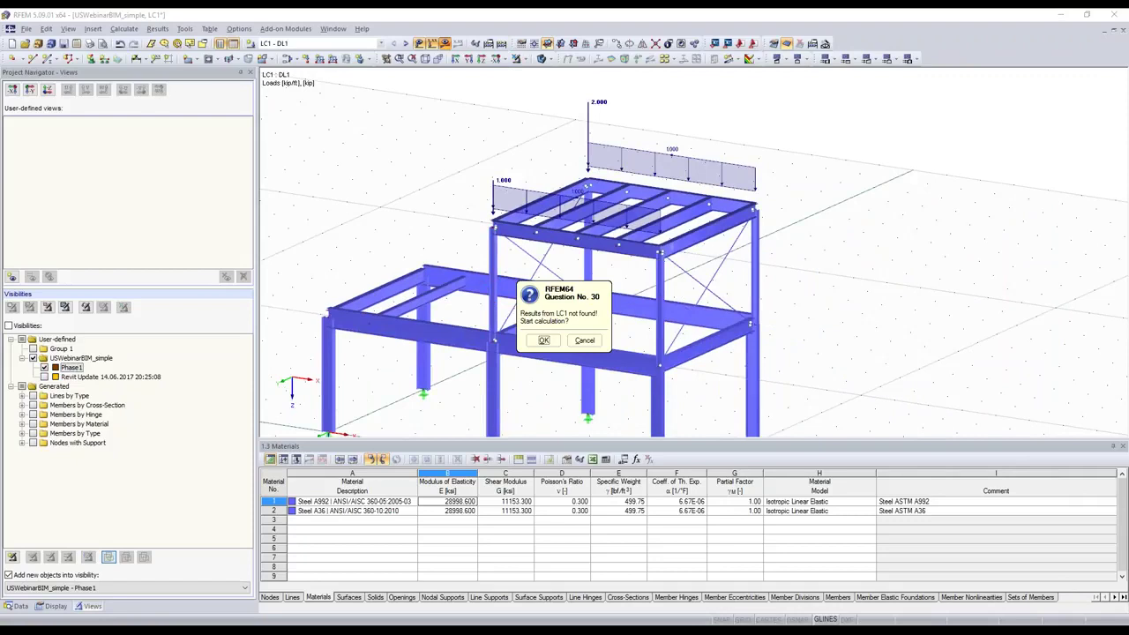
{"action": "left_click", "coordinate": [544, 341]}
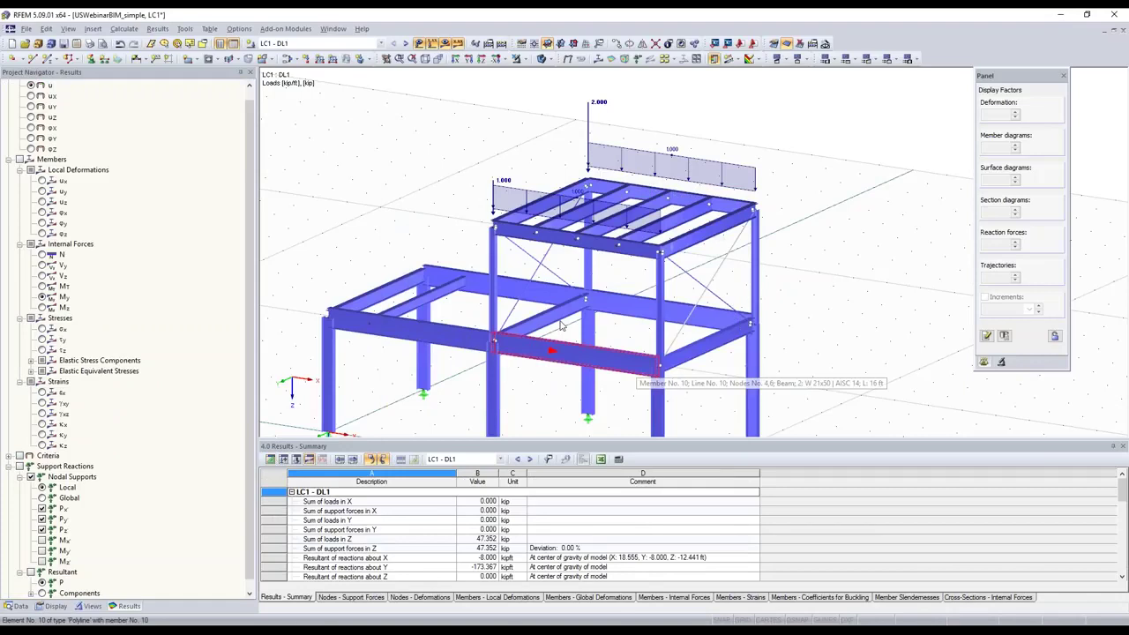
Switch the RFEM model to wireframe display and examine the whole frame with its LC1 loads.
{"action": "scroll", "coordinate": [641, 186], "scroll_direction": "down", "scroll_amount": 2}
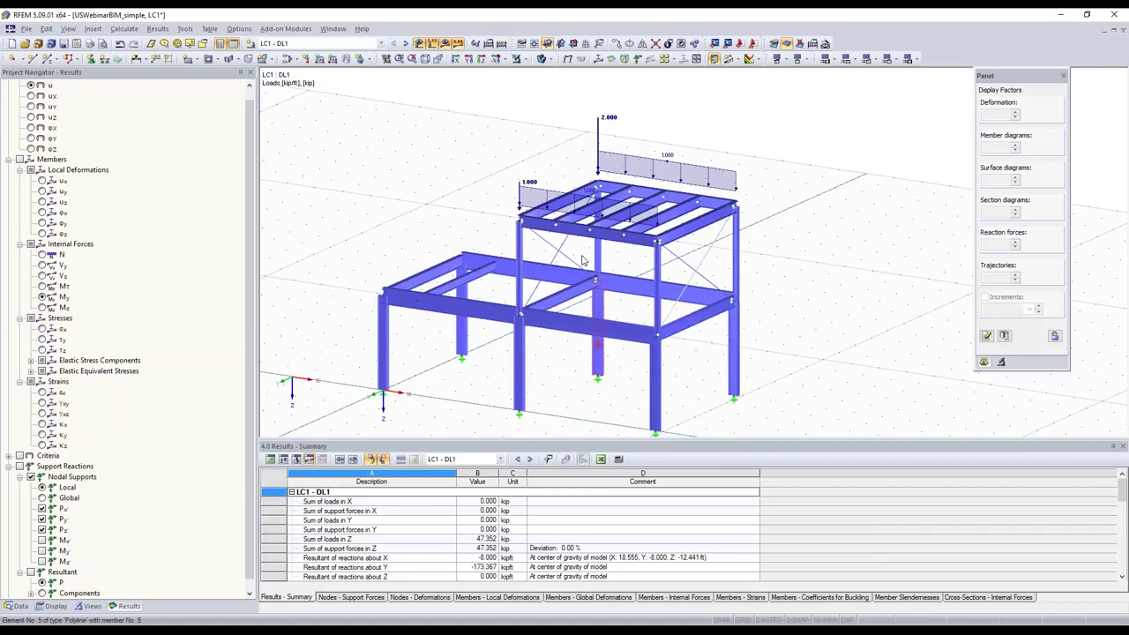
{"action": "left_click", "coordinate": [542, 59]}
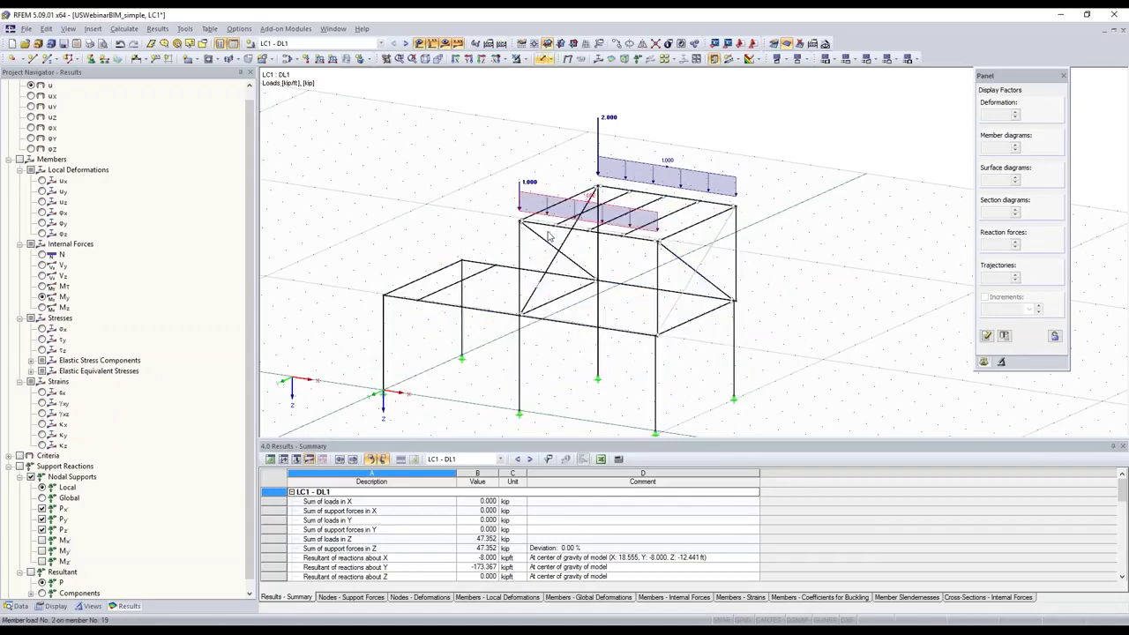
{"action": "scroll", "coordinate": [582, 264], "scroll_direction": "up", "scroll_amount": 2}
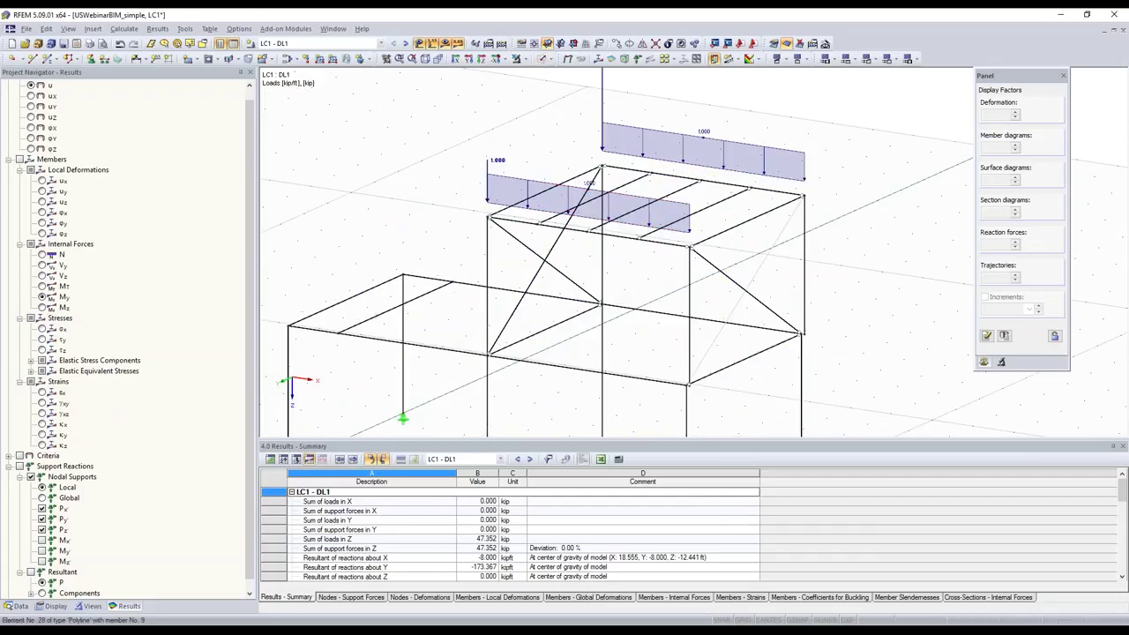
{"action": "scroll", "coordinate": [583, 256], "scroll_direction": "down", "scroll_amount": 2}
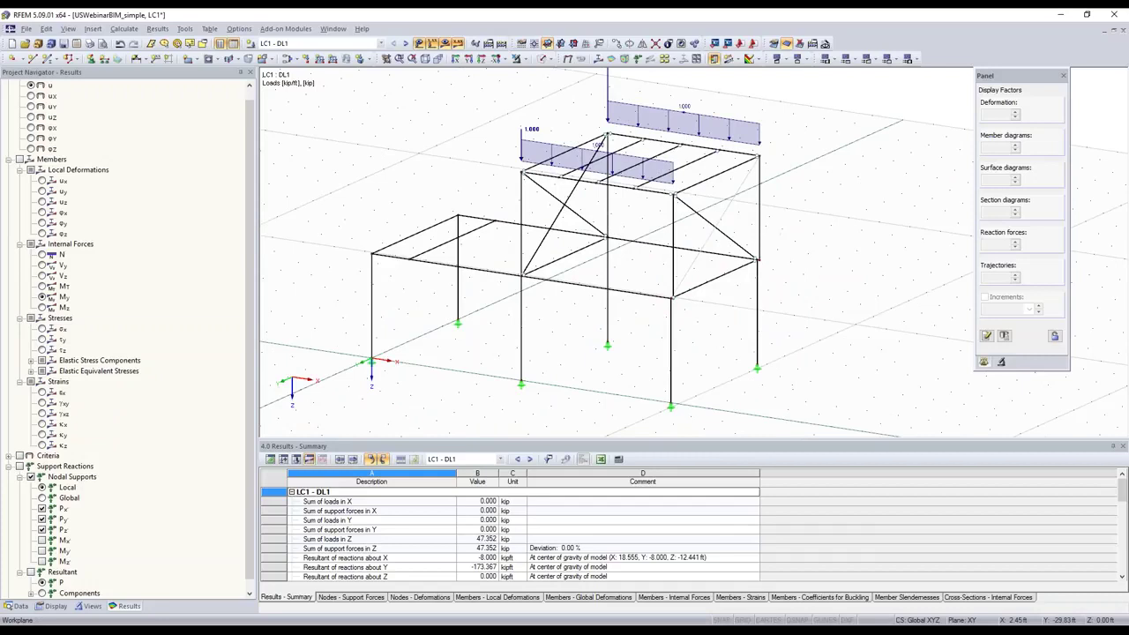
{"action": "scroll", "coordinate": [554, 294], "scroll_direction": "down", "scroll_amount": 1}
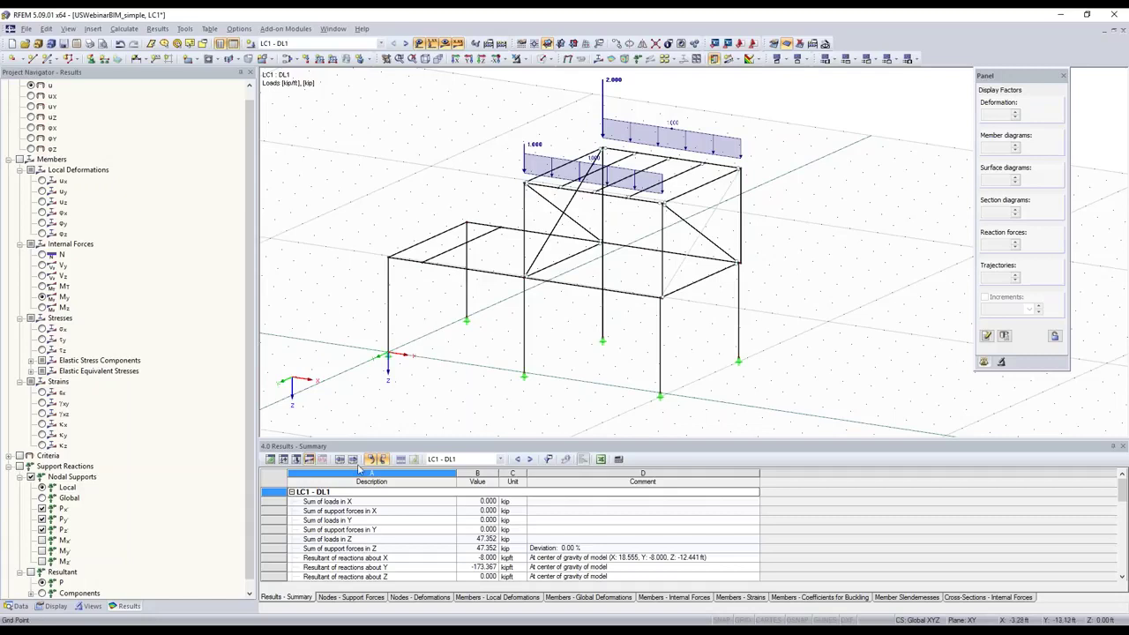
Close USWebinarBIM_simple in RFEM without saving the changes, and close the matching project in Revit.
{"action": "left_click", "coordinate": [1123, 30]}
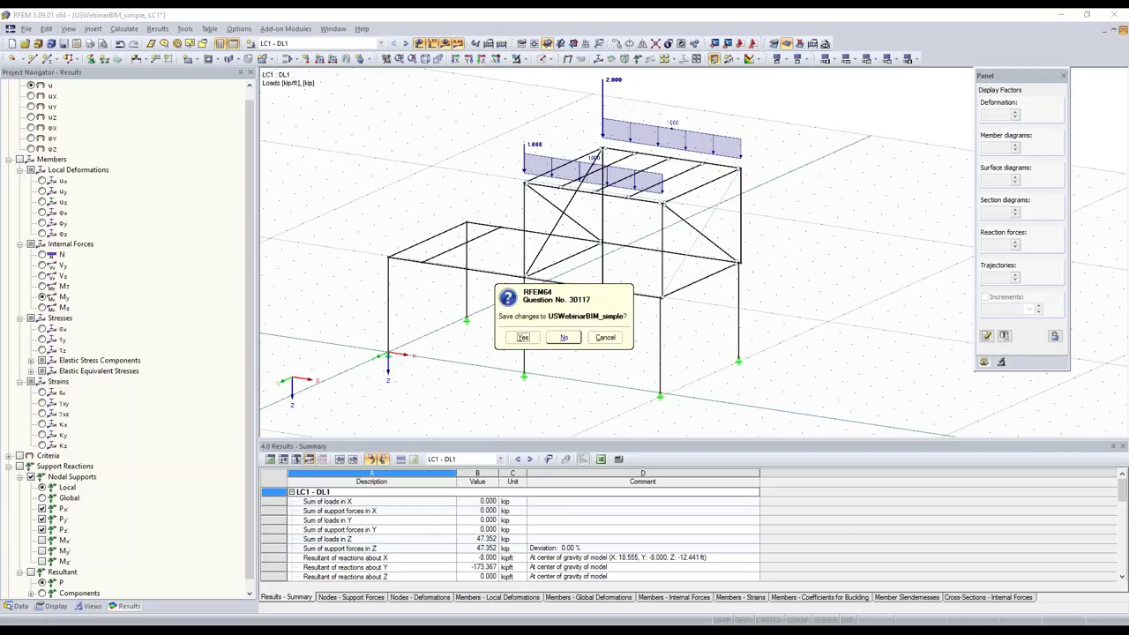
{"action": "left_click", "coordinate": [564, 338]}
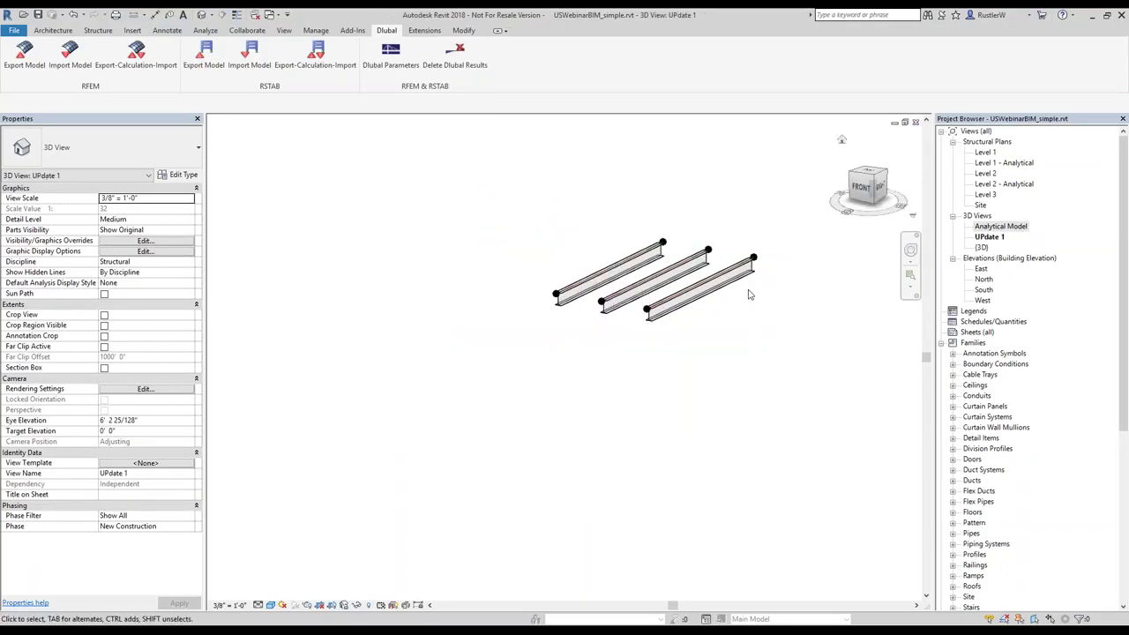
{"action": "left_click", "coordinate": [915, 122]}
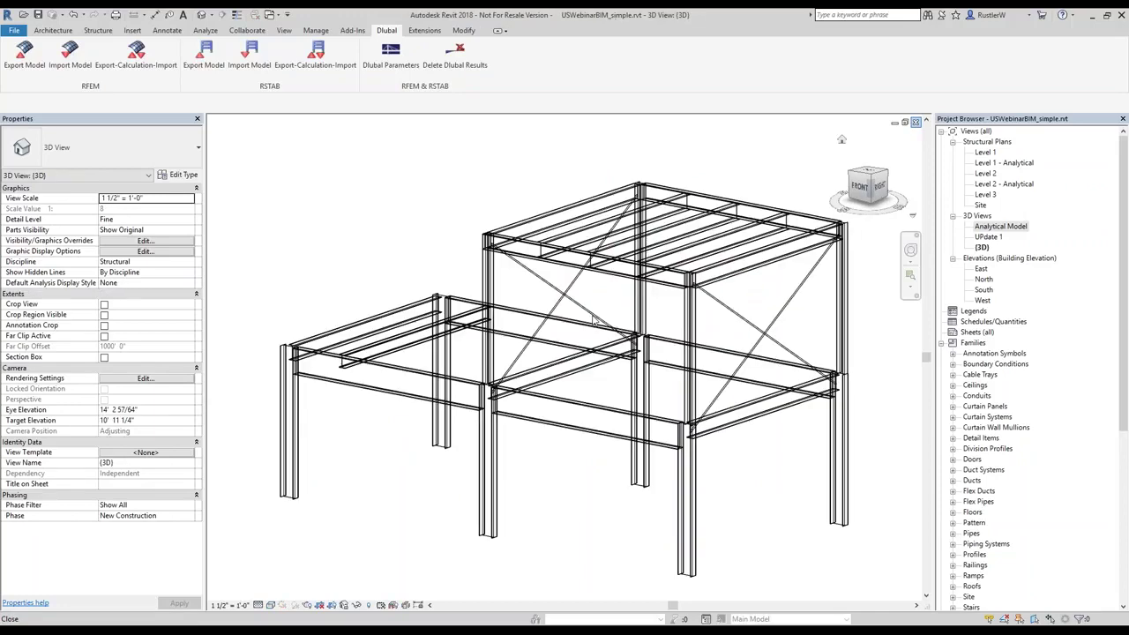
{"action": "left_click", "coordinate": [566, 335]}
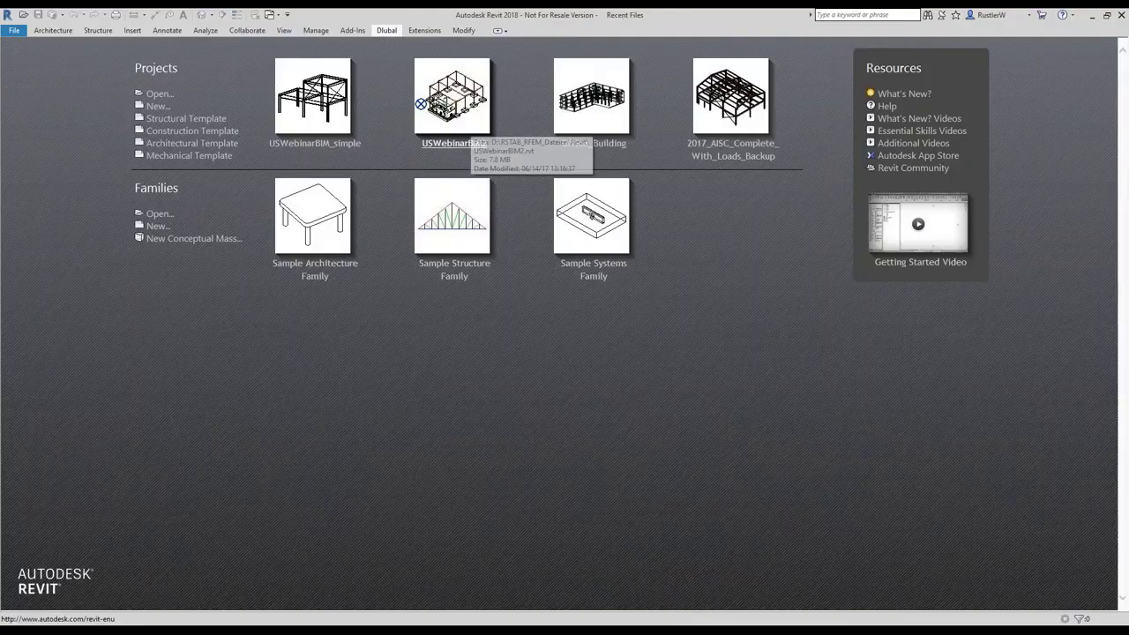
Open the recent Revit project USWebinarBIM2 and examine its steel frame, concrete building part and foundations in the 3D view.
{"action": "left_click", "coordinate": [421, 104]}
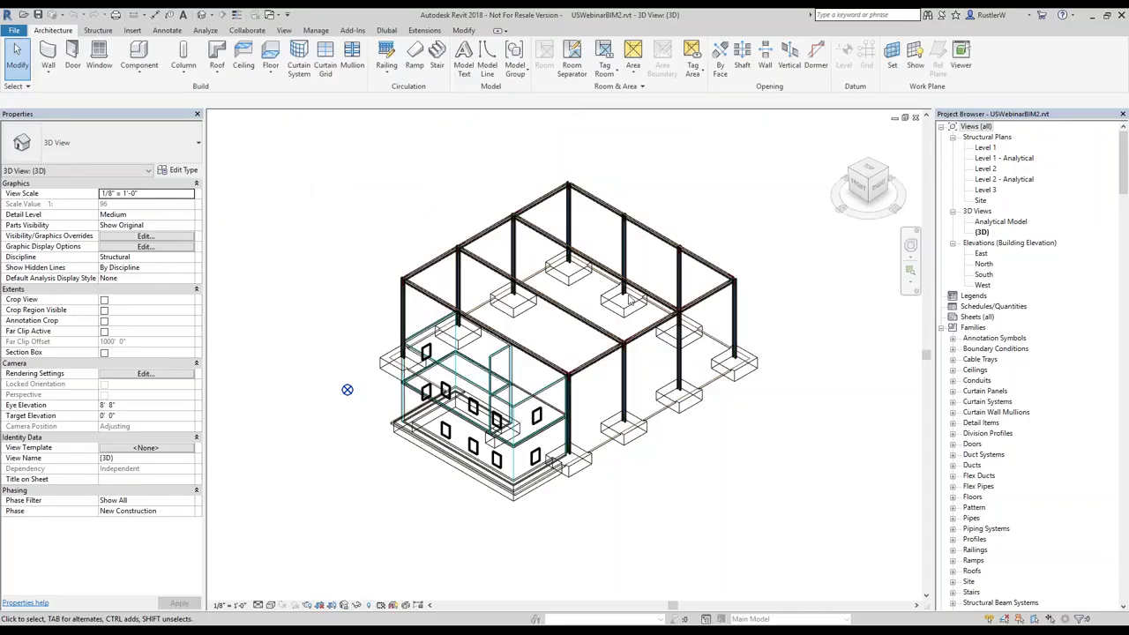
{"action": "mouse_move", "coordinate": [344, 388]}
{"action": "middle_mouse_down", "text": "shift"}
{"action": "mouse_move", "coordinate": [345, 378]}
{"action": "mouse_move", "coordinate": [393, 385]}
{"action": "mouse_move", "coordinate": [345, 378]}
{"action": "middle_mouse_up", "text": "shift"}
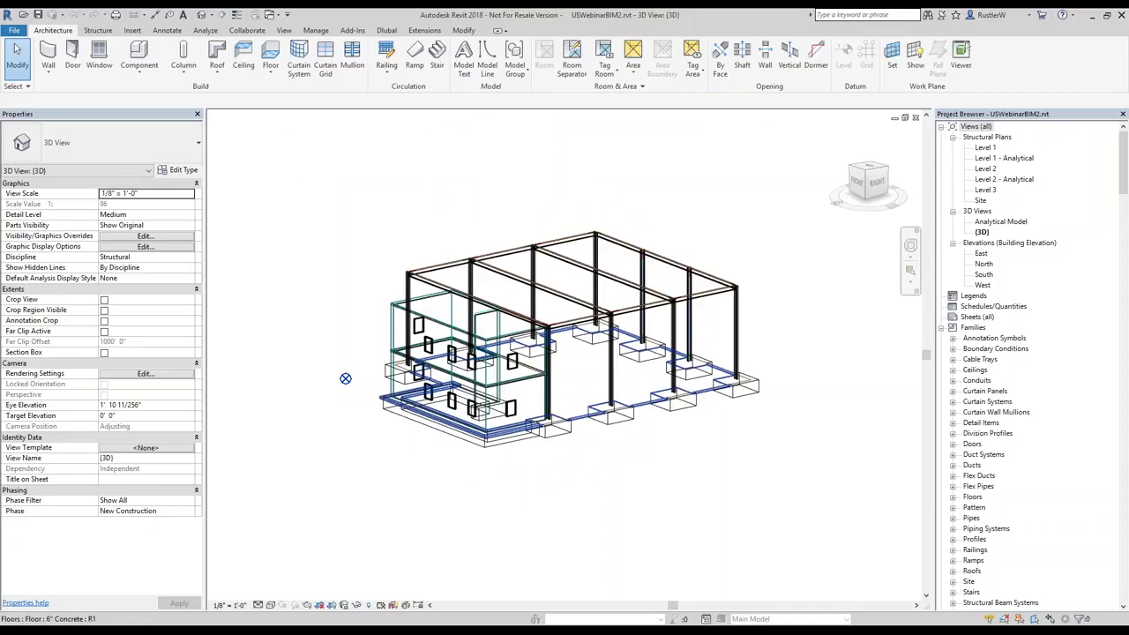
{"action": "scroll", "coordinate": [689, 423], "scroll_direction": "up", "scroll_amount": 3}
{"action": "left_click", "coordinate": [657, 401]}
{"action": "left_click", "coordinate": [645, 453]}
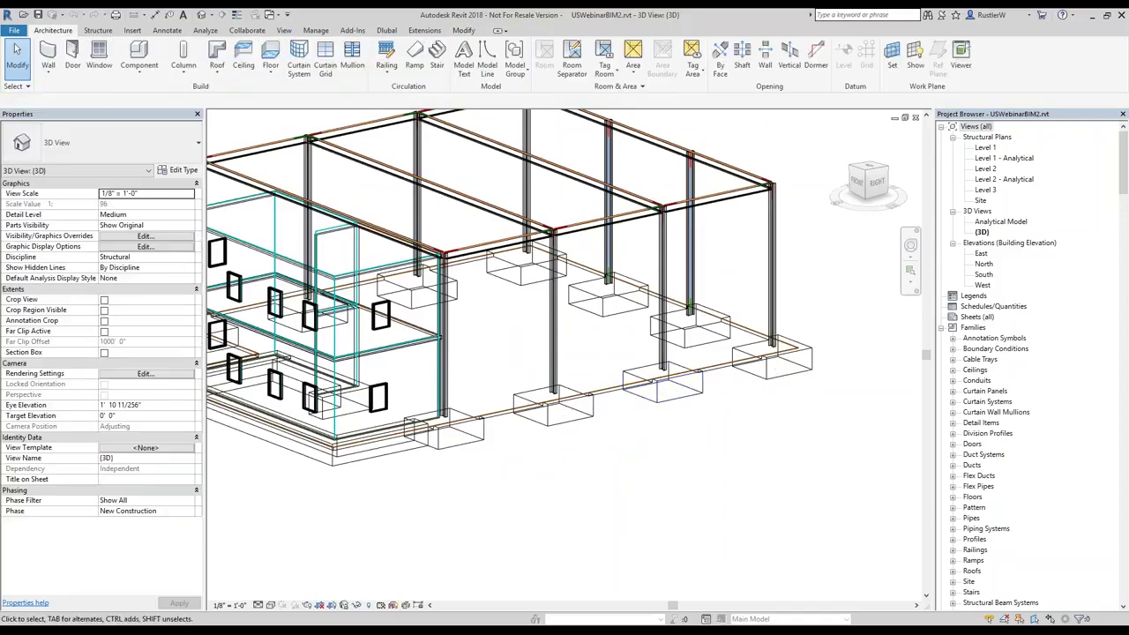
{"action": "scroll", "coordinate": [647, 449], "scroll_direction": "down", "scroll_amount": 3}
{"action": "middle_click_drag", "start_coordinate": [559, 449], "coordinate": [581, 447]}
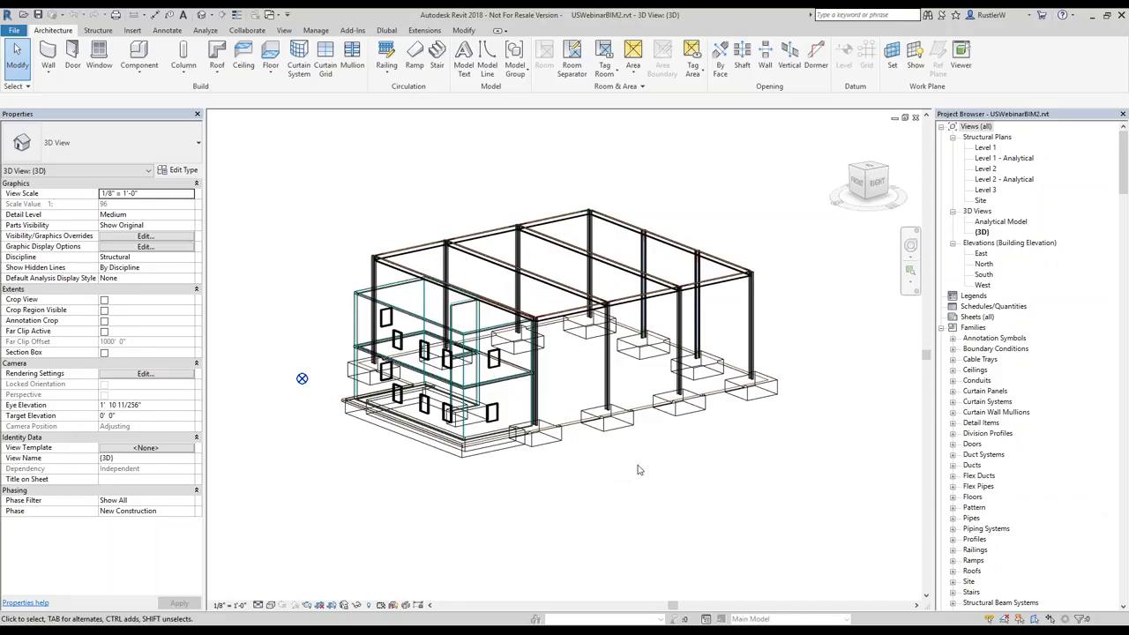
{"action": "scroll", "coordinate": [639, 469], "scroll_direction": "up", "scroll_amount": 2}
{"action": "middle_click_drag", "start_coordinate": [630, 274], "coordinate": [629, 251], "text": "ctrl"}
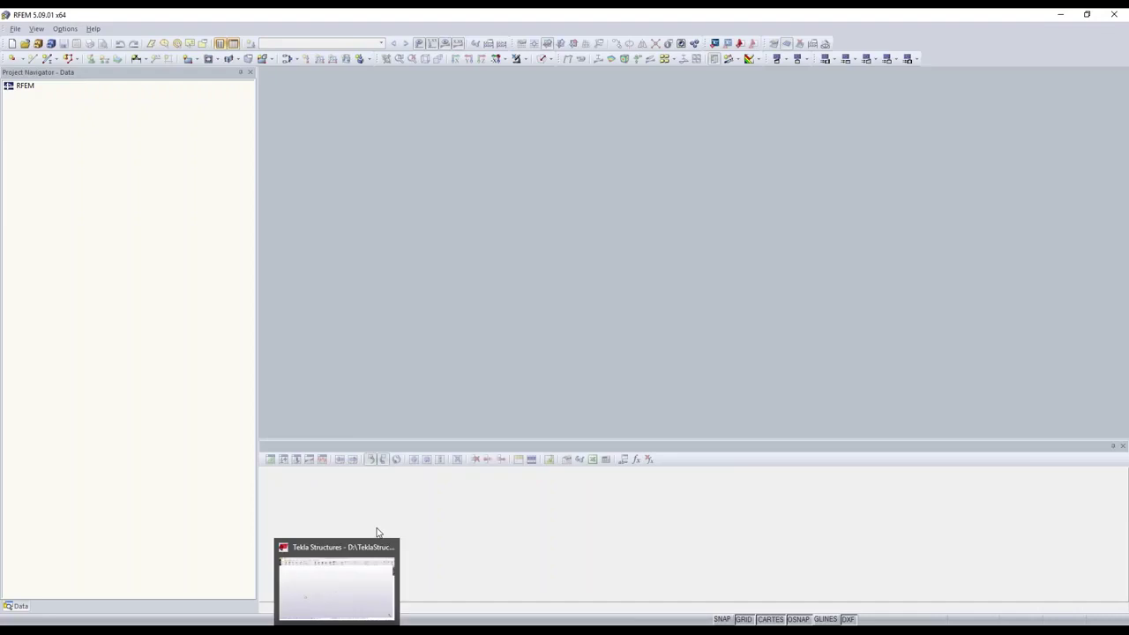
Export the Revit model to RFEM as a new structure, converting isolated and wall foundations to surfaces with elastic foundation.
{"action": "left_click", "coordinate": [376, 538]}
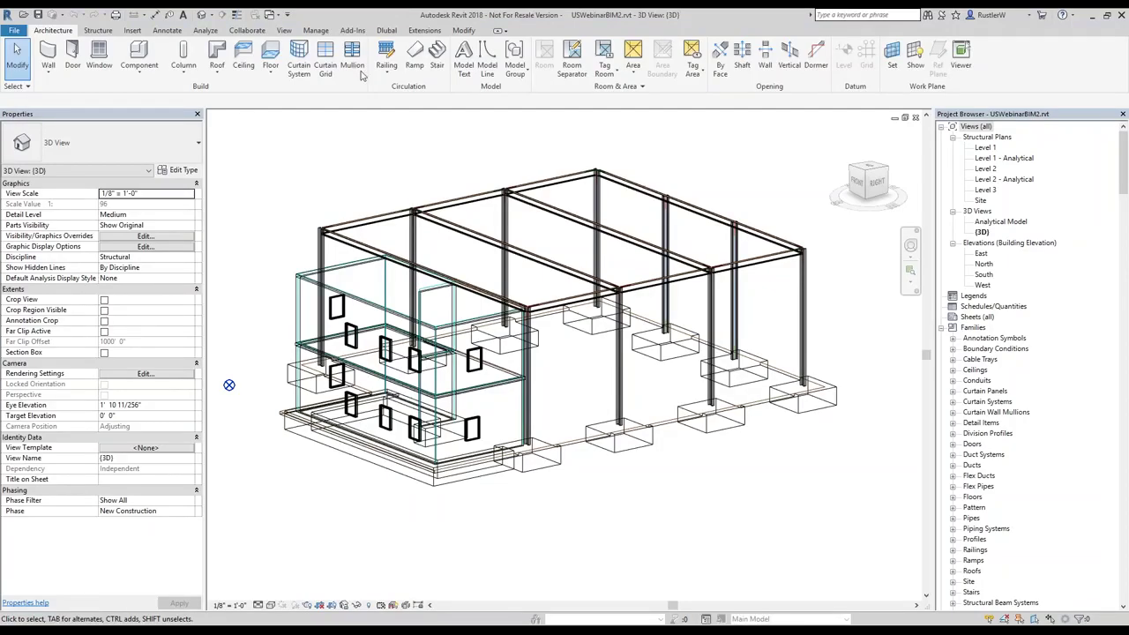
{"action": "left_click", "coordinate": [386, 30]}
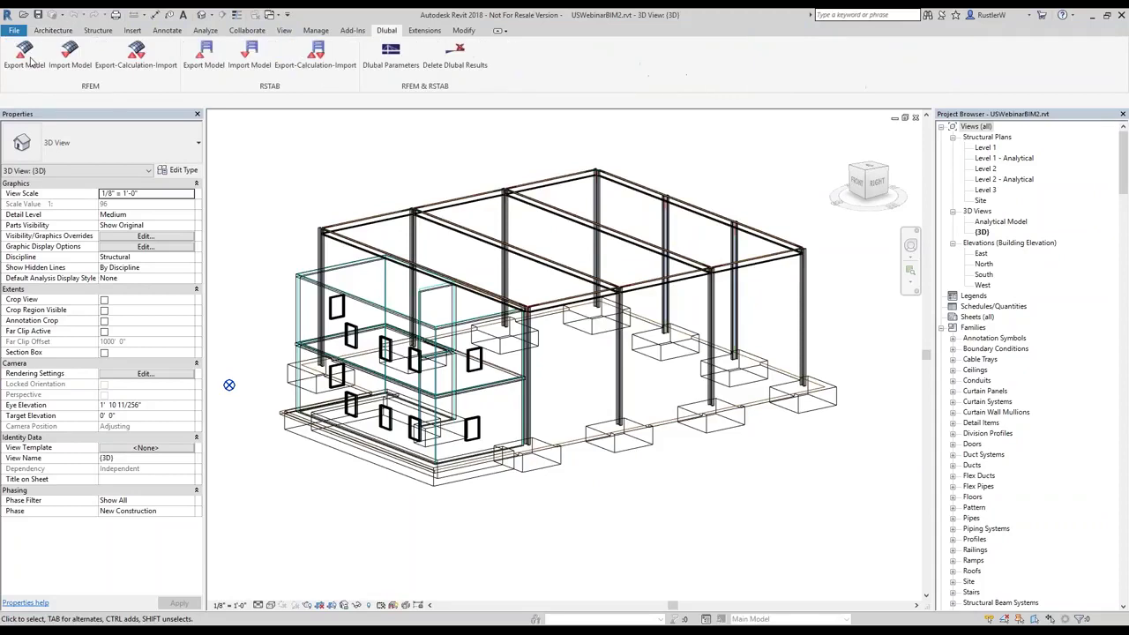
{"action": "left_click", "coordinate": [26, 57]}
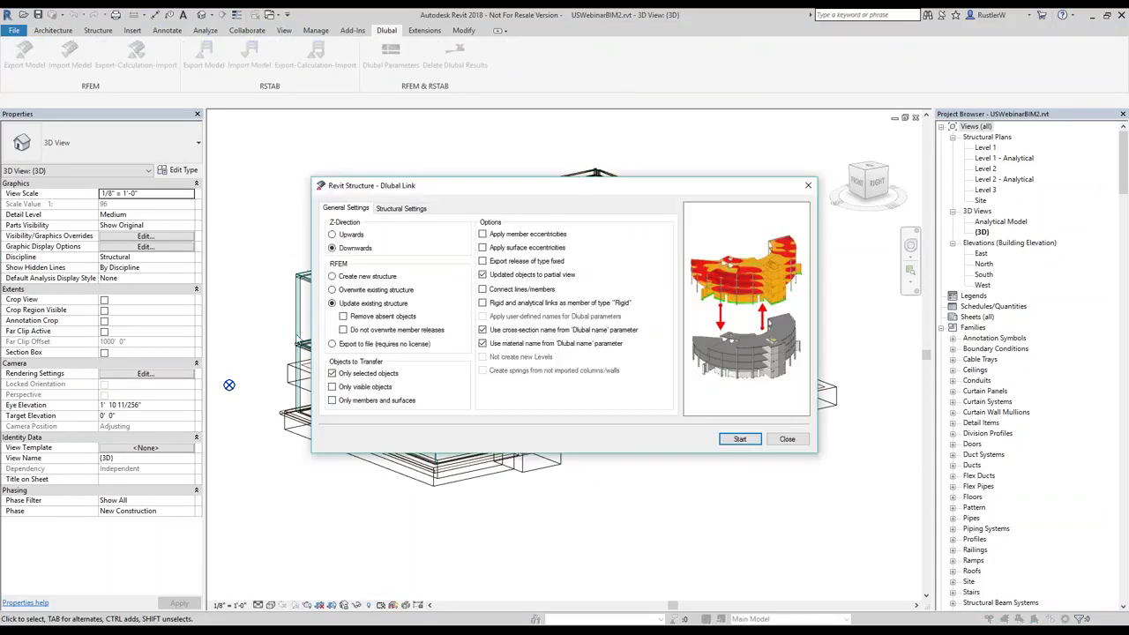
{"action": "left_click", "coordinate": [333, 277]}
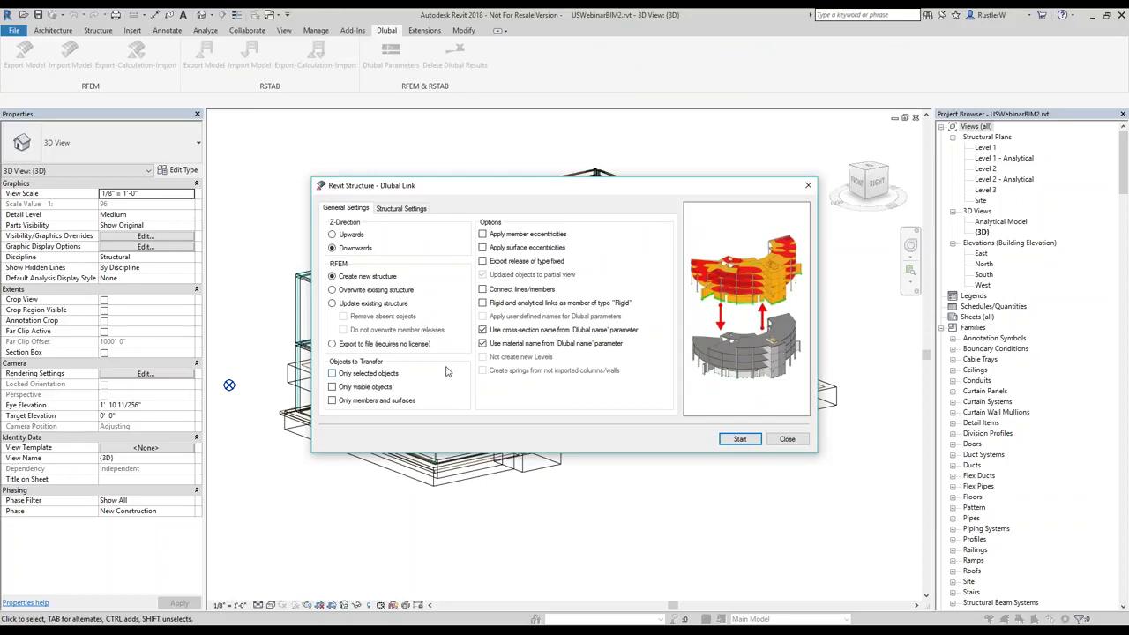
{"action": "left_click", "coordinate": [401, 209]}
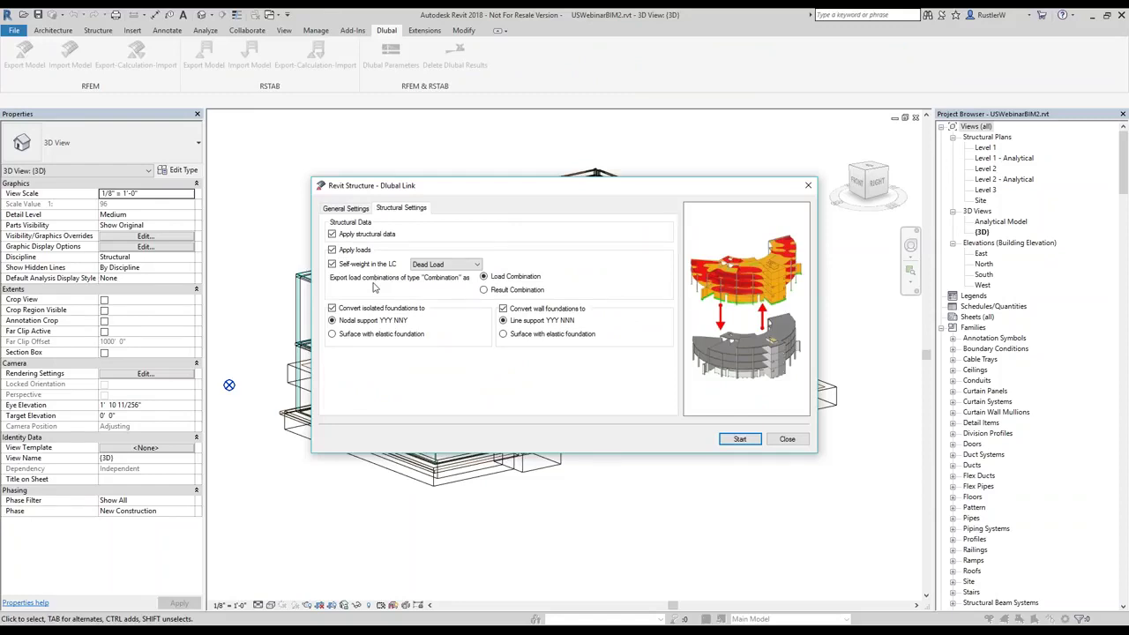
{"action": "left_click", "coordinate": [332, 336]}
{"action": "left_click", "coordinate": [554, 334]}
{"action": "left_click", "coordinate": [739, 439]}
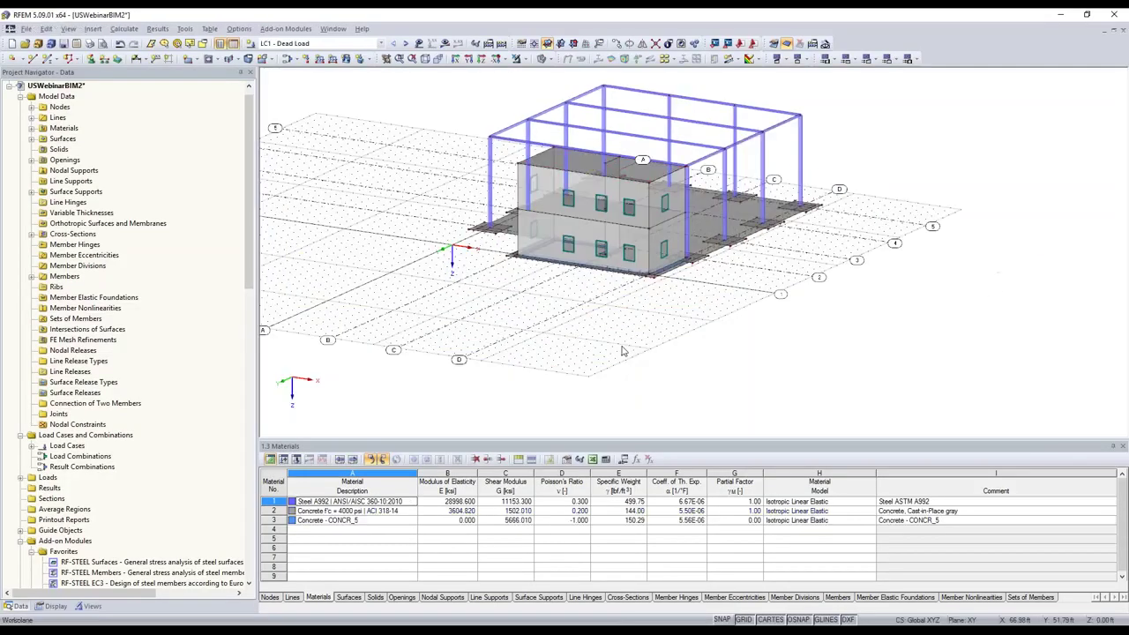
Examine the exported footings in RFEM up close and check the material and thickness of the corner column's footing surface.
{"action": "scroll", "coordinate": [621, 350], "scroll_direction": "up", "scroll_amount": 3}
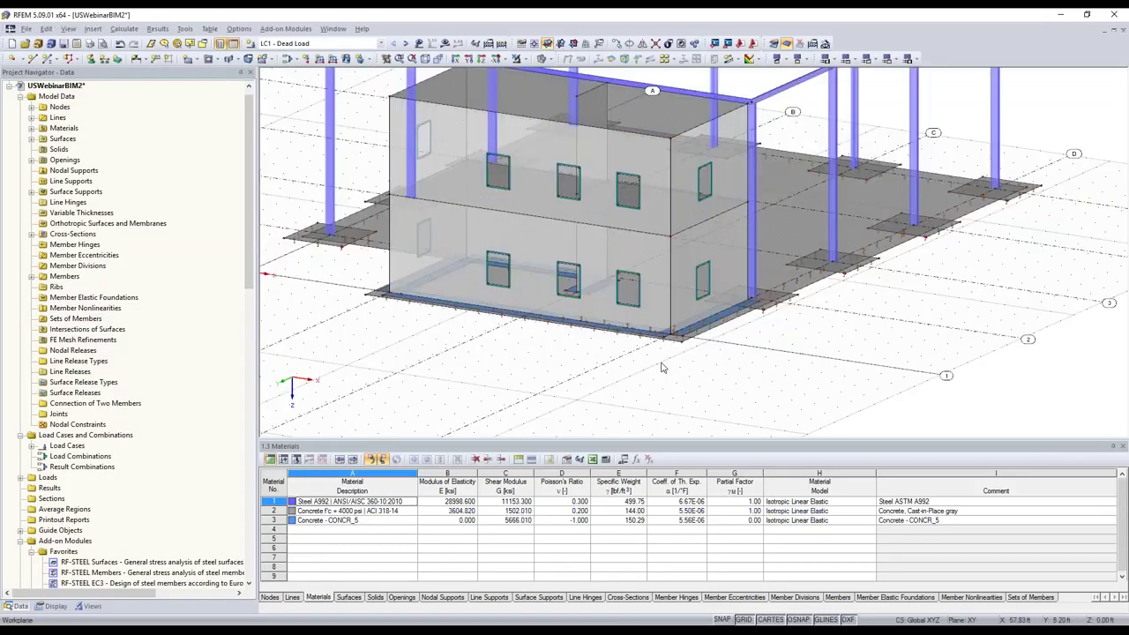
{"action": "scroll", "coordinate": [662, 368], "scroll_direction": "down", "scroll_amount": 2}
{"action": "scroll", "coordinate": [408, 247], "scroll_direction": "up", "scroll_amount": 3}
{"action": "scroll", "coordinate": [410, 247], "scroll_direction": "up", "scroll_amount": 2}
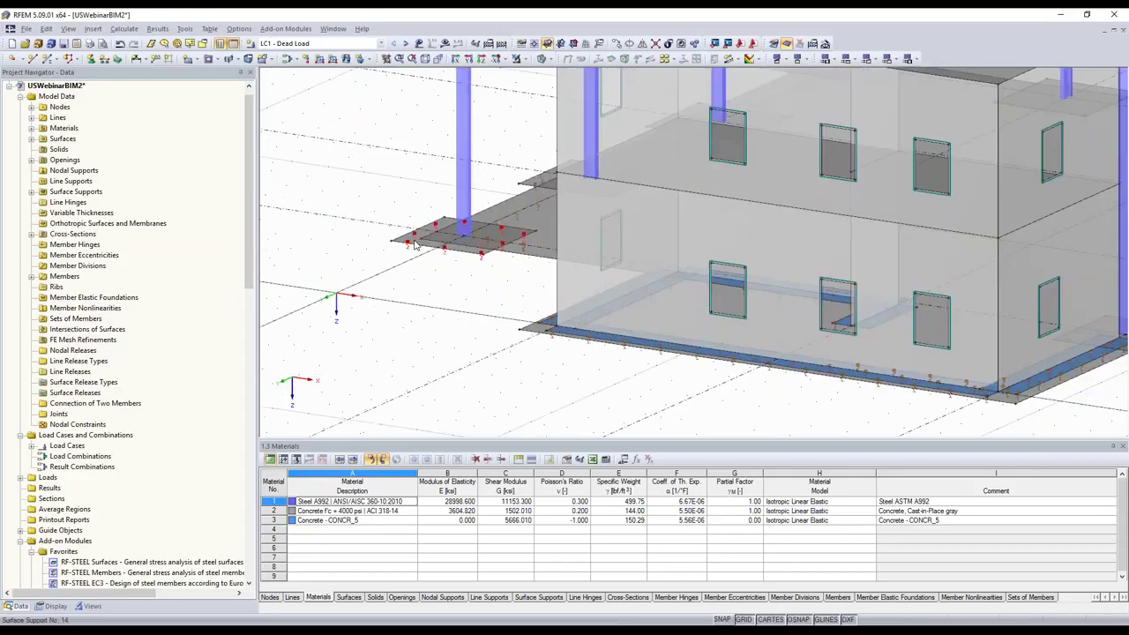
{"action": "scroll", "coordinate": [415, 246], "scroll_direction": "up", "scroll_amount": 3}
{"action": "scroll", "coordinate": [420, 248], "scroll_direction": "up", "scroll_amount": 1}
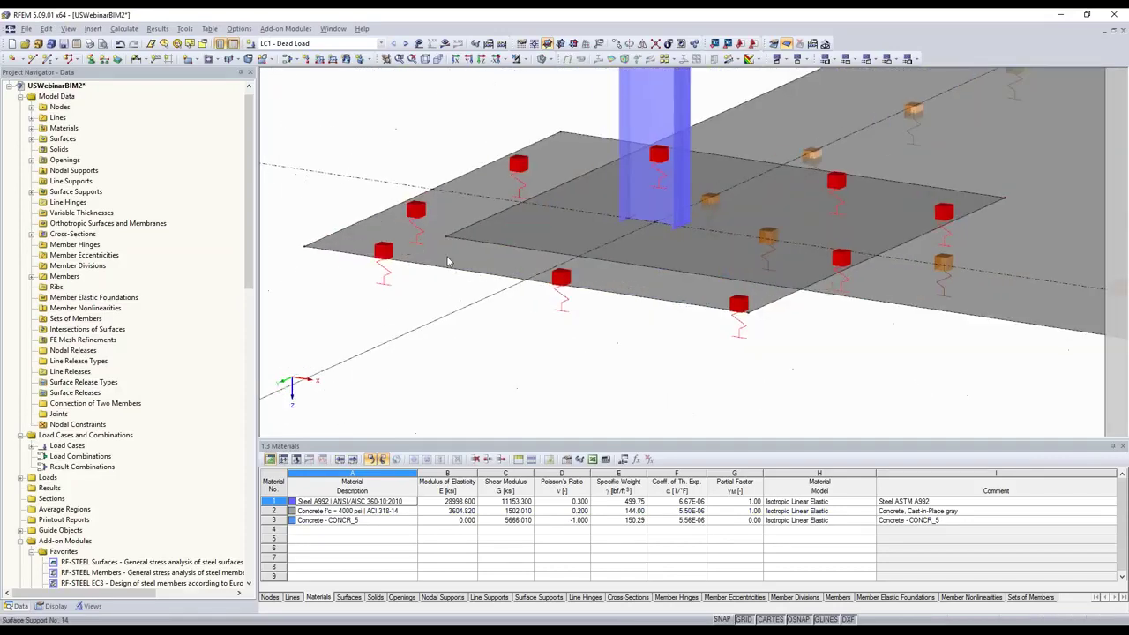
{"action": "double_click", "coordinate": [448, 262]}
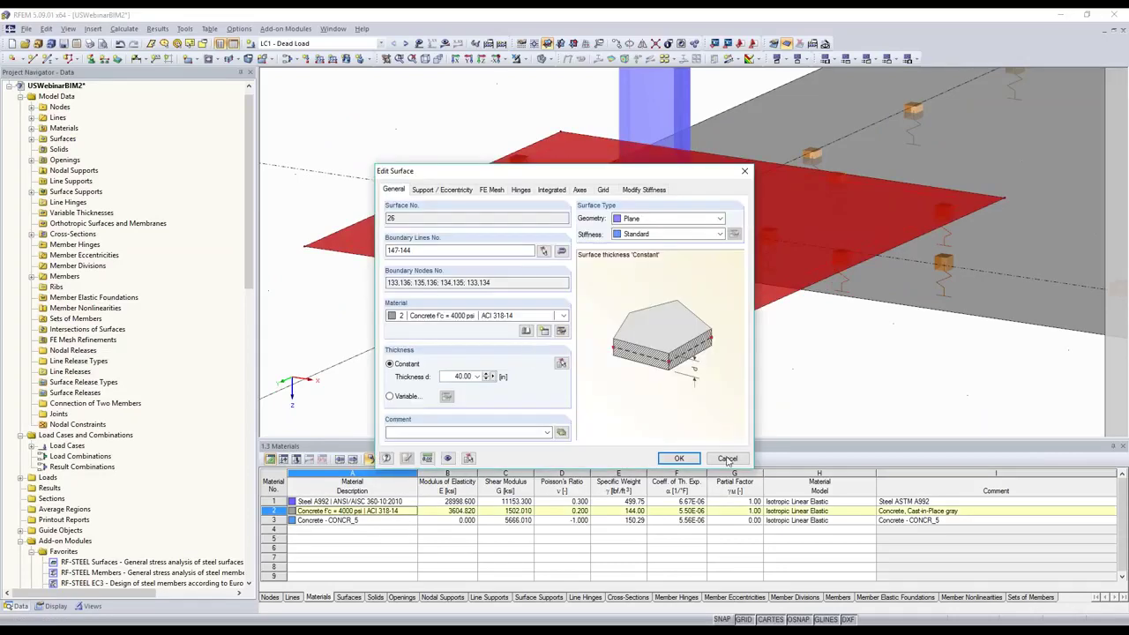
{"action": "key", "text": "Escape"}
Check the support type and spring constants assigned to the corner footing surface, leaving the settings as they are.
{"action": "double_click", "coordinate": [440, 277]}
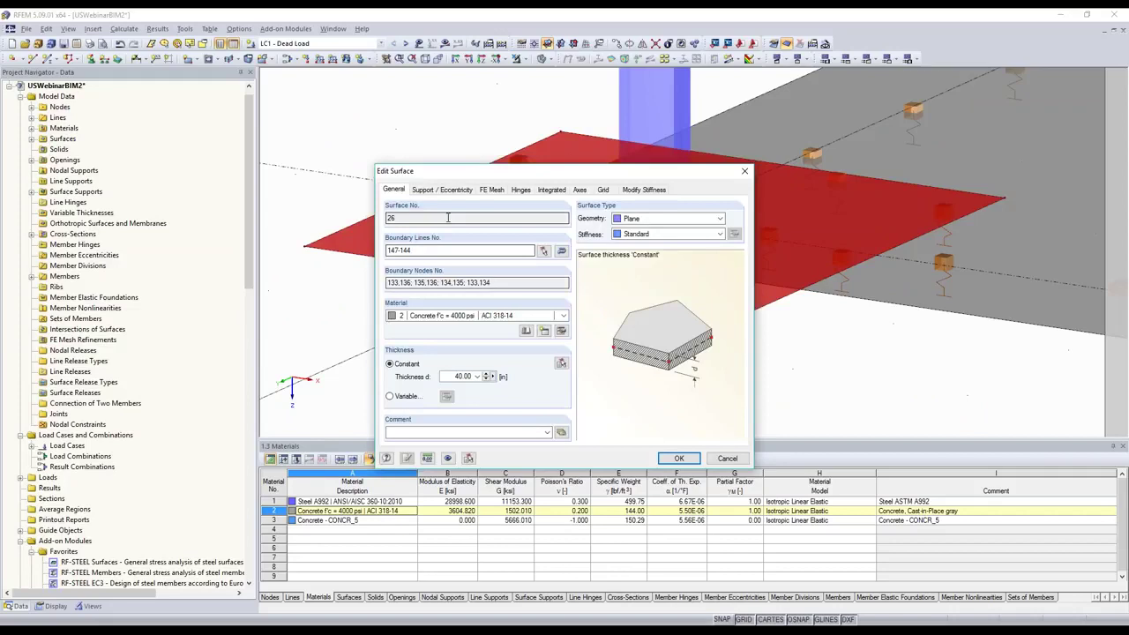
{"action": "left_click", "coordinate": [442, 190]}
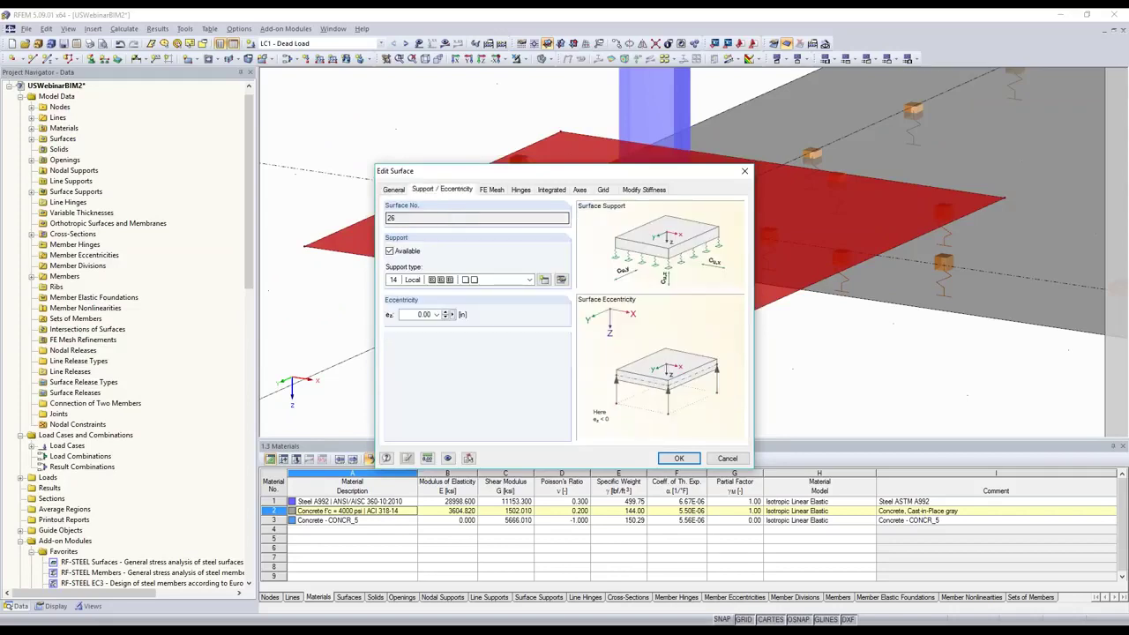
{"action": "left_click", "coordinate": [560, 280]}
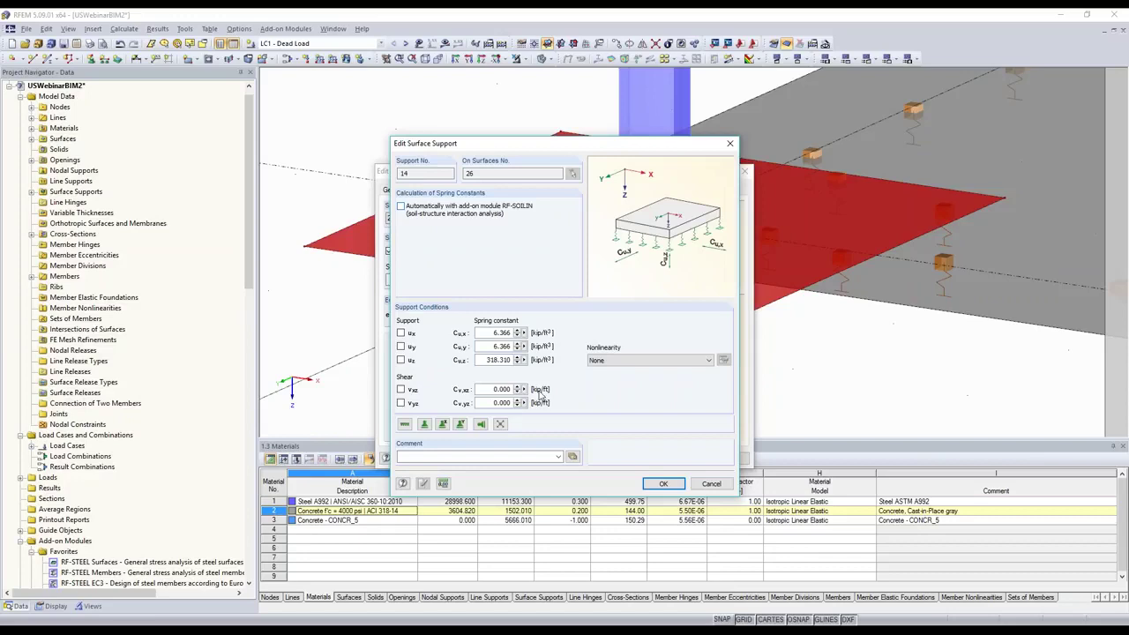
{"action": "left_click", "coordinate": [716, 483]}
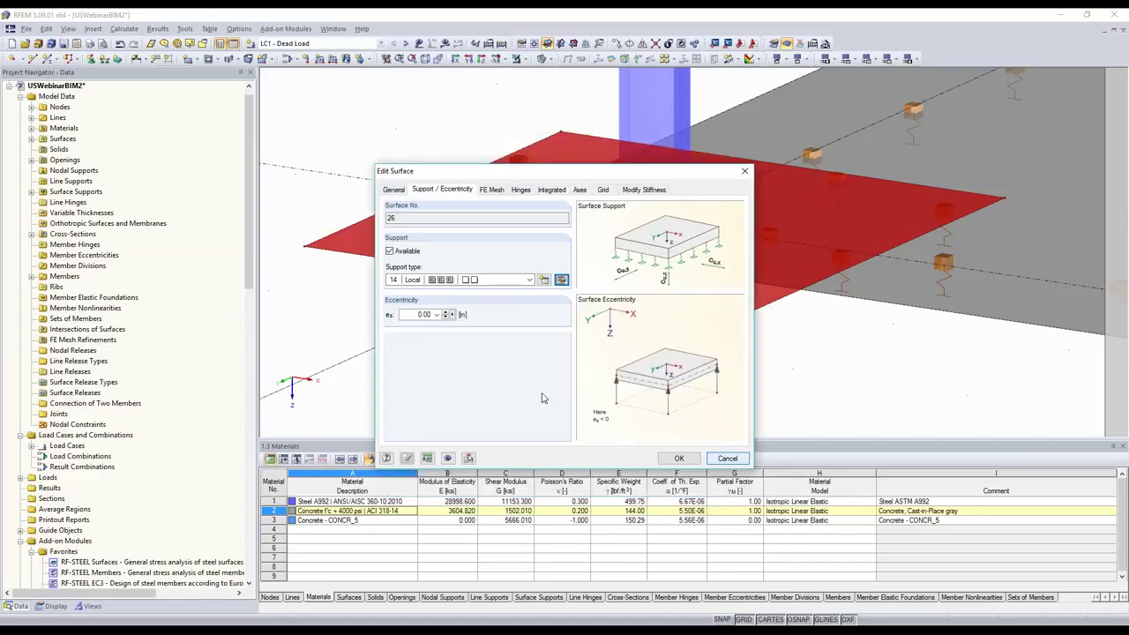
{"action": "left_click", "coordinate": [728, 458]}
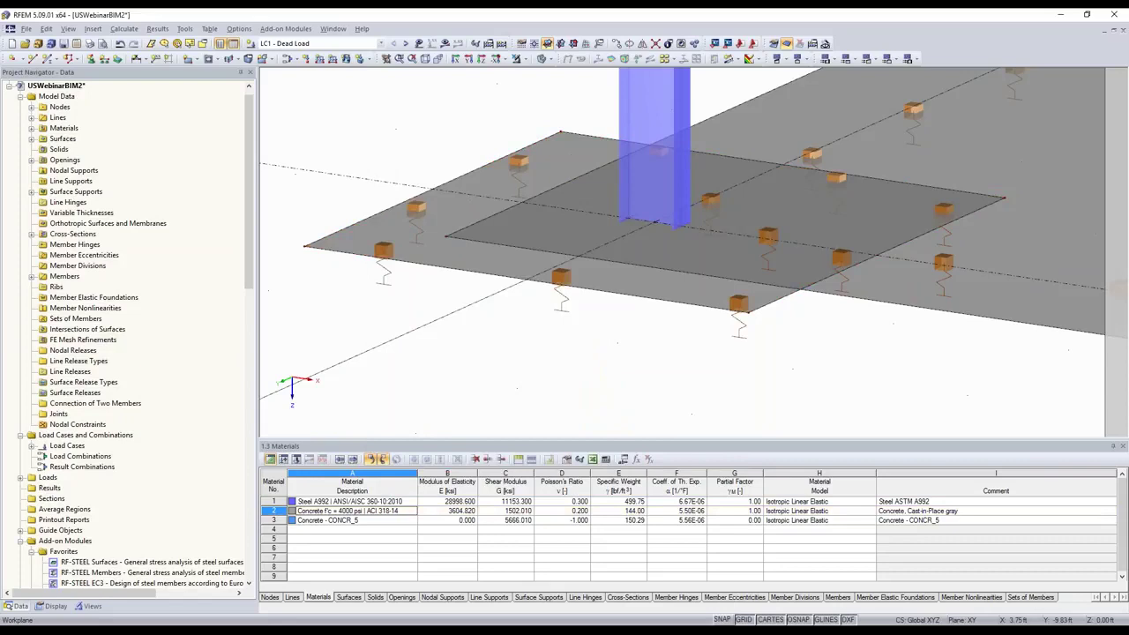
From Revit, update the existing RFEM structure with isolated foundations as nodal supports YYY NNY and wall foundations as line supports YYY NNN.
{"action": "scroll", "coordinate": [289, 310], "scroll_direction": "down", "scroll_amount": 5}
{"action": "scroll", "coordinate": [289, 310], "scroll_direction": "down", "scroll_amount": 5}
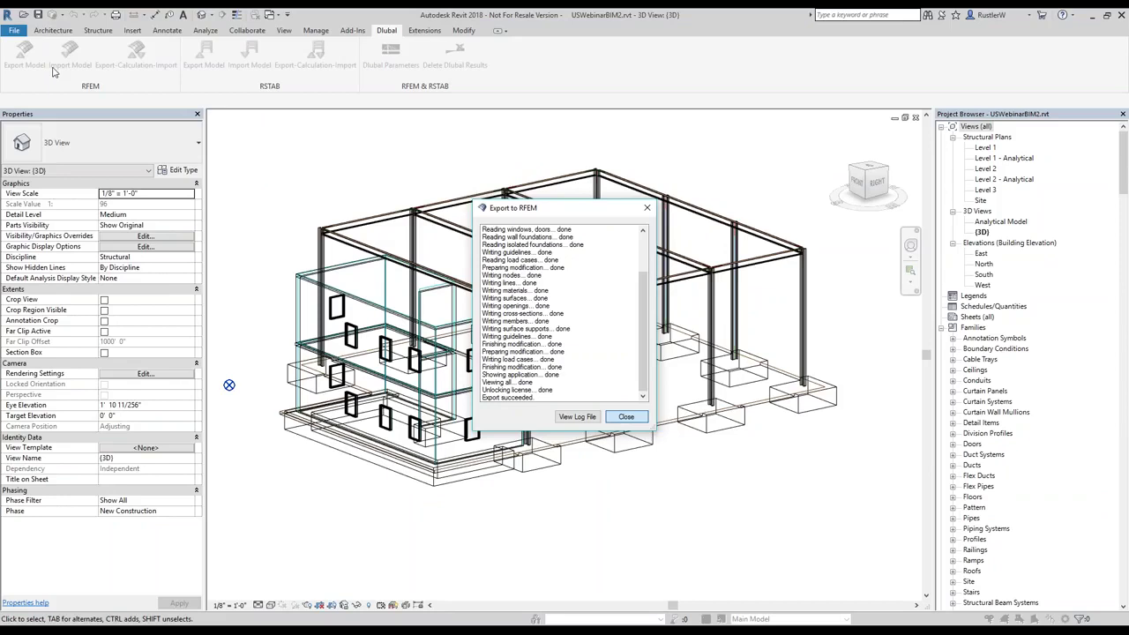
{"action": "left_click", "coordinate": [56, 67]}
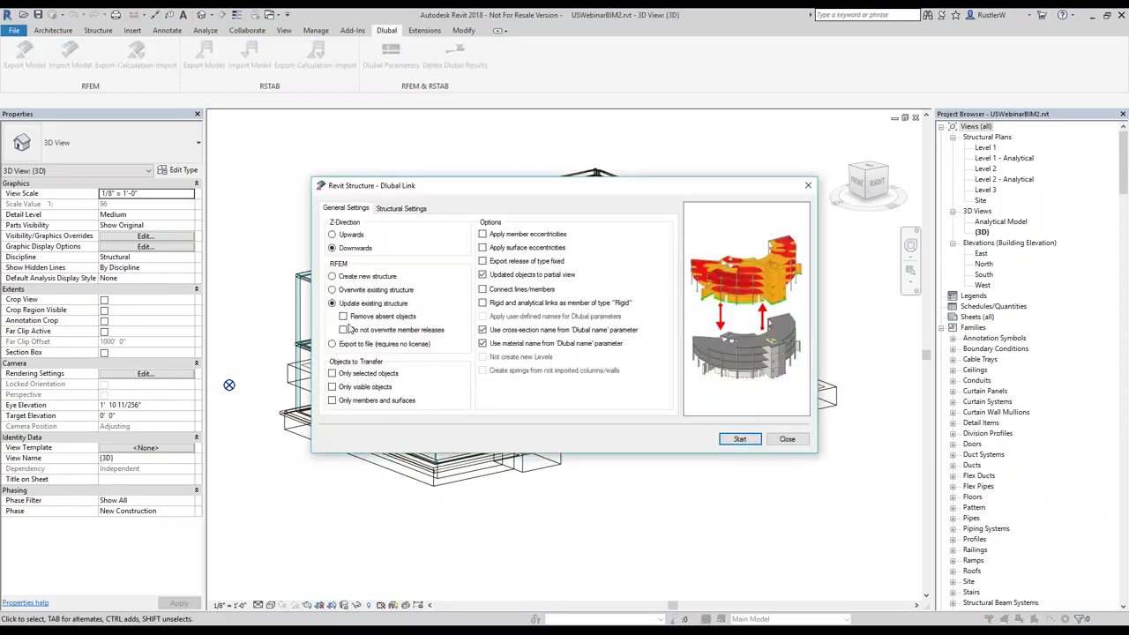
{"action": "left_click", "coordinate": [401, 209]}
{"action": "left_click", "coordinate": [348, 321]}
{"action": "left_click", "coordinate": [503, 322]}
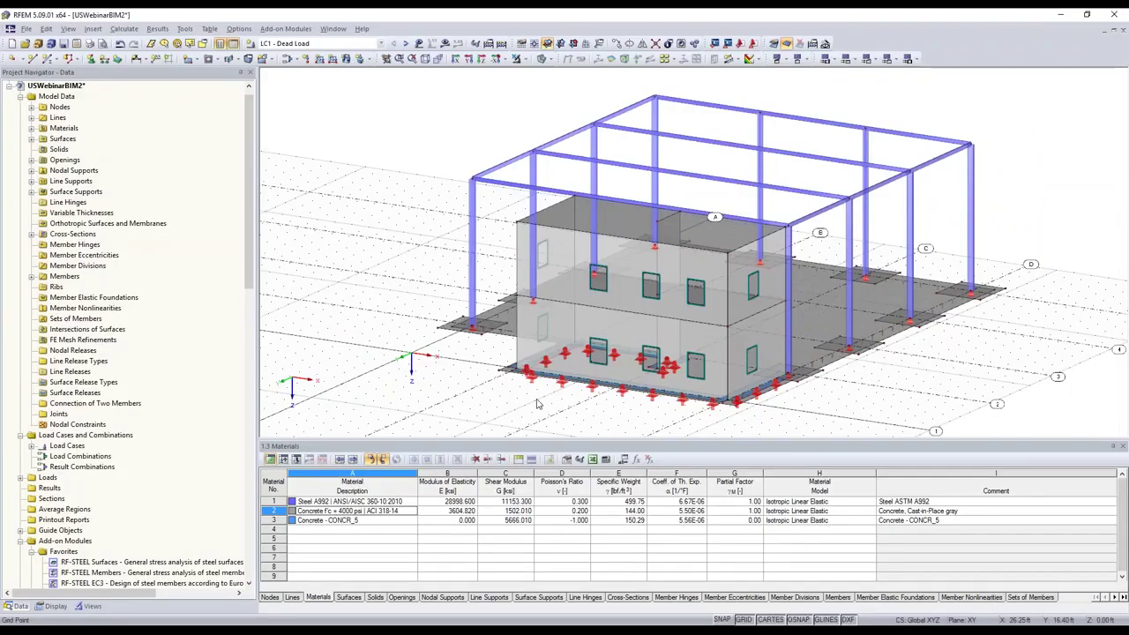
Clear the selection in RFEM and inspect the supports beneath the columns and walls.
{"action": "left_click", "coordinate": [860, 367]}
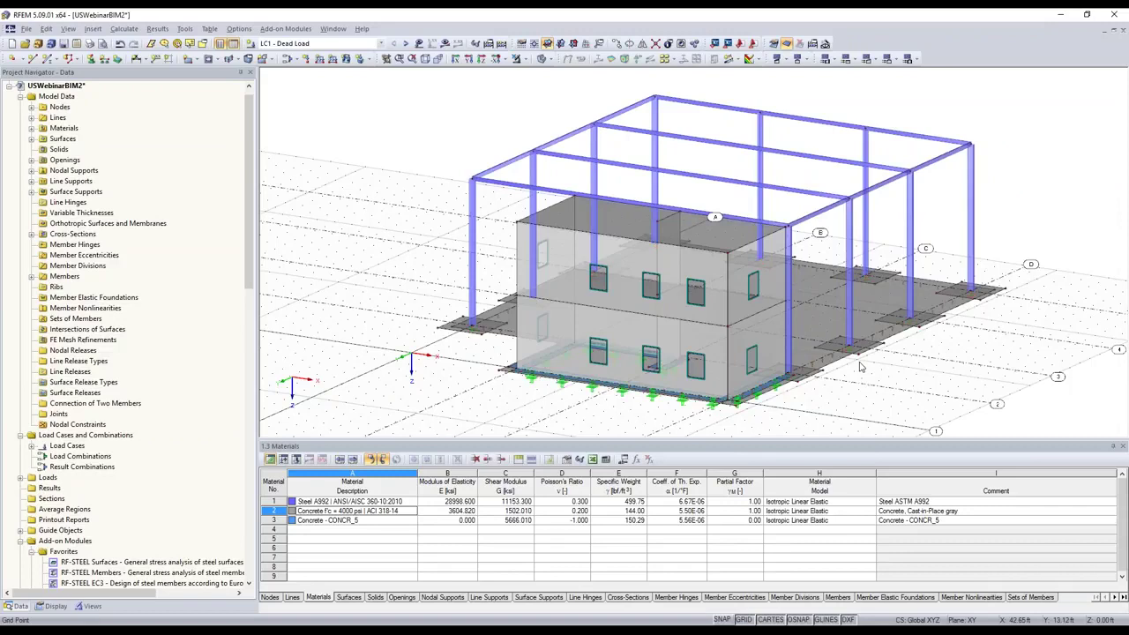
{"action": "scroll", "coordinate": [758, 386], "scroll_direction": "up", "scroll_amount": 3}
{"action": "scroll", "coordinate": [547, 424], "scroll_direction": "down", "scroll_amount": 3}
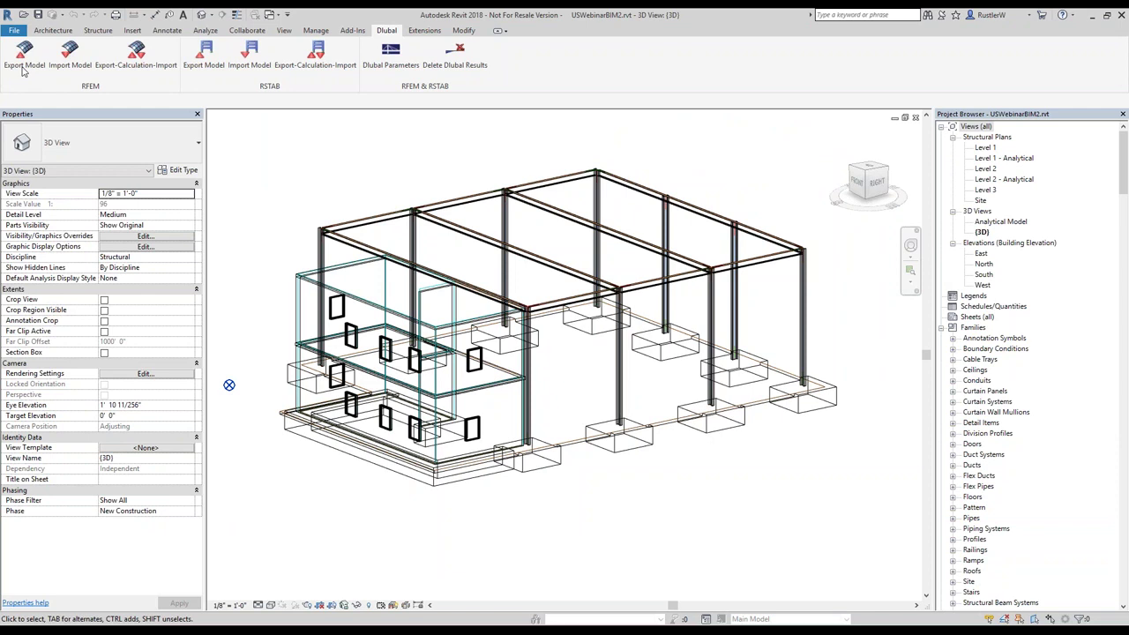
Update the existing RFEM structure from Revit with the option to remove absent objects.
{"action": "left_click", "coordinate": [388, 319]}
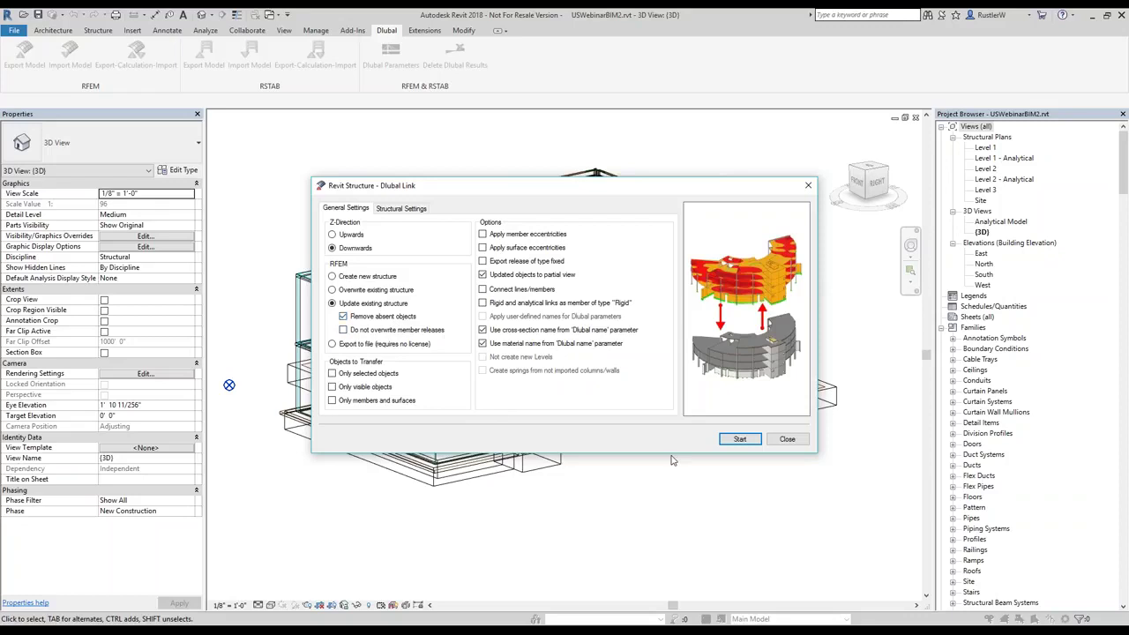
{"action": "key", "text": "Return"}
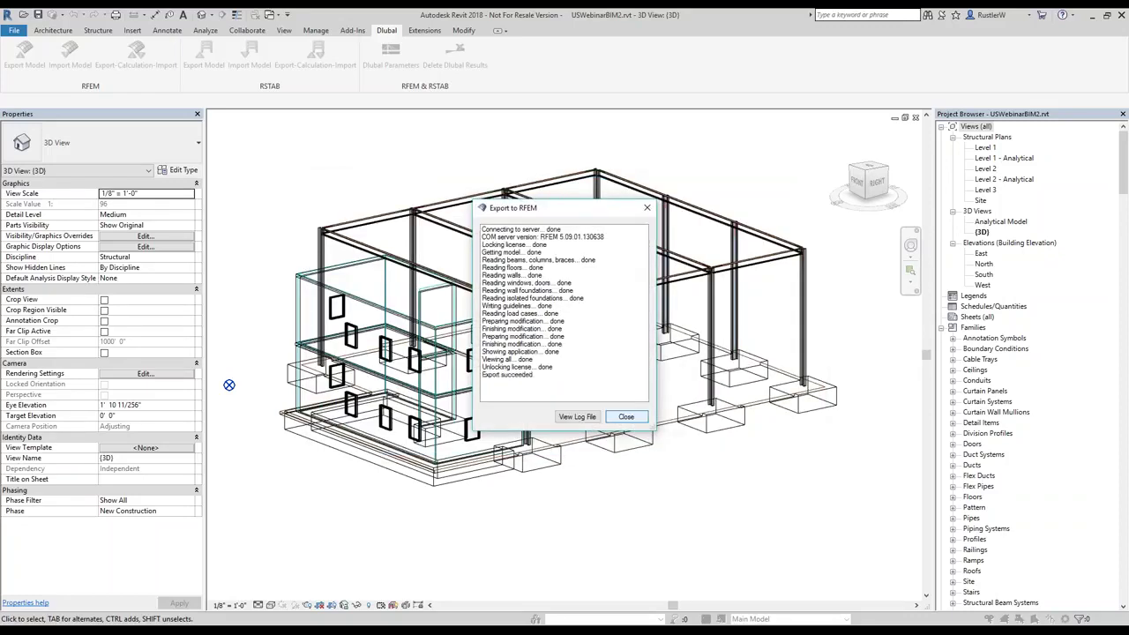
{"action": "left_click", "coordinate": [625, 416]}
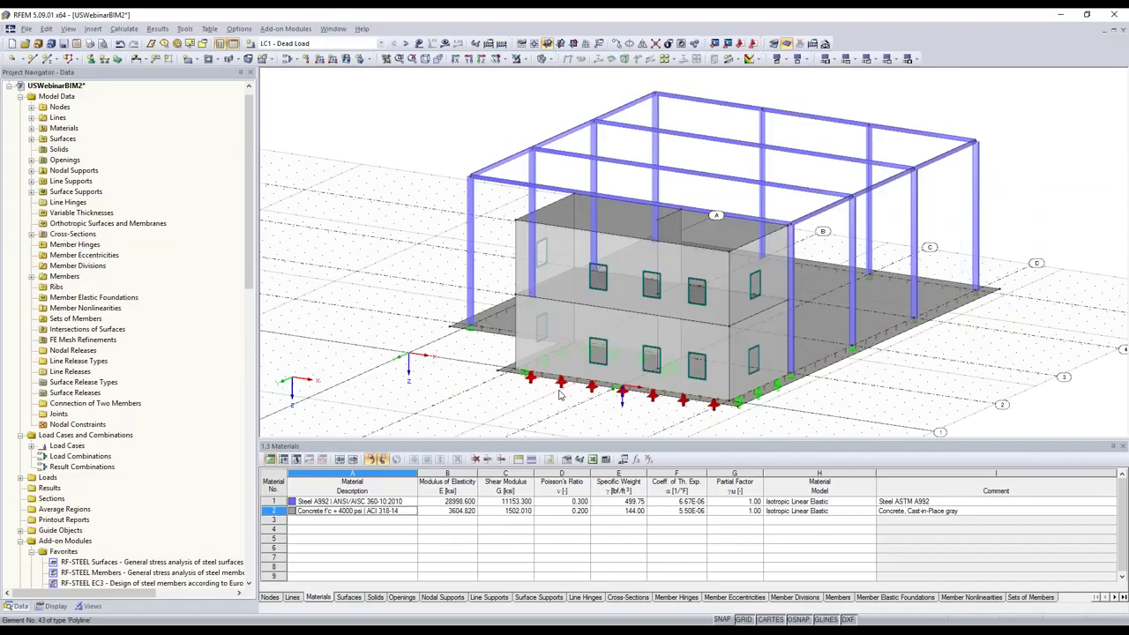
Inspect the nodal supports beneath the columns and the line supports along the walls in RFEM.
{"action": "middle_click_drag", "start_coordinate": [560, 394], "coordinate": [495, 397]}
{"action": "scroll", "coordinate": [637, 366], "scroll_direction": "up", "scroll_amount": 1}
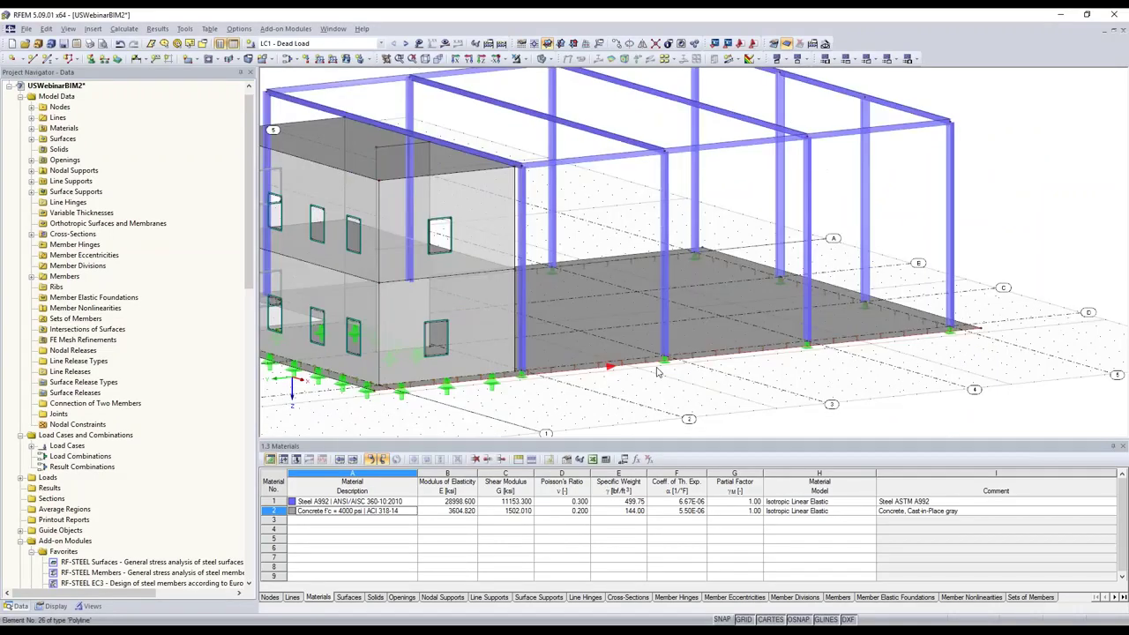
{"action": "middle_click_drag", "start_coordinate": [657, 372], "coordinate": [485, 378], "text": "ctrl"}
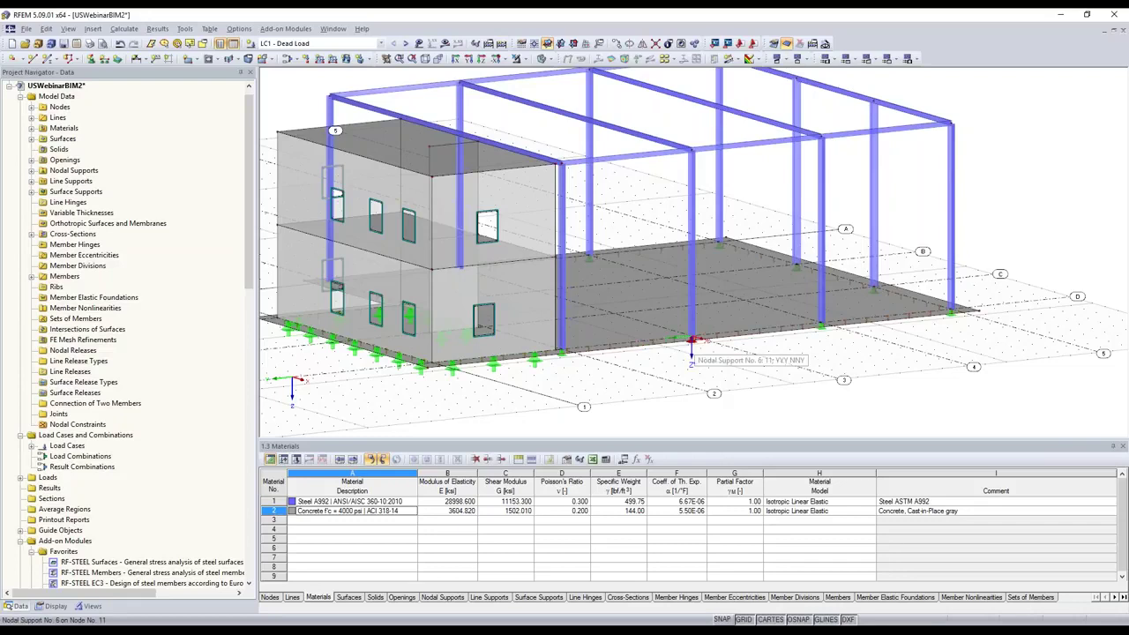
{"action": "scroll", "coordinate": [693, 339], "scroll_direction": "up", "scroll_amount": 1}
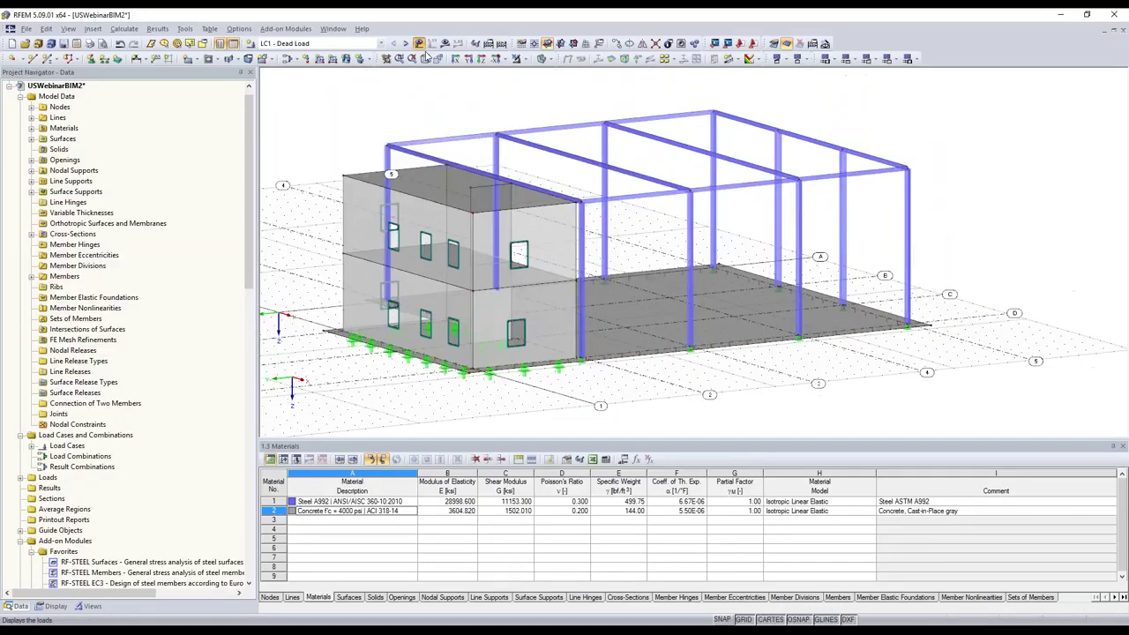
Display the loads and classify the model's load cases according to ASCE 7-10, with load combinations created automatically.
{"action": "left_click", "coordinate": [419, 43]}
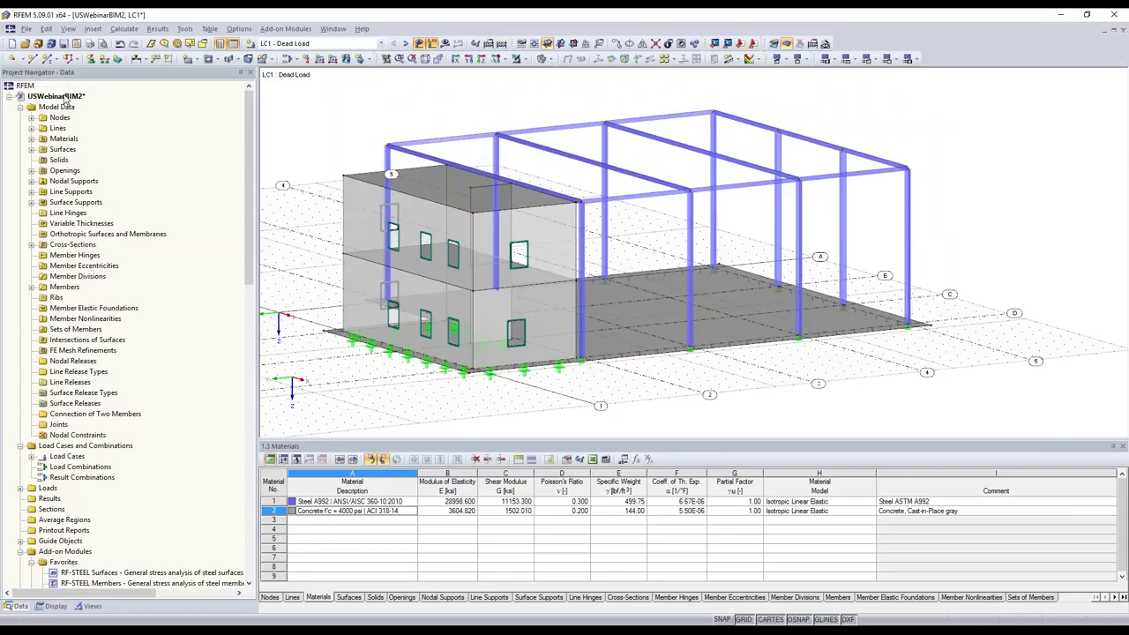
{"action": "right_click", "coordinate": [65, 98]}
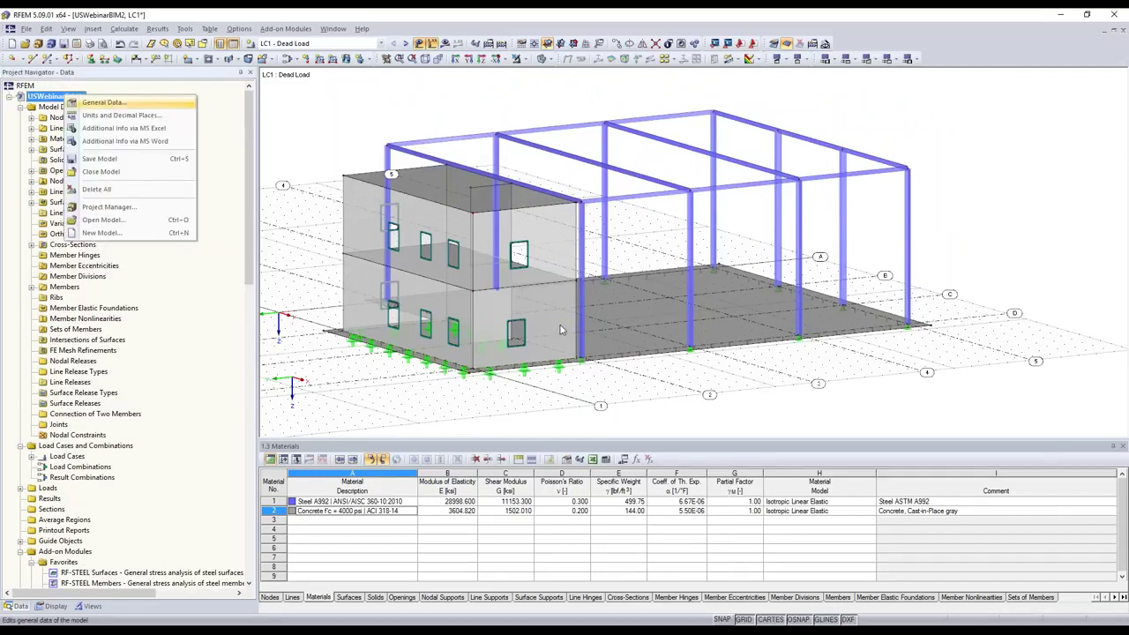
{"action": "key", "text": "Return"}
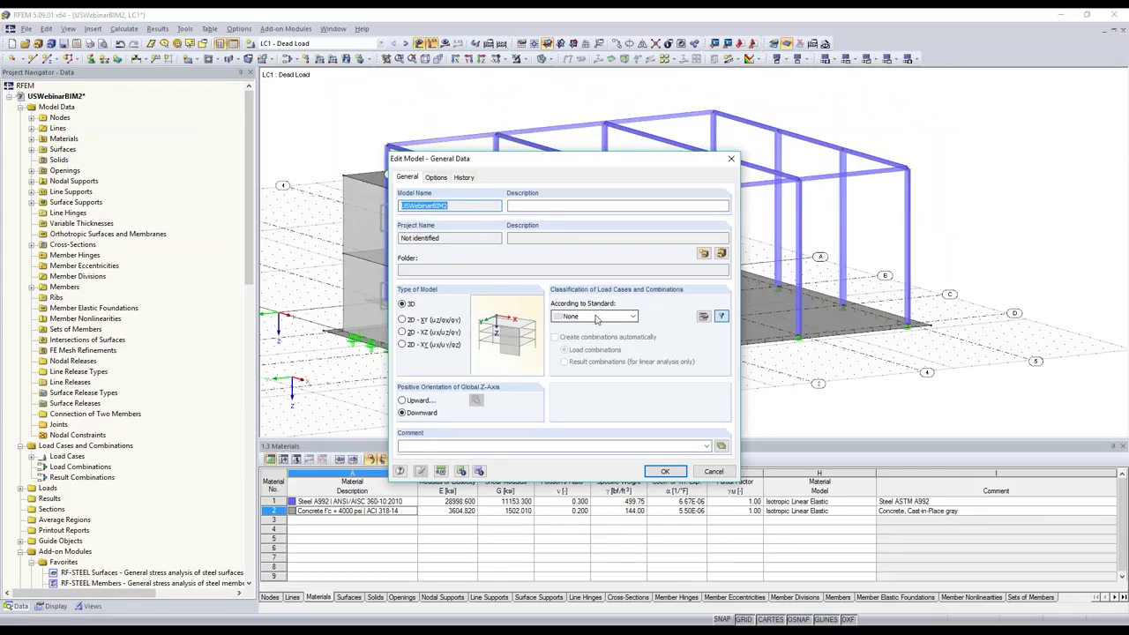
{"action": "left_click", "coordinate": [596, 317]}
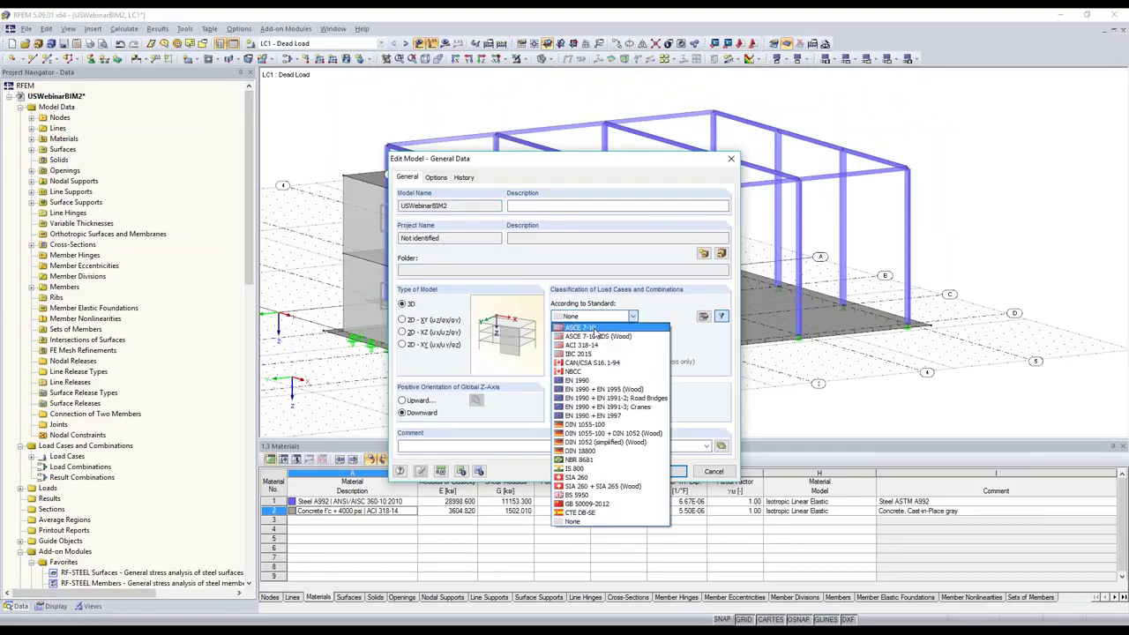
{"action": "left_click", "coordinate": [582, 327]}
{"action": "key", "text": "Return"}
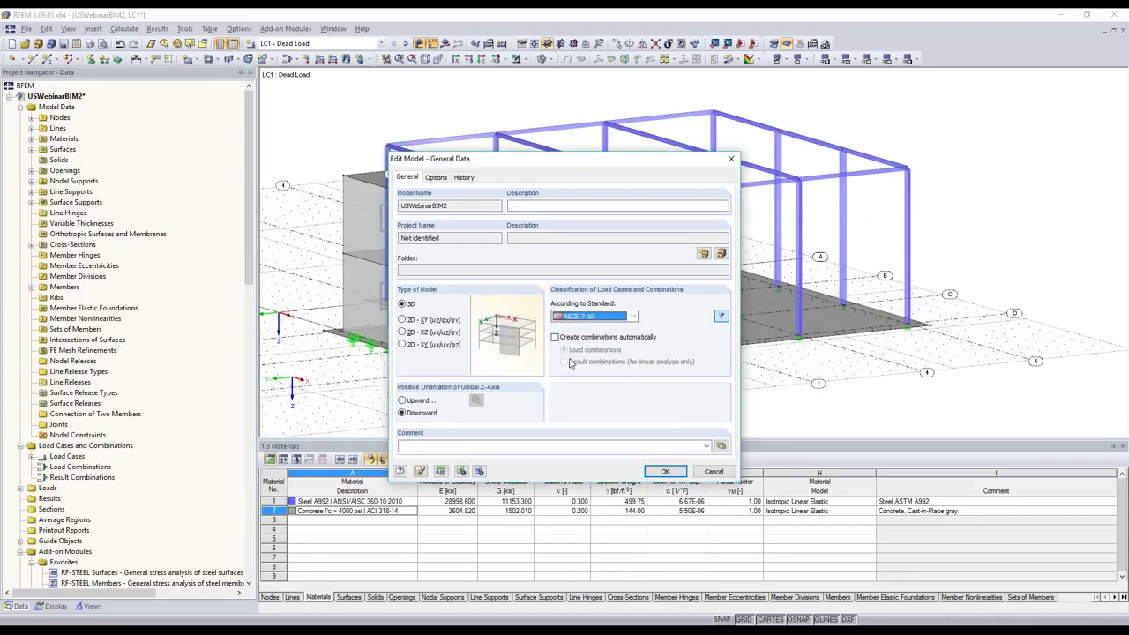
{"action": "left_click", "coordinate": [554, 337]}
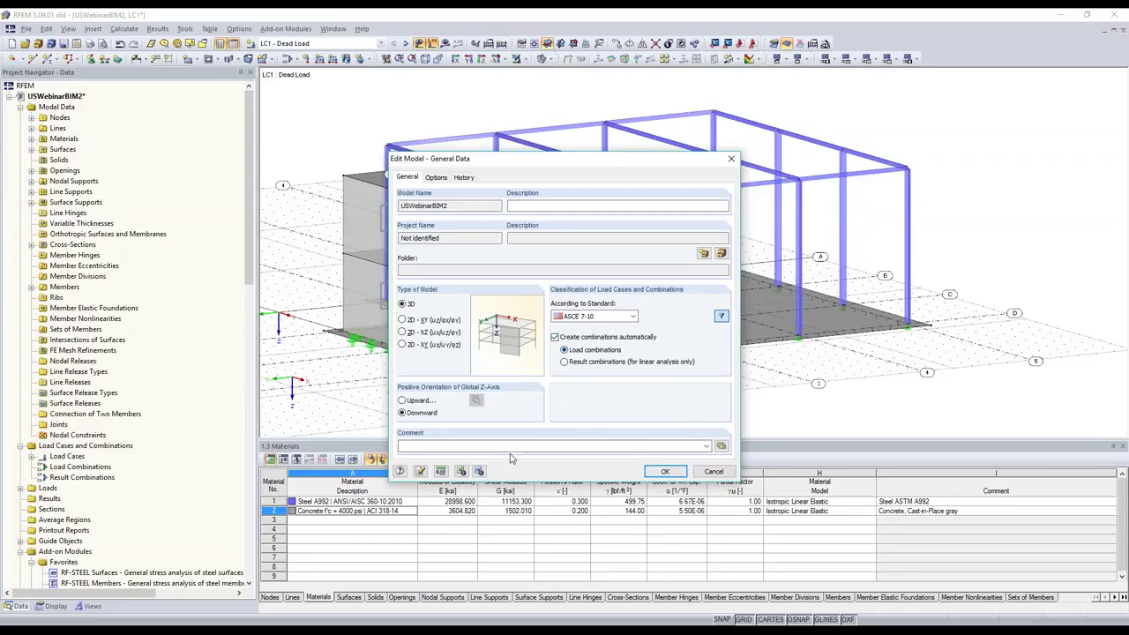
{"action": "left_click", "coordinate": [353, 547]}
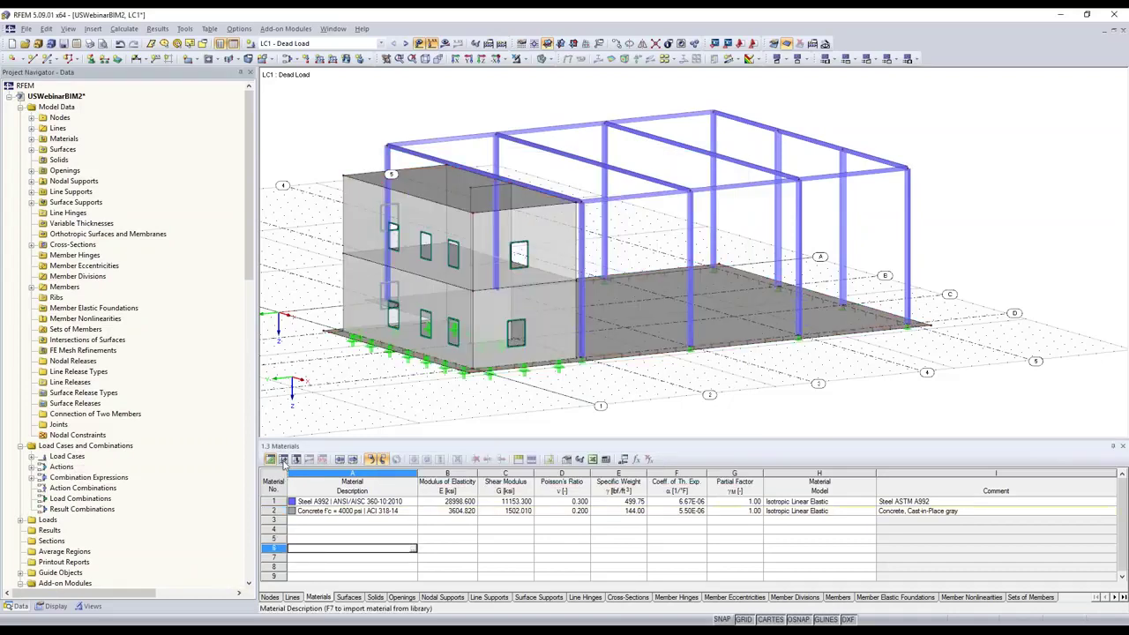
Review the load cases with their ASCE 7-10 action categories, the actions, the combination expressions and the action combinations.
{"action": "left_click", "coordinate": [284, 461]}
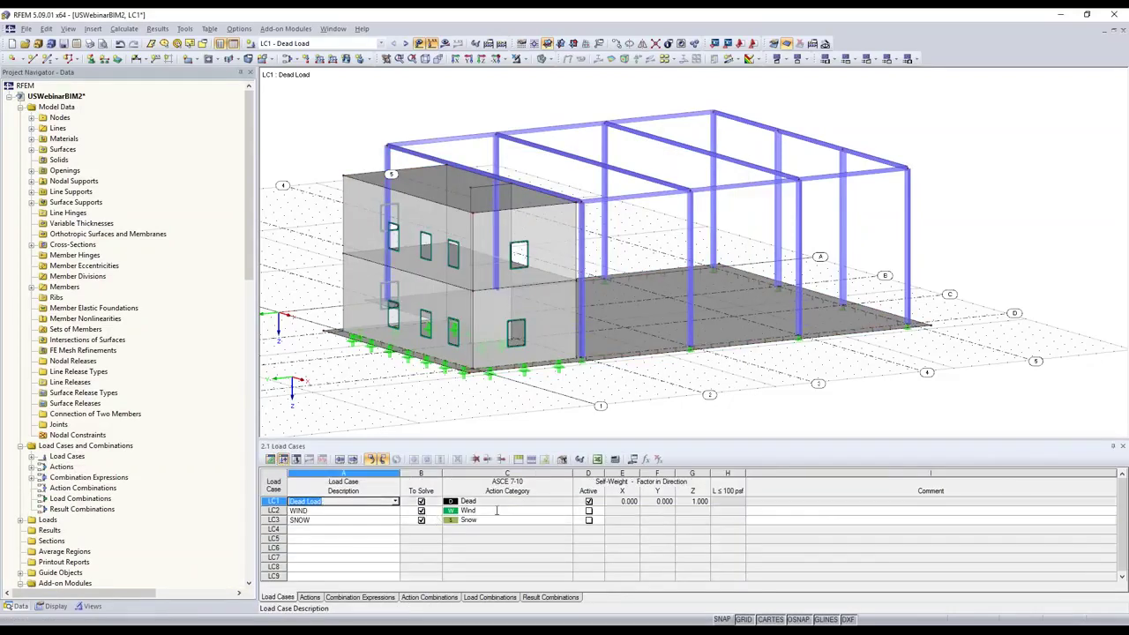
{"action": "left_click", "coordinate": [490, 501]}
{"action": "left_click", "coordinate": [478, 520]}
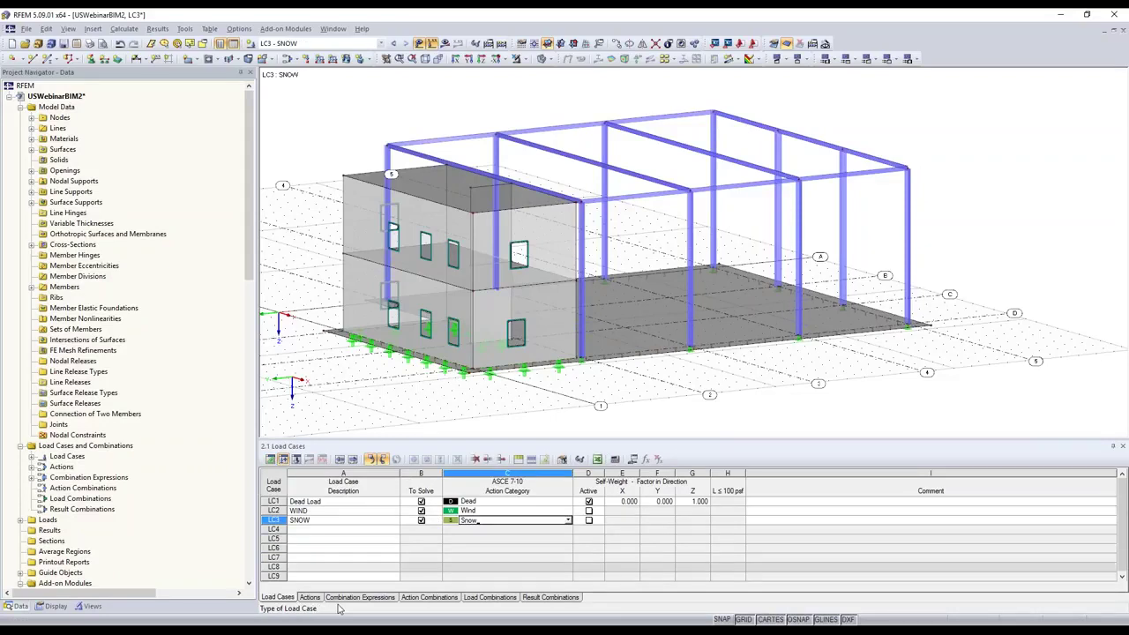
{"action": "left_click", "coordinate": [309, 597]}
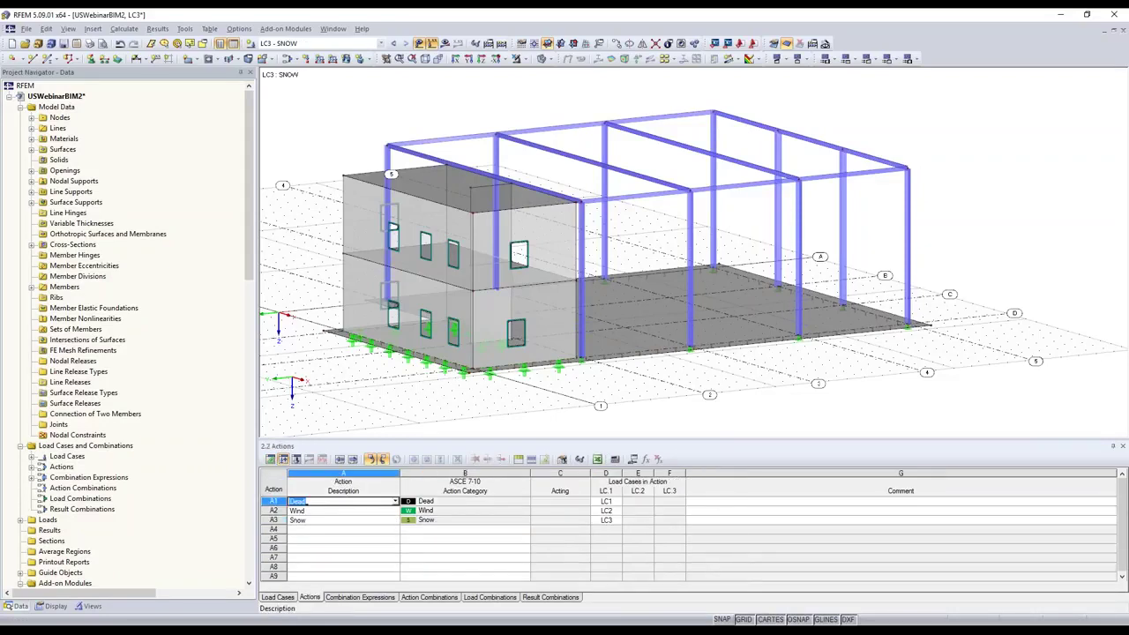
{"action": "left_click", "coordinate": [360, 597]}
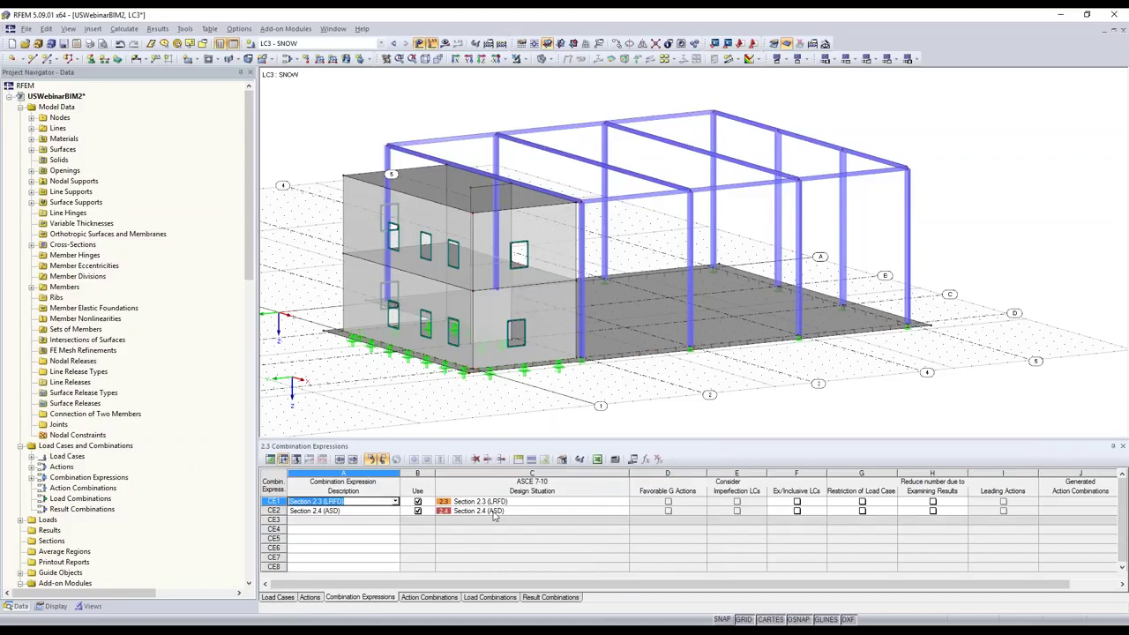
{"action": "left_click", "coordinate": [429, 597]}
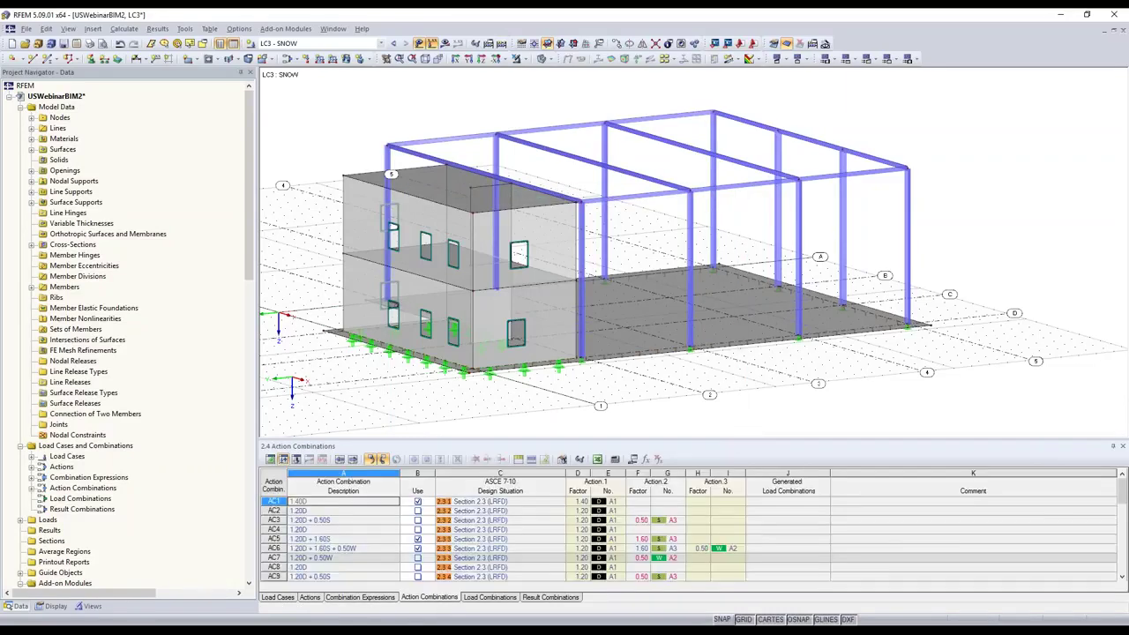
Look through the automatically created load combinations, including CO2, CO4 and CO5.
{"action": "left_click", "coordinate": [490, 597]}
{"action": "left_click", "coordinate": [351, 529]}
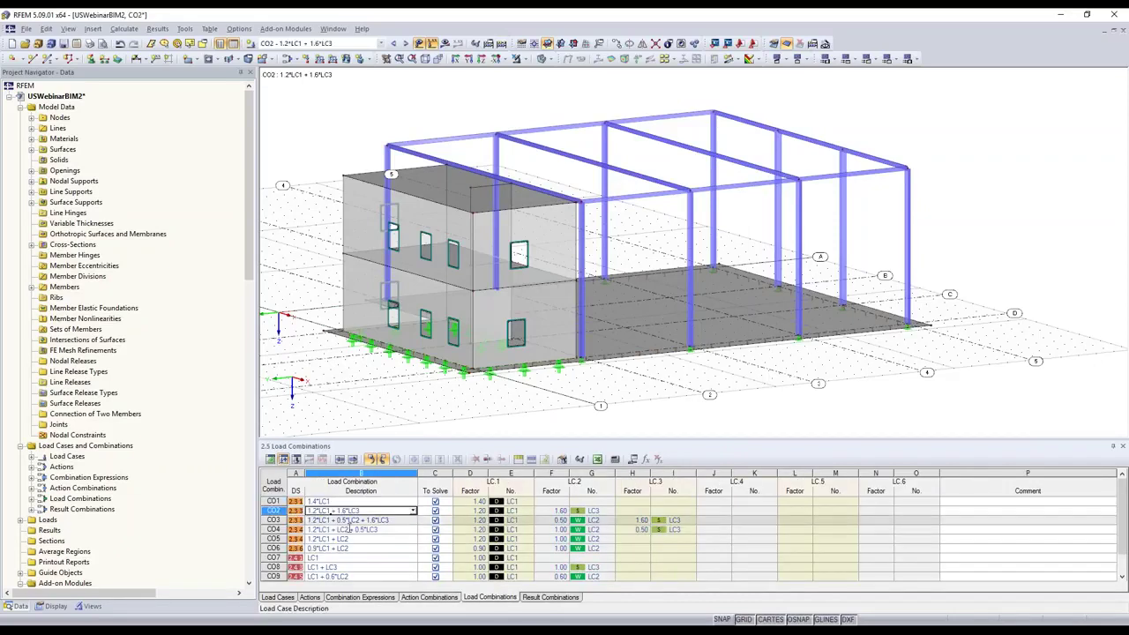
{"action": "left_click", "coordinate": [354, 539]}
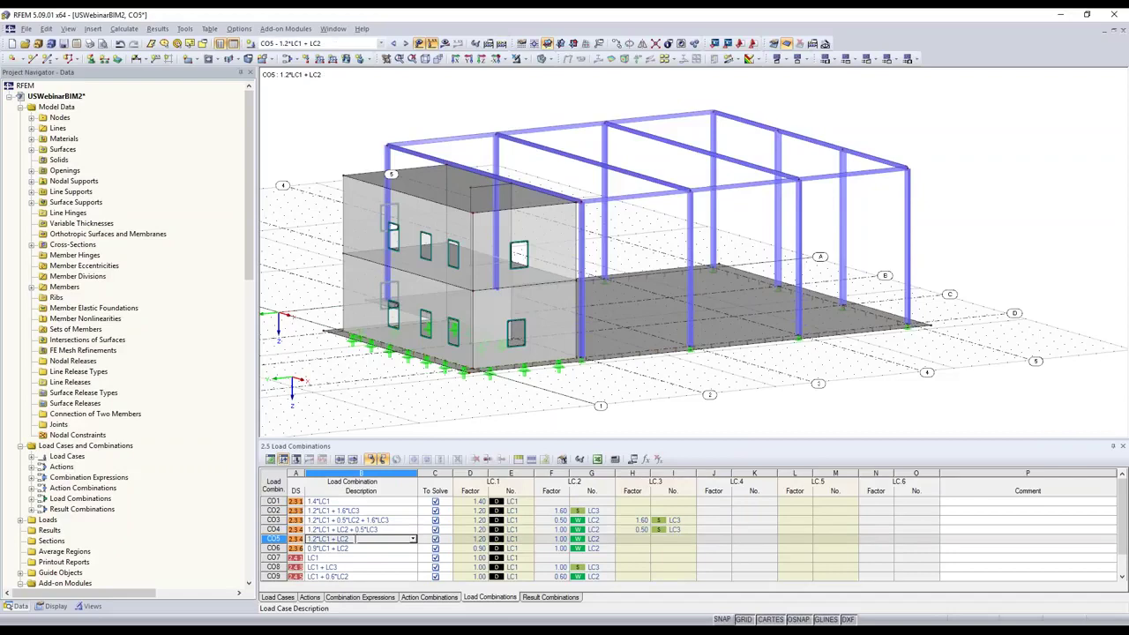
{"action": "double_click", "coordinate": [373, 540]}
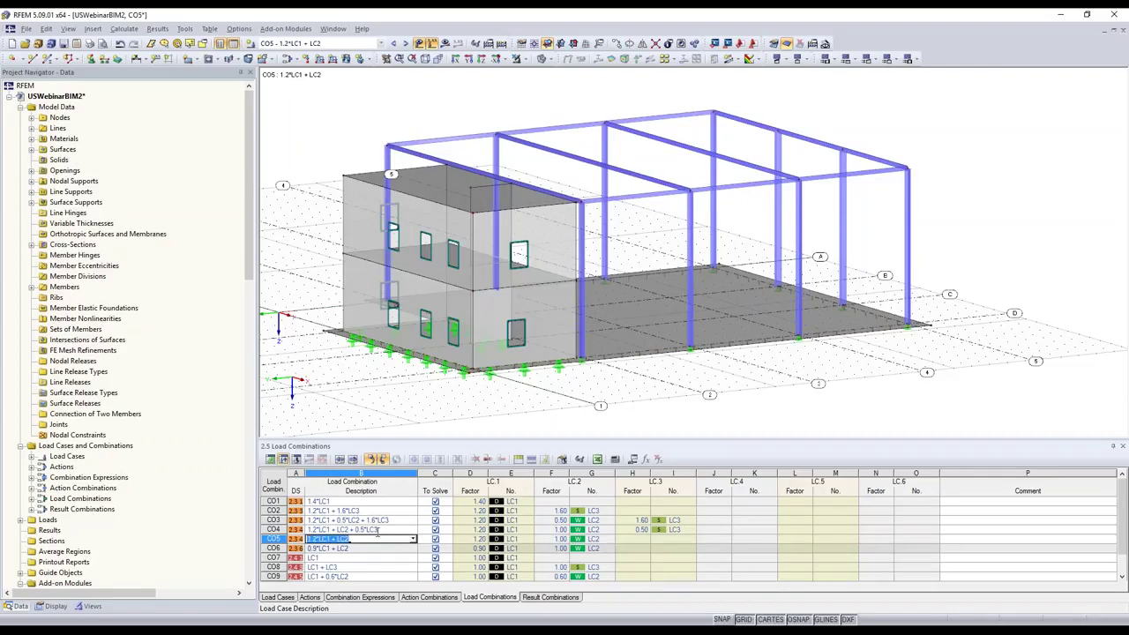
{"action": "left_click", "coordinate": [377, 530]}
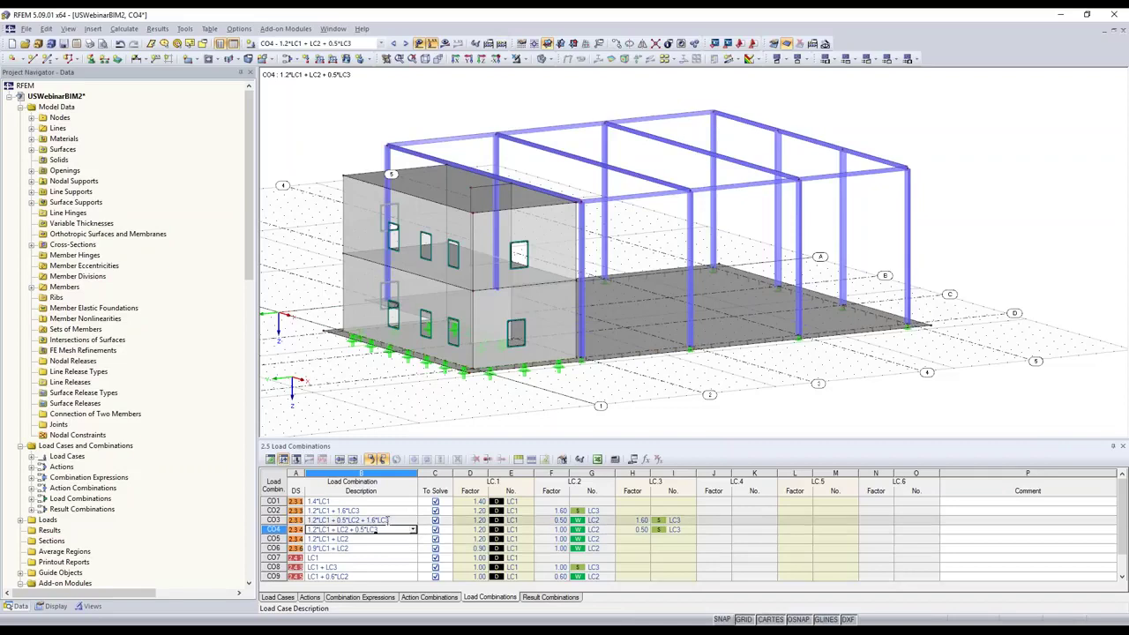
Make load combination CO3 (1.2*LC1 + 0.5*LC2 + 1.6*LC3) current and calculate its results.
{"action": "left_click", "coordinate": [385, 520]}
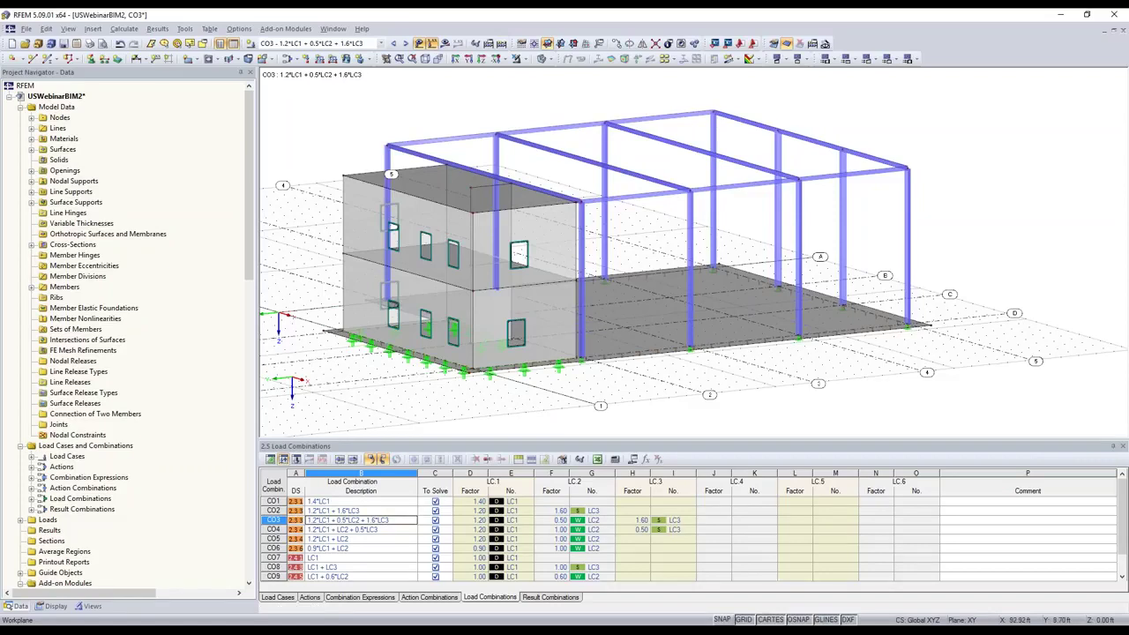
{"action": "scroll", "coordinate": [482, 386], "scroll_direction": "up", "scroll_amount": 1}
{"action": "middle_click_drag", "start_coordinate": [481, 386], "coordinate": [426, 420], "text": "ctrl"}
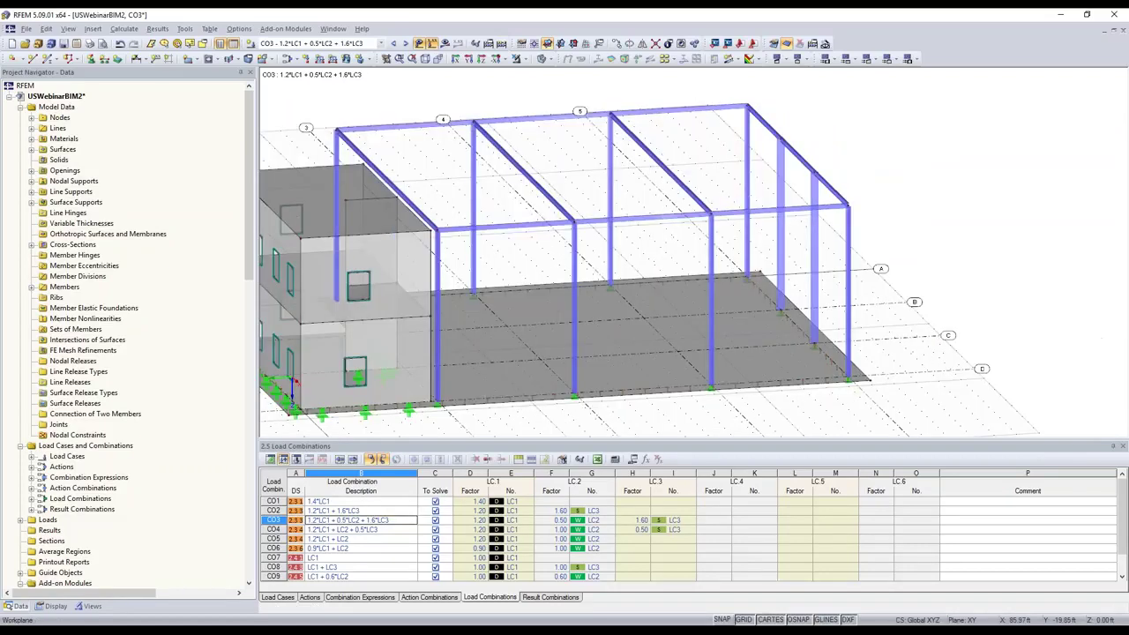
{"action": "scroll", "coordinate": [632, 357], "scroll_direction": "down", "scroll_amount": 2}
{"action": "scroll", "coordinate": [631, 353], "scroll_direction": "up", "scroll_amount": 1}
{"action": "middle_click_drag", "start_coordinate": [631, 353], "coordinate": [659, 287]}
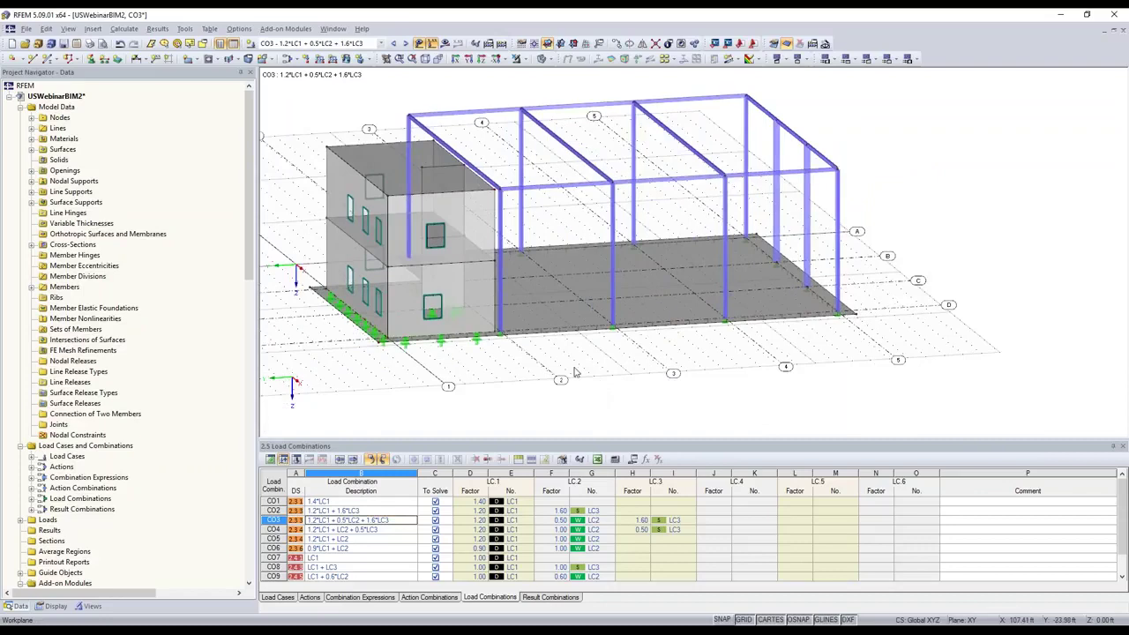
{"action": "left_click", "coordinate": [447, 44]}
{"action": "key", "text": "Return"}
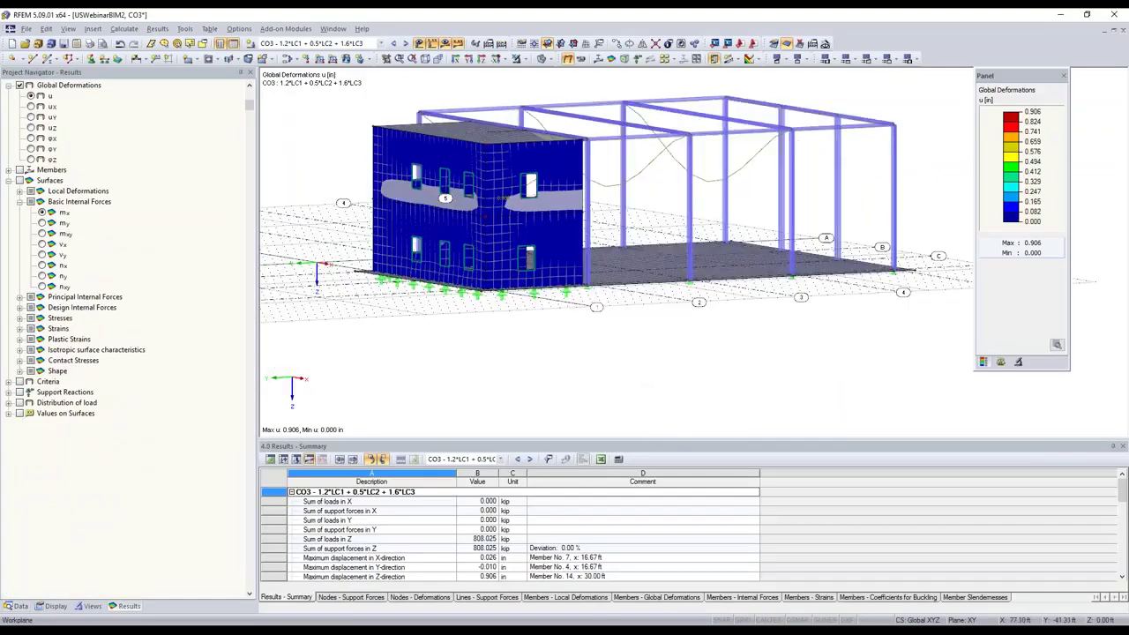
Examine the global deformations and the member bending moments M-y for CO3, leaving the result diagrams switched off.
{"action": "middle_click_drag", "start_coordinate": [716, 190], "coordinate": [679, 235], "text": "ctrl"}
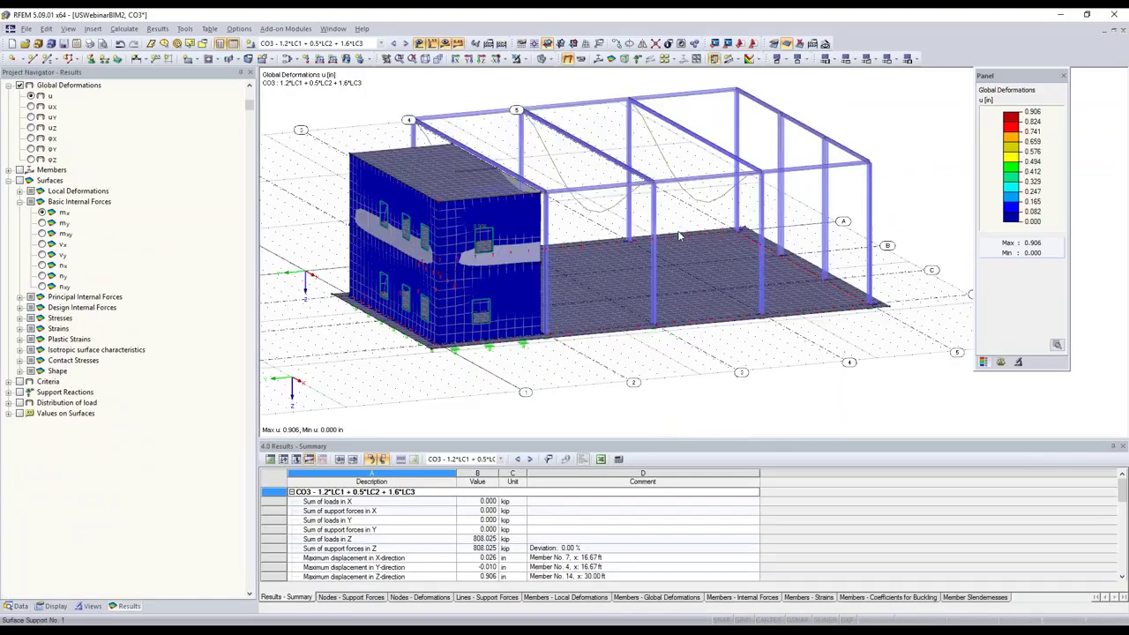
{"action": "left_click", "coordinate": [597, 59]}
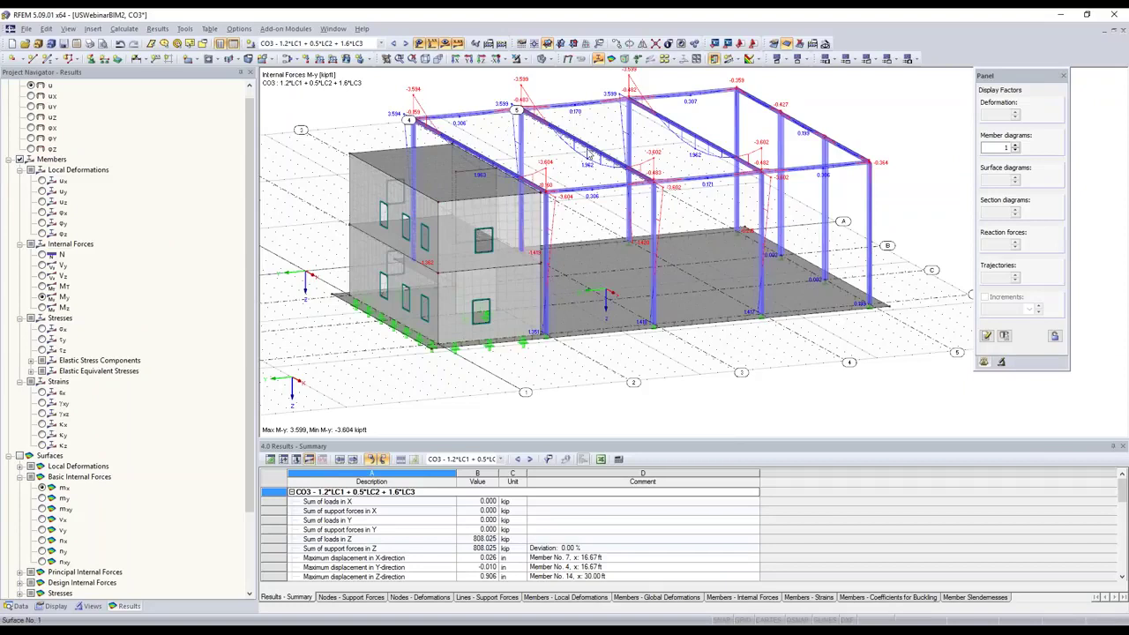
{"action": "left_click", "coordinate": [598, 59]}
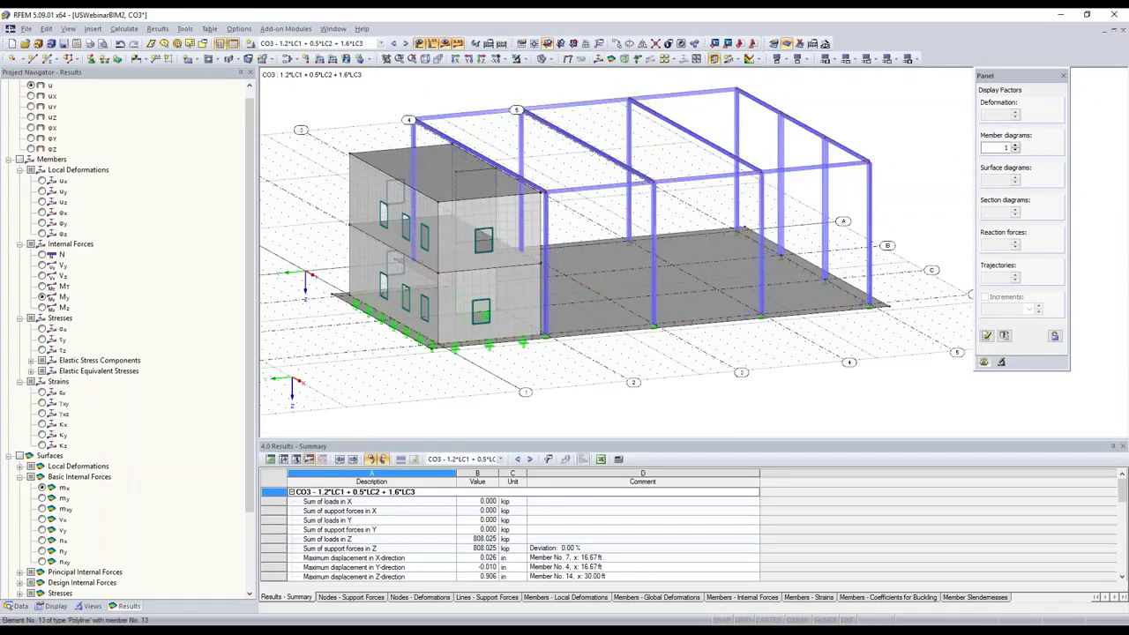
Show the model as a wireframe and hide the guidelines.
{"action": "left_click", "coordinate": [544, 58]}
{"action": "mouse_move", "coordinate": [597, 318]}
{"action": "middle_mouse_down", "text": "ctrl"}
{"action": "mouse_move", "coordinate": [564, 337]}
{"action": "mouse_move", "coordinate": [608, 320]}
{"action": "middle_mouse_up", "text": "ctrl"}
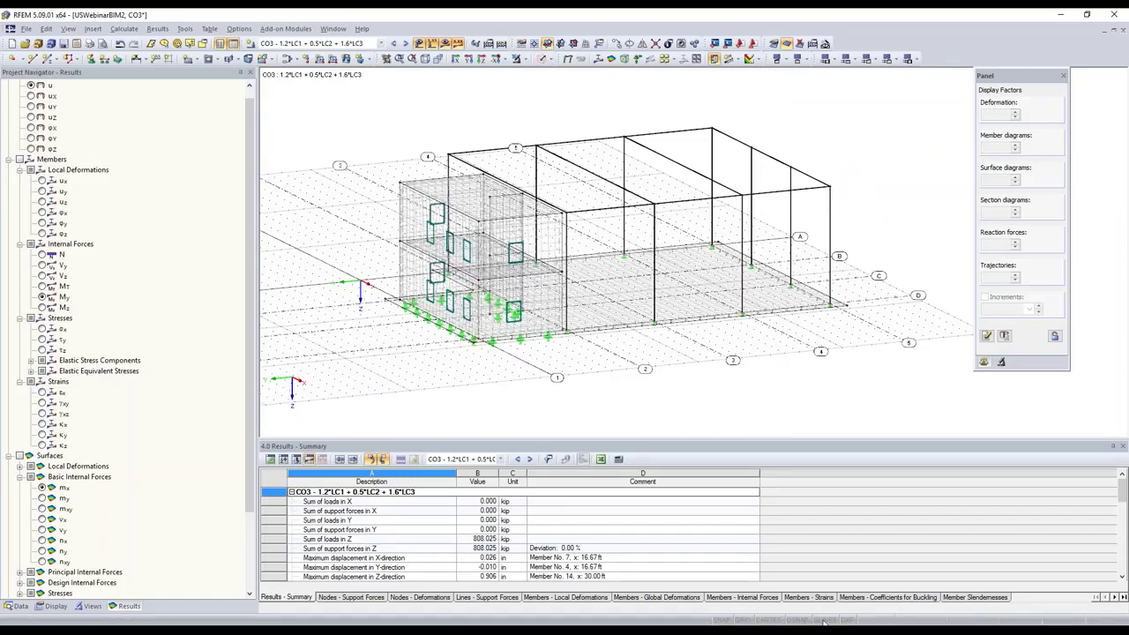
{"action": "left_click", "coordinate": [824, 620]}
{"action": "middle_click_drag", "start_coordinate": [637, 370], "coordinate": [617, 402]}
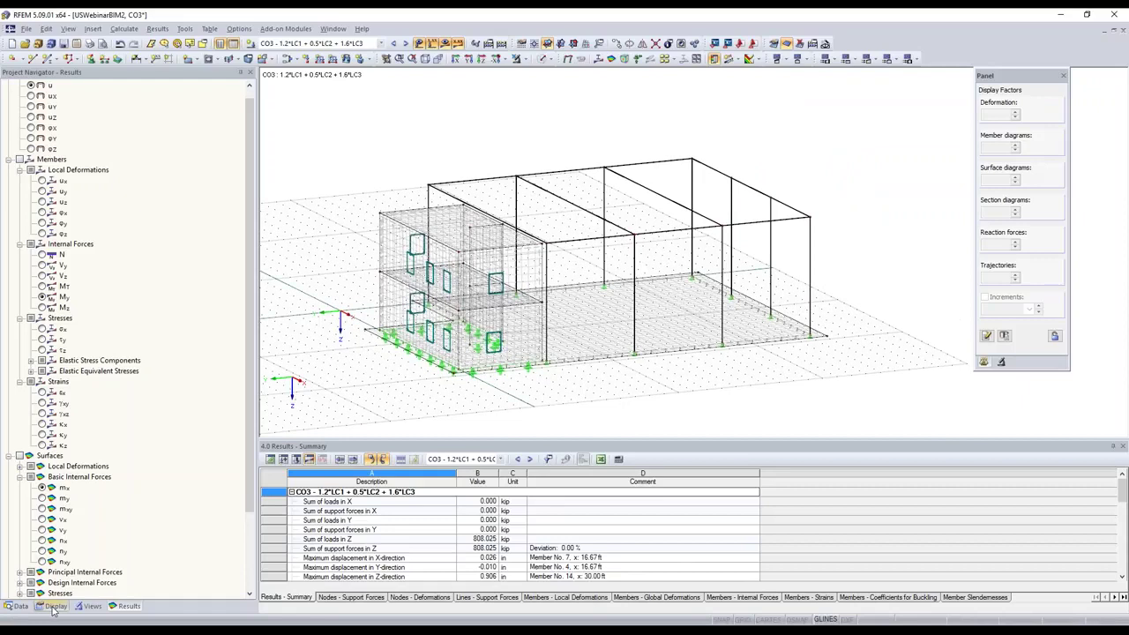
Limit the visibility to members of material Steel A992 and hide the remaining objects in the background.
{"action": "left_click", "coordinate": [54, 607]}
{"action": "left_click", "coordinate": [89, 607]}
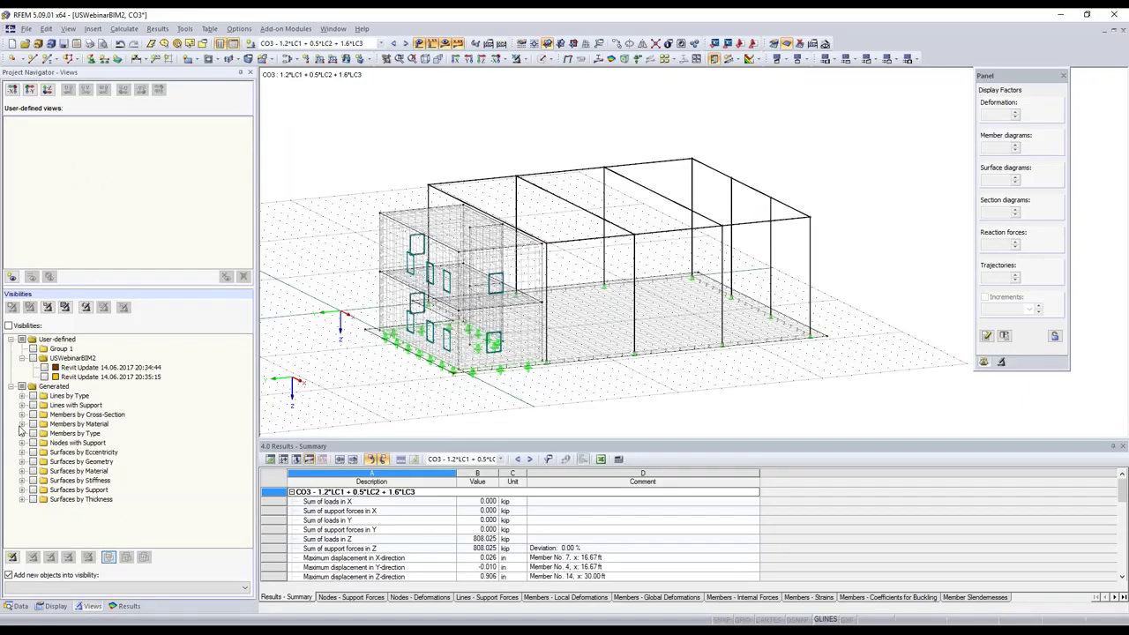
{"action": "left_click", "coordinate": [33, 424]}
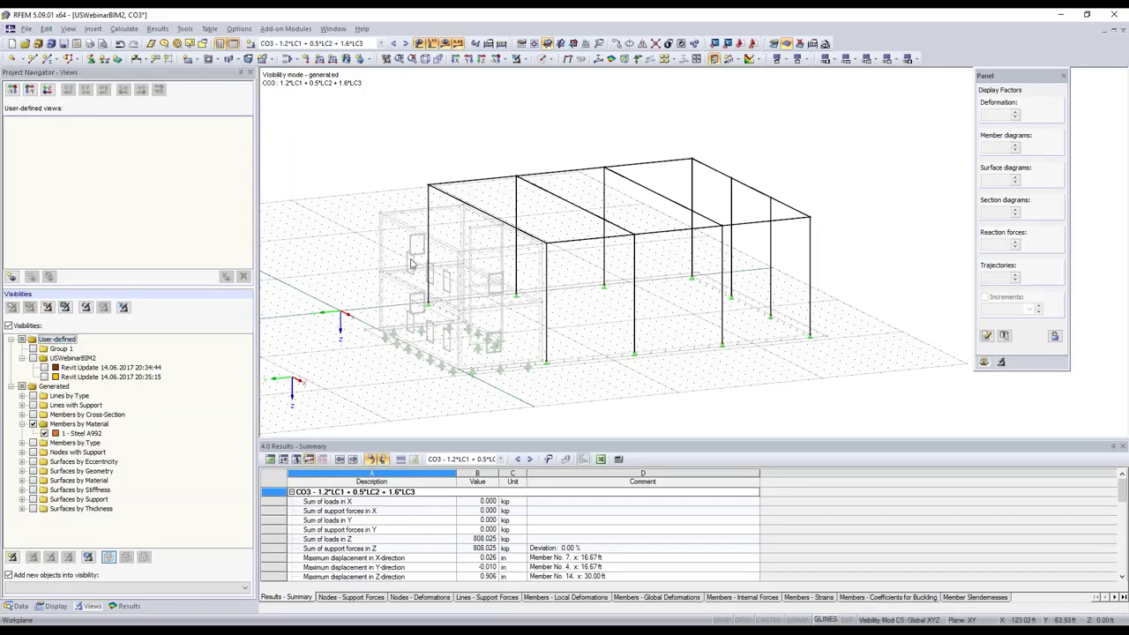
{"action": "right_click", "coordinate": [381, 162]}
{"action": "left_click", "coordinate": [429, 289]}
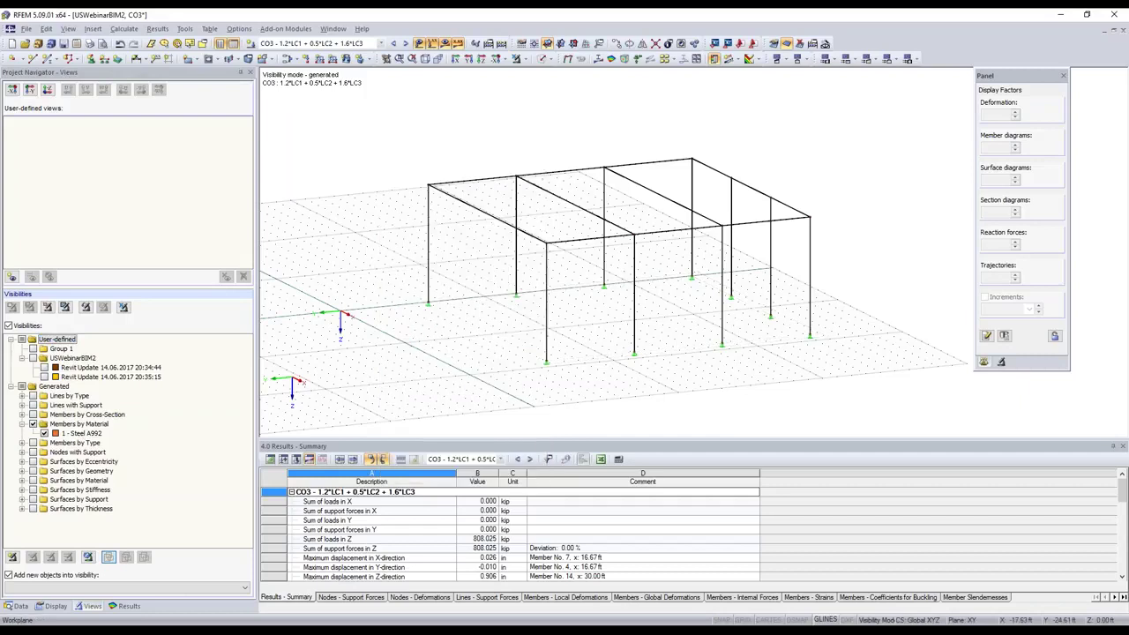
{"action": "middle_click_drag", "start_coordinate": [414, 282], "coordinate": [631, 348], "text": "ctrl"}
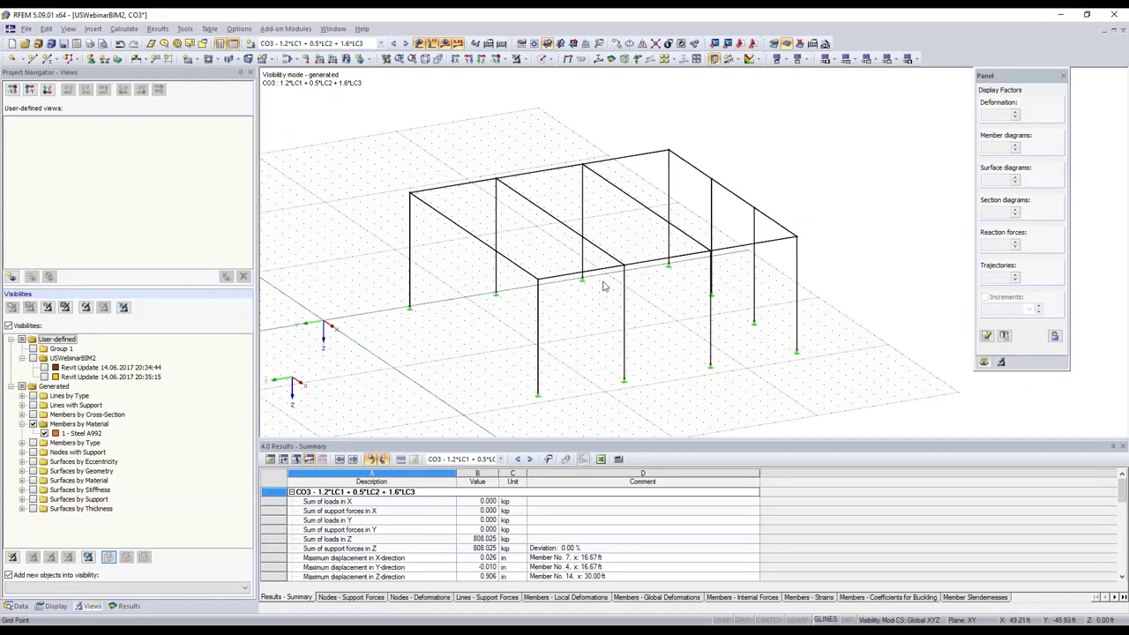
Make load case LC2 - WIND current and open the ASCE/SEI 7-10 wind load generator for vertical walls with roof.
{"action": "left_click", "coordinate": [381, 43]}
{"action": "left_click", "coordinate": [291, 61]}
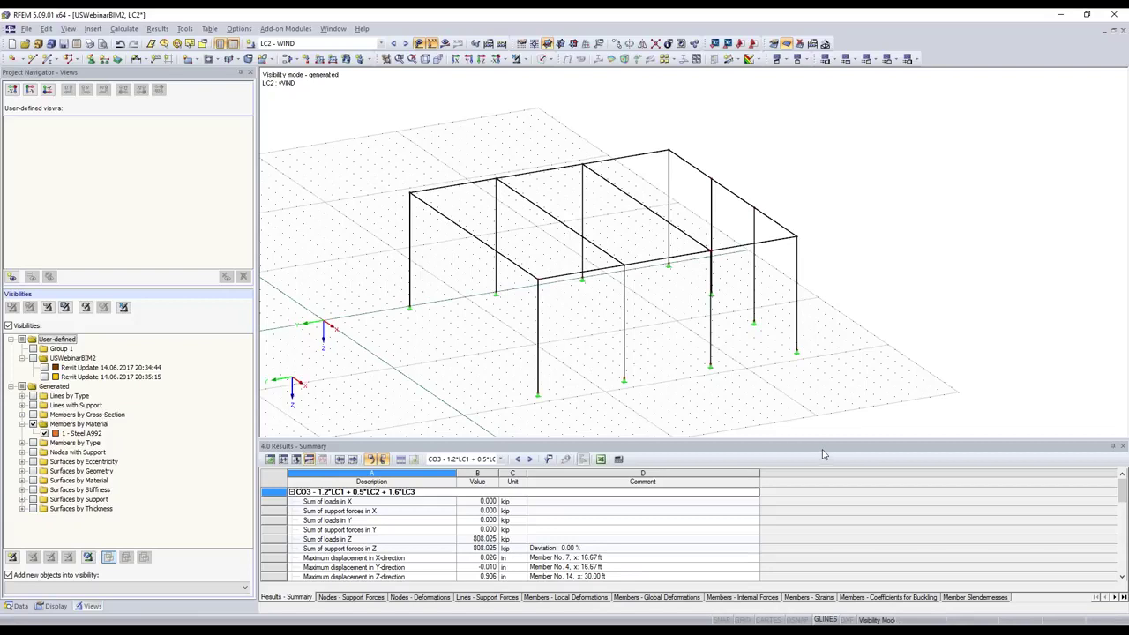
{"action": "left_click", "coordinate": [916, 60]}
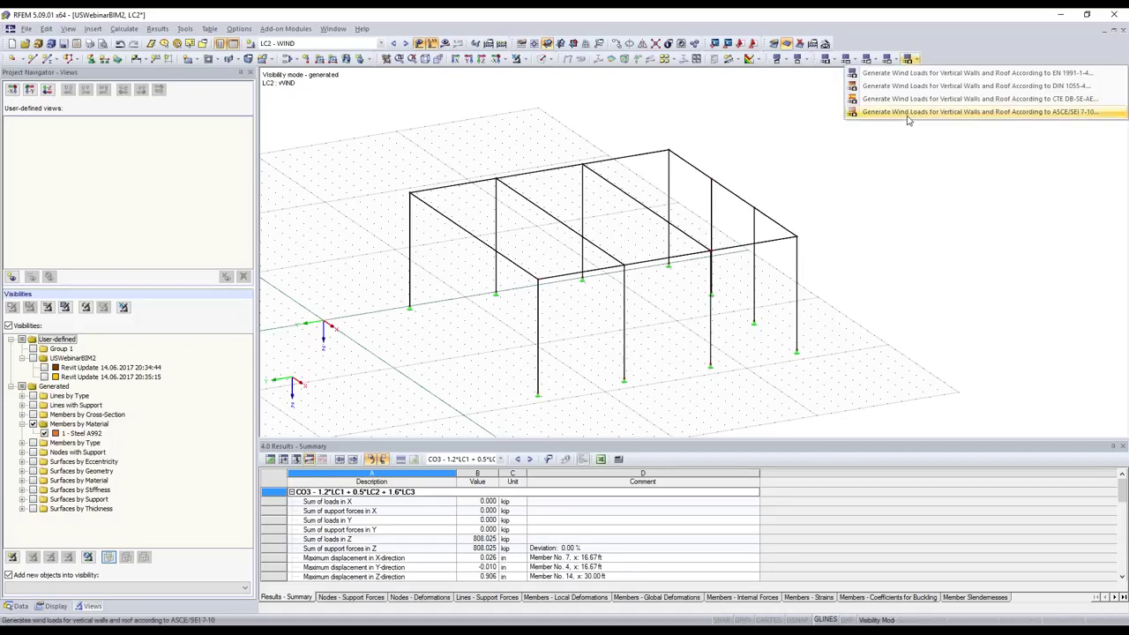
{"action": "left_click", "coordinate": [959, 115]}
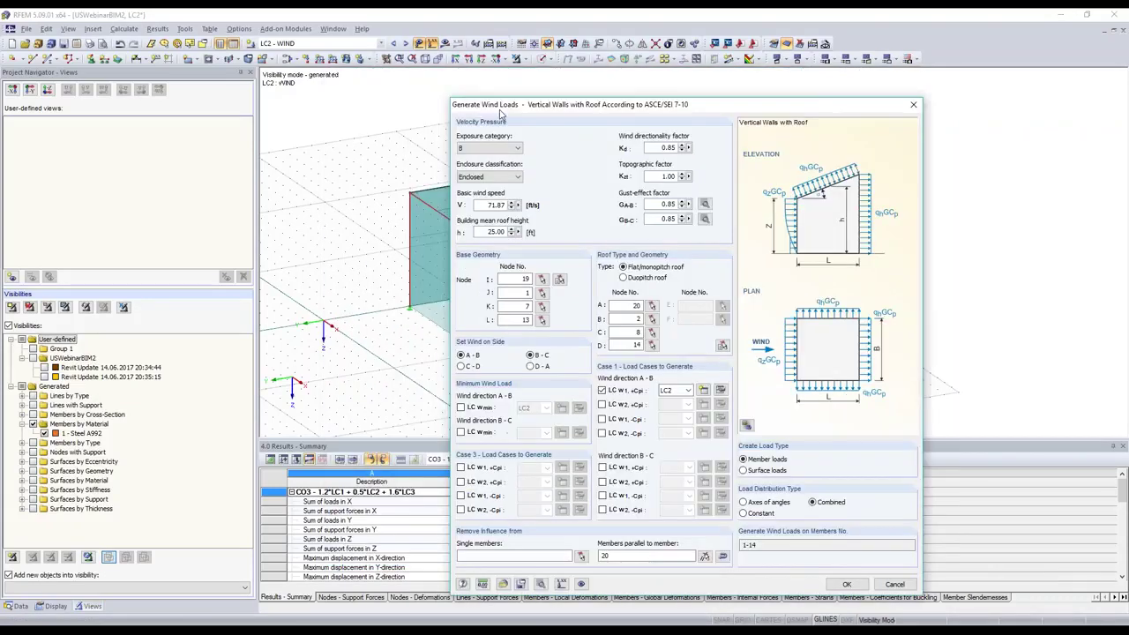
{"action": "left_click_drag", "start_coordinate": [500, 113], "coordinate": [260, 110]}
{"action": "left_click_drag", "start_coordinate": [421, 108], "coordinate": [249, 65]}
Look at the enclosure classification options and the model-based distance measurement for the building mean roof height.
{"action": "left_click", "coordinate": [124, 137]}
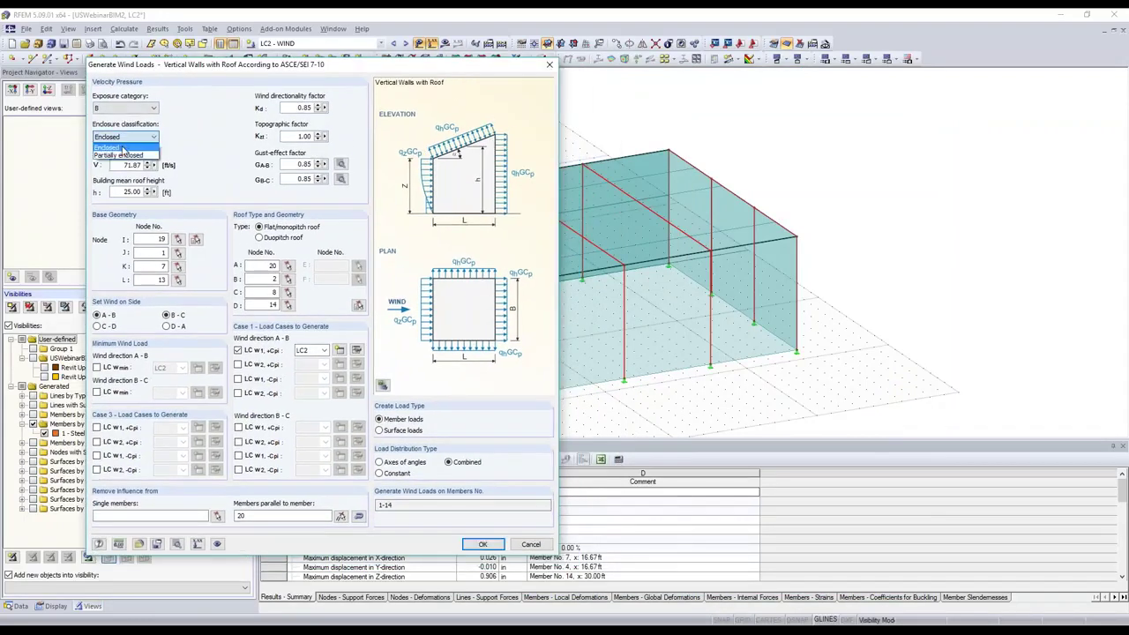
{"action": "left_click", "coordinate": [163, 190]}
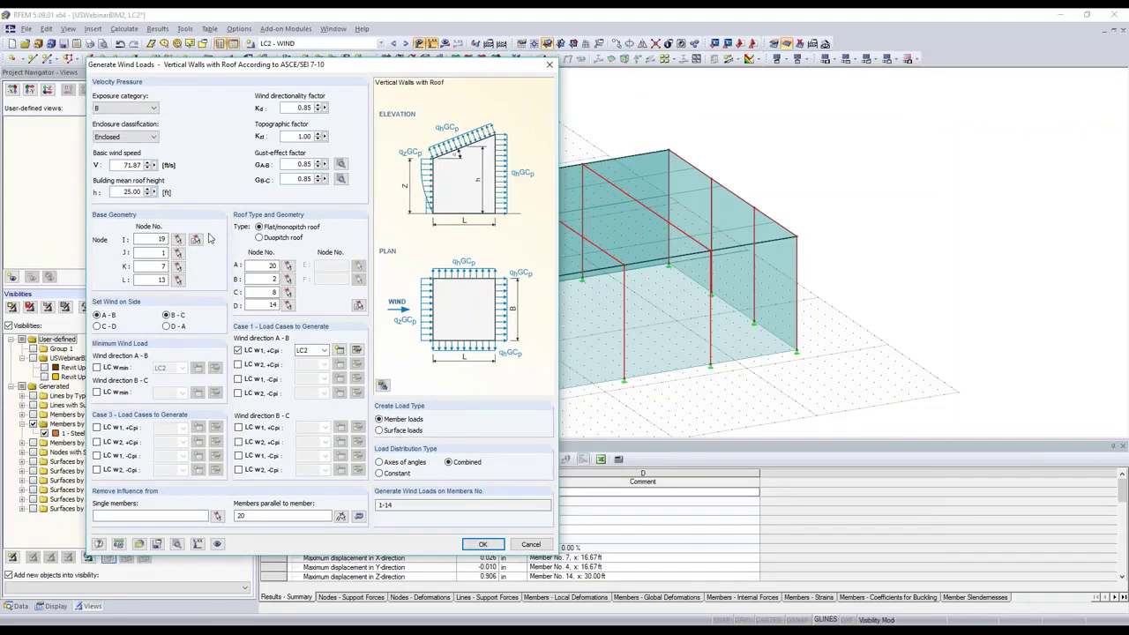
{"action": "right_click", "coordinate": [157, 188]}
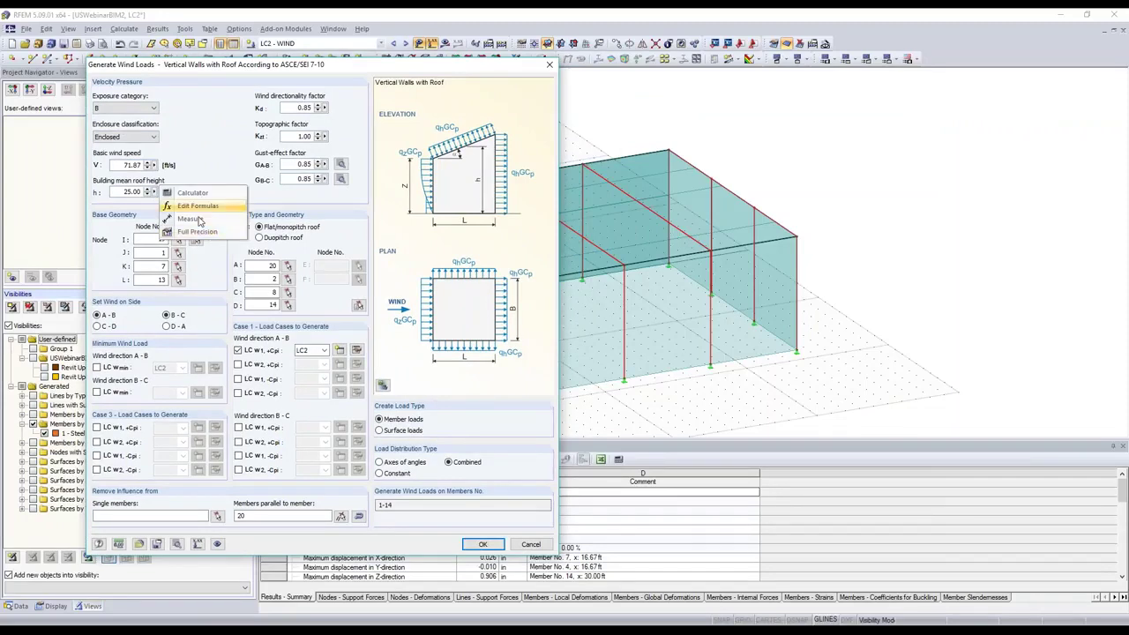
{"action": "left_click", "coordinate": [187, 218]}
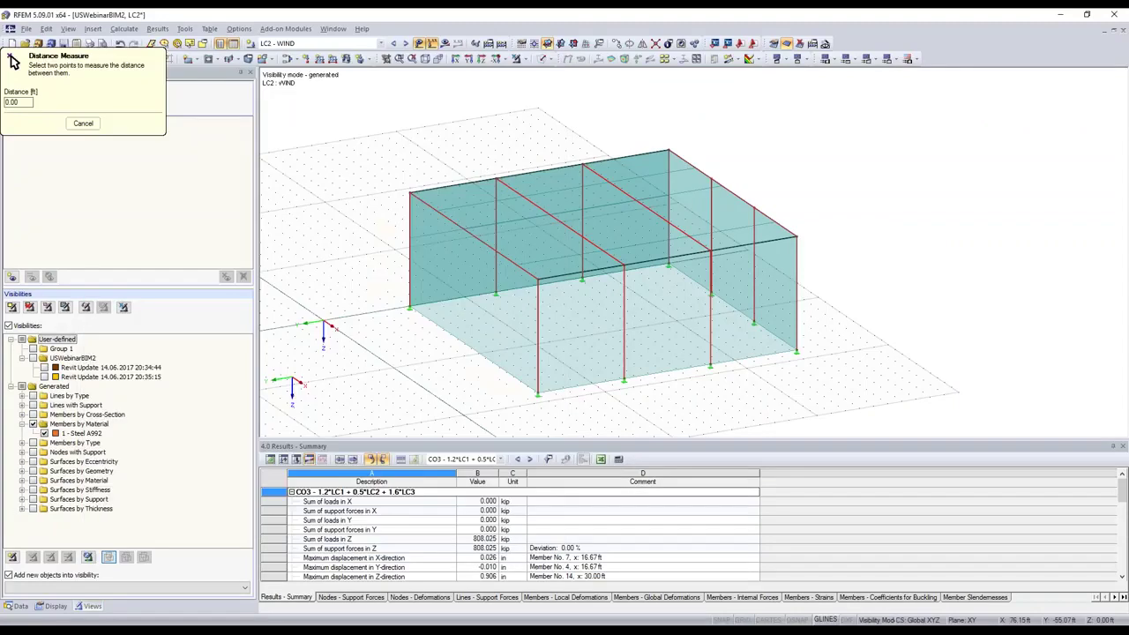
{"action": "left_click", "coordinate": [538, 395]}
{"action": "left_click", "coordinate": [11, 57]}
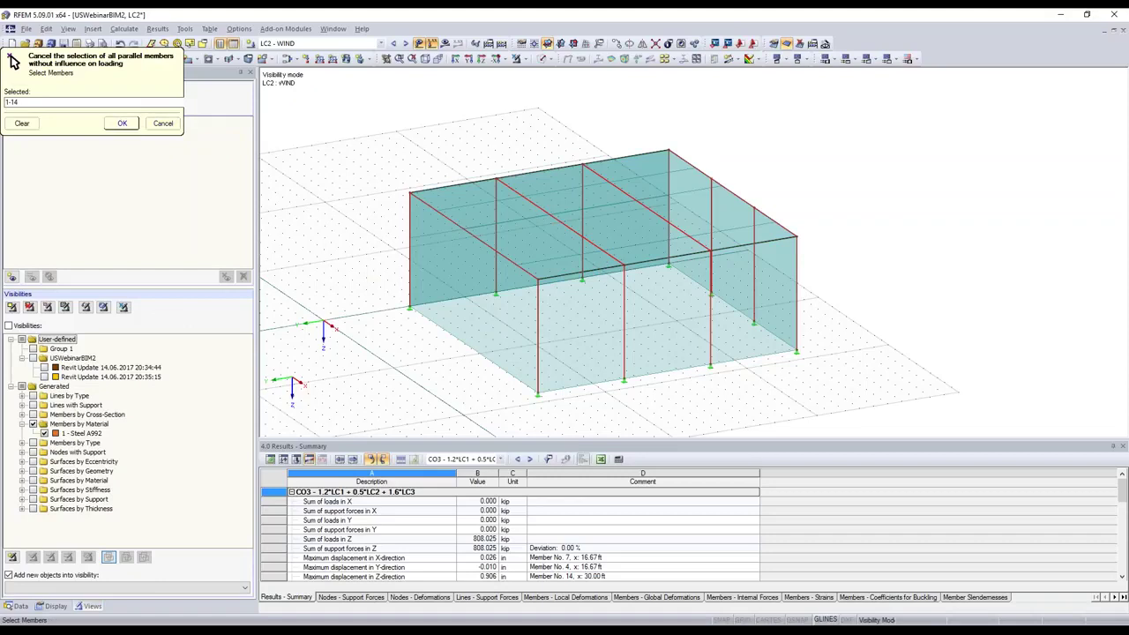
Generate the A-B, +Cpi wind loads in LC2 on members 1-14, deleting the existing results and accepting the generation info after reviewing LC2.
{"action": "left_click", "coordinate": [123, 123]}
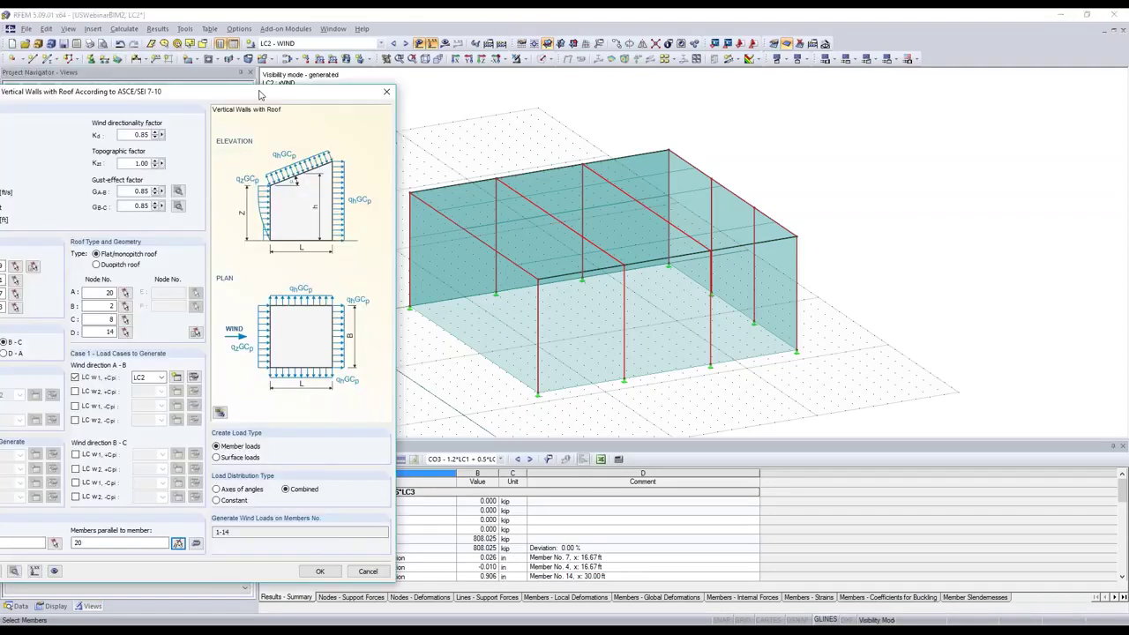
{"action": "left_click_drag", "start_coordinate": [260, 91], "coordinate": [350, 85]}
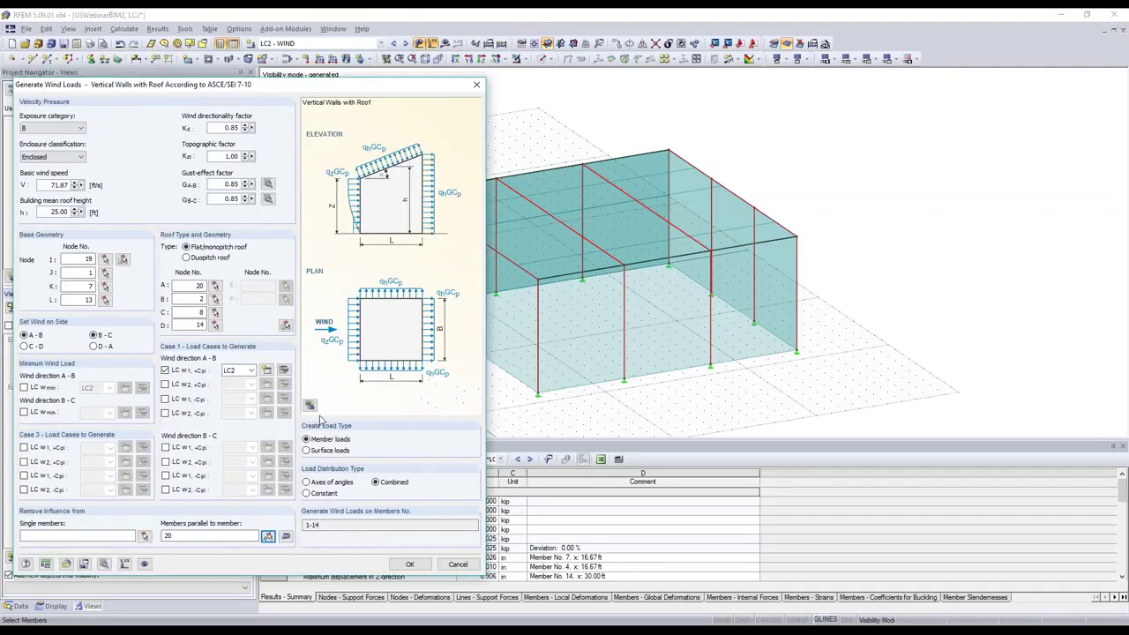
{"action": "left_click", "coordinate": [310, 405]}
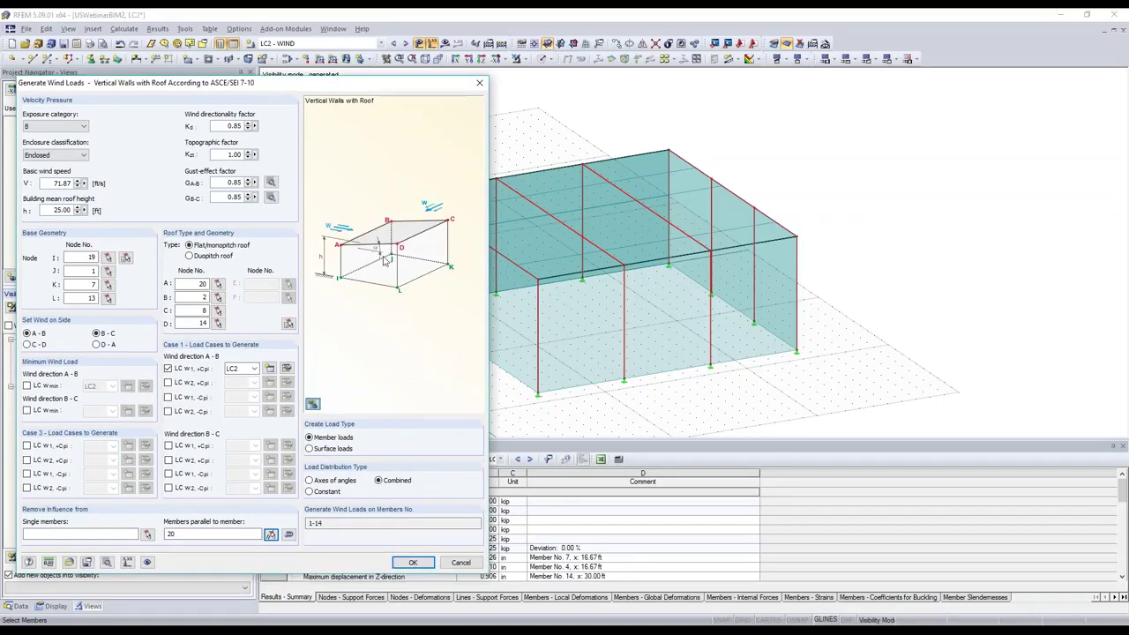
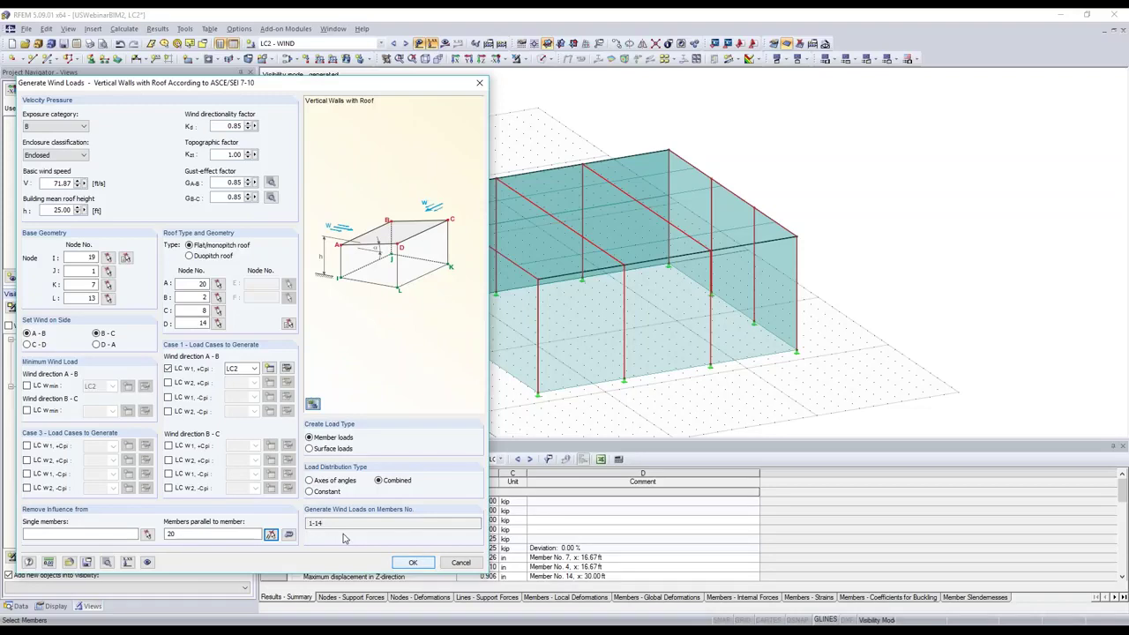
{"action": "left_click", "coordinate": [412, 563]}
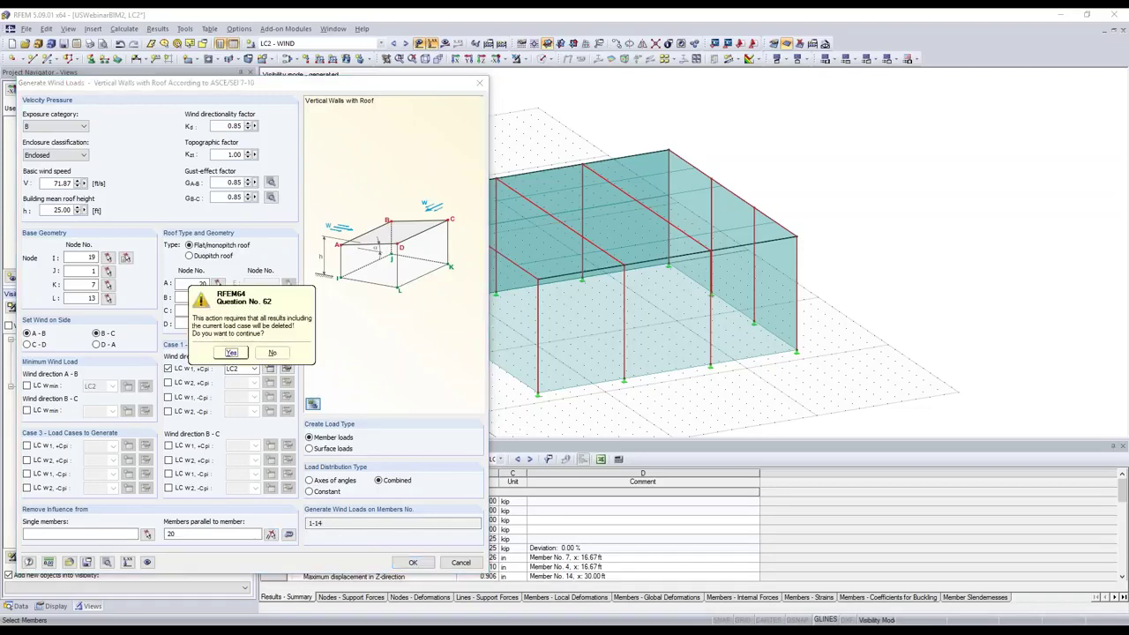
{"action": "key", "text": "Return"}
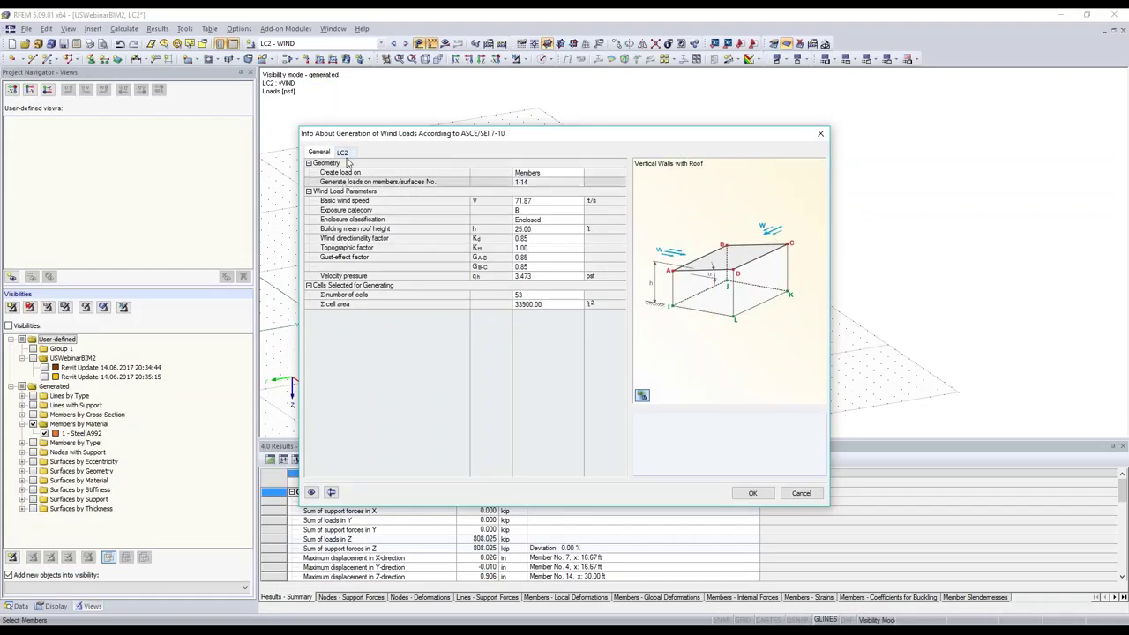
{"action": "left_click", "coordinate": [343, 153]}
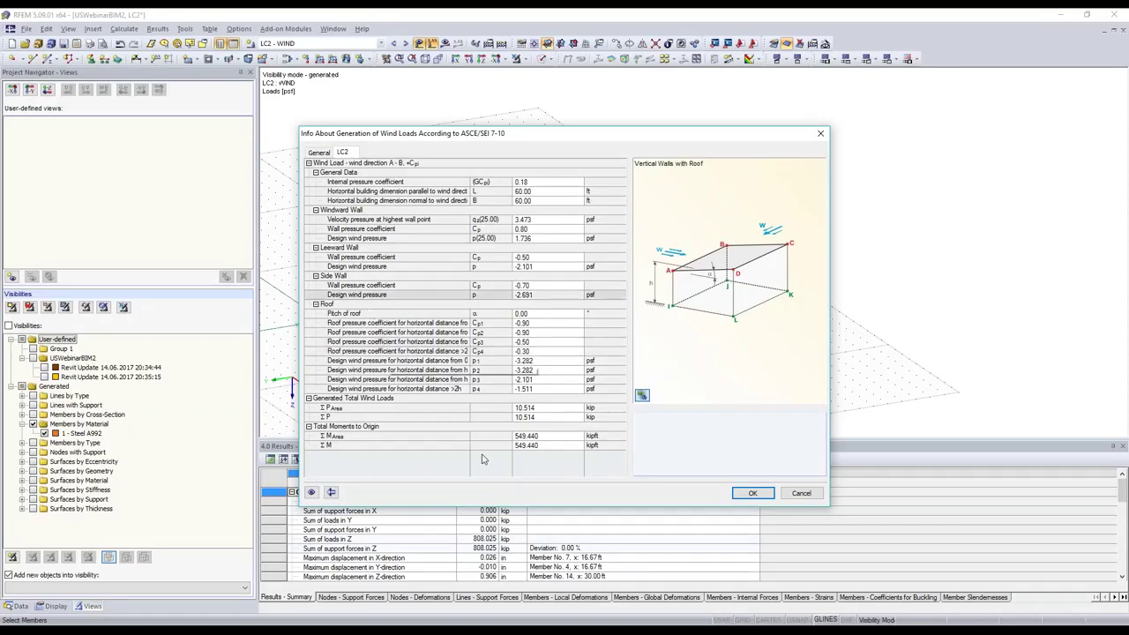
{"action": "left_click", "coordinate": [752, 494]}
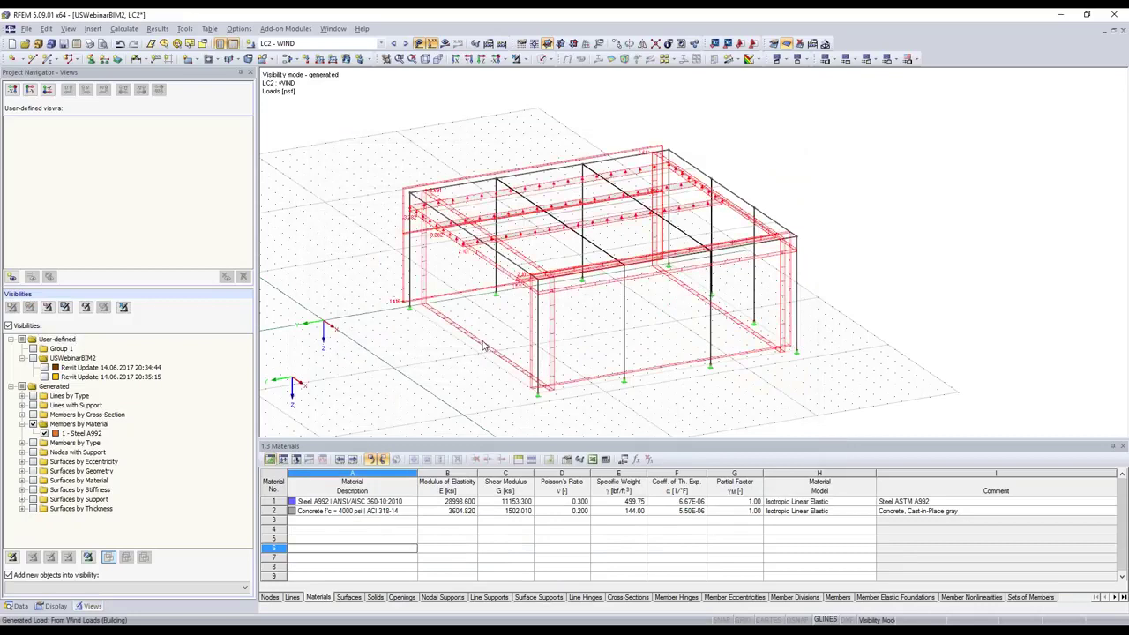
Display the generated wind loads separately as individual member loads on the steel frame.
{"action": "right_click", "coordinate": [484, 343]}
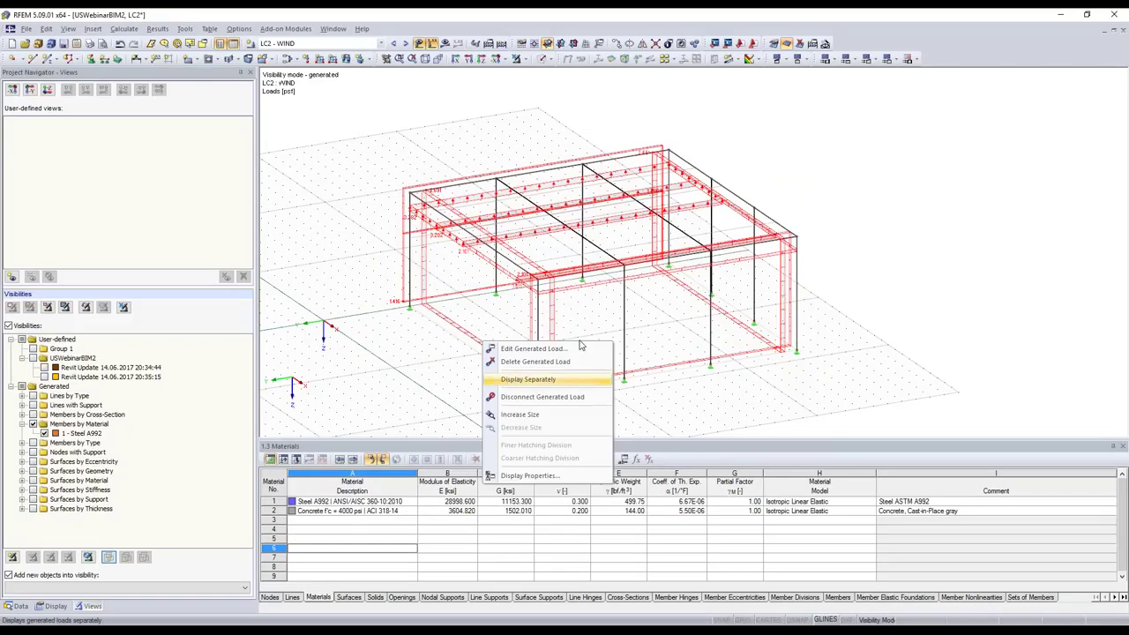
{"action": "key", "text": "Return"}
{"action": "scroll", "coordinate": [565, 185], "scroll_direction": "up", "scroll_amount": 3}
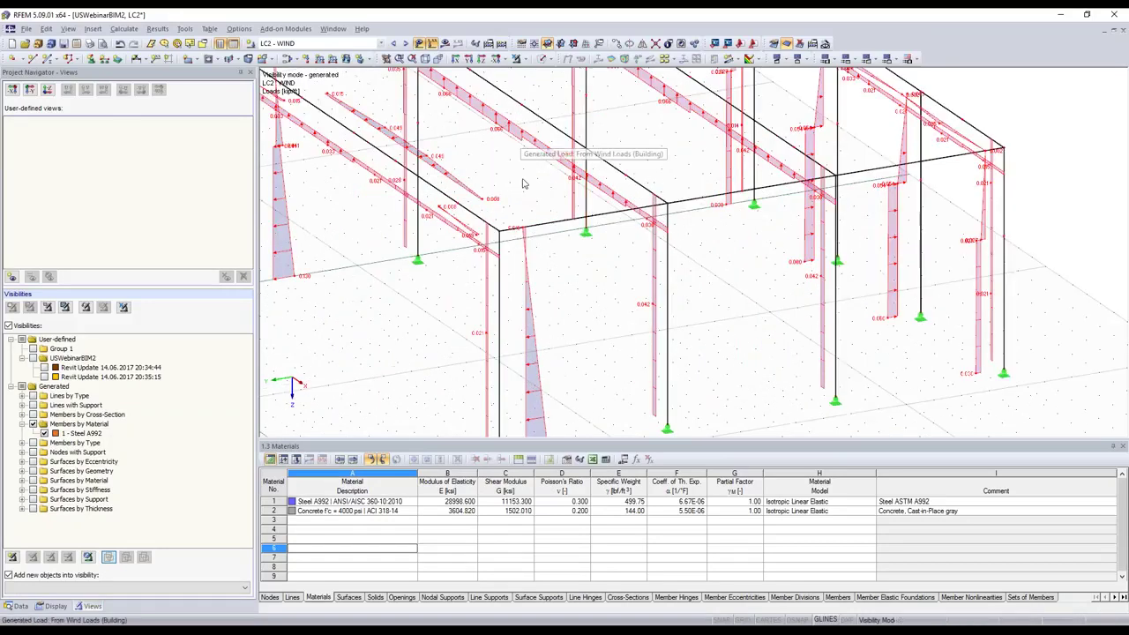
{"action": "scroll", "coordinate": [545, 363], "scroll_direction": "down", "scroll_amount": 2}
Disconnect the generated wind load and delete the tapered member load on the front corner column, member 7.
{"action": "right_click", "coordinate": [538, 376]}
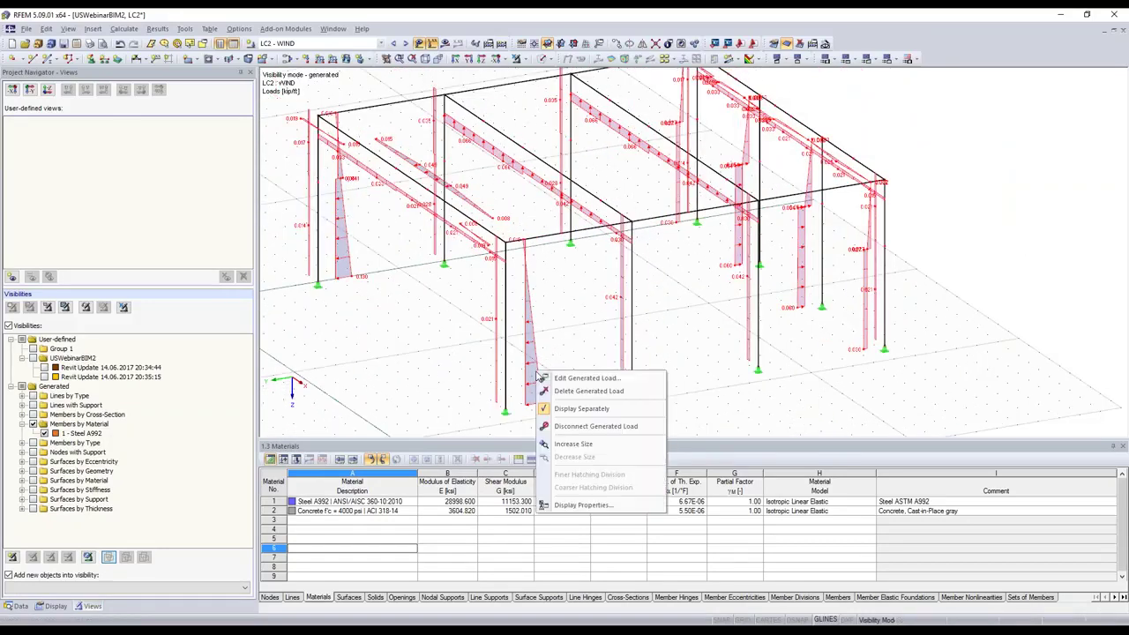
{"action": "left_click", "coordinate": [599, 428]}
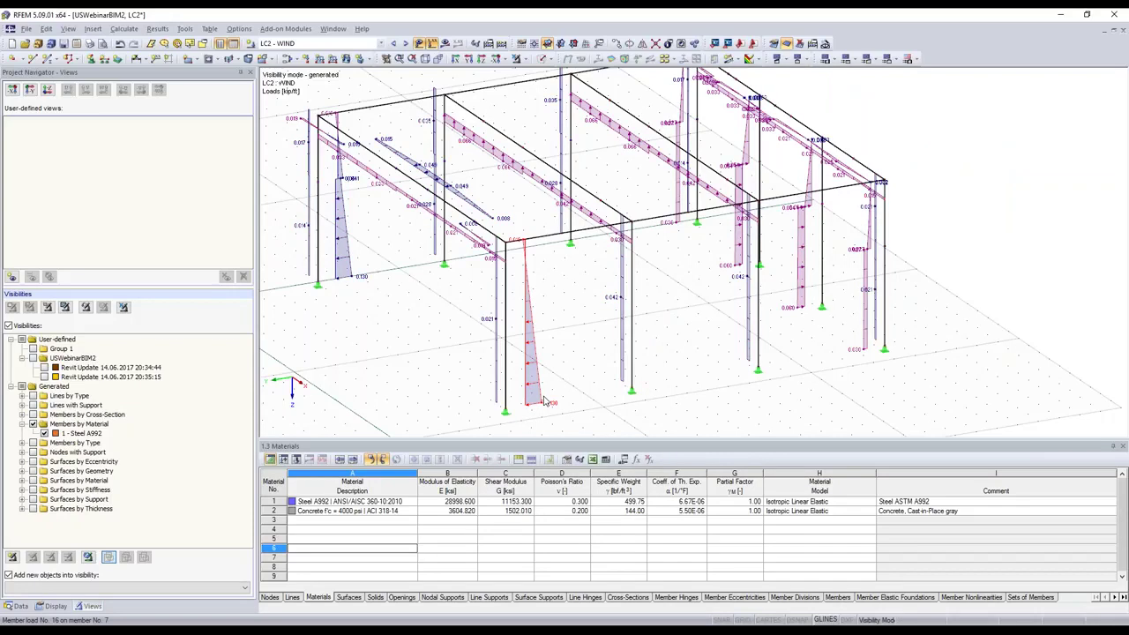
{"action": "key", "text": "Delete"}
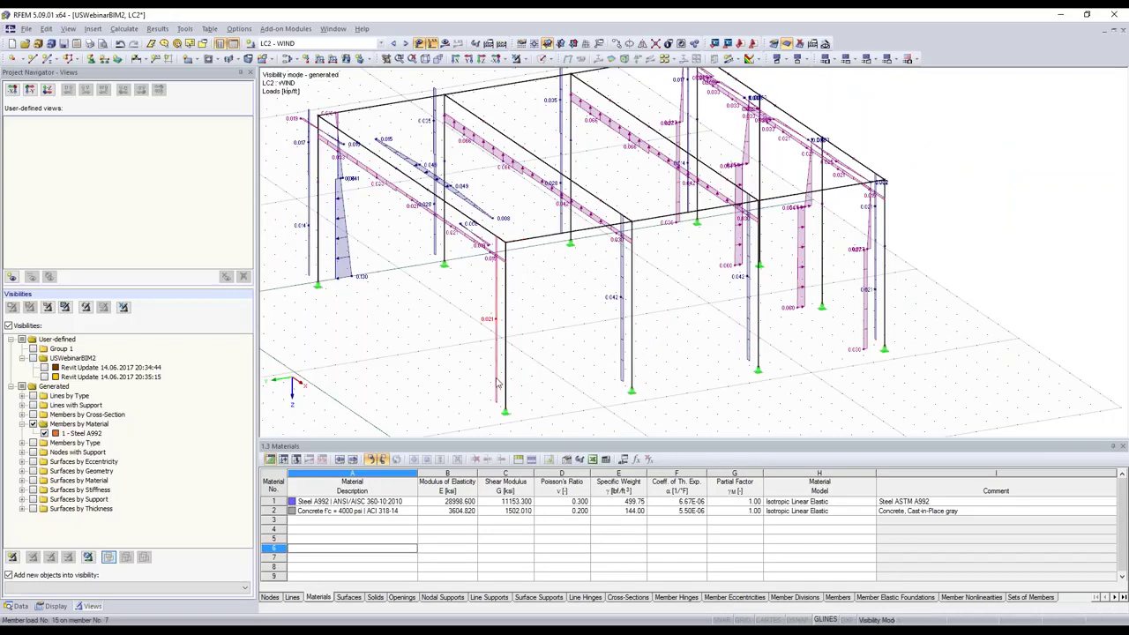
{"action": "scroll", "coordinate": [498, 384], "scroll_direction": "down", "scroll_amount": 1}
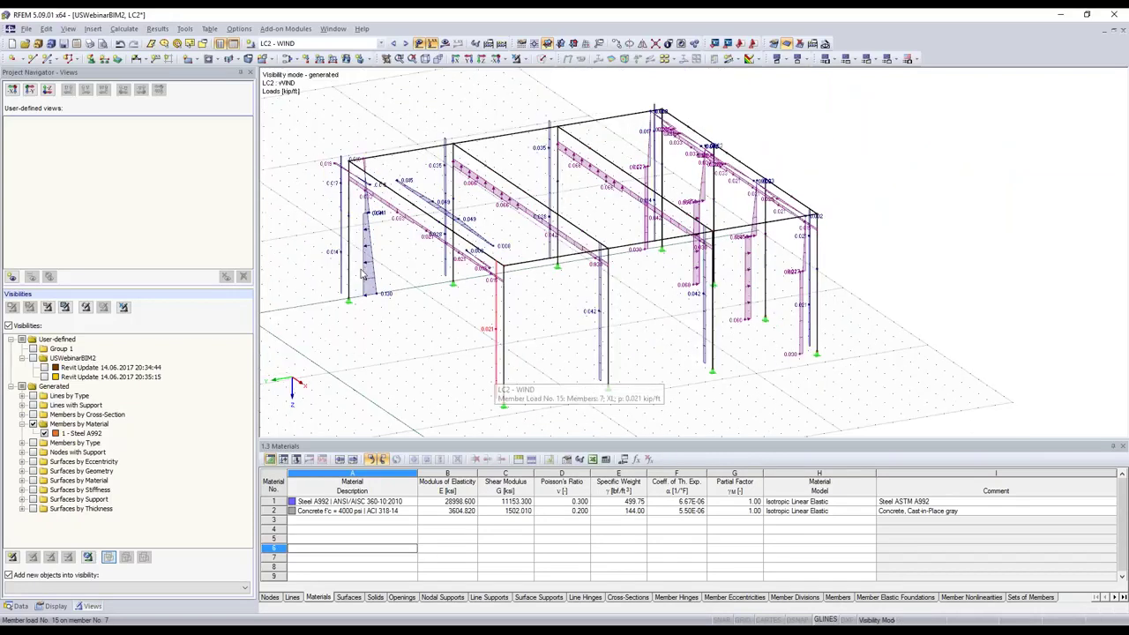
{"action": "middle_click_drag", "start_coordinate": [361, 273], "coordinate": [461, 328], "text": "ctrl"}
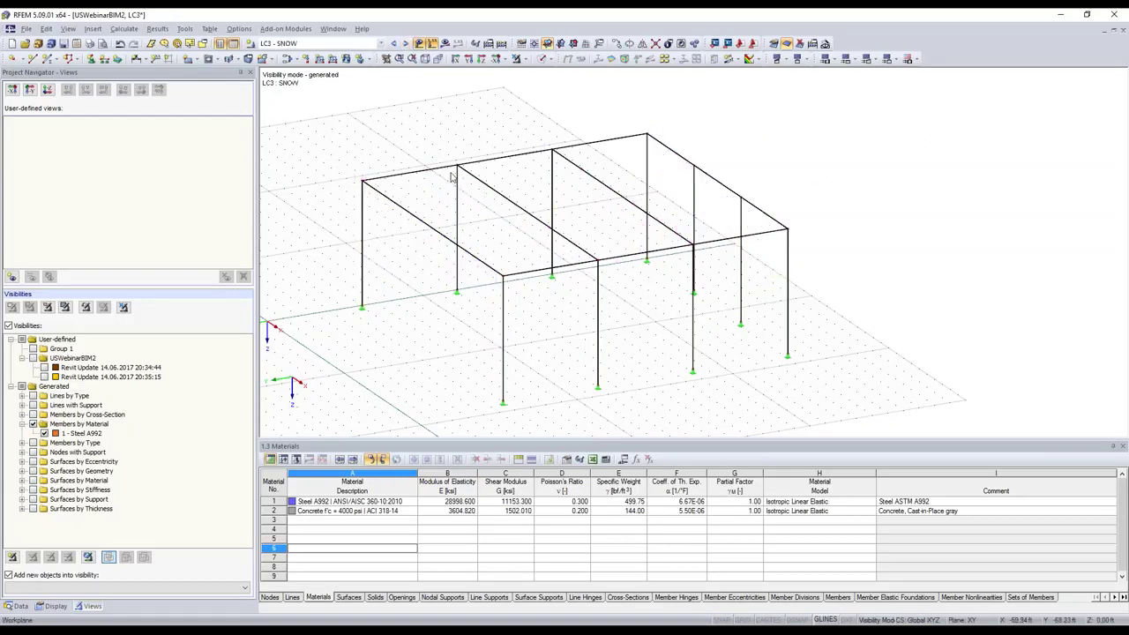
Open the ASCE 7-10 snow load generator for a flat/monopitch roof in LC3 and look at the ground snow load map.
{"action": "left_click", "coordinate": [785, 60]}
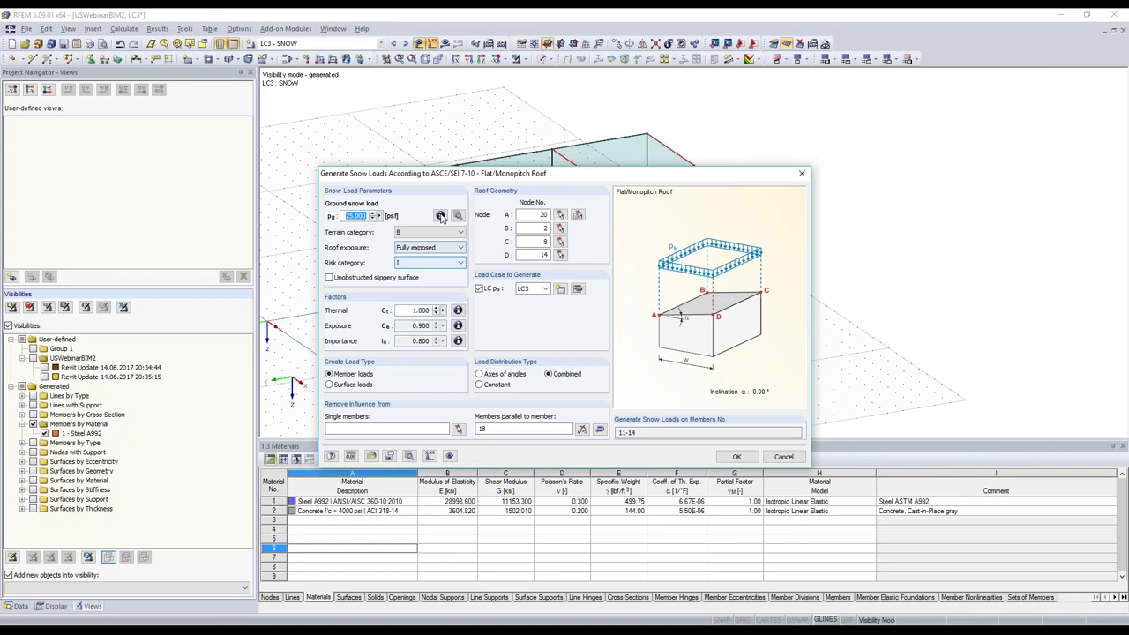
{"action": "left_click", "coordinate": [440, 216]}
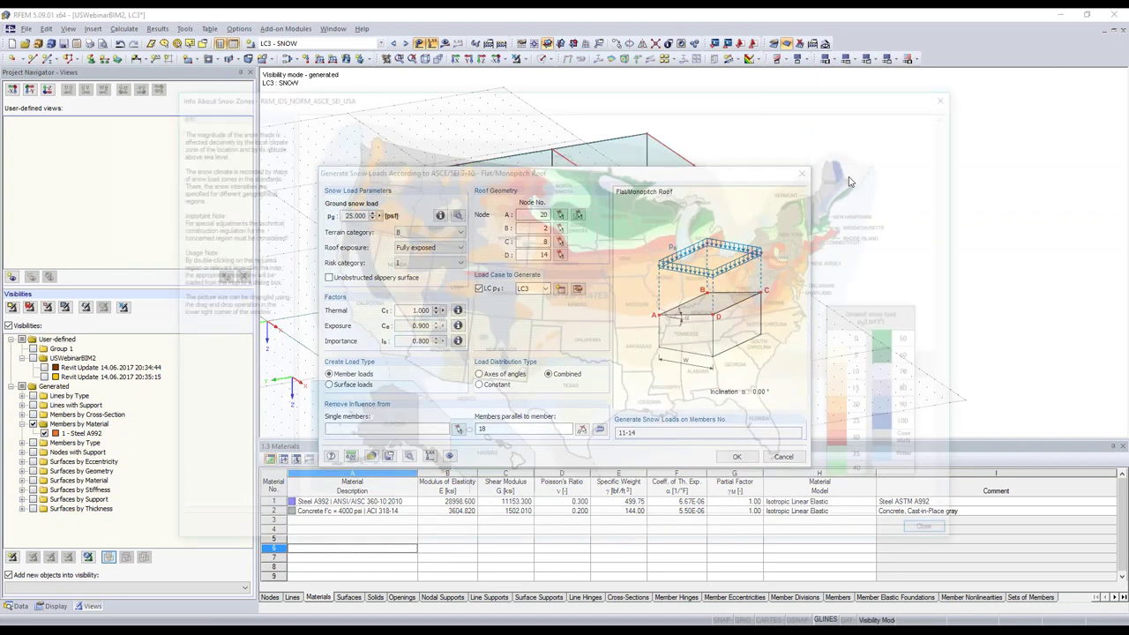
{"action": "key", "text": "Escape"}
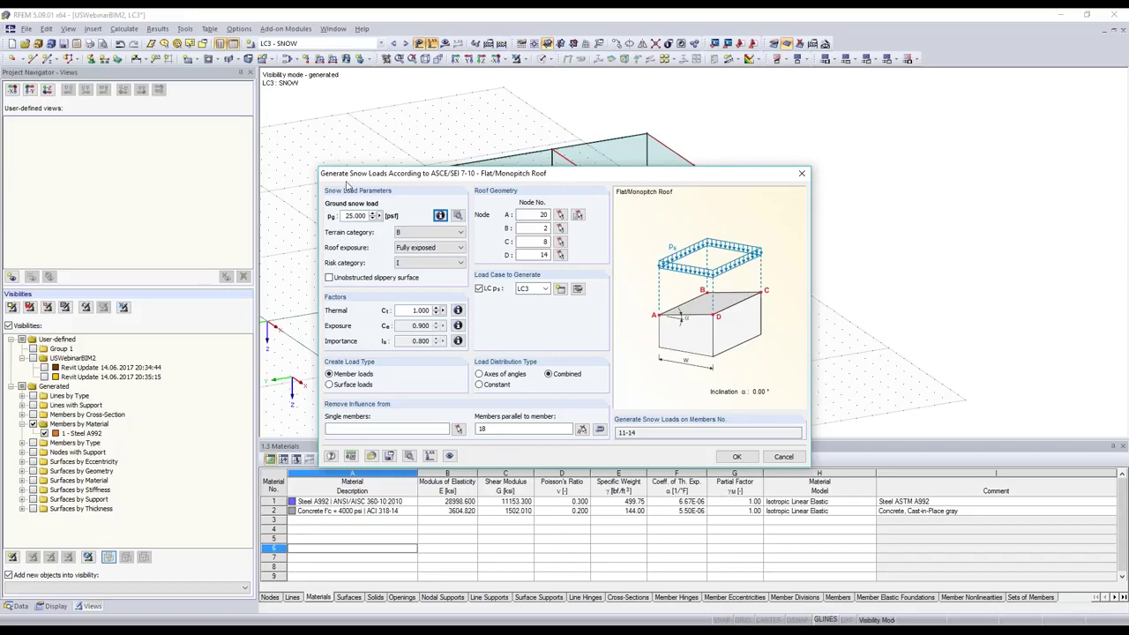
Generate the snow loads in LC3 on roof members 11-14 with a 25 psf ground snow load and accept the generation info.
{"action": "left_click_drag", "start_coordinate": [393, 173], "coordinate": [1, 170]}
{"action": "left_click_drag", "start_coordinate": [285, 171], "coordinate": [312, 158]}
{"action": "left_click", "coordinate": [182, 275]}
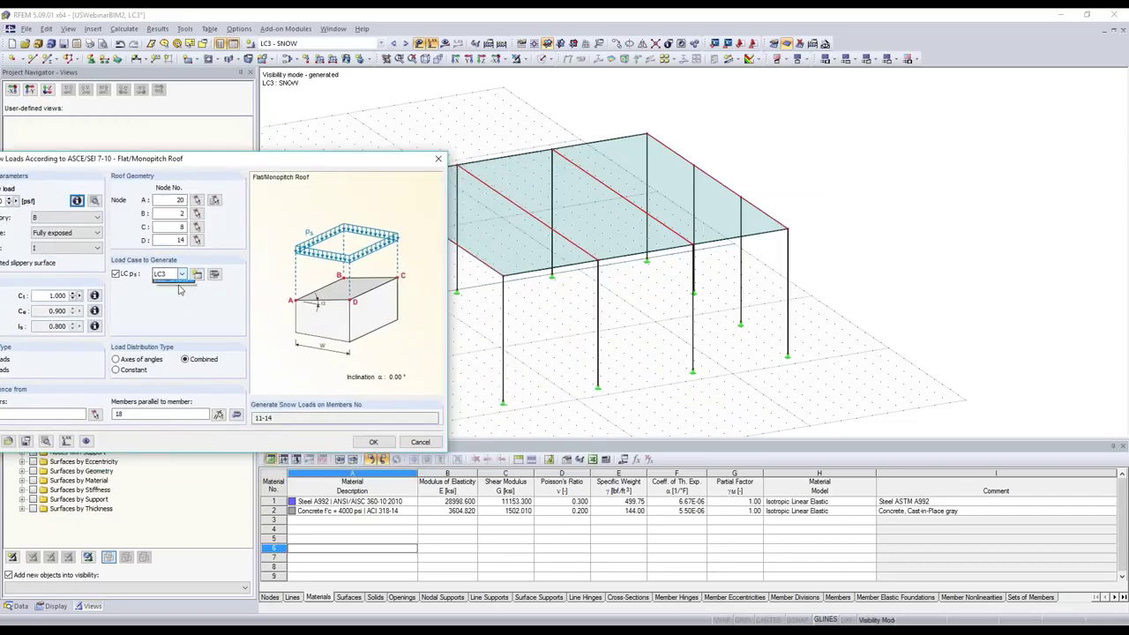
{"action": "left_click", "coordinate": [247, 197]}
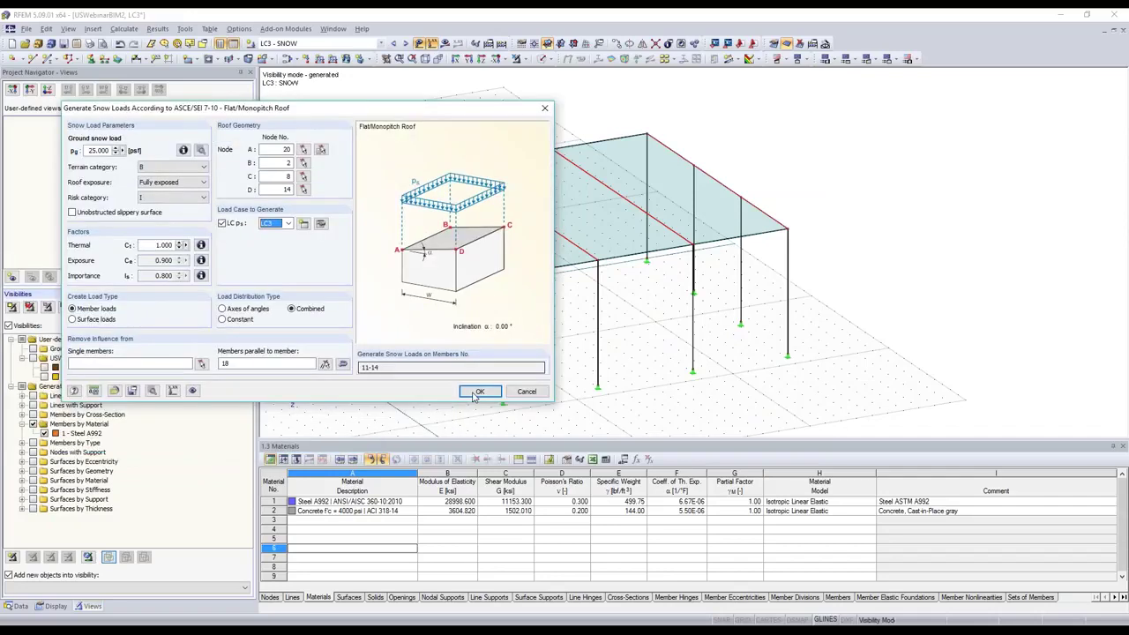
{"action": "left_click", "coordinate": [476, 394]}
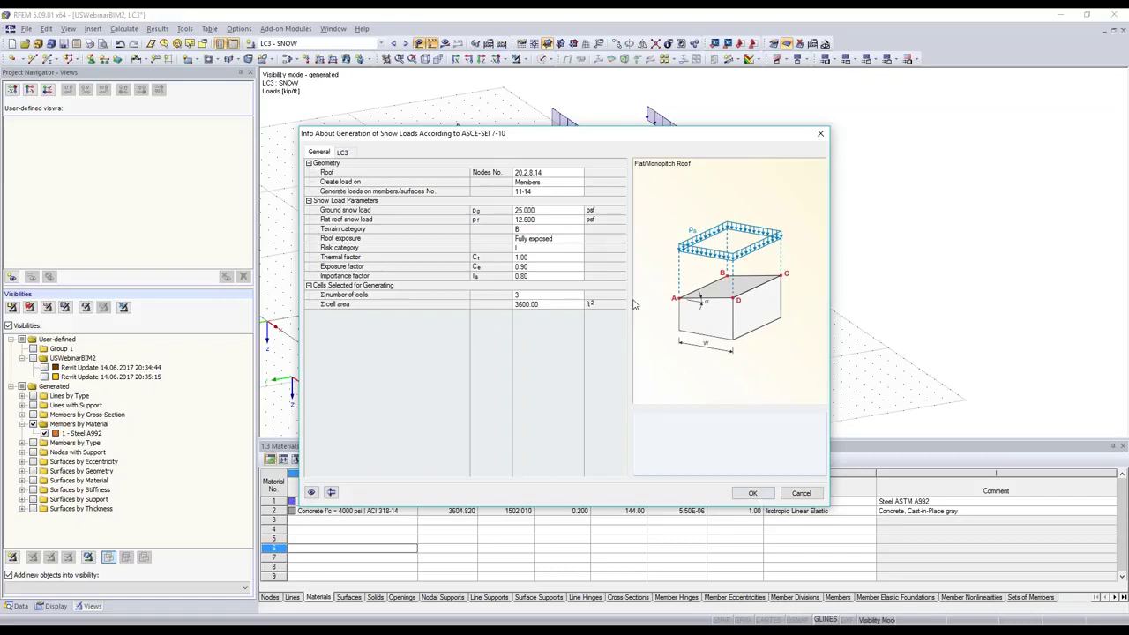
{"action": "key", "text": "Return"}
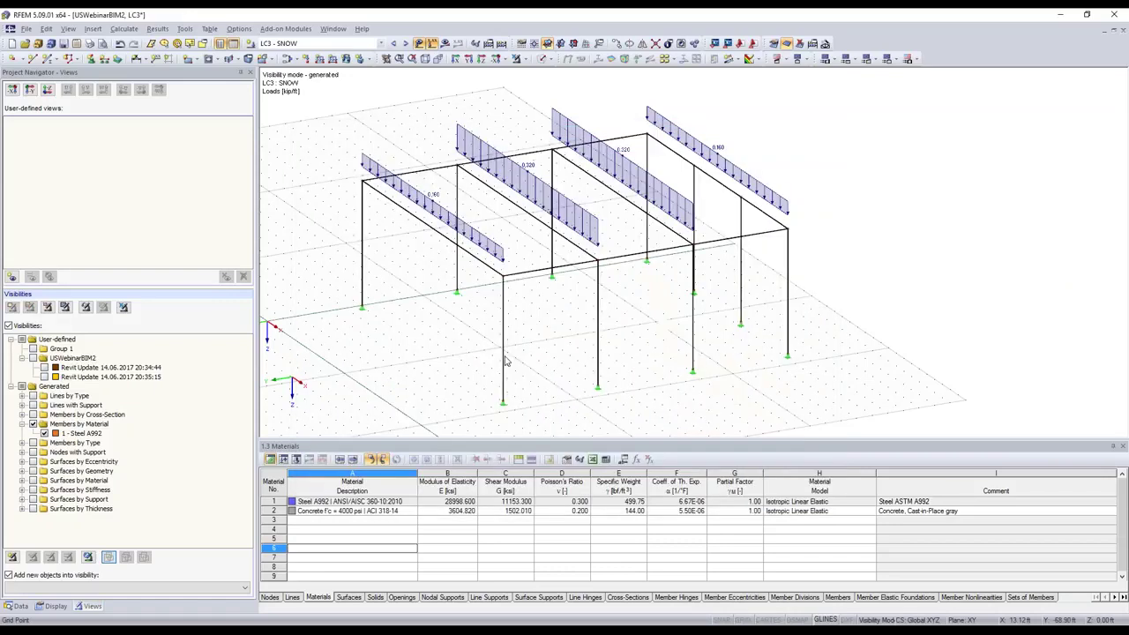
{"action": "scroll", "coordinate": [506, 361], "scroll_direction": "down", "scroll_amount": 1}
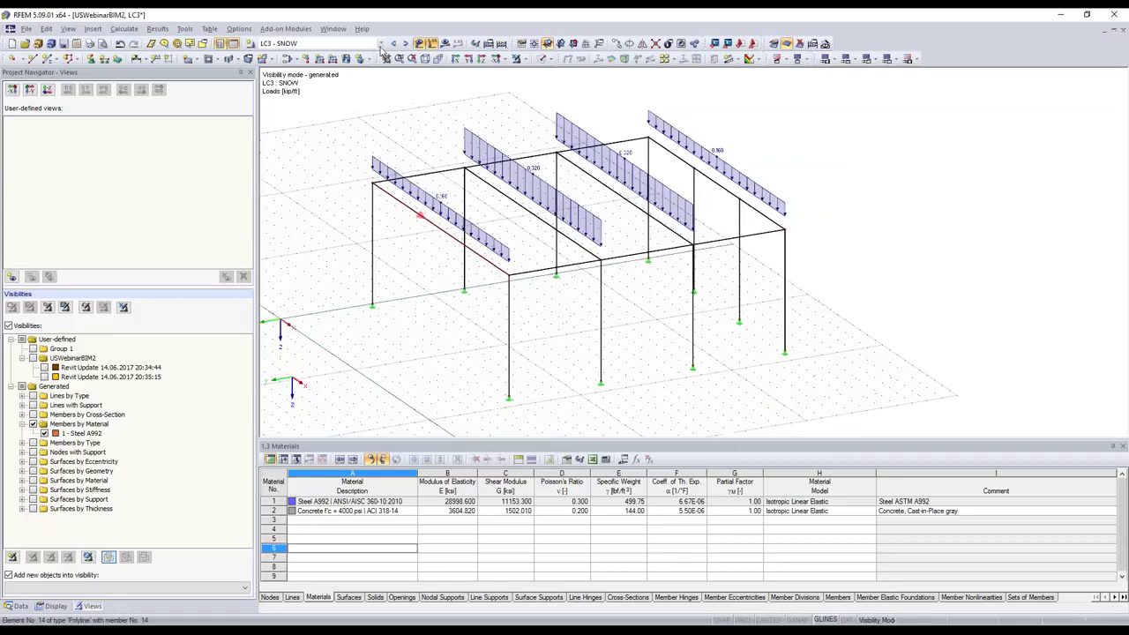
Step through the load combinations from CO2 to CO5 and cancel the visibility mode to display the whole building.
{"action": "left_click", "coordinate": [381, 43]}
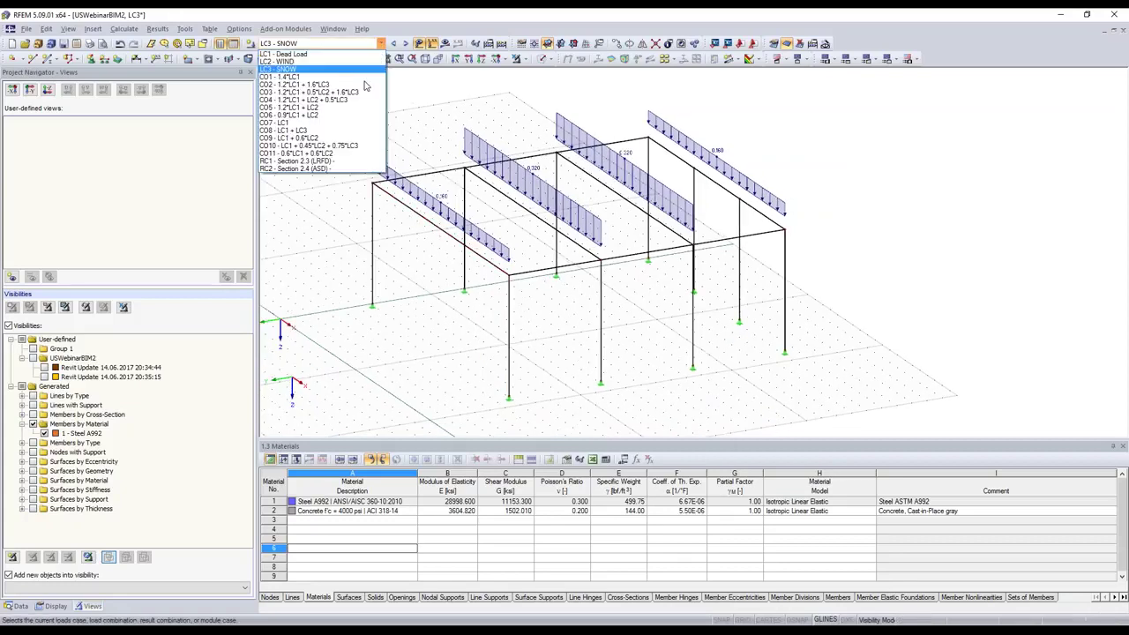
{"action": "left_click", "coordinate": [366, 85]}
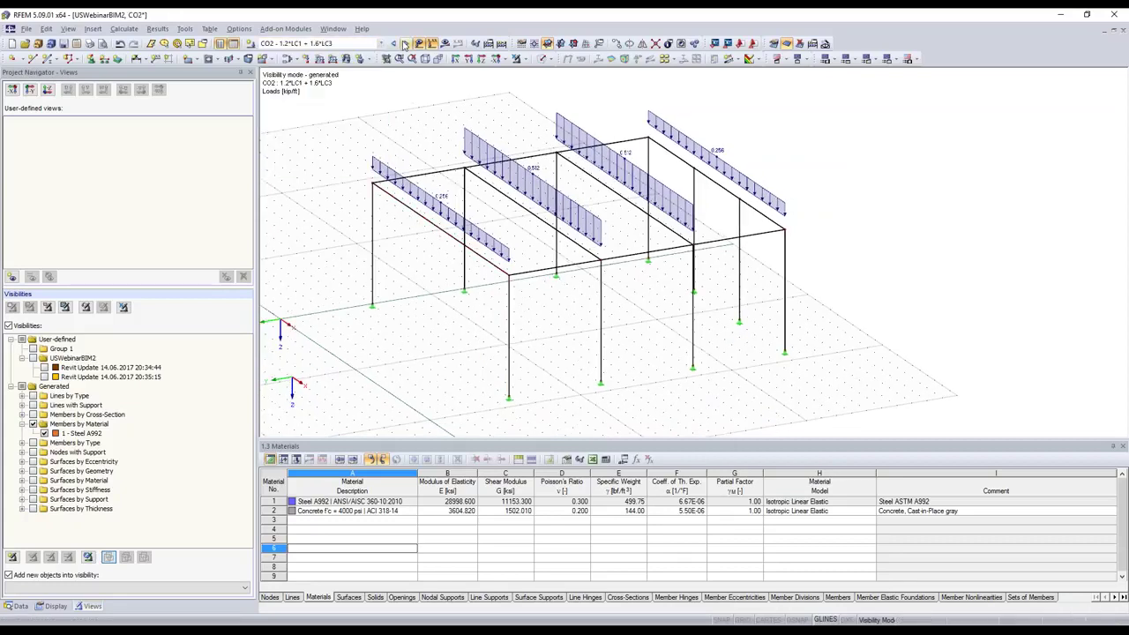
{"action": "left_click", "coordinate": [405, 43]}
{"action": "left_click", "coordinate": [405, 43]}
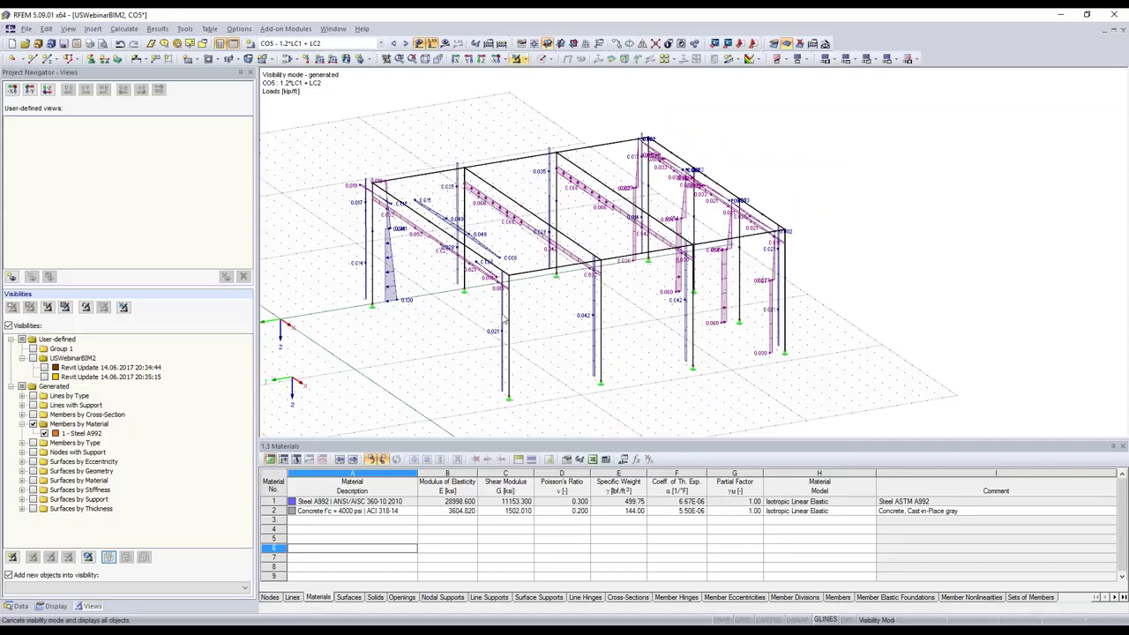
{"action": "left_click", "coordinate": [345, 58]}
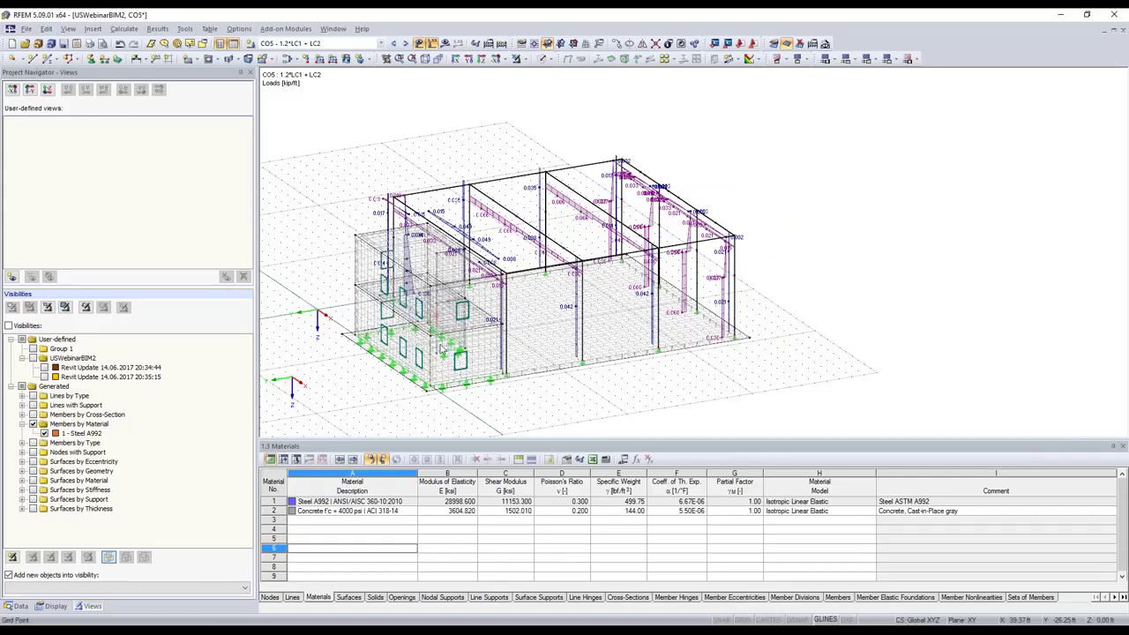
Set the method of analysis to geometrically linear for all load combinations, CO1 to CO11.
{"action": "scroll", "coordinate": [440, 349], "scroll_direction": "up", "scroll_amount": 1}
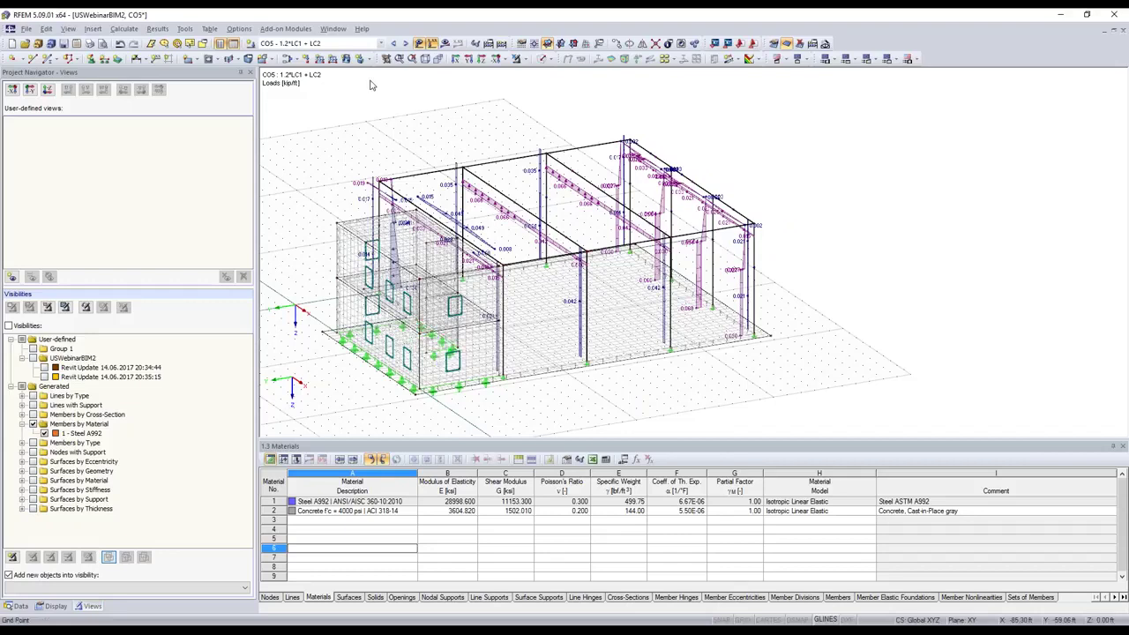
{"action": "left_click", "coordinate": [286, 59]}
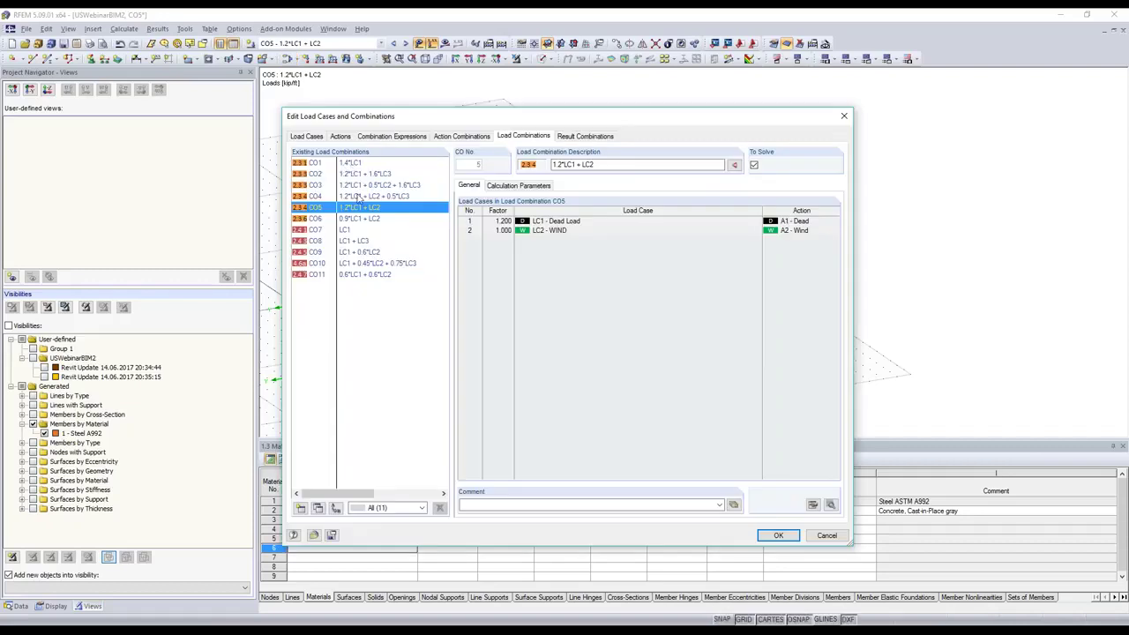
{"action": "key", "text": "Home"}
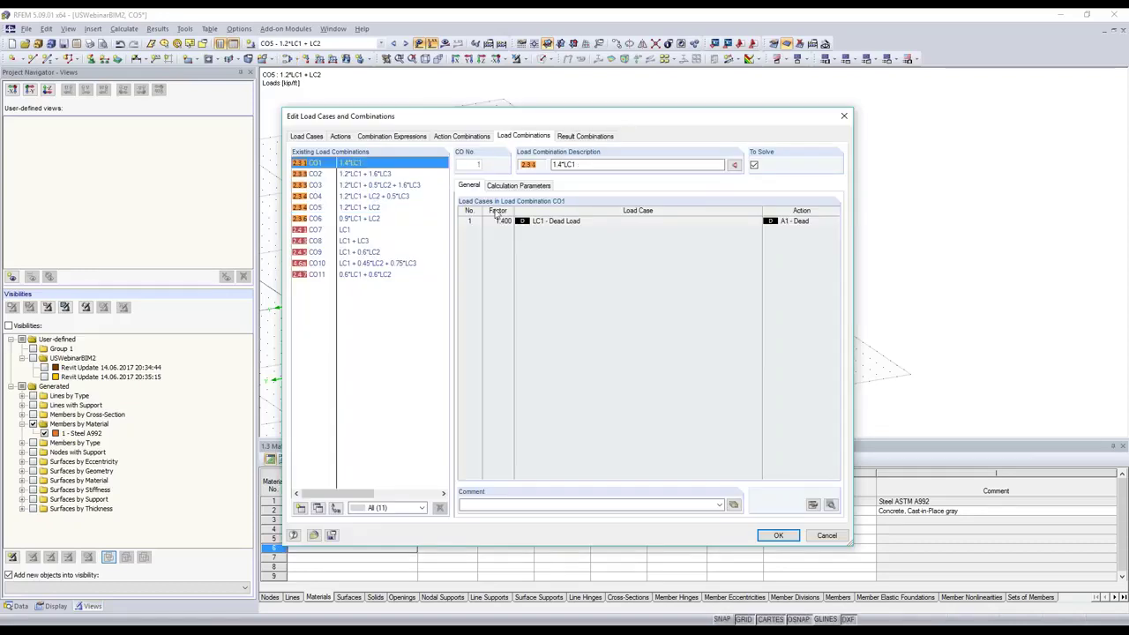
{"action": "key", "text": "ctrl+a"}
{"action": "left_click", "coordinate": [508, 186]}
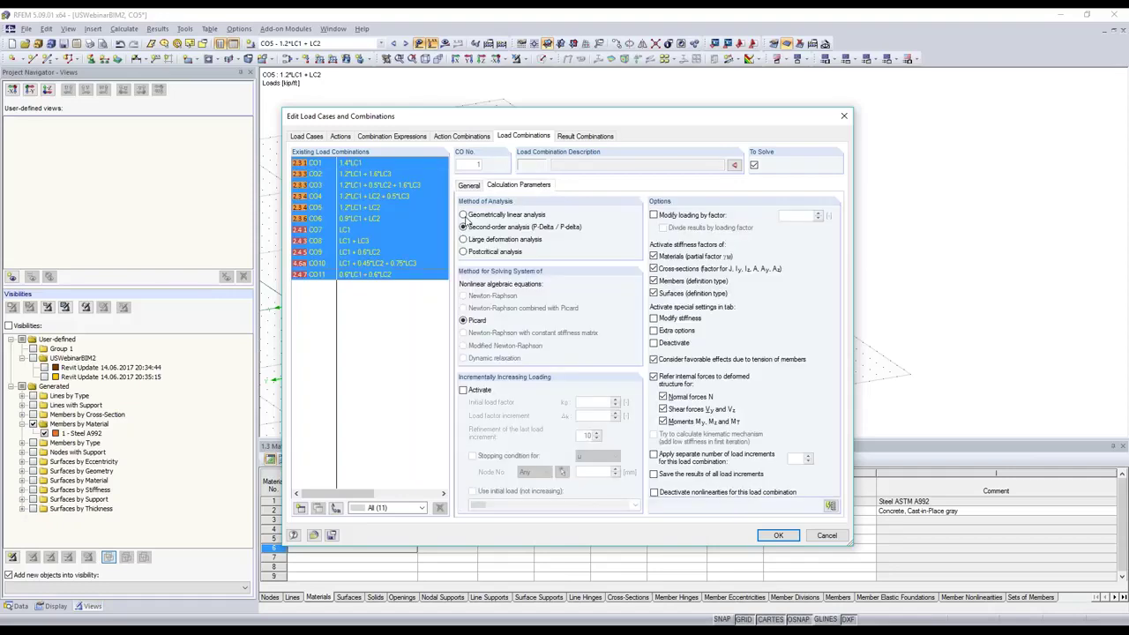
{"action": "left_click", "coordinate": [493, 214]}
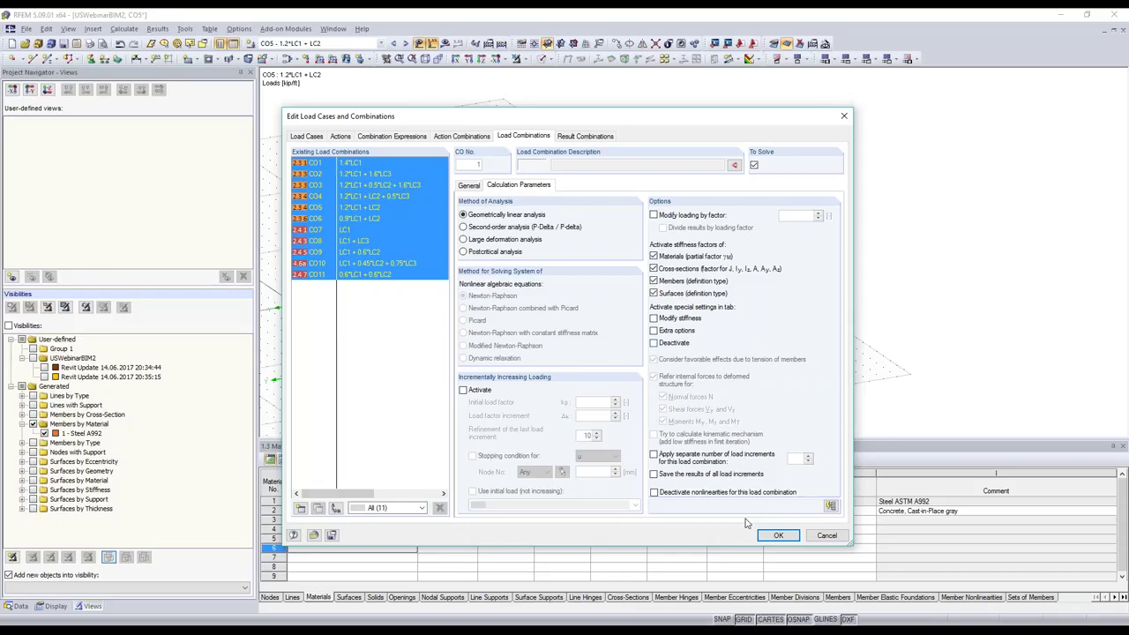
{"action": "left_click", "coordinate": [776, 536]}
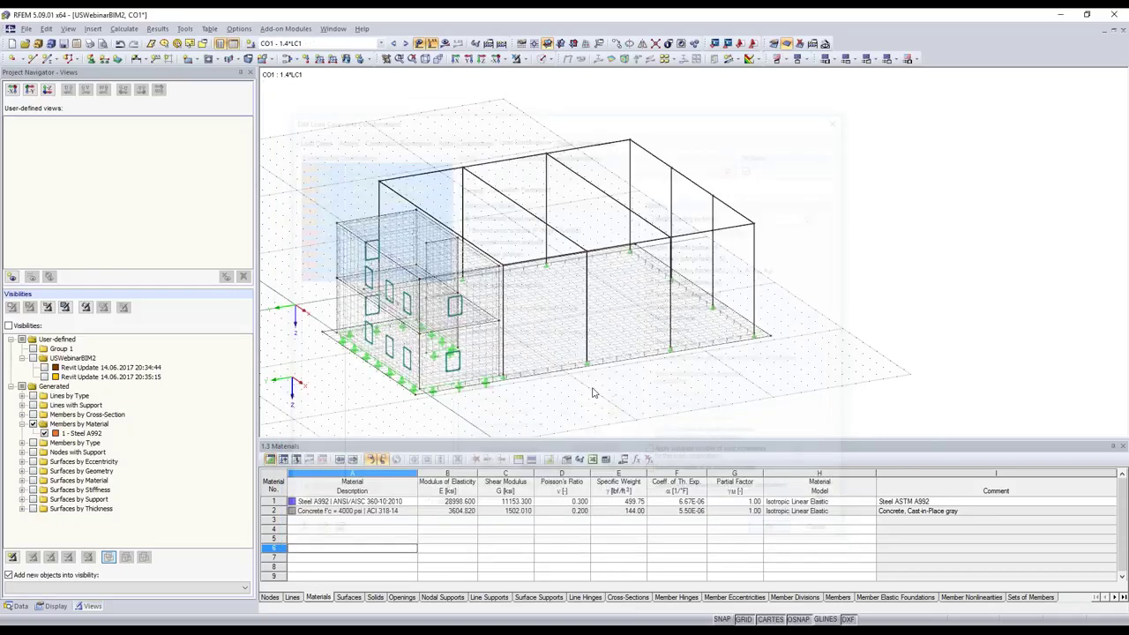
Make result combination RC1 - Section 2.3 (LRFD) current and calculate its results.
{"action": "left_click", "coordinate": [405, 43]}
{"action": "left_click", "coordinate": [382, 46]}
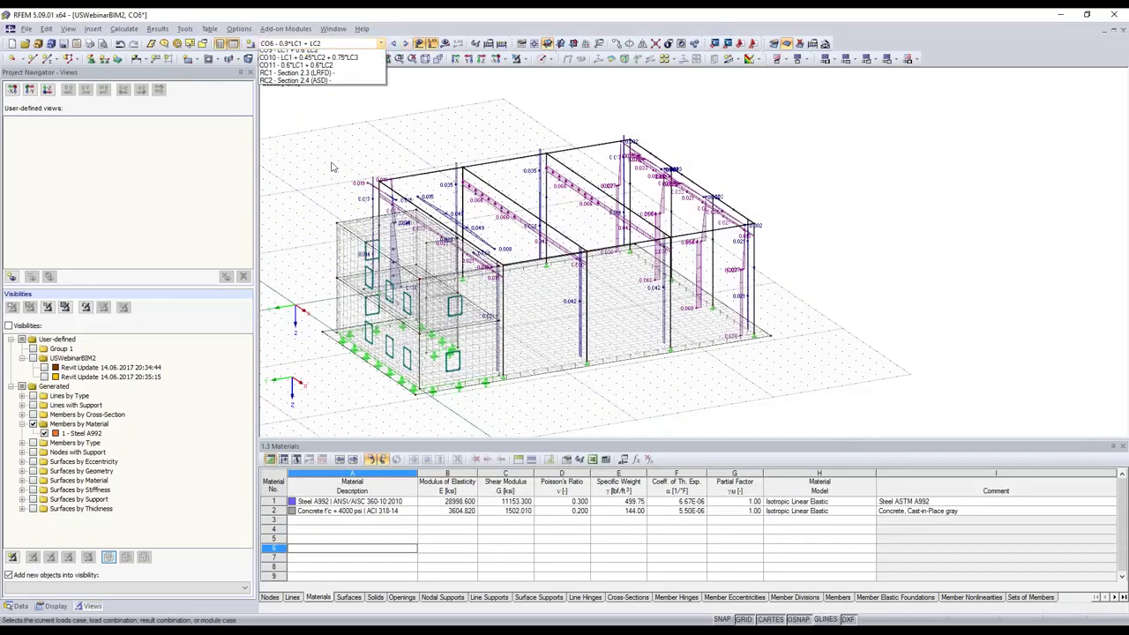
{"action": "left_click", "coordinate": [332, 164]}
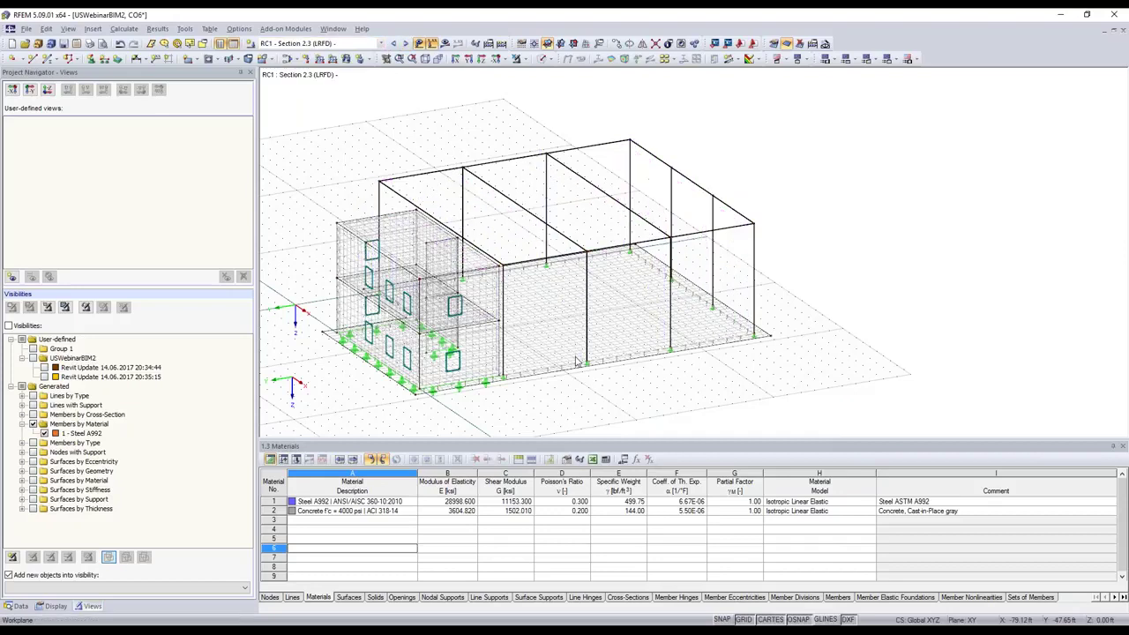
{"action": "left_click", "coordinate": [445, 43]}
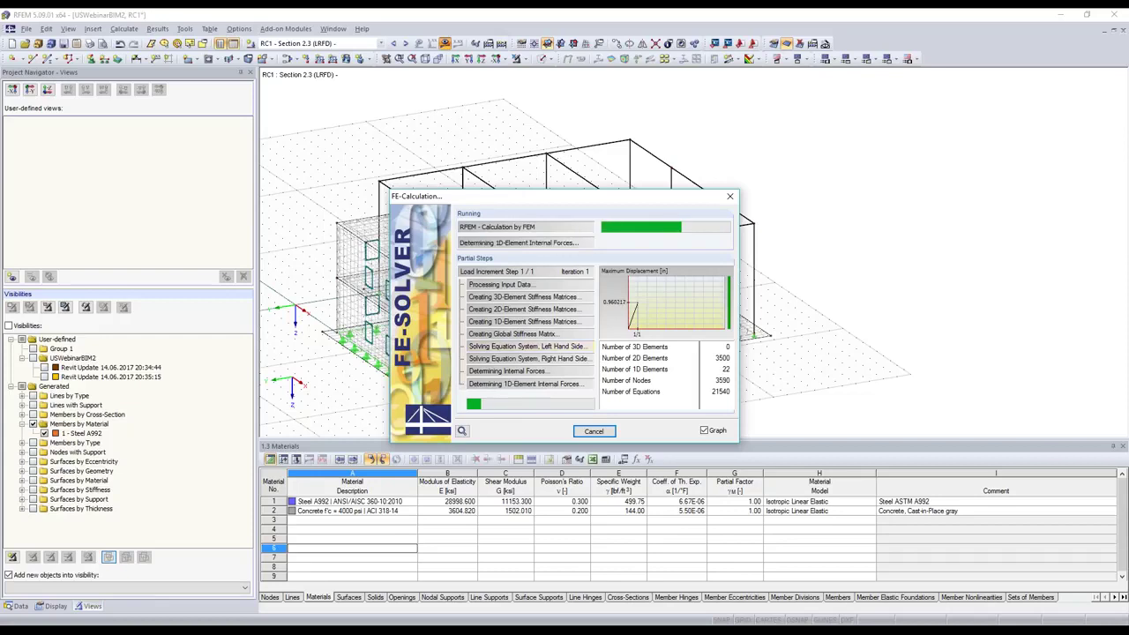
Examine the member bending moments My and the global deformations of RC1 from several angles, and turn the deformation display off.
{"action": "left_click", "coordinate": [569, 60]}
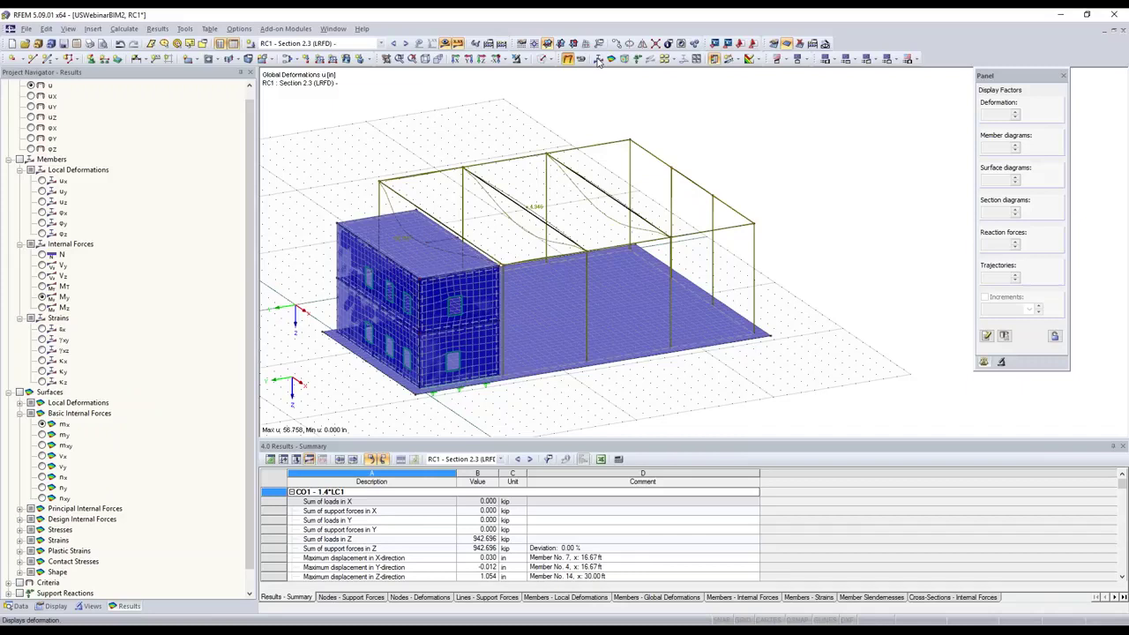
{"action": "left_click", "coordinate": [598, 59]}
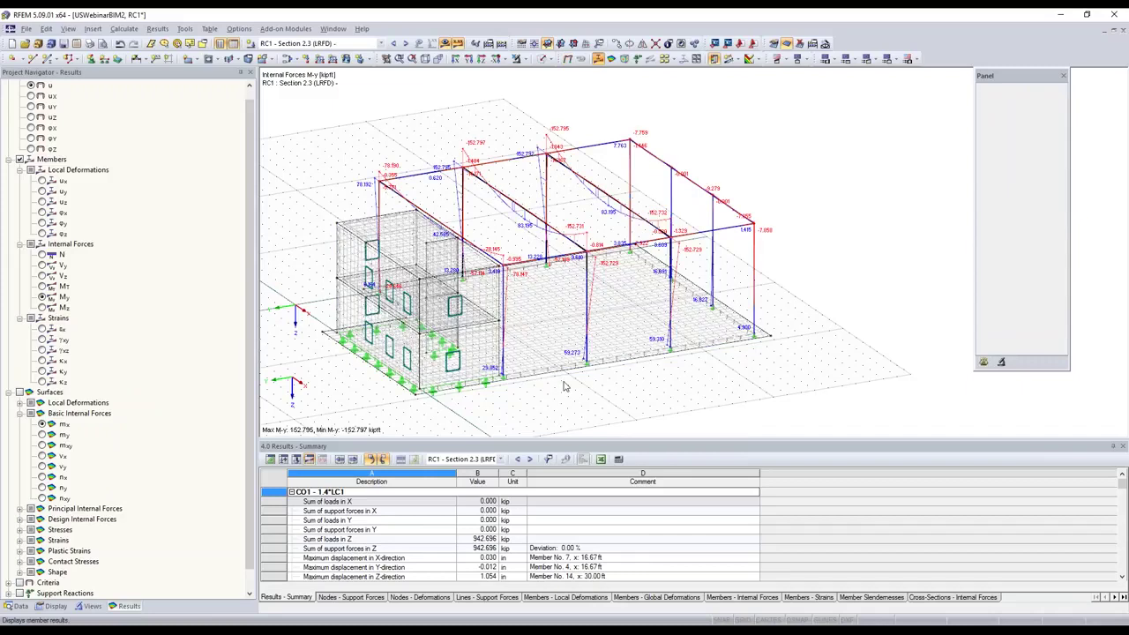
{"action": "left_click", "coordinate": [569, 59]}
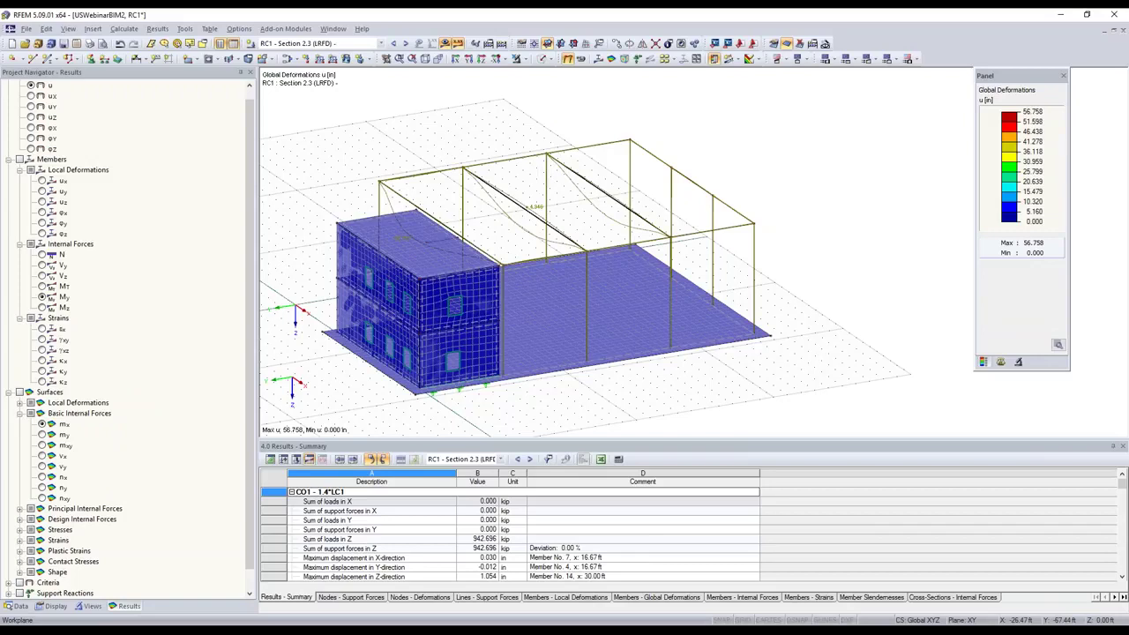
{"action": "middle_click_drag", "start_coordinate": [625, 300], "coordinate": [551, 297], "text": "ctrl"}
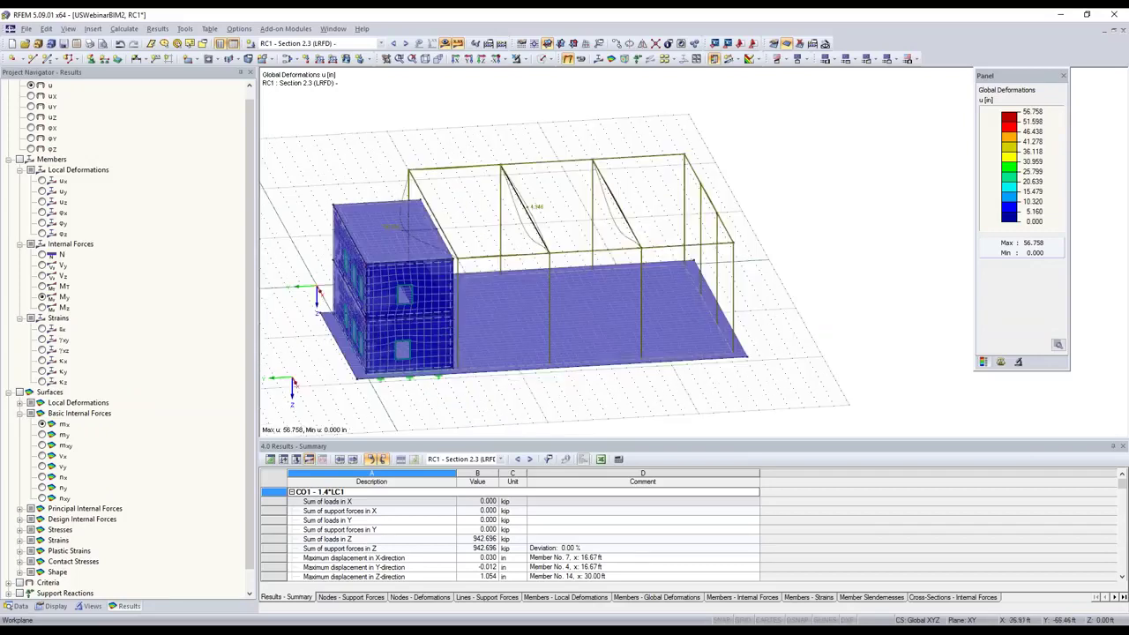
{"action": "middle_click_drag", "start_coordinate": [441, 339], "coordinate": [381, 324], "text": "ctrl"}
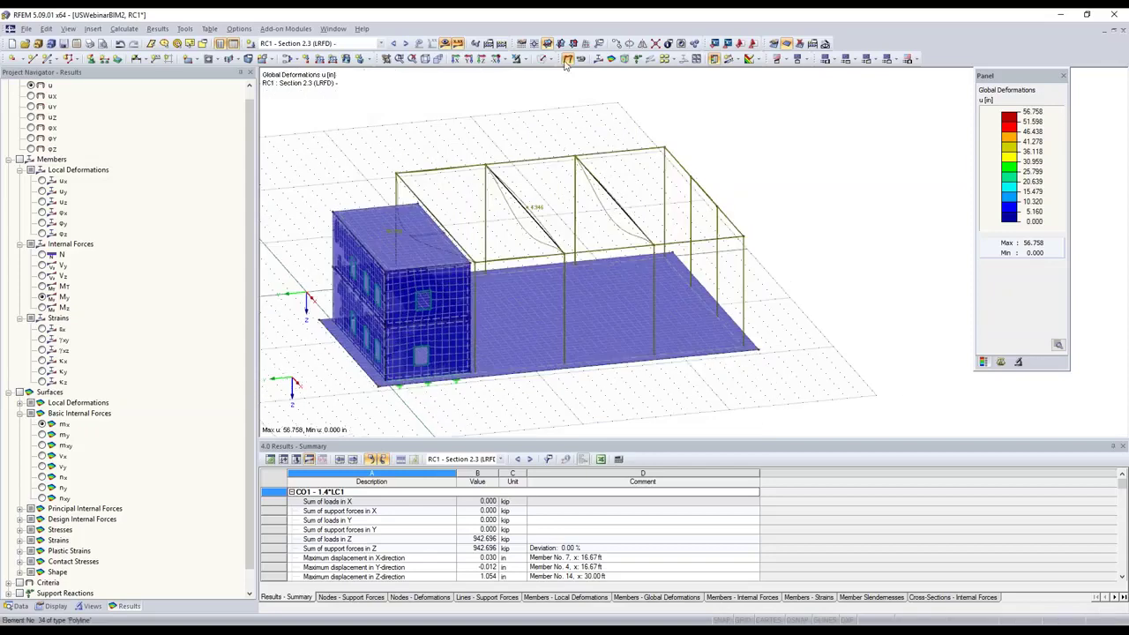
{"action": "left_click", "coordinate": [567, 59]}
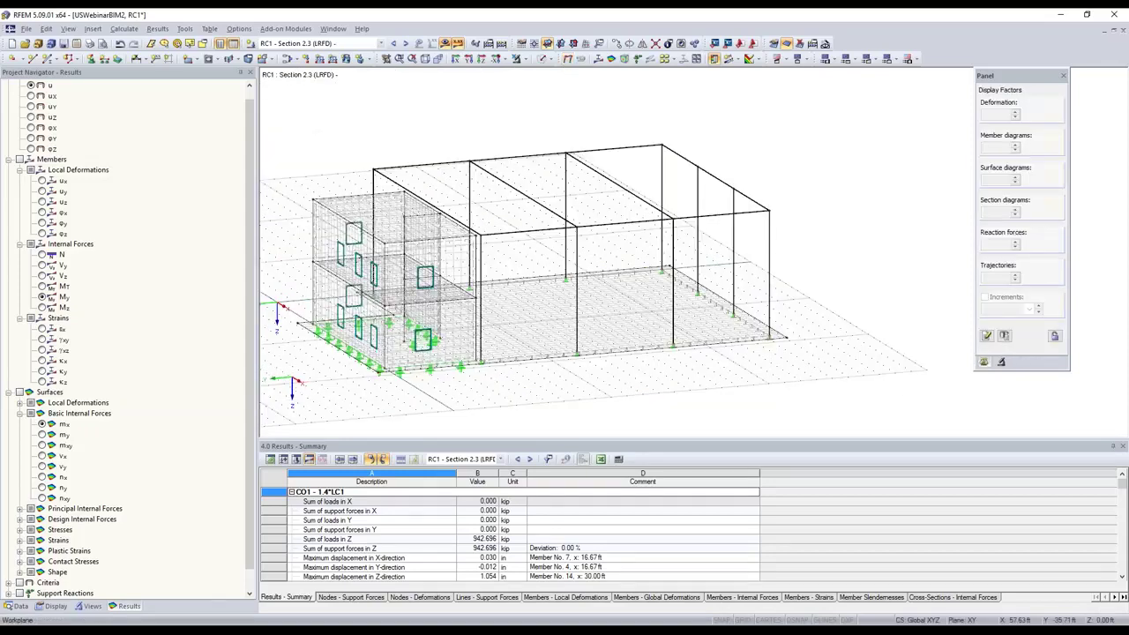
{"action": "middle_click_drag", "start_coordinate": [601, 365], "coordinate": [573, 376], "text": "ctrl"}
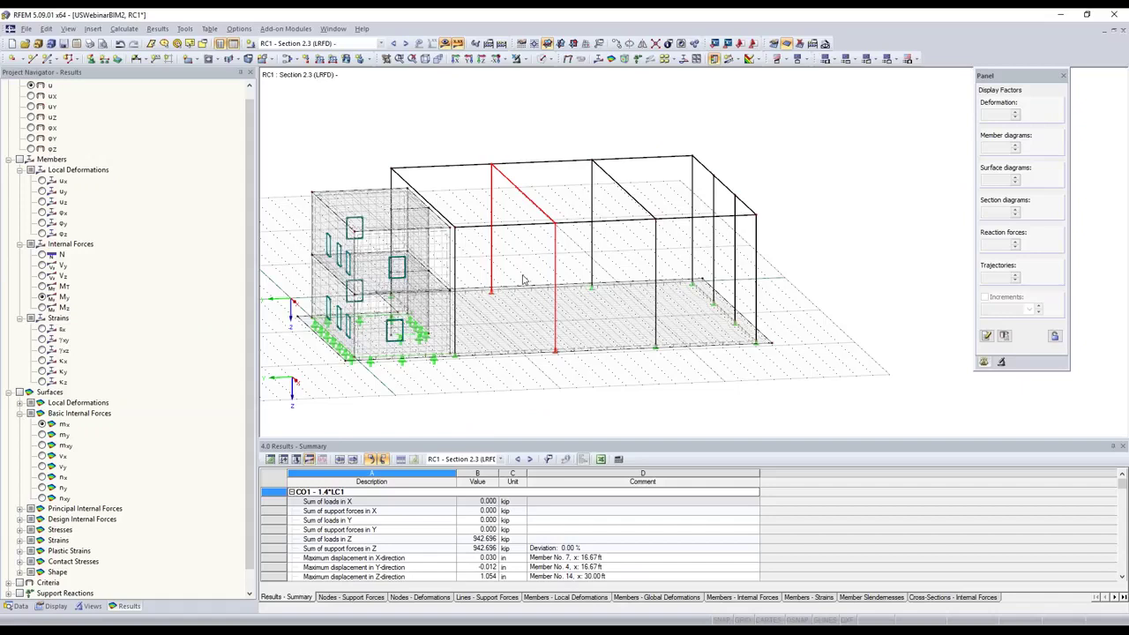
Create a 3D model named "qq" with the global Z-axis oriented downward and insert the copied frame without offset.
{"action": "key", "text": "ctrl+n"}
{"action": "type", "text": "qq"}
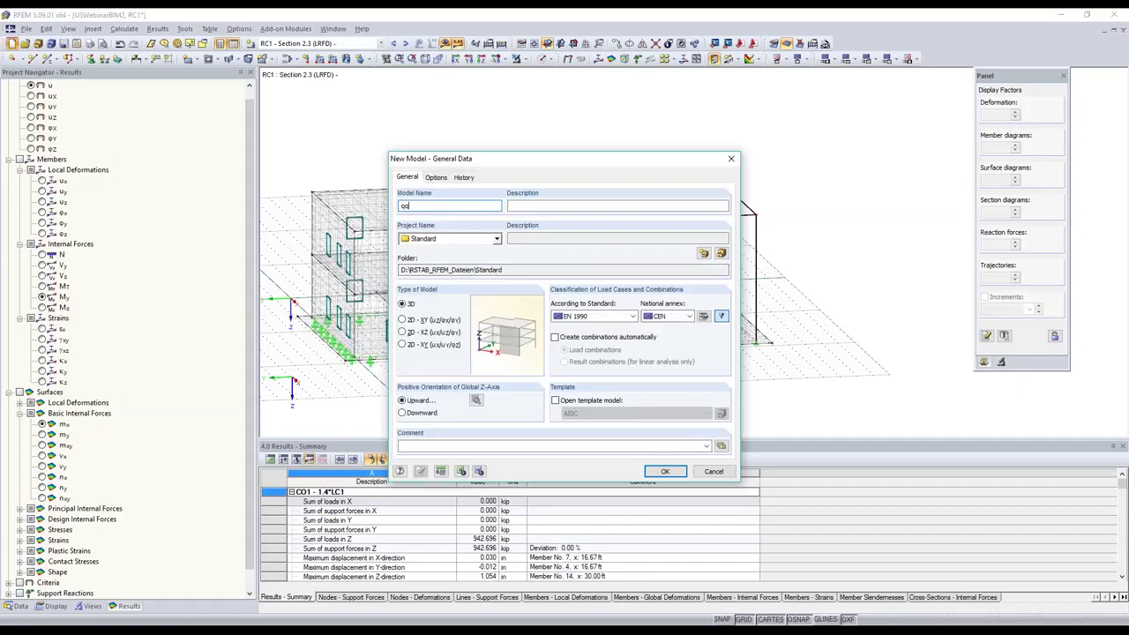
{"action": "left_click", "coordinate": [403, 412]}
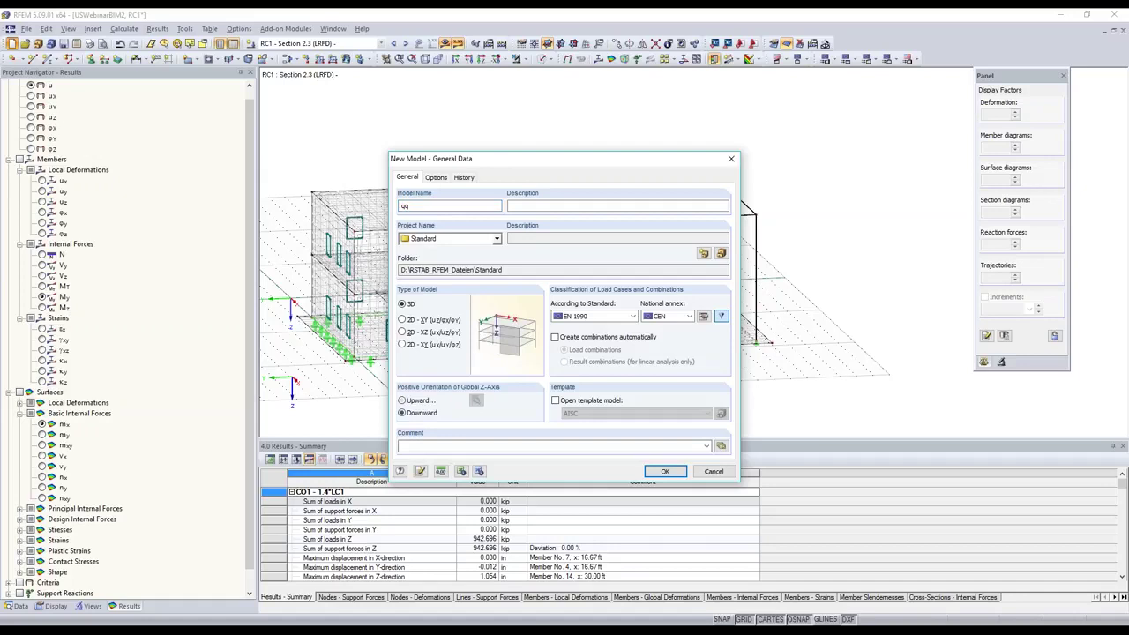
{"action": "key", "text": "Return"}
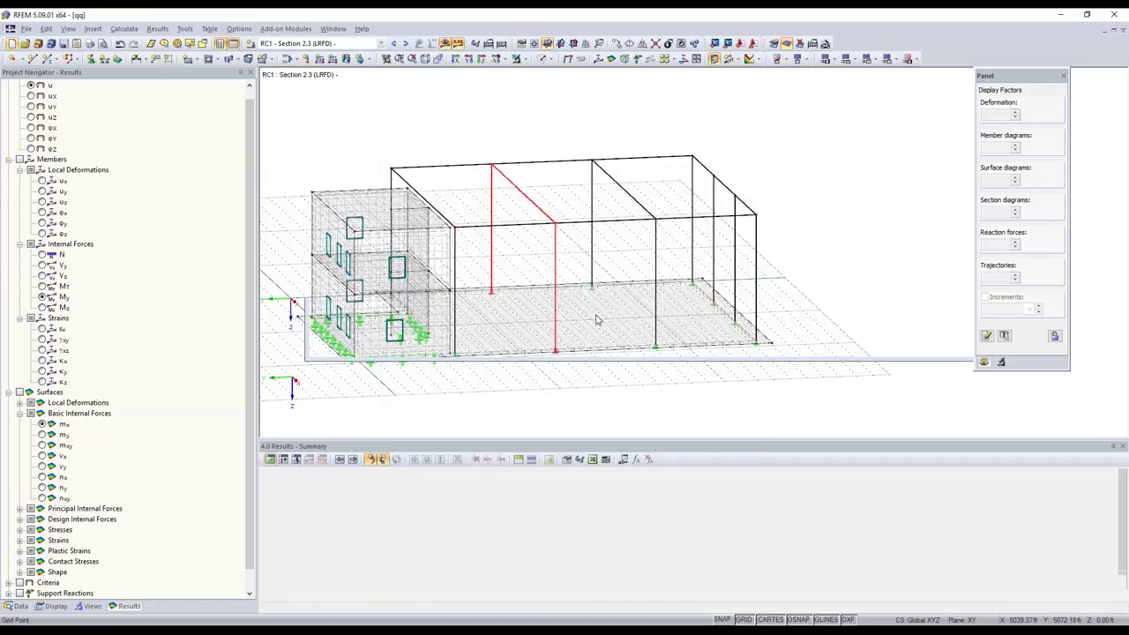
{"action": "key", "text": "ctrl+v"}
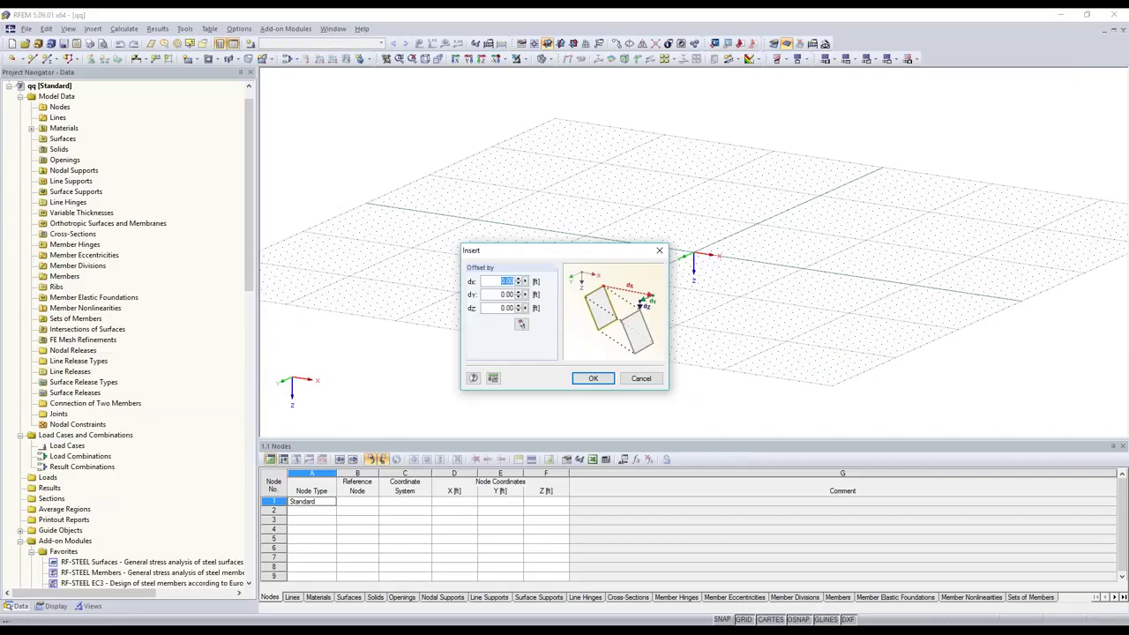
{"action": "key", "text": "Return"}
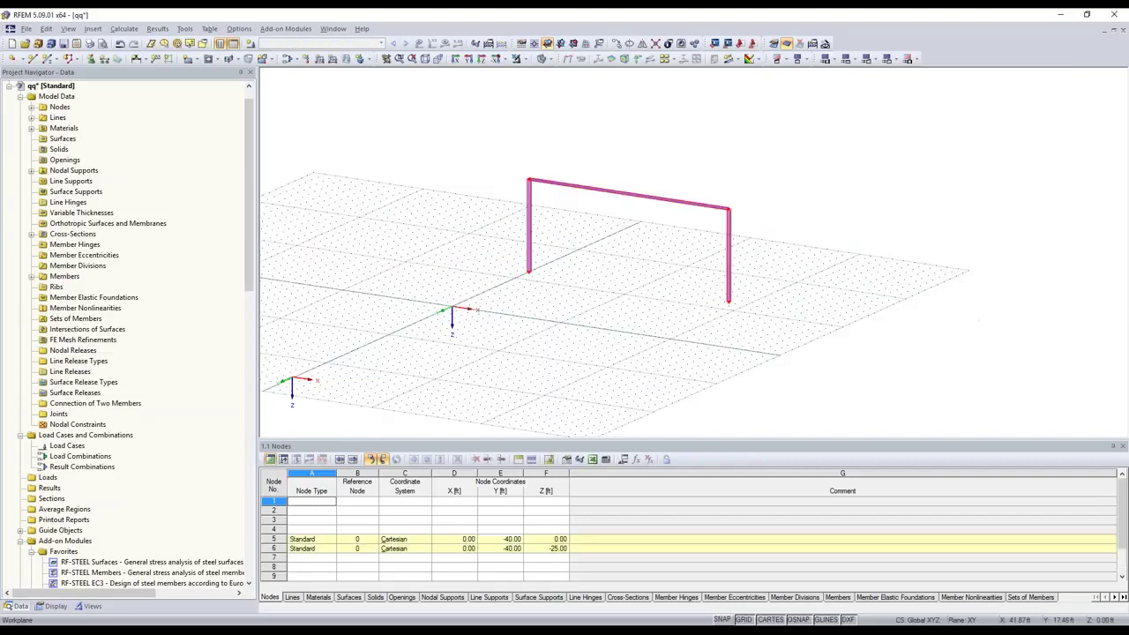
Set up a 2D truss of the inverted trapezoidal type between the frame's upper corner nodes 6 and 12.
{"action": "scroll", "coordinate": [608, 279], "scroll_direction": "up", "scroll_amount": 3}
{"action": "left_click", "coordinate": [597, 275]}
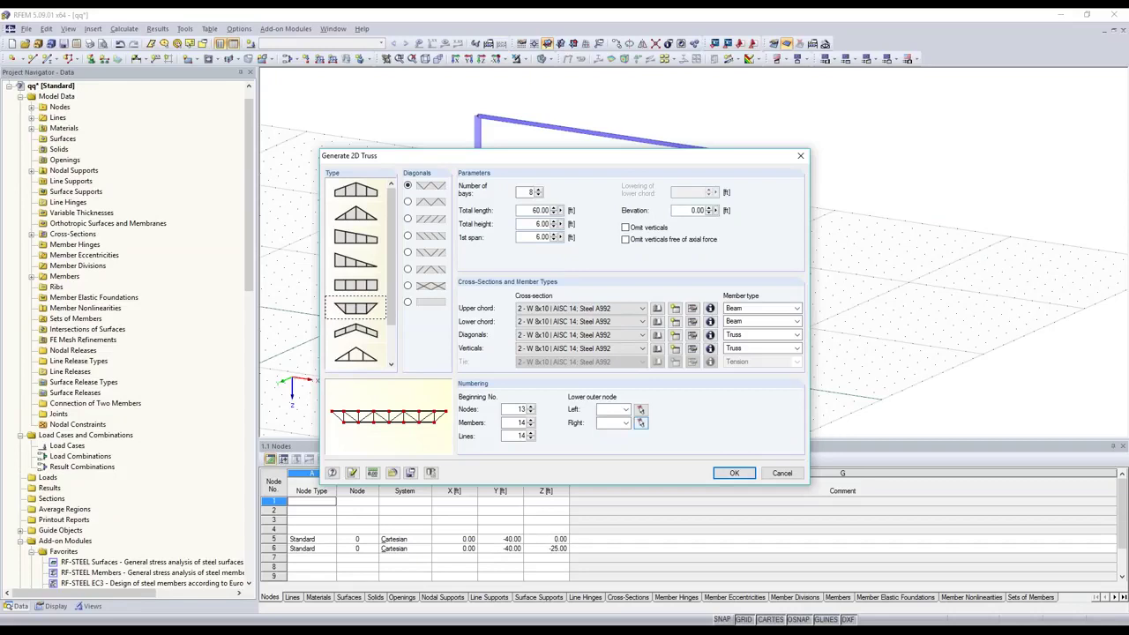
{"action": "left_click", "coordinate": [641, 422]}
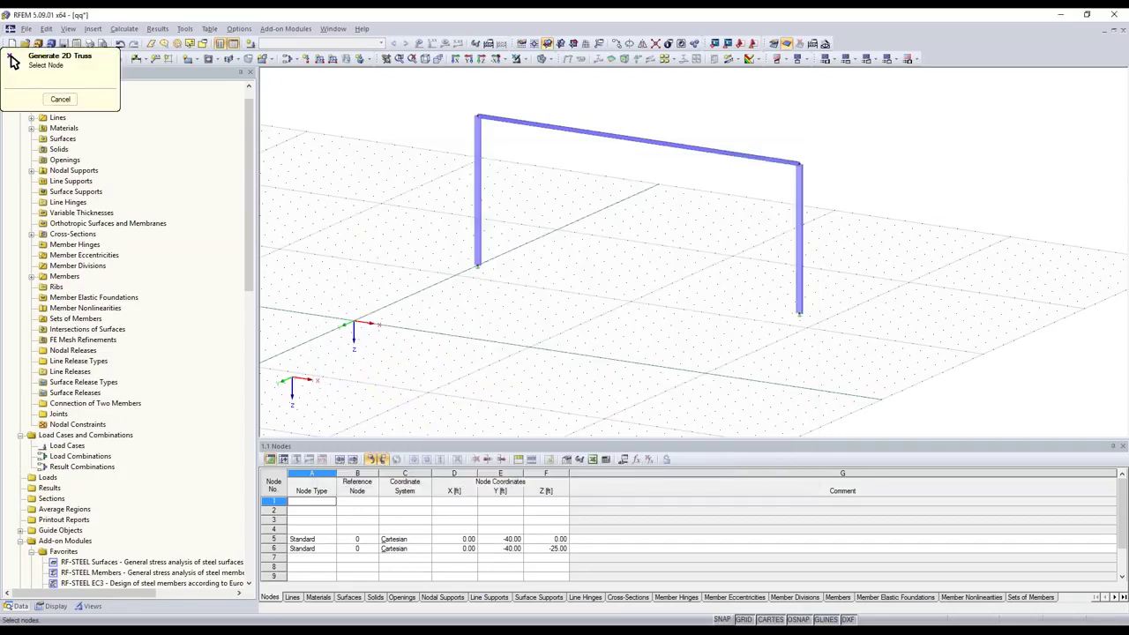
{"action": "left_click", "coordinate": [10, 55]}
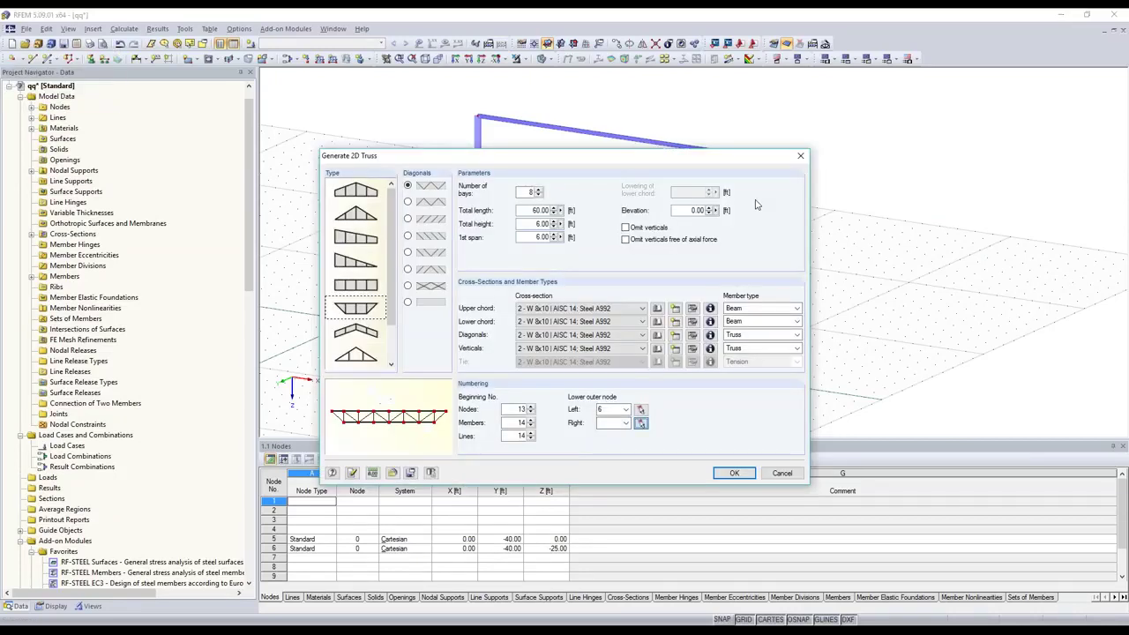
{"action": "left_click", "coordinate": [360, 284]}
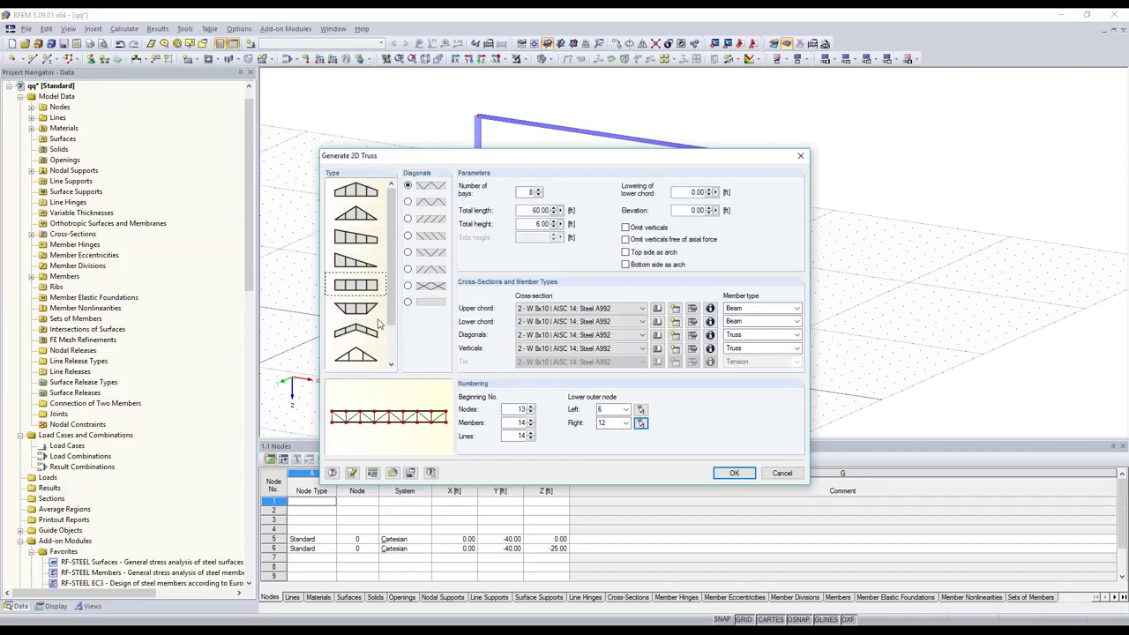
{"action": "left_click", "coordinate": [363, 309]}
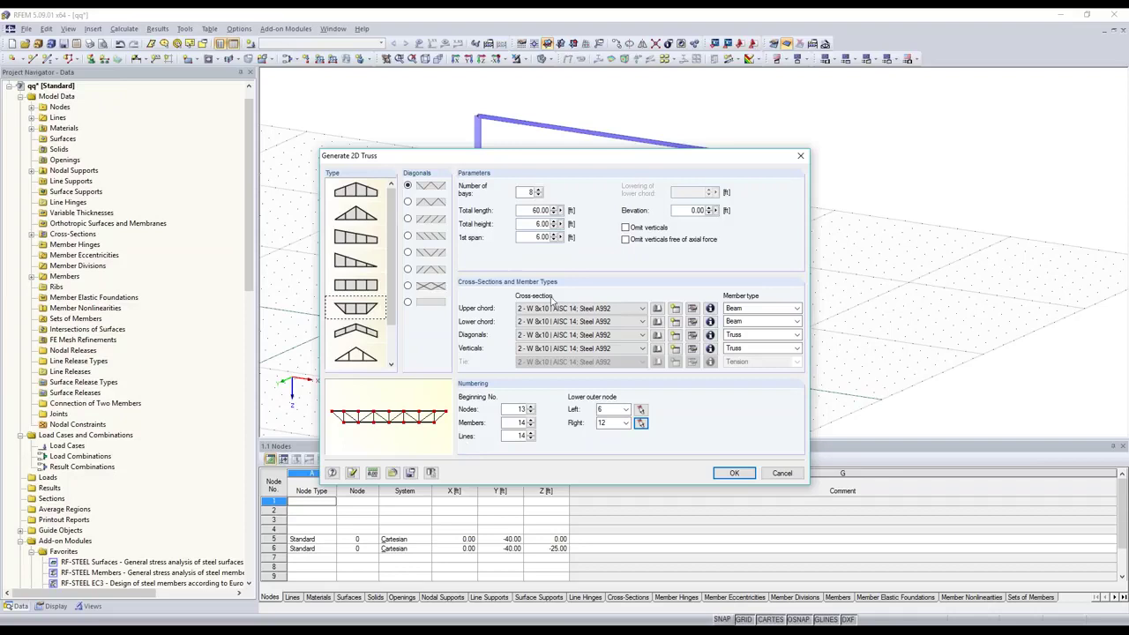
Set the member type of the truss diagonals and verticals to Beam and generate the truss.
{"action": "left_click", "coordinate": [769, 335]}
{"action": "left_click", "coordinate": [769, 345]}
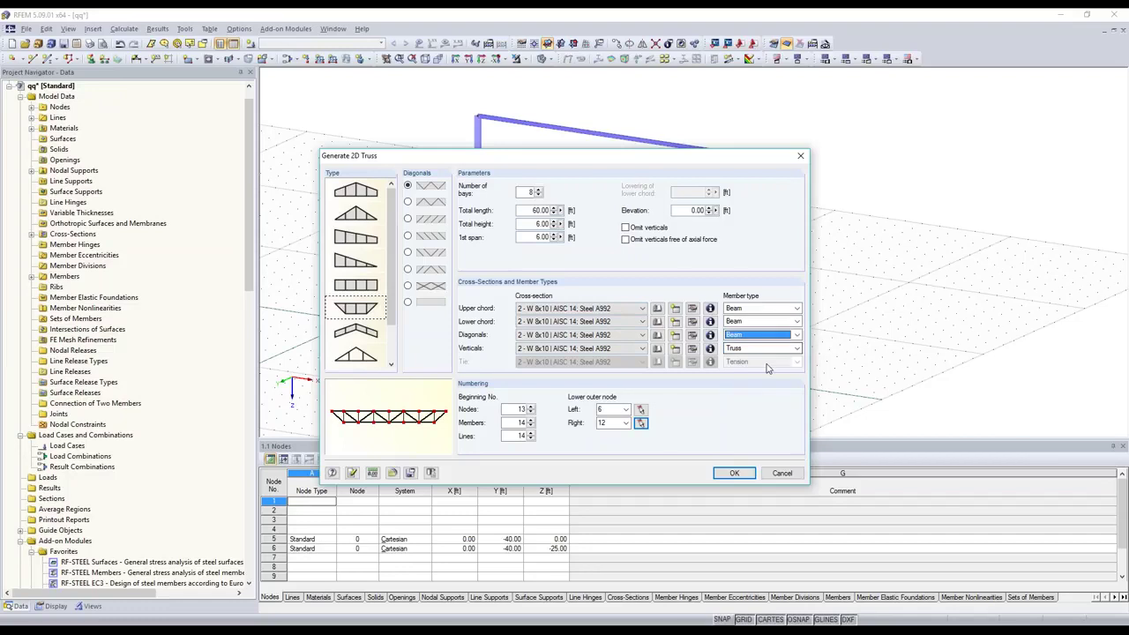
{"action": "left_click", "coordinate": [767, 349]}
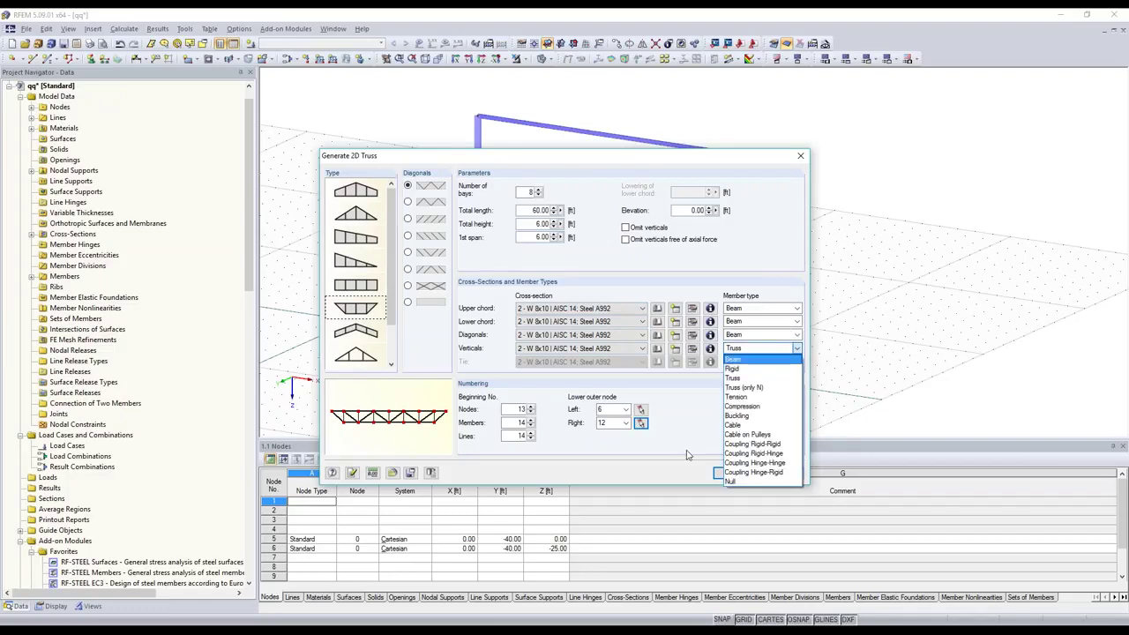
{"action": "key", "text": "Return"}
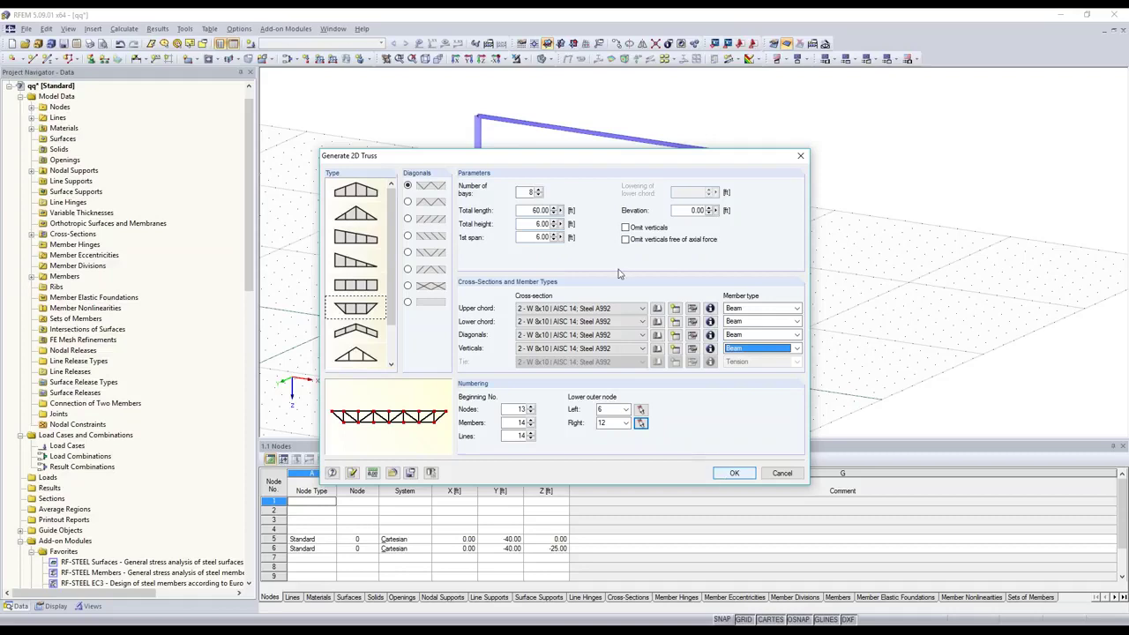
{"action": "key", "text": "Return"}
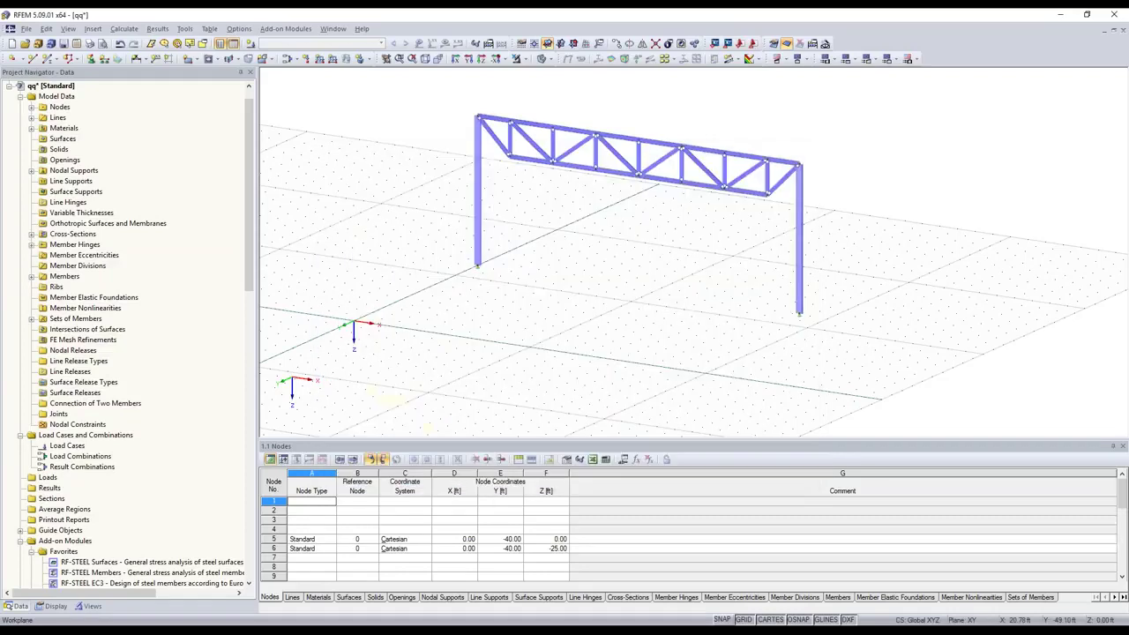
Delete the local member hinge assigned to the truss diagonals and verticals.
{"action": "middle_click_drag", "start_coordinate": [615, 269], "coordinate": [556, 167], "text": "ctrl"}
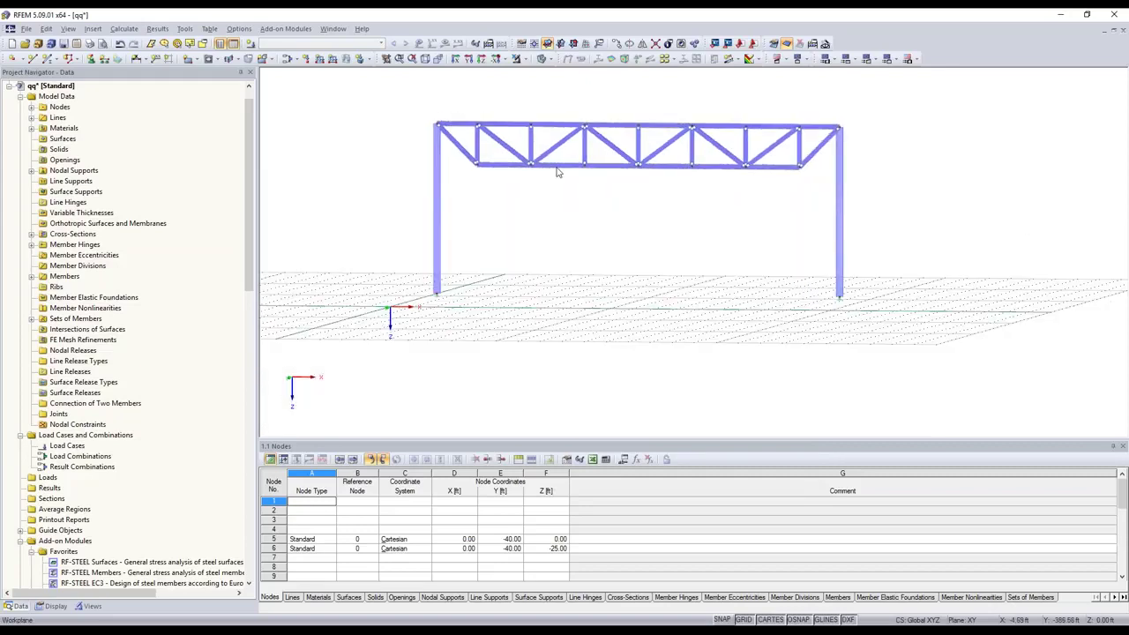
{"action": "scroll", "coordinate": [557, 172], "scroll_direction": "up", "scroll_amount": 2}
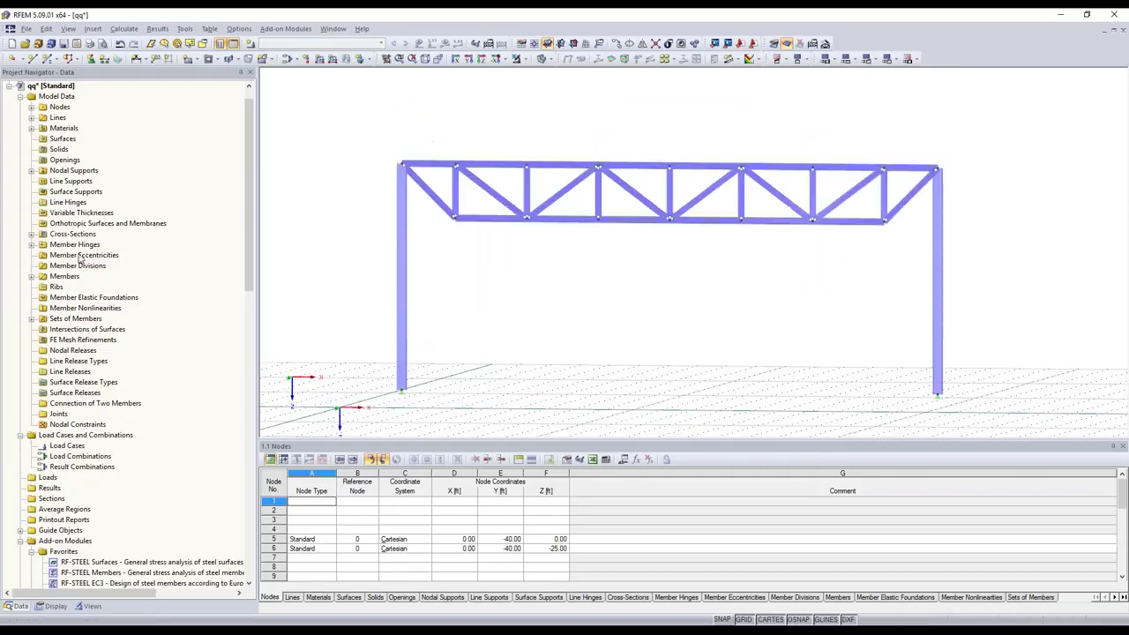
{"action": "double_click", "coordinate": [75, 245]}
{"action": "left_click", "coordinate": [81, 256]}
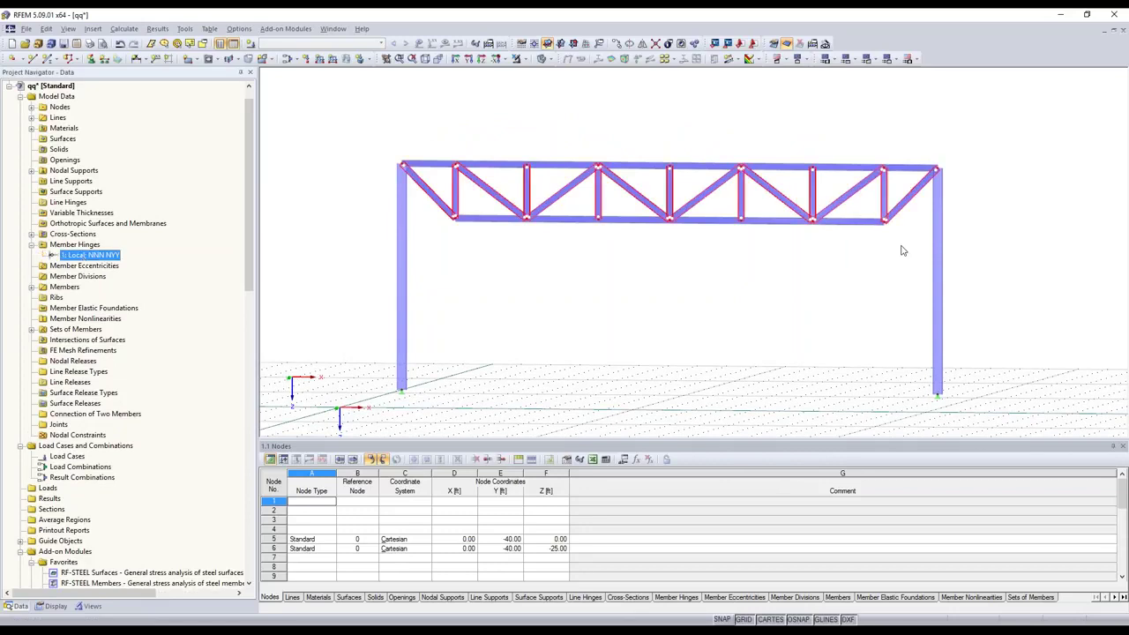
{"action": "key", "text": "Delete"}
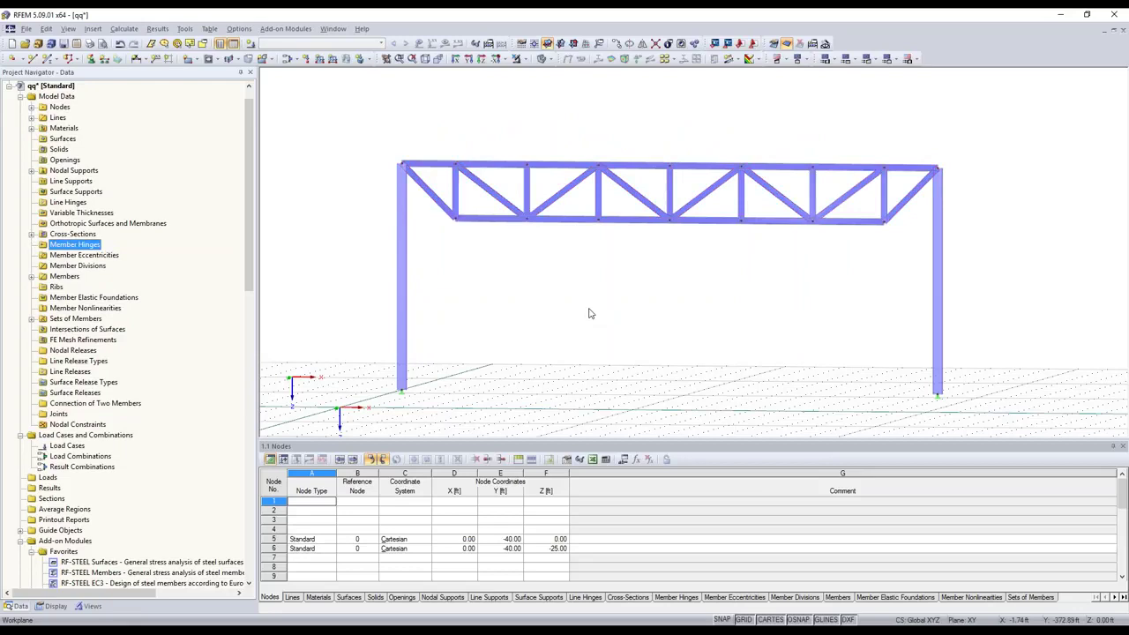
Copy the truss's web members and lower chord into the USWebinarBIM2 model without offset, accepting deletion of the existing results.
{"action": "key", "text": "ctrl+z"}
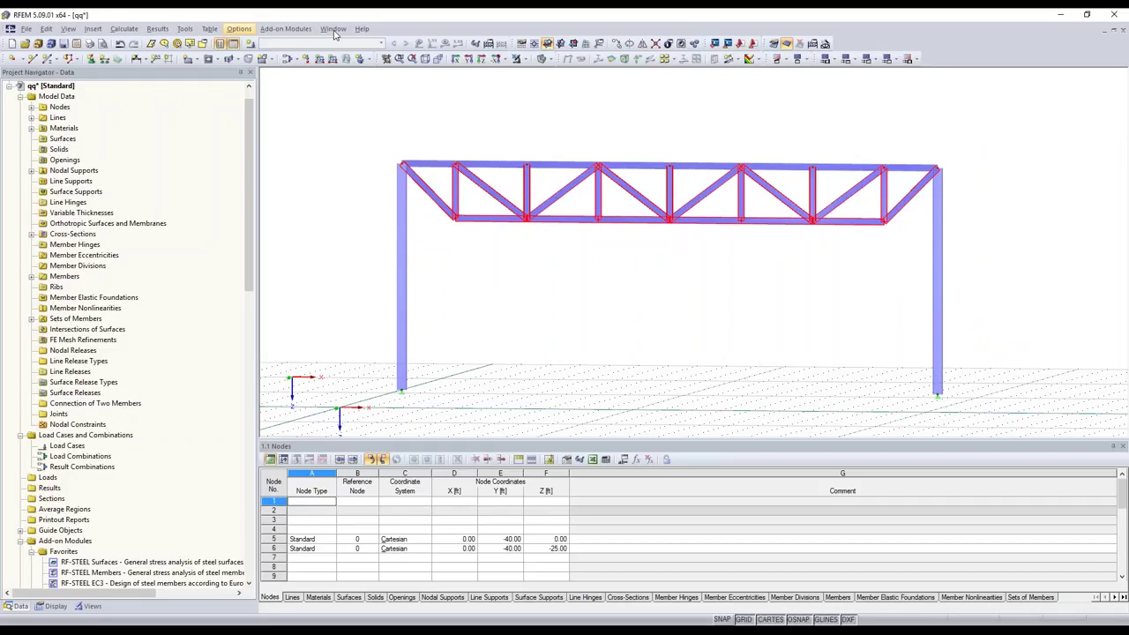
{"action": "left_click", "coordinate": [334, 29]}
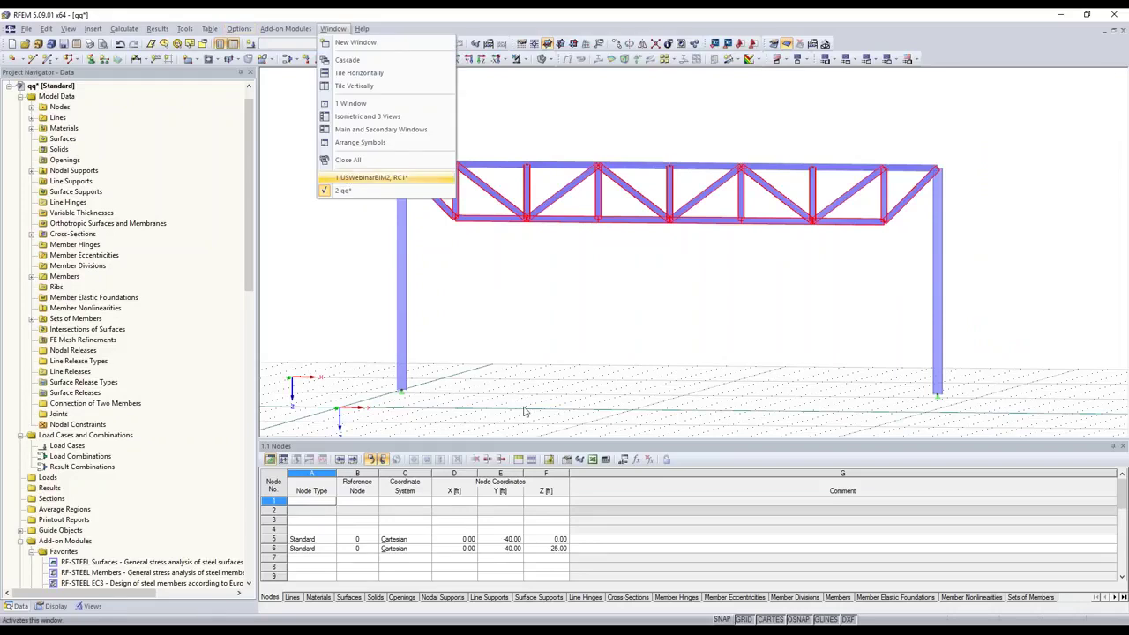
{"action": "key", "text": "ctrl+v"}
{"action": "key", "text": "Return"}
{"action": "key", "text": "Return"}
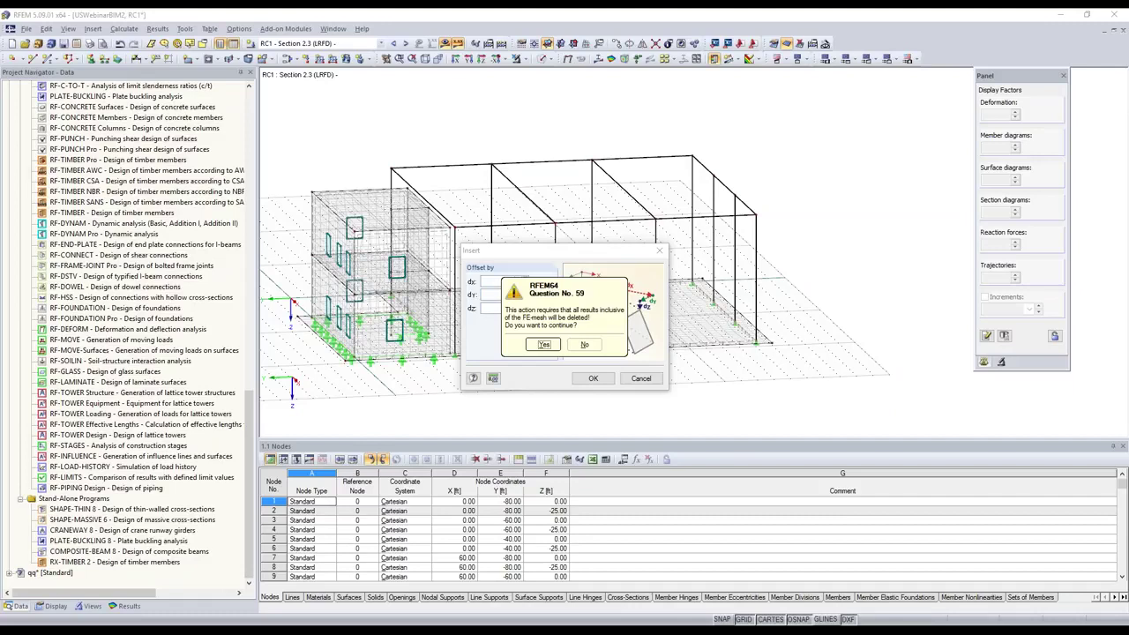
{"action": "key", "text": "Return"}
Insert another copy of the truss on the adjacent frame, offset by -20 ft in Y using the two frames' upper corner nodes.
{"action": "middle_click_drag", "start_coordinate": [546, 324], "coordinate": [646, 383], "text": "ctrl"}
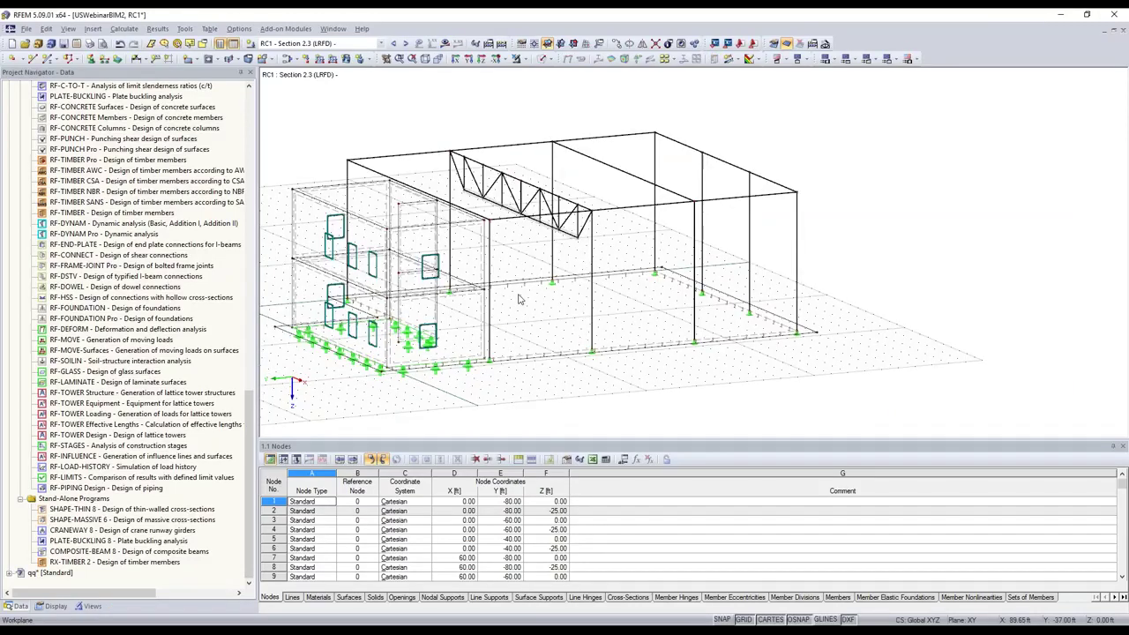
{"action": "key", "text": "ctrl+v"}
{"action": "left_click", "coordinate": [522, 324]}
{"action": "left_click", "coordinate": [450, 151]}
{"action": "left_click", "coordinate": [553, 141]}
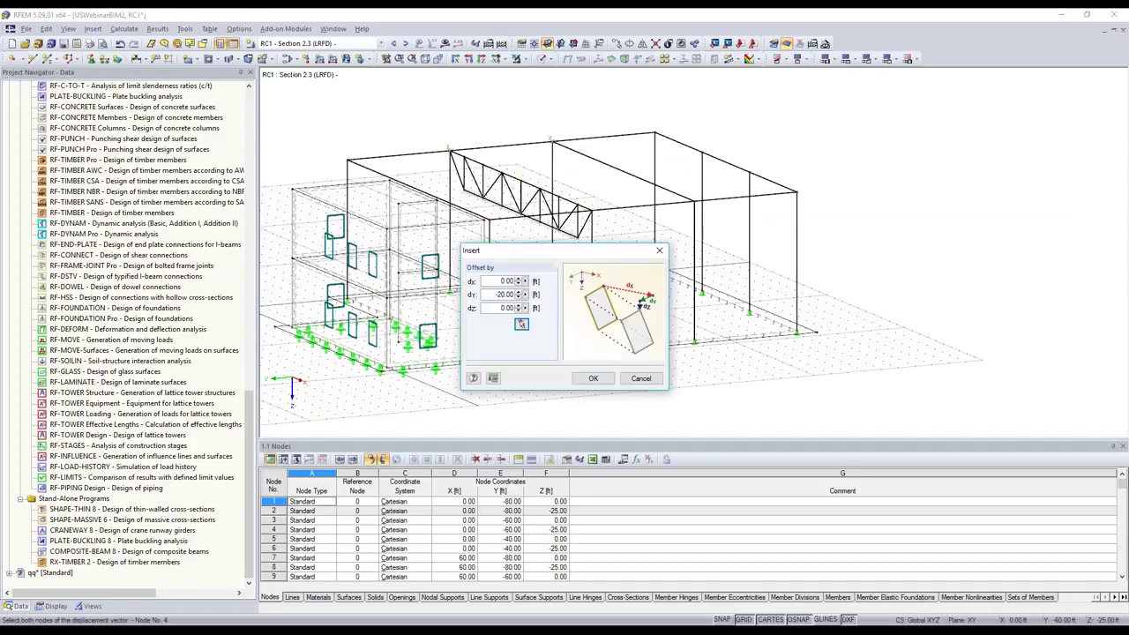
{"action": "left_click", "coordinate": [585, 380]}
Insert a third copy of the truss on the frame beside the concrete building, offset by 20 ft in Y.
{"action": "key", "text": "ctrl+v"}
{"action": "left_click", "coordinate": [497, 293]}
{"action": "type", "text": "-"}
{"action": "key", "text": "BackSpace"}
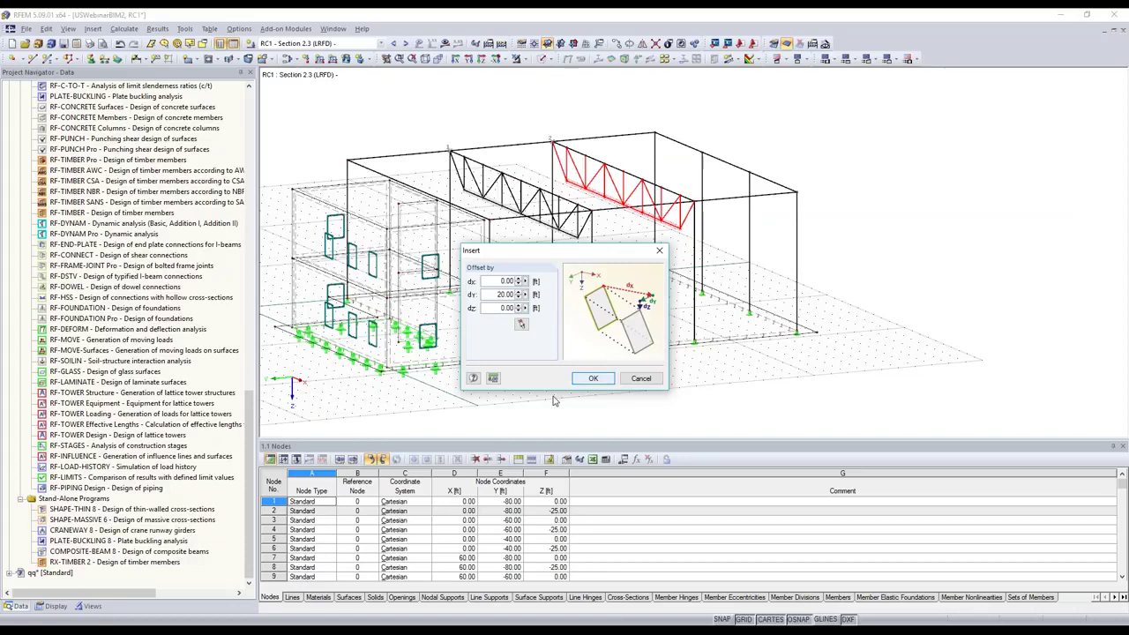
{"action": "key", "text": "Return"}
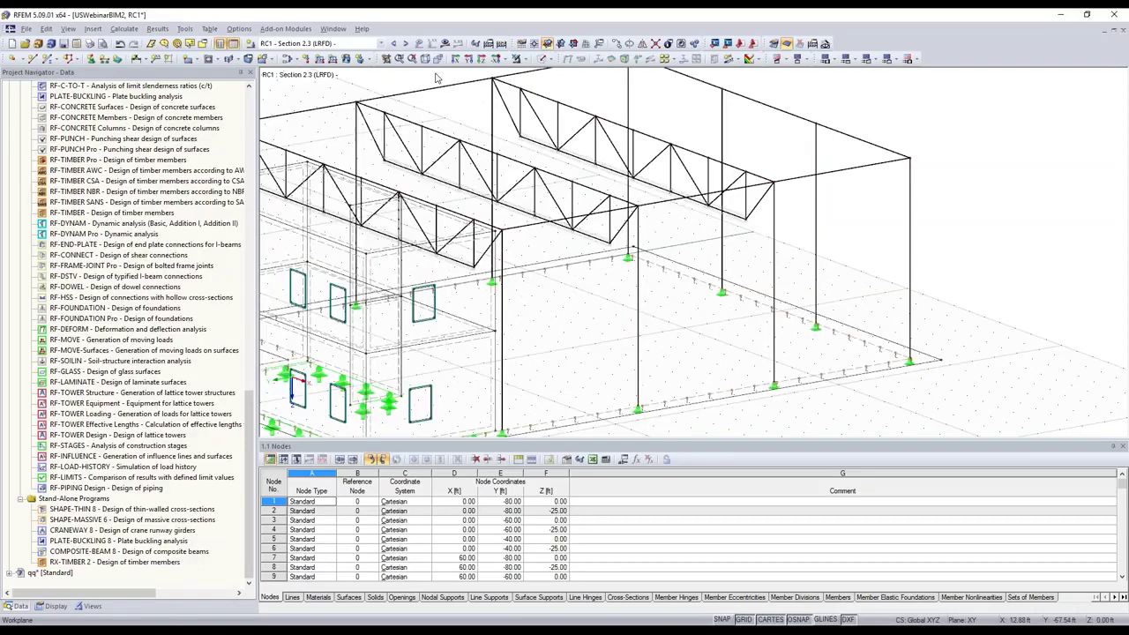
Review the loads of the SNOW and WIND load cases on the hall and return to LC1 Dead Load.
{"action": "left_click", "coordinate": [412, 58]}
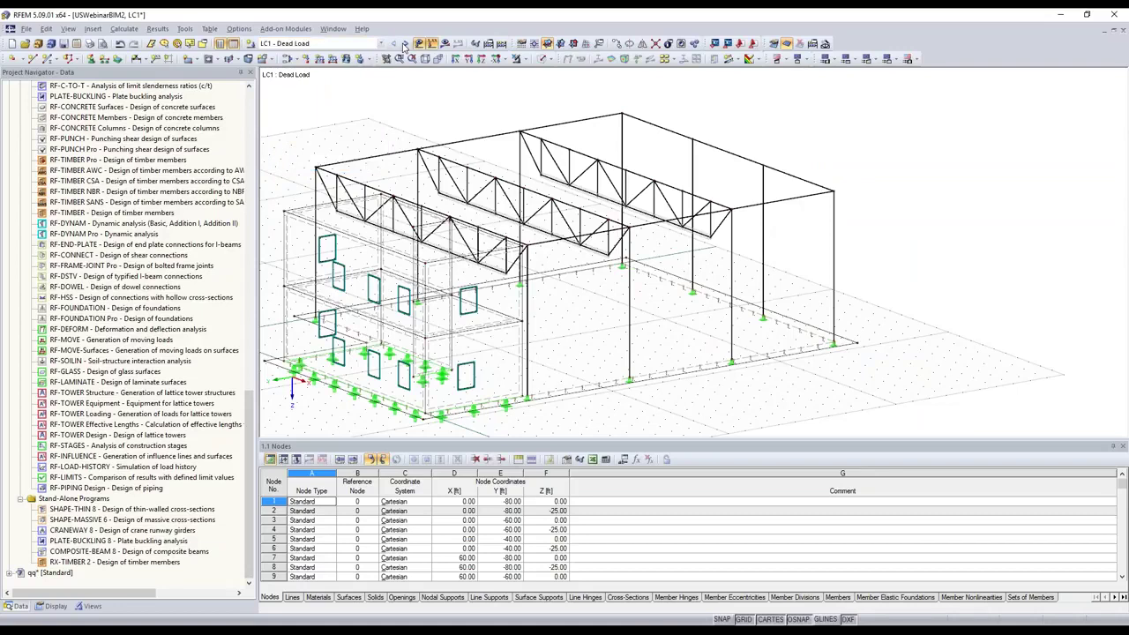
{"action": "left_click", "coordinate": [404, 44]}
{"action": "left_click", "coordinate": [404, 44]}
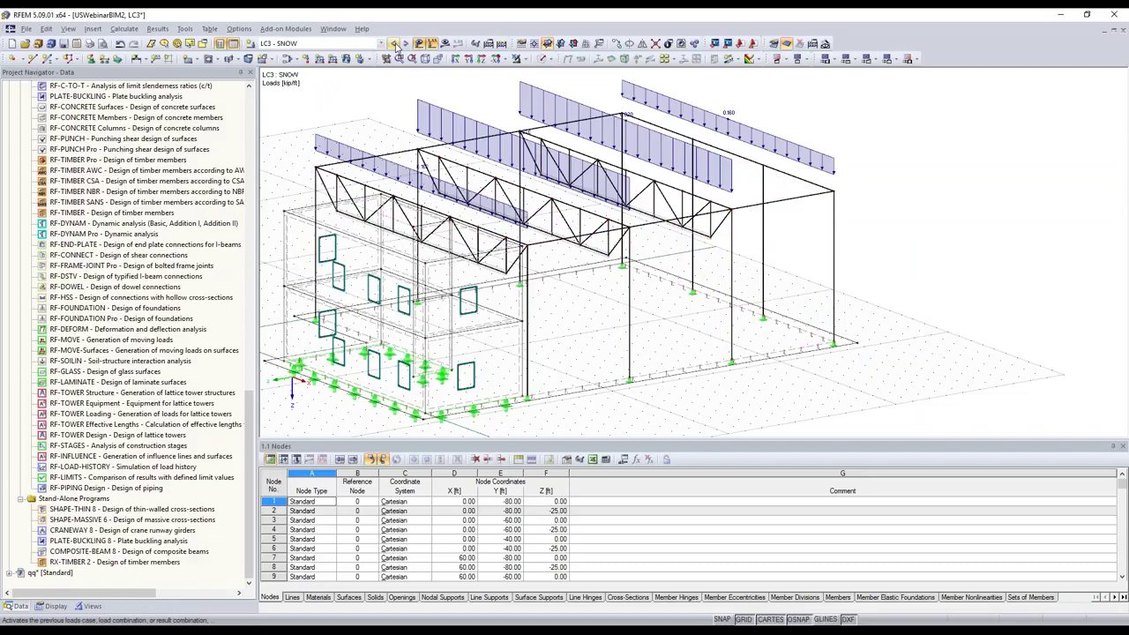
{"action": "left_click", "coordinate": [394, 45]}
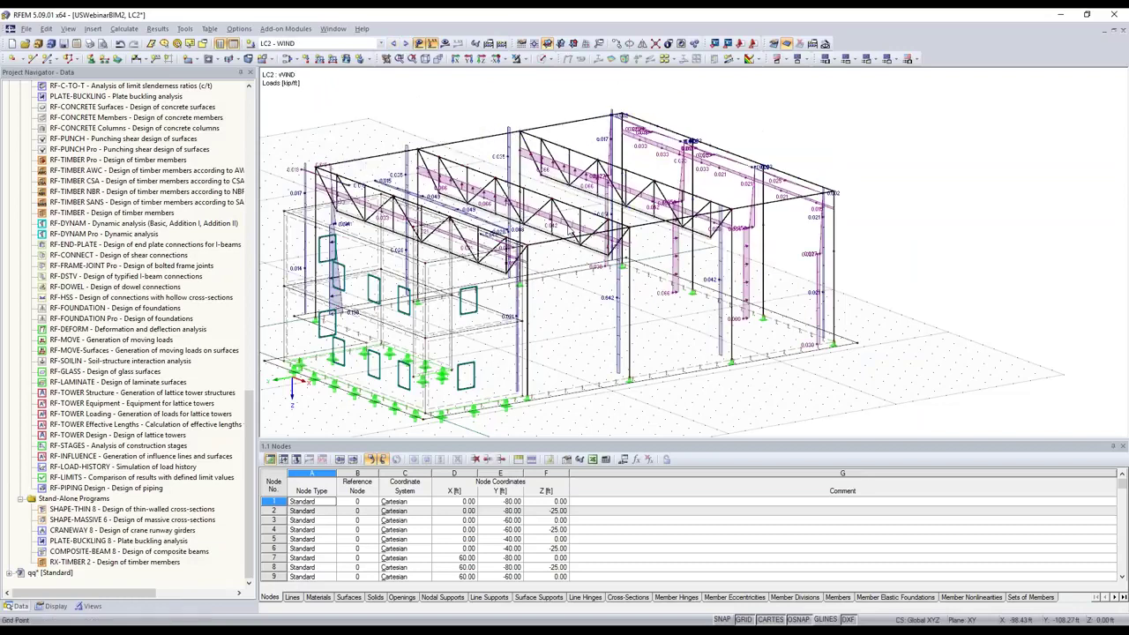
{"action": "left_click", "coordinate": [394, 44]}
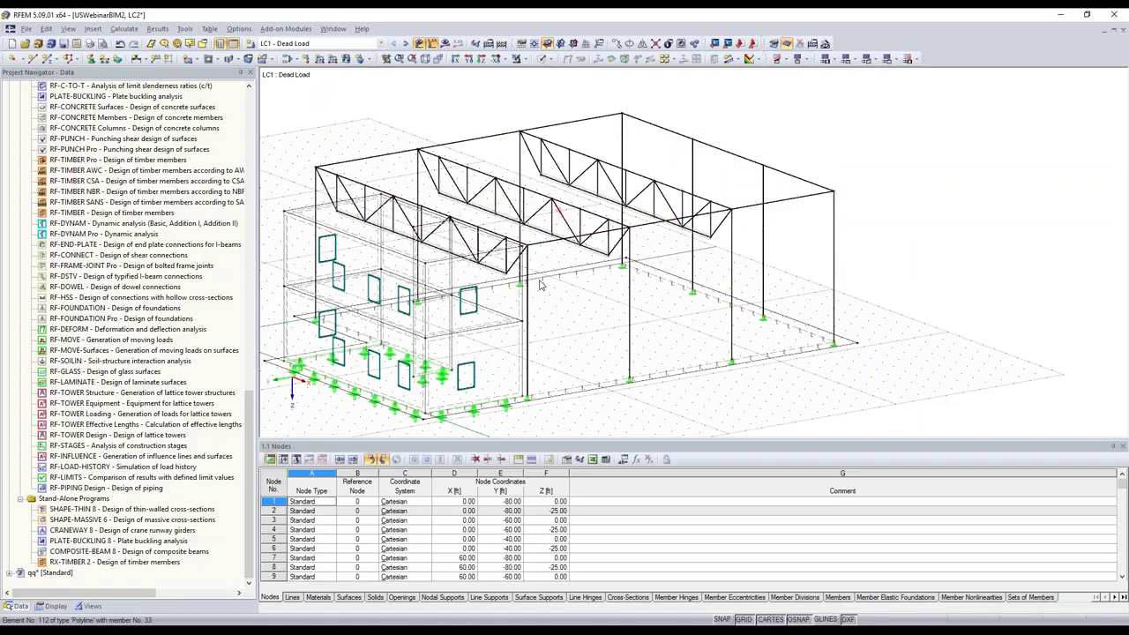
Set up a conversion of area loads to member loads via planes with a uniform magnitude of 20 psf perpendicular to the plane.
{"action": "middle_click_drag", "start_coordinate": [540, 285], "coordinate": [511, 300], "text": "ctrl"}
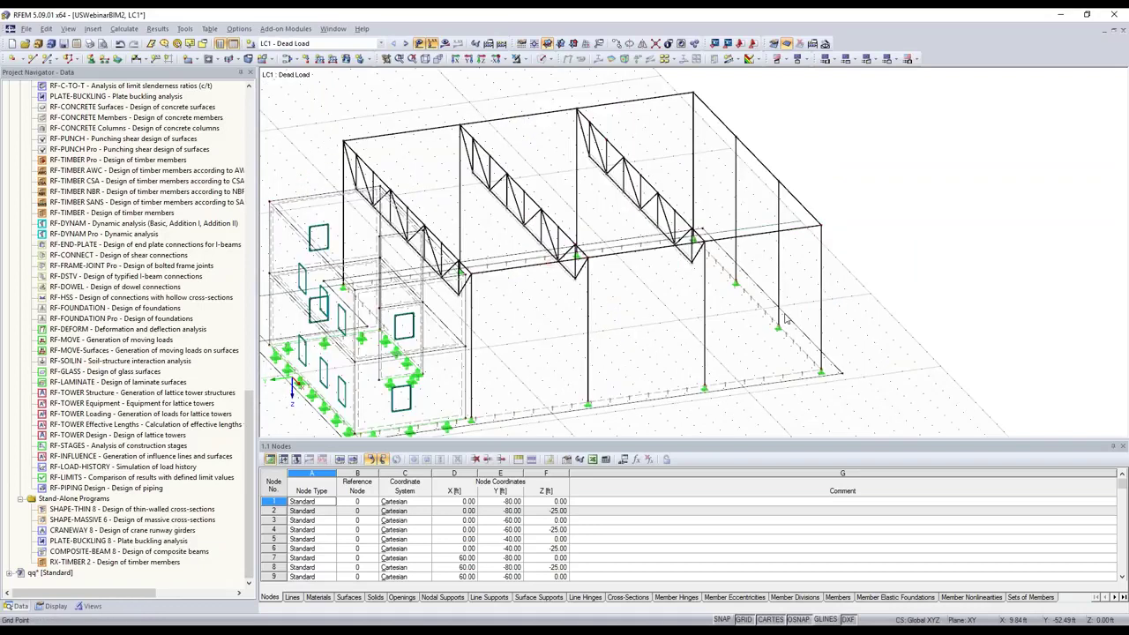
{"action": "scroll", "coordinate": [778, 321], "scroll_direction": "down", "scroll_amount": 2}
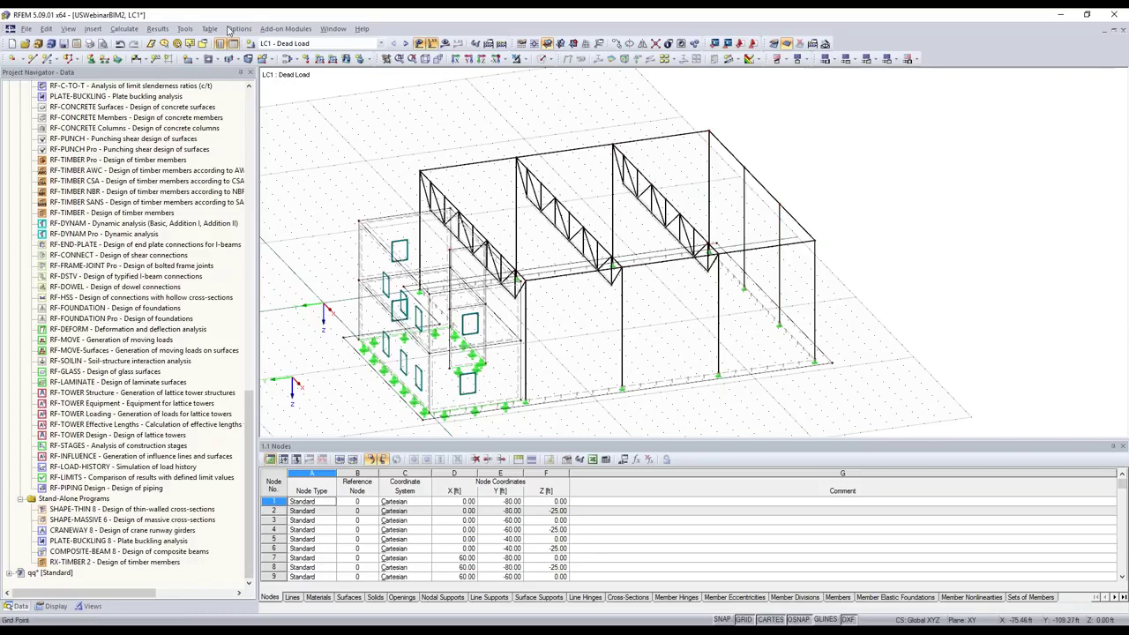
{"action": "left_click", "coordinate": [186, 29]}
{"action": "mouse_move", "coordinate": [335, 264]}
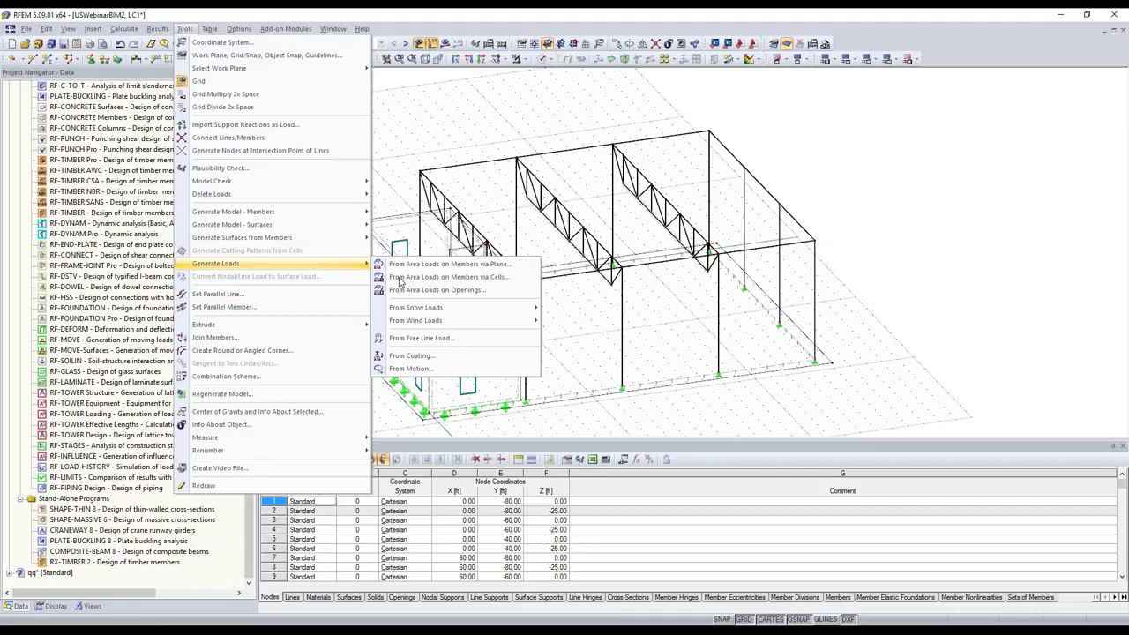
{"action": "left_click", "coordinate": [412, 277]}
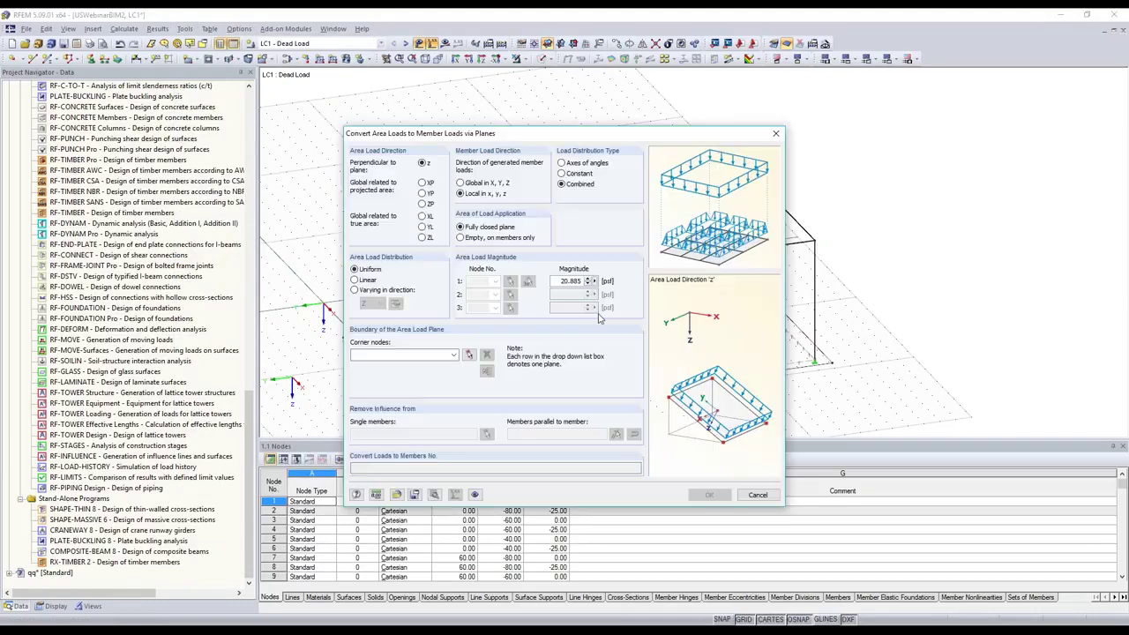
{"action": "type", "text": "0"}
Define the area load plane boundary by the outer corner nodes of the hall roof.
{"action": "left_click", "coordinate": [470, 355]}
{"action": "left_click", "coordinate": [710, 131]}
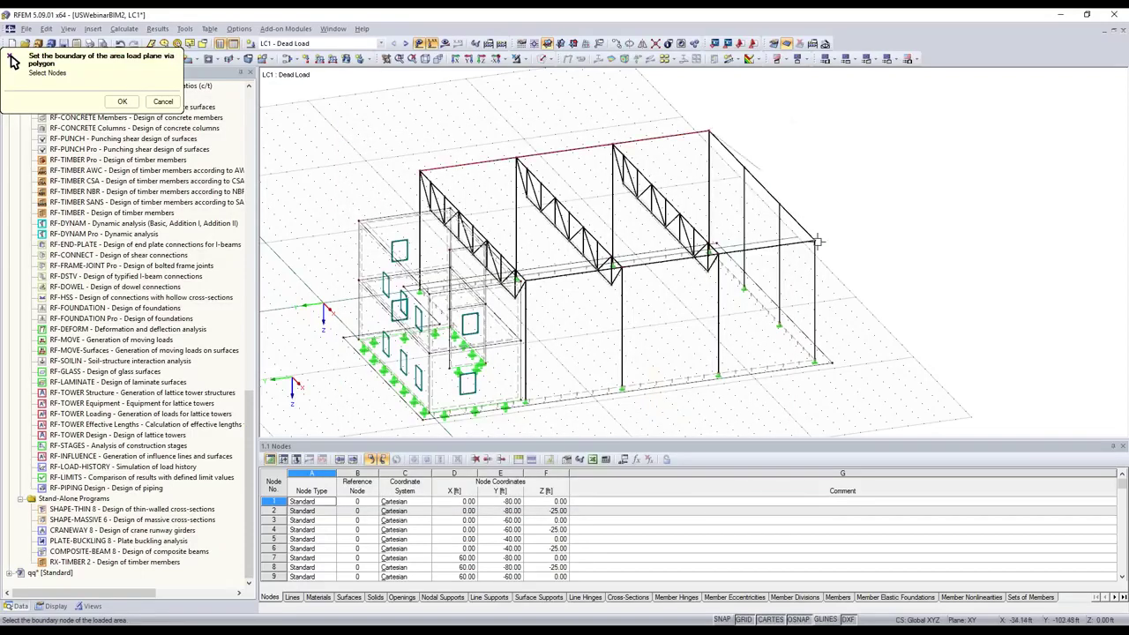
{"action": "left_click", "coordinate": [814, 239]}
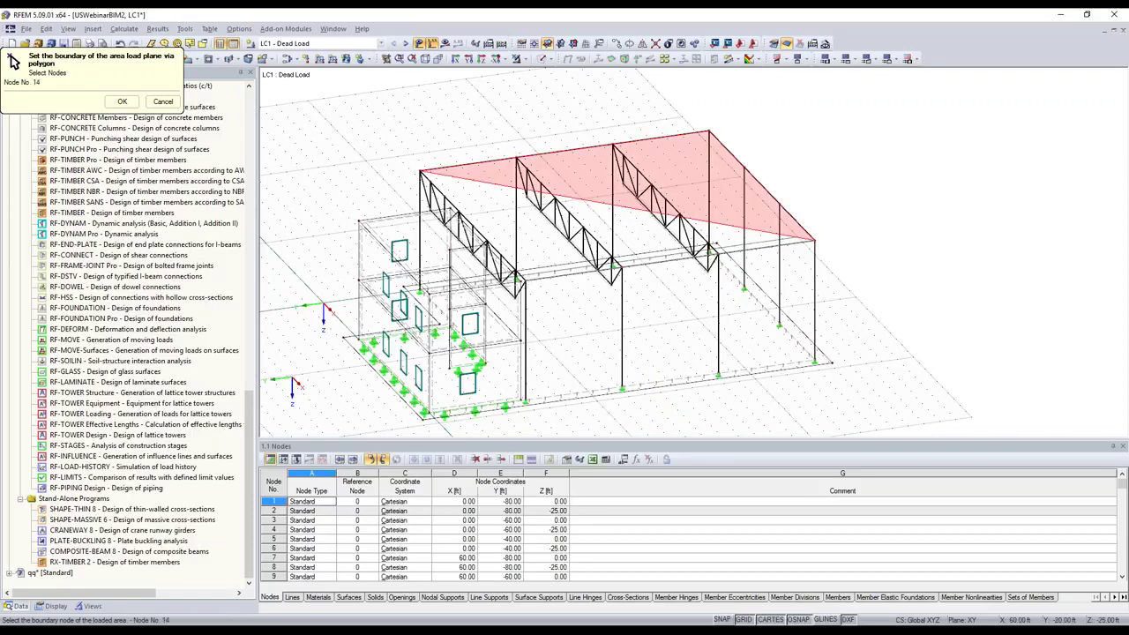
{"action": "left_click", "coordinate": [518, 278]}
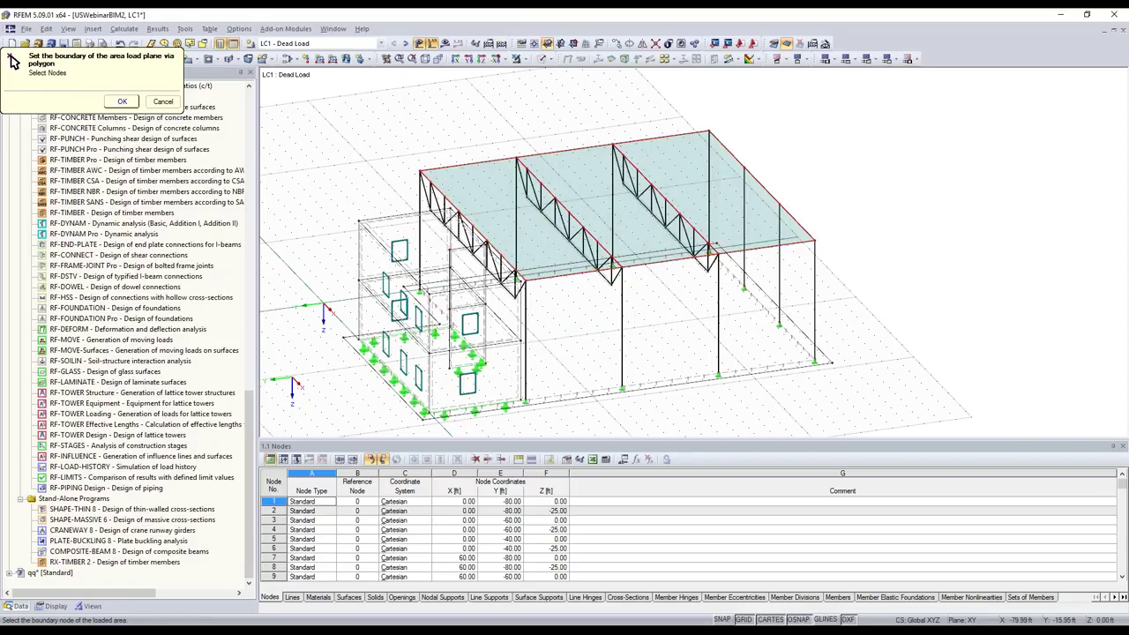
{"action": "key", "text": "Return"}
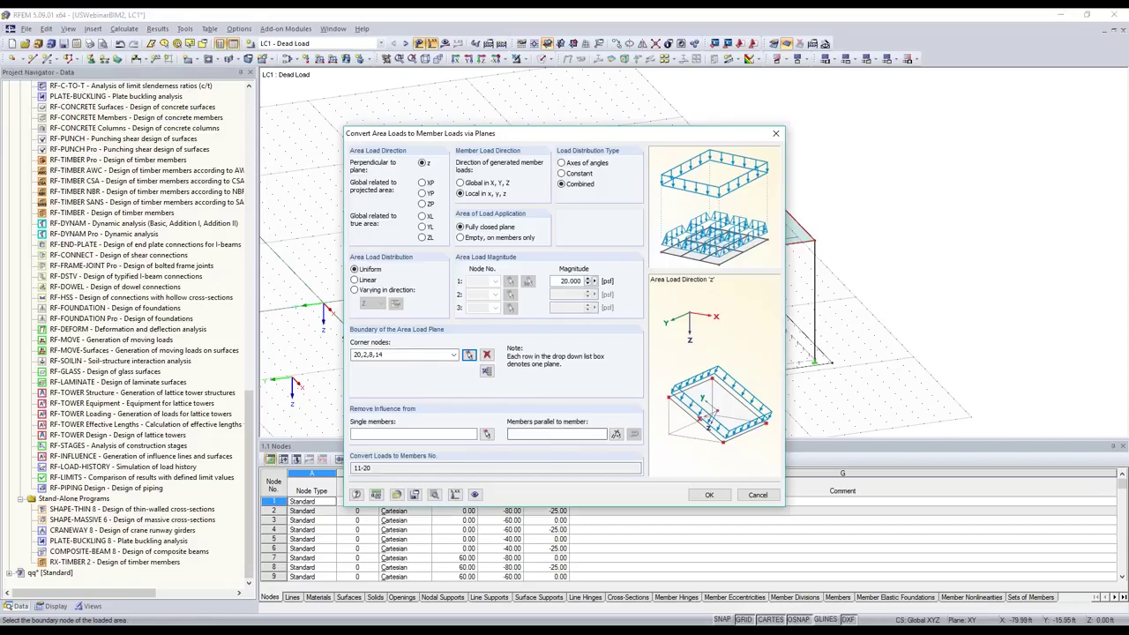
Exclude all members parallel to the eave beams from the loading and generate the member loads on the roof frames.
{"action": "left_click", "coordinate": [617, 434]}
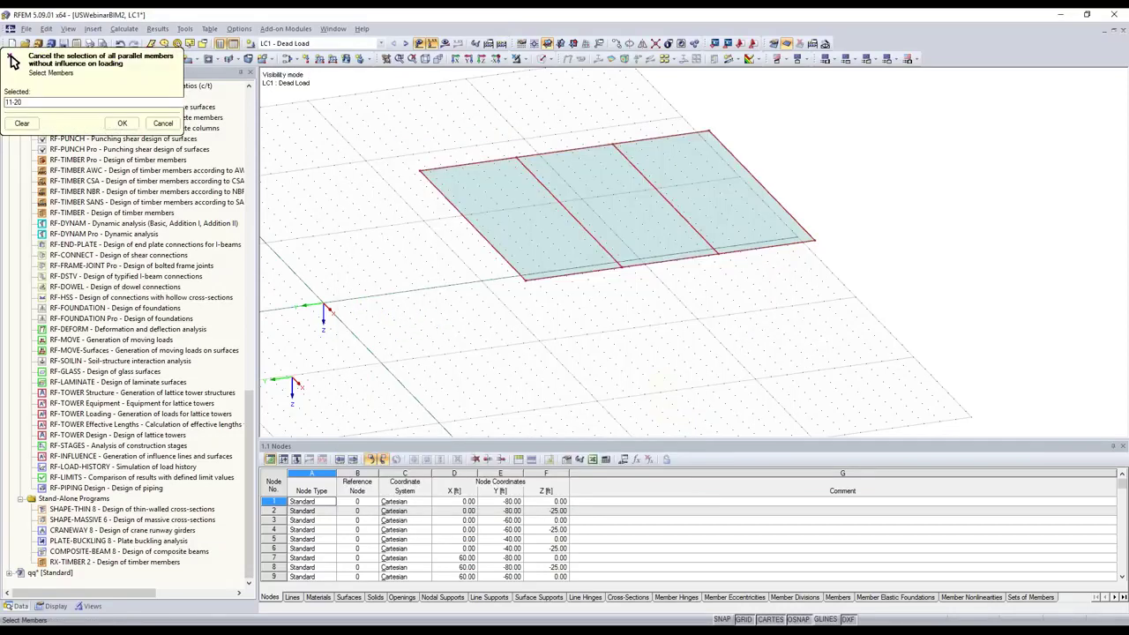
{"action": "left_click", "coordinate": [590, 271]}
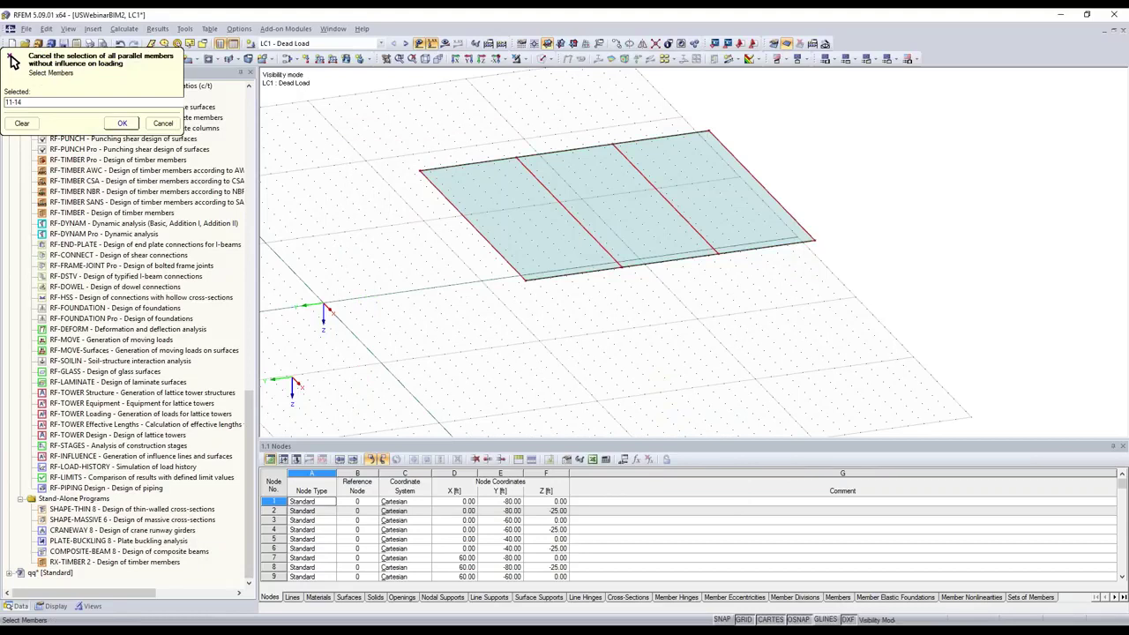
{"action": "left_click", "coordinate": [122, 123]}
{"action": "left_click", "coordinate": [710, 496]}
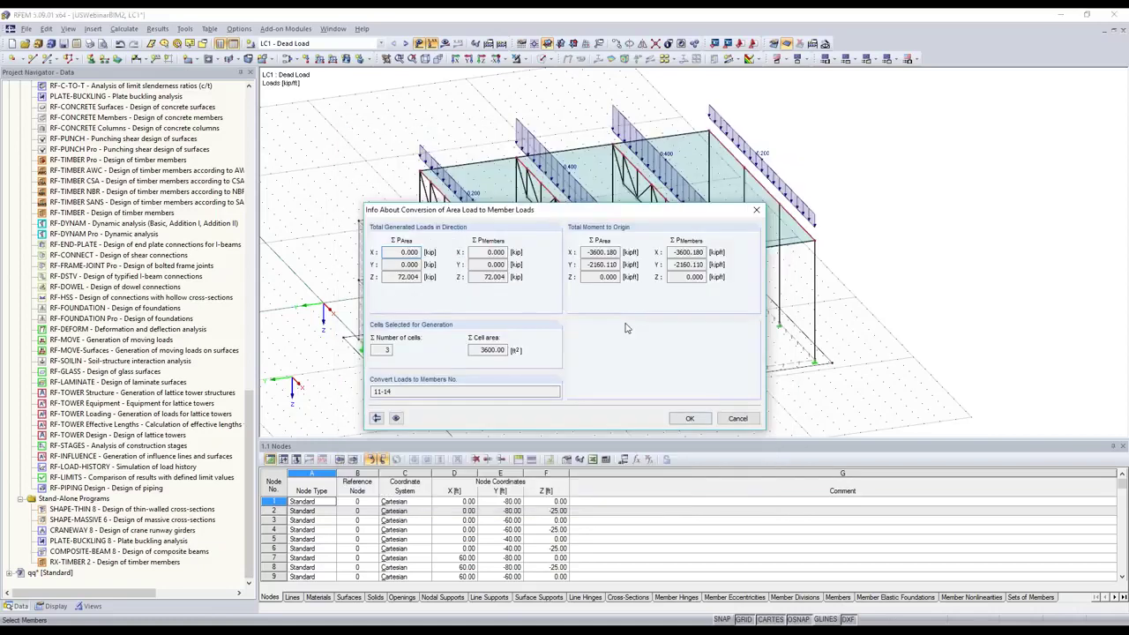
{"action": "key", "text": "Return"}
{"action": "scroll", "coordinate": [532, 254], "scroll_direction": "up", "scroll_amount": 2}
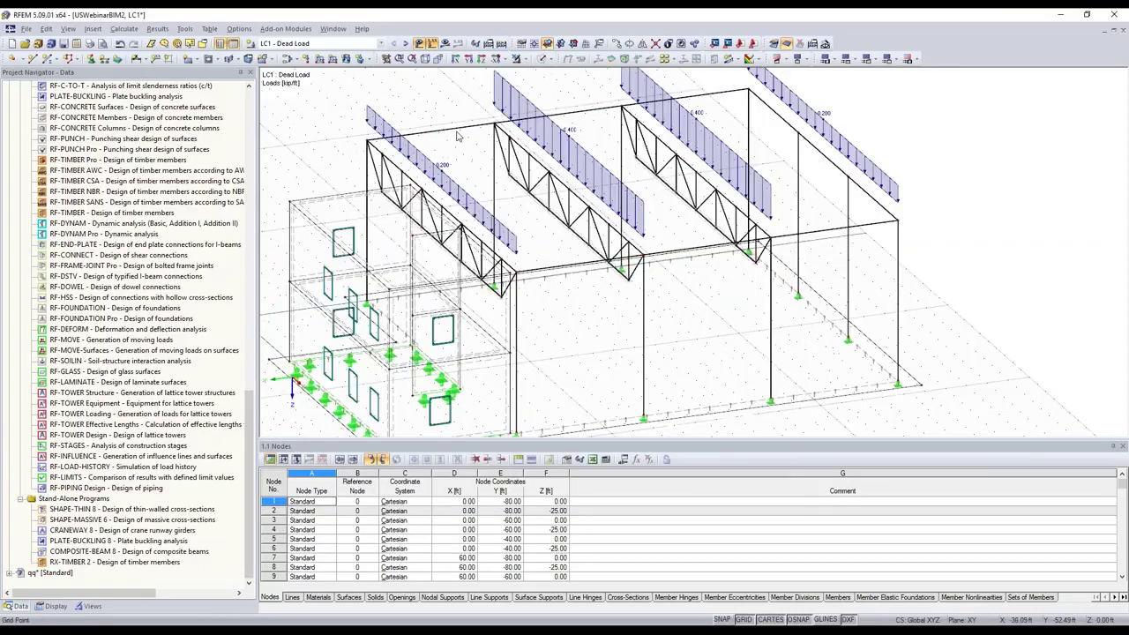
Copy the rear eave beam line across all three bays to the midspan nodes of the roof frames.
{"action": "left_click", "coordinate": [457, 132]}
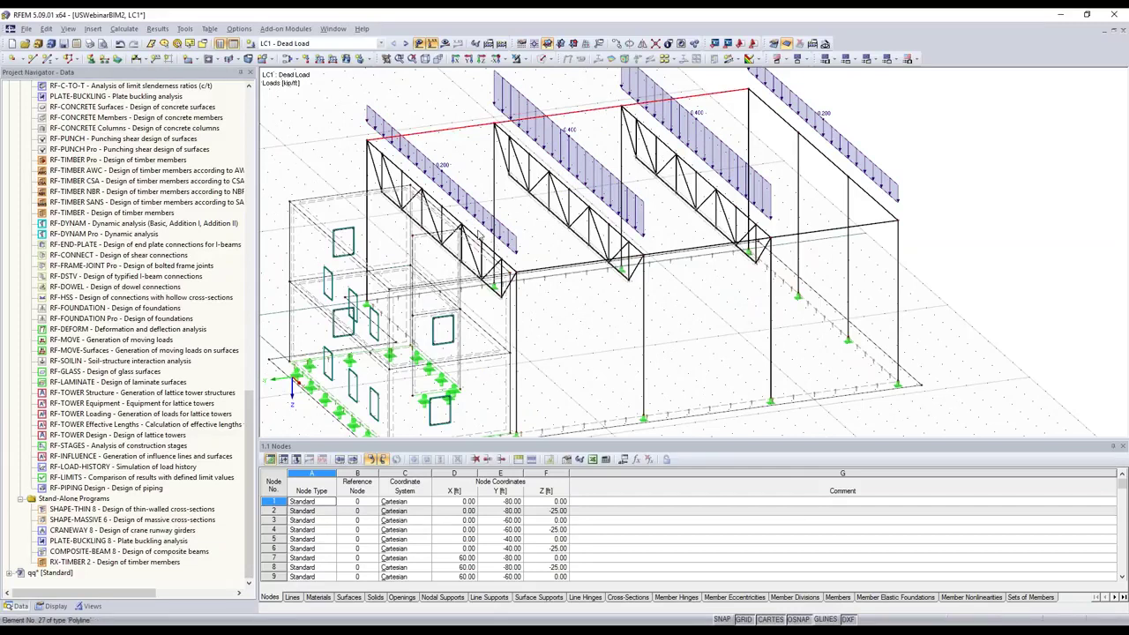
{"action": "middle_click_drag", "start_coordinate": [479, 235], "coordinate": [491, 238], "text": "ctrl"}
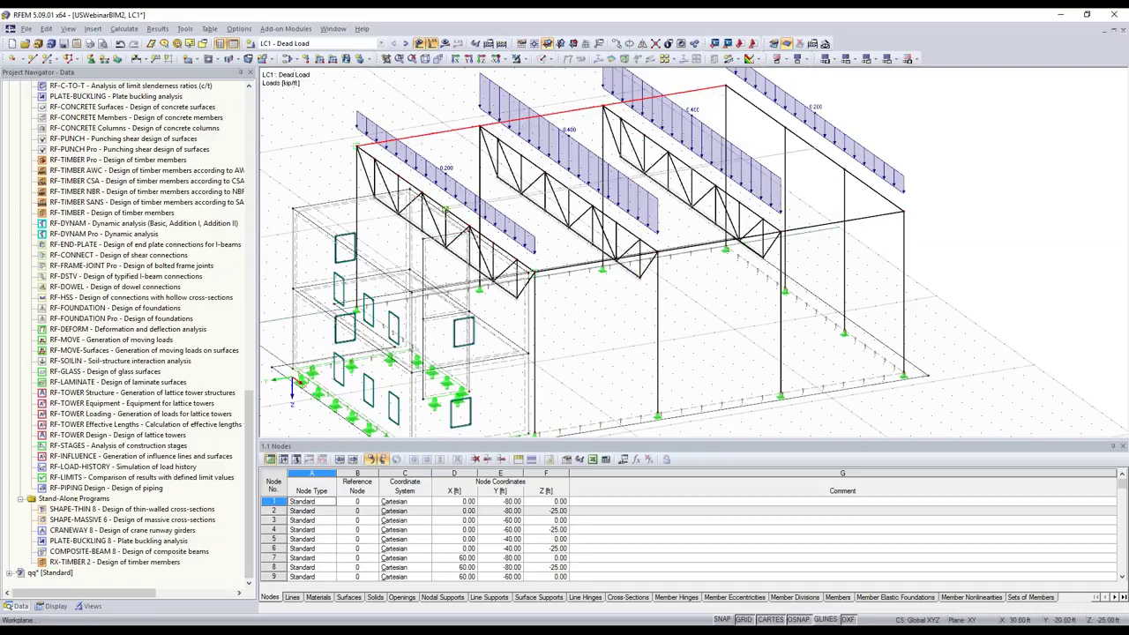
{"action": "left_click", "coordinate": [526, 196]}
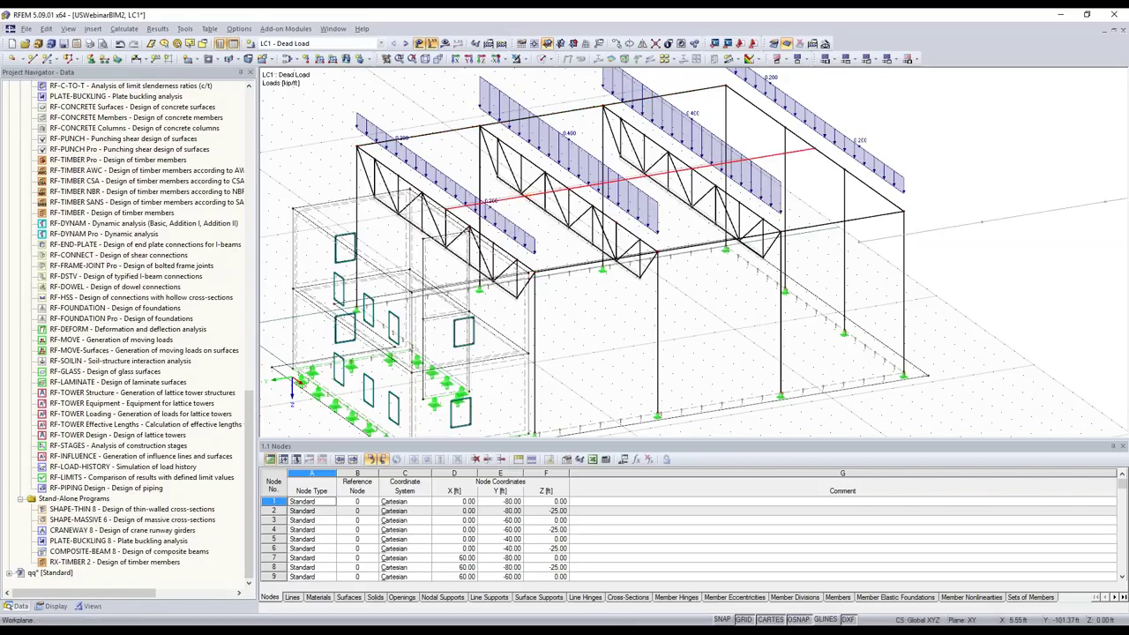
Delete the stray member line lying outside the hall.
{"action": "scroll", "coordinate": [979, 229], "scroll_direction": "down", "scroll_amount": 5}
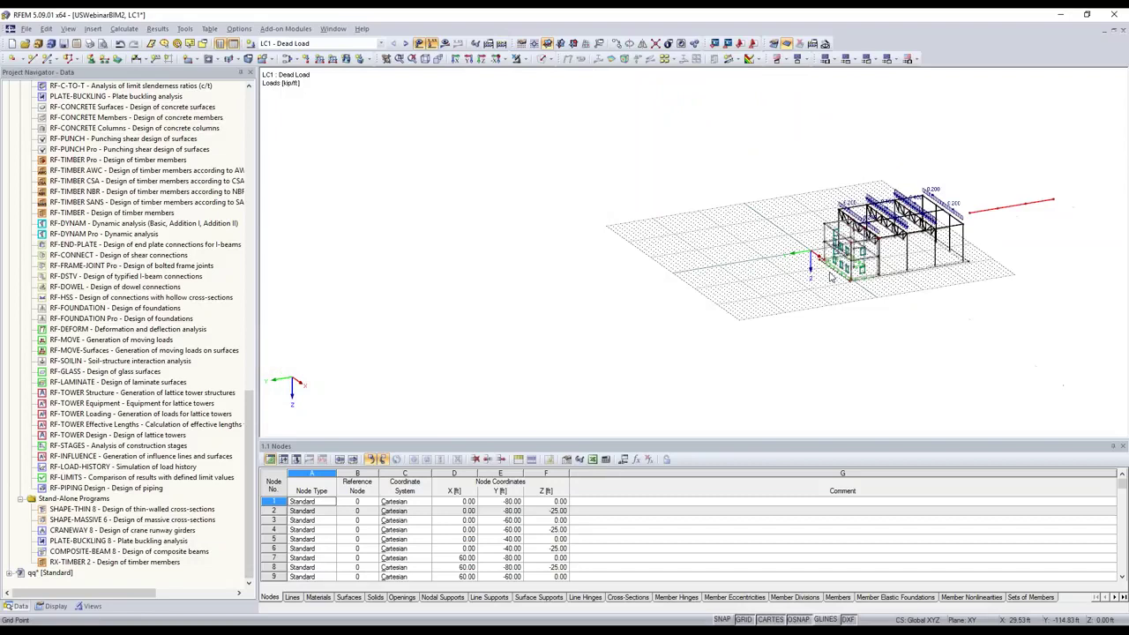
{"action": "scroll", "coordinate": [756, 172], "scroll_direction": "up", "scroll_amount": 3}
{"action": "left_click_drag", "start_coordinate": [752, 129], "coordinate": [990, 245]}
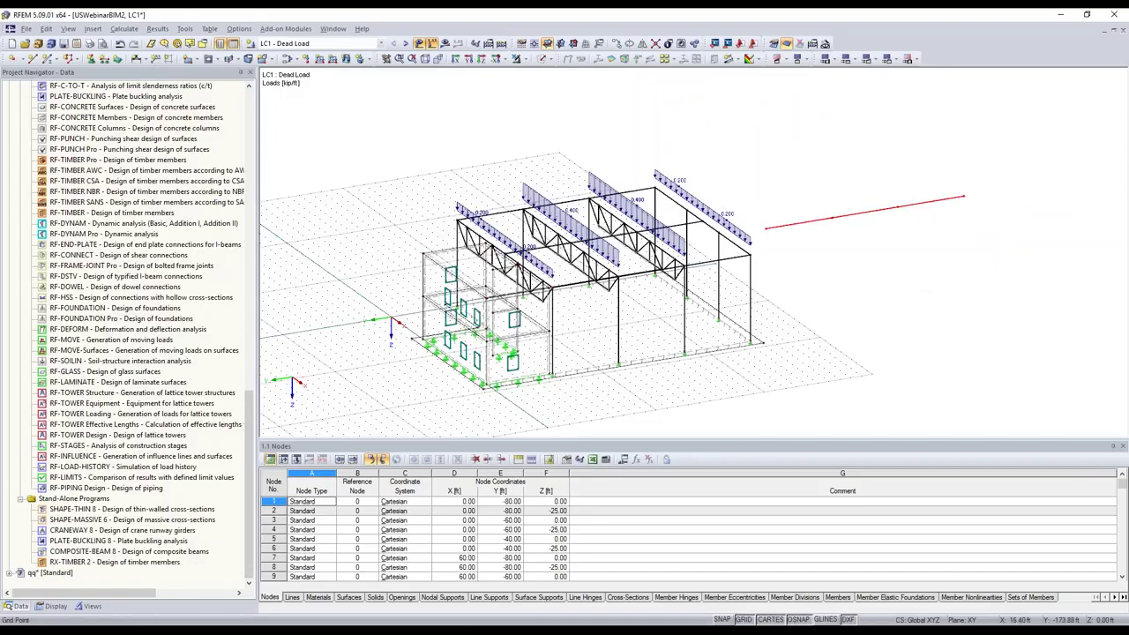
{"action": "key", "text": "Delete"}
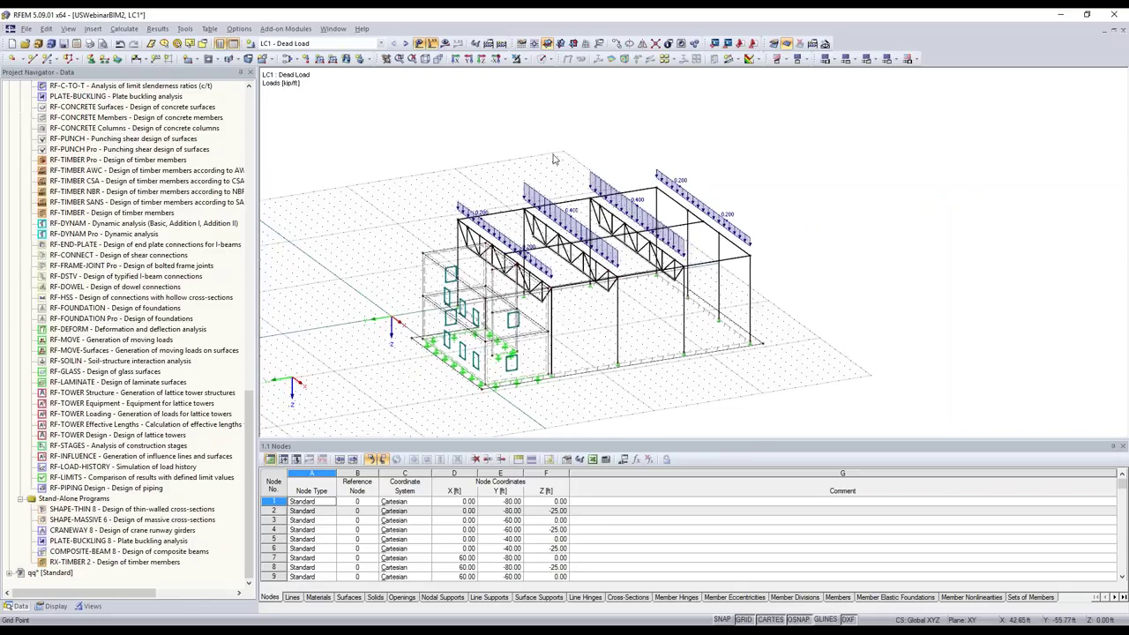
Hide the loads in the model view.
{"action": "middle_click_drag", "start_coordinate": [555, 159], "coordinate": [562, 165], "text": "ctrl"}
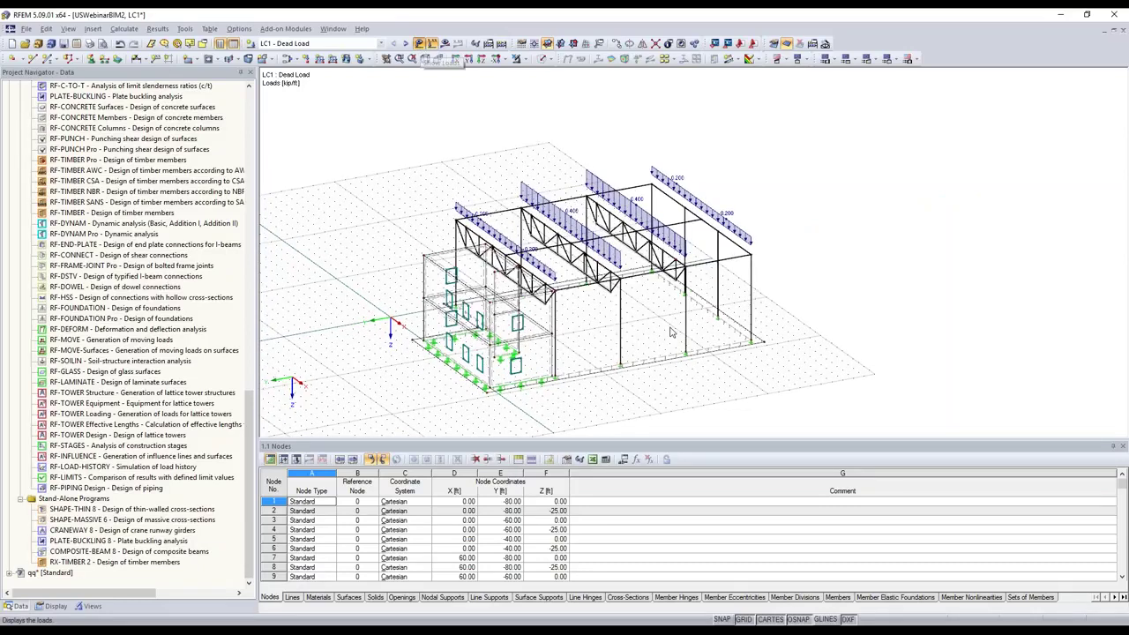
{"action": "scroll", "coordinate": [672, 333], "scroll_direction": "up", "scroll_amount": 2}
{"action": "left_click", "coordinate": [420, 43]}
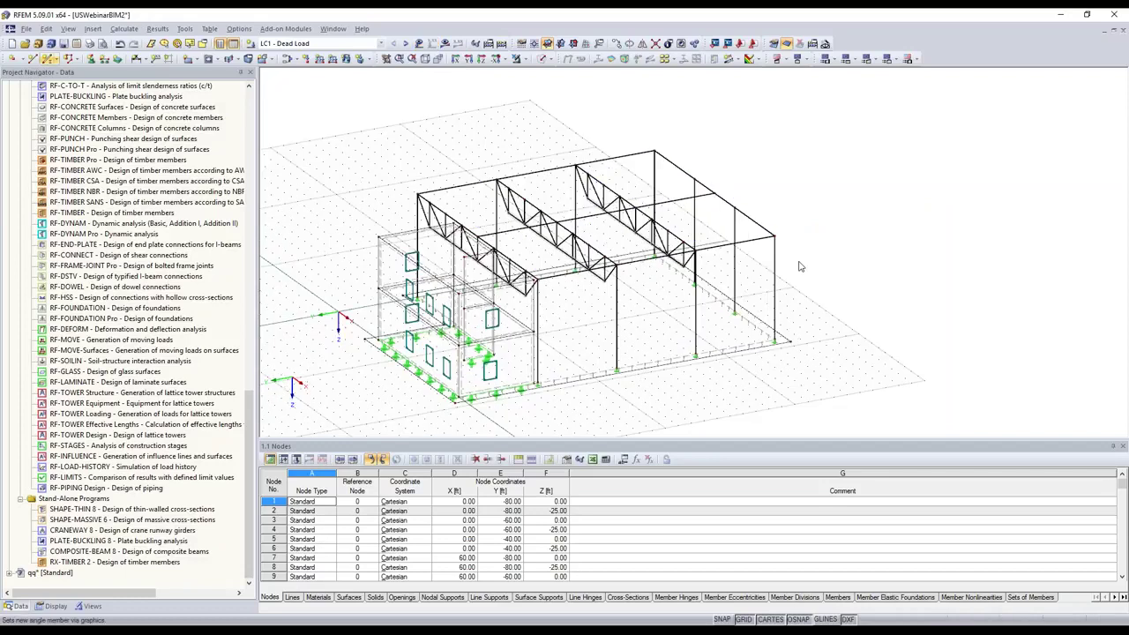
Define a new Tension member with the AISC solid round section RB 1 in Steel A992.
{"action": "left_click", "coordinate": [695, 216]}
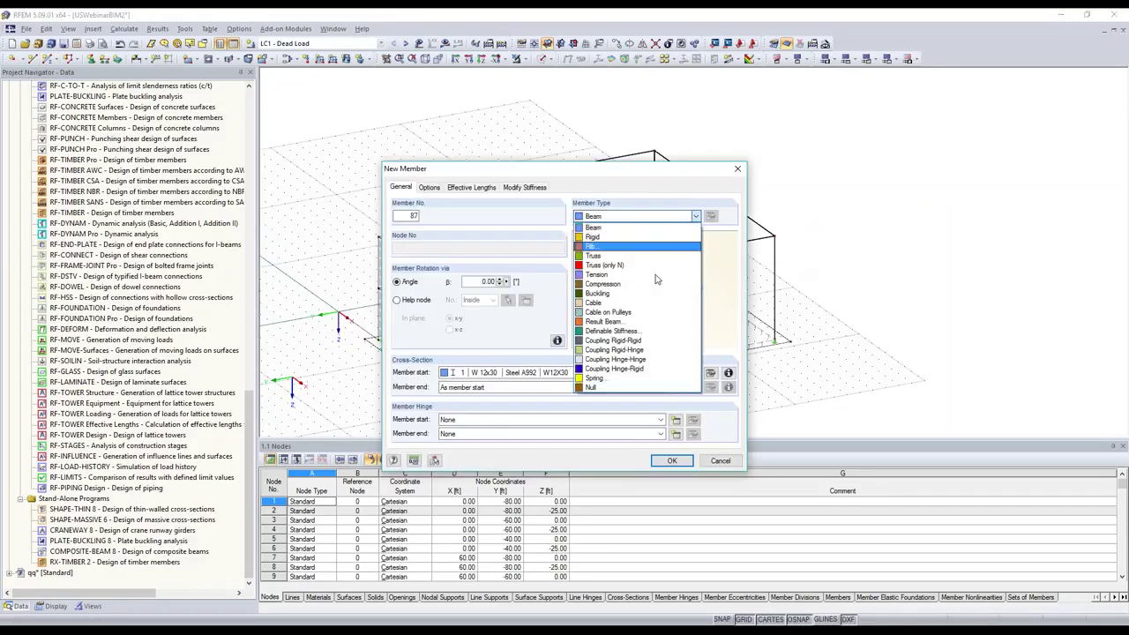
{"action": "left_click", "coordinate": [655, 275]}
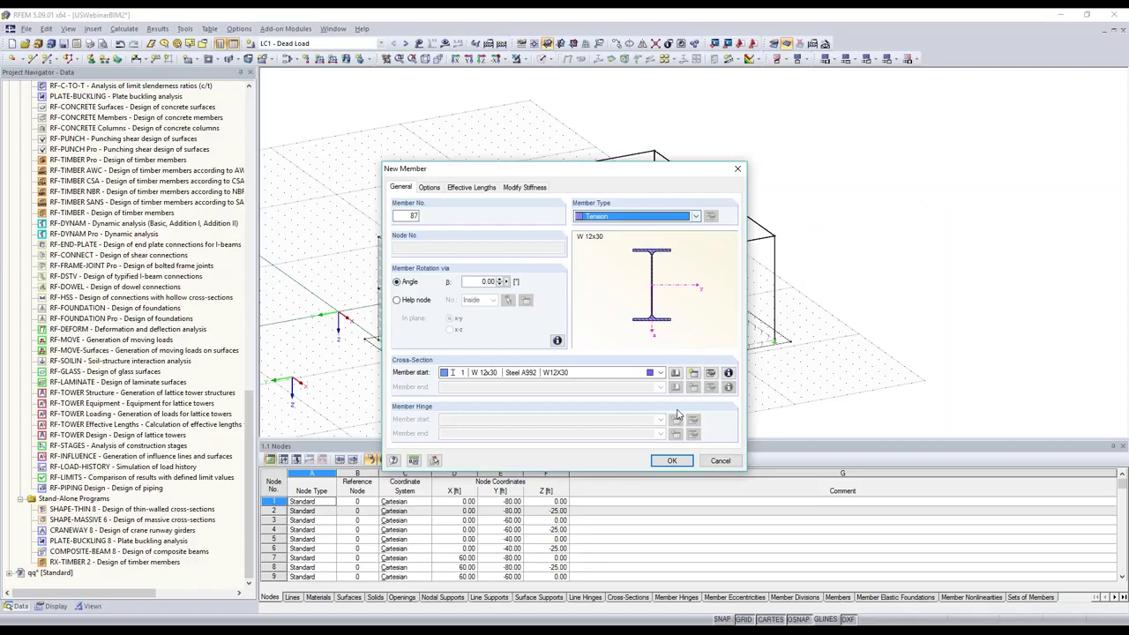
{"action": "left_click", "coordinate": [694, 374]}
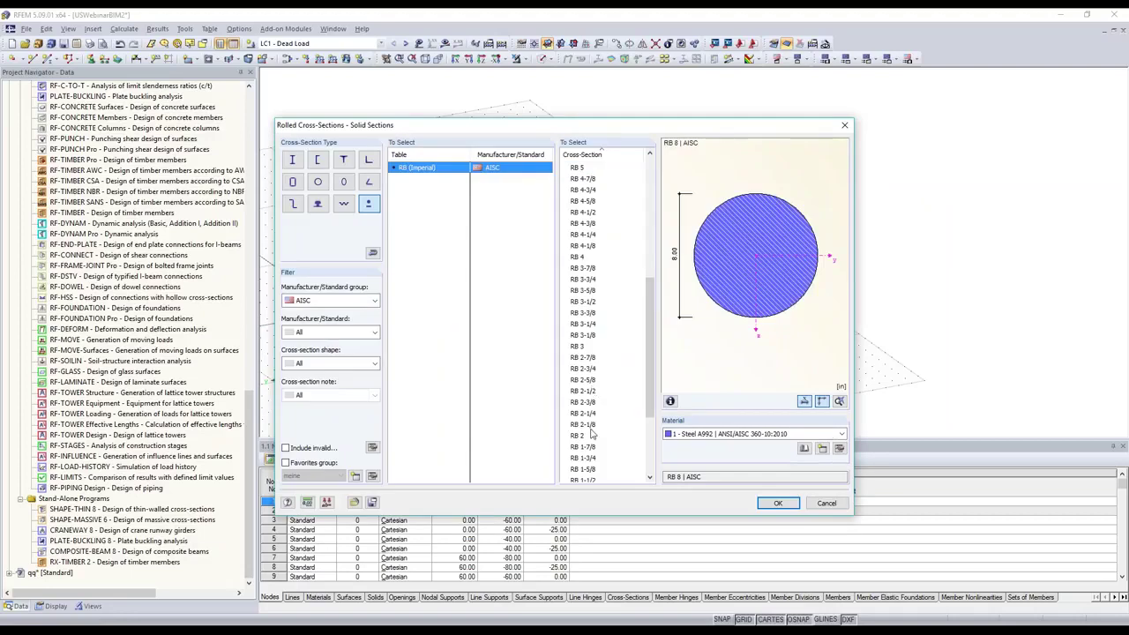
{"action": "scroll", "coordinate": [592, 434], "scroll_direction": "down", "scroll_amount": 3}
{"action": "left_click", "coordinate": [582, 424]}
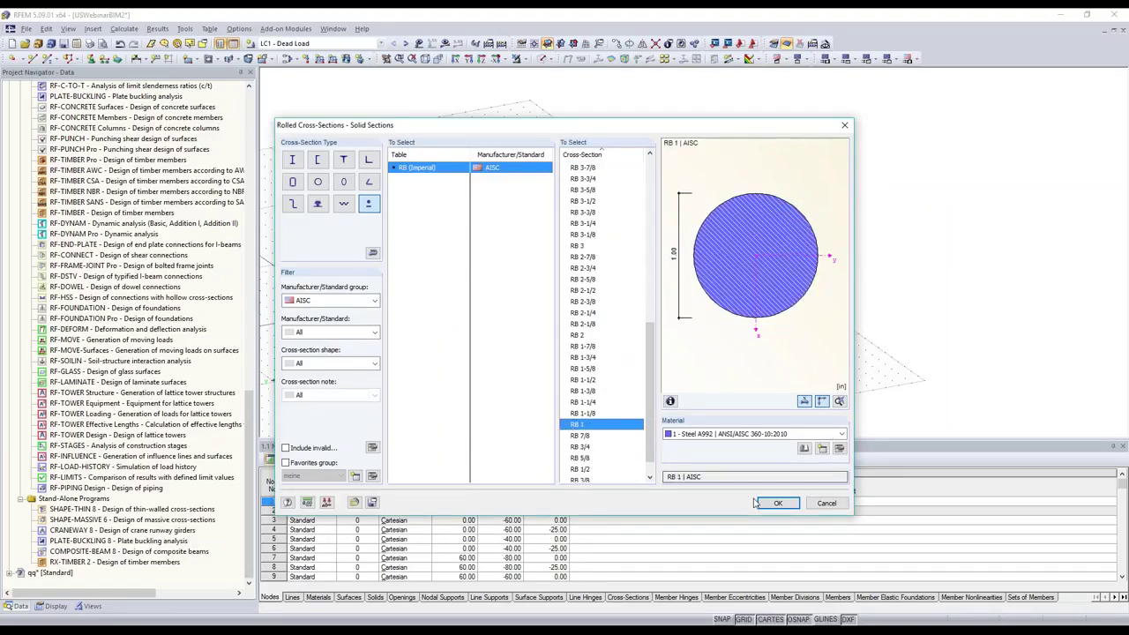
{"action": "left_click", "coordinate": [758, 503]}
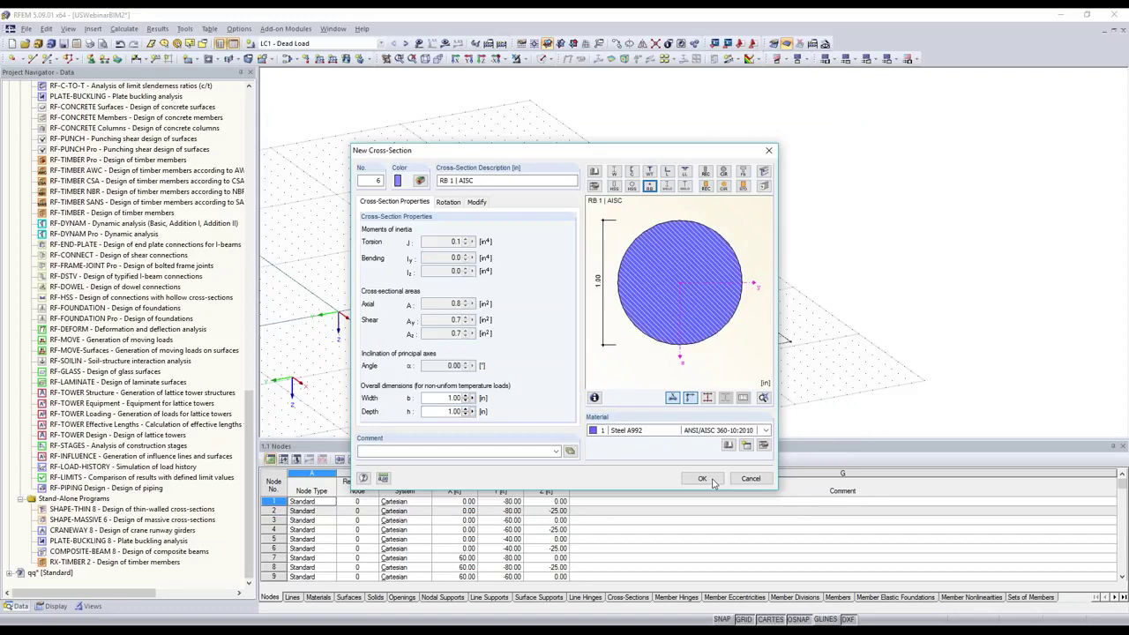
{"action": "left_click", "coordinate": [703, 479]}
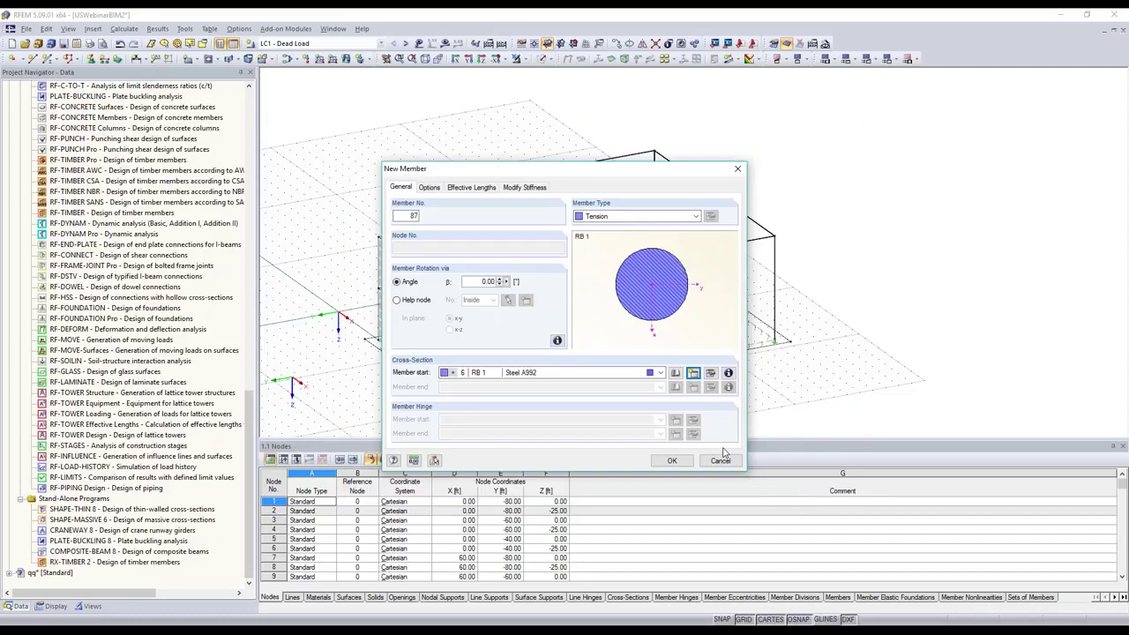
{"action": "left_click", "coordinate": [671, 460]}
Draw two crossing tension members in the front wall's middle bay, between the column bases and tops at Y -40 and -60 ft.
{"action": "left_click", "coordinate": [617, 371]}
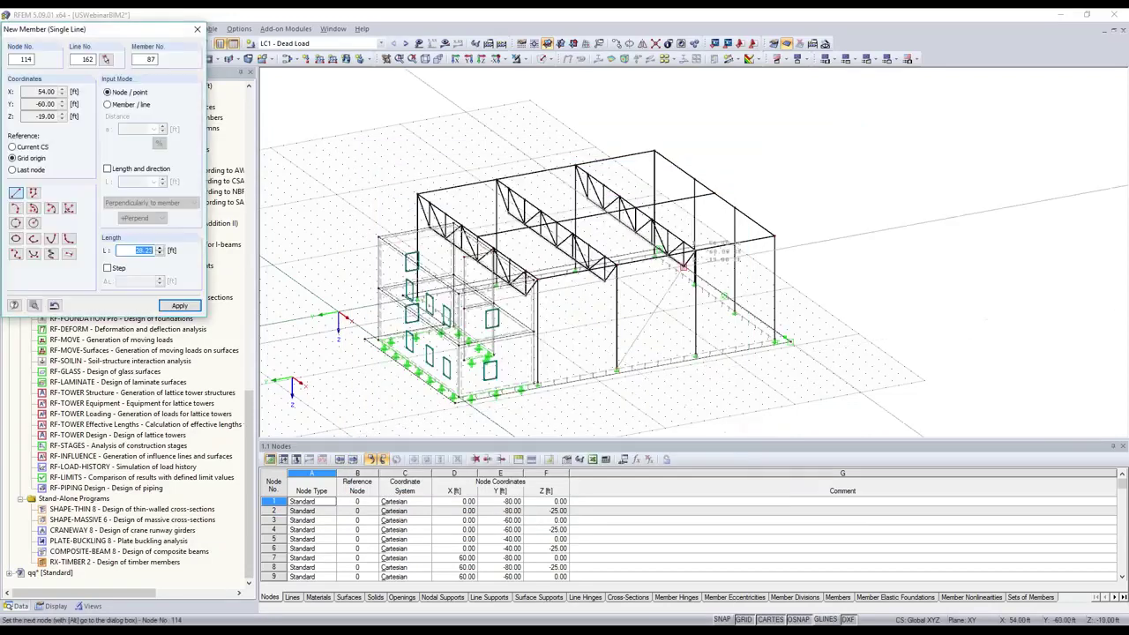
{"action": "left_click", "coordinate": [695, 251]}
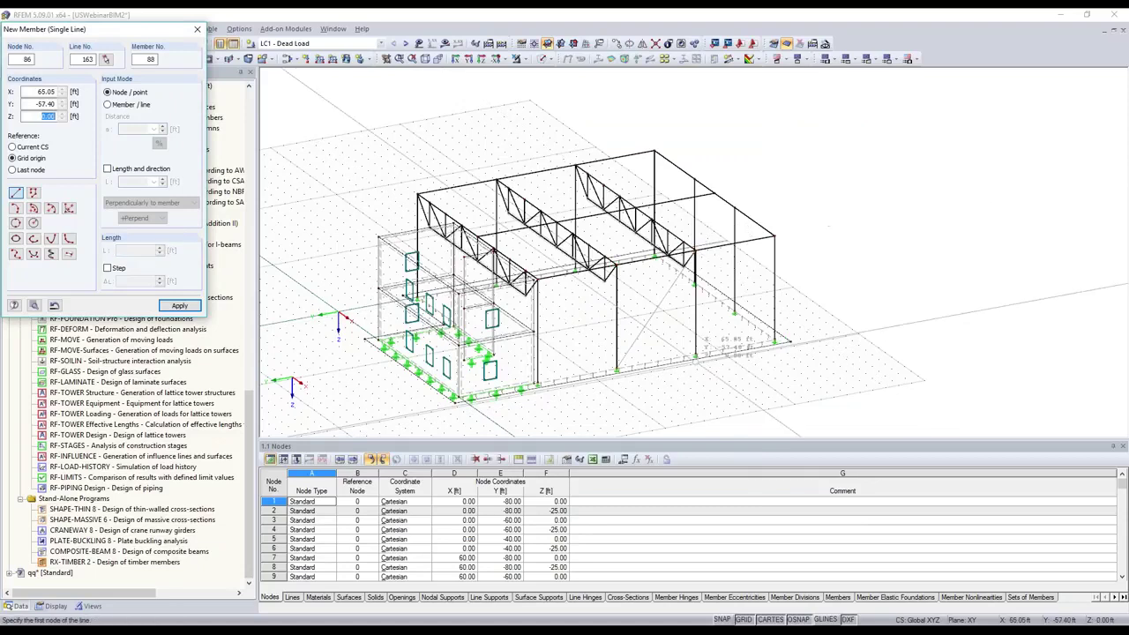
{"action": "left_click", "coordinate": [695, 356]}
{"action": "left_click", "coordinate": [616, 264]}
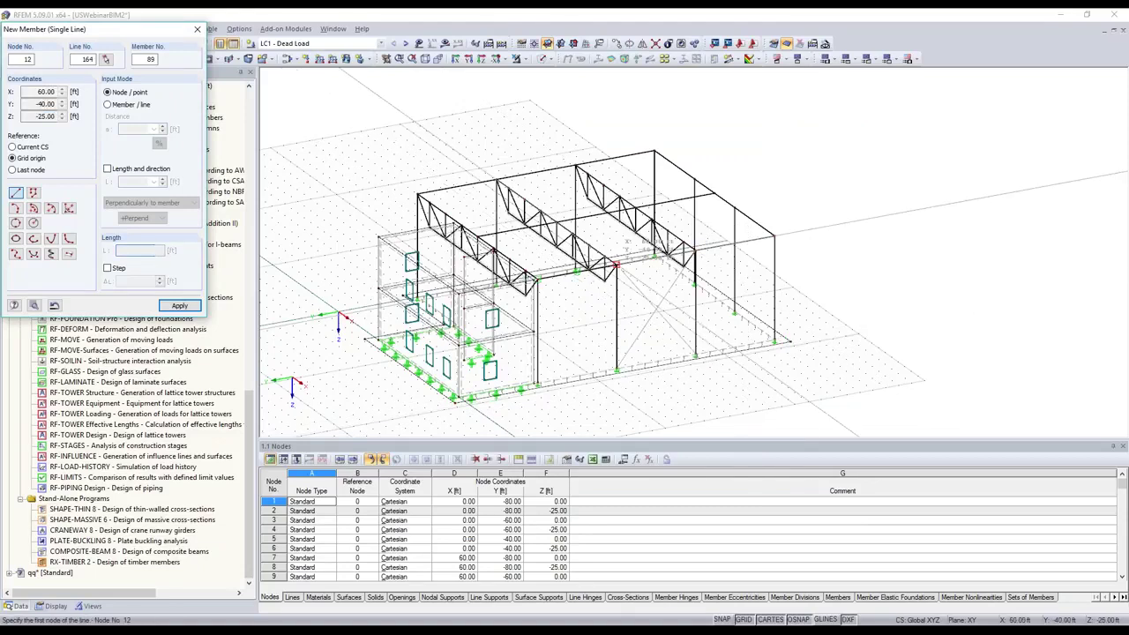
Draw two crossing tension members in the middle roof bay, from the front eave nodes to the opposite midspan nodes.
{"action": "left_click", "coordinate": [616, 265]}
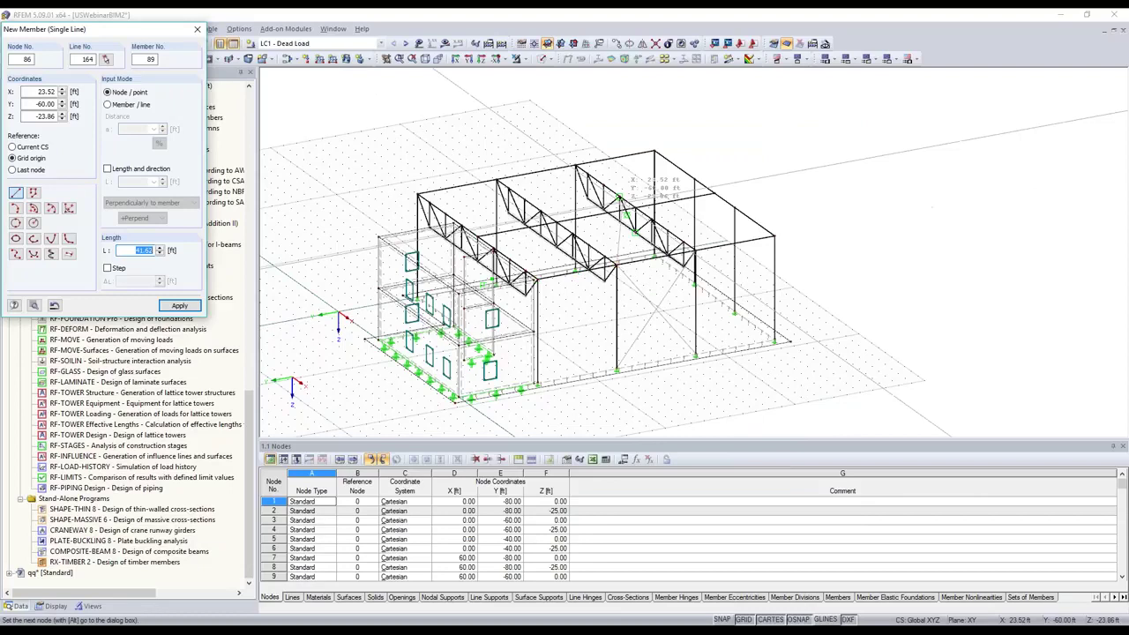
{"action": "left_click", "coordinate": [635, 208]}
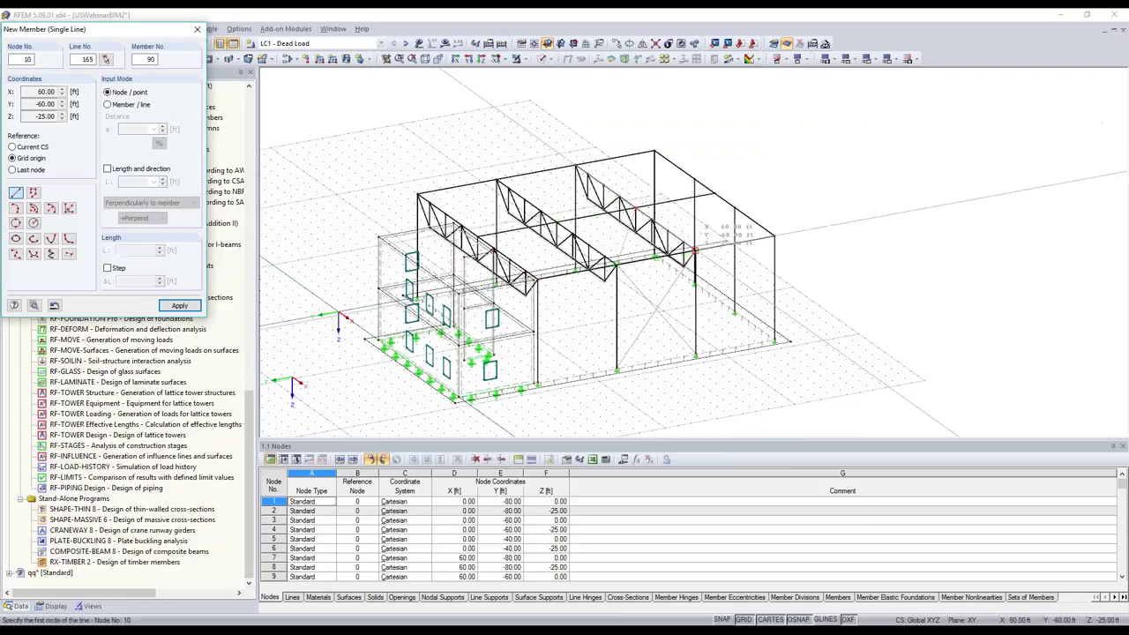
{"action": "left_click", "coordinate": [557, 222]}
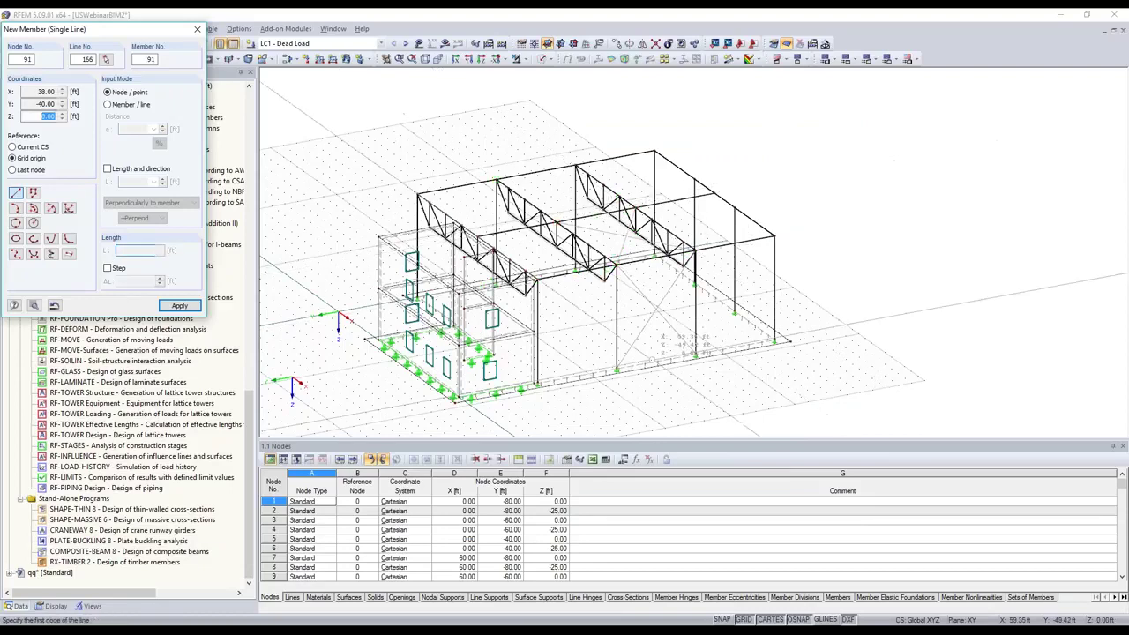
Copy the front wall's cross bracing to the rear wall and the roof cross bracing to the rear half of the middle bay.
{"action": "key", "text": "Escape"}
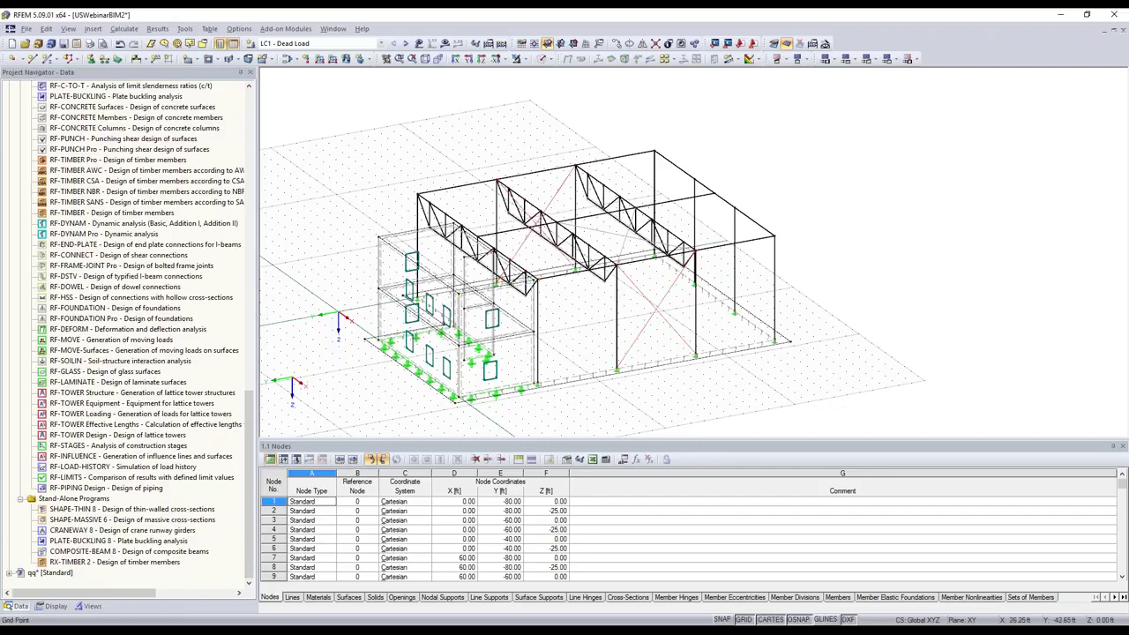
{"action": "middle_click_drag", "start_coordinate": [635, 257], "coordinate": [628, 274], "text": "ctrl"}
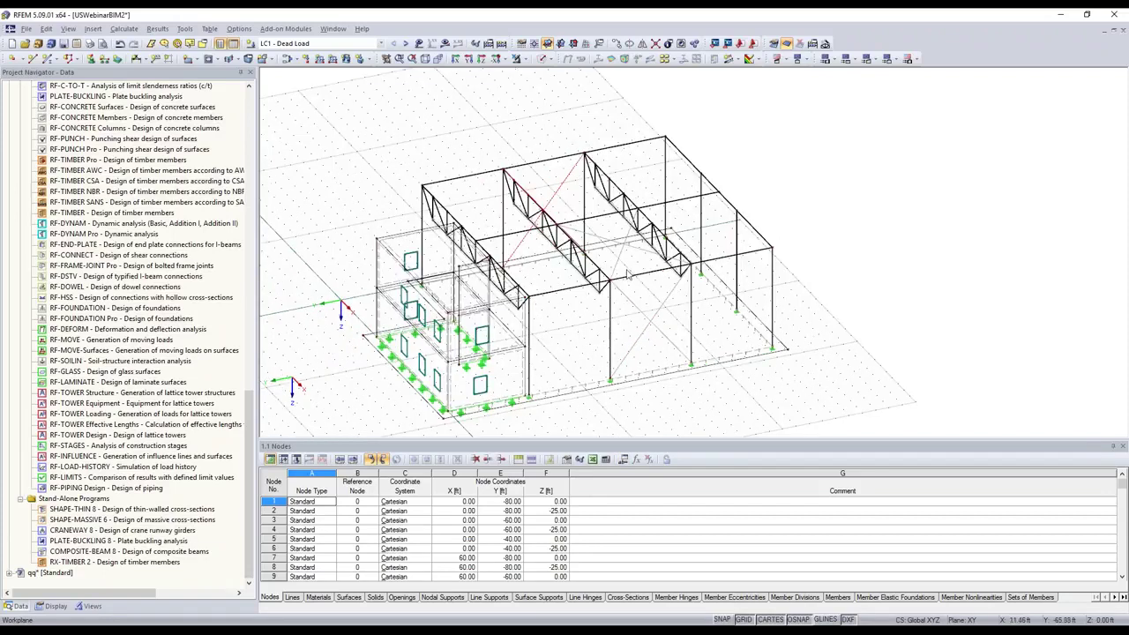
{"action": "scroll", "coordinate": [628, 274], "scroll_direction": "up", "scroll_amount": 2}
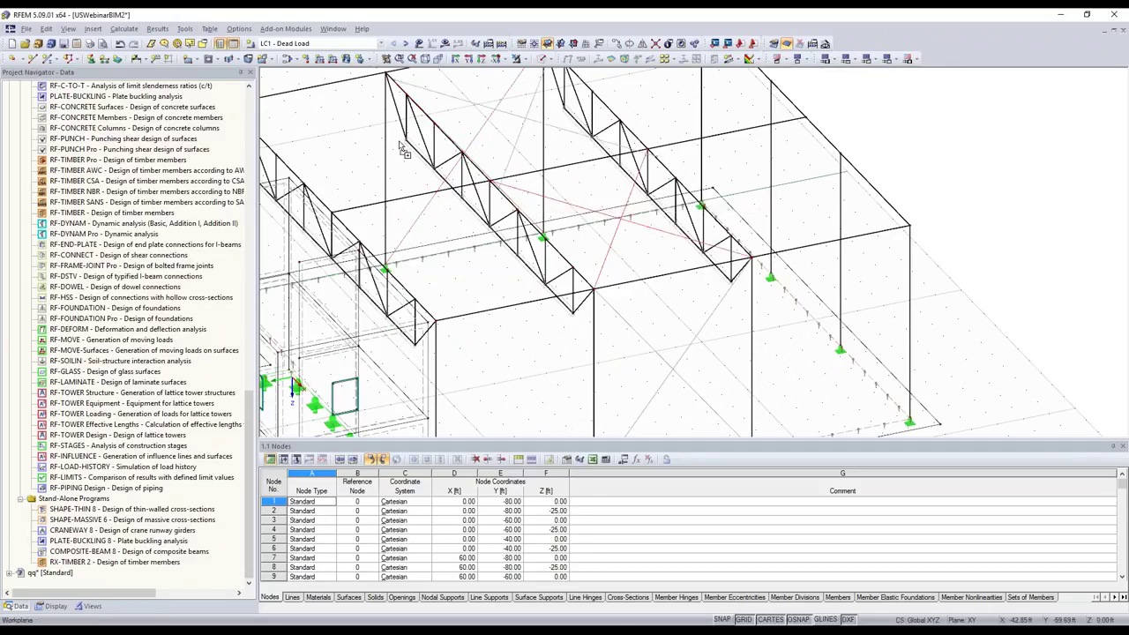
{"action": "left_click_drag", "start_coordinate": [400, 141], "coordinate": [387, 131], "text": "ctrl"}
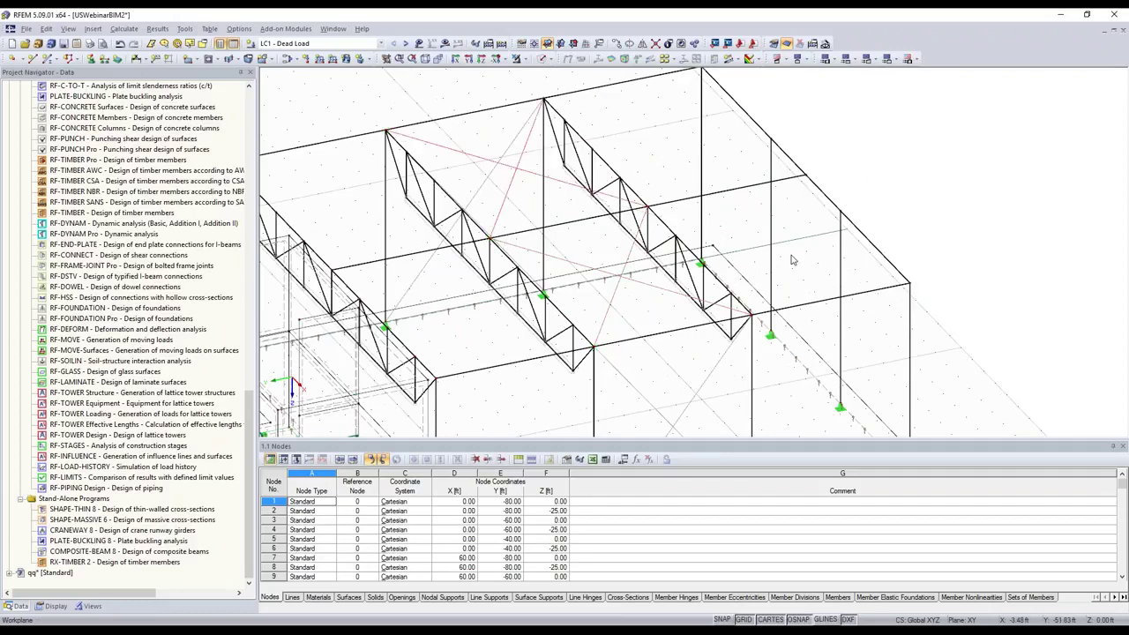
Open the RF-STEEL AISC design module and select result combination RC1, Section 2.3 (LRFD), for the ultimate limit state design.
{"action": "scroll", "coordinate": [792, 259], "scroll_direction": "down", "scroll_amount": 3}
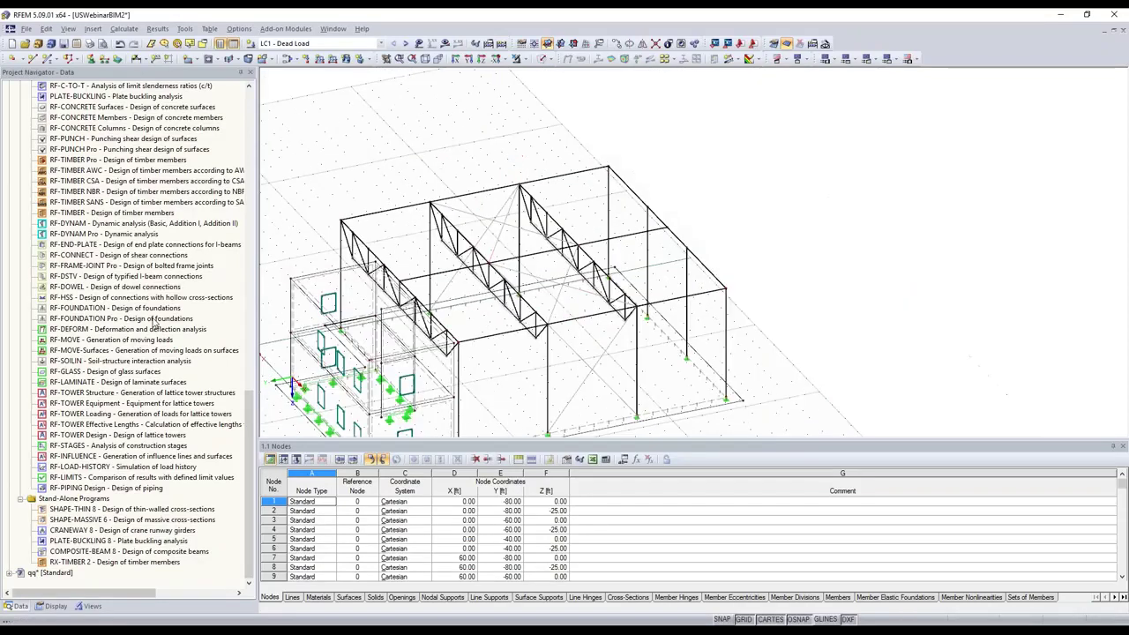
{"action": "scroll", "coordinate": [155, 321], "scroll_direction": "up", "scroll_amount": 15}
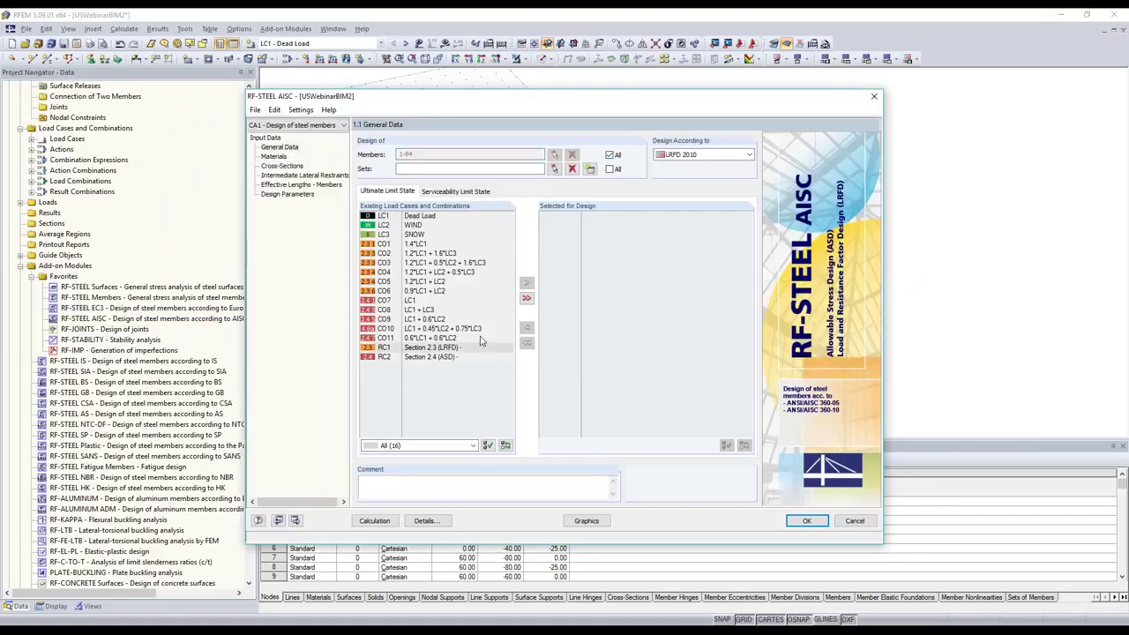
{"action": "double_click", "coordinate": [480, 346]}
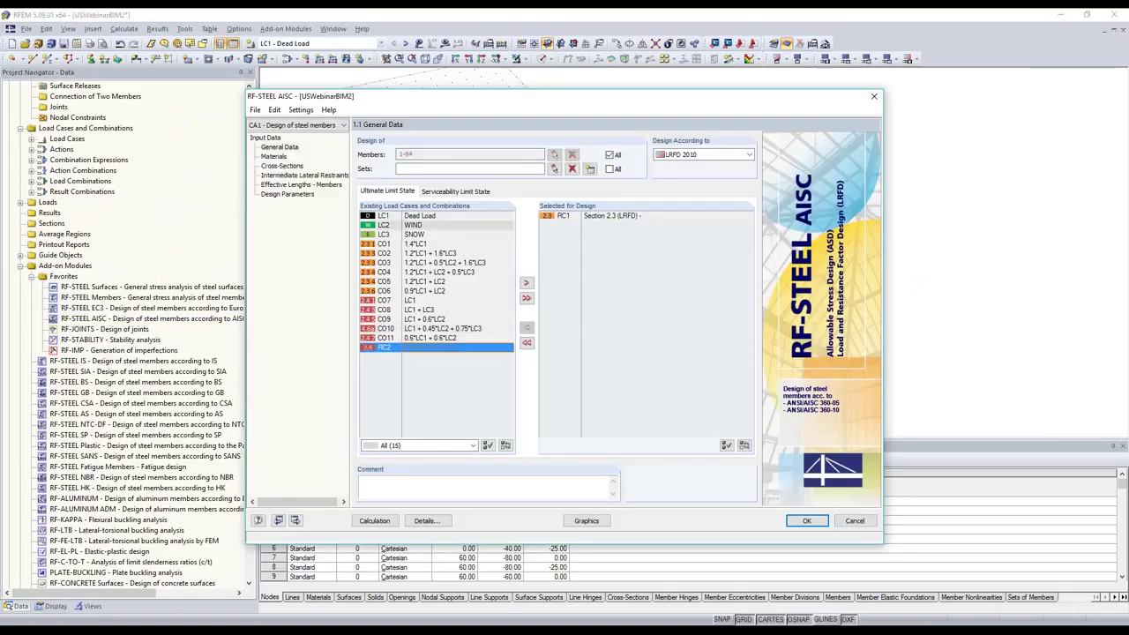
Set the W 12x30 section and all four W 8x10 sections to be optimized from their current row.
{"action": "left_click", "coordinate": [283, 166]}
{"action": "left_click", "coordinate": [636, 168]}
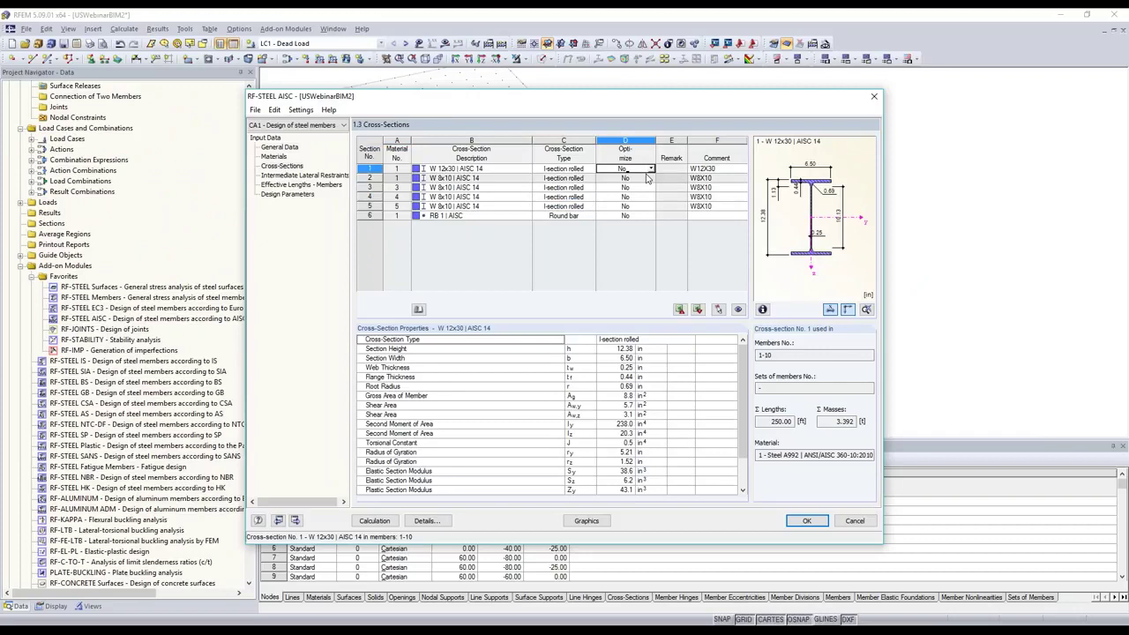
{"action": "left_click", "coordinate": [650, 168]}
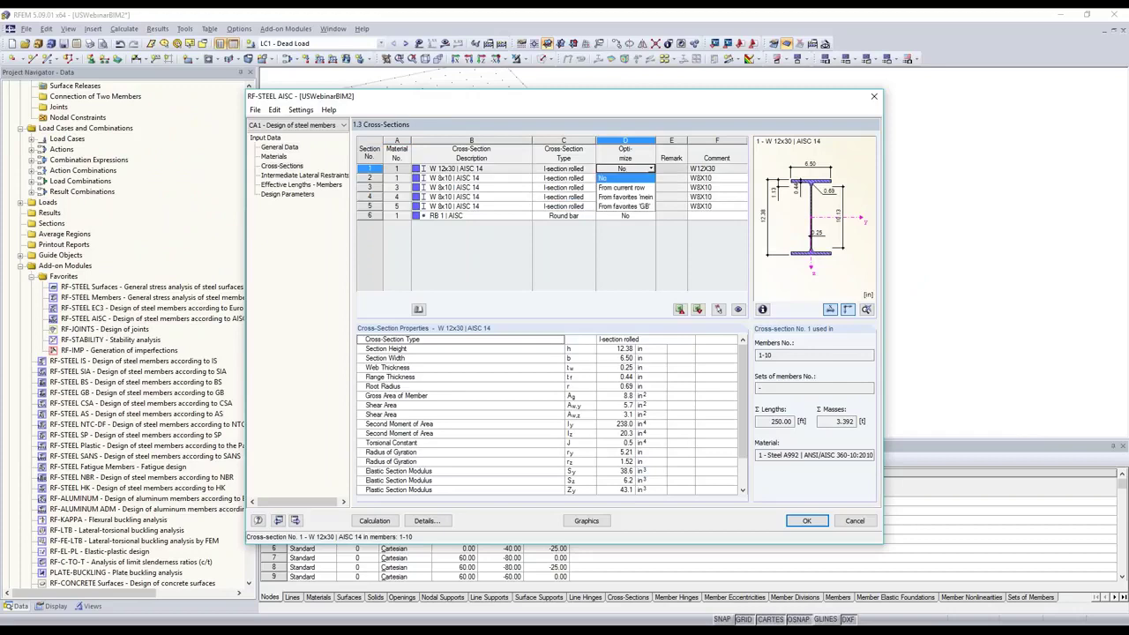
{"action": "left_click", "coordinate": [628, 186]}
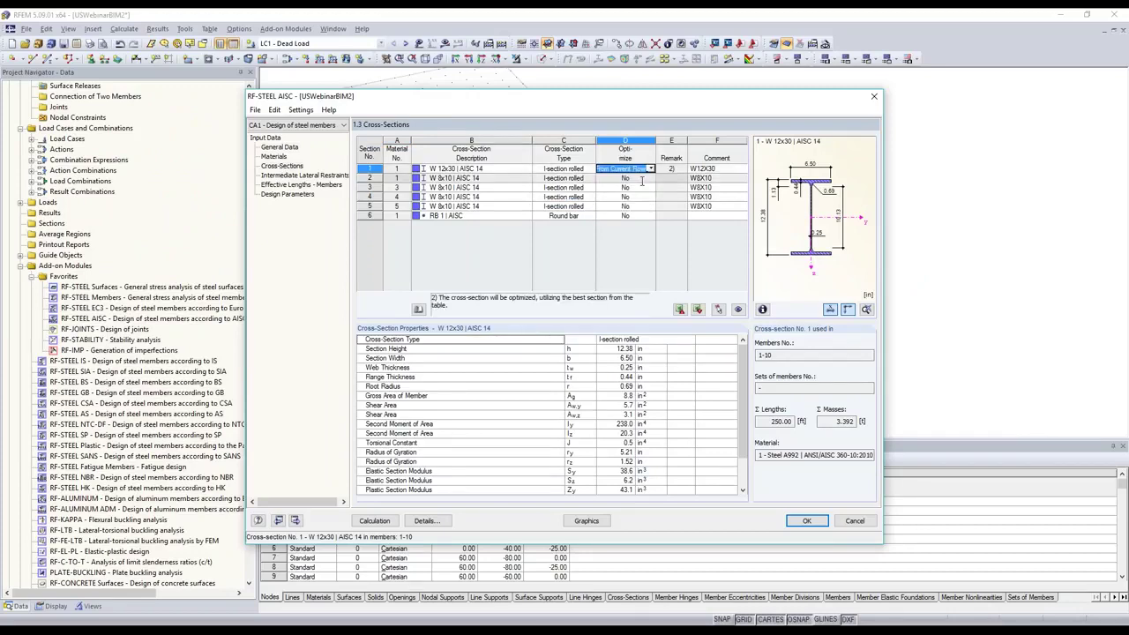
{"action": "left_click", "coordinate": [642, 178]}
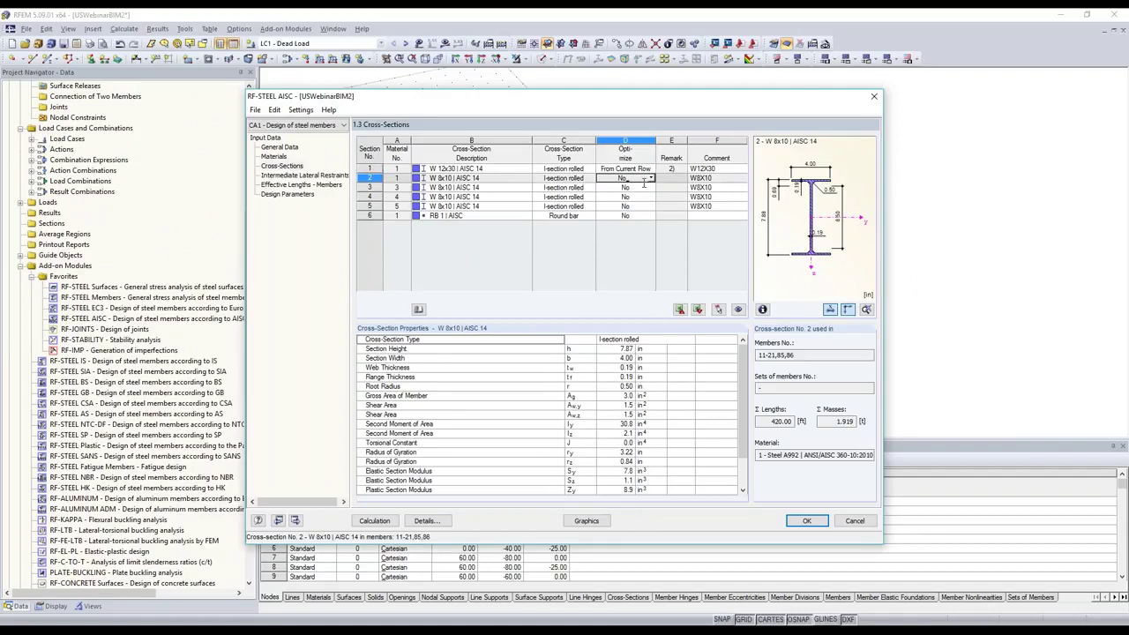
{"action": "key", "text": "f"}
{"action": "key", "text": "Down"}
{"action": "key", "text": "f"}
{"action": "key", "text": "Down"}
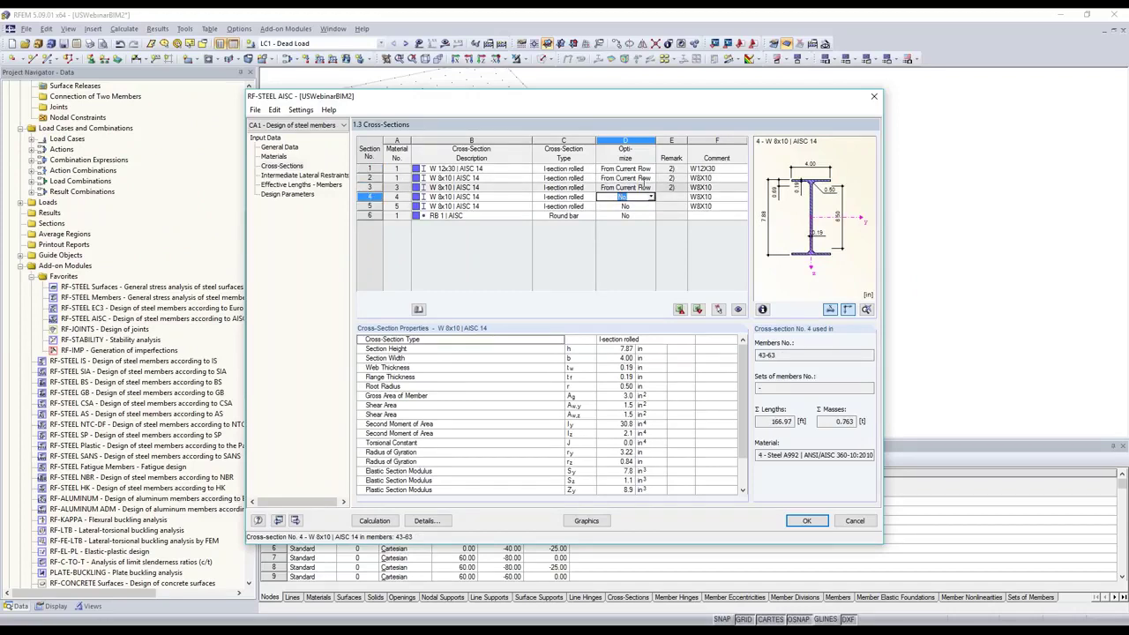
{"action": "key", "text": "f"}
{"action": "key", "text": "Down"}
{"action": "key", "text": "f"}
{"action": "key", "text": "Down"}
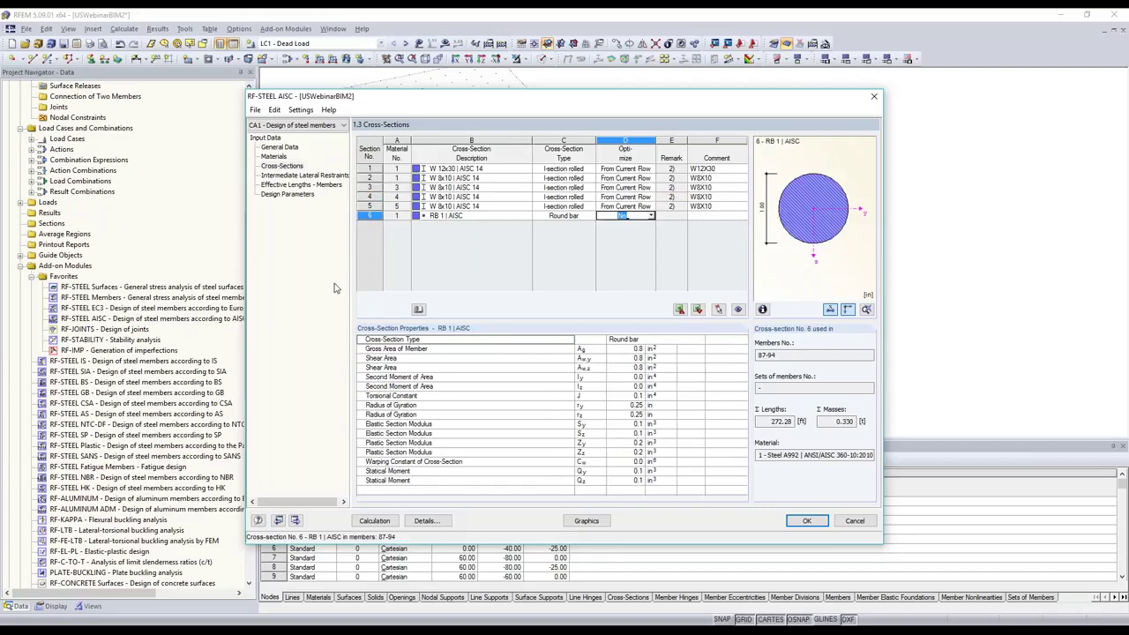
Run the steel design calculation and export all optimized cross-sections to RFEM, accepting the deletion of results.
{"action": "left_click", "coordinate": [370, 522]}
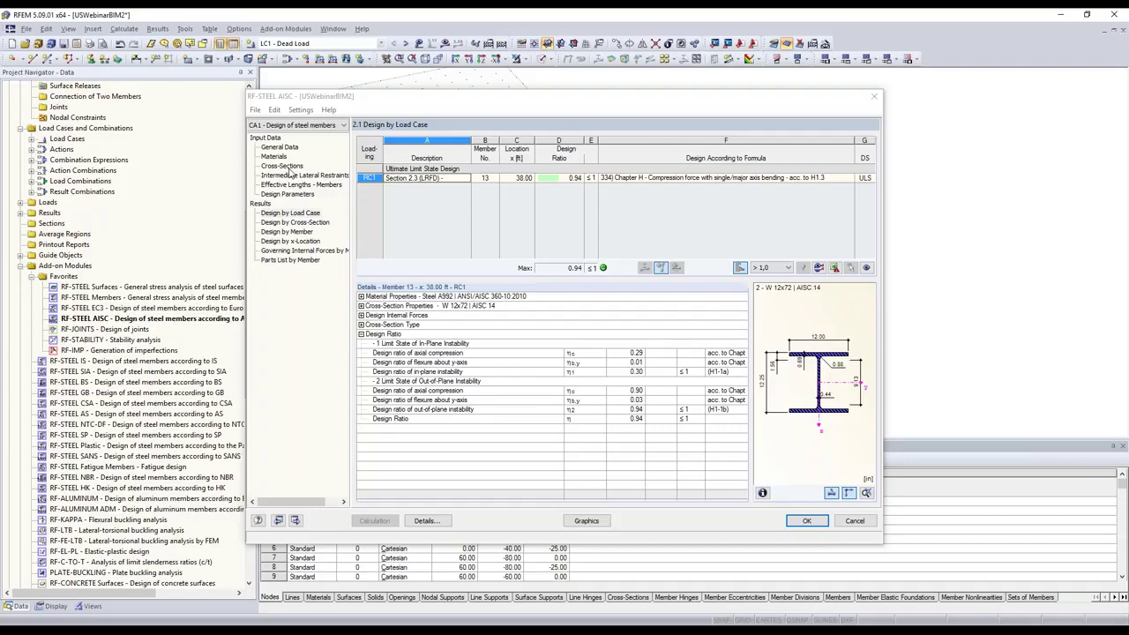
{"action": "left_click", "coordinate": [283, 166]}
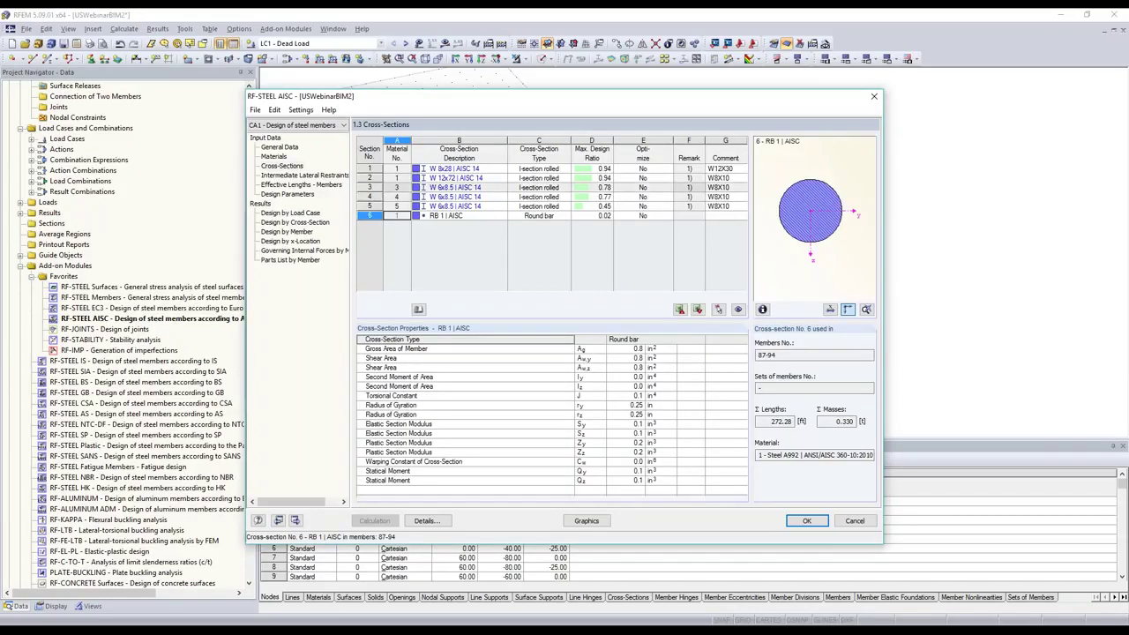
{"action": "right_click", "coordinate": [503, 187]}
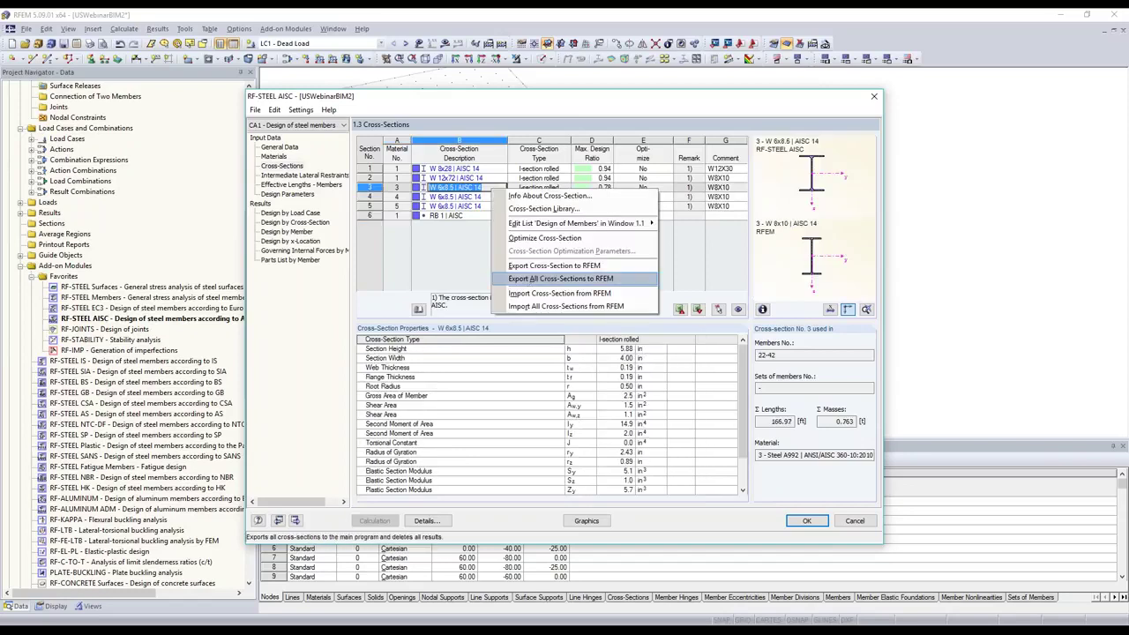
{"action": "left_click", "coordinate": [560, 279]}
{"action": "left_click", "coordinate": [543, 340]}
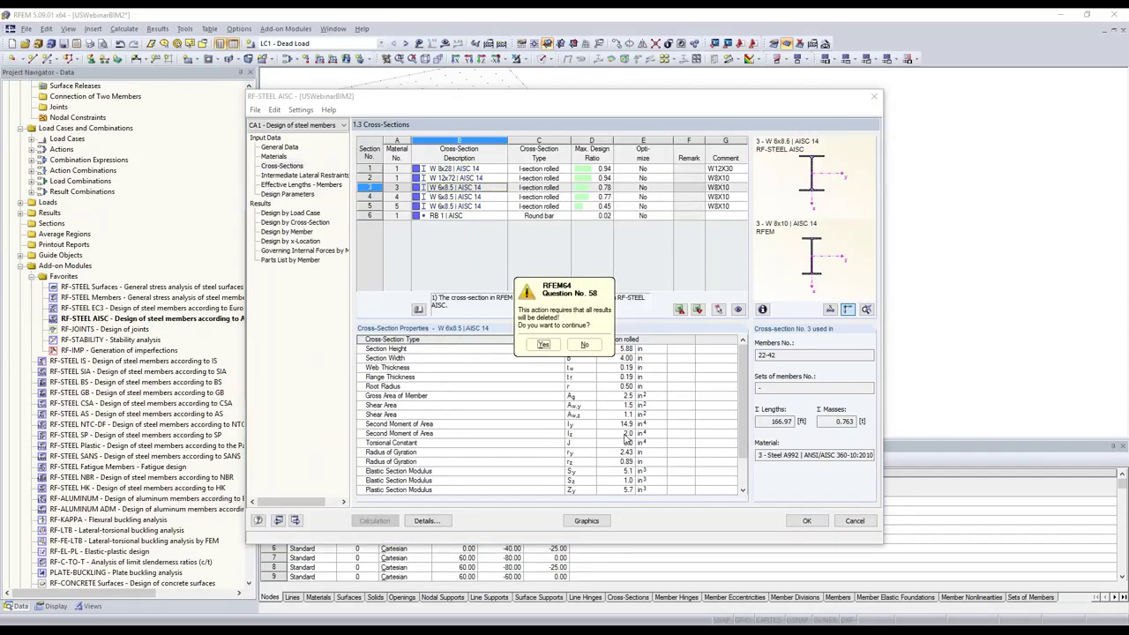
{"action": "left_click", "coordinate": [543, 344]}
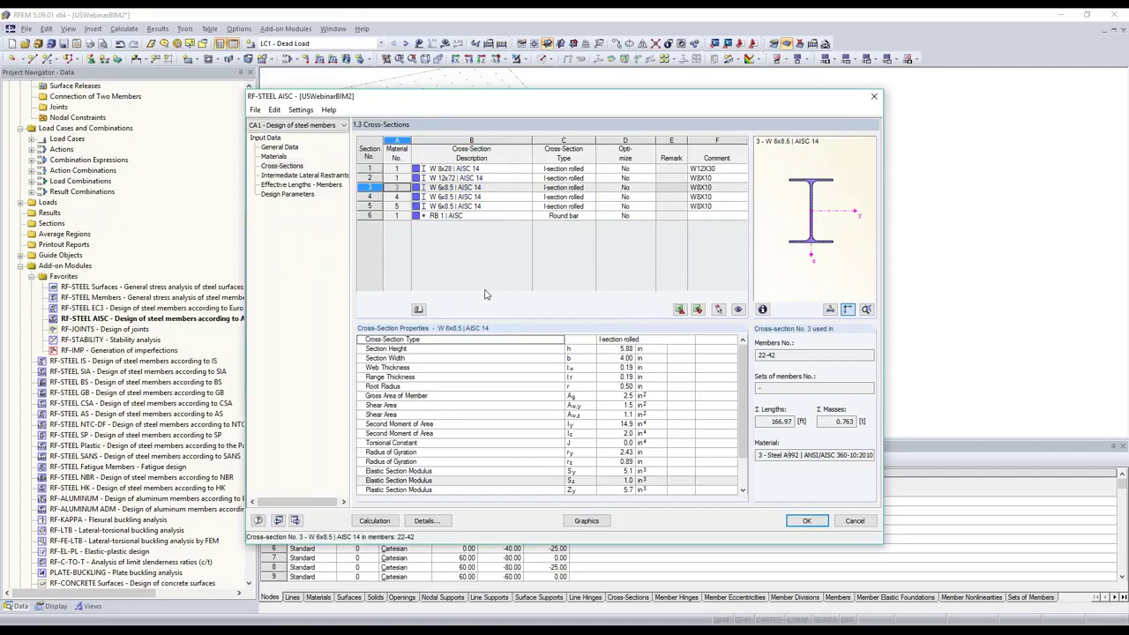
{"action": "key", "text": "Return"}
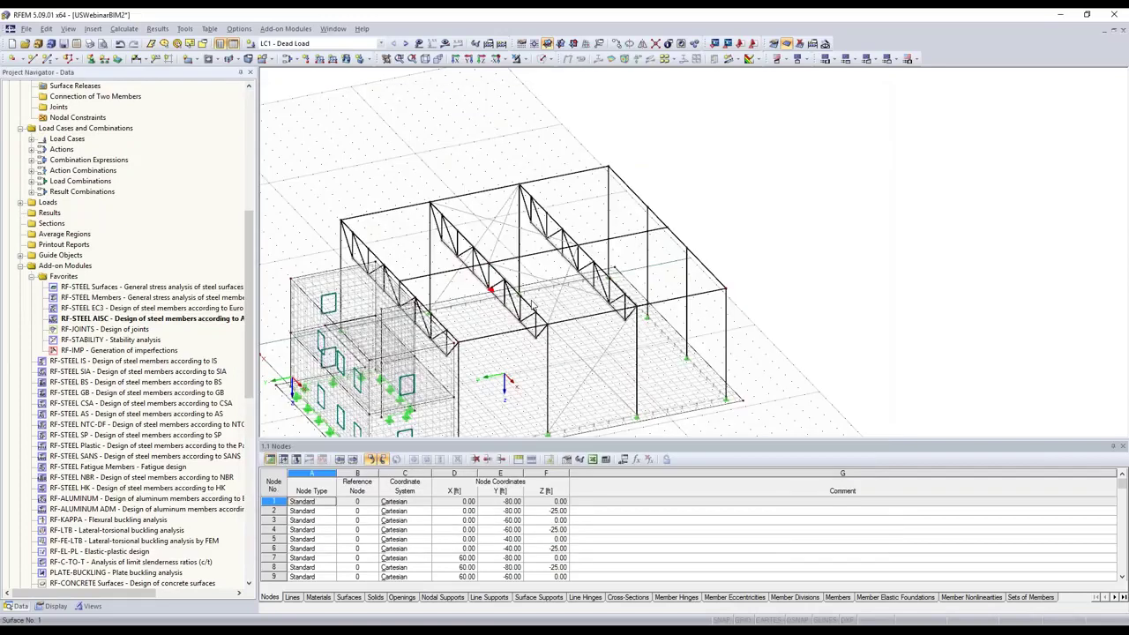
Switch to Revit and disable the import of results in the Dlubal link settings.
{"action": "middle_click_drag", "start_coordinate": [531, 301], "coordinate": [550, 260]}
{"action": "middle_click_drag", "start_coordinate": [573, 347], "coordinate": [655, 317], "text": "ctrl"}
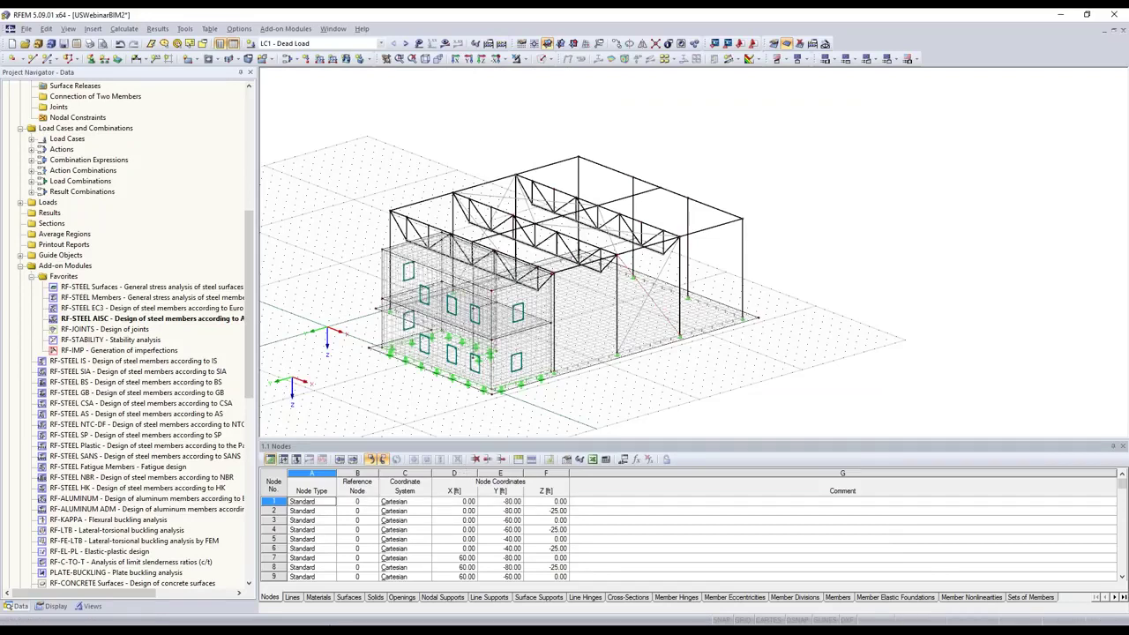
{"action": "mouse_move", "coordinate": [315, 631]}
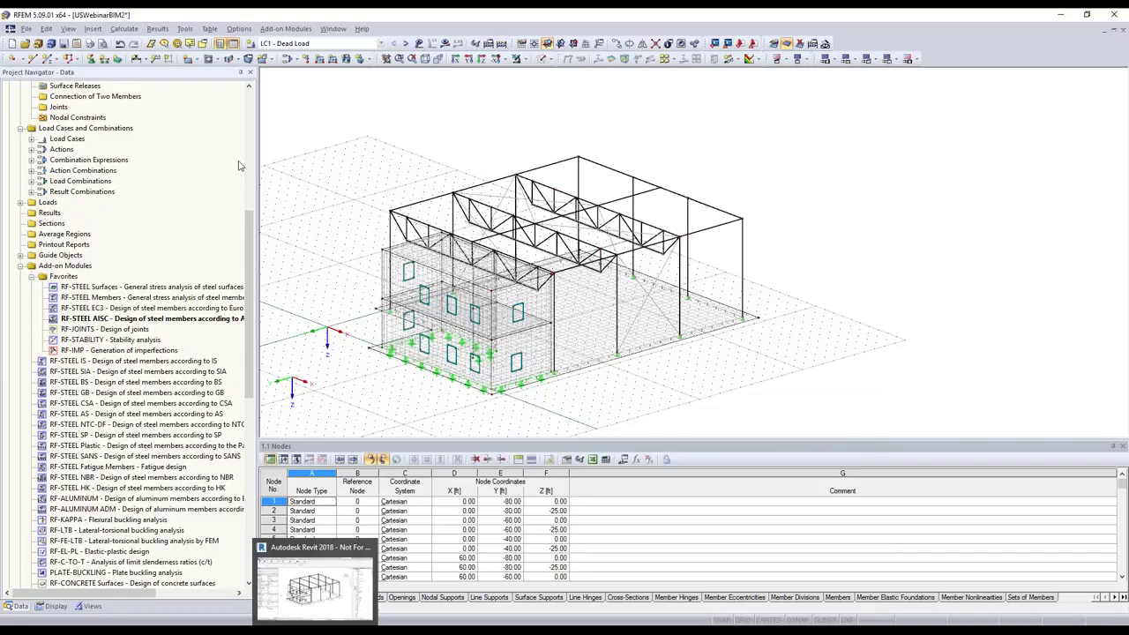
{"action": "left_click", "coordinate": [315, 587]}
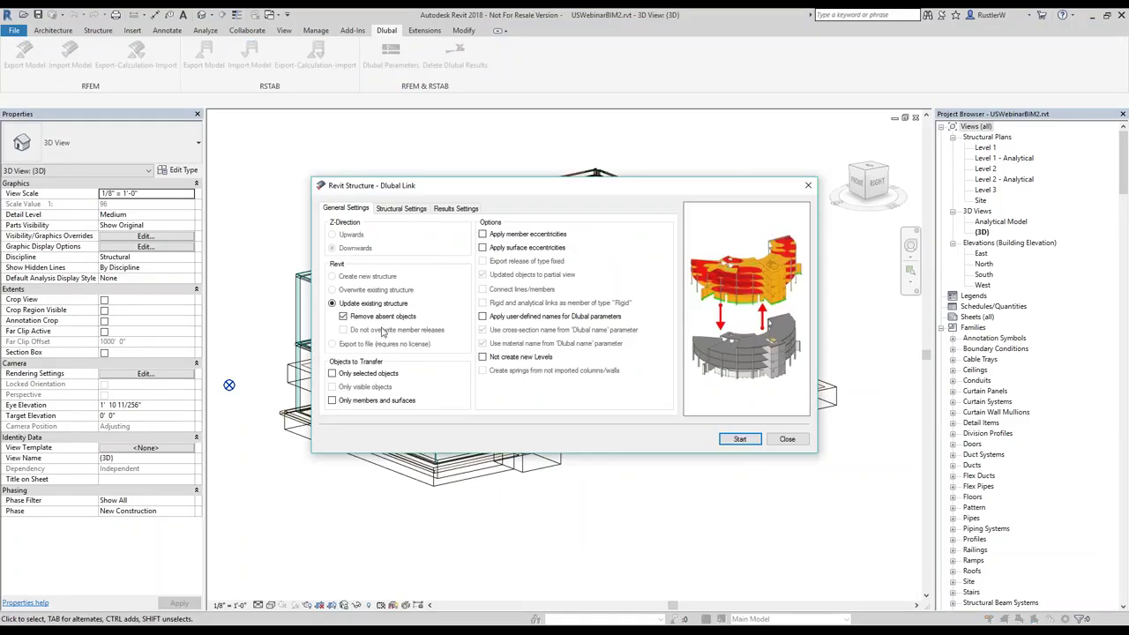
{"action": "left_click", "coordinate": [401, 209]}
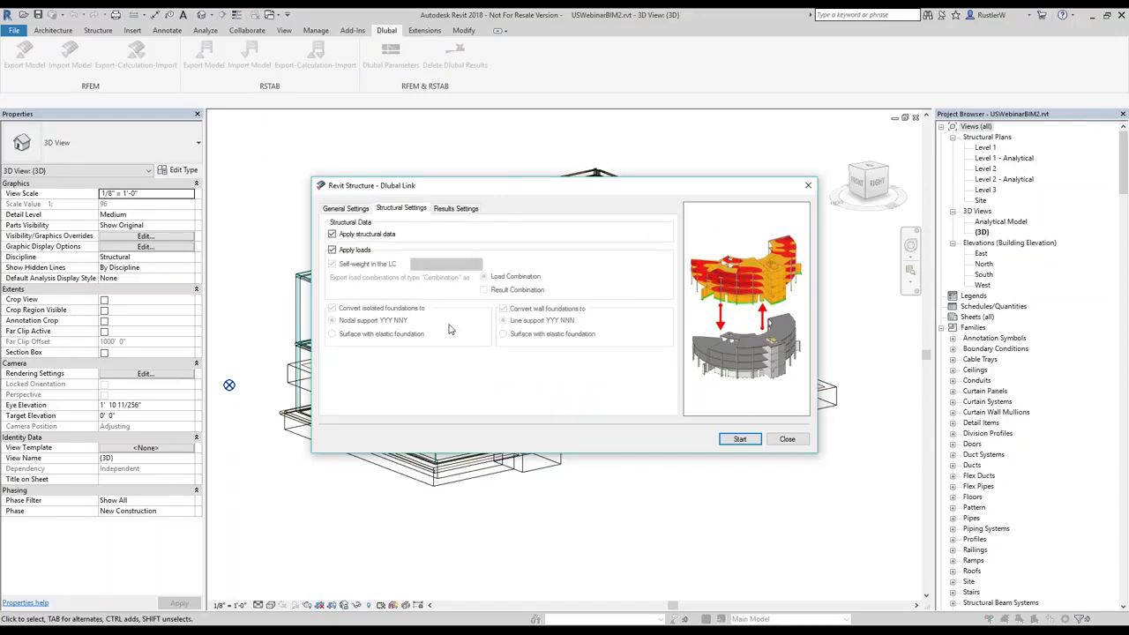
{"action": "left_click", "coordinate": [456, 209]}
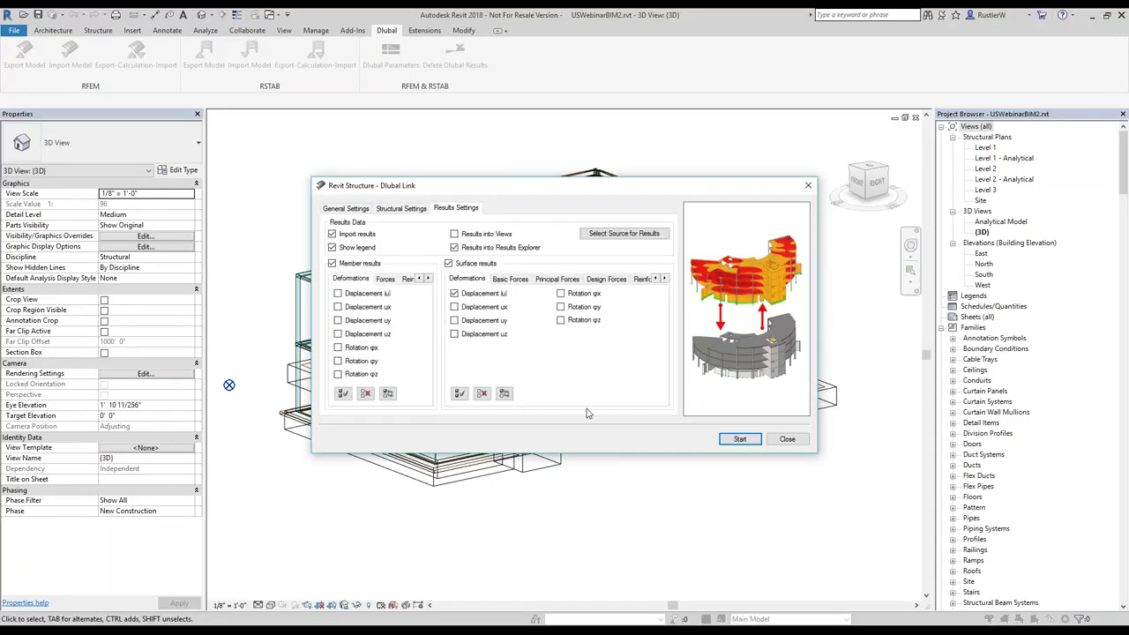
{"action": "left_click", "coordinate": [334, 233]}
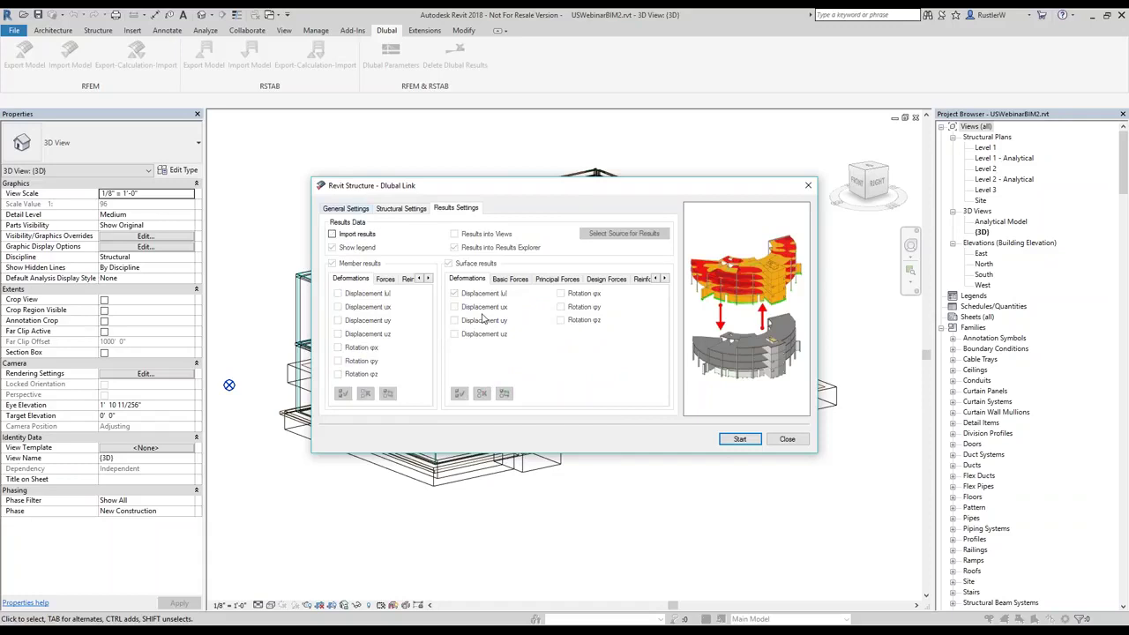
Update the existing Revit structure by importing the USWebinarBIM2 model, and dismiss the report of ignored objects.
{"action": "left_click", "coordinate": [740, 440]}
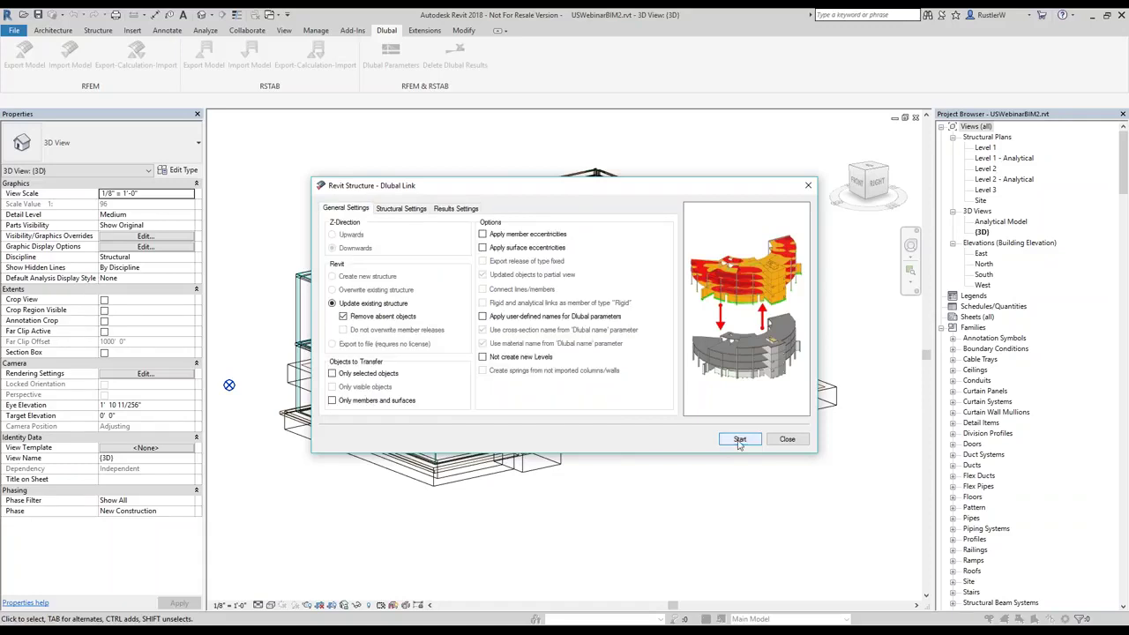
{"action": "left_click", "coordinate": [739, 440]}
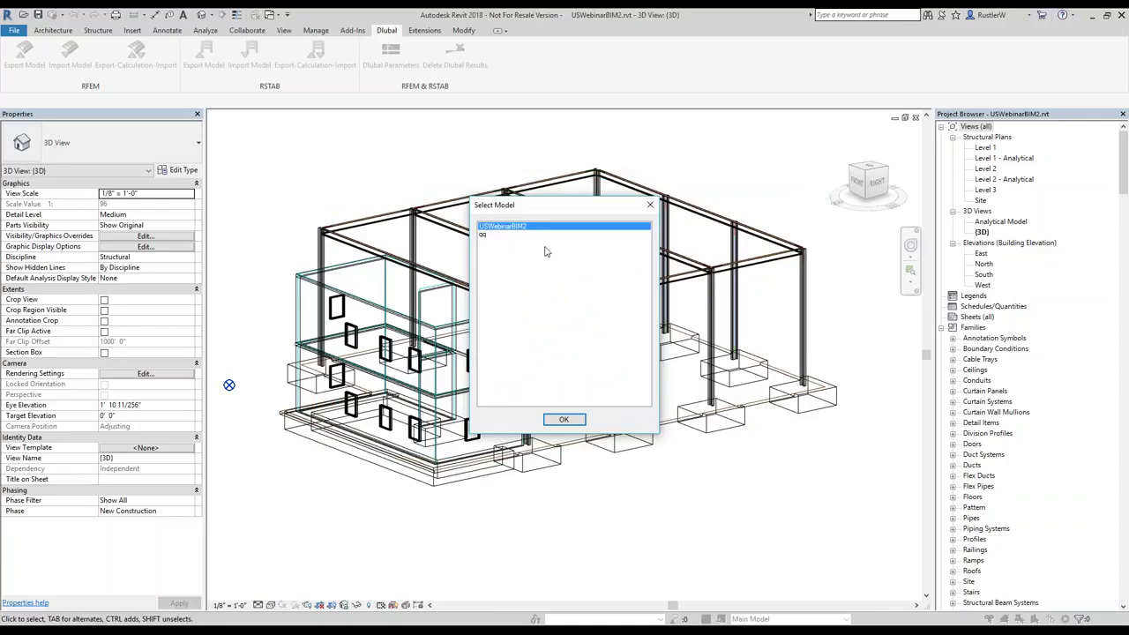
{"action": "left_click", "coordinate": [563, 421]}
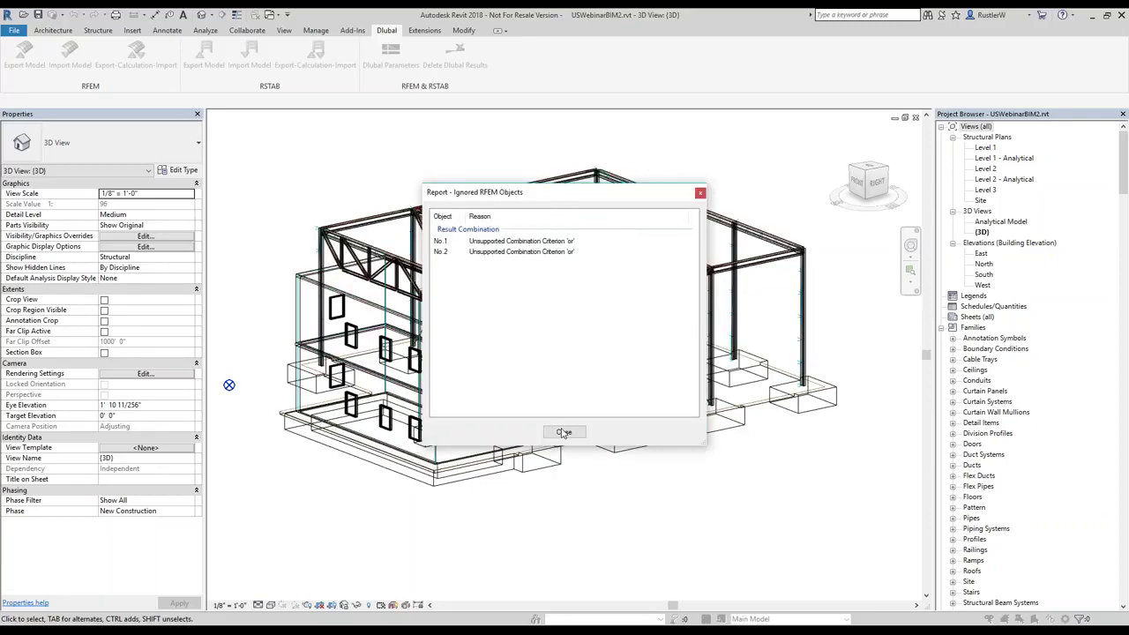
{"action": "left_click", "coordinate": [564, 432]}
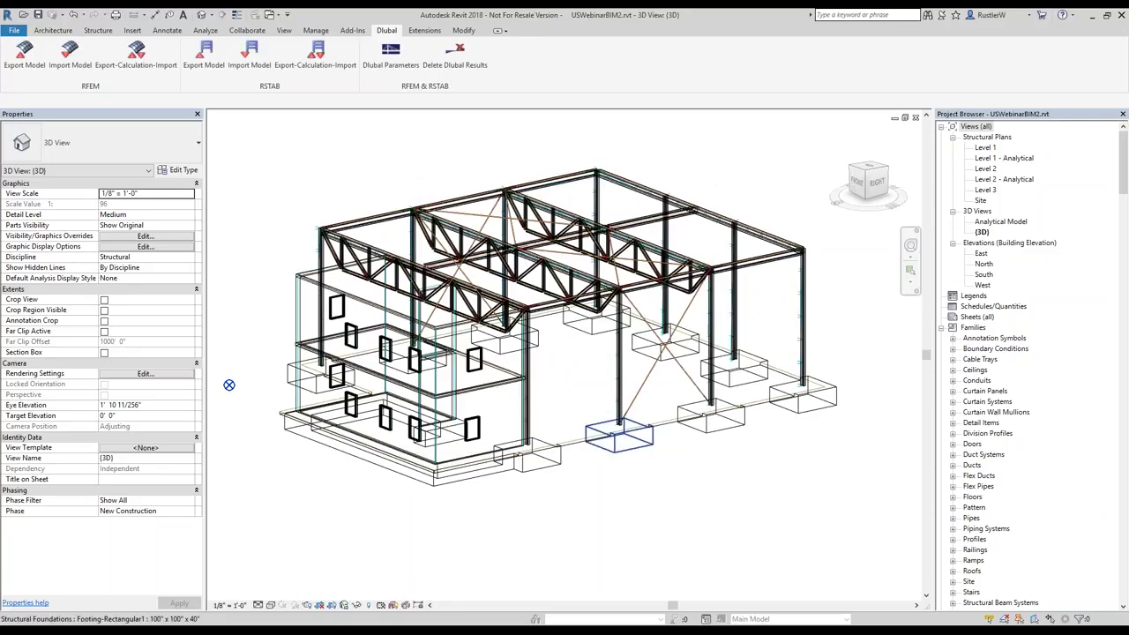
Examine the updated 3D structure, checking the roof trusses, the cross bracing and the brace connections at the column footings.
{"action": "middle_click_drag", "start_coordinate": [582, 454], "coordinate": [665, 469], "text": "shift"}
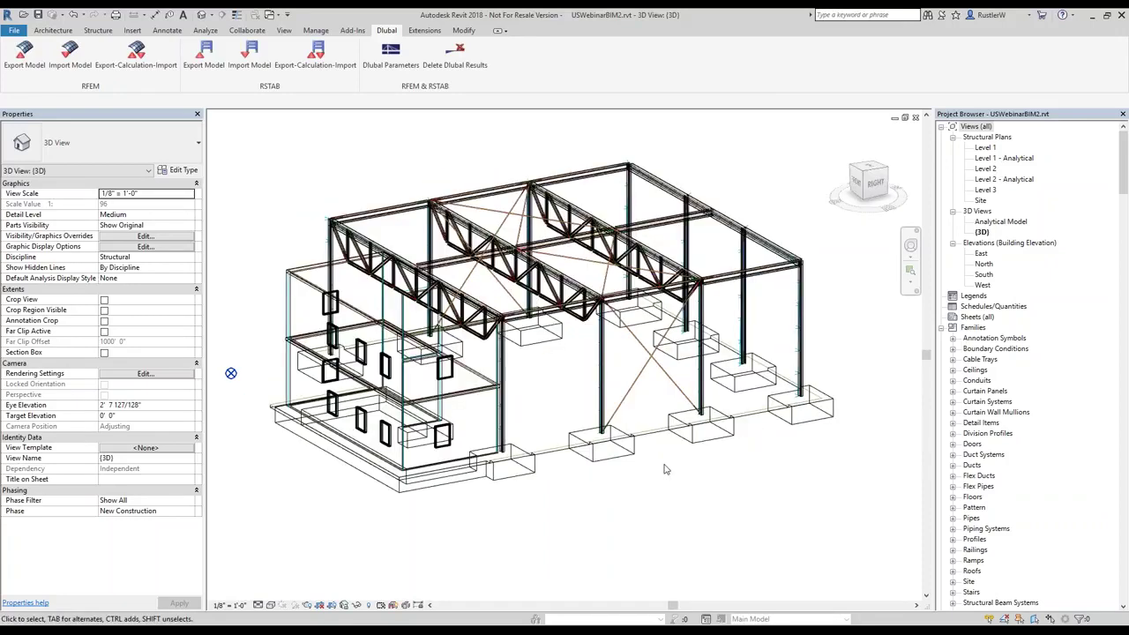
{"action": "scroll", "coordinate": [666, 469], "scroll_direction": "up", "scroll_amount": 2}
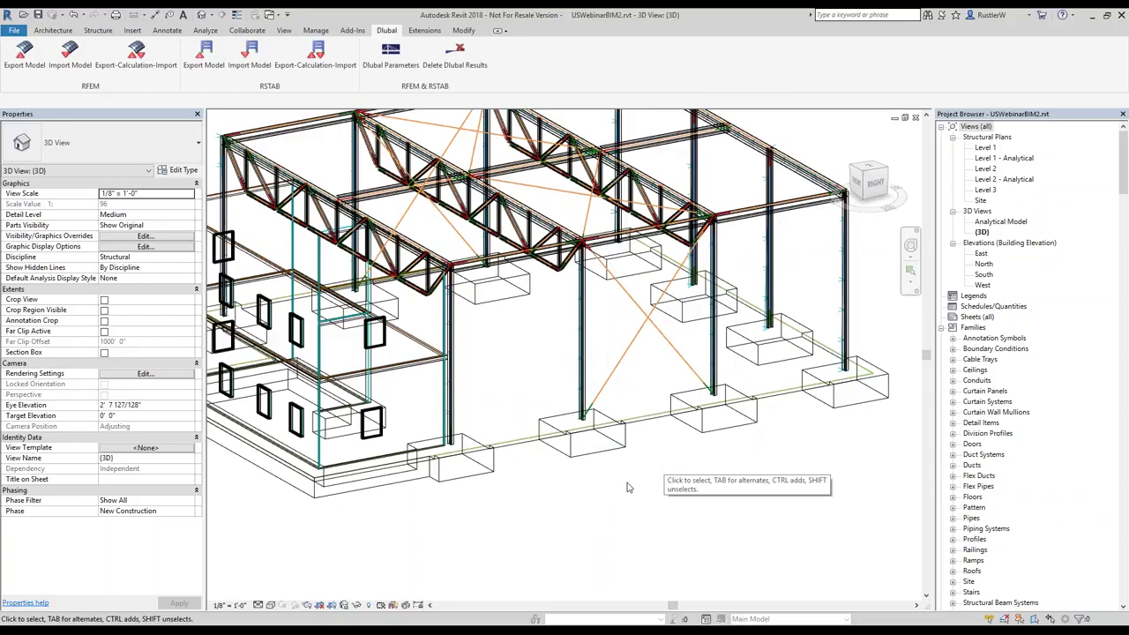
{"action": "scroll", "coordinate": [627, 487], "scroll_direction": "down", "scroll_amount": 3}
{"action": "middle_click_drag", "start_coordinate": [627, 487], "coordinate": [582, 468], "text": "shift"}
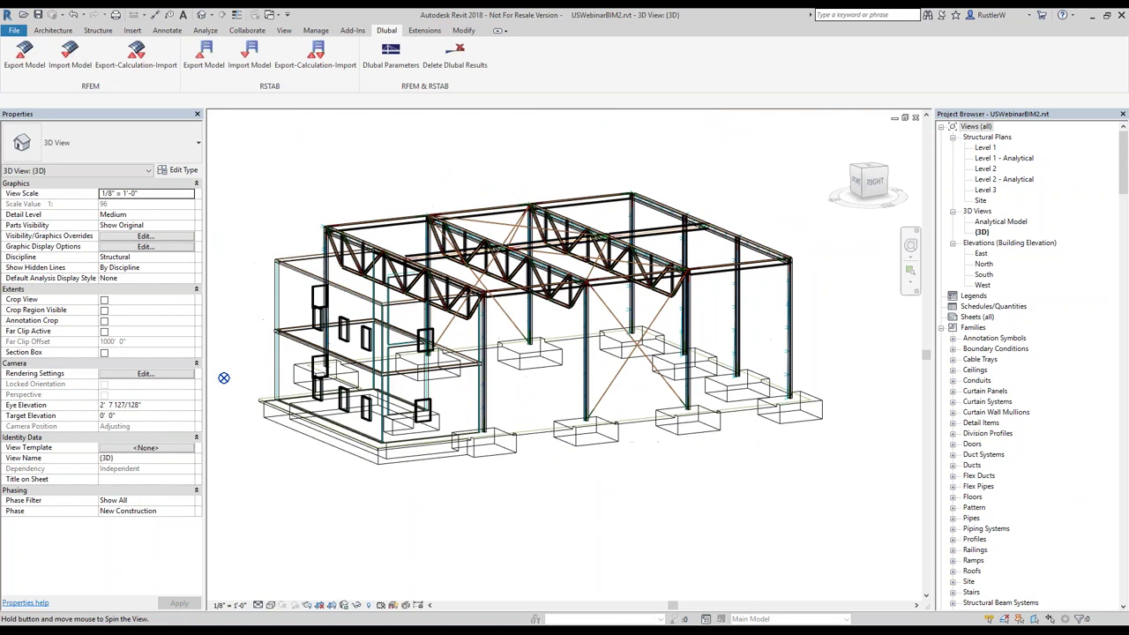
{"action": "middle_click_drag", "start_coordinate": [223, 377], "coordinate": [224, 378], "text": "shift"}
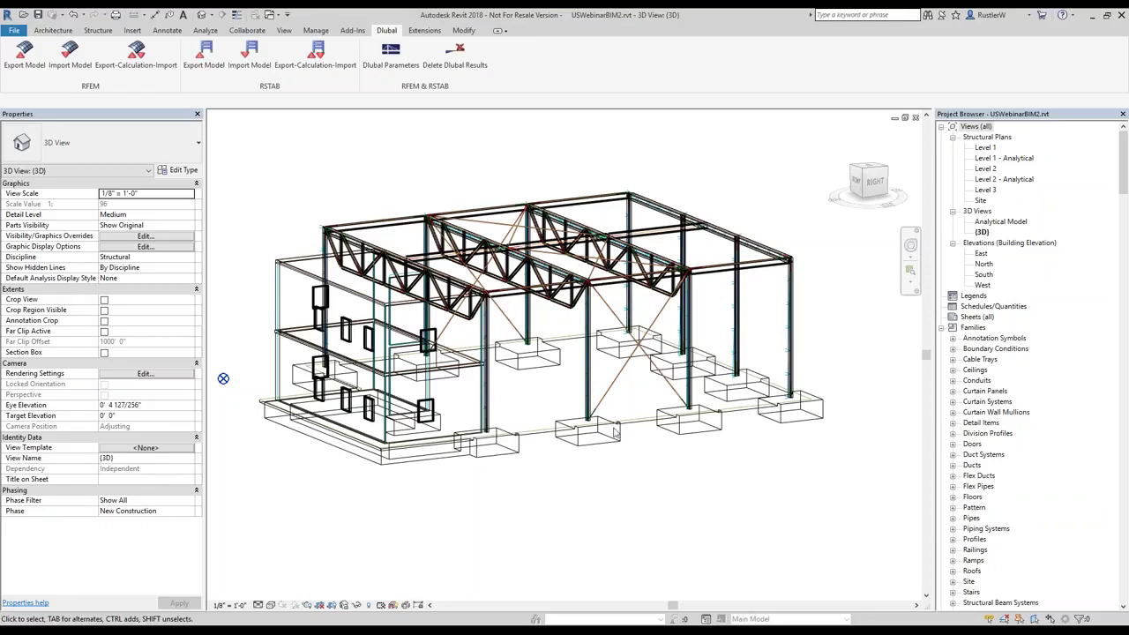
{"action": "scroll", "coordinate": [614, 432], "scroll_direction": "up", "scroll_amount": 3}
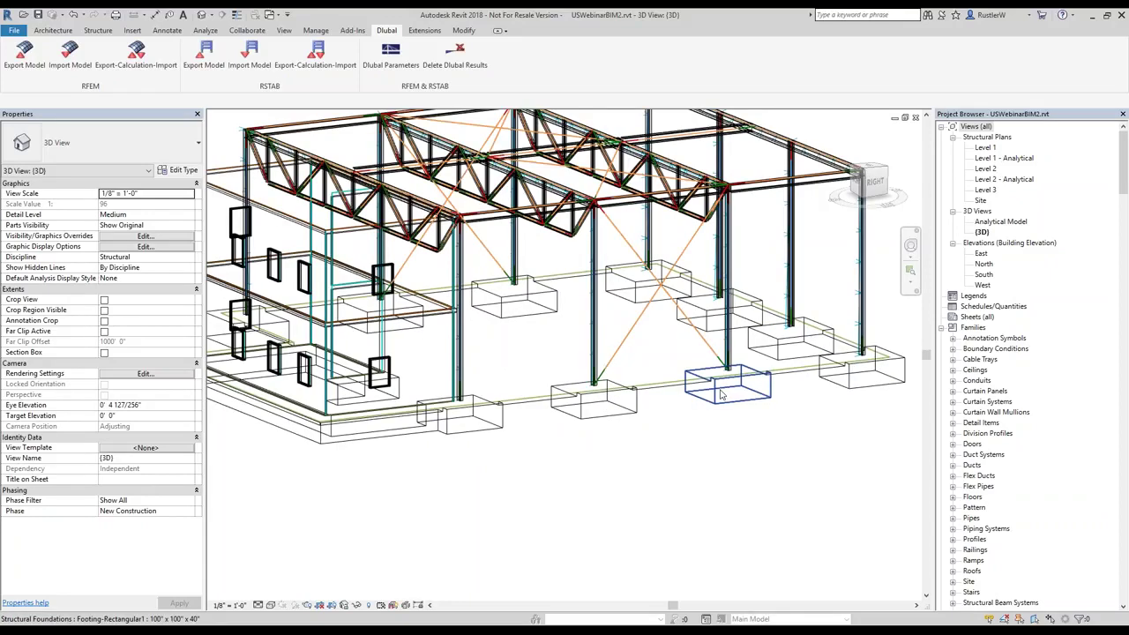
{"action": "scroll", "coordinate": [722, 394], "scroll_direction": "up", "scroll_amount": 2}
{"action": "scroll", "coordinate": [731, 376], "scroll_direction": "up", "scroll_amount": 2}
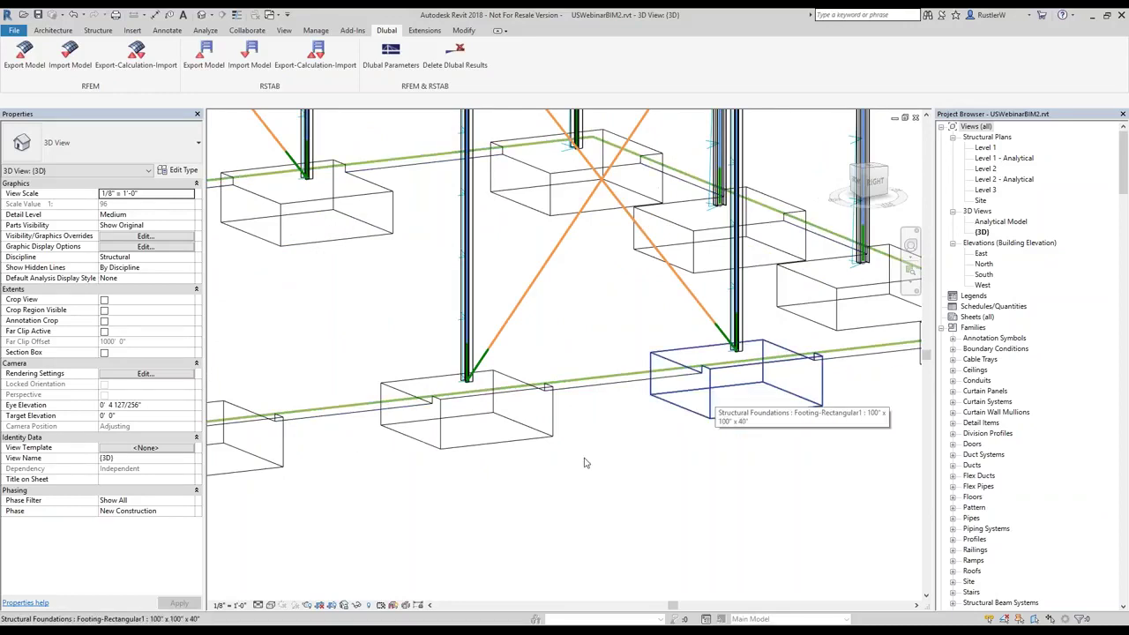
Review the whole updated hall in the 3D view, with its trusses, cross bracing and footings.
{"action": "scroll", "coordinate": [638, 369], "scroll_direction": "down", "scroll_amount": 3}
{"action": "scroll", "coordinate": [637, 369], "scroll_direction": "down", "scroll_amount": 2}
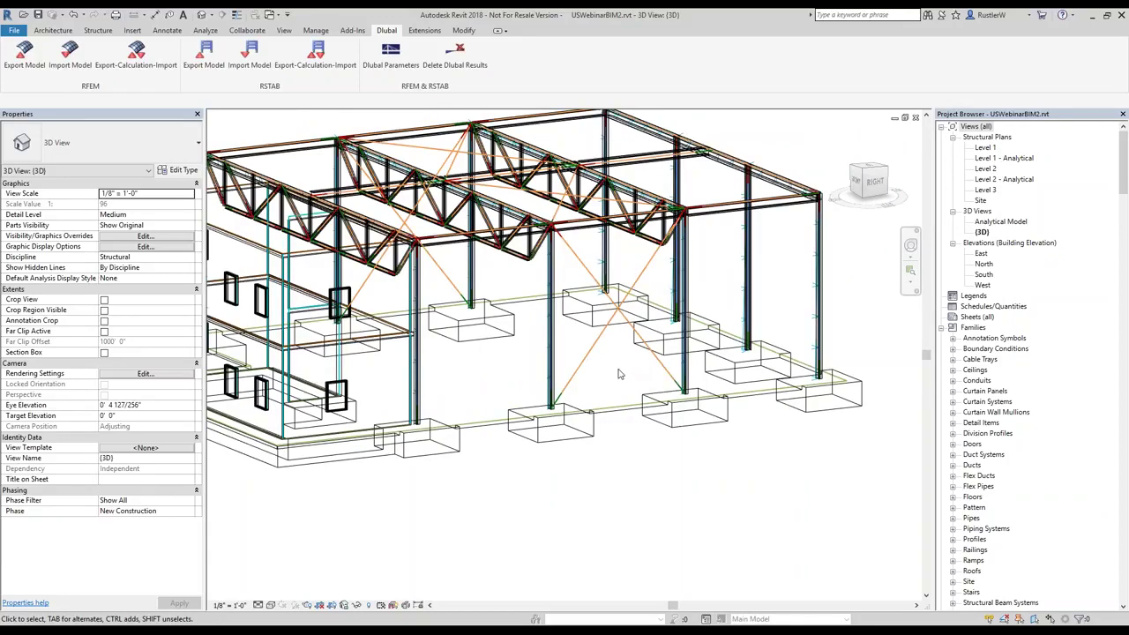
{"action": "scroll", "coordinate": [619, 374], "scroll_direction": "down", "scroll_amount": 2}
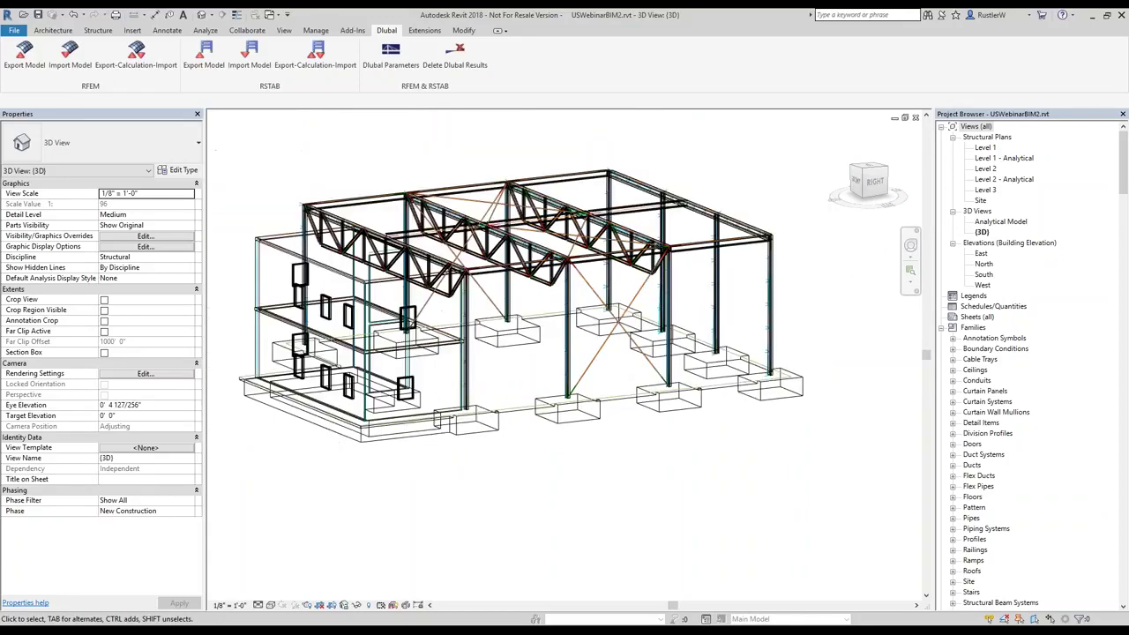
{"action": "middle_click_drag", "start_coordinate": [213, 349], "coordinate": [213, 356], "text": "ctrl"}
{"action": "middle_click_drag", "start_coordinate": [619, 374], "coordinate": [614, 353], "text": "shift"}
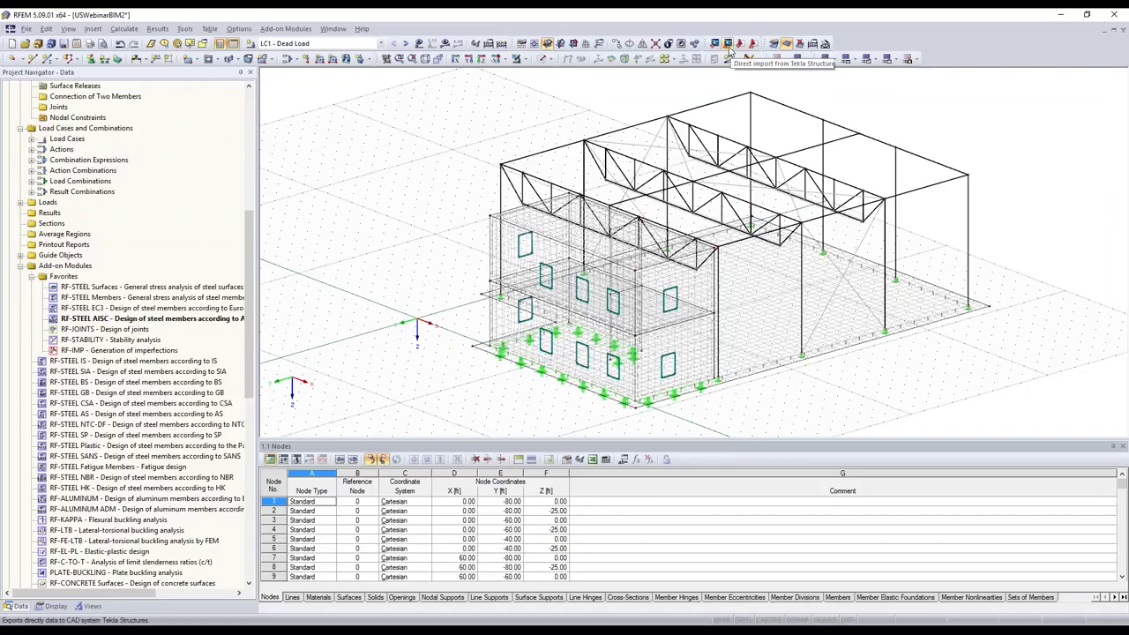
Switch to RFEM and export the hall directly to Tekla Structures, overwriting the existing model.
{"action": "left_click", "coordinate": [728, 49]}
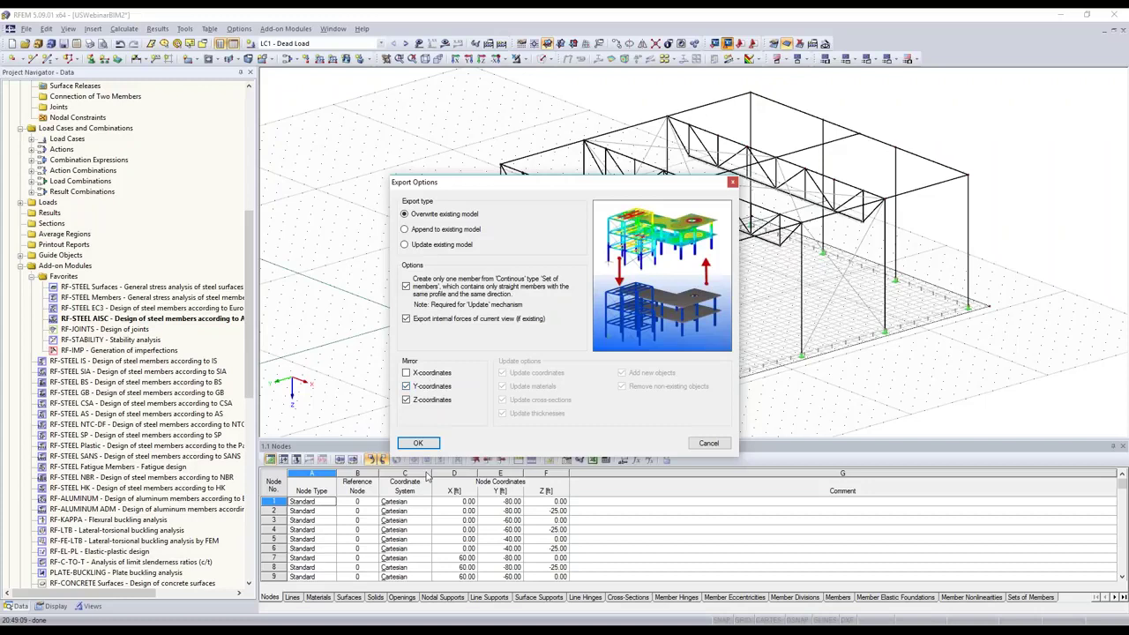
{"action": "left_click", "coordinate": [420, 445]}
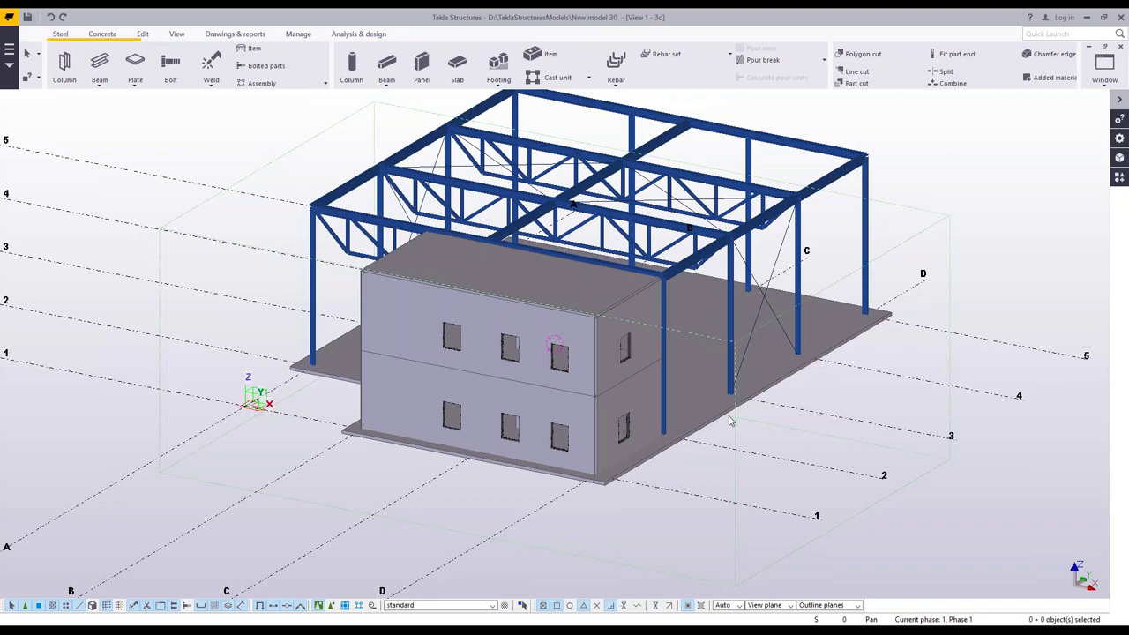
Examine the transferred hall in Tekla Structures from several sides, checking the trusses, columns, cross bracing and concrete block.
{"action": "middle_click_drag", "start_coordinate": [731, 421], "coordinate": [258, 346]}
{"action": "middle_click_drag", "start_coordinate": [542, 381], "coordinate": [569, 395], "text": "ctrl"}
{"action": "scroll", "coordinate": [569, 394], "scroll_direction": "up", "scroll_amount": 1}
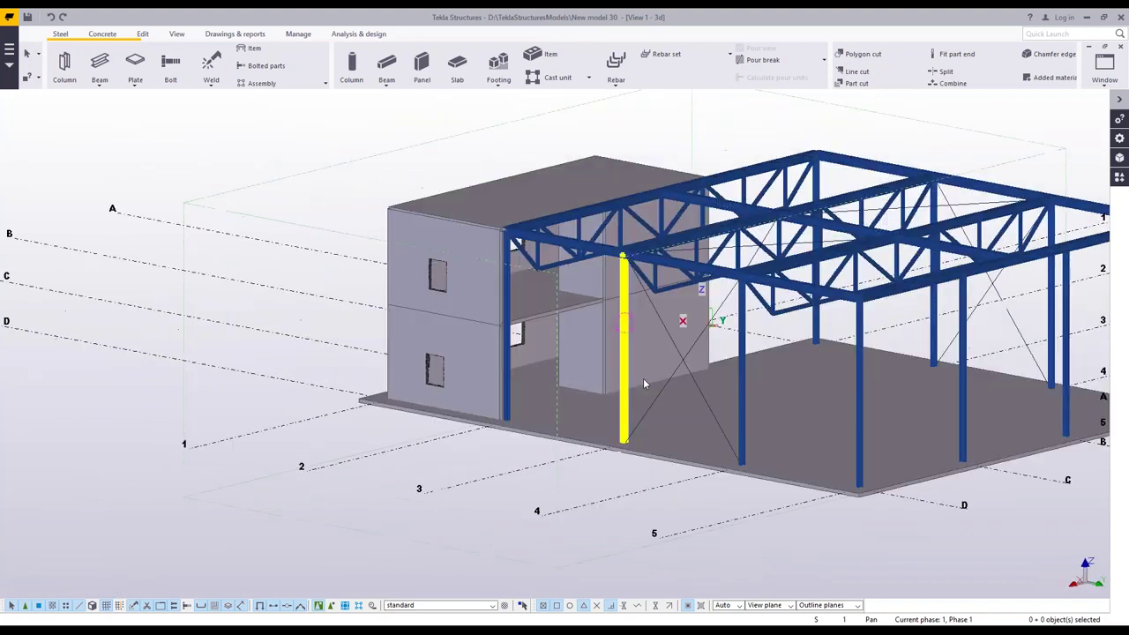
{"action": "scroll", "coordinate": [643, 379], "scroll_direction": "up", "scroll_amount": 1}
{"action": "scroll", "coordinate": [642, 375], "scroll_direction": "down", "scroll_amount": 3}
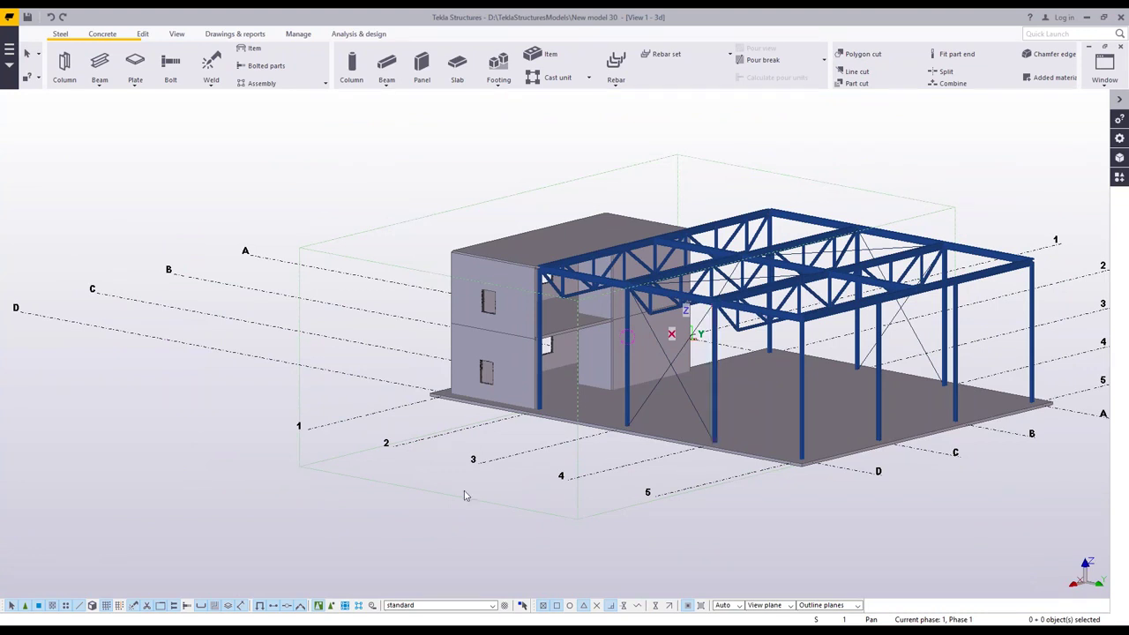
{"action": "middle_click_drag", "start_coordinate": [624, 429], "coordinate": [517, 447]}
{"action": "scroll", "coordinate": [517, 447], "scroll_direction": "up", "scroll_amount": 2}
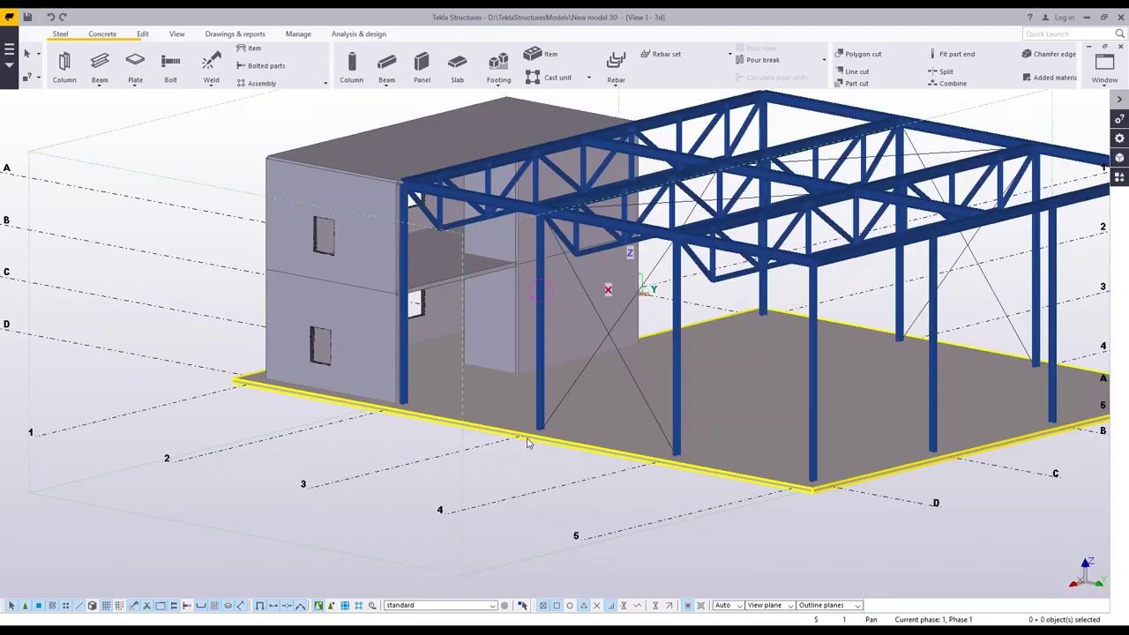
Inspect the properties of the floor slab and of a truss bottom chord, then review the whole hall.
{"action": "left_click", "coordinate": [526, 442]}
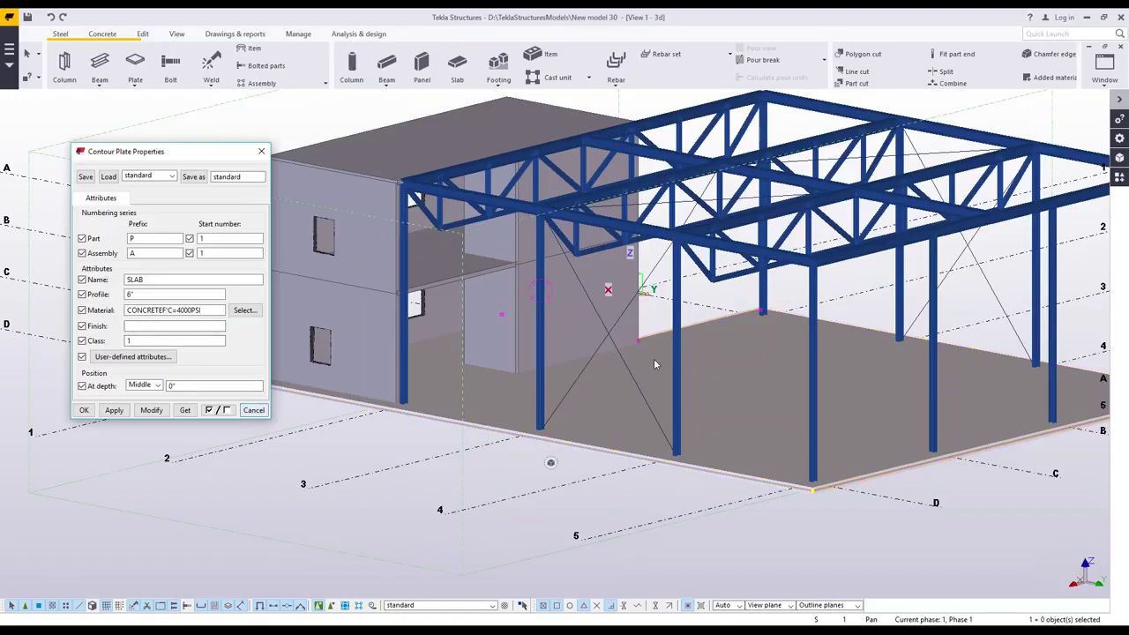
{"action": "left_click", "coordinate": [614, 248]}
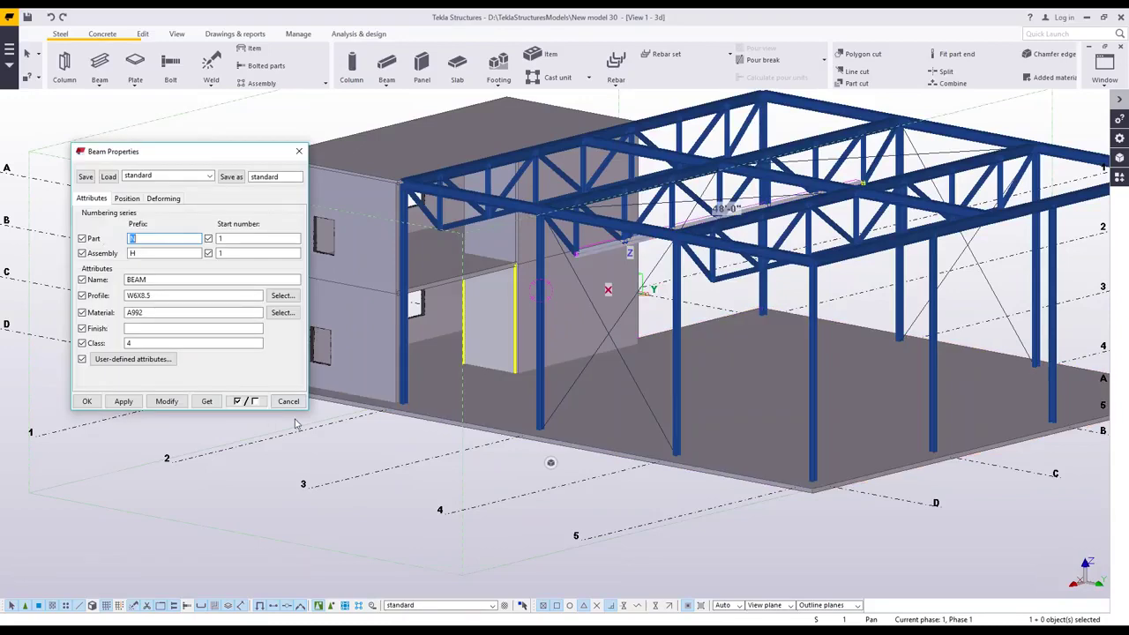
{"action": "scroll", "coordinate": [298, 432], "scroll_direction": "down", "scroll_amount": 2}
{"action": "scroll", "coordinate": [300, 442], "scroll_direction": "down", "scroll_amount": 1}
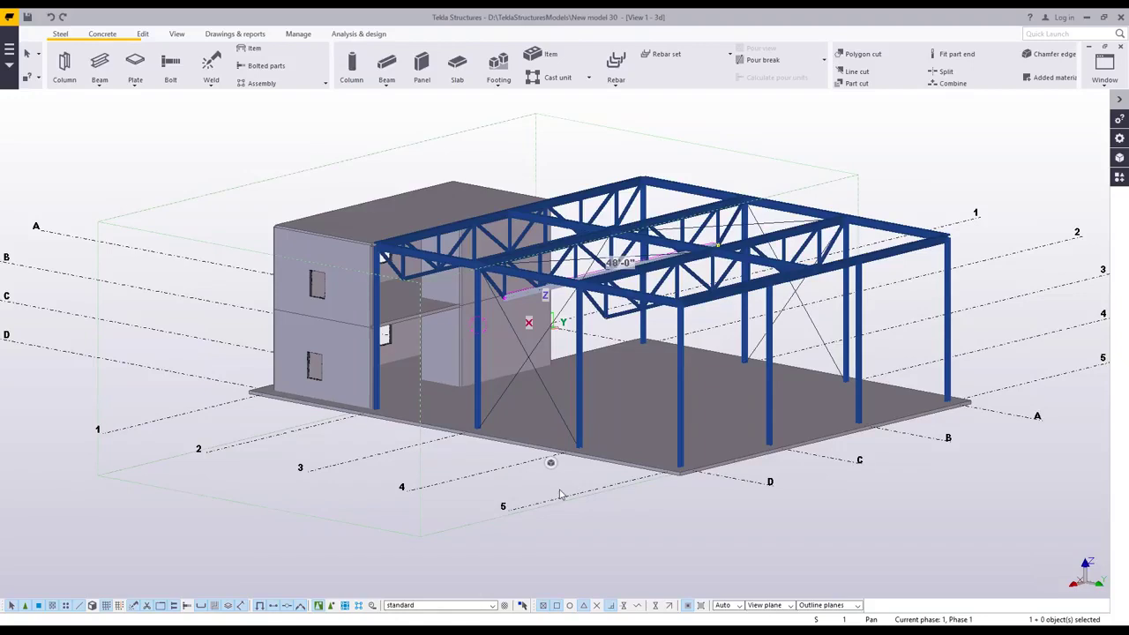
{"action": "middle_click_drag", "start_coordinate": [559, 494], "coordinate": [706, 494]}
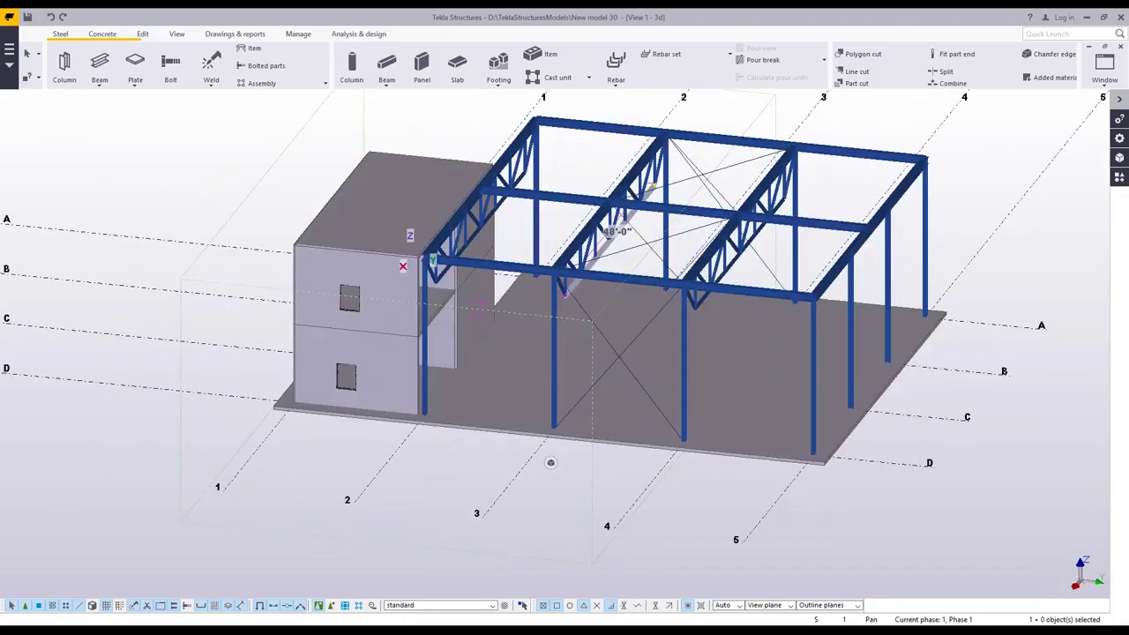
{"action": "middle_click_drag", "start_coordinate": [589, 495], "coordinate": [505, 516], "text": "ctrl"}
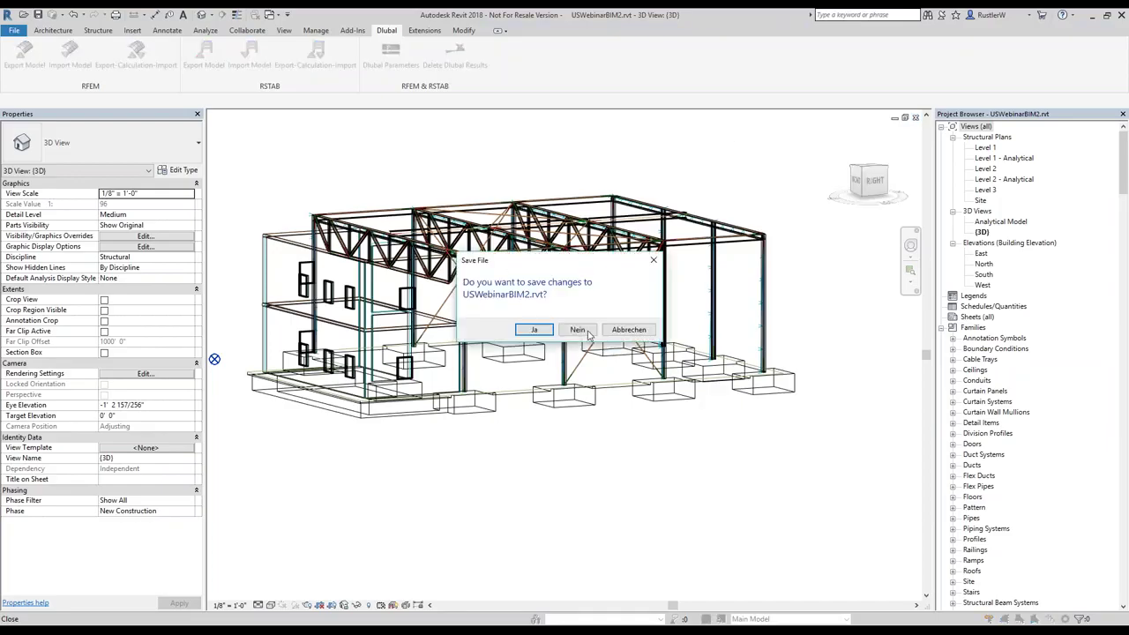
Close USWebinarBIM2 in Revit and qq in RFEM without saving, and open the Office_Building project in Revit.
{"action": "left_click", "coordinate": [581, 332]}
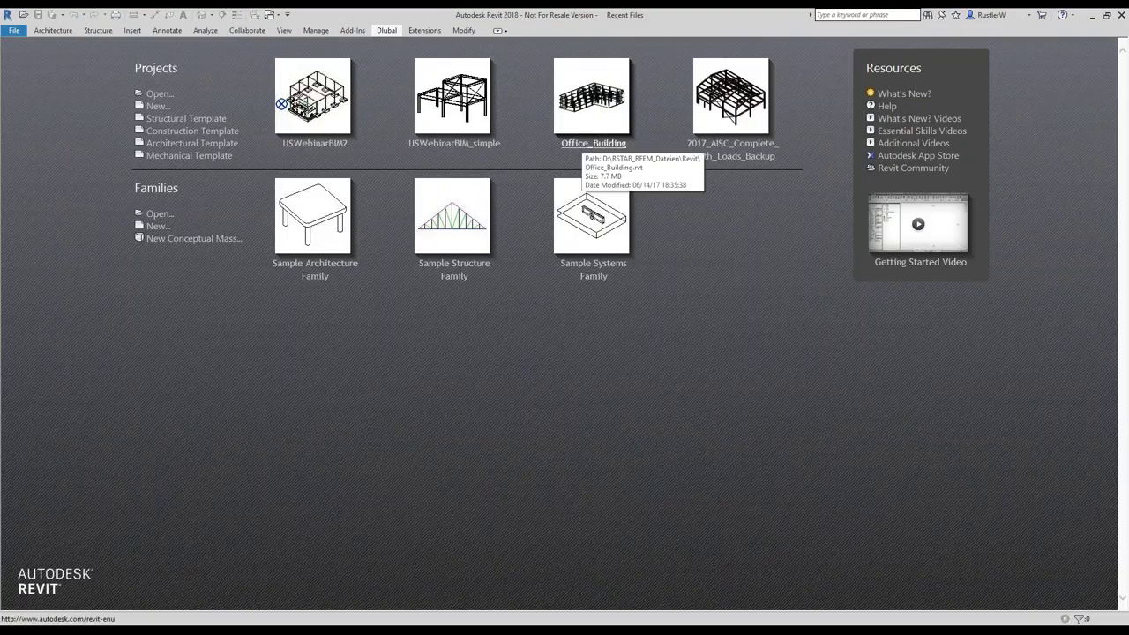
{"action": "left_click", "coordinate": [594, 142]}
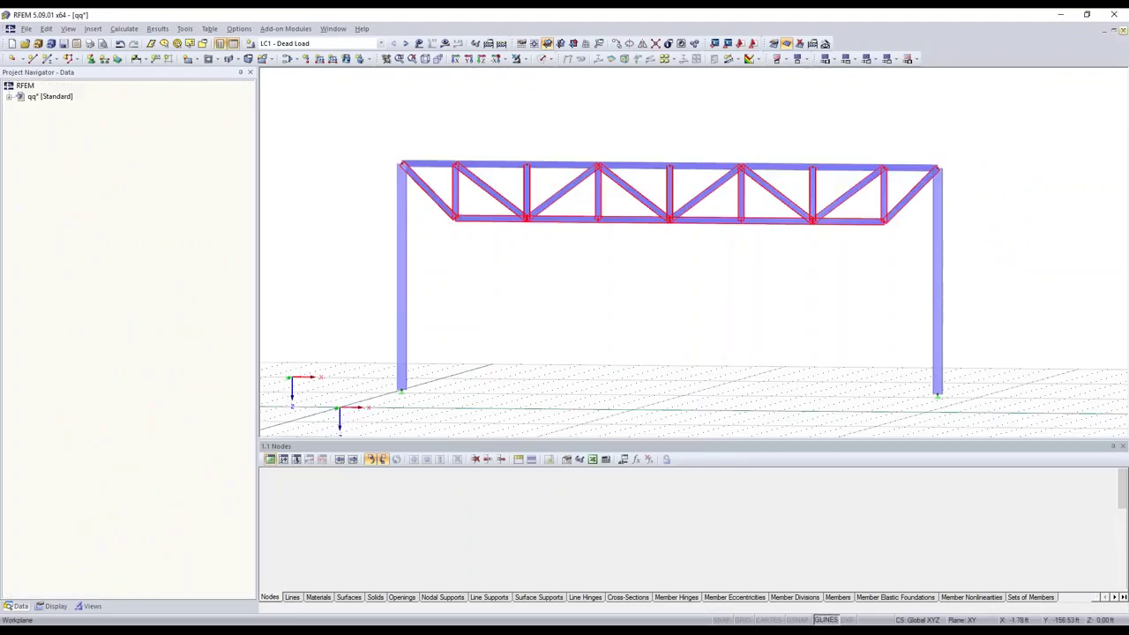
{"action": "left_click", "coordinate": [1123, 30]}
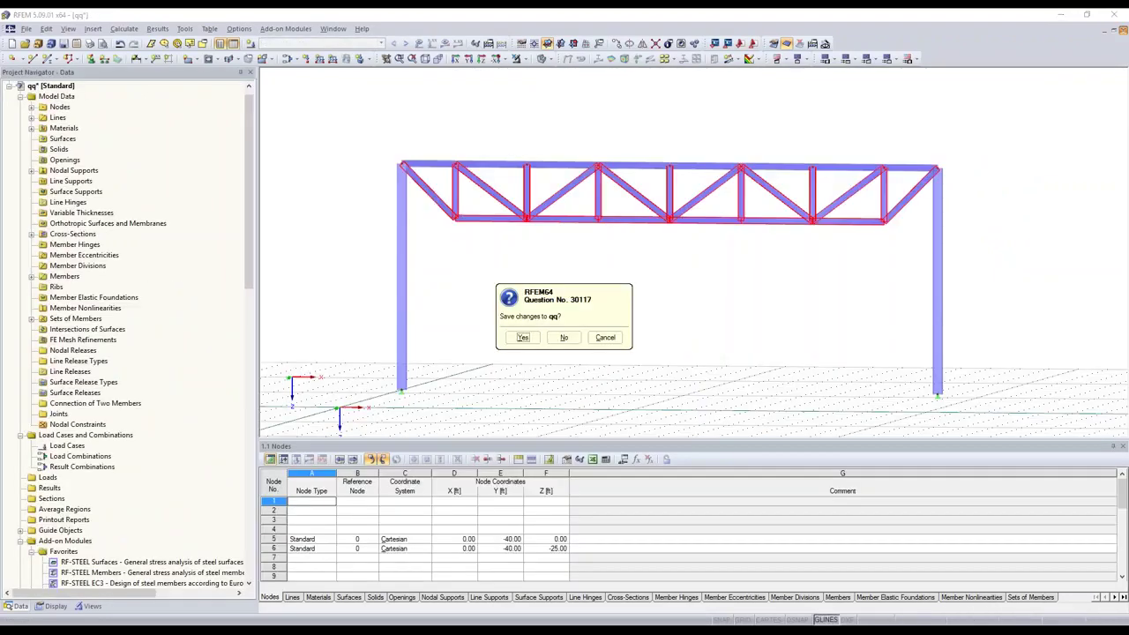
{"action": "key", "text": "n"}
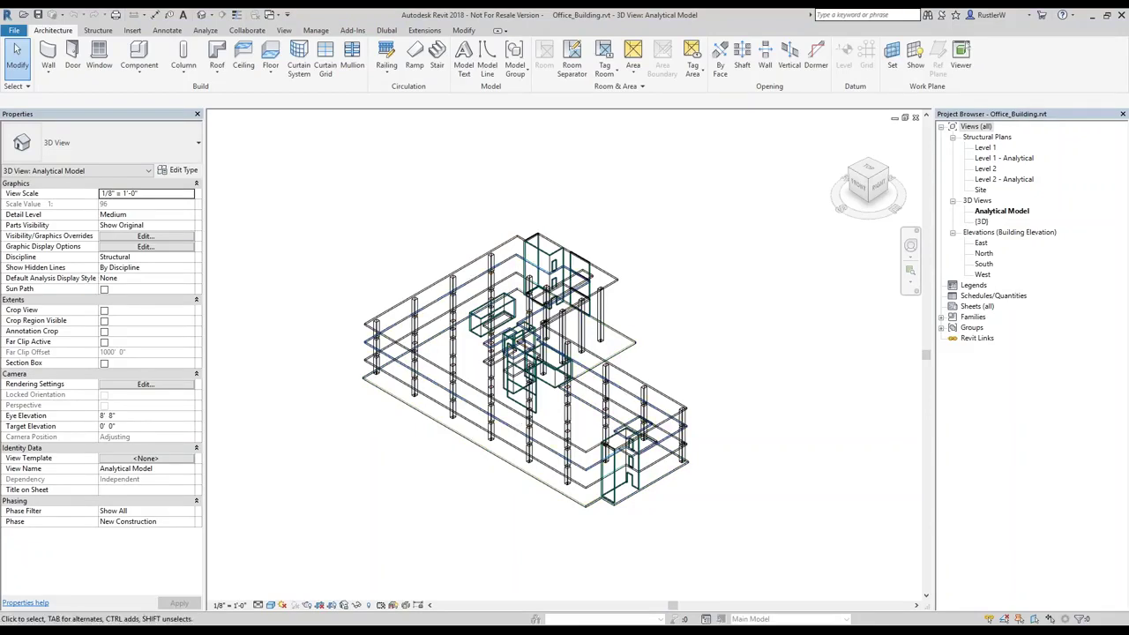
Start the combined RFEM export, calculation and import for the office building, set to create a new structure.
{"action": "middle_click_drag", "start_coordinate": [820, 379], "coordinate": [719, 355], "text": "shift"}
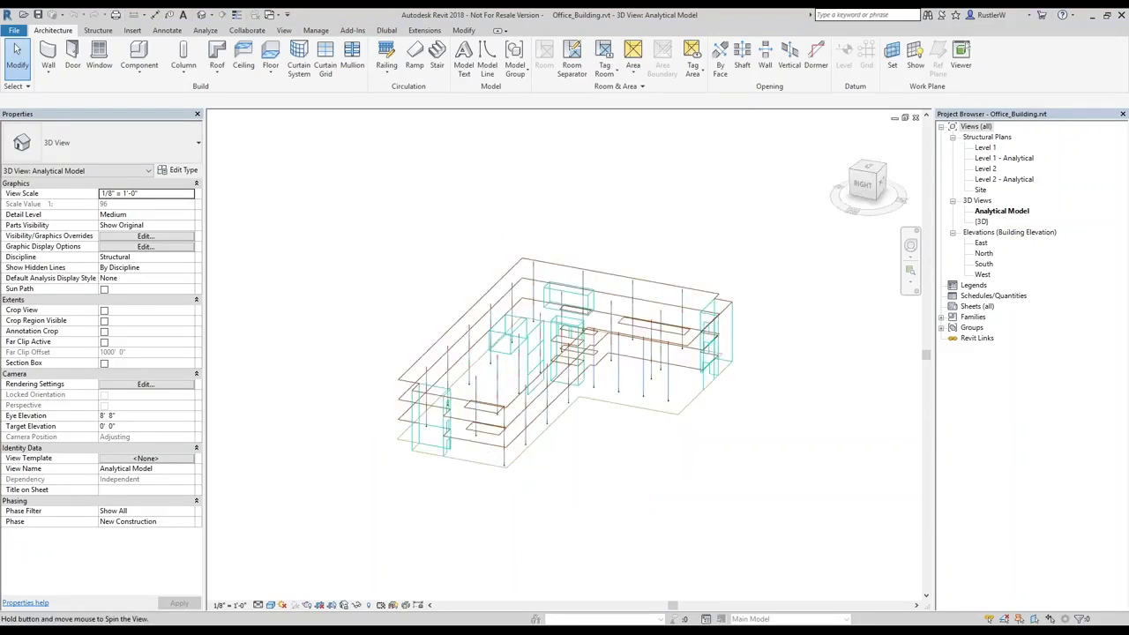
{"action": "scroll", "coordinate": [580, 458], "scroll_direction": "up", "scroll_amount": 2}
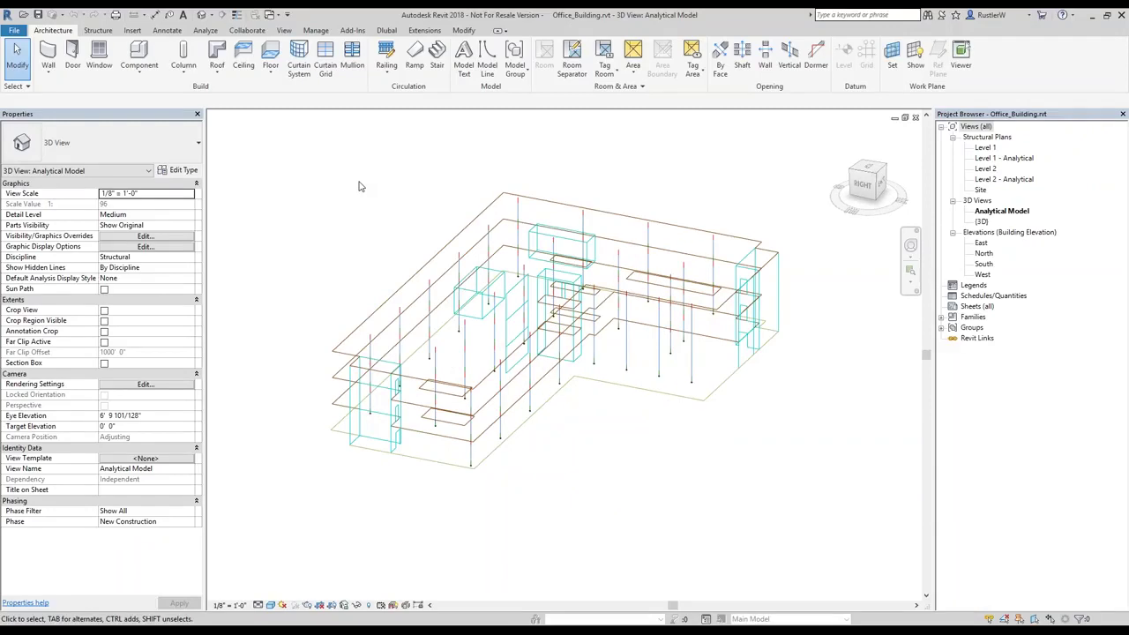
{"action": "left_click", "coordinate": [385, 31]}
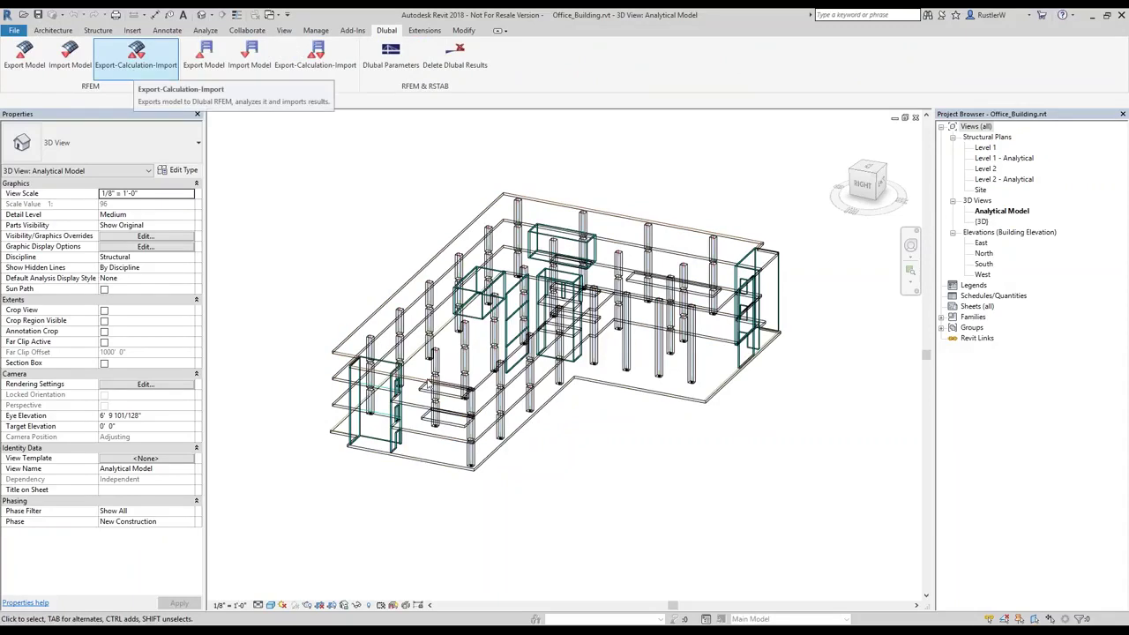
{"action": "left_click", "coordinate": [136, 54]}
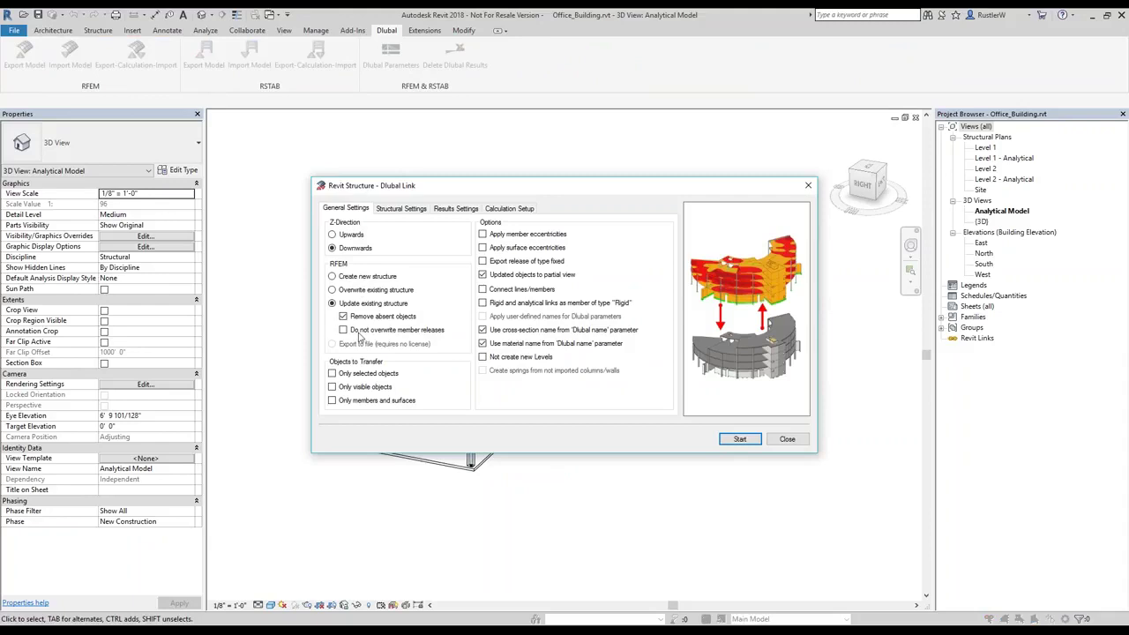
{"action": "left_click", "coordinate": [357, 277]}
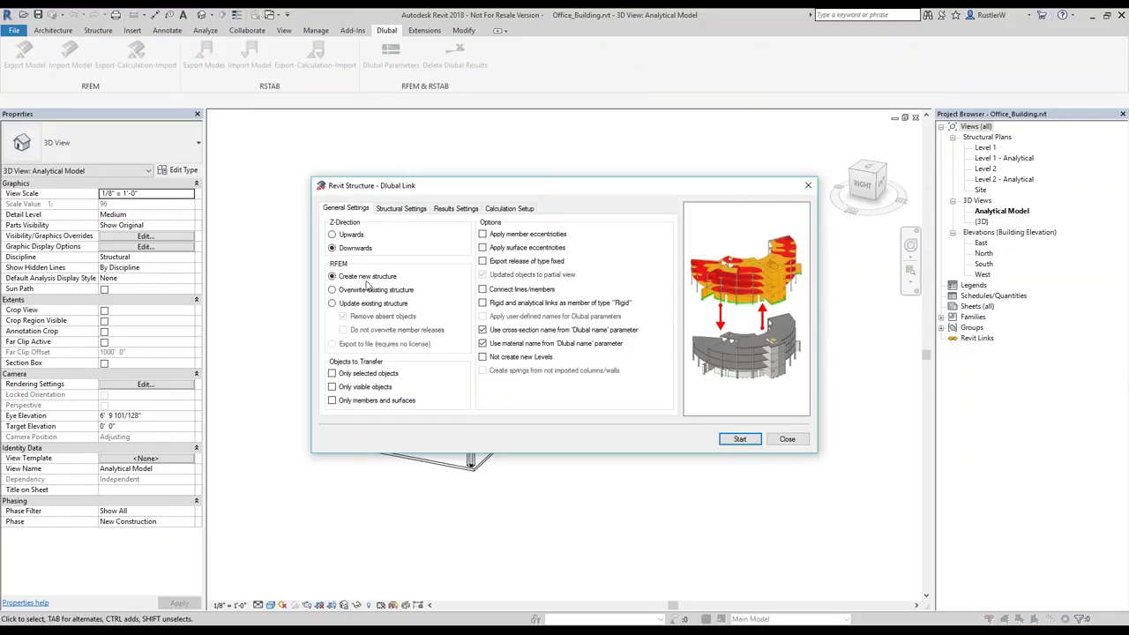
Enable the import of results in the link settings and review the member forces and surface results selected for transfer.
{"action": "left_click", "coordinate": [401, 210]}
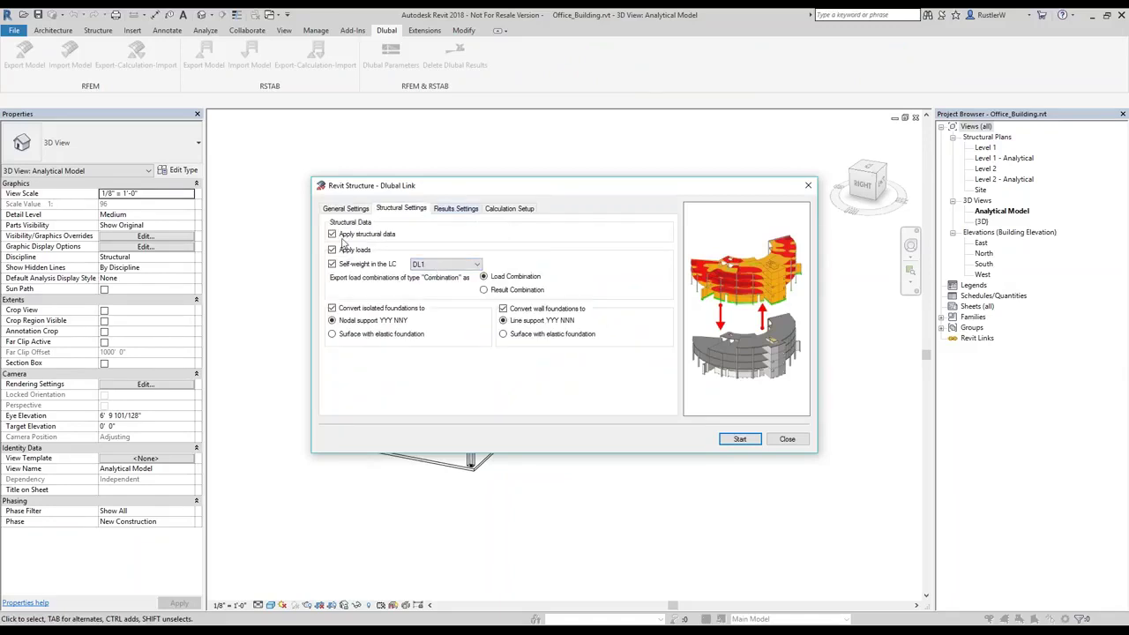
{"action": "left_click", "coordinate": [456, 209]}
{"action": "left_click", "coordinate": [351, 234]}
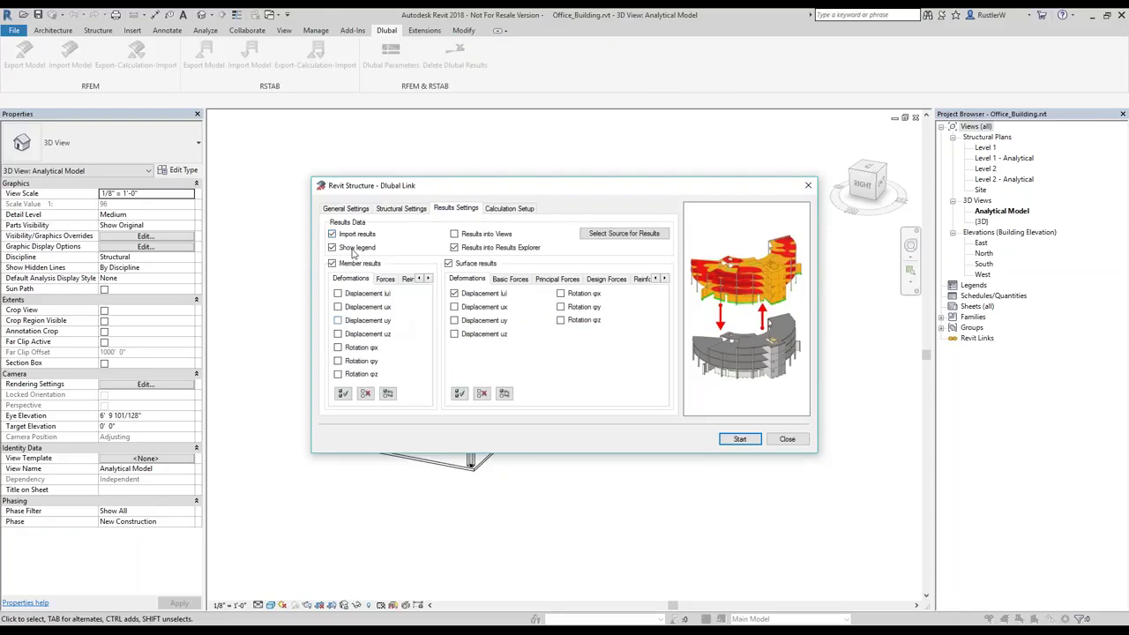
{"action": "left_click", "coordinate": [385, 280]}
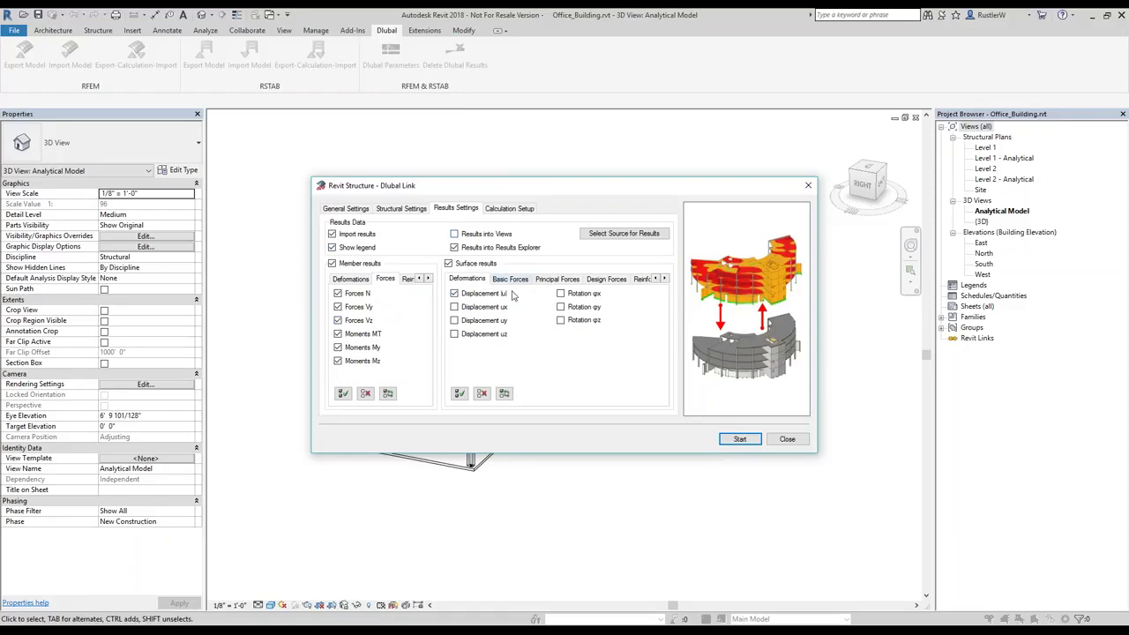
{"action": "left_click", "coordinate": [606, 279]}
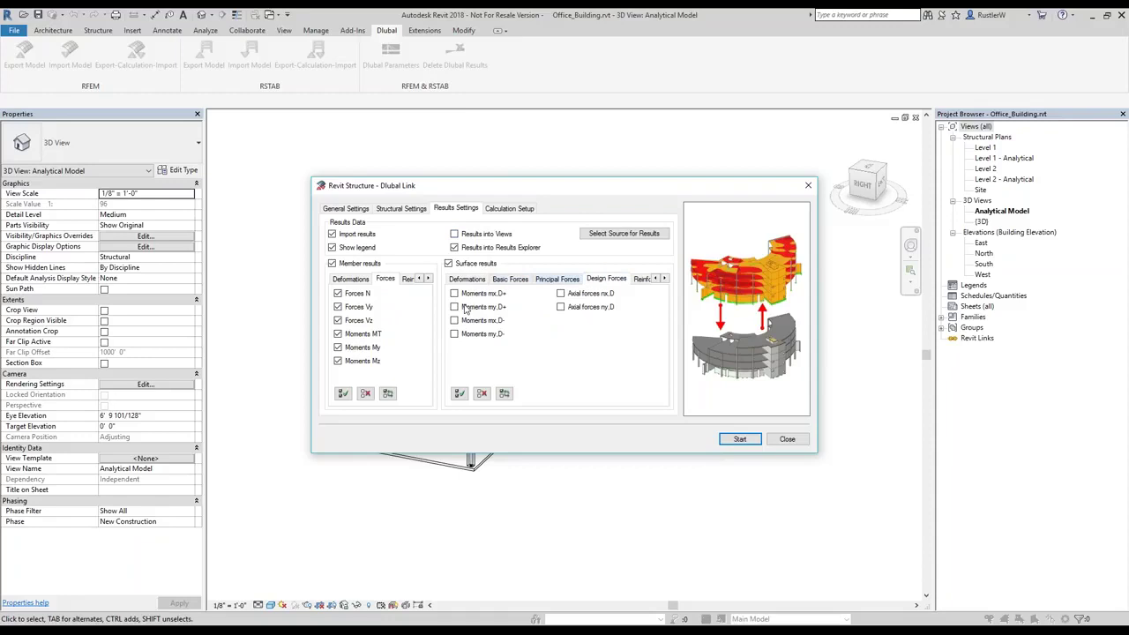
{"action": "left_click", "coordinate": [509, 279]}
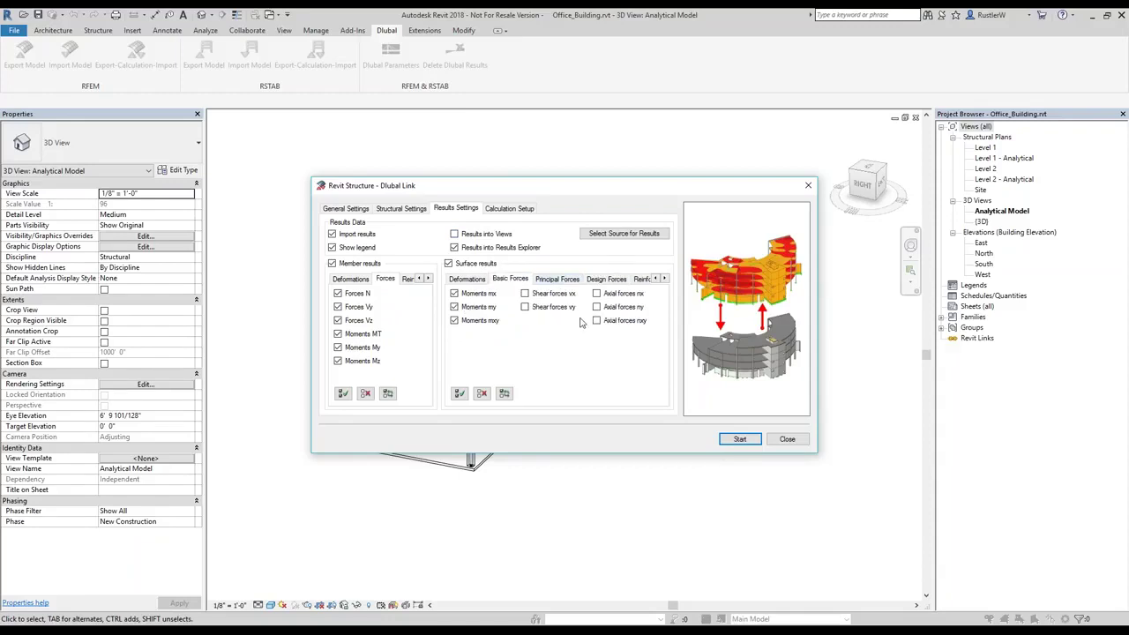
{"action": "left_click", "coordinate": [641, 279]}
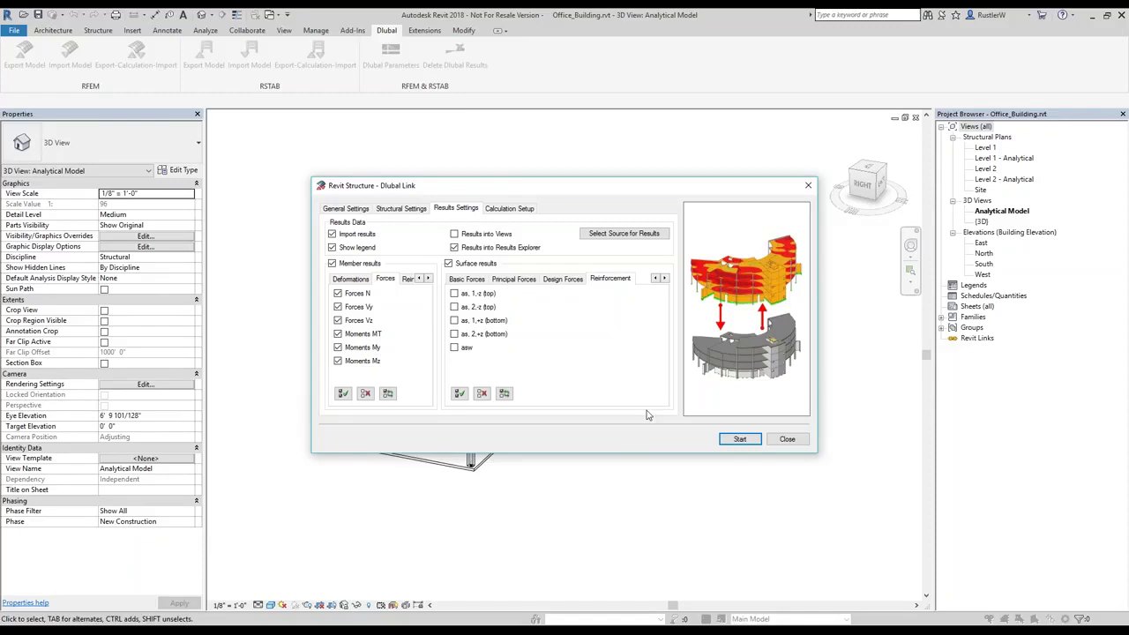
{"action": "left_click", "coordinate": [467, 280]}
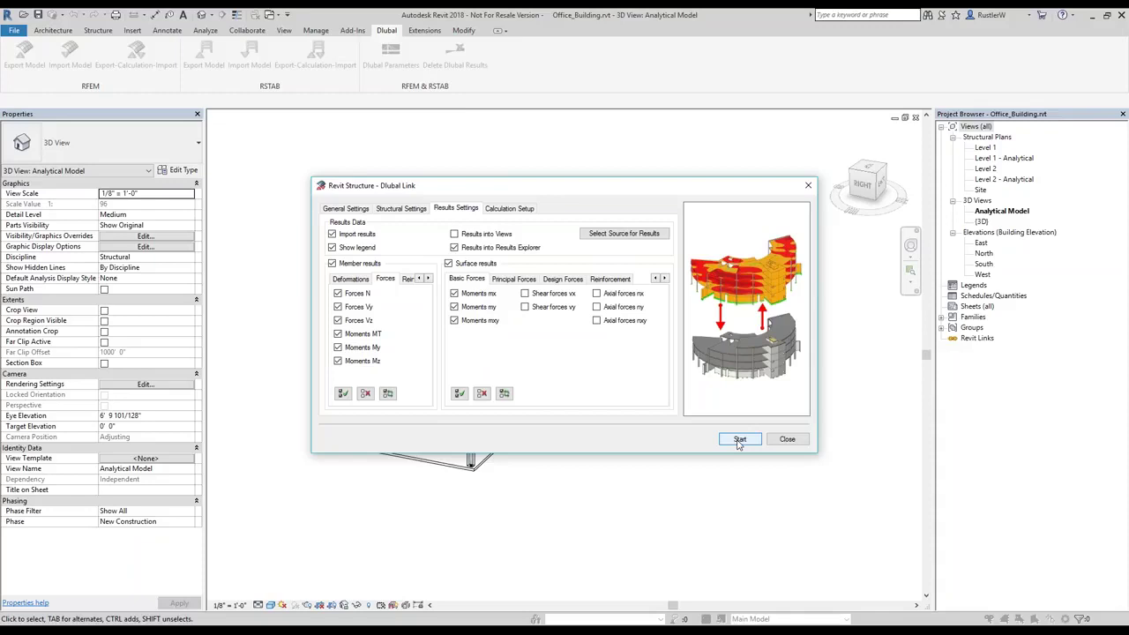
Run the automatic export, calculation and result import sequence with RFEM, and close its log window.
{"action": "left_click", "coordinate": [739, 439]}
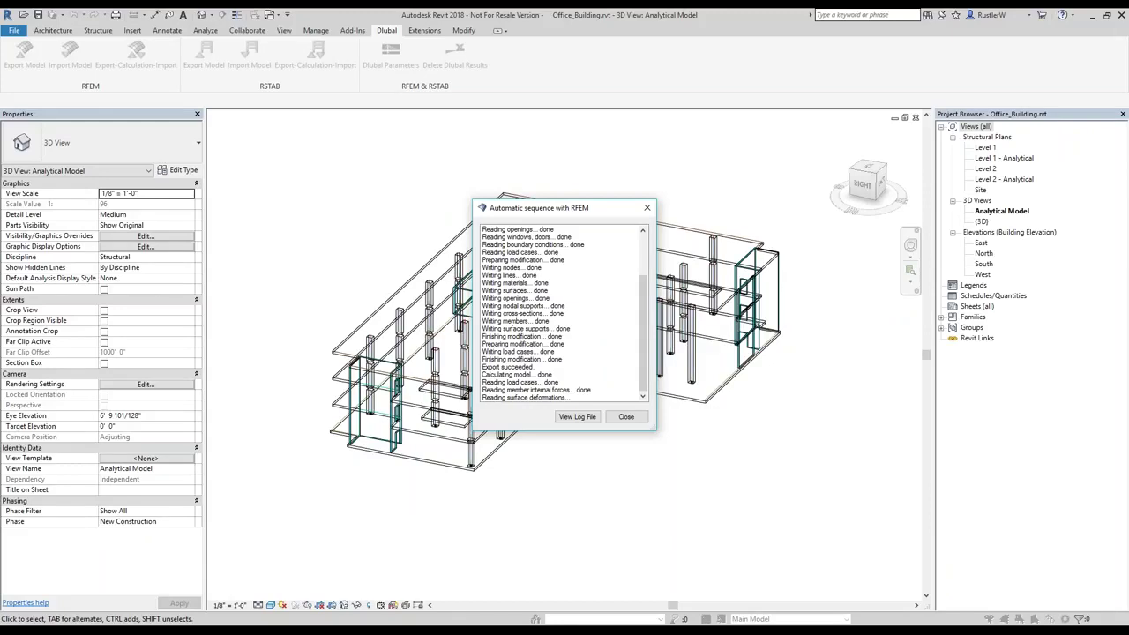
{"action": "left_click", "coordinate": [626, 416]}
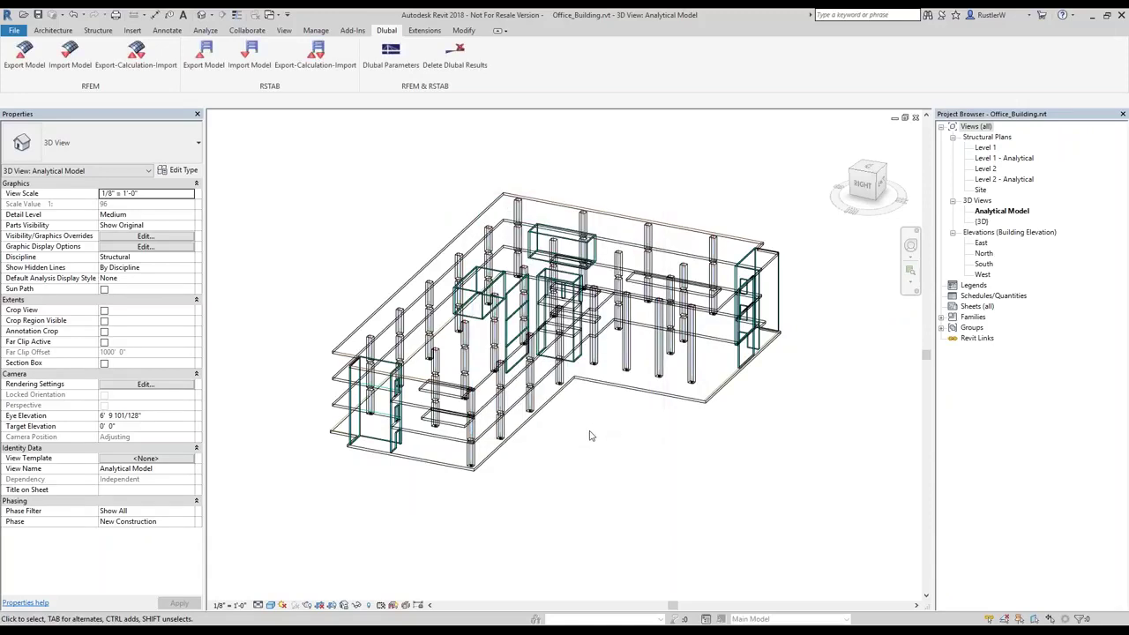
Check the imported categories in the visibility and graphic overrides of the Analytical Model view.
{"action": "scroll", "coordinate": [591, 434], "scroll_direction": "up", "scroll_amount": 1}
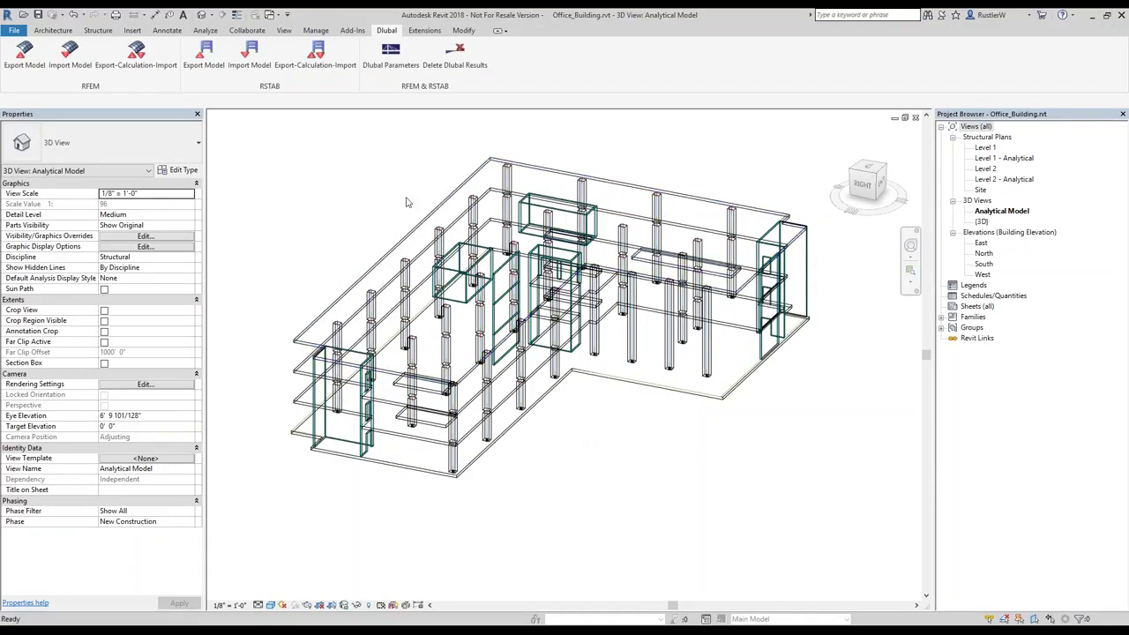
{"action": "key", "text": "v"}
{"action": "key", "text": "g"}
{"action": "left_click", "coordinate": [442, 151]}
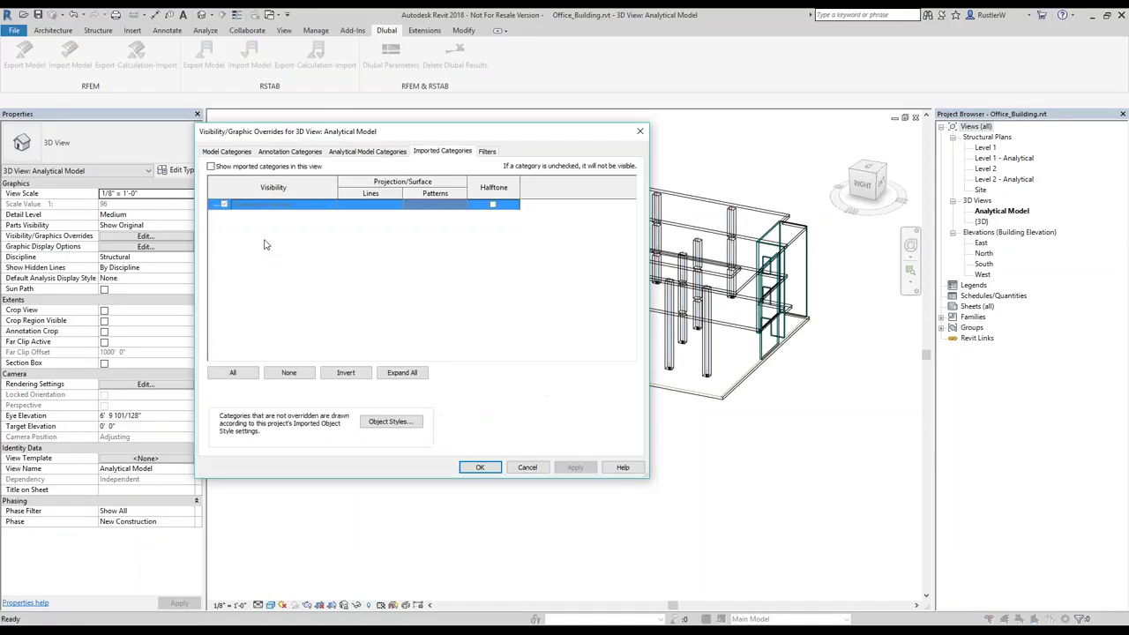
{"action": "left_click", "coordinate": [479, 467]}
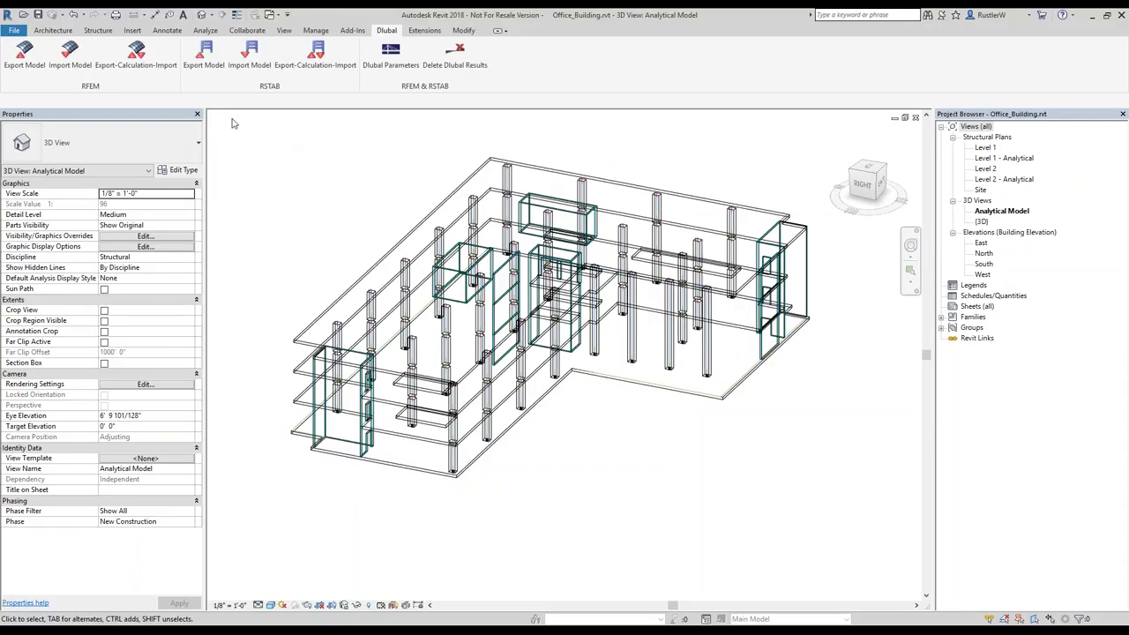
Display the member Forces Fx for load case DL1 on the office building's analytical model and inspect the columns' force diagrams.
{"action": "left_click", "coordinate": [208, 31]}
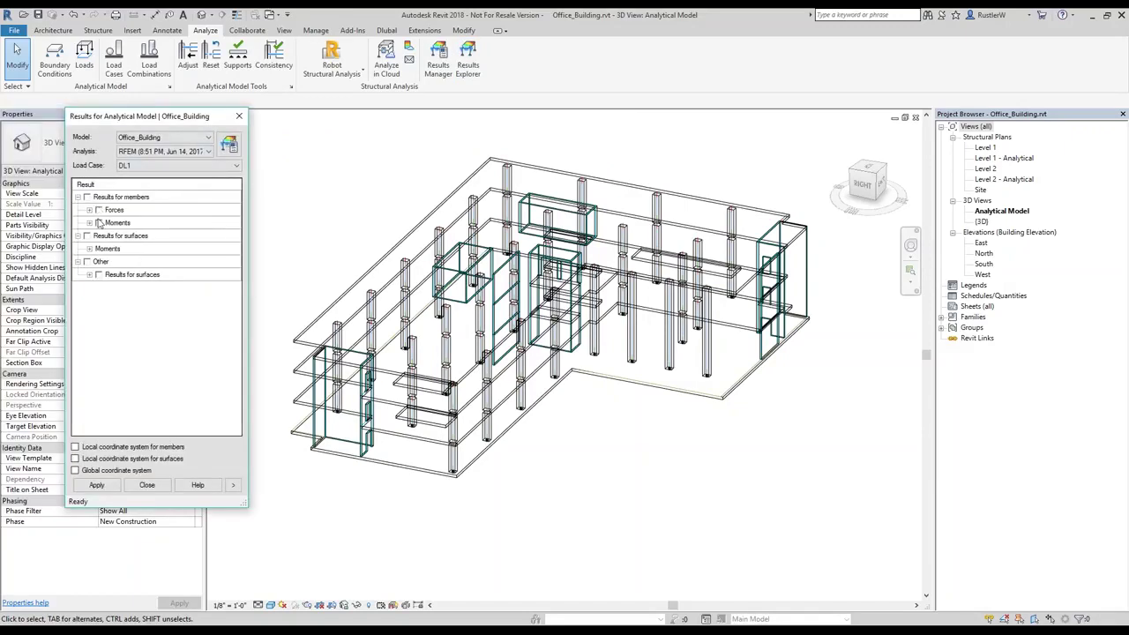
{"action": "left_click", "coordinate": [98, 223]}
{"action": "left_click", "coordinate": [98, 210]}
{"action": "left_click", "coordinate": [89, 210]}
{"action": "left_click", "coordinate": [112, 236]}
{"action": "left_click", "coordinate": [112, 250]}
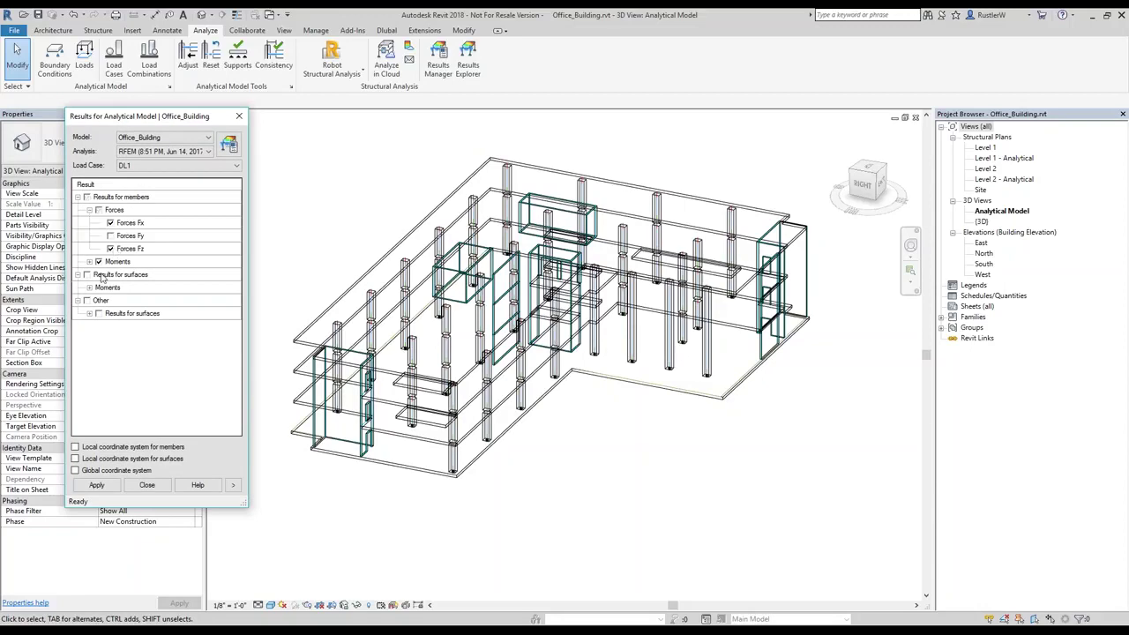
{"action": "left_click", "coordinate": [99, 262]}
{"action": "scroll", "coordinate": [575, 399], "scroll_direction": "up", "scroll_amount": 1}
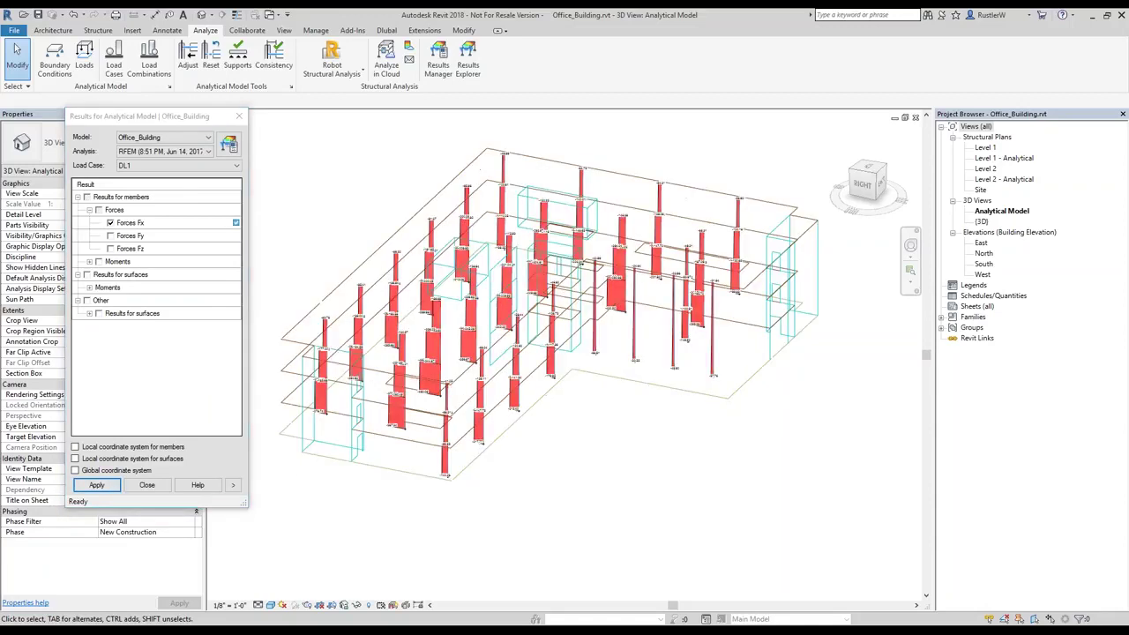
{"action": "scroll", "coordinate": [619, 286], "scroll_direction": "up", "scroll_amount": 4}
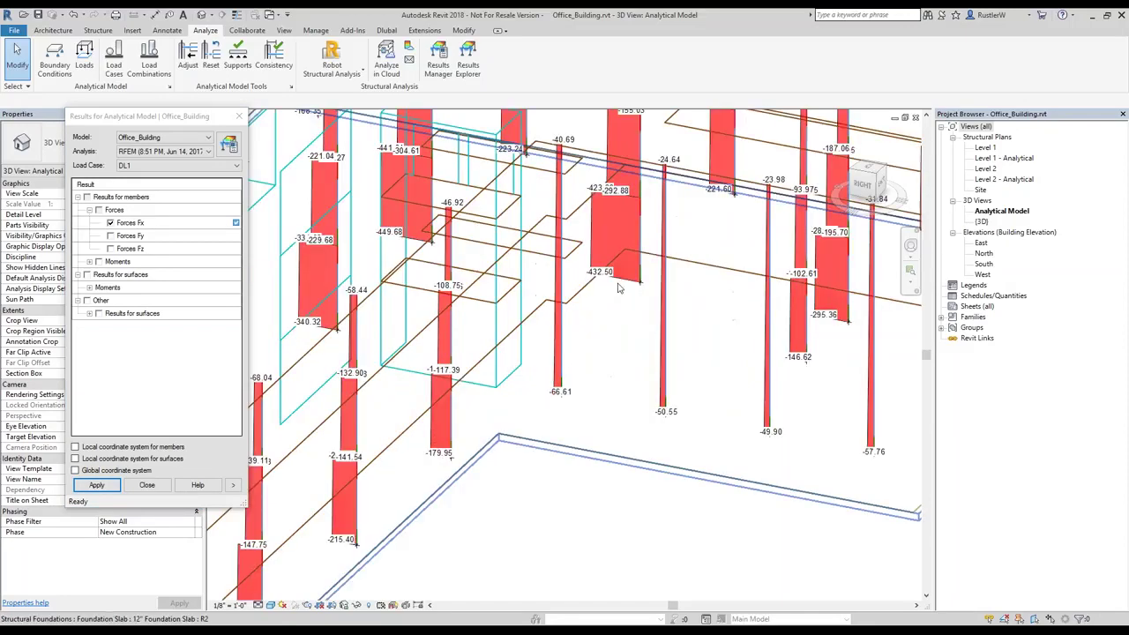
{"action": "scroll", "coordinate": [619, 287], "scroll_direction": "down", "scroll_amount": 3}
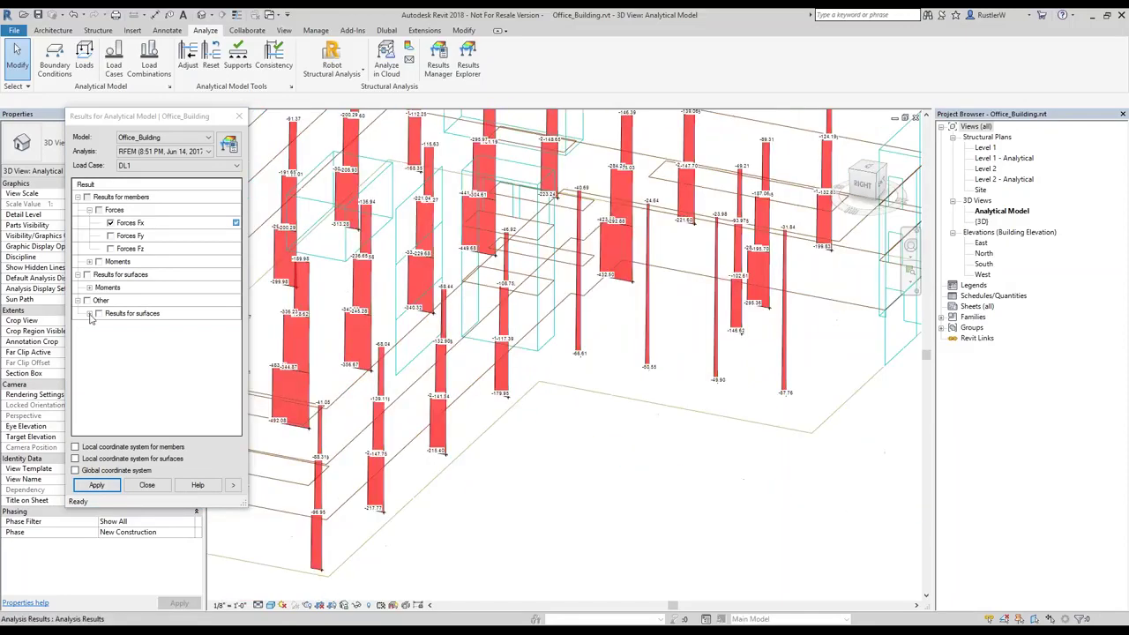
Display the Displacement |u| - Surface results on the building as well and view them from different angles.
{"action": "left_click", "coordinate": [98, 314]}
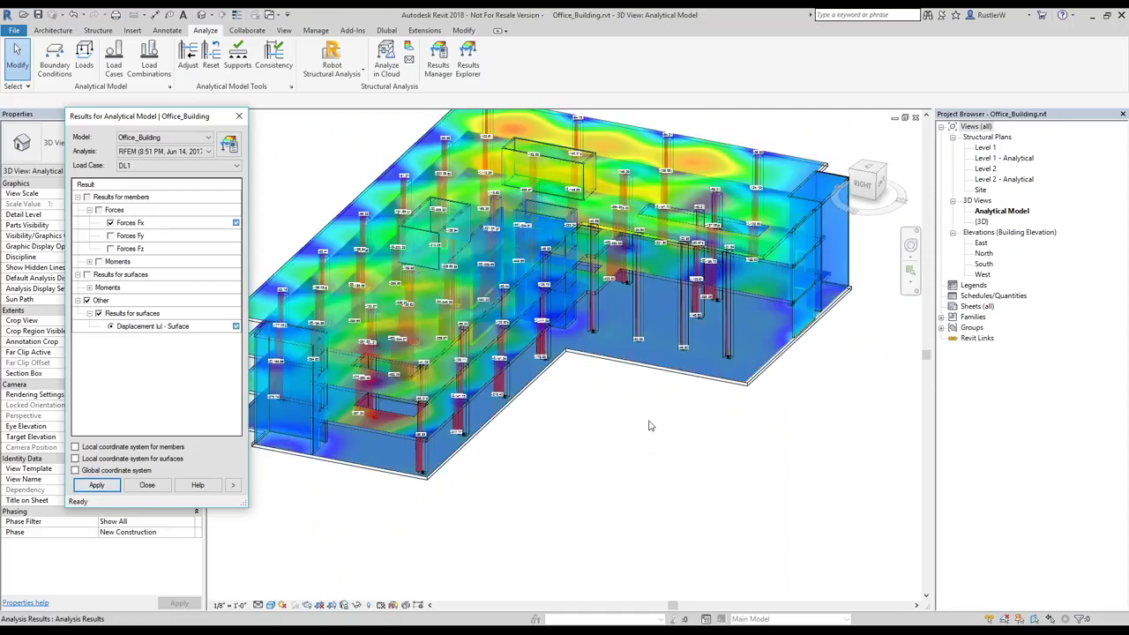
{"action": "middle_click_drag", "start_coordinate": [649, 426], "coordinate": [651, 404], "text": "shift"}
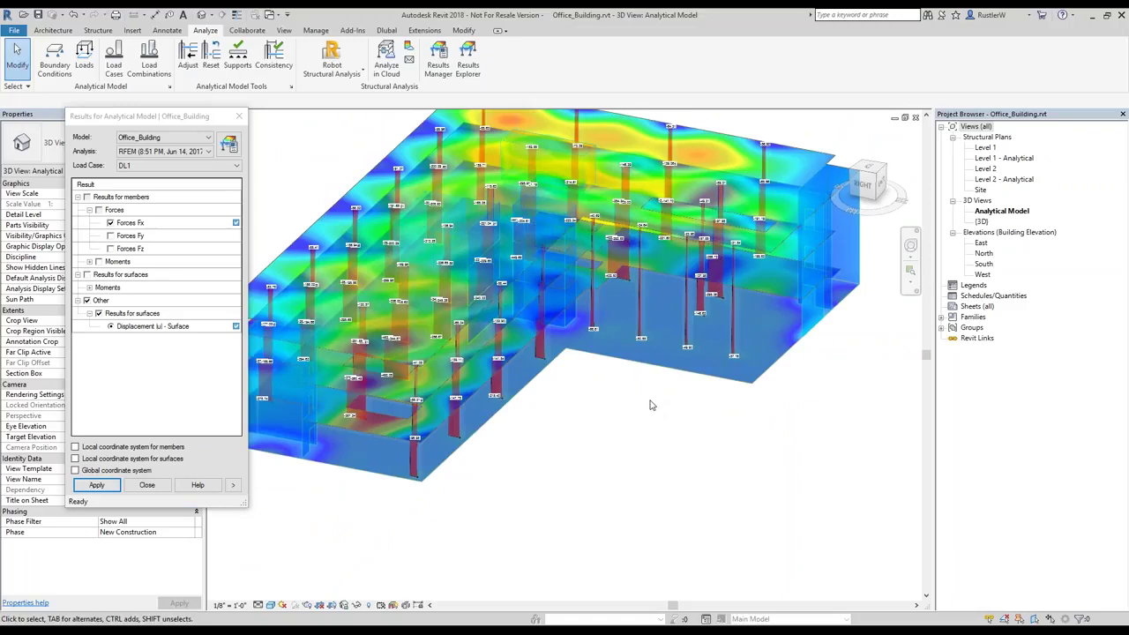
{"action": "scroll", "coordinate": [647, 419], "scroll_direction": "down", "scroll_amount": 3}
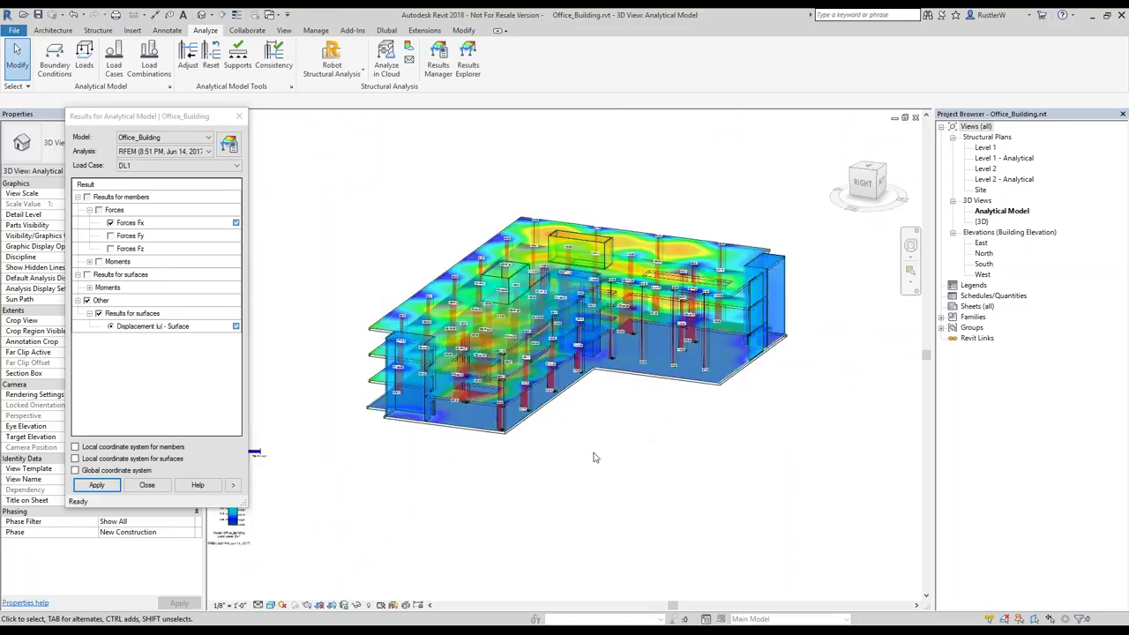
{"action": "middle_click_drag", "start_coordinate": [593, 457], "coordinate": [620, 492], "text": "shift"}
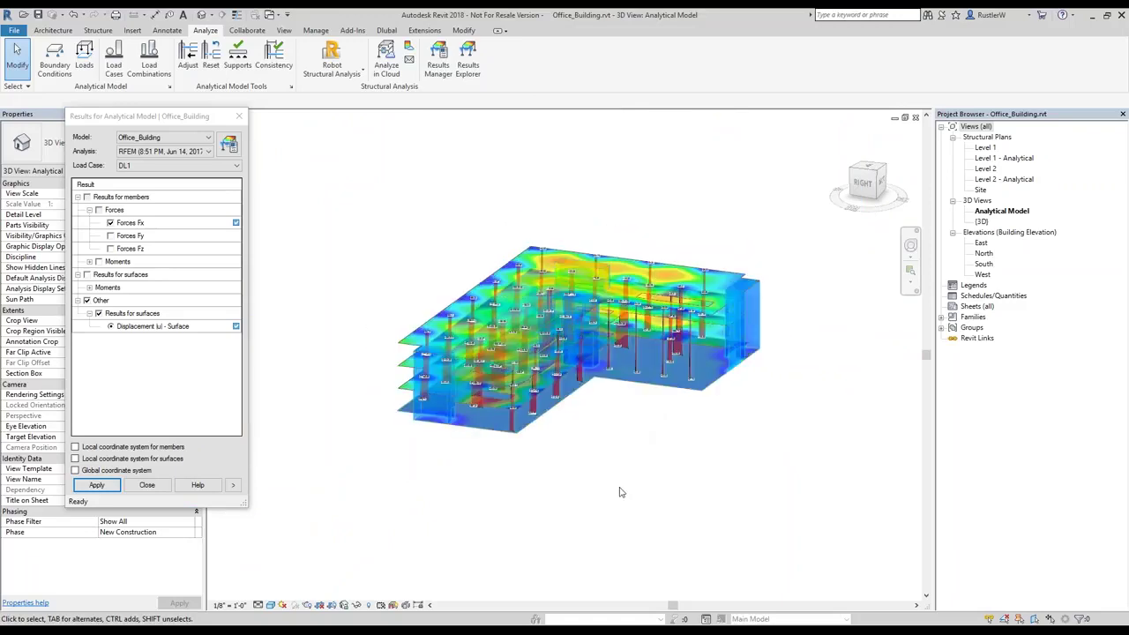
{"action": "scroll", "coordinate": [595, 460], "scroll_direction": "down", "scroll_amount": 1}
Move the results legend beneath the building, deselect it and close the analytical results window.
{"action": "left_click", "coordinate": [588, 478]}
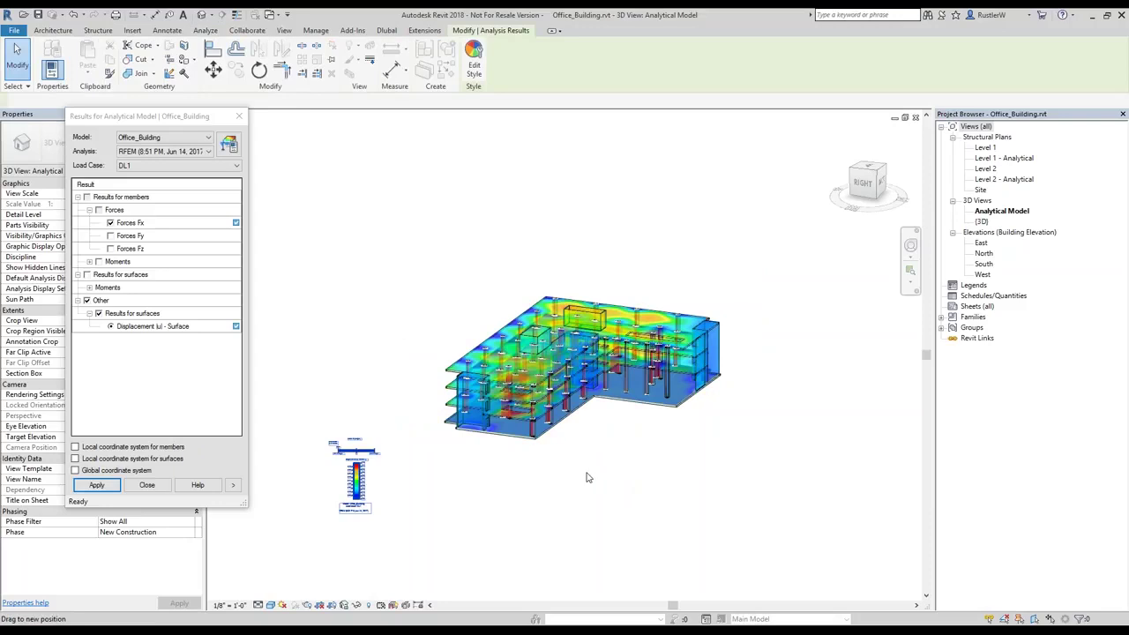
{"action": "left_click_drag", "start_coordinate": [588, 477], "coordinate": [730, 455]}
{"action": "scroll", "coordinate": [594, 469], "scroll_direction": "up", "scroll_amount": 3}
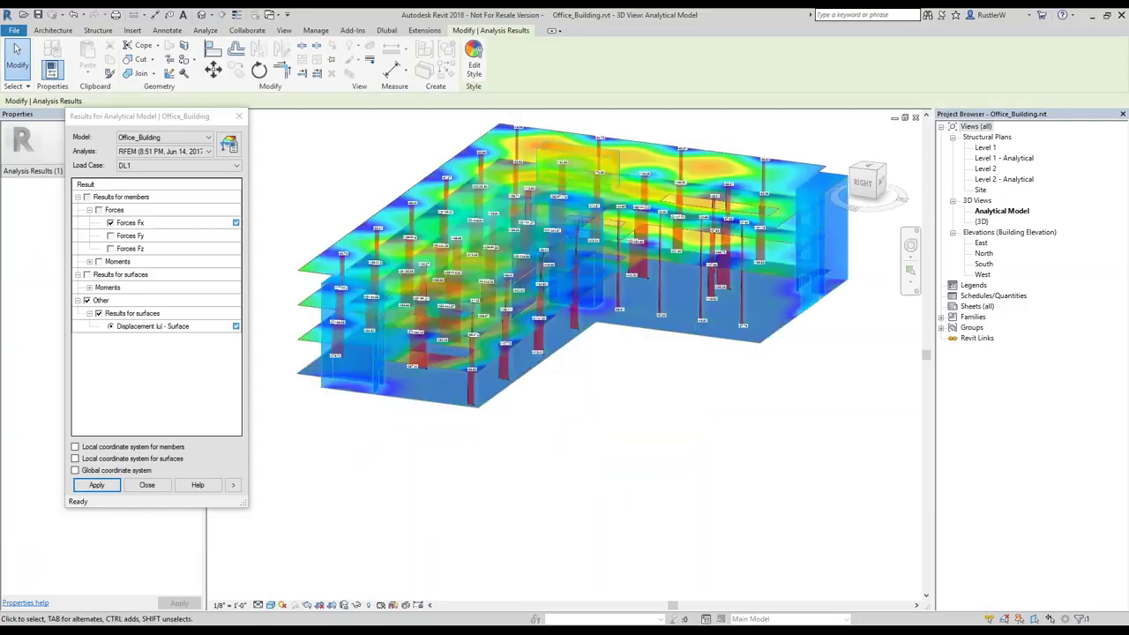
{"action": "scroll", "coordinate": [670, 424], "scroll_direction": "down", "scroll_amount": 1}
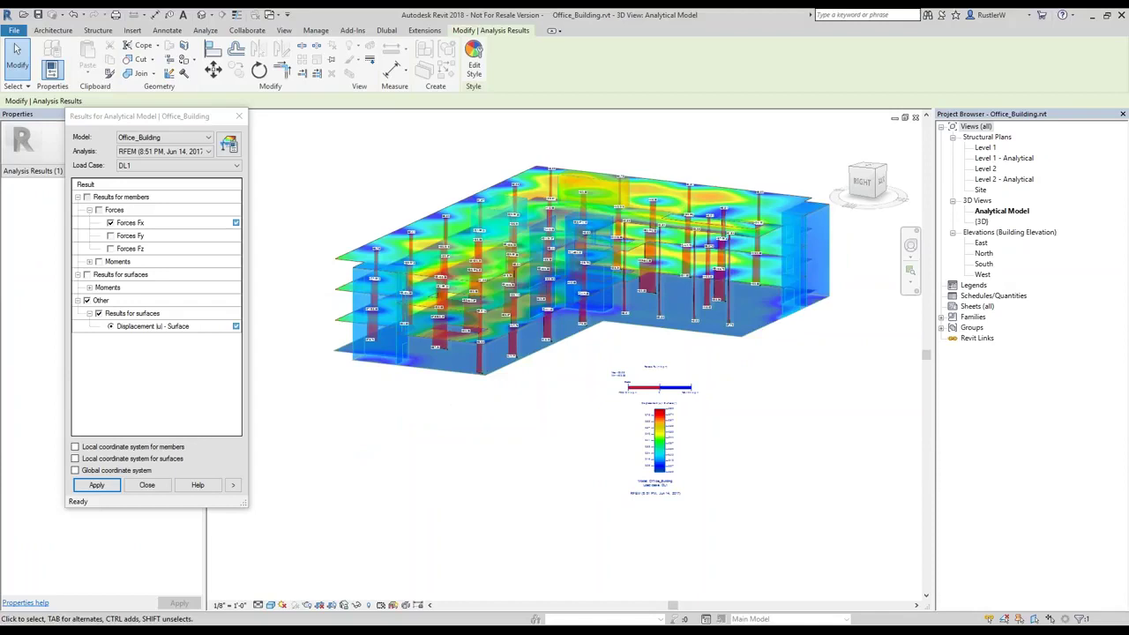
{"action": "scroll", "coordinate": [729, 465], "scroll_direction": "up", "scroll_amount": 1}
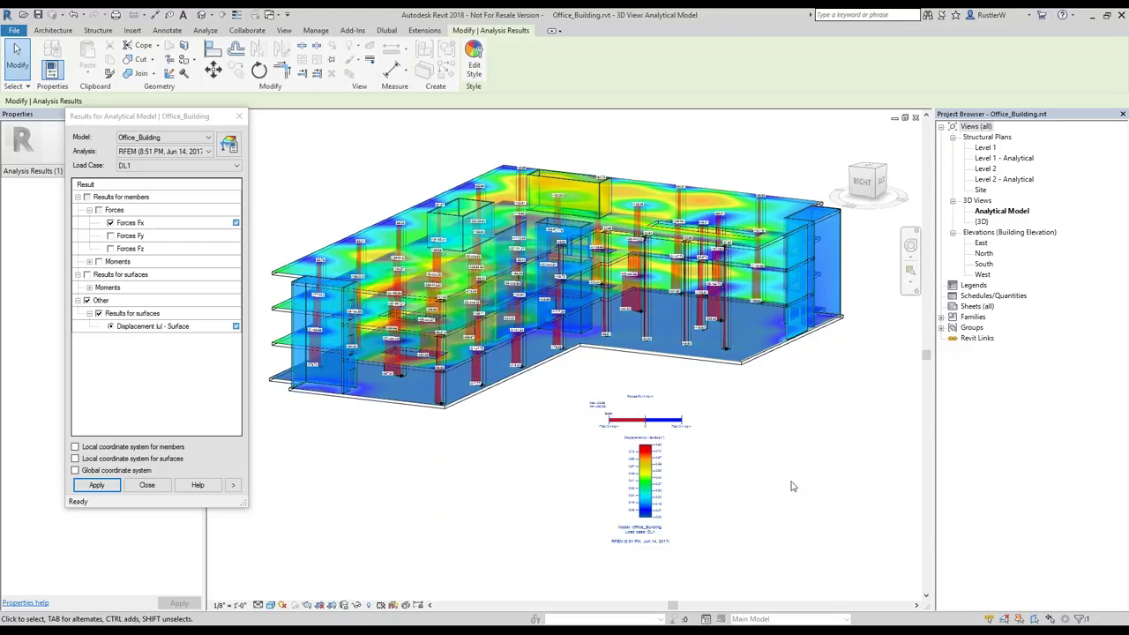
{"action": "key", "text": "Escape"}
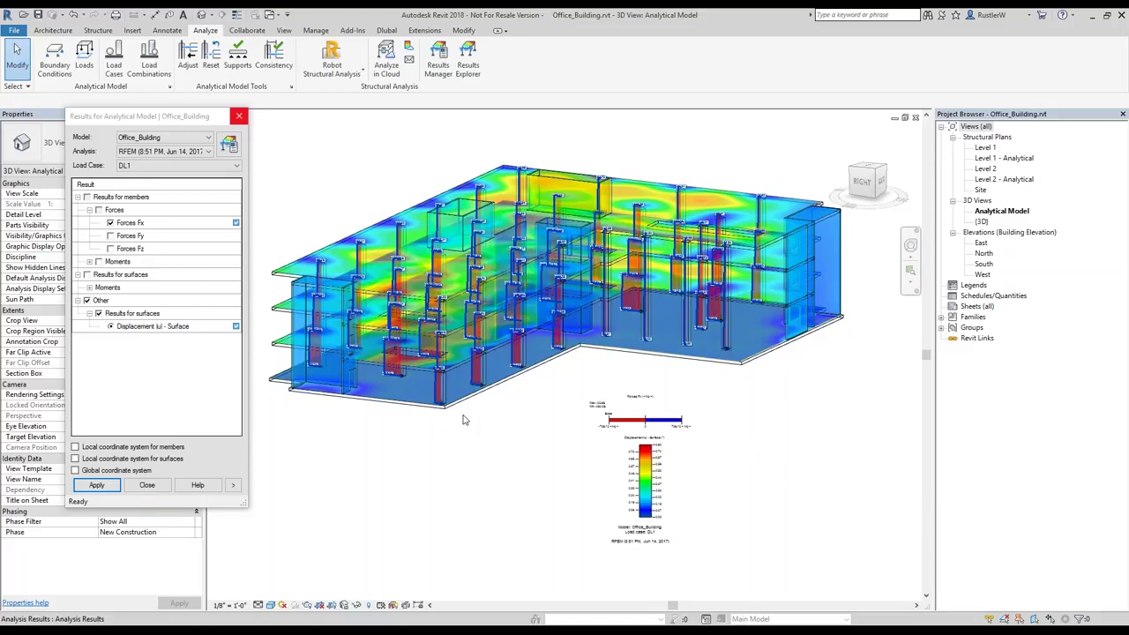
{"action": "scroll", "coordinate": [465, 419], "scroll_direction": "down", "scroll_amount": 2}
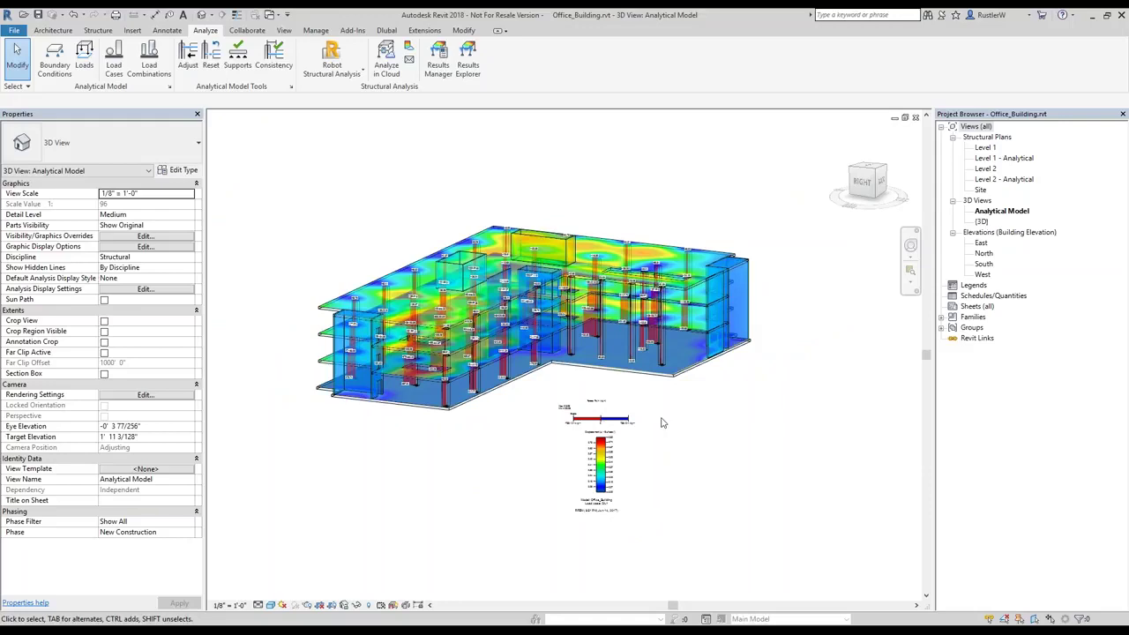
Open the {3D} view and enable its section box around the building.
{"action": "double_click", "coordinate": [982, 221]}
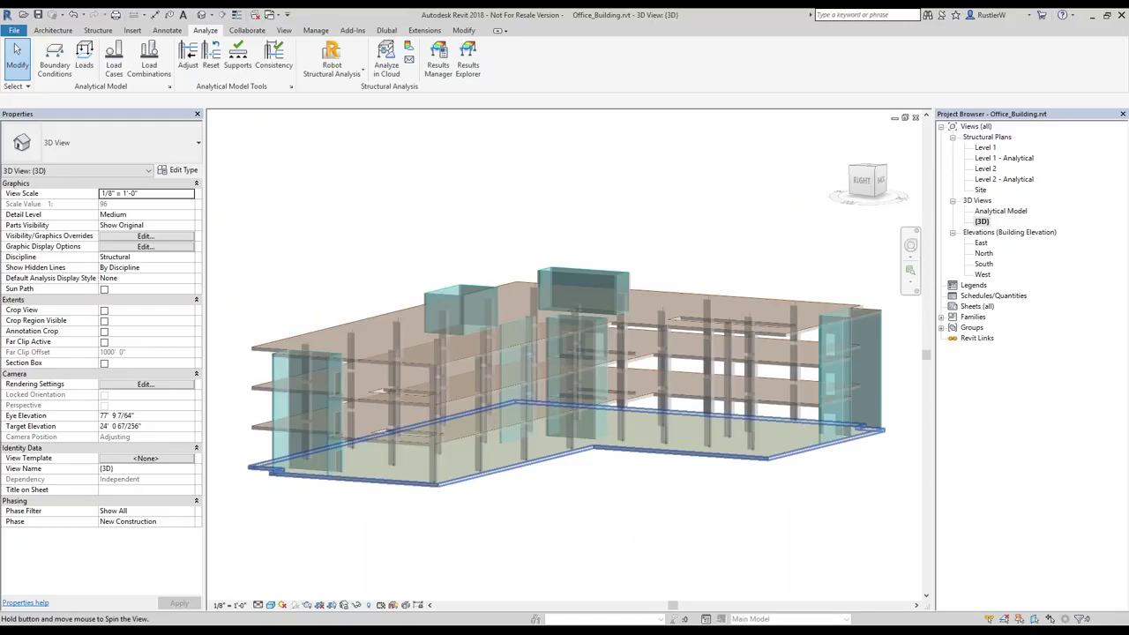
{"action": "middle_click_drag", "start_coordinate": [564, 459], "coordinate": [559, 495], "text": "shift"}
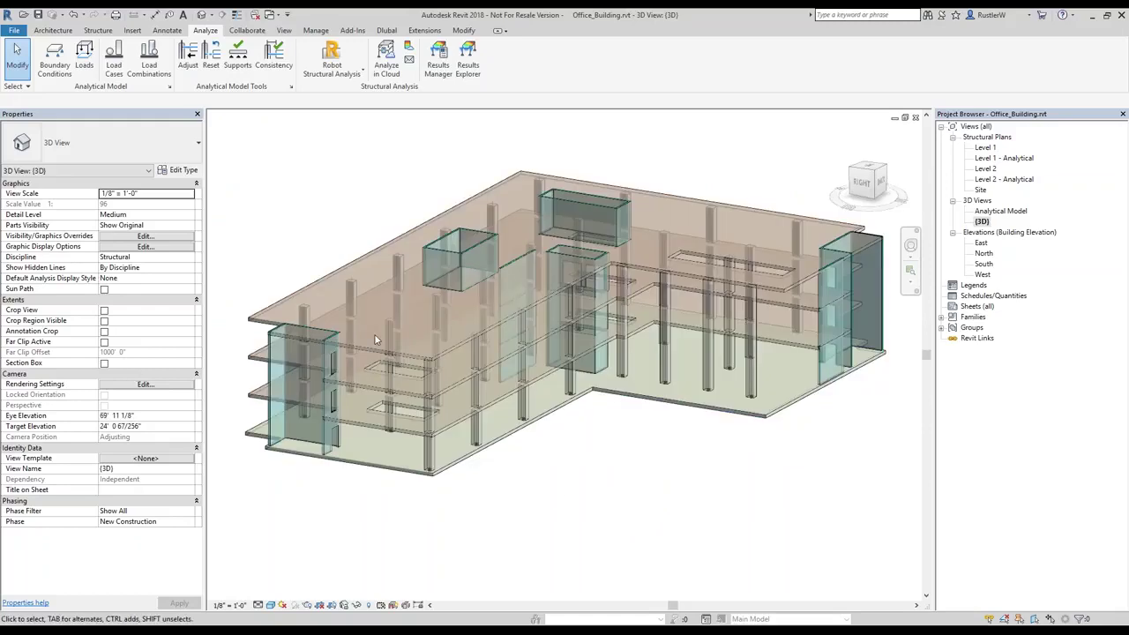
{"action": "left_click", "coordinate": [104, 363]}
{"action": "scroll", "coordinate": [526, 267], "scroll_direction": "down", "scroll_amount": 3}
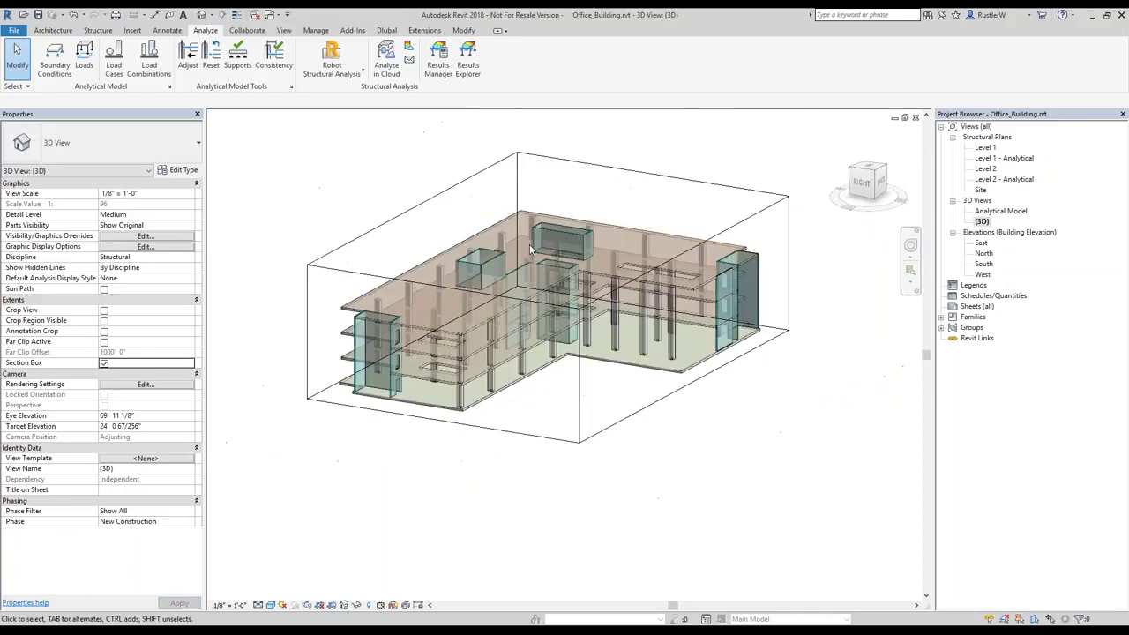
Shrink the section box from above and below to isolate one elevated floor slab with its adjoining column and wall portions.
{"action": "left_click", "coordinate": [530, 250]}
{"action": "left_click_drag", "start_coordinate": [548, 231], "coordinate": [547, 317]}
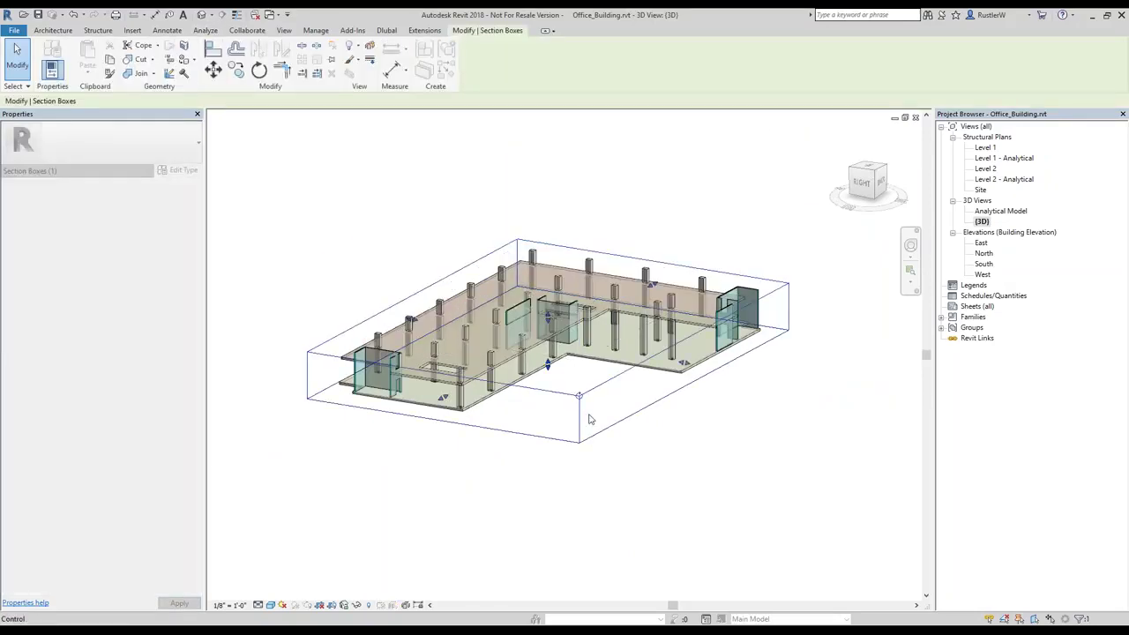
{"action": "left_click_drag", "start_coordinate": [548, 365], "coordinate": [547, 339]}
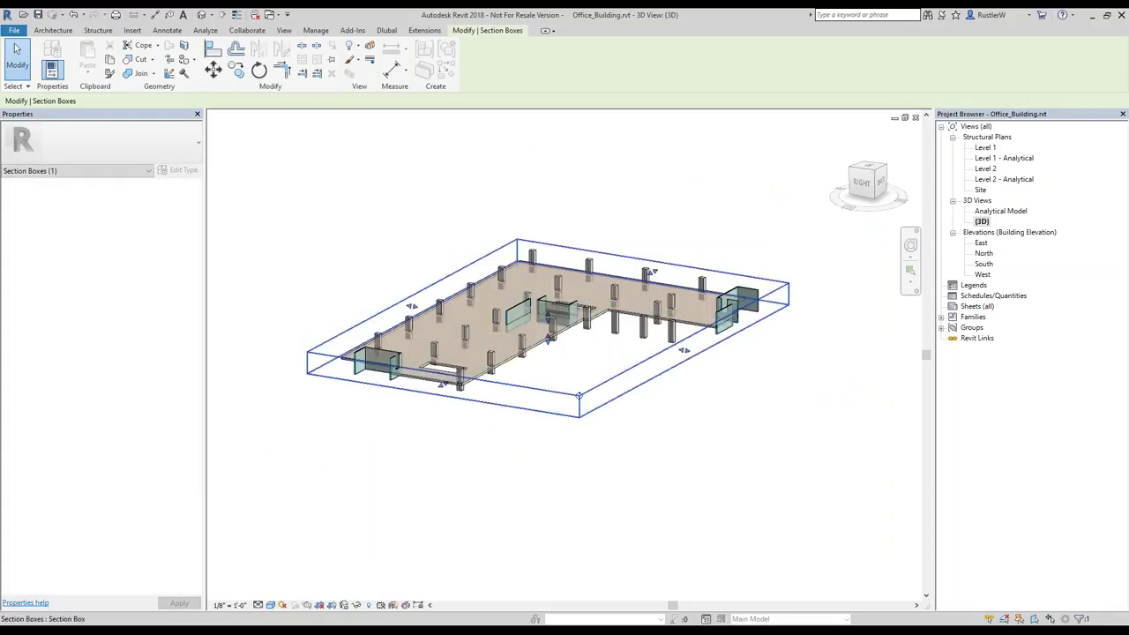
{"action": "scroll", "coordinate": [578, 395], "scroll_direction": "up", "scroll_amount": 2}
{"action": "scroll", "coordinate": [582, 402], "scroll_direction": "up", "scroll_amount": 1}
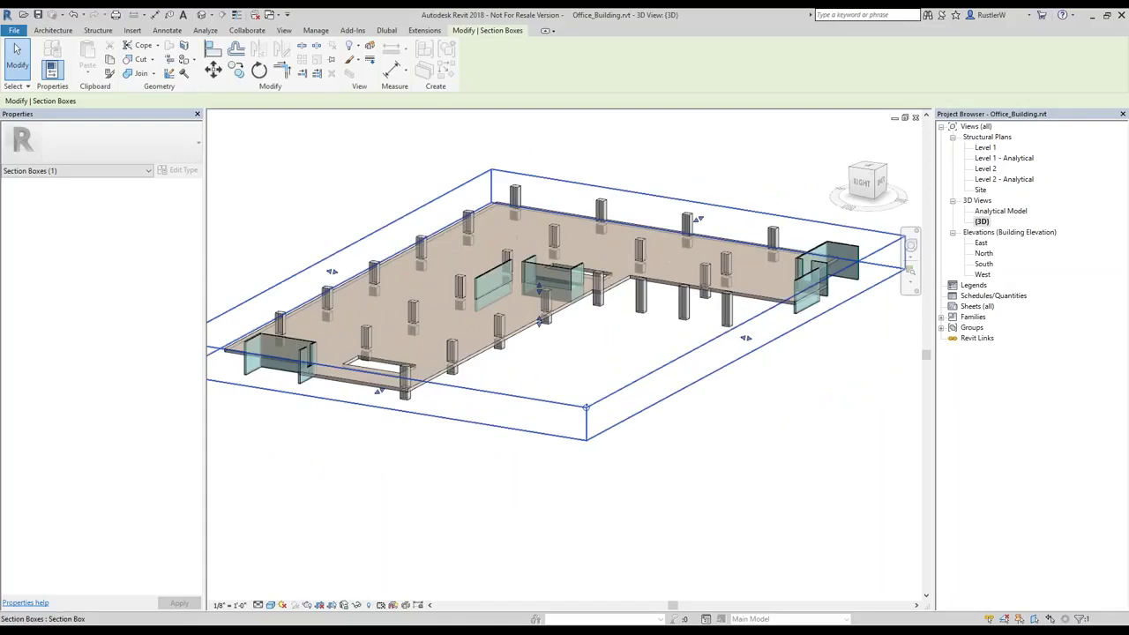
{"action": "scroll", "coordinate": [586, 407], "scroll_direction": "down", "scroll_amount": 1}
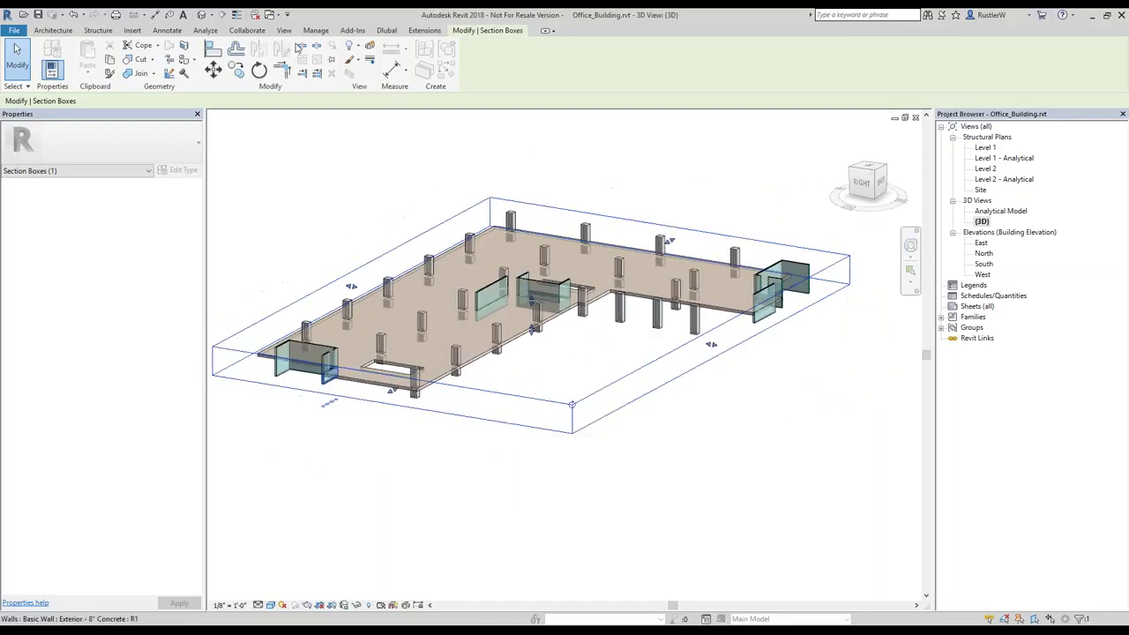
Export only the visible objects to RFEM as a new structure and close the export log.
{"action": "left_click", "coordinate": [386, 31]}
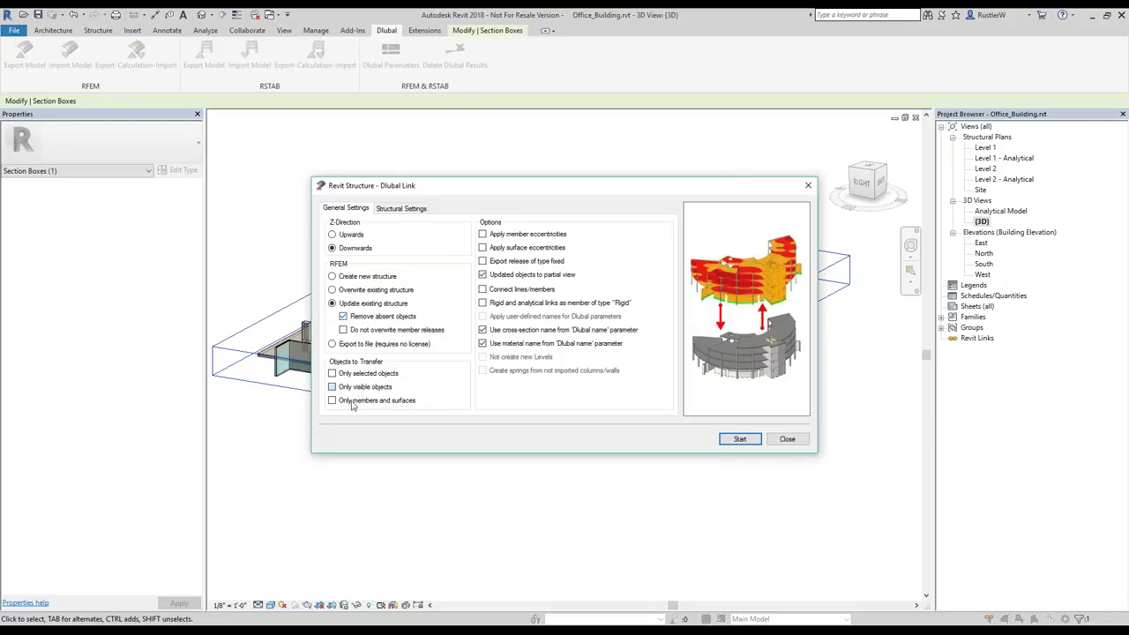
{"action": "left_click", "coordinate": [351, 387]}
{"action": "left_click", "coordinate": [353, 276]}
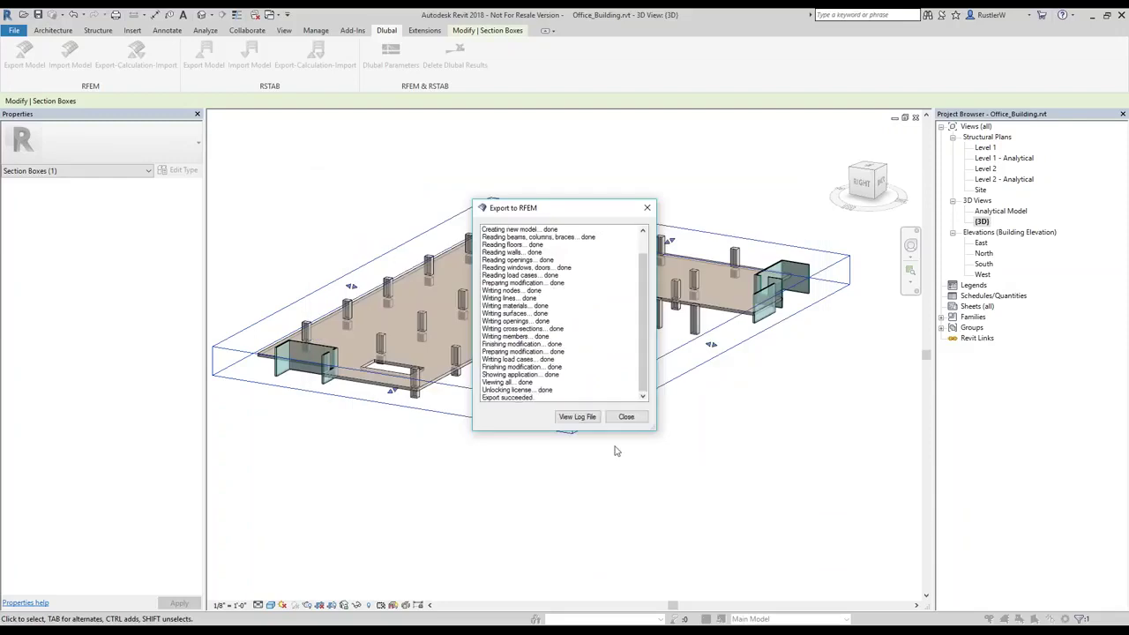
{"action": "left_click", "coordinate": [625, 416]}
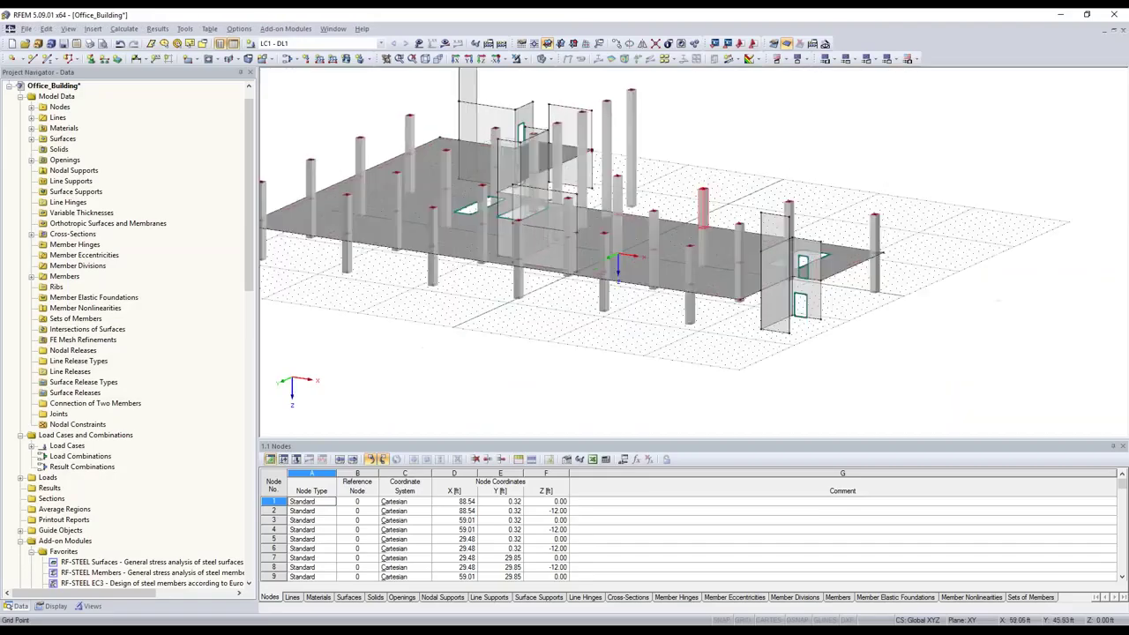
Examine the exported partial model in RFEM from another angle, selecting and deselecting its floor slab.
{"action": "middle_click_drag", "start_coordinate": [735, 322], "coordinate": [550, 308], "text": "ctrl"}
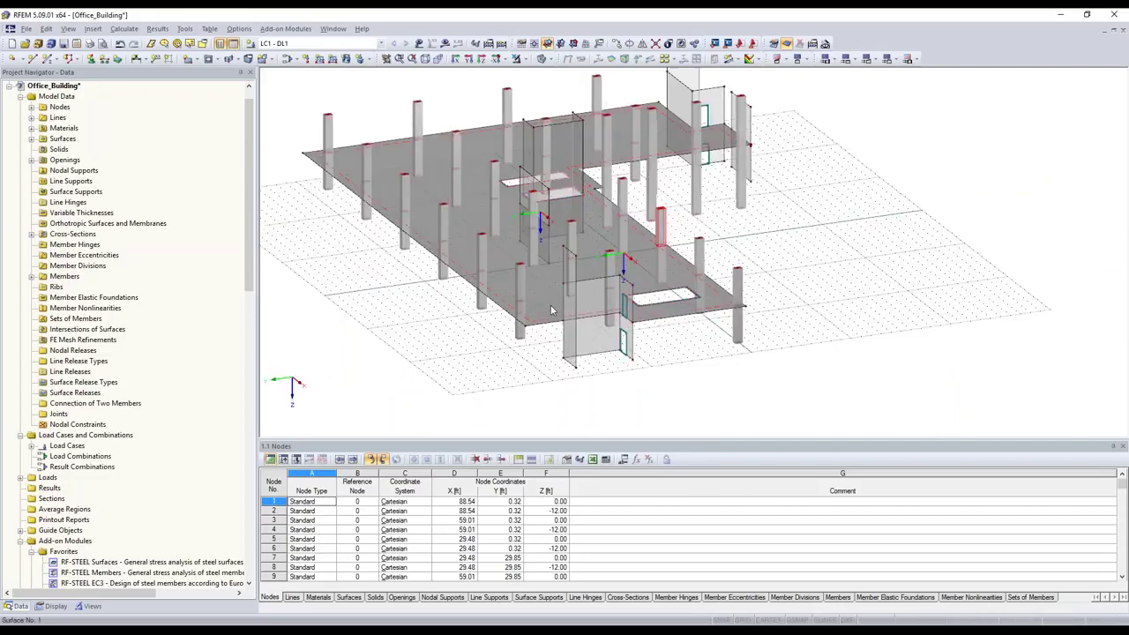
{"action": "left_click", "coordinate": [550, 308]}
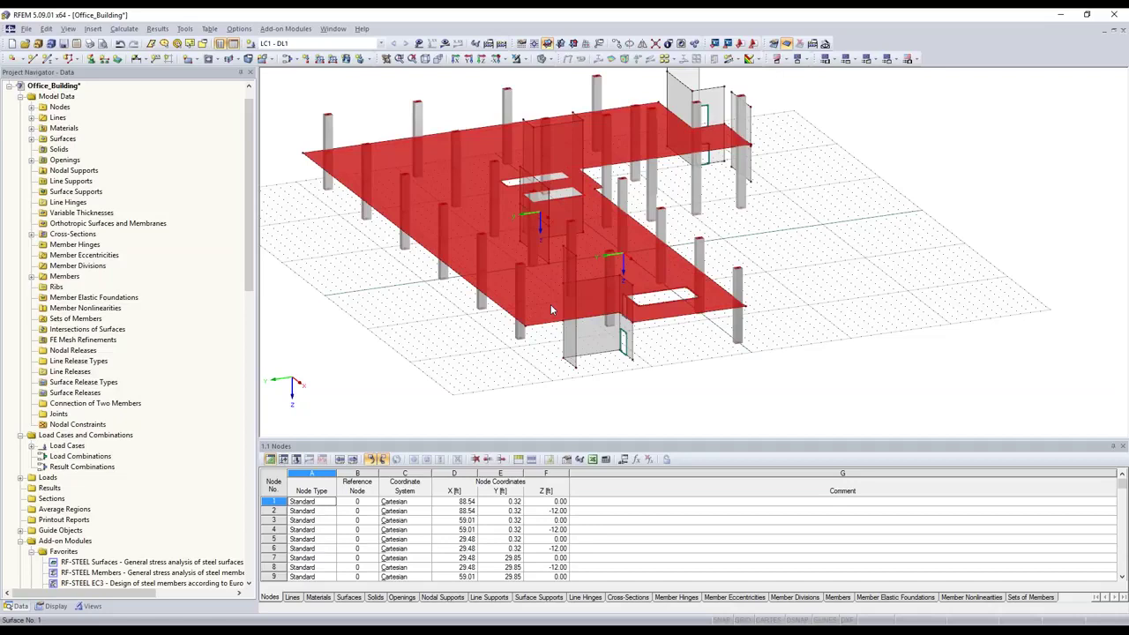
{"action": "scroll", "coordinate": [749, 326], "scroll_direction": "down", "scroll_amount": 5}
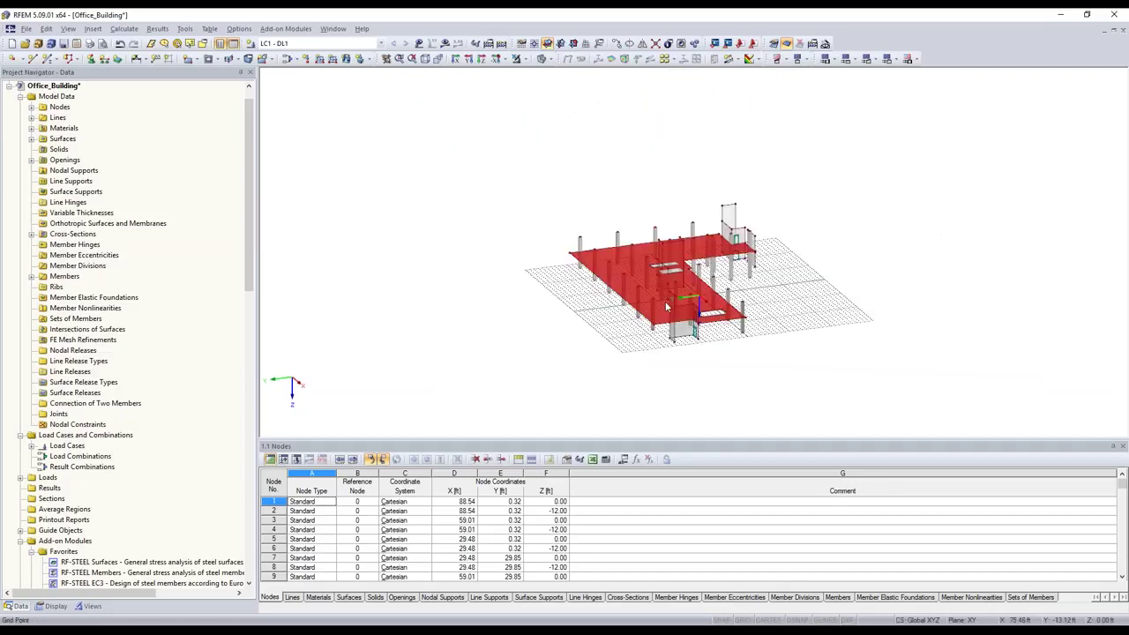
{"action": "left_click", "coordinate": [555, 333]}
{"action": "scroll", "coordinate": [555, 332], "scroll_direction": "up", "scroll_amount": 2}
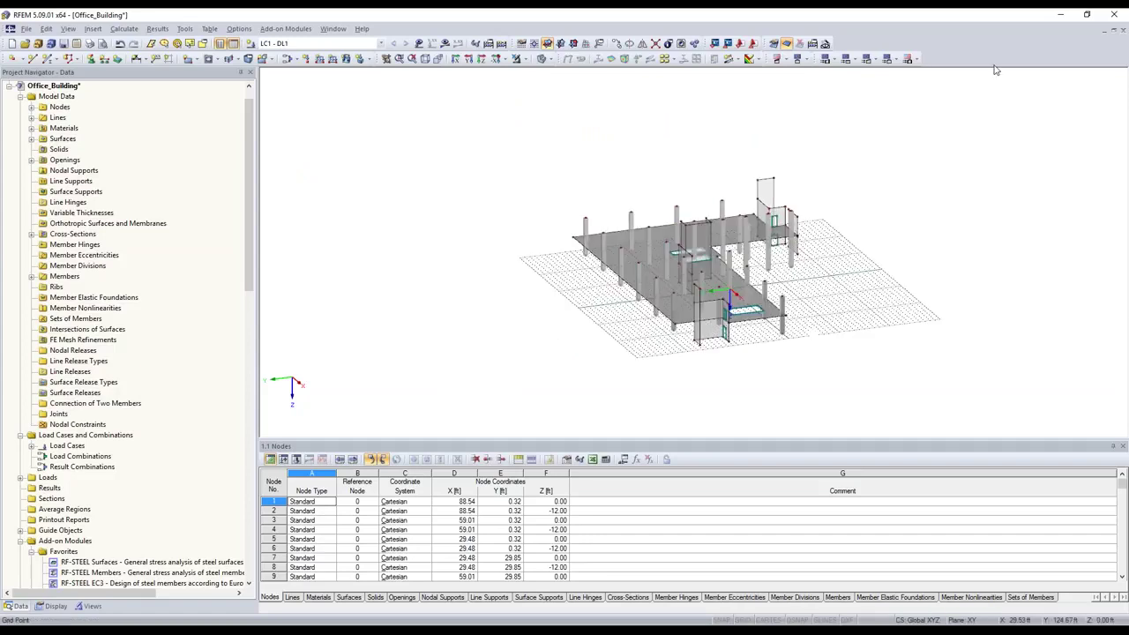
Switch to the complete Office_Building model window and export it to Tekla Structures, overwriting the existing model.
{"action": "left_click", "coordinate": [334, 29]}
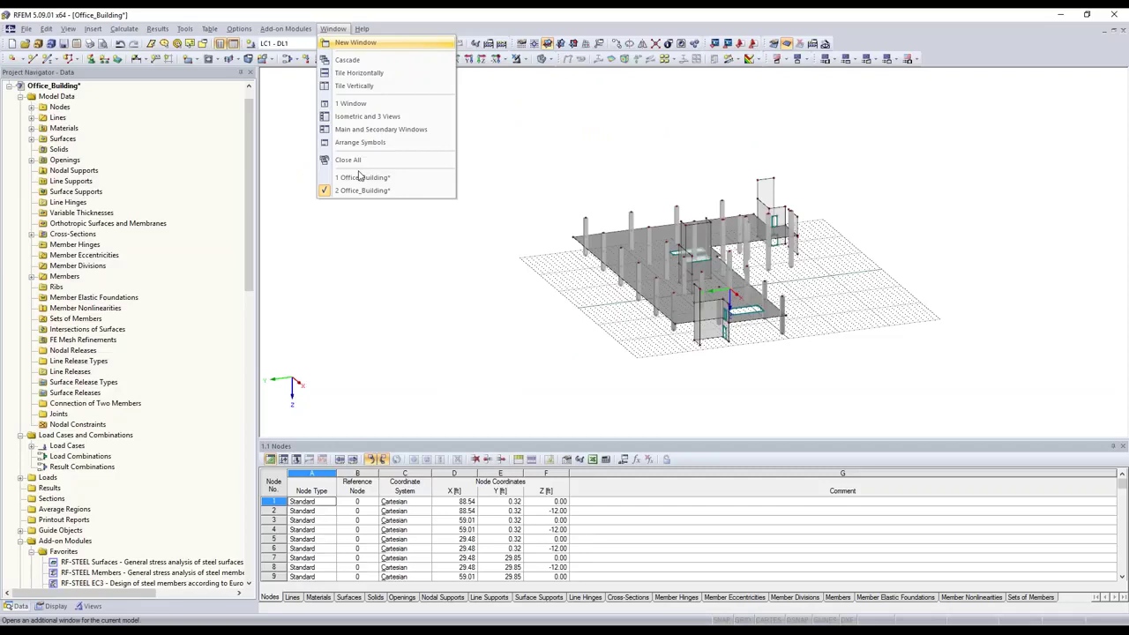
{"action": "left_click", "coordinate": [362, 177]}
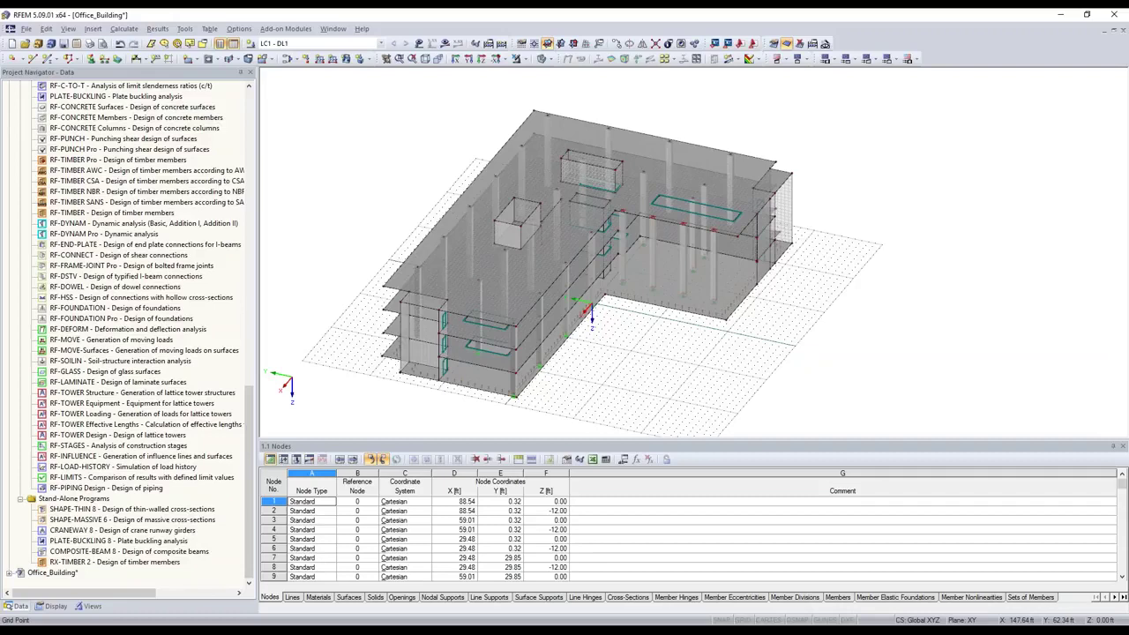
{"action": "left_click", "coordinate": [728, 43]}
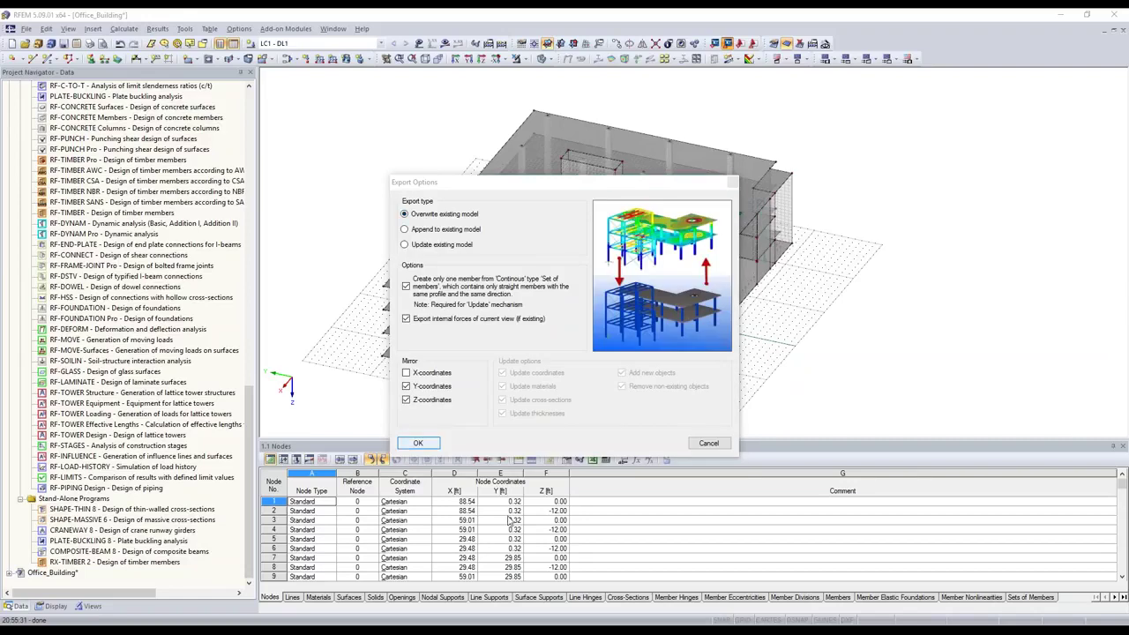
{"action": "left_click", "coordinate": [418, 443]}
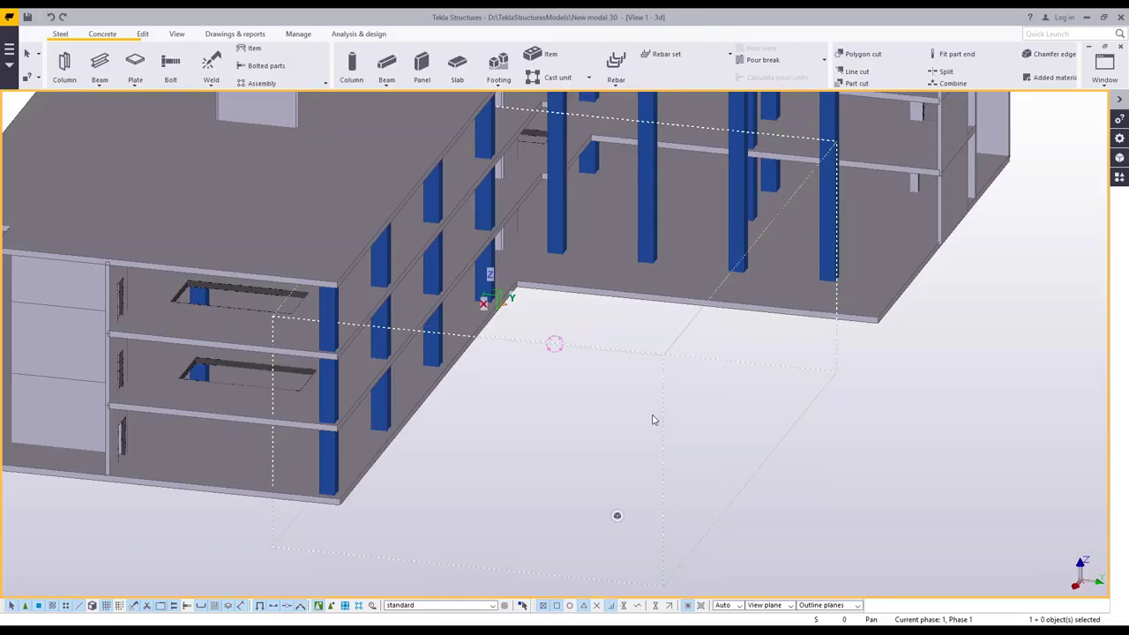
Inspect the transferred office building in Tekla Structures from several angles, checking its slabs, columns, walls and openings.
{"action": "scroll", "coordinate": [645, 439], "scroll_direction": "down", "scroll_amount": 3}
{"action": "middle_click_drag", "start_coordinate": [643, 440], "coordinate": [652, 472]}
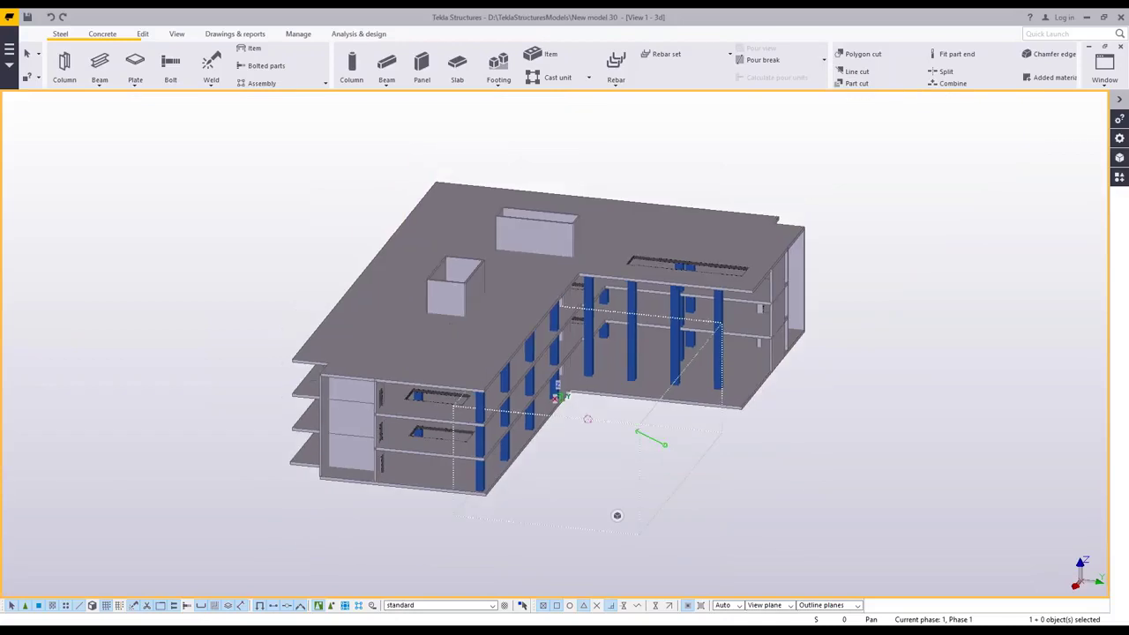
{"action": "middle_click_drag", "start_coordinate": [617, 515], "coordinate": [533, 396], "text": "ctrl"}
{"action": "scroll", "coordinate": [533, 396], "scroll_direction": "up", "scroll_amount": 1}
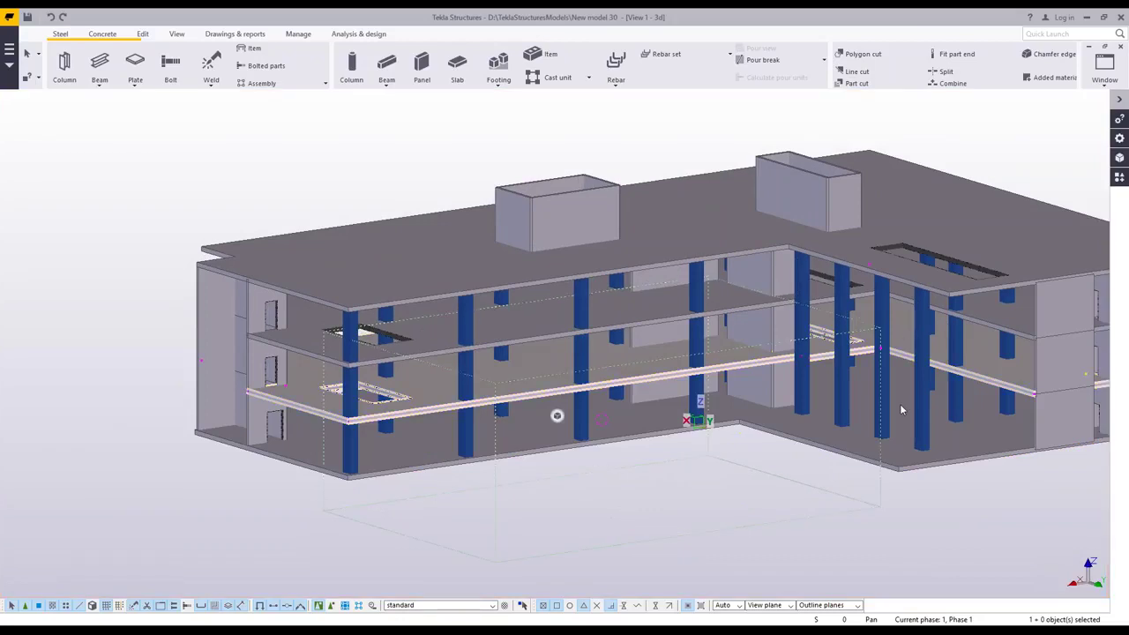
Inquire the part data of the column near the building's inner corner and read its transferred internal forces, material and node numbers.
{"action": "middle_click_drag", "start_coordinate": [899, 403], "coordinate": [864, 396]}
{"action": "right_click", "coordinate": [864, 396]}
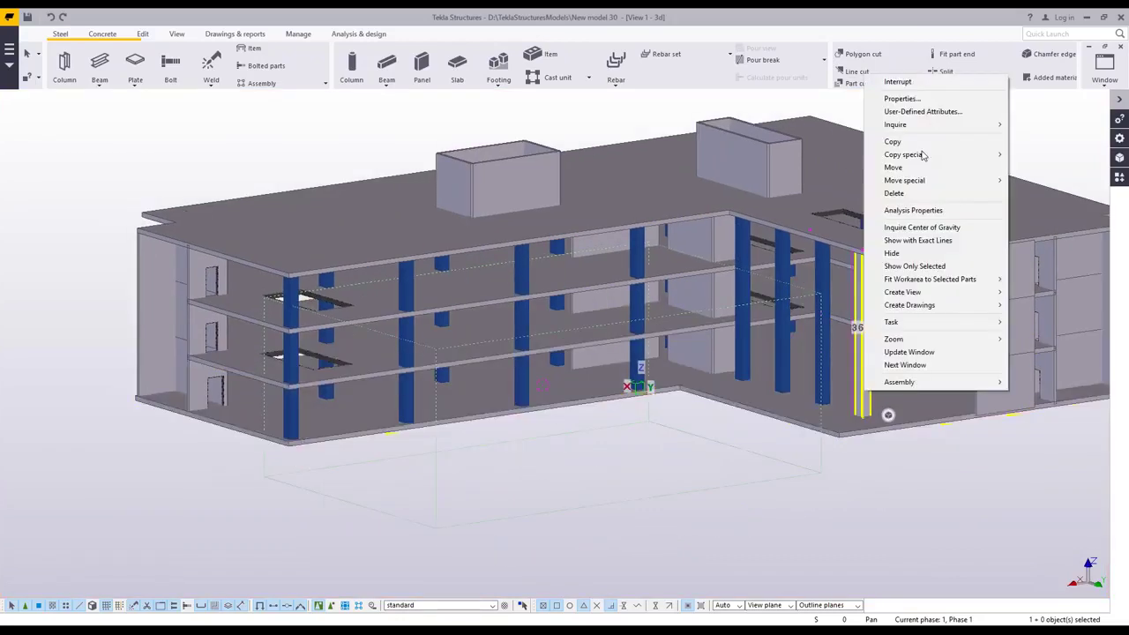
{"action": "mouse_move", "coordinate": [922, 156]}
{"action": "mouse_move", "coordinate": [914, 128]}
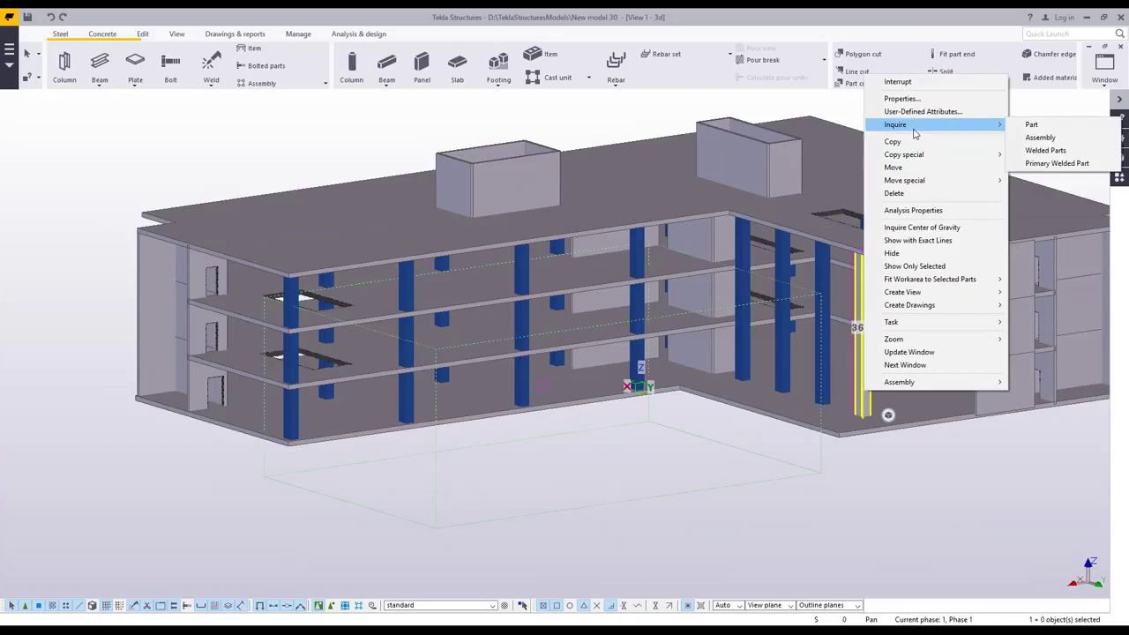
{"action": "left_click", "coordinate": [1030, 125]}
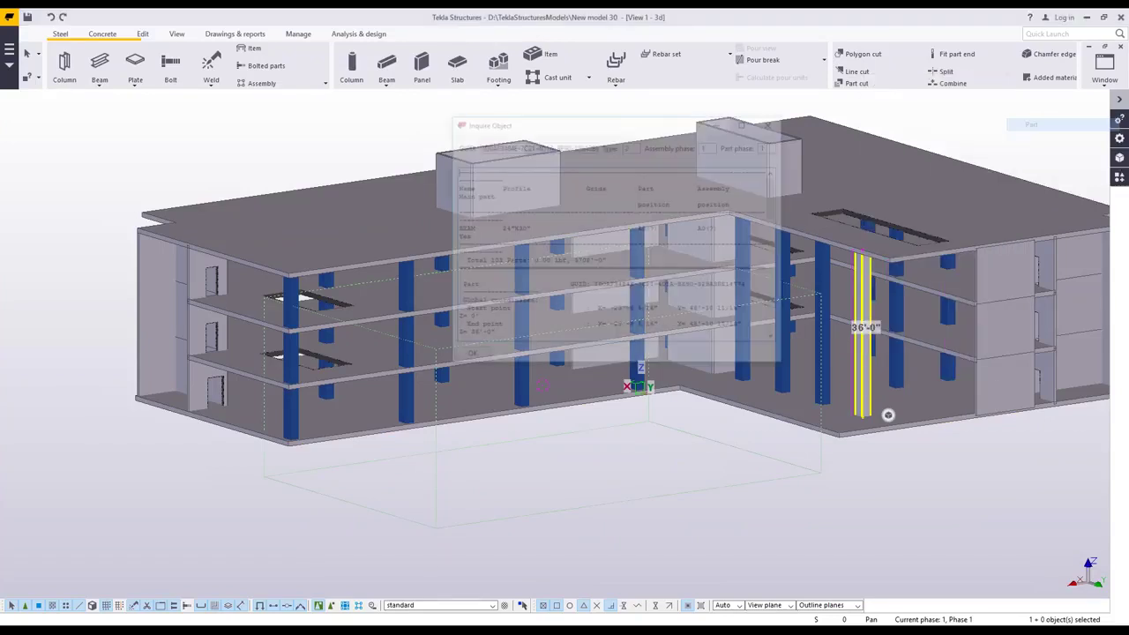
{"action": "scroll", "coordinate": [599, 256], "scroll_direction": "down", "scroll_amount": 10}
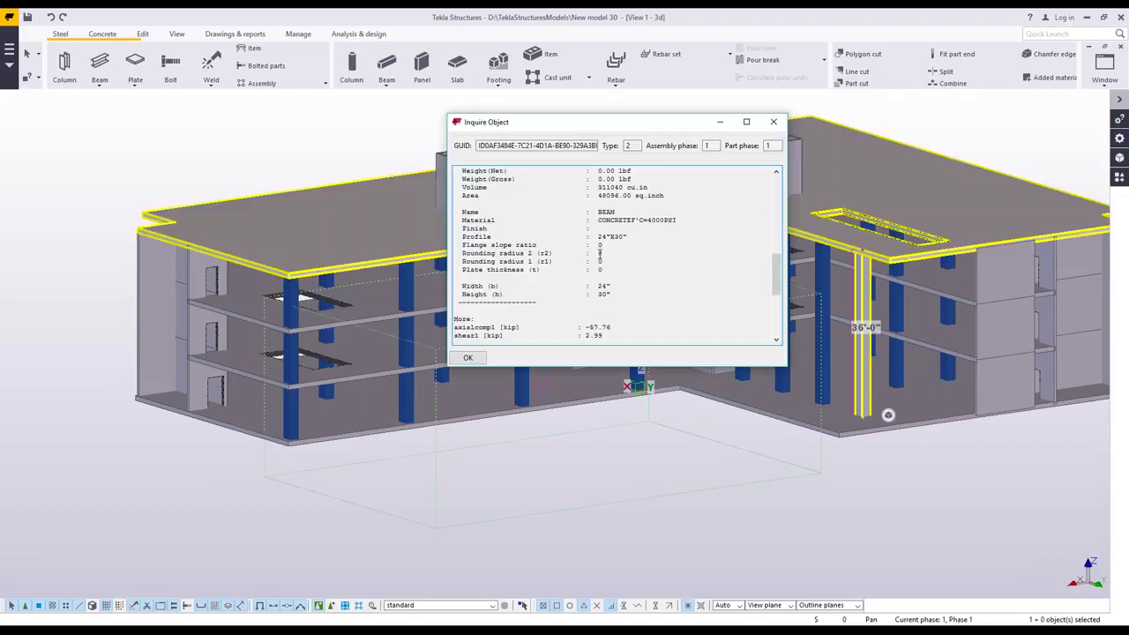
{"action": "scroll", "coordinate": [564, 256], "scroll_direction": "down", "scroll_amount": 4}
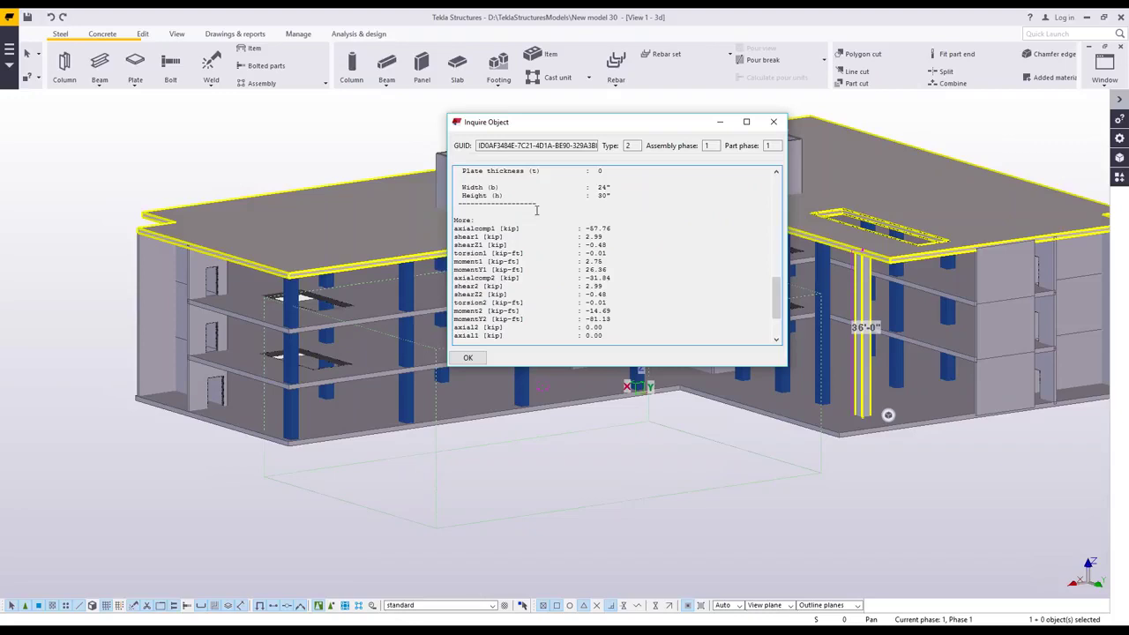
{"action": "scroll", "coordinate": [536, 210], "scroll_direction": "down", "scroll_amount": 1}
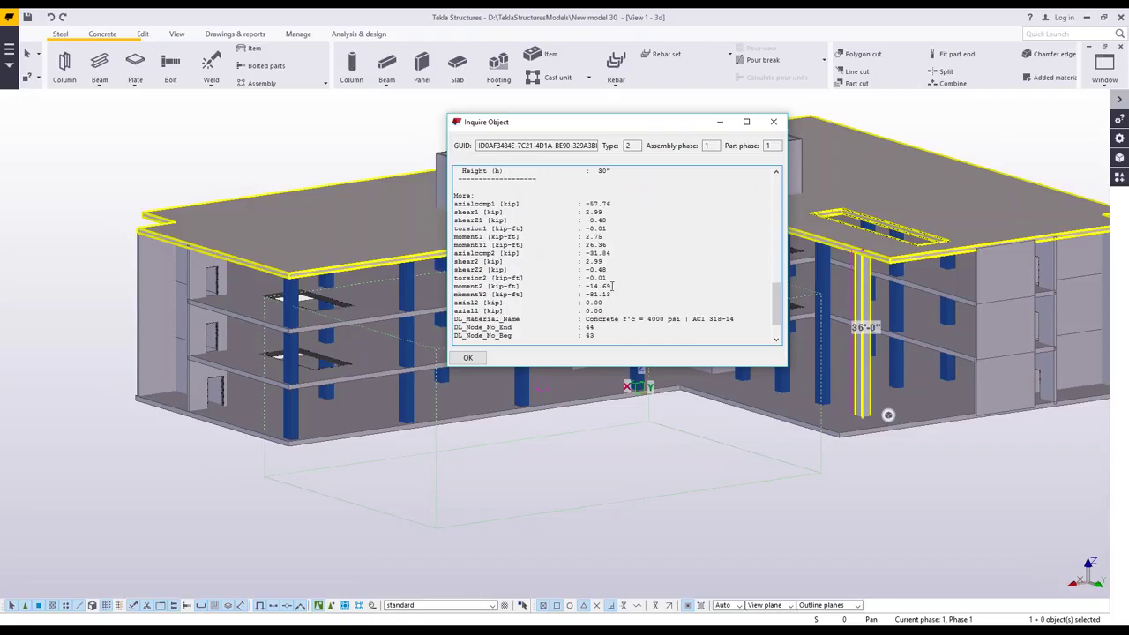
{"action": "scroll", "coordinate": [525, 288], "scroll_direction": "down", "scroll_amount": 2}
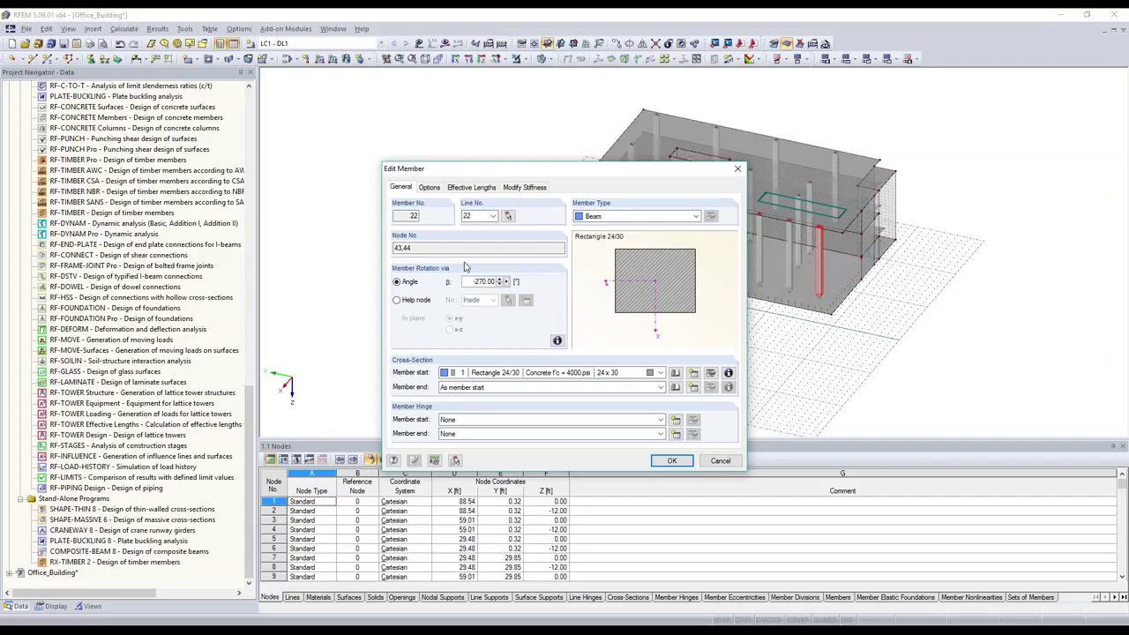
In RFEM, cancel the member's editing dialog and close Office_Building without saving the changes.
{"action": "left_click", "coordinate": [719, 460]}
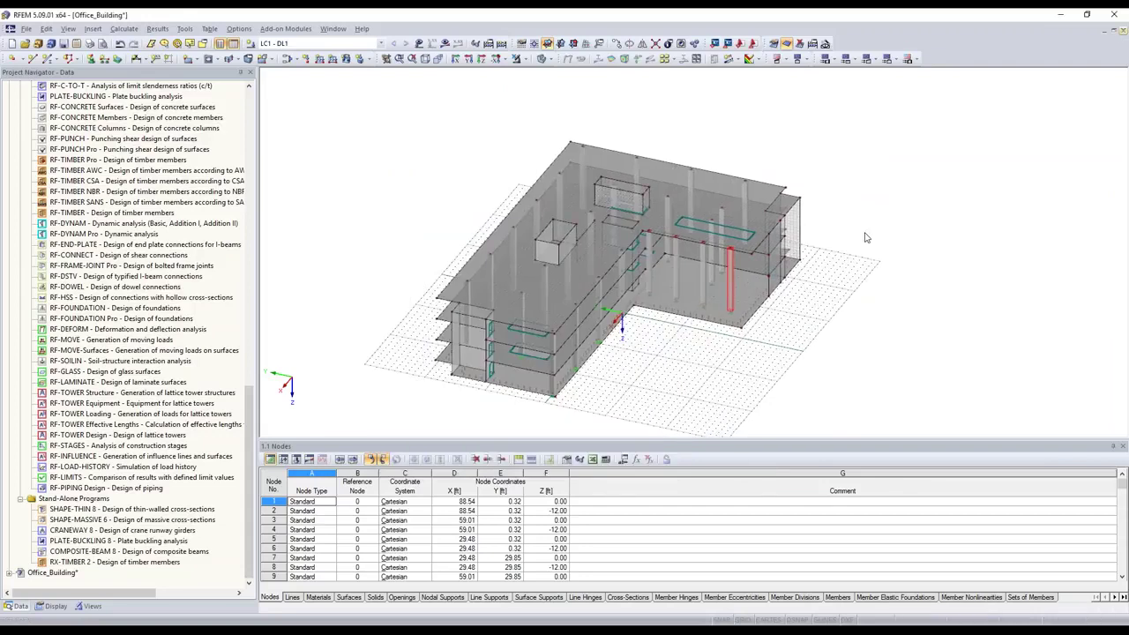
{"action": "key", "text": "alt+F4"}
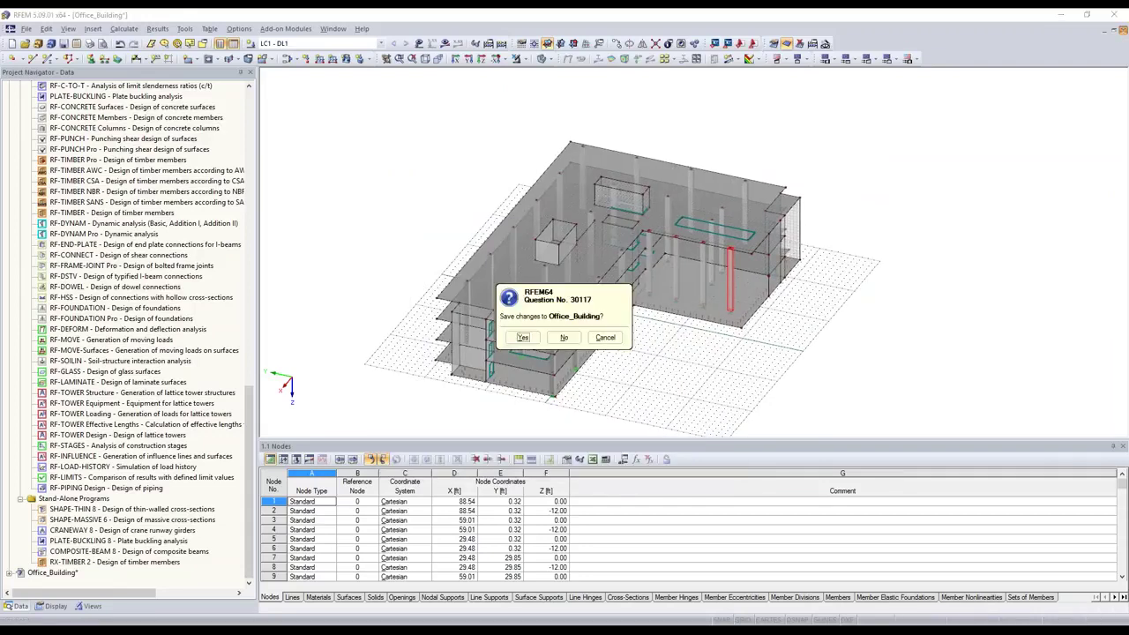
{"action": "left_click", "coordinate": [565, 337]}
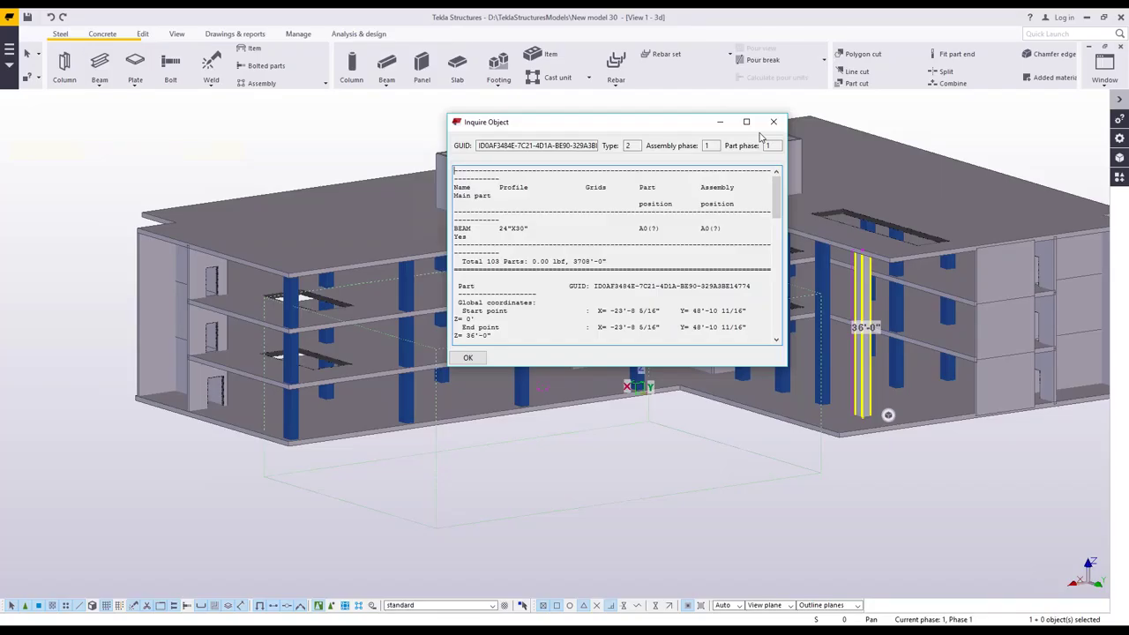
Back in Tekla Structures, close the part inquiry and open the recent model USWebinar2017 without saving the current model.
{"action": "left_click", "coordinate": [774, 122]}
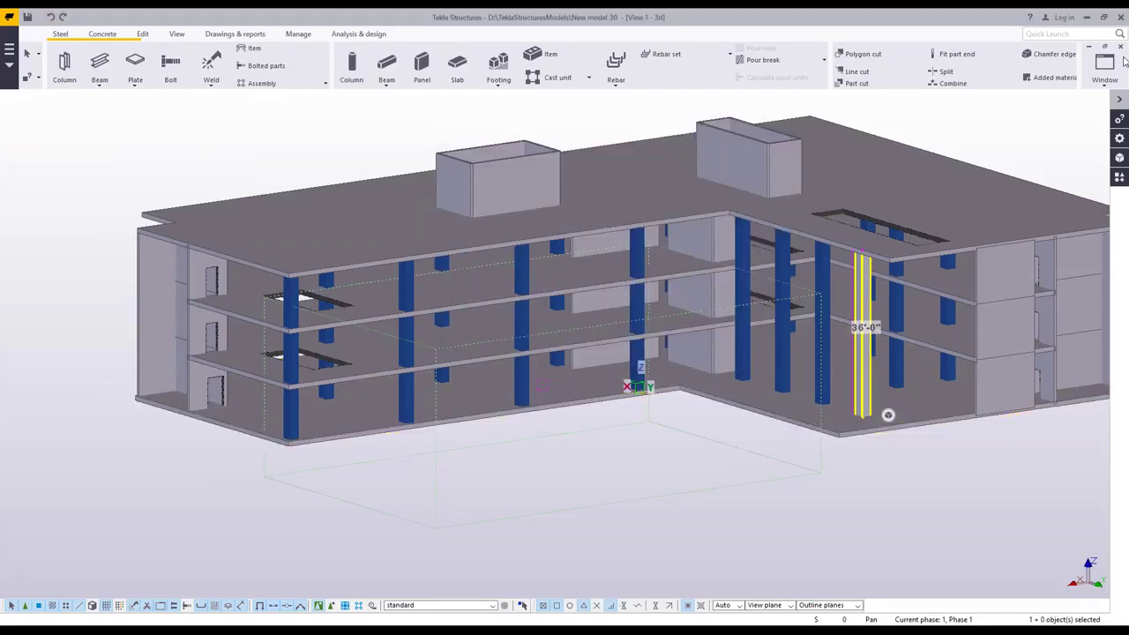
{"action": "left_click", "coordinate": [1120, 45]}
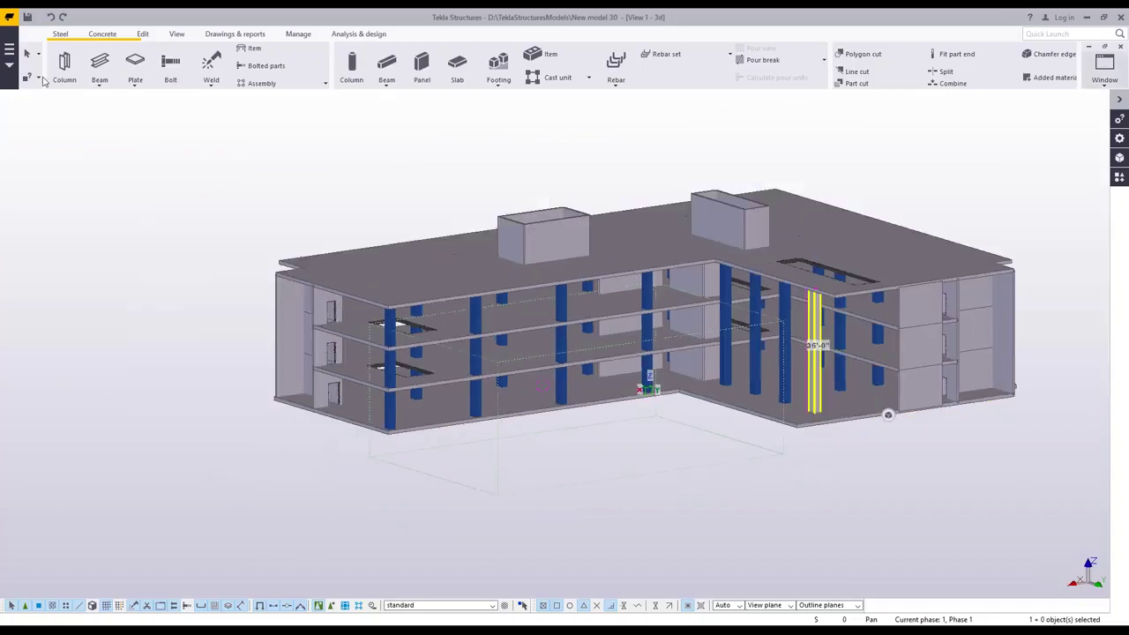
{"action": "left_click", "coordinate": [9, 50]}
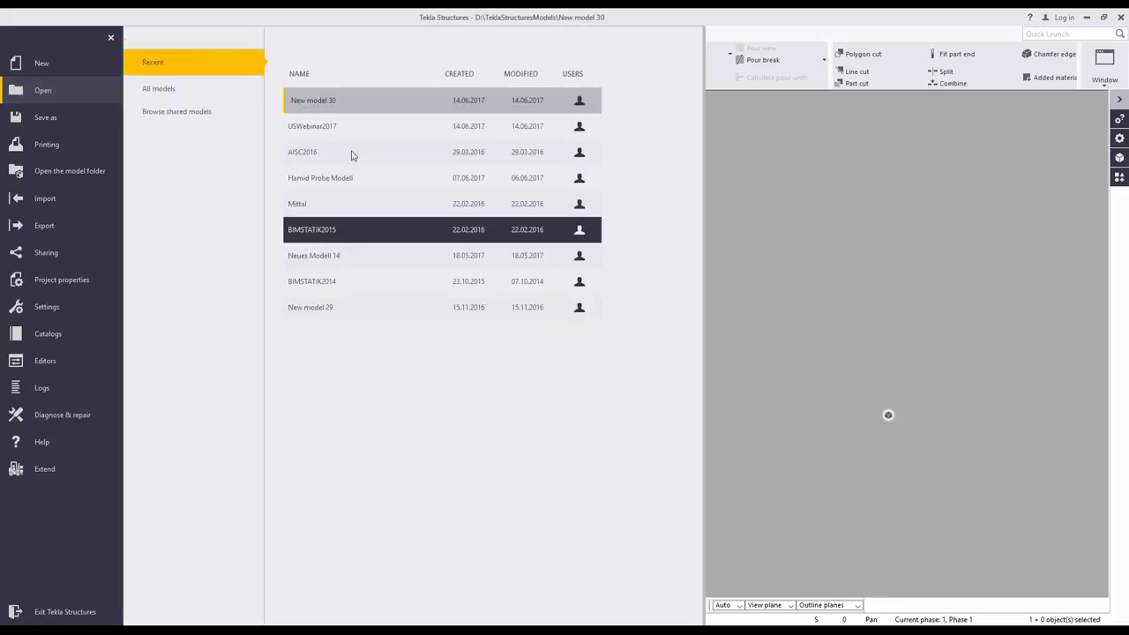
{"action": "left_click", "coordinate": [339, 126]}
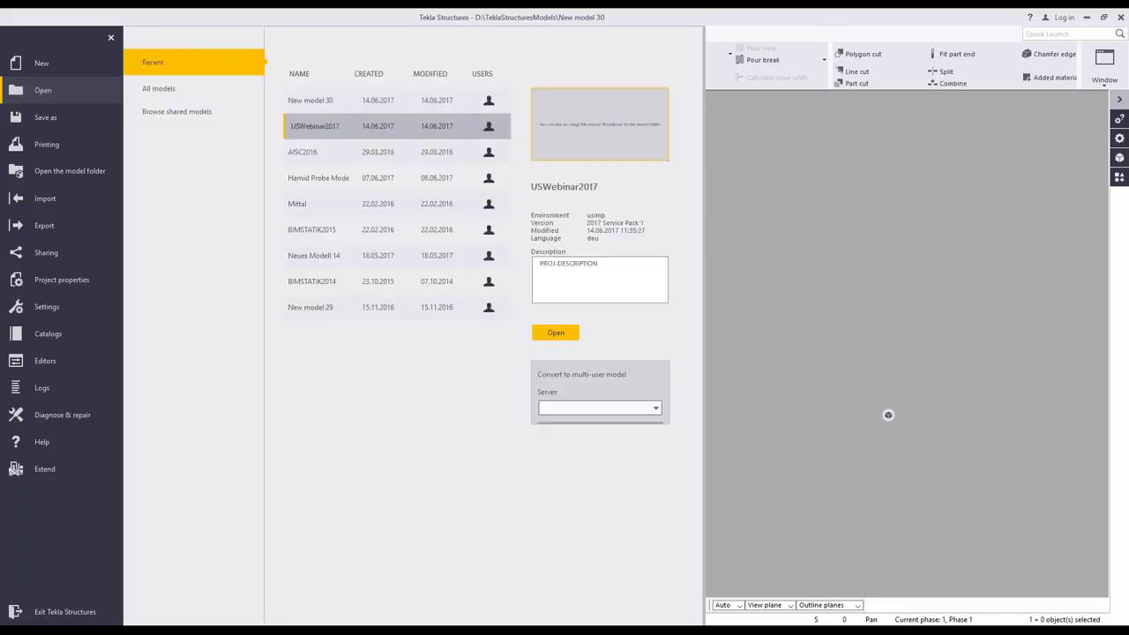
{"action": "left_click", "coordinate": [555, 334]}
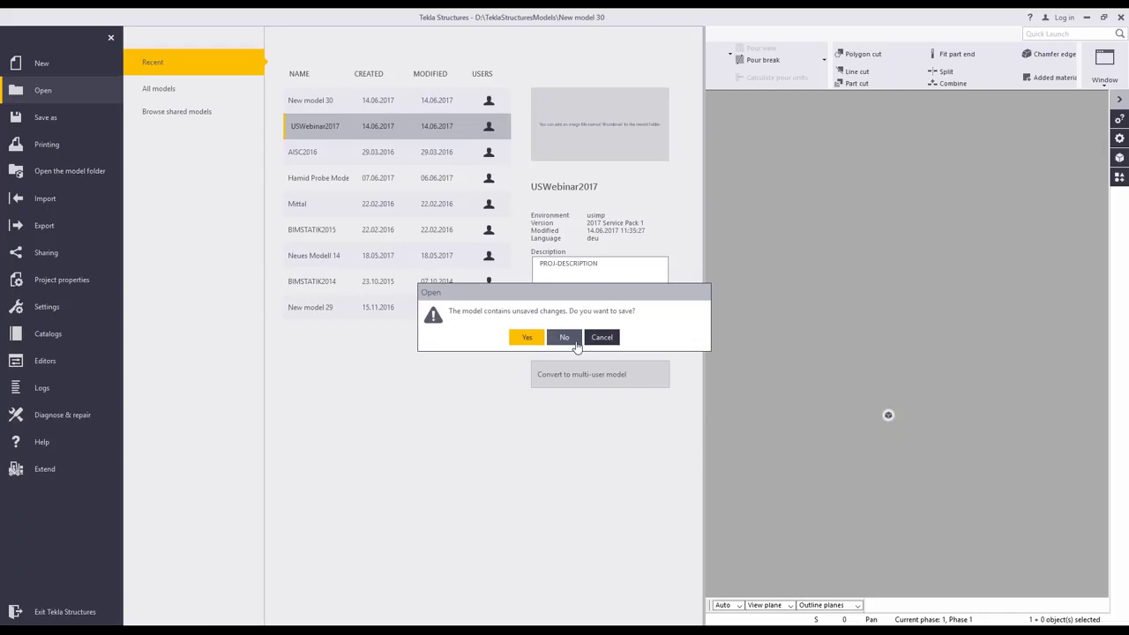
{"action": "left_click", "coordinate": [565, 338]}
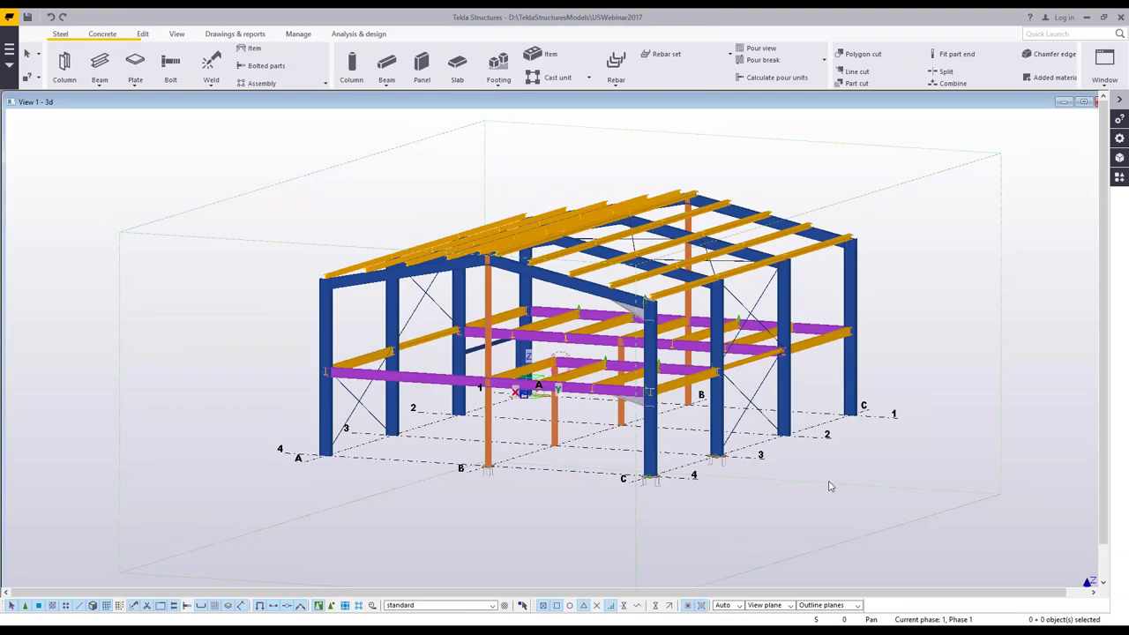
Open the analysis and design models of the steel hall and display the Dlubal Full analysis model.
{"action": "middle_click_drag", "start_coordinate": [829, 485], "coordinate": [415, 520]}
{"action": "scroll", "coordinate": [693, 453], "scroll_direction": "down", "scroll_amount": 3}
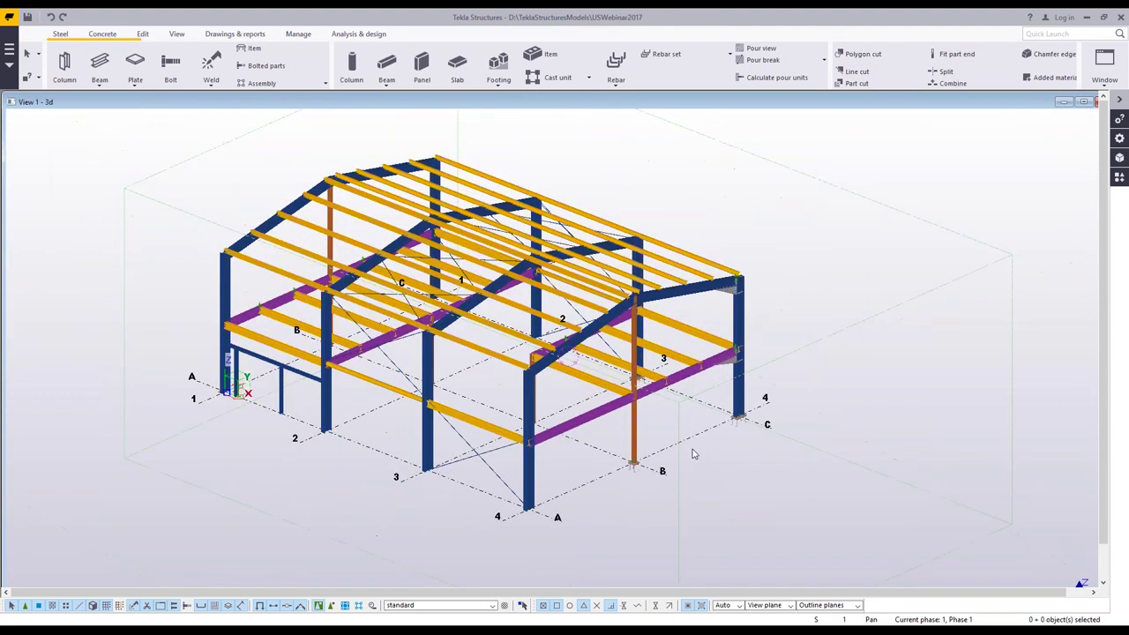
{"action": "scroll", "coordinate": [693, 453], "scroll_direction": "up", "scroll_amount": 2}
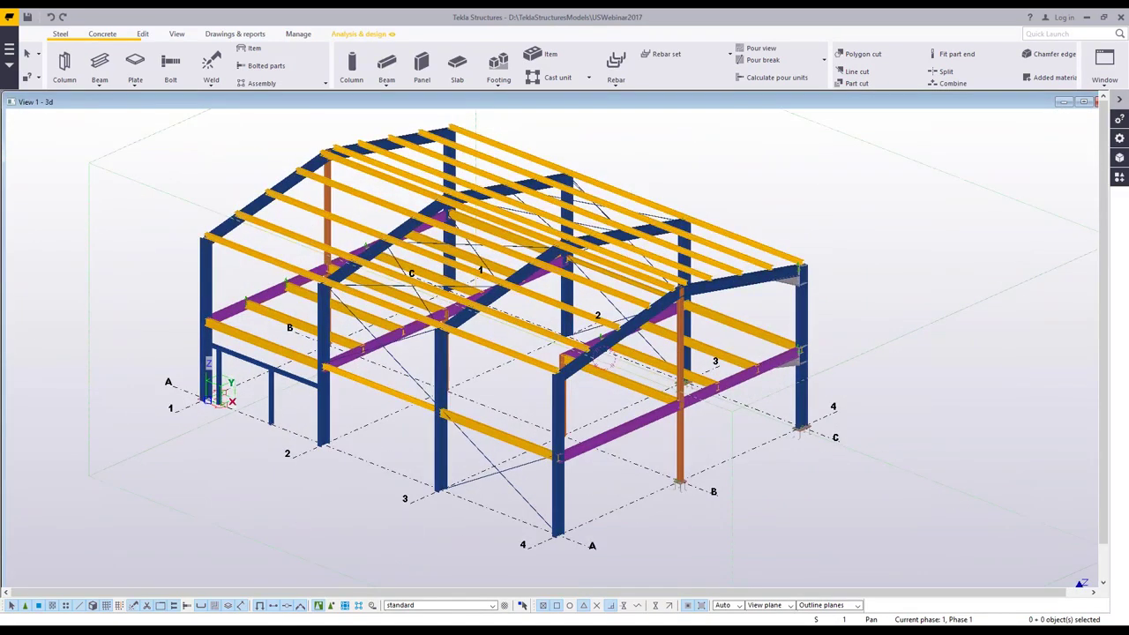
{"action": "left_click", "coordinate": [359, 34]}
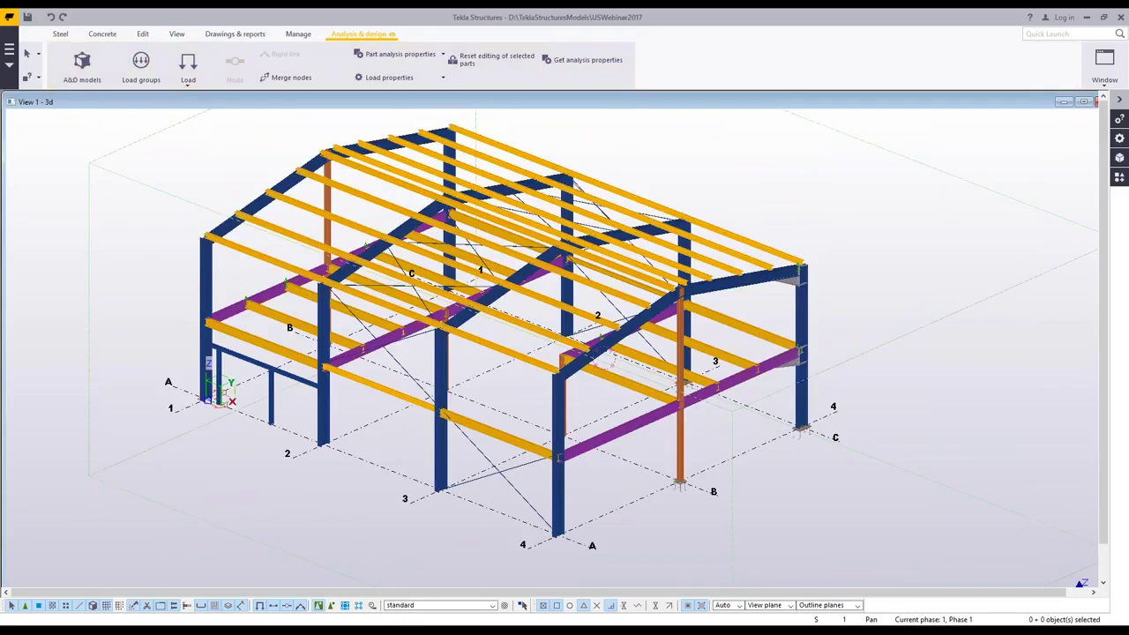
{"action": "left_click", "coordinate": [81, 70]}
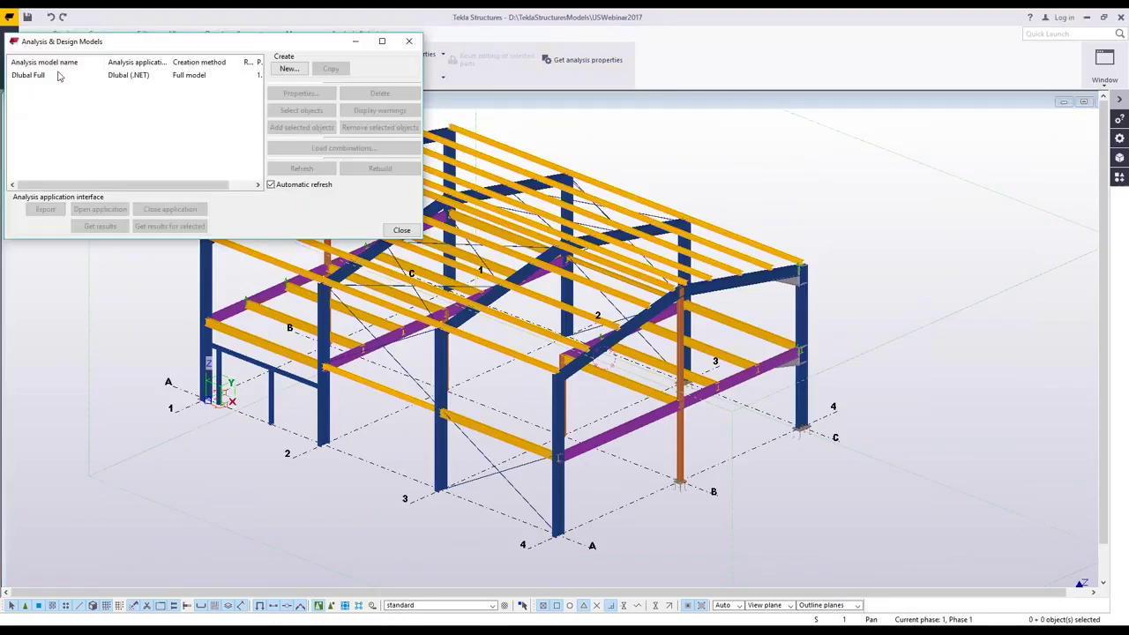
{"action": "left_click", "coordinate": [59, 76]}
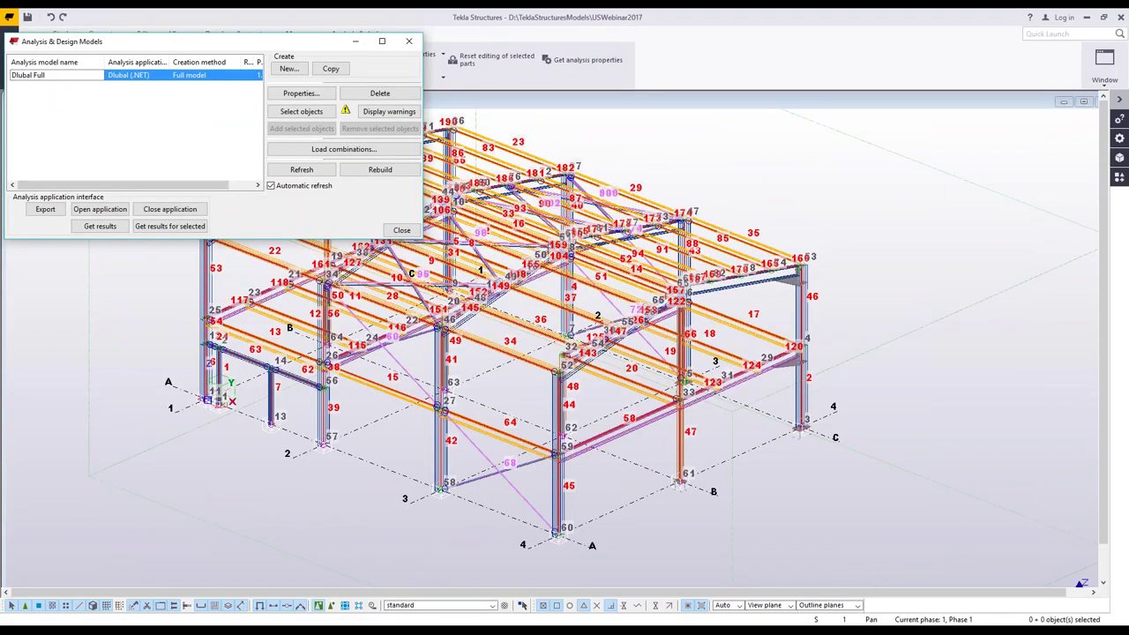
Review the start and end releases and the axis position settings in beam 34's analysis properties, then cancel.
{"action": "middle_click_drag", "start_coordinate": [529, 344], "coordinate": [601, 380]}
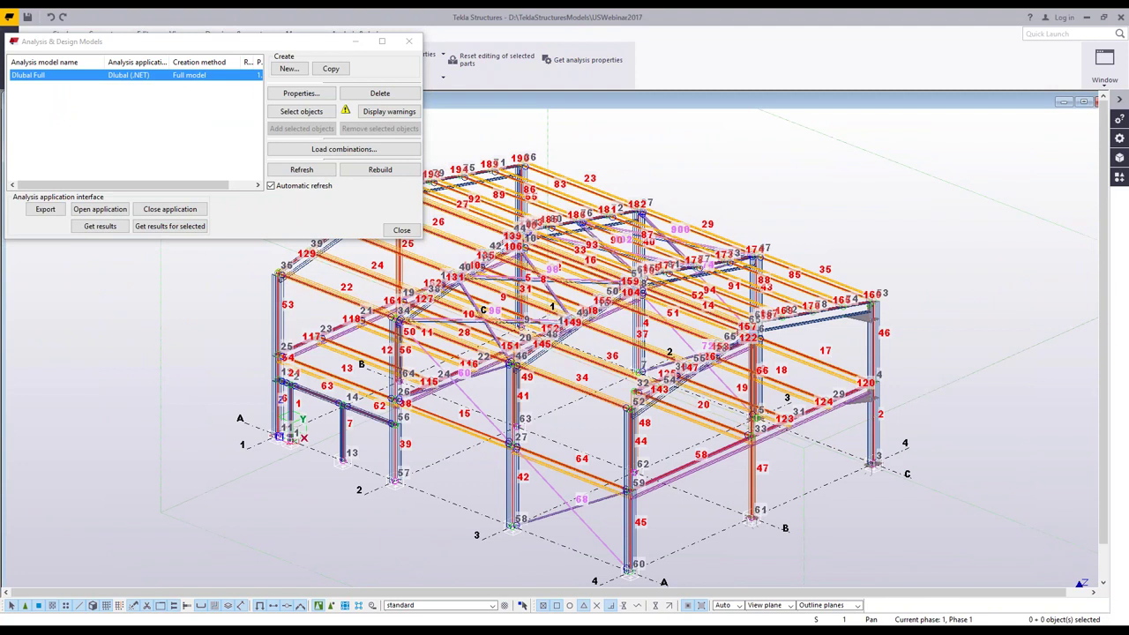
{"action": "scroll", "coordinate": [609, 419], "scroll_direction": "up", "scroll_amount": 5}
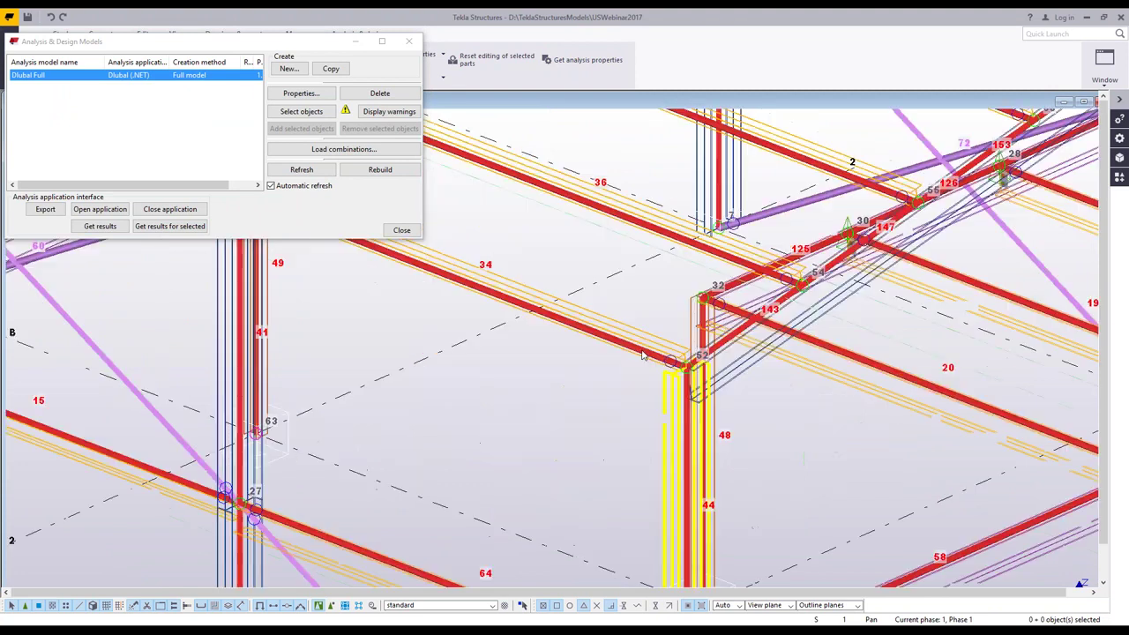
{"action": "left_click", "coordinate": [631, 346]}
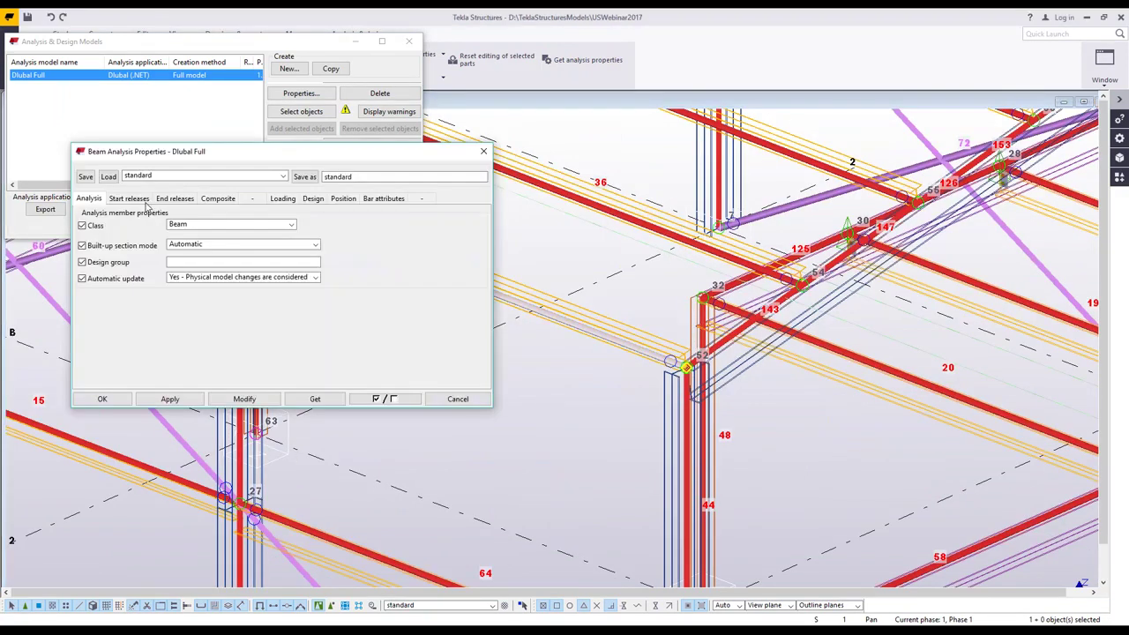
{"action": "left_click", "coordinate": [128, 199]}
{"action": "left_click", "coordinate": [174, 200]}
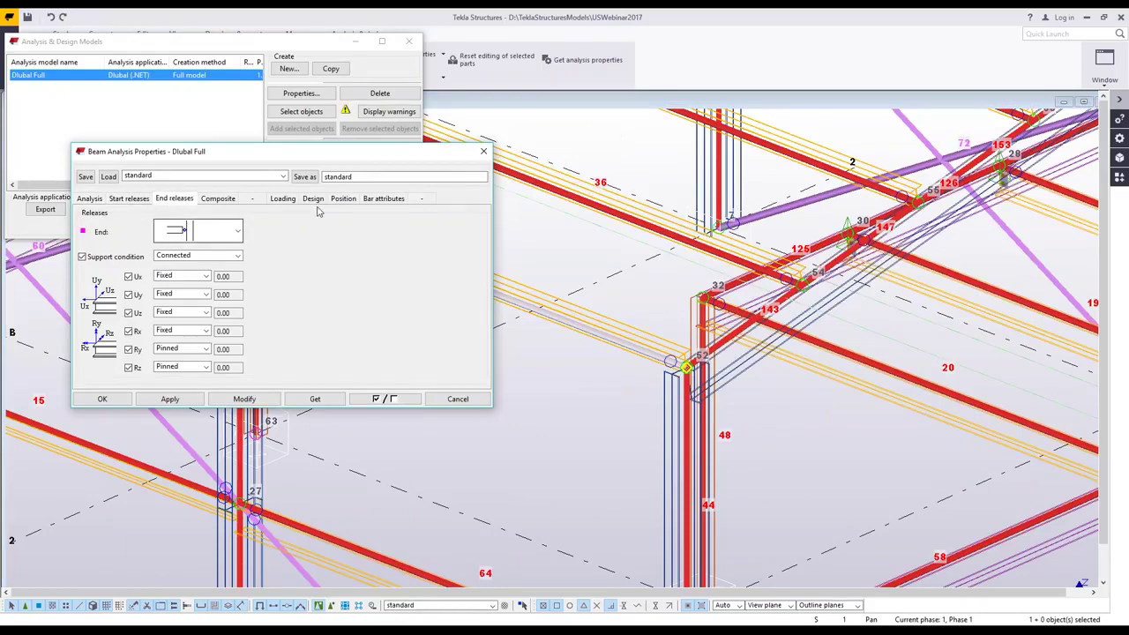
{"action": "left_click", "coordinate": [343, 199]}
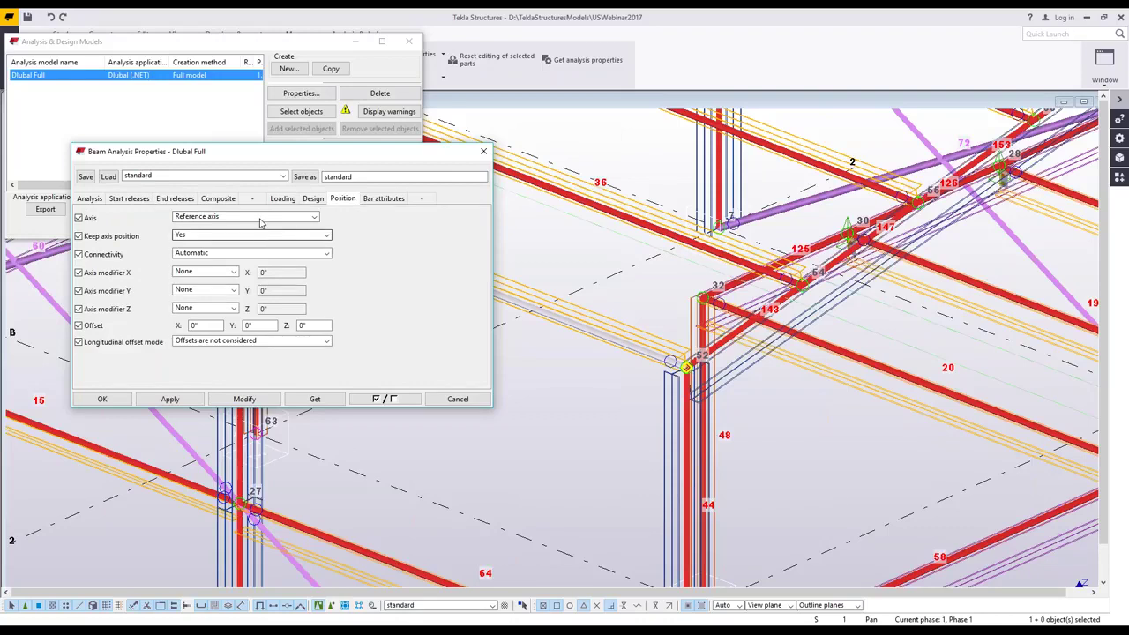
{"action": "left_click", "coordinate": [260, 222]}
{"action": "left_click", "coordinate": [328, 357]}
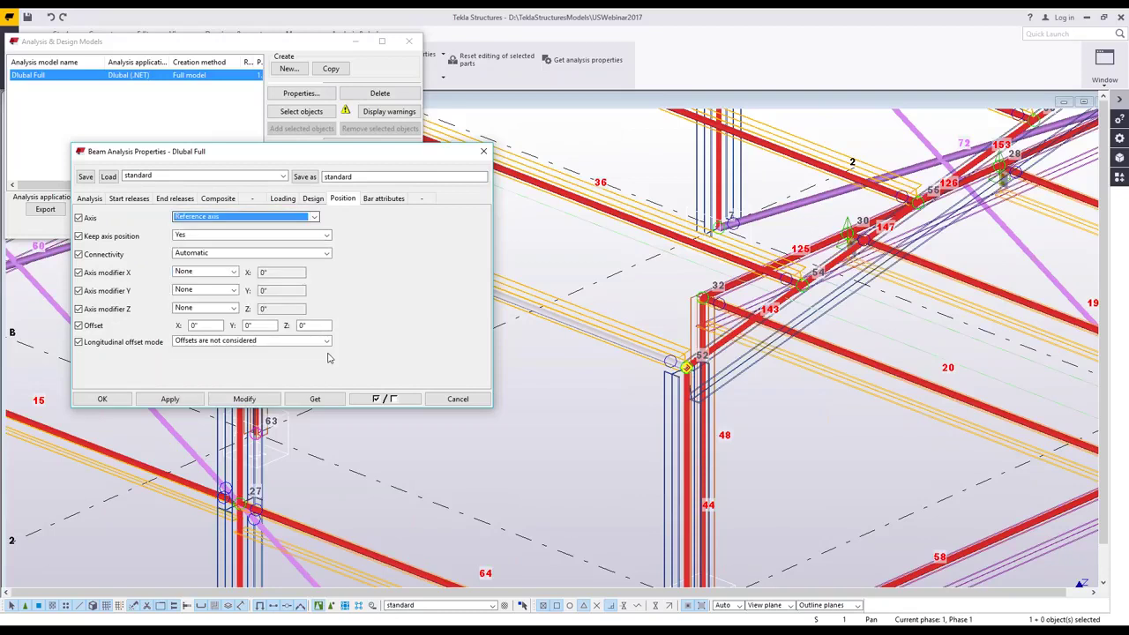
{"action": "left_click", "coordinate": [457, 398]}
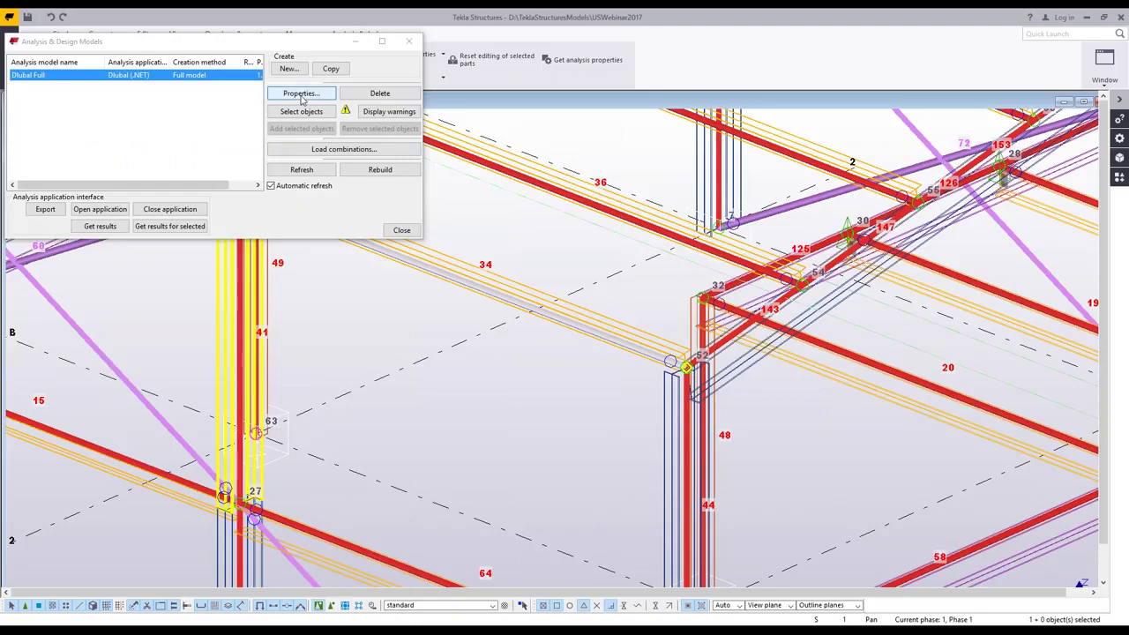
Review the filter, creation method and analysis application options in the Dlubal Full model's properties, leaving without changes.
{"action": "left_click", "coordinate": [301, 93]}
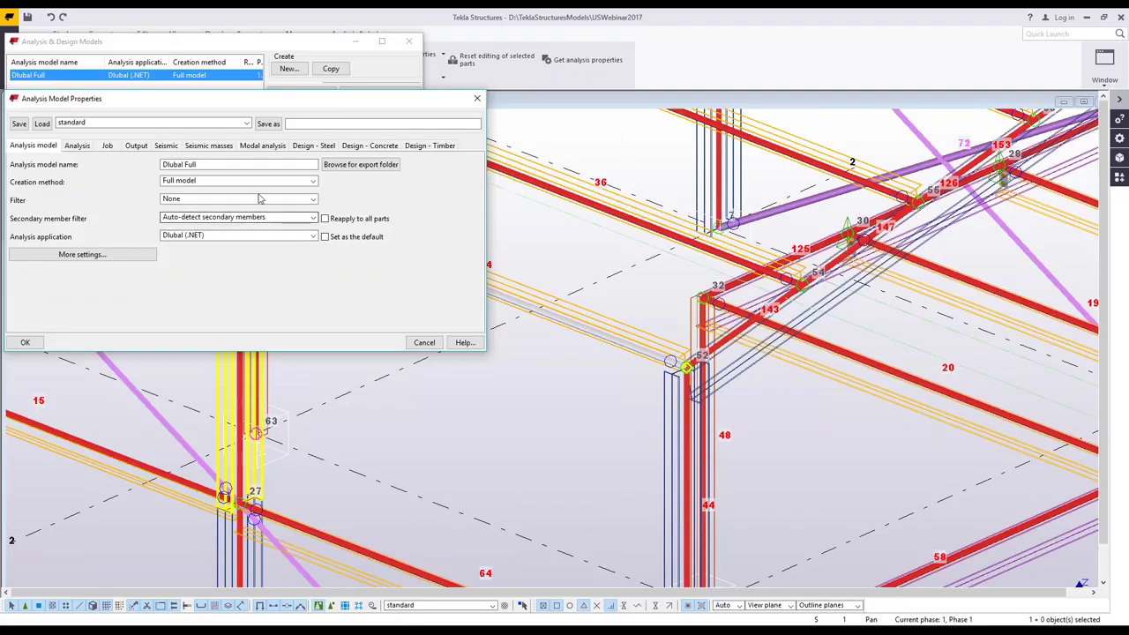
{"action": "left_click", "coordinate": [255, 200]}
{"action": "left_click", "coordinate": [255, 201]}
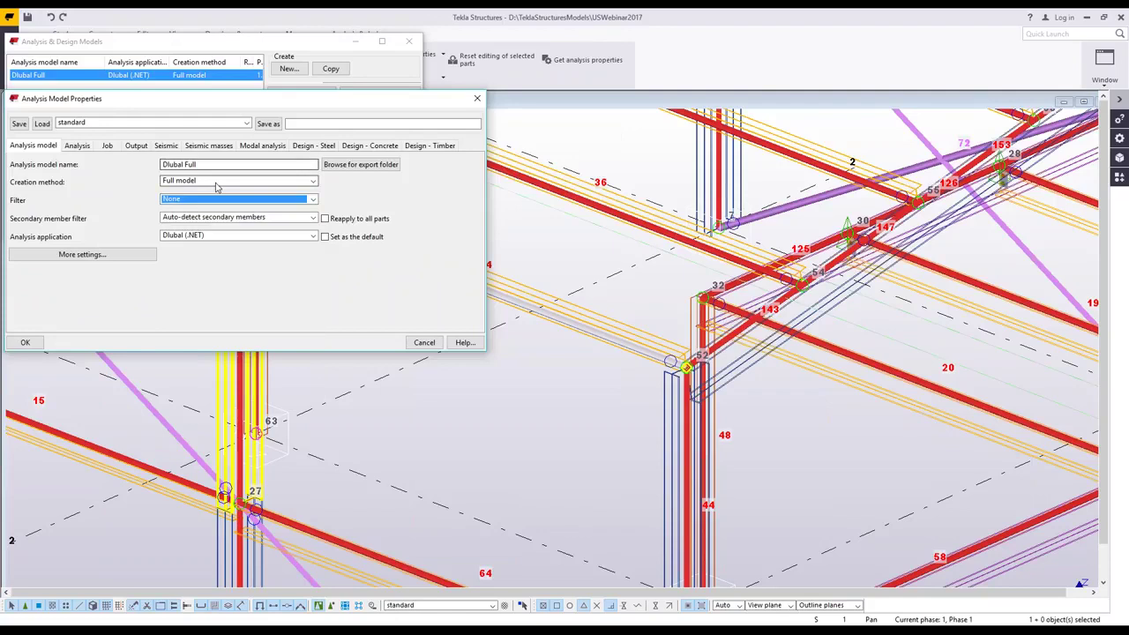
{"action": "left_click", "coordinate": [217, 181]}
{"action": "left_click", "coordinate": [227, 194]}
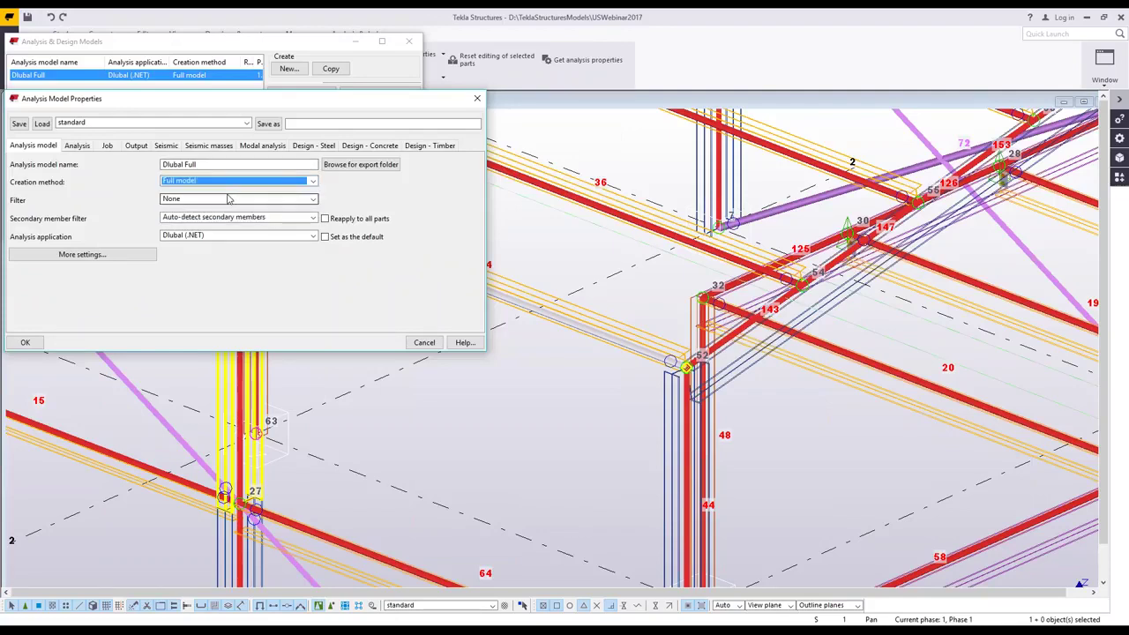
{"action": "left_click", "coordinate": [248, 238]}
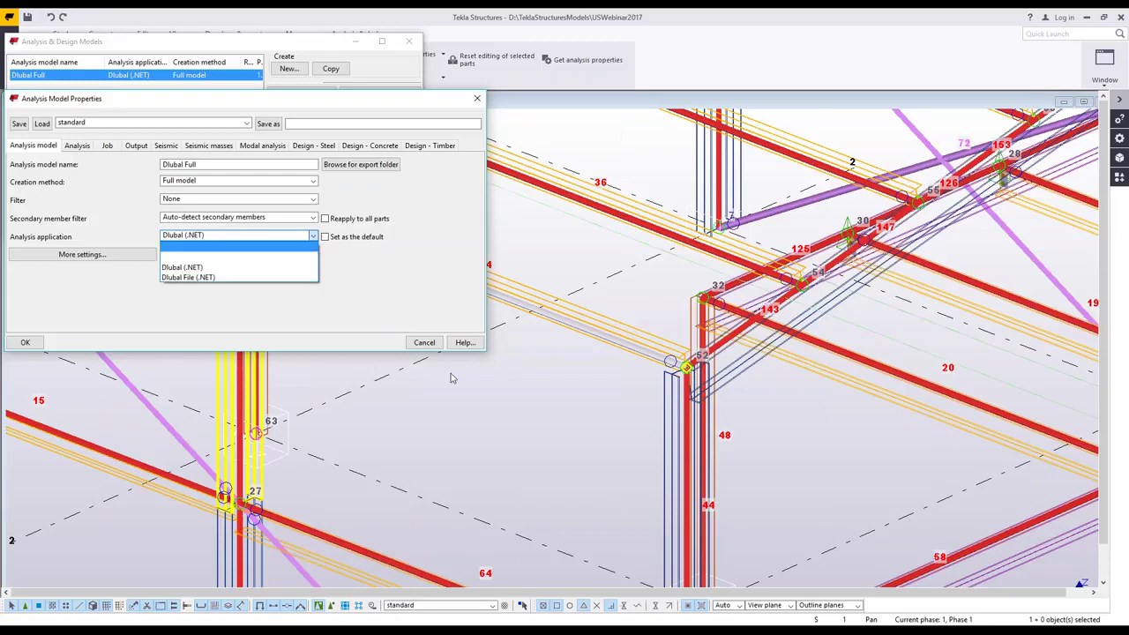
{"action": "left_click", "coordinate": [428, 344]}
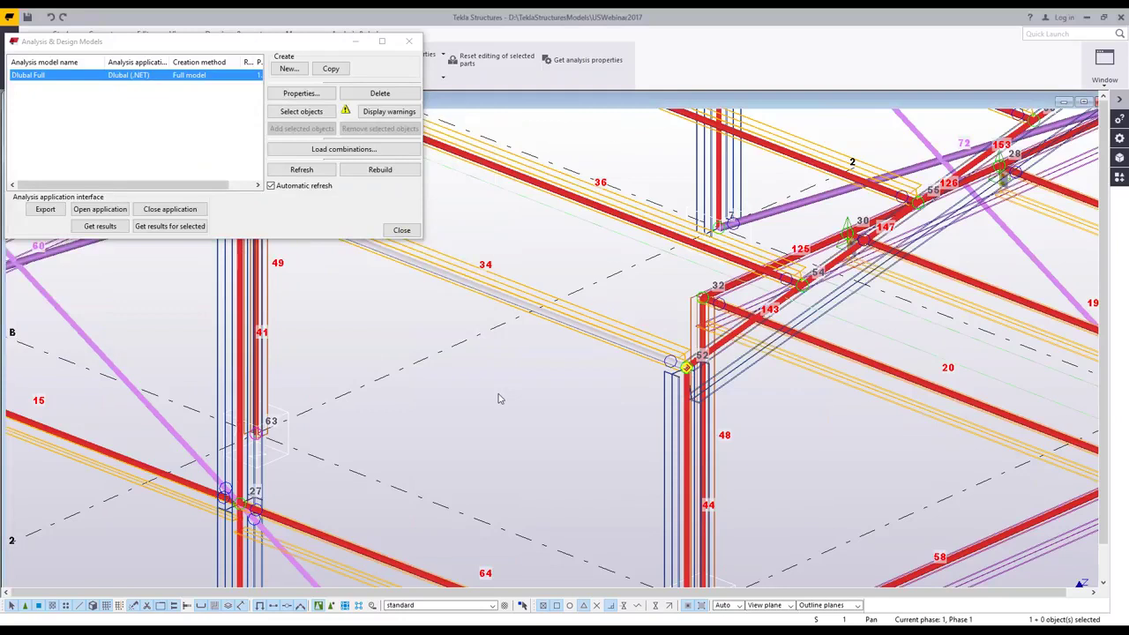
{"action": "scroll", "coordinate": [500, 399], "scroll_direction": "down", "scroll_amount": 5}
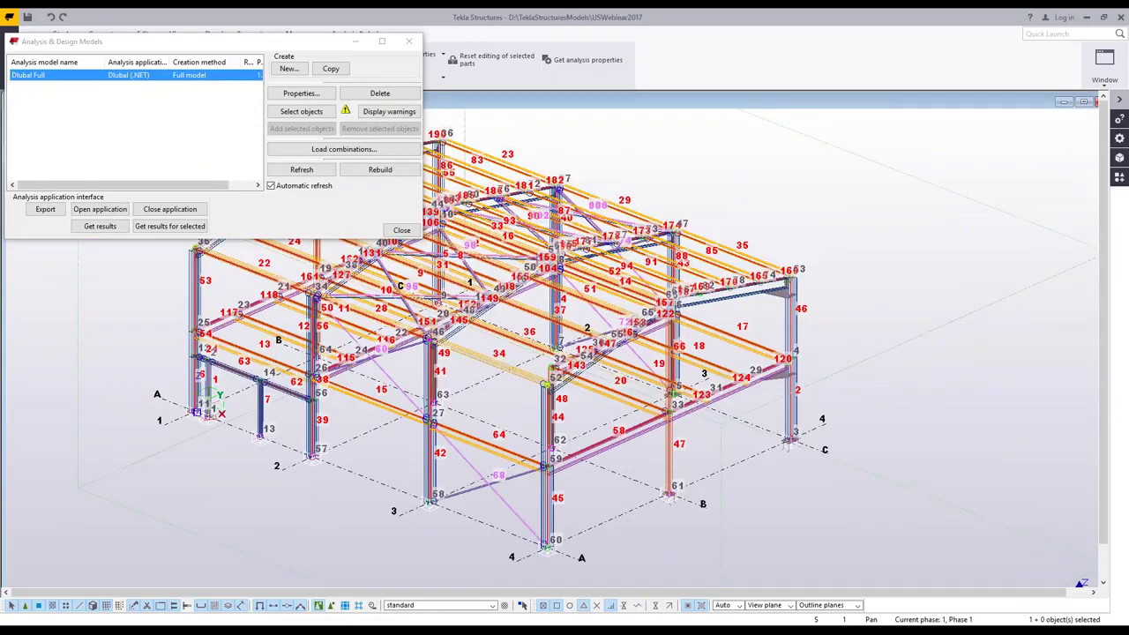
{"action": "scroll", "coordinate": [688, 386], "scroll_direction": "down", "scroll_amount": 1}
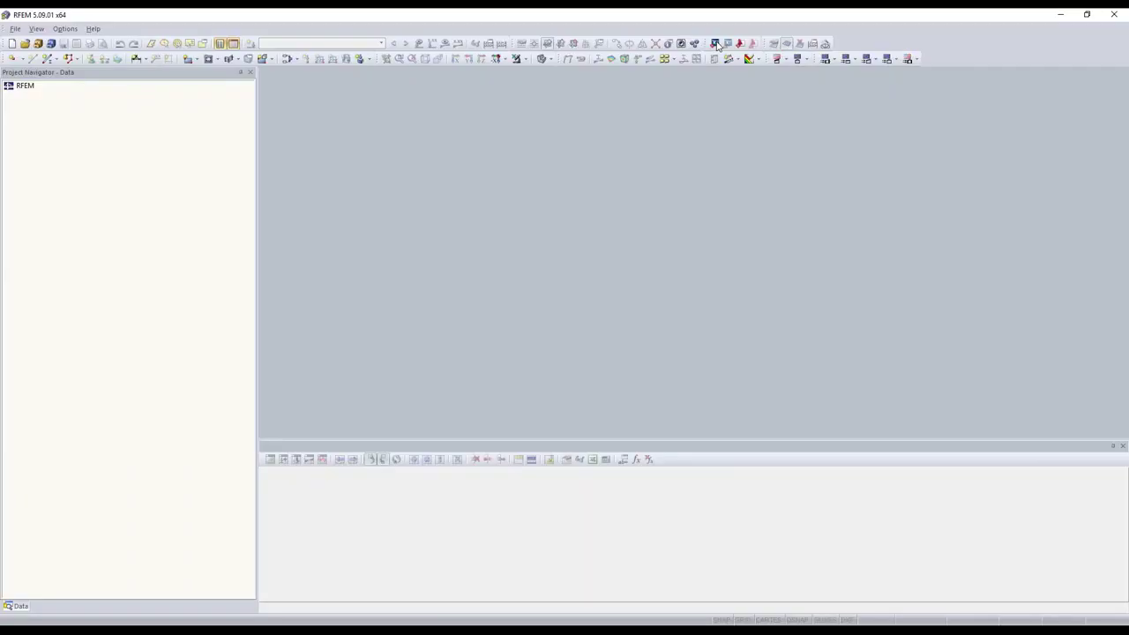
Switch to RFEM and import the Tekla Structures analytical model with rigid links and the Z-axis upward, then maximize the model window.
{"action": "left_click", "coordinate": [716, 43]}
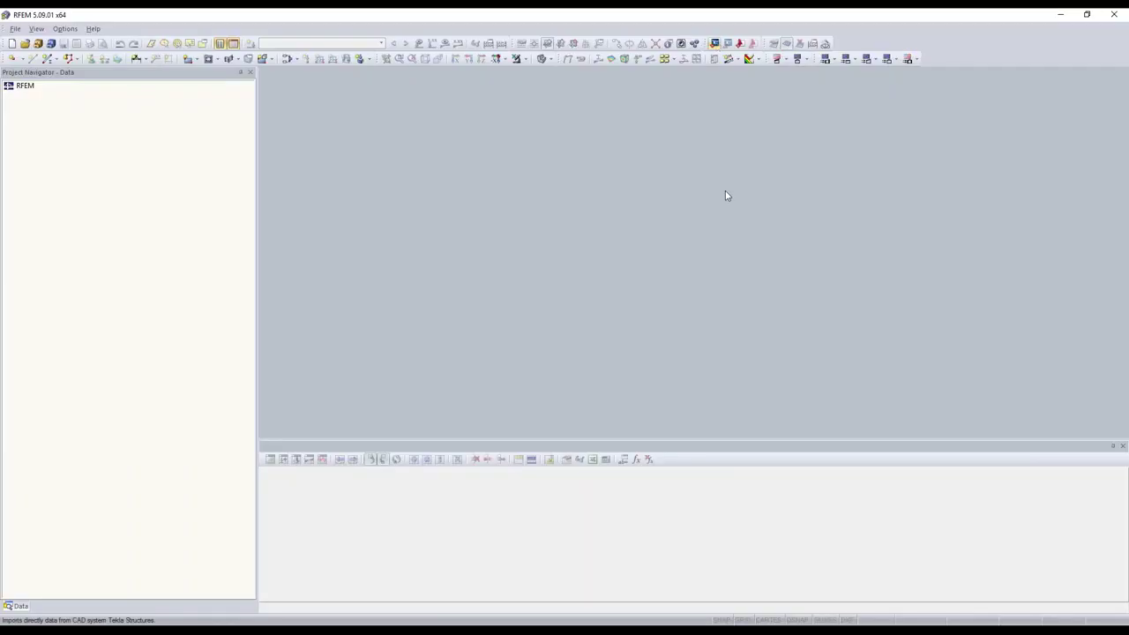
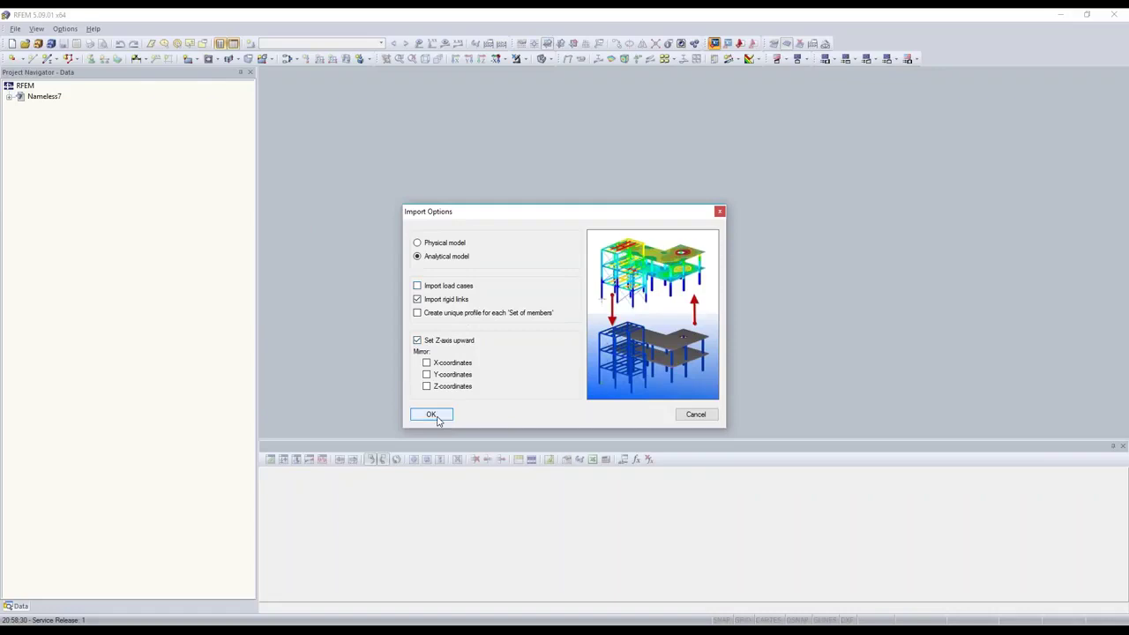
{"action": "left_click", "coordinate": [431, 415]}
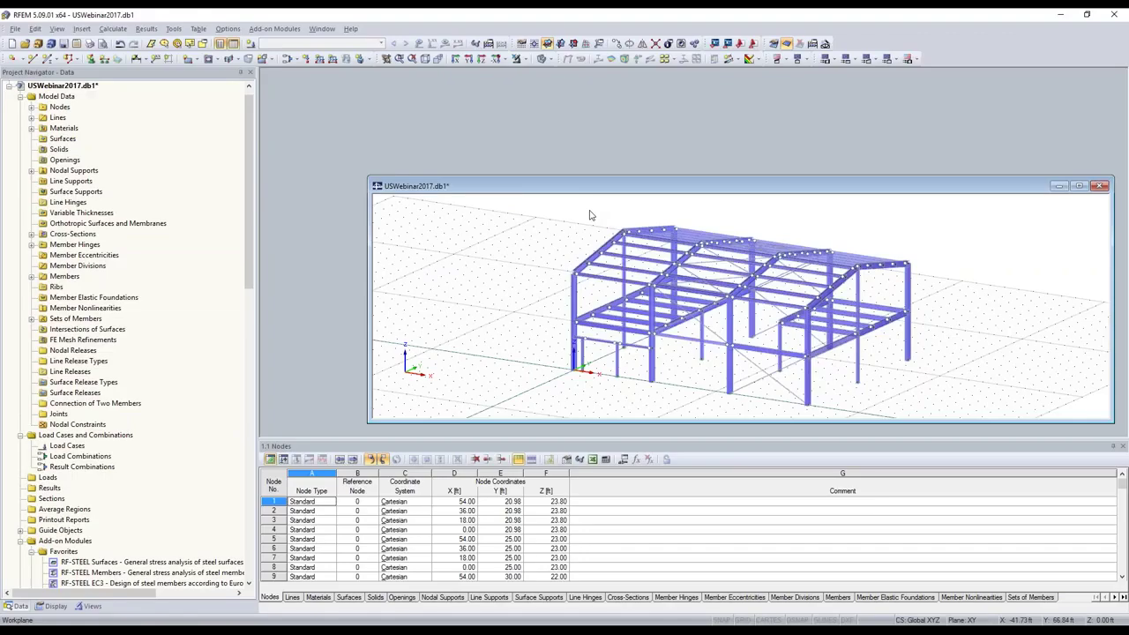
{"action": "double_click", "coordinate": [587, 187]}
{"action": "scroll", "coordinate": [621, 309], "scroll_direction": "up", "scroll_amount": 2}
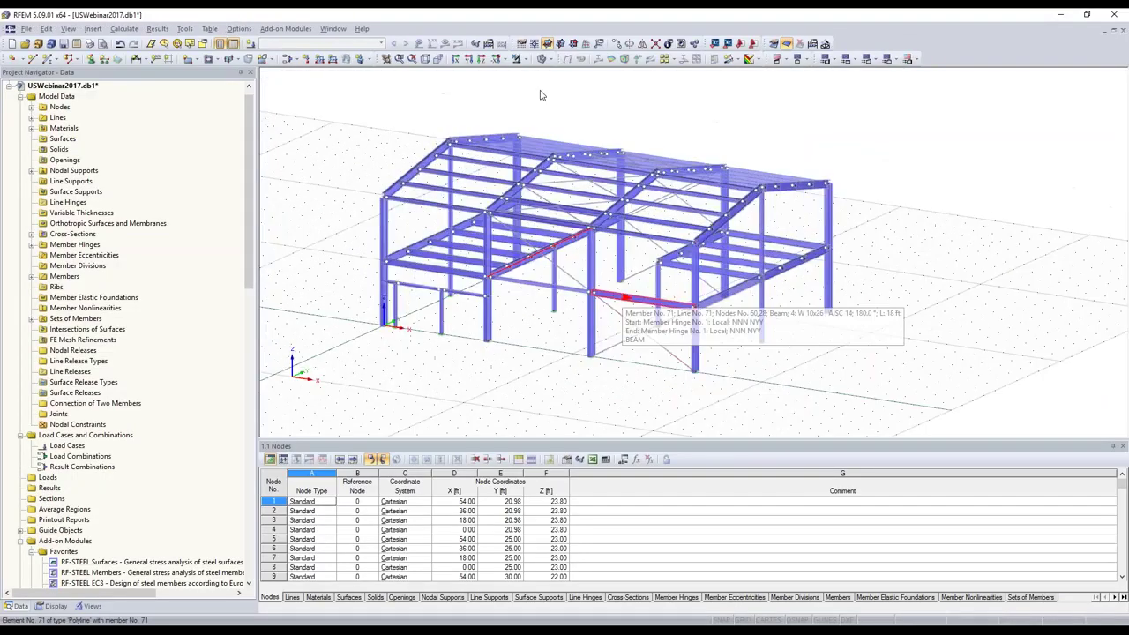
Display the hall in wireframe and add dead load case LC1 with active self-weight at factor -1.000 in Z.
{"action": "left_click", "coordinate": [542, 59]}
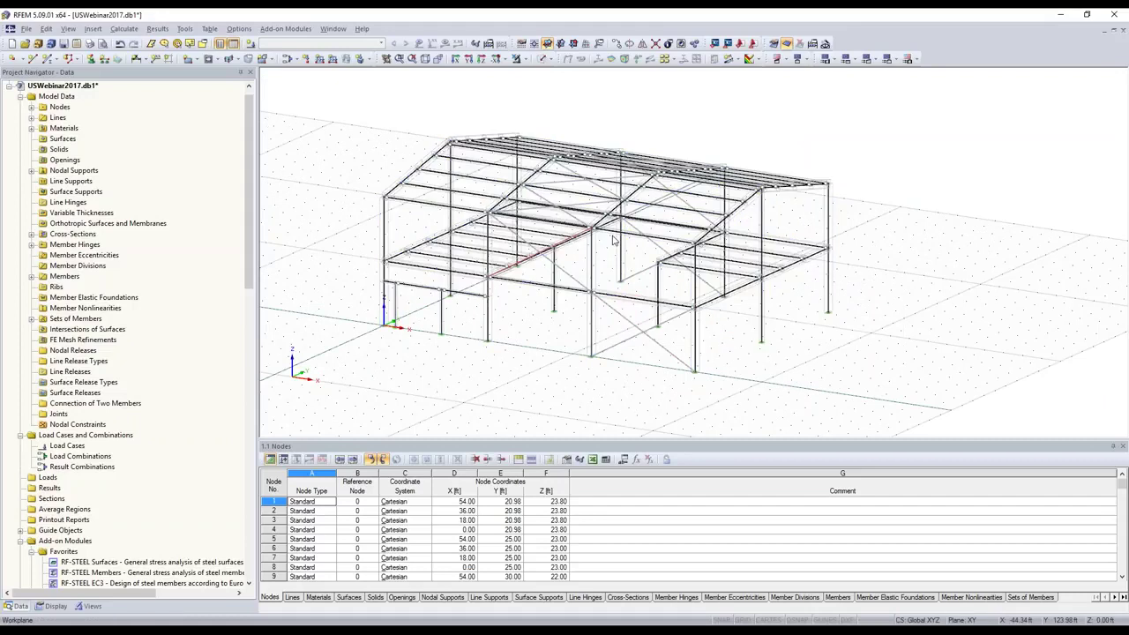
{"action": "scroll", "coordinate": [613, 240], "scroll_direction": "up", "scroll_amount": 2}
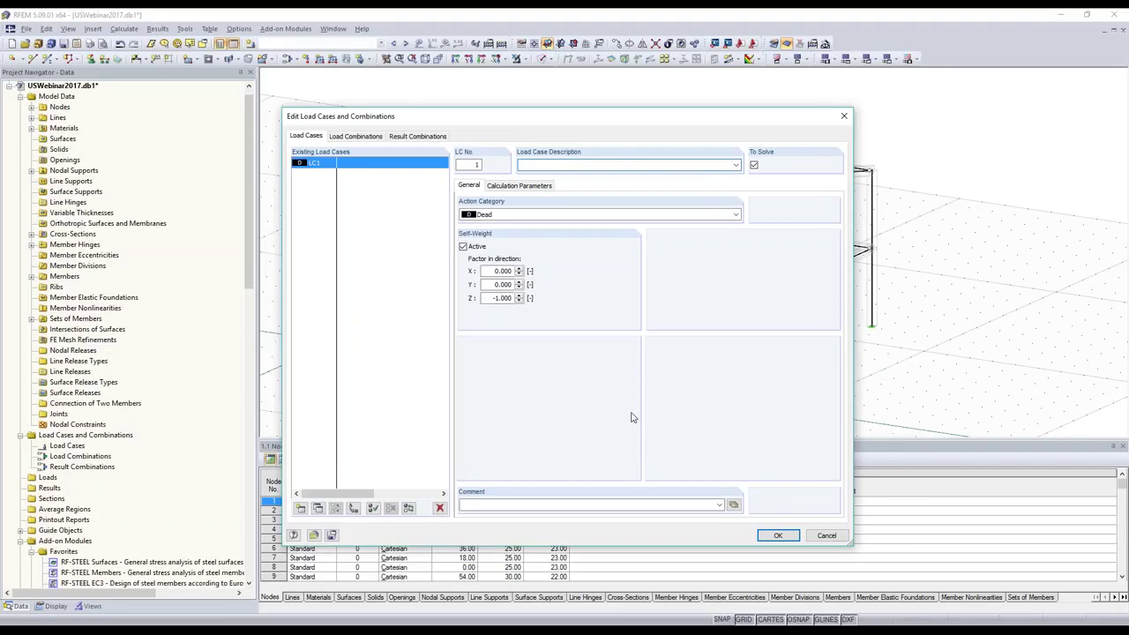
{"action": "key", "text": "Return"}
Examine the column base supports and member connections in wireframe, then restore the solid display.
{"action": "left_click", "coordinate": [457, 360]}
{"action": "scroll", "coordinate": [450, 362], "scroll_direction": "up", "scroll_amount": 4}
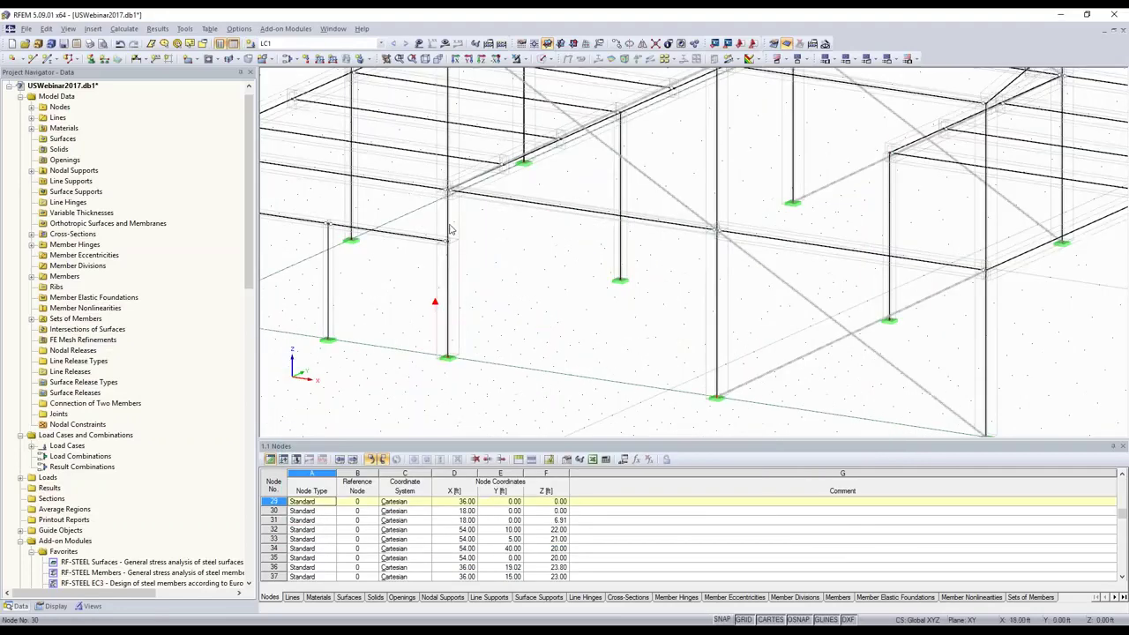
{"action": "scroll", "coordinate": [533, 60], "scroll_direction": "down", "scroll_amount": 1}
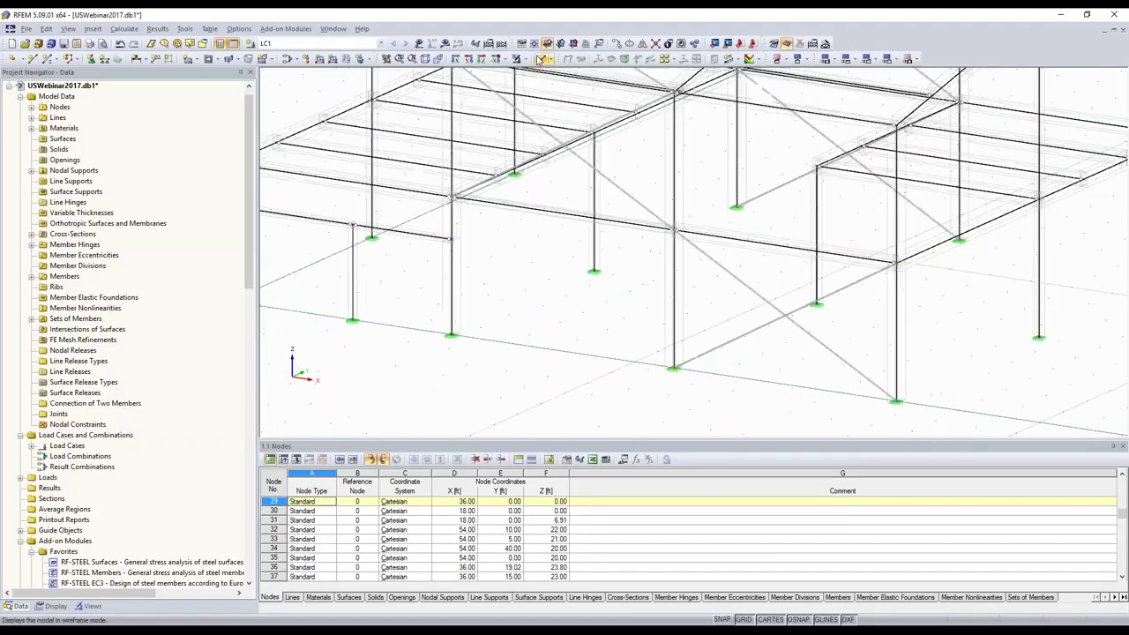
{"action": "left_click", "coordinate": [539, 60]}
Open the detailed import settings and review the cross-section conversion table for W sections, leaving it unchanged.
{"action": "left_click", "coordinate": [27, 29]}
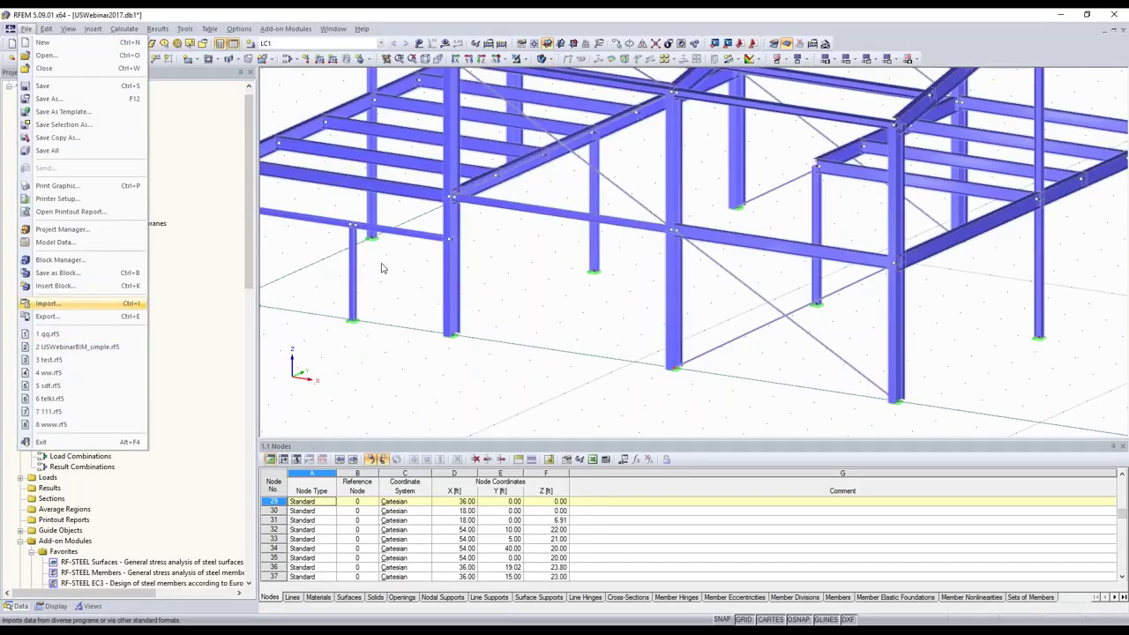
{"action": "key", "text": "Return"}
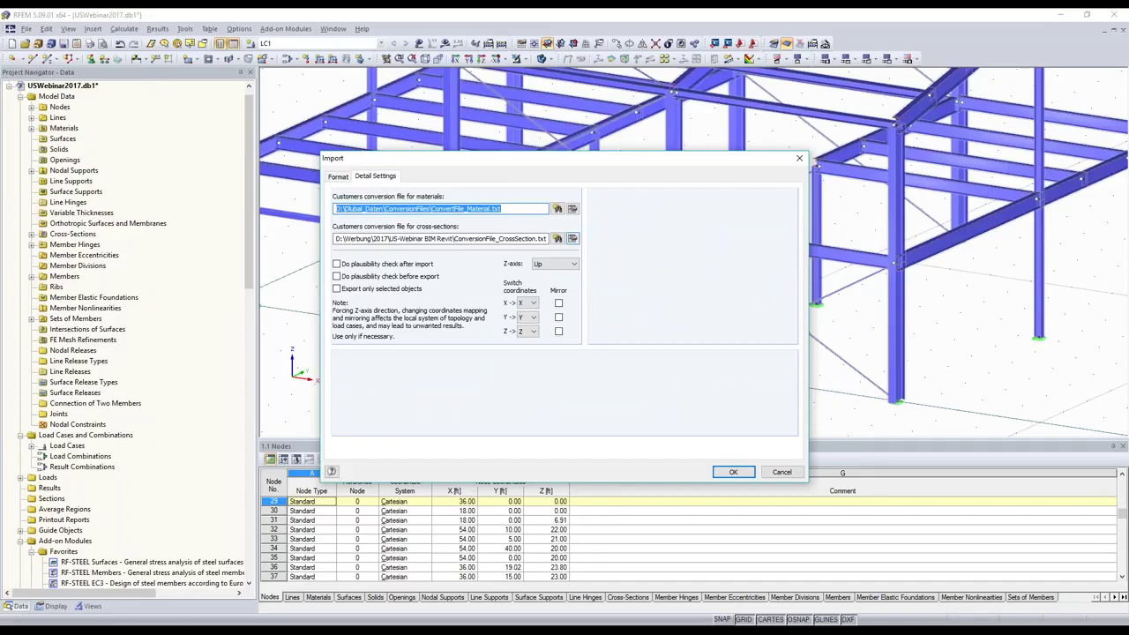
{"action": "left_click", "coordinate": [558, 238]}
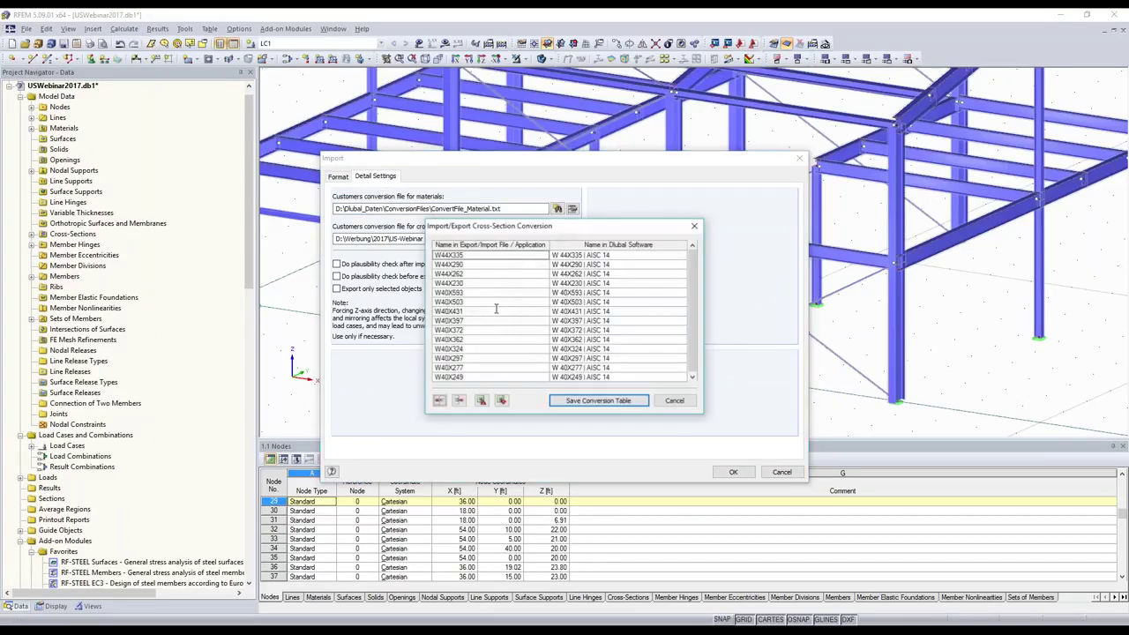
{"action": "left_click", "coordinate": [494, 255]}
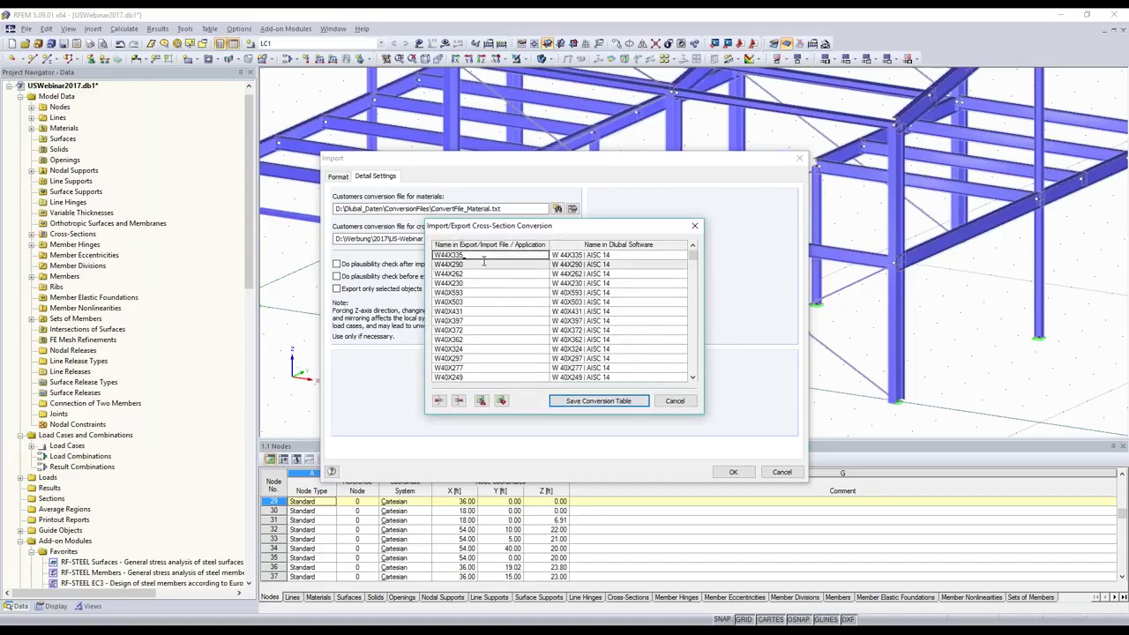
{"action": "scroll", "coordinate": [604, 284], "scroll_direction": "down", "scroll_amount": 9}
{"action": "scroll", "coordinate": [604, 284], "scroll_direction": "down", "scroll_amount": 15}
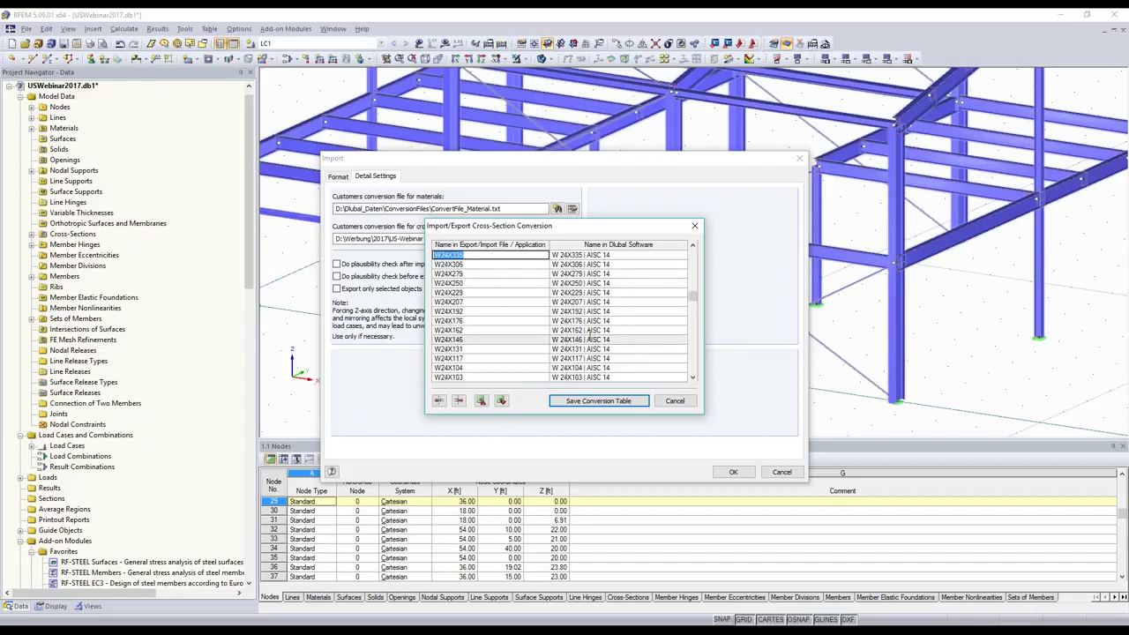
{"action": "scroll", "coordinate": [588, 333], "scroll_direction": "down", "scroll_amount": 9}
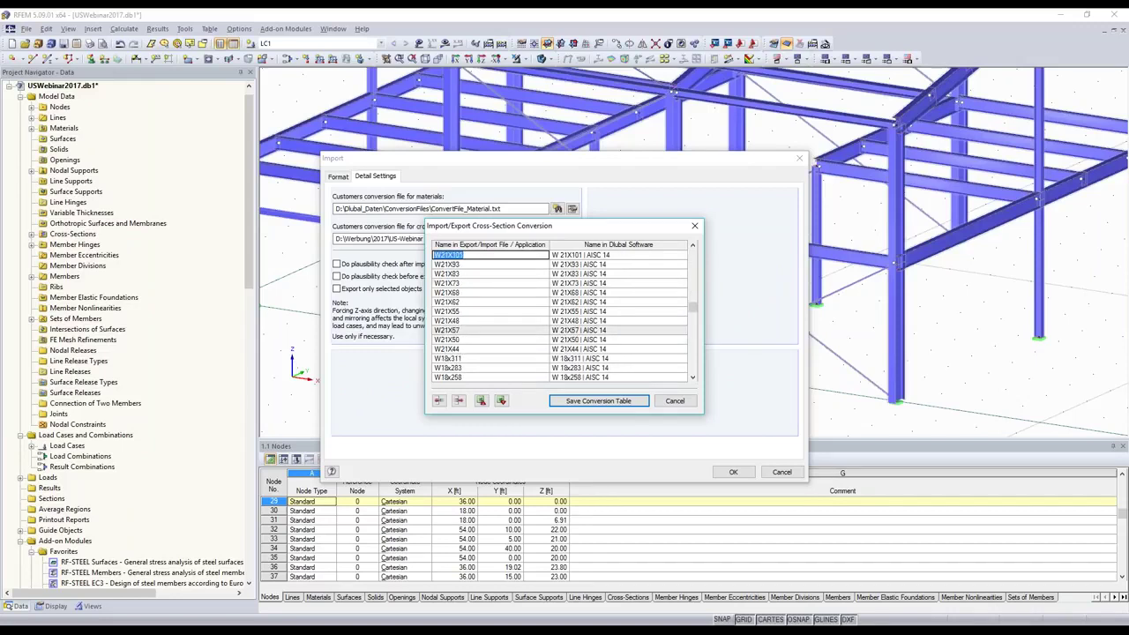
{"action": "left_click", "coordinate": [673, 401]}
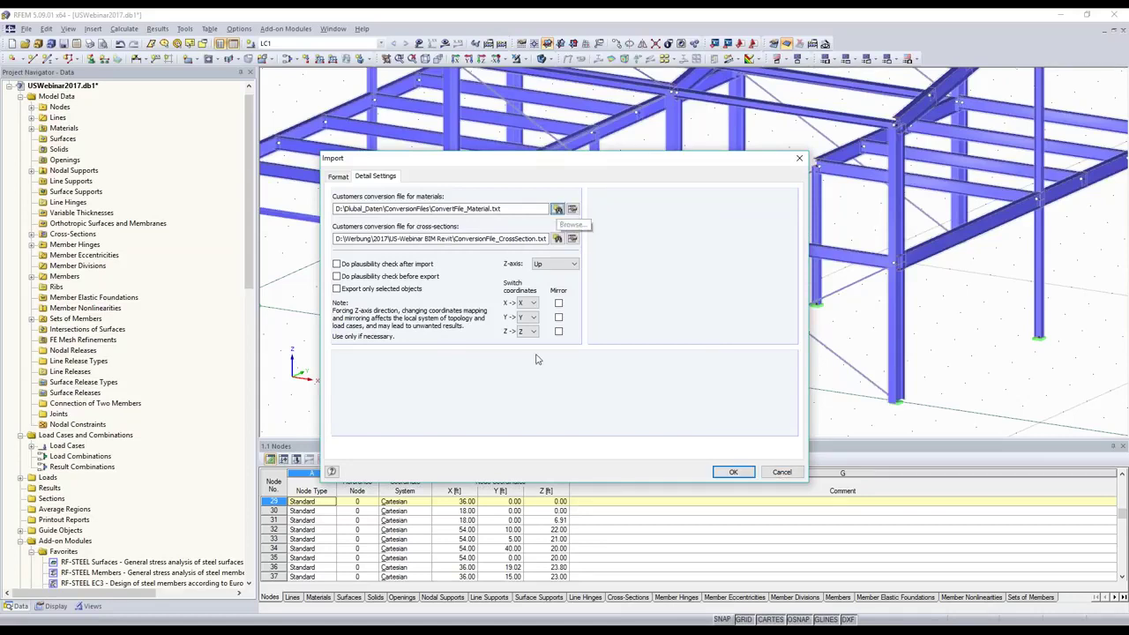
Review the material conversion table that maps A992 to Steel A992, save the table and cancel the import settings.
{"action": "left_click", "coordinate": [839, 527]}
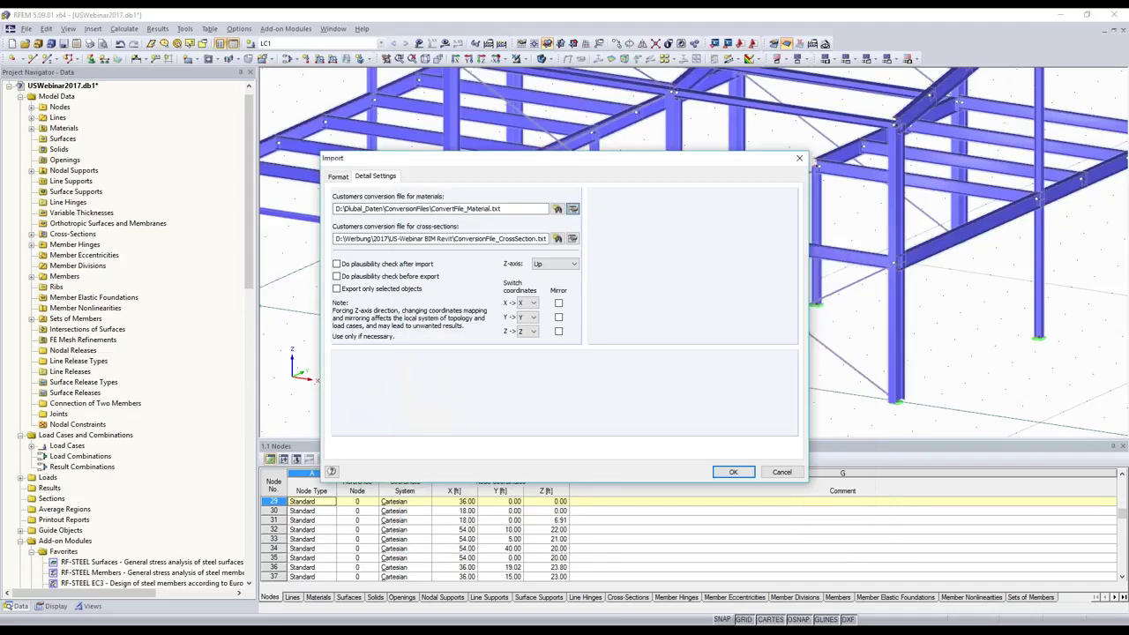
{"action": "left_click", "coordinate": [572, 208]}
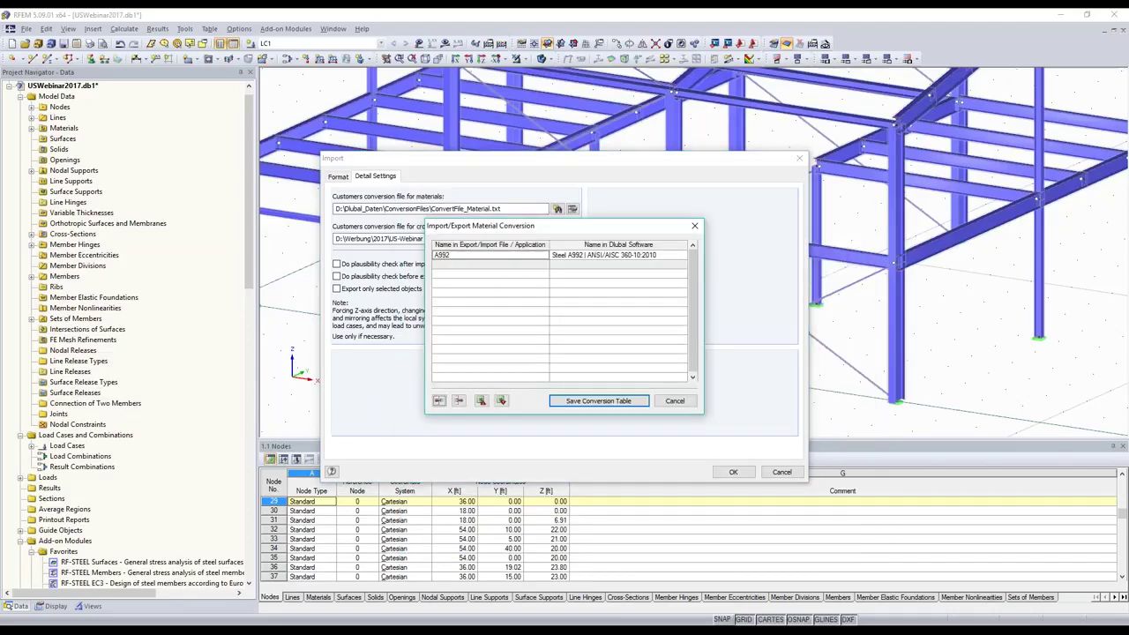
{"action": "left_click", "coordinate": [586, 400]}
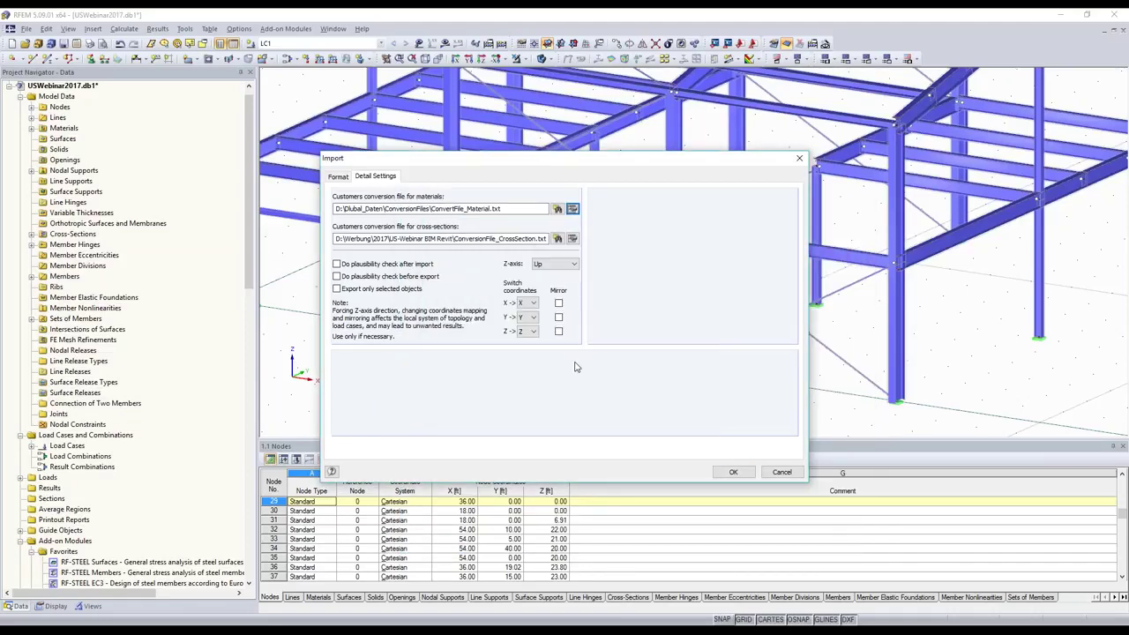
{"action": "key", "text": "Escape"}
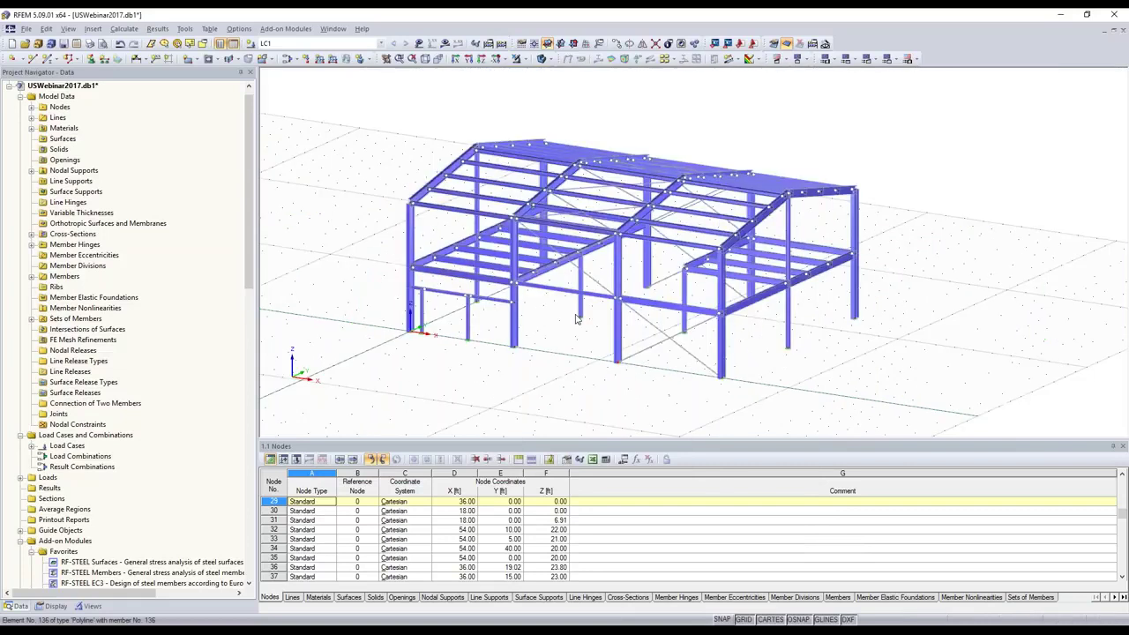
Calculate LC1 and view the global deformations and the member moments M-y, then hide the member results.
{"action": "left_click", "coordinate": [445, 43]}
{"action": "left_click", "coordinate": [544, 340]}
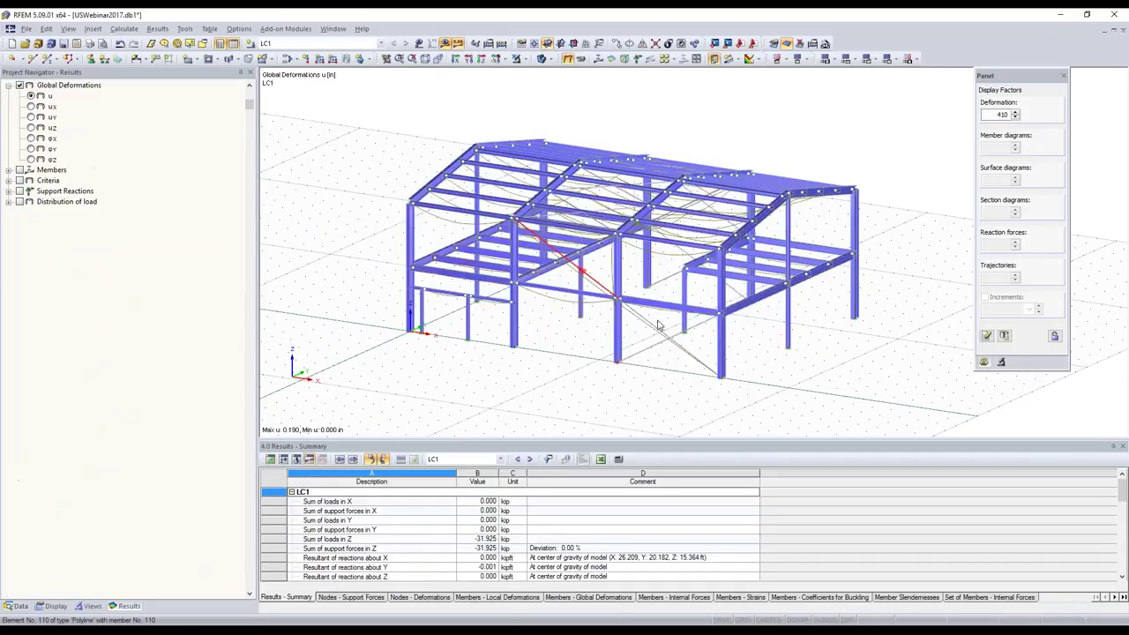
{"action": "scroll", "coordinate": [657, 325], "scroll_direction": "up", "scroll_amount": 1}
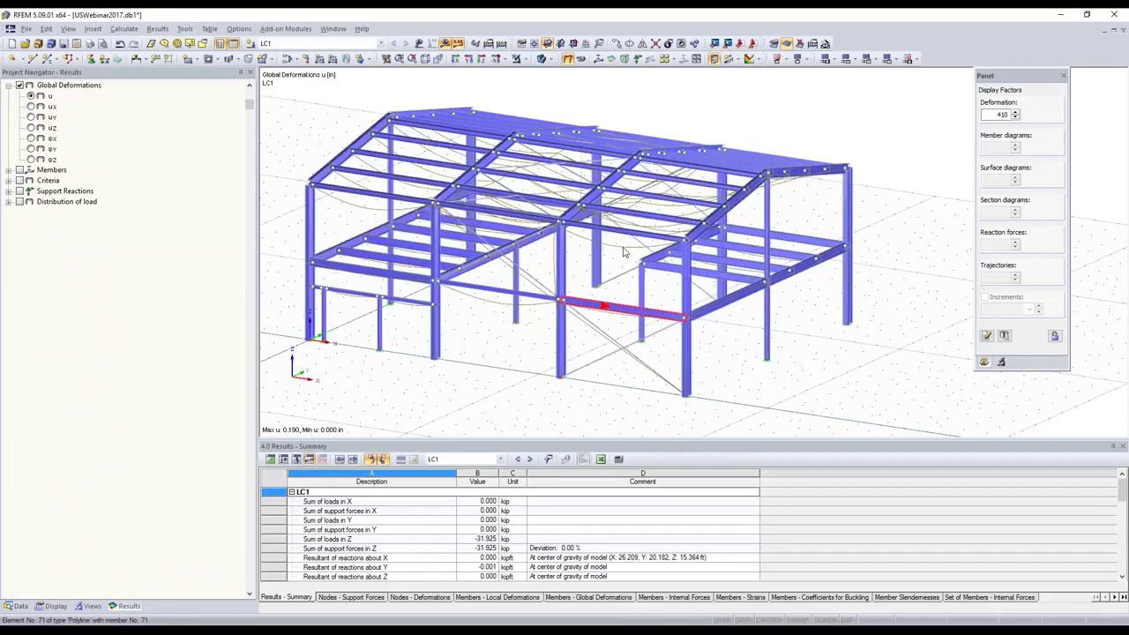
{"action": "left_click", "coordinate": [598, 59]}
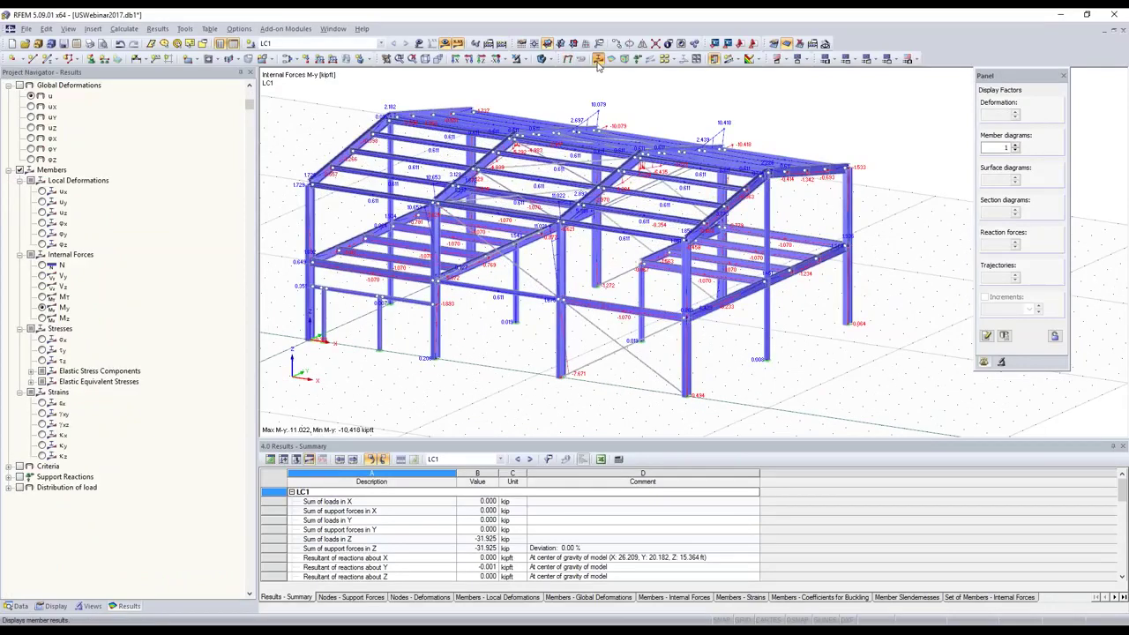
{"action": "left_click", "coordinate": [597, 61]}
{"action": "scroll", "coordinate": [629, 324], "scroll_direction": "down", "scroll_amount": 1}
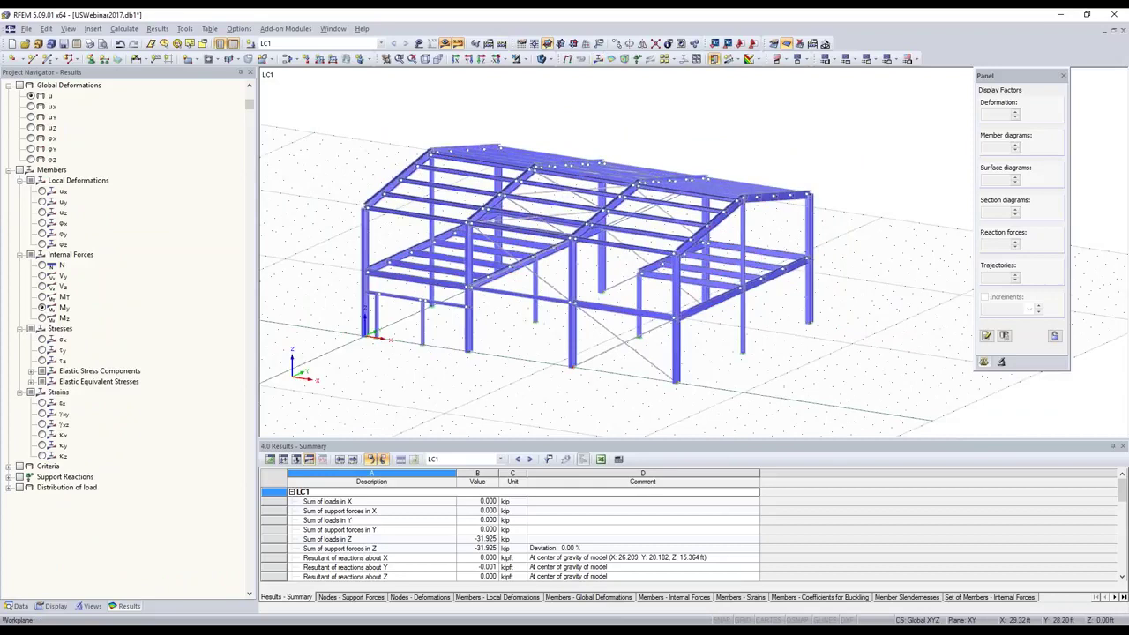
Copy the end bay with its bracing one bay further along the X-axis, accept deleting the results, and deselect it.
{"action": "middle_click_drag", "start_coordinate": [628, 325], "coordinate": [681, 302], "text": "ctrl"}
{"action": "left_click_drag", "start_coordinate": [827, 141], "coordinate": [681, 401]}
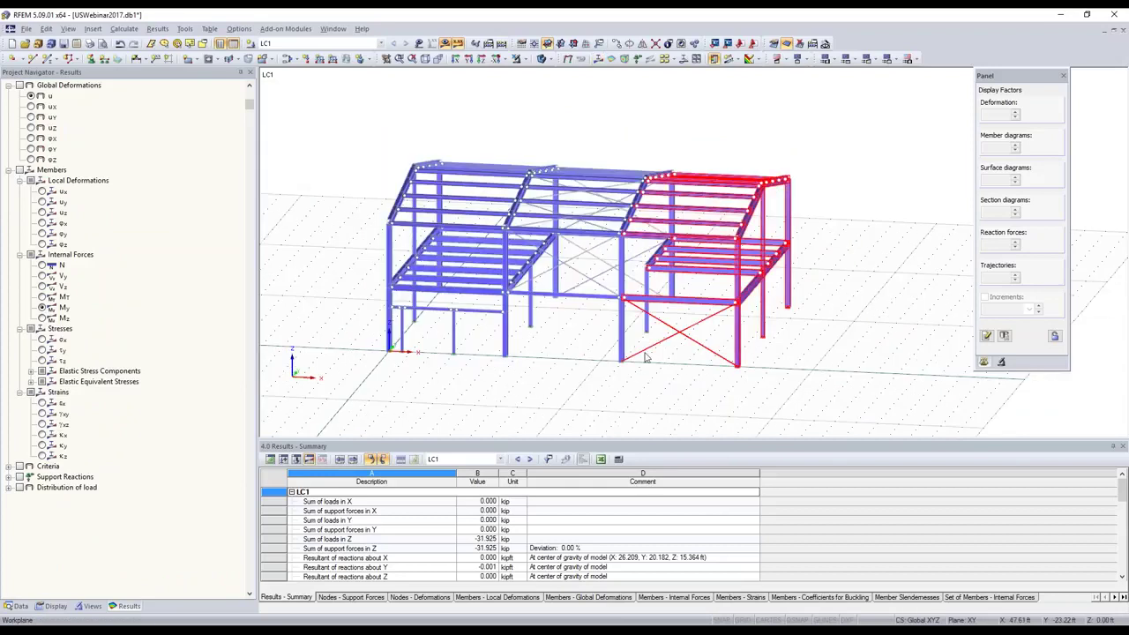
{"action": "left_click_drag", "start_coordinate": [682, 366], "coordinate": [754, 383]}
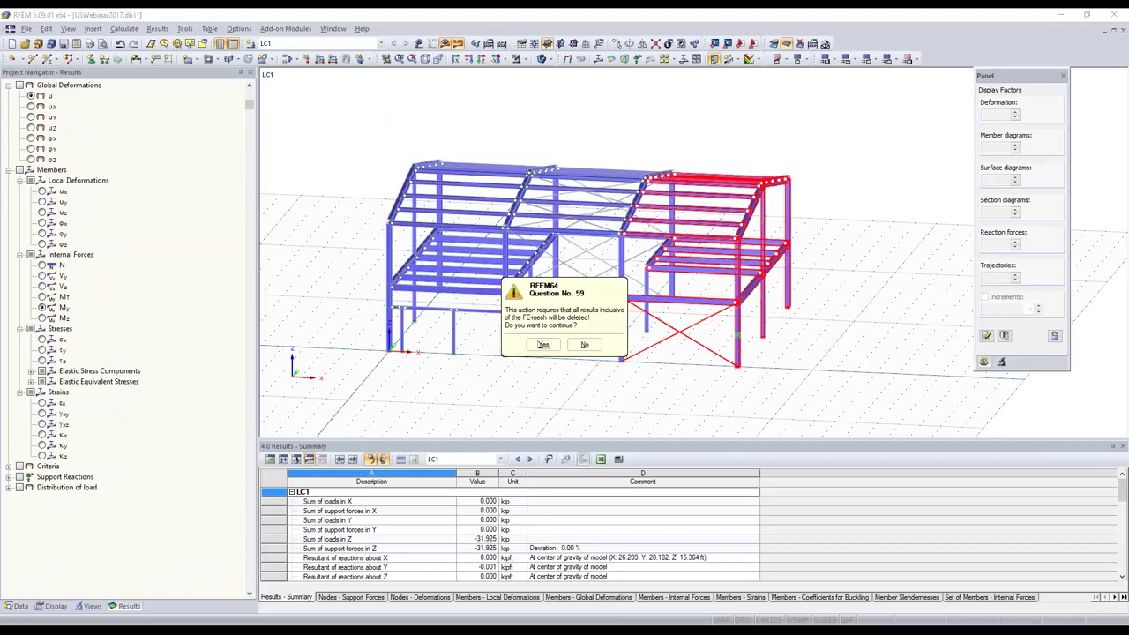
{"action": "key", "text": "Return"}
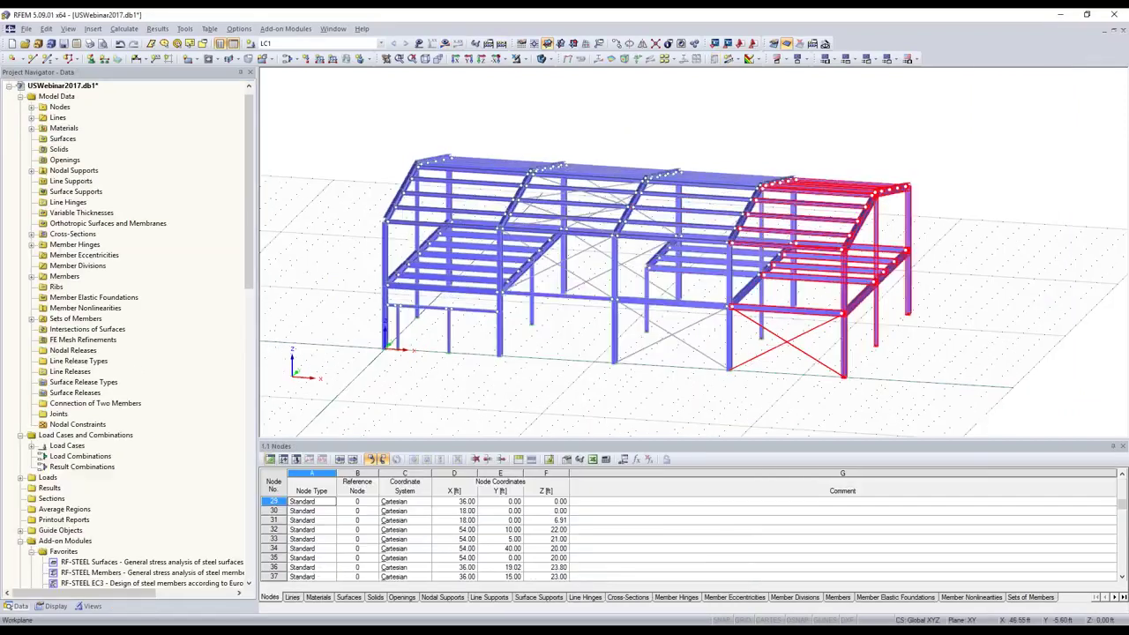
{"action": "middle_click_drag", "start_coordinate": [599, 292], "coordinate": [557, 290], "text": "ctrl"}
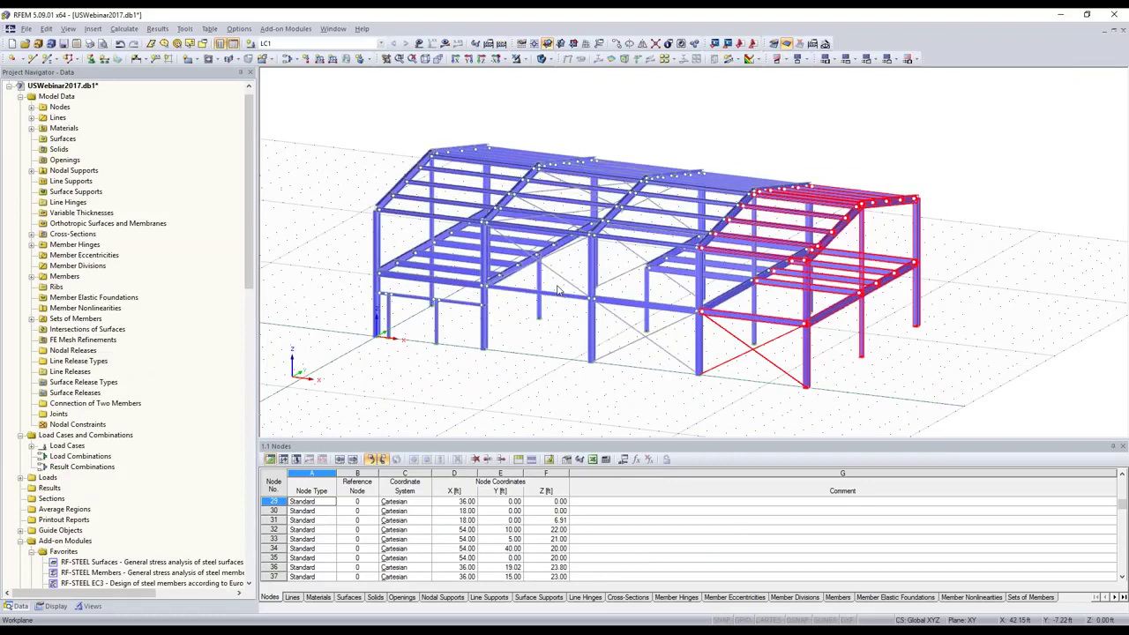
{"action": "left_click", "coordinate": [519, 319]}
Assign a new W 33x118 AISC 14 cross-section in Steel A992 to the horizontal front beam in the third bay.
{"action": "scroll", "coordinate": [519, 319], "scroll_direction": "up", "scroll_amount": 2}
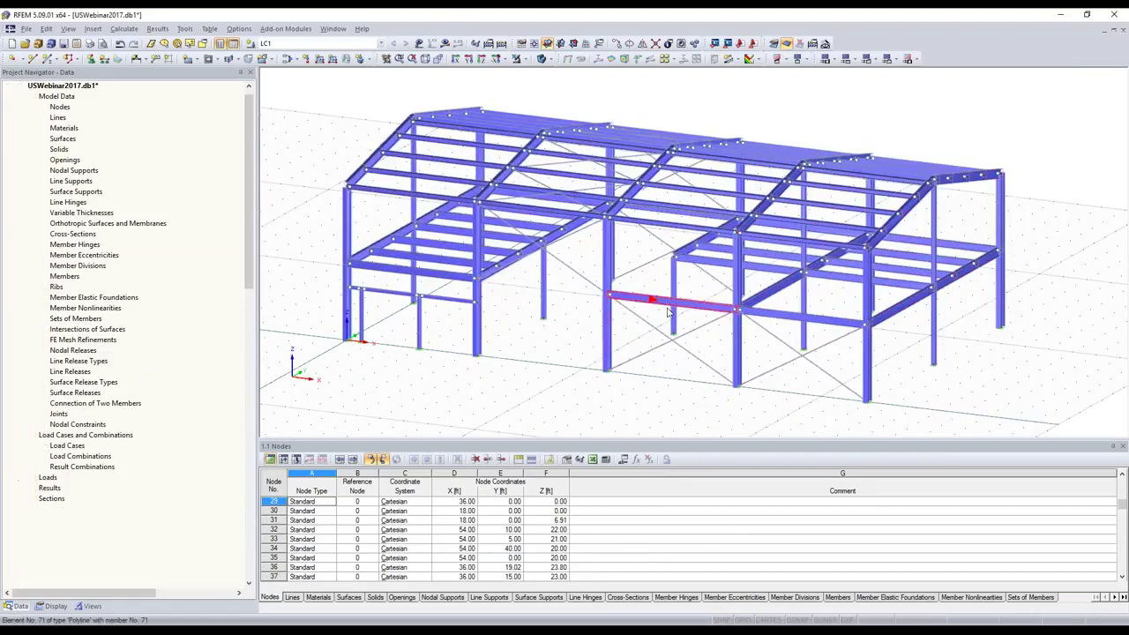
{"action": "double_click", "coordinate": [668, 310]}
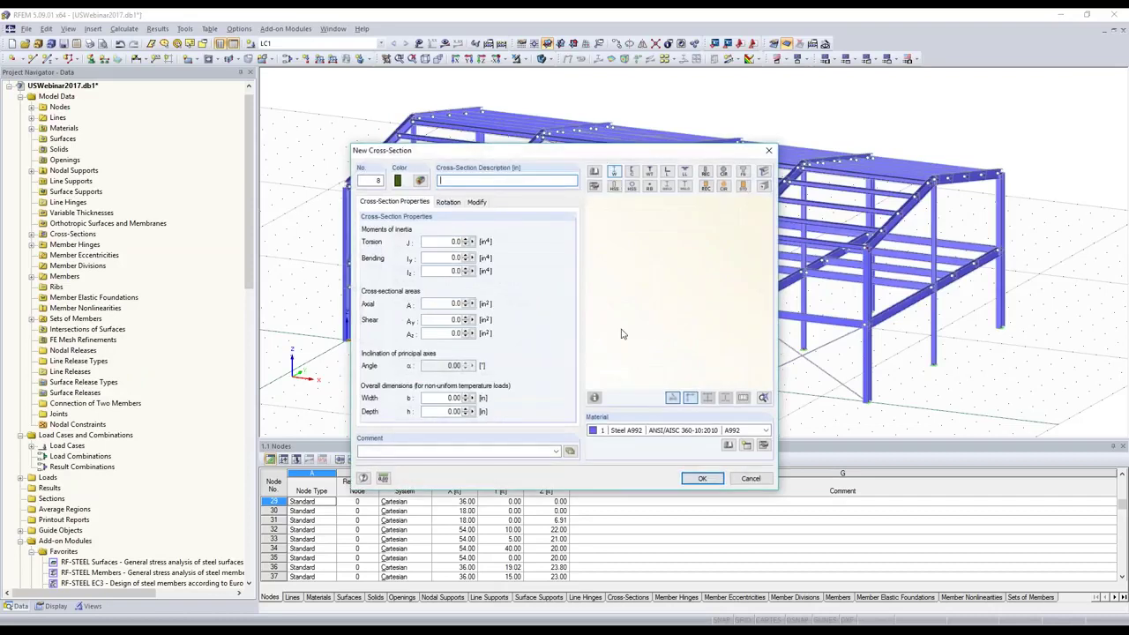
{"action": "scroll", "coordinate": [595, 372], "scroll_direction": "down", "scroll_amount": 6}
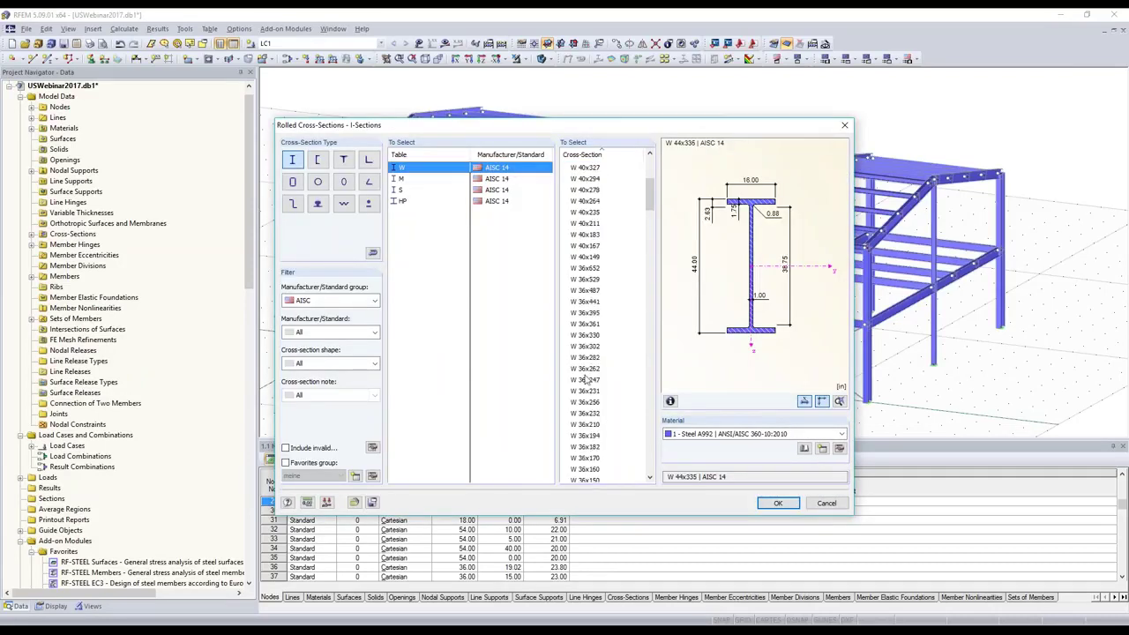
{"action": "scroll", "coordinate": [605, 409], "scroll_direction": "down", "scroll_amount": 2}
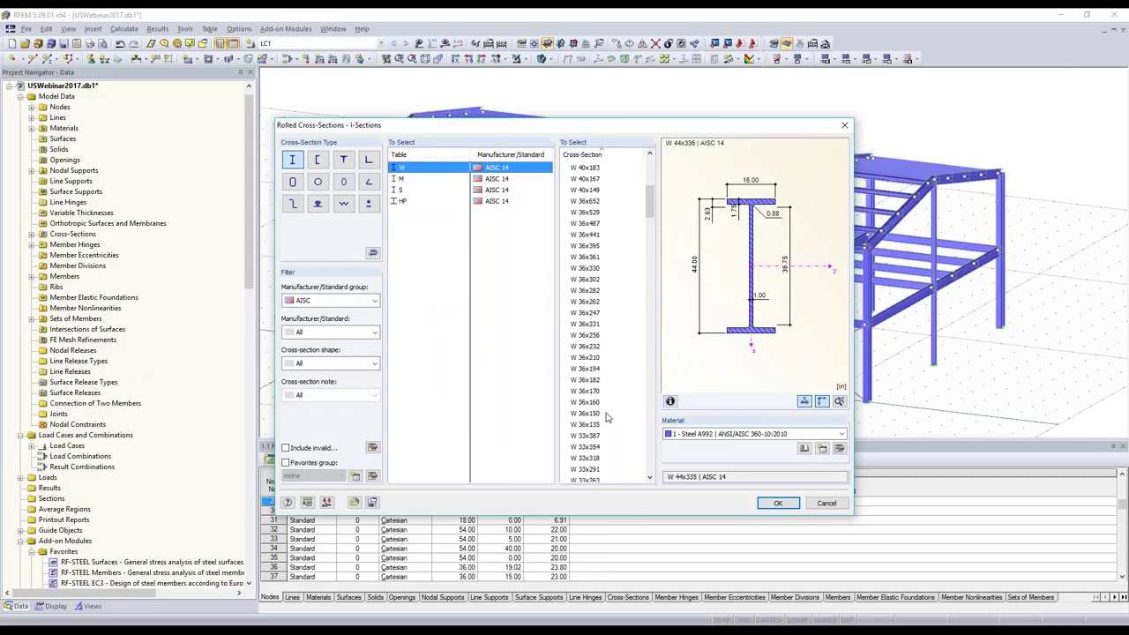
{"action": "scroll", "coordinate": [607, 418], "scroll_direction": "down", "scroll_amount": 3}
{"action": "scroll", "coordinate": [605, 430], "scroll_direction": "down", "scroll_amount": 4}
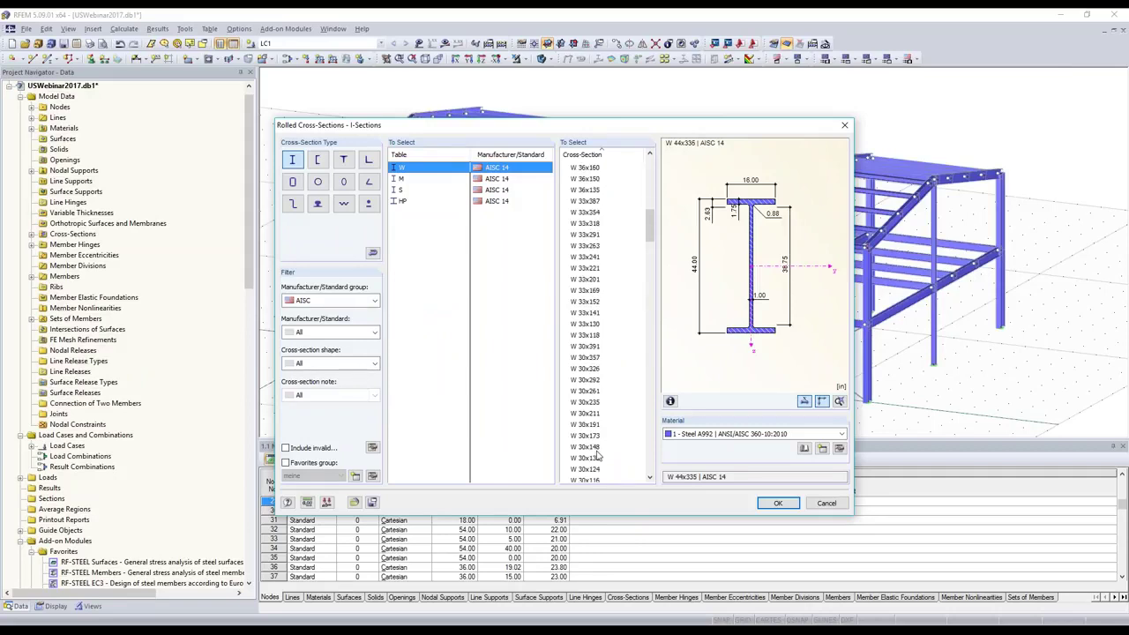
{"action": "scroll", "coordinate": [597, 424], "scroll_direction": "up", "scroll_amount": 1}
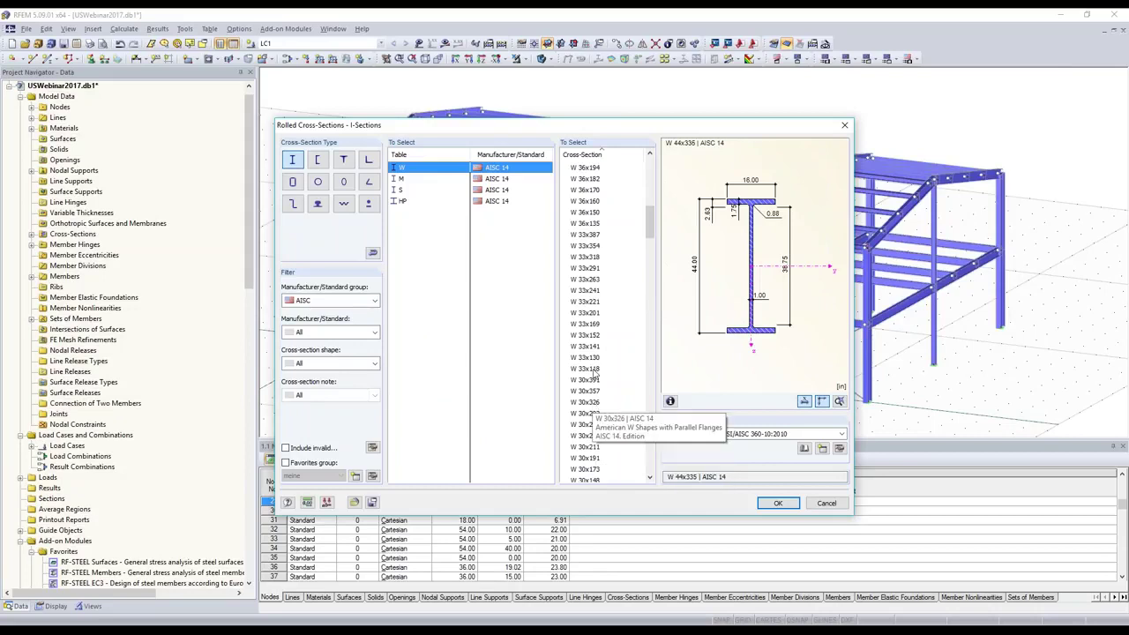
{"action": "left_click", "coordinate": [594, 370]}
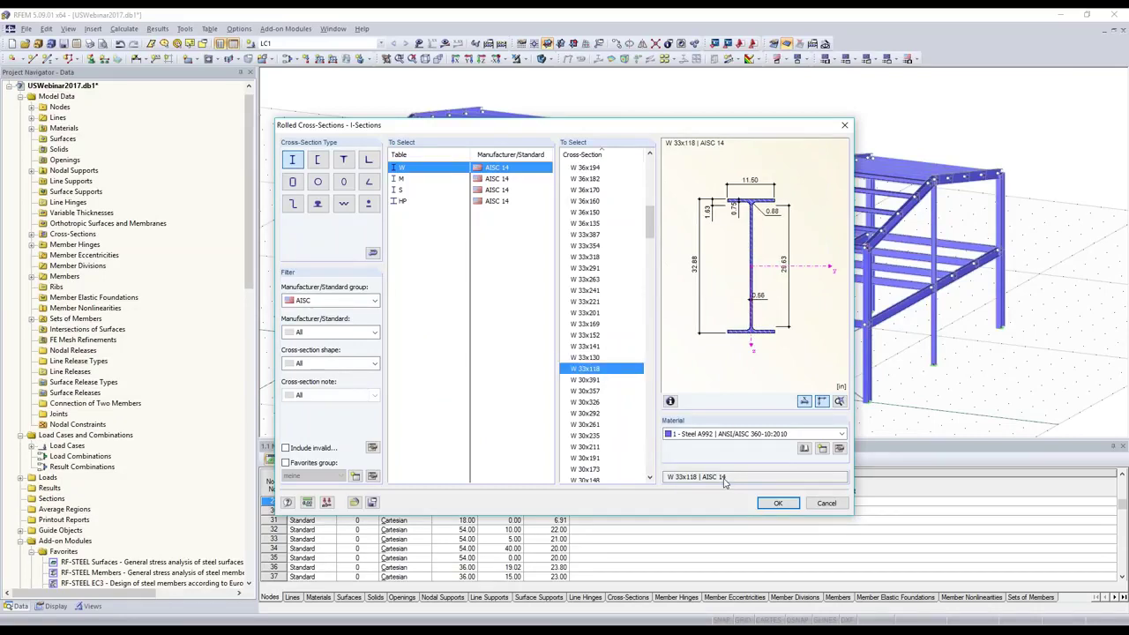
{"action": "key", "text": "Return"}
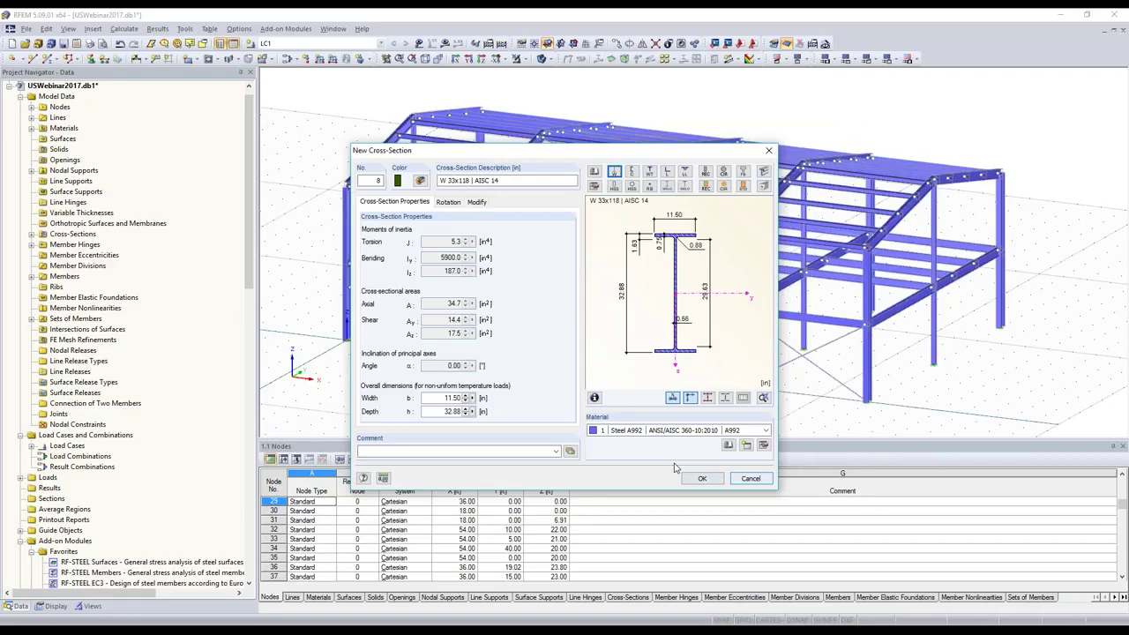
{"action": "left_click", "coordinate": [702, 478]}
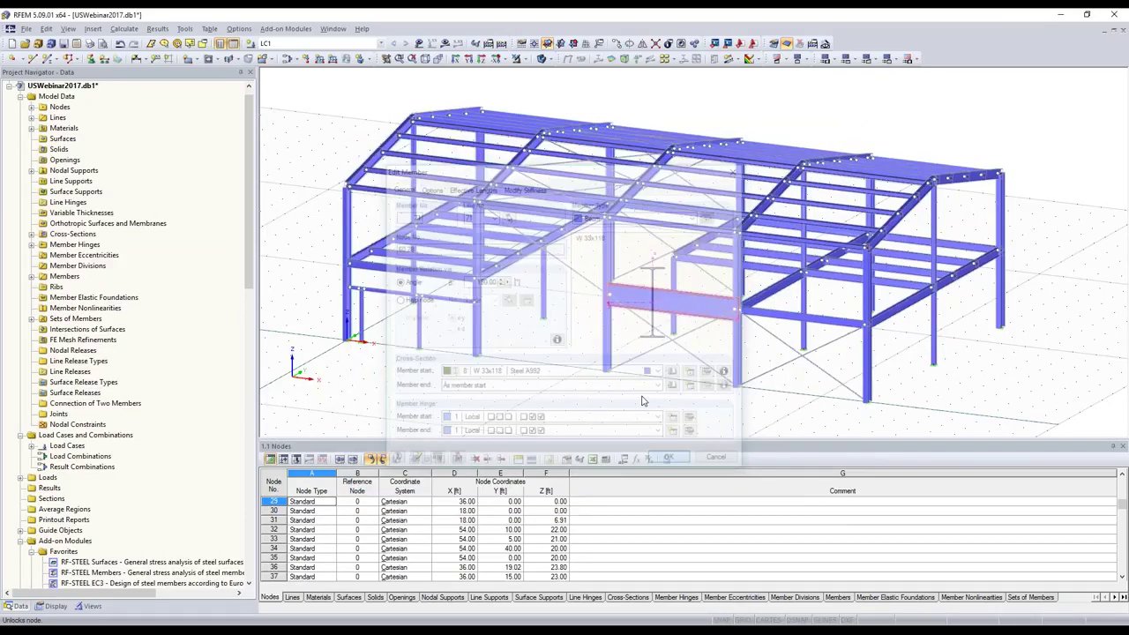
Export the modified hall to Tekla Structures by updating the existing model, including adding new objects and removing non-existing ones.
{"action": "scroll", "coordinate": [725, 63], "scroll_direction": "down", "scroll_amount": 2}
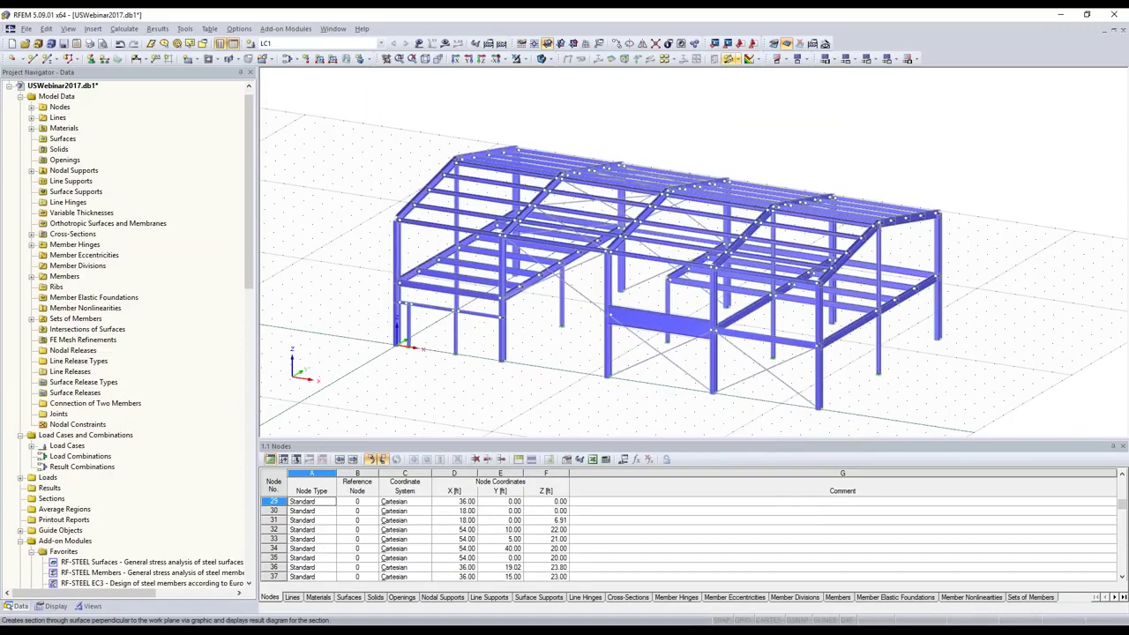
{"action": "left_click", "coordinate": [727, 44]}
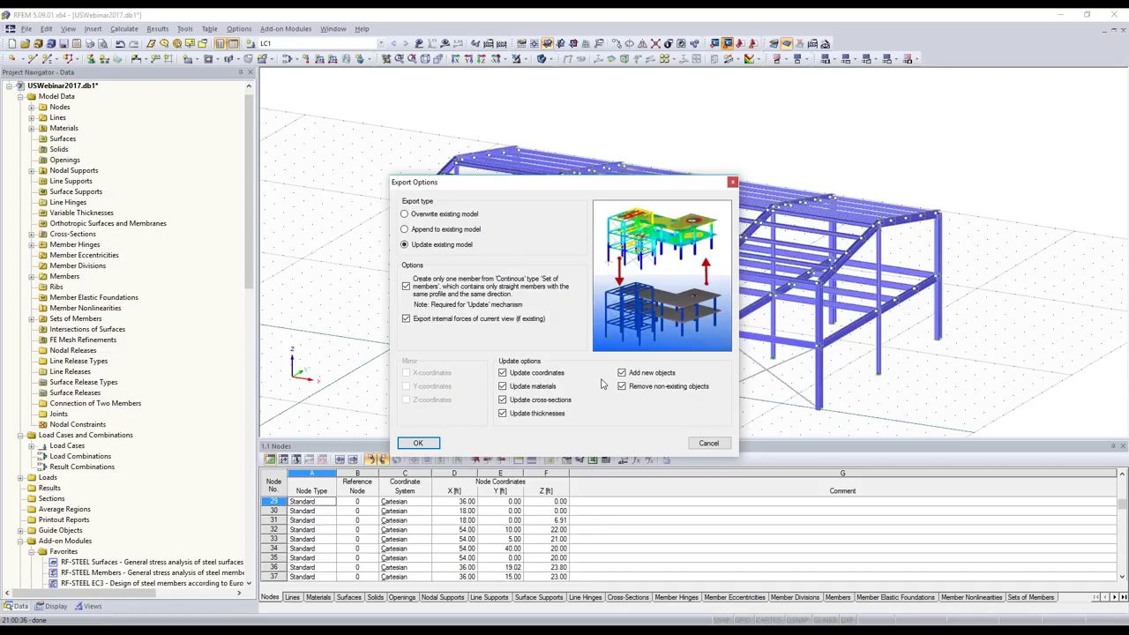
{"action": "key", "text": "Return"}
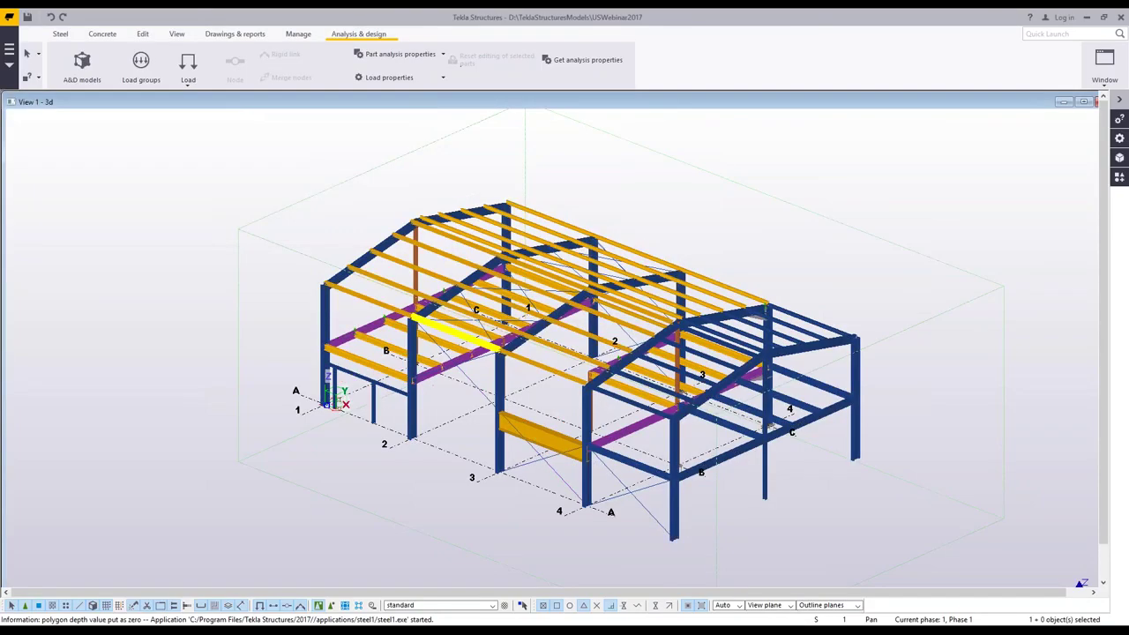
Examine the updated Tekla model around the added end bay, checking the haunched beam connections and the column base plates with anchors.
{"action": "middle_click_drag", "start_coordinate": [455, 333], "coordinate": [457, 291]}
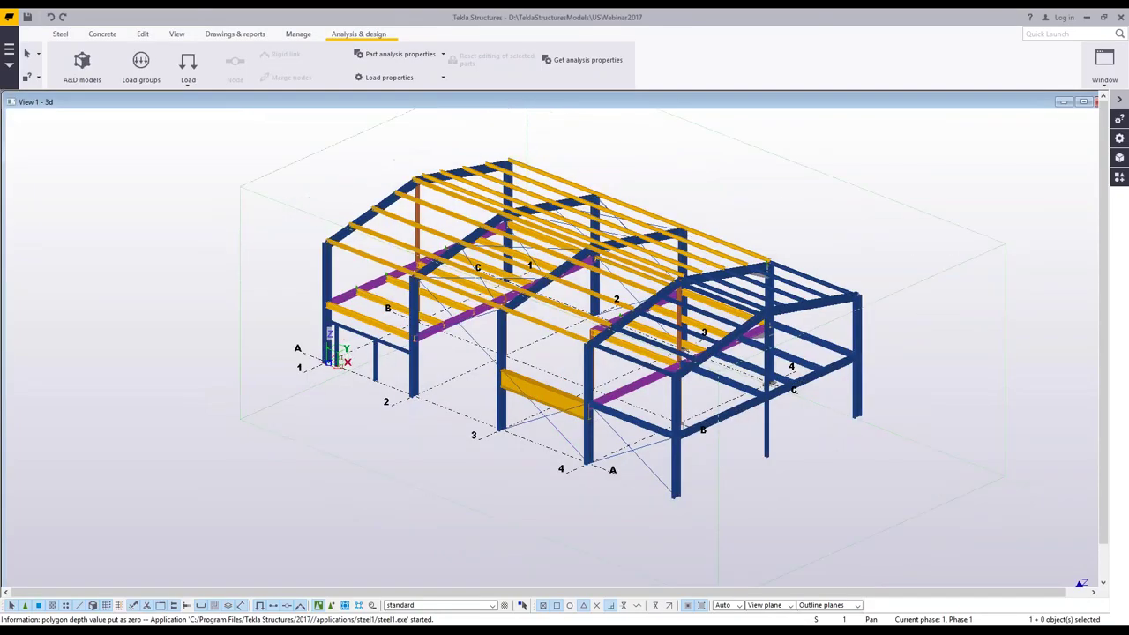
{"action": "middle_click_drag", "start_coordinate": [623, 418], "coordinate": [607, 433]}
{"action": "middle_click_drag", "start_coordinate": [452, 424], "coordinate": [477, 415], "text": "ctrl"}
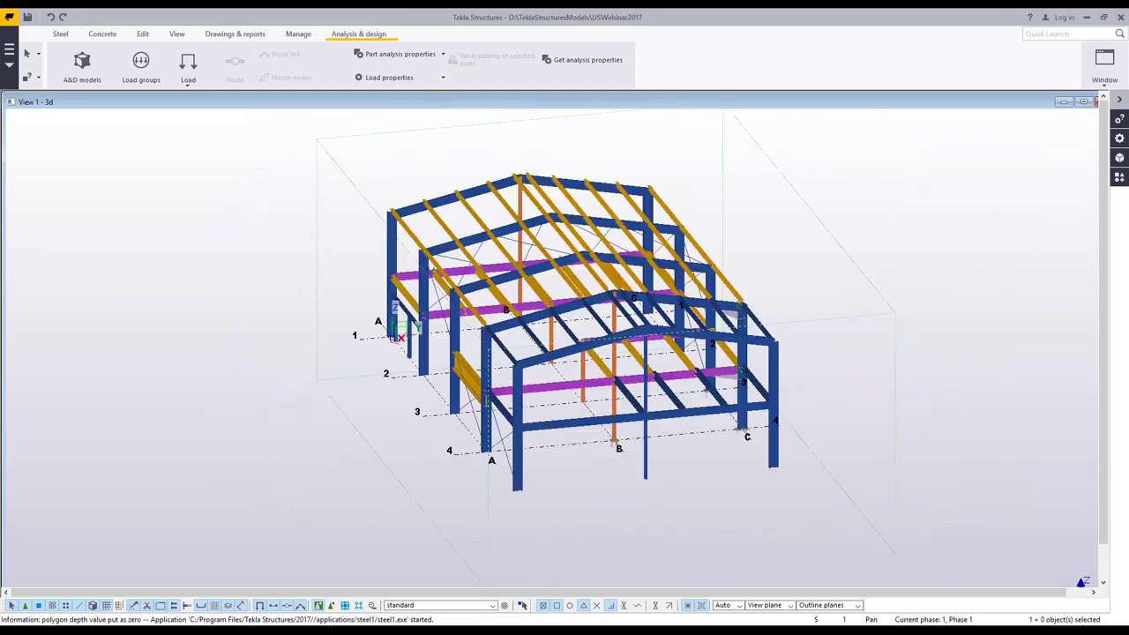
{"action": "scroll", "coordinate": [787, 276], "scroll_direction": "up", "scroll_amount": 5}
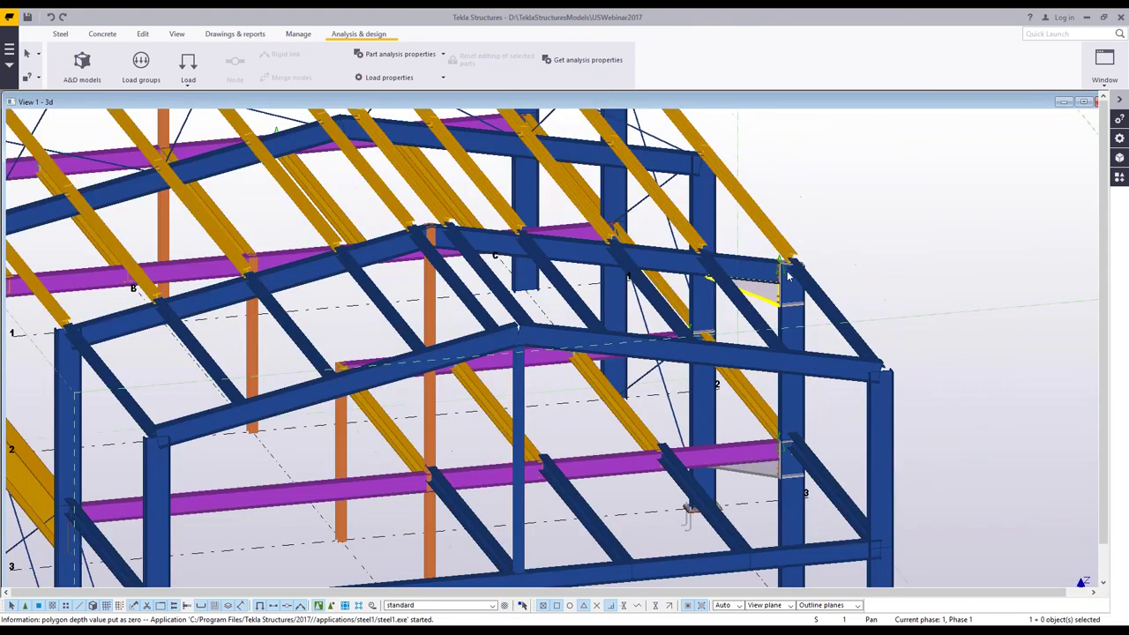
{"action": "scroll", "coordinate": [787, 276], "scroll_direction": "up", "scroll_amount": 5}
{"action": "left_click", "coordinate": [754, 336]}
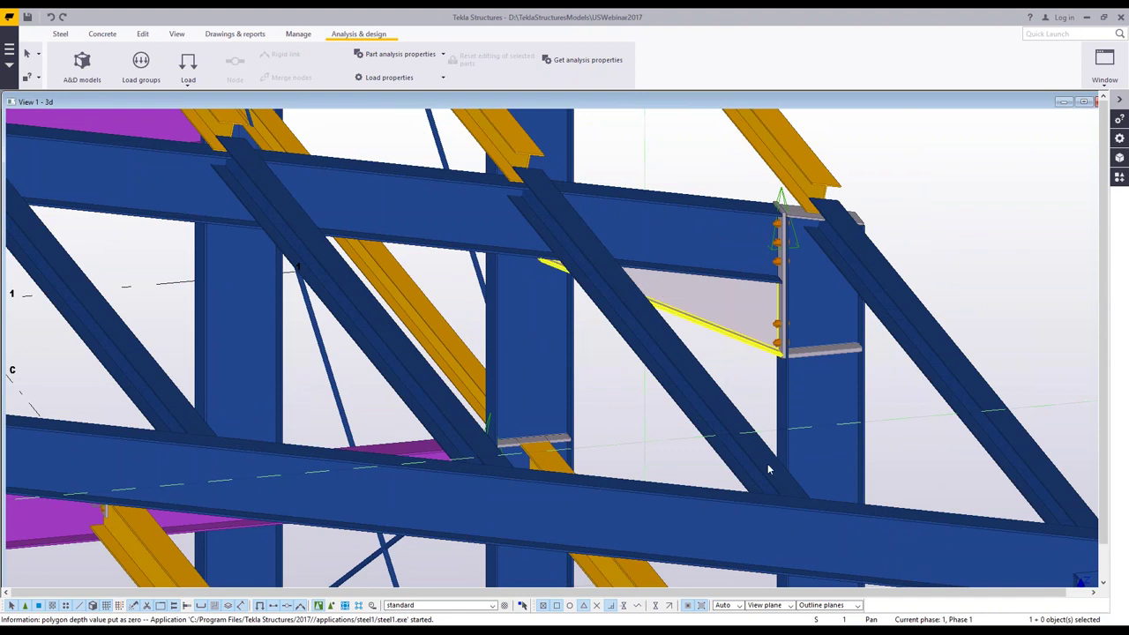
{"action": "scroll", "coordinate": [767, 464], "scroll_direction": "down", "scroll_amount": 5}
{"action": "left_click", "coordinate": [771, 460]}
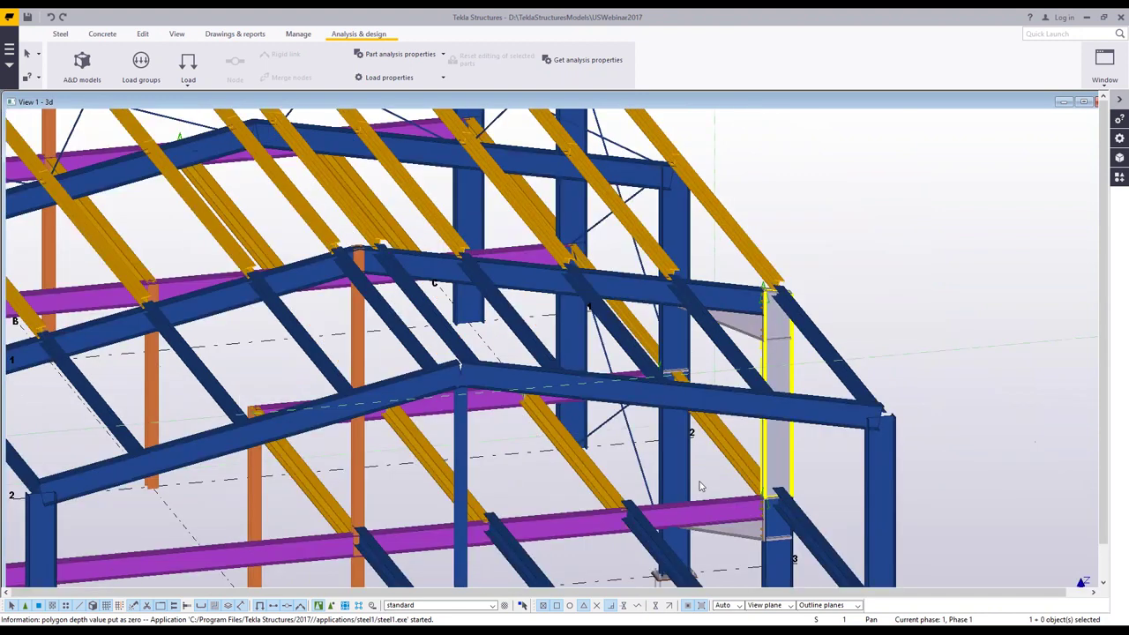
{"action": "scroll", "coordinate": [701, 486], "scroll_direction": "up", "scroll_amount": 5}
{"action": "scroll", "coordinate": [694, 473], "scroll_direction": "down", "scroll_amount": 5}
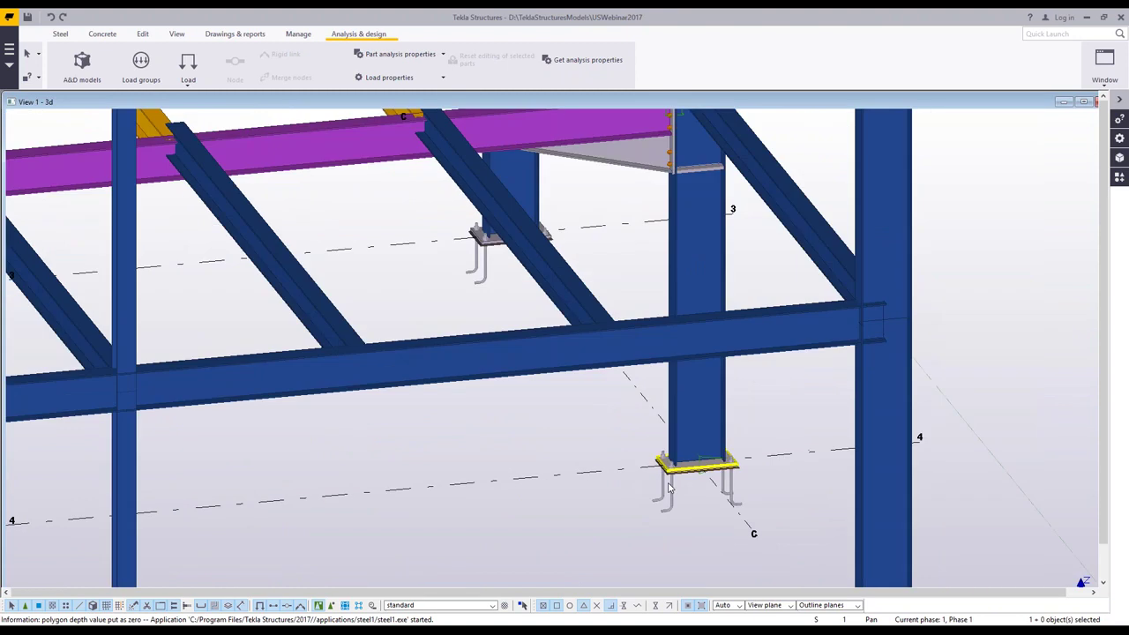
{"action": "scroll", "coordinate": [628, 476], "scroll_direction": "up", "scroll_amount": 3}
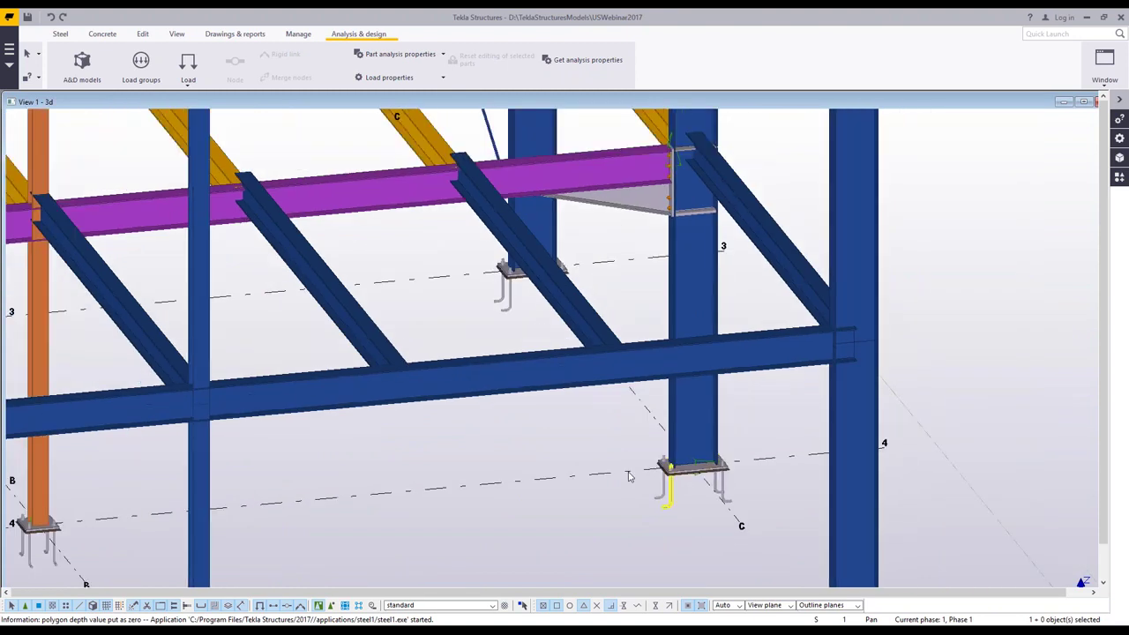
{"action": "scroll", "coordinate": [630, 476], "scroll_direction": "down", "scroll_amount": 3}
Inspect the enlarged front beam between grid lines 3 and 4 and the complete hall from both sides.
{"action": "middle_click_drag", "start_coordinate": [643, 478], "coordinate": [751, 476], "text": "ctrl"}
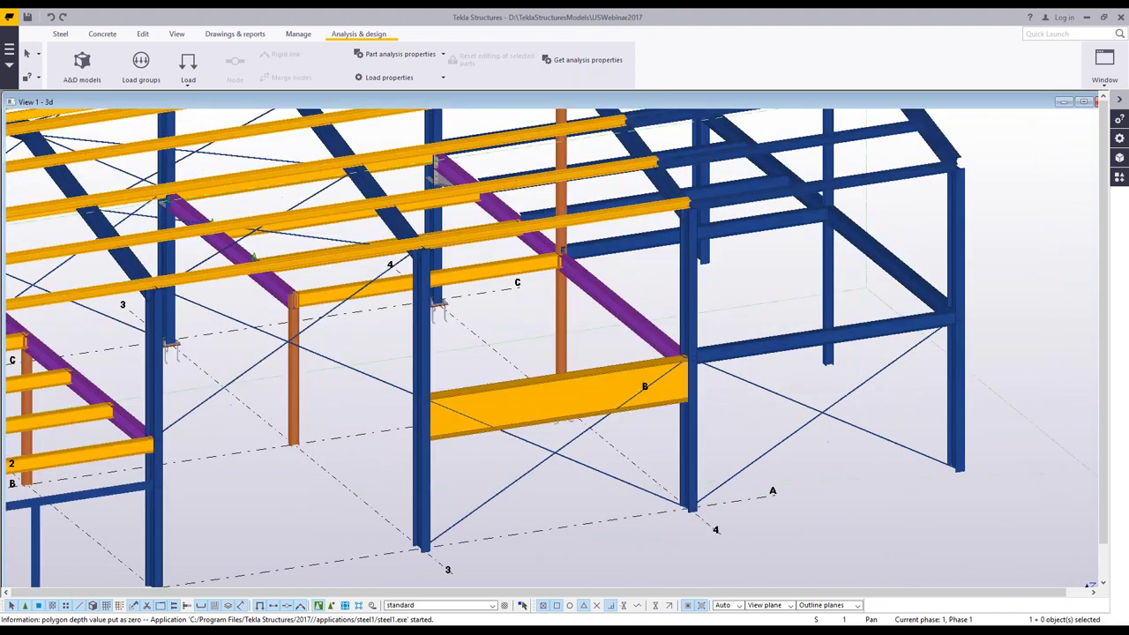
{"action": "scroll", "coordinate": [717, 430], "scroll_direction": "down", "scroll_amount": 2}
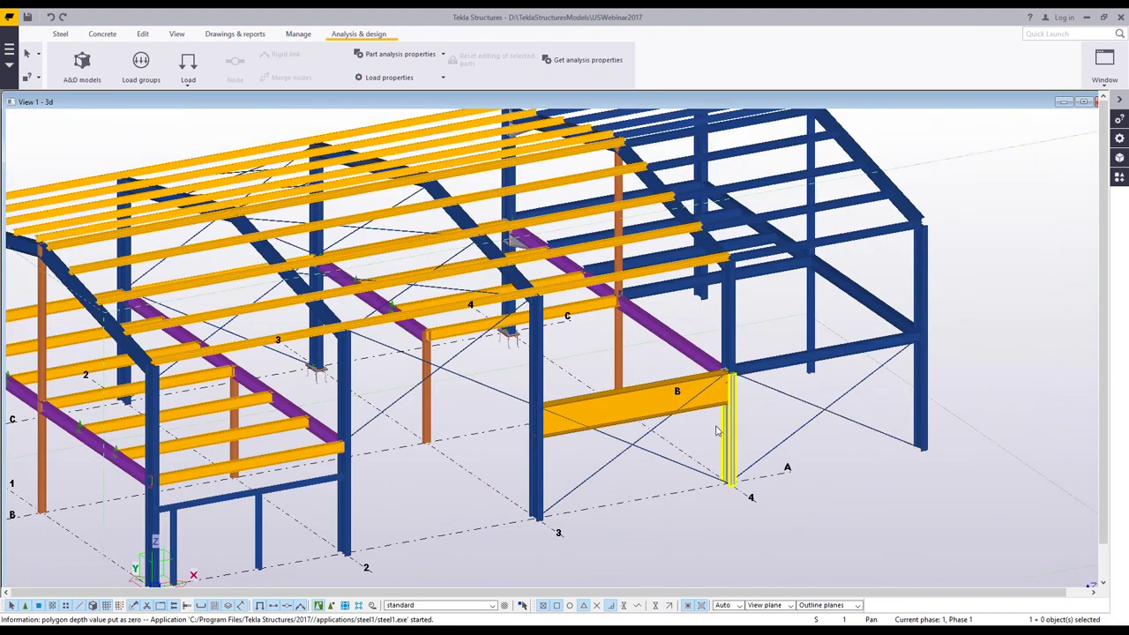
{"action": "scroll", "coordinate": [716, 431], "scroll_direction": "down", "scroll_amount": 3}
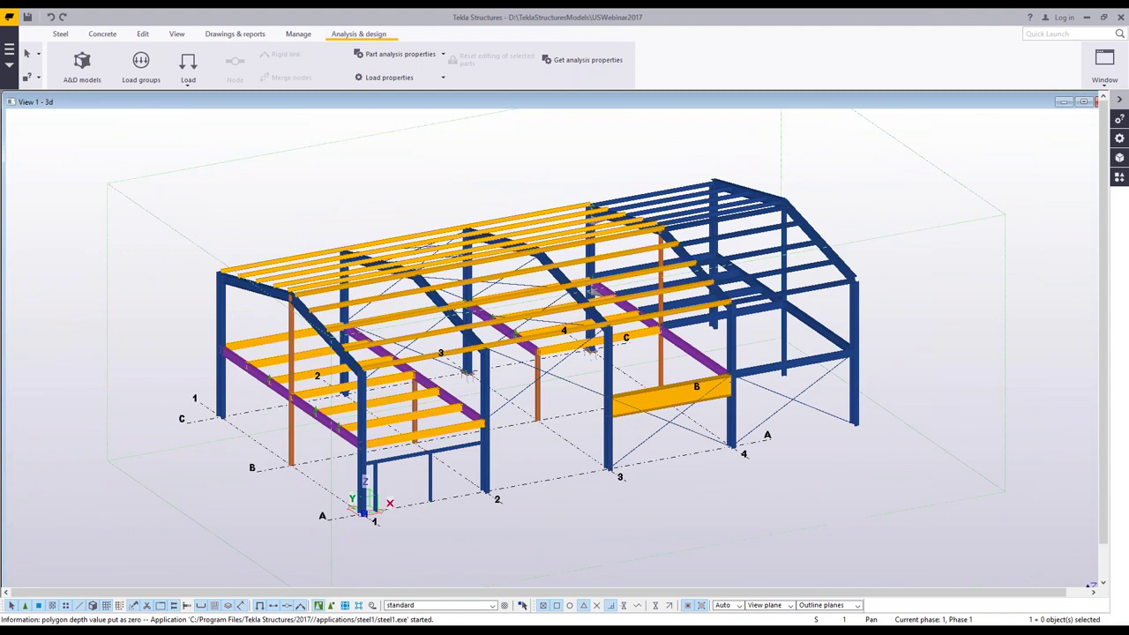
{"action": "middle_click_drag", "start_coordinate": [496, 462], "coordinate": [411, 458], "text": "ctrl"}
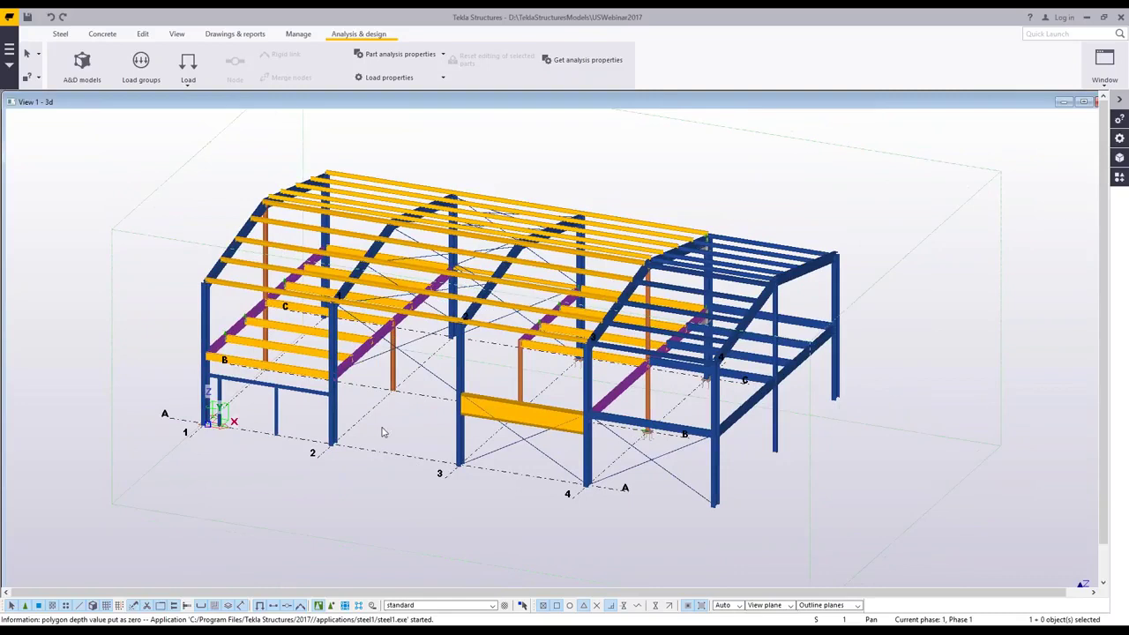
{"action": "left_click", "coordinate": [382, 432]}
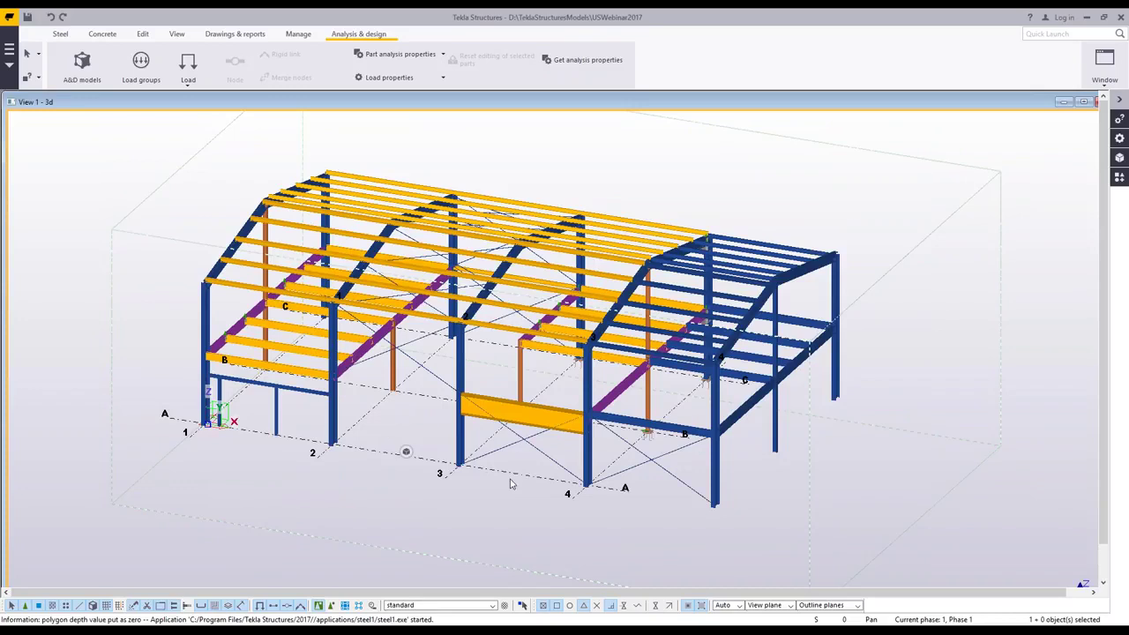
{"action": "scroll", "coordinate": [511, 483], "scroll_direction": "down", "scroll_amount": 1}
{"action": "middle_click_drag", "start_coordinate": [511, 483], "coordinate": [473, 256], "text": "ctrl"}
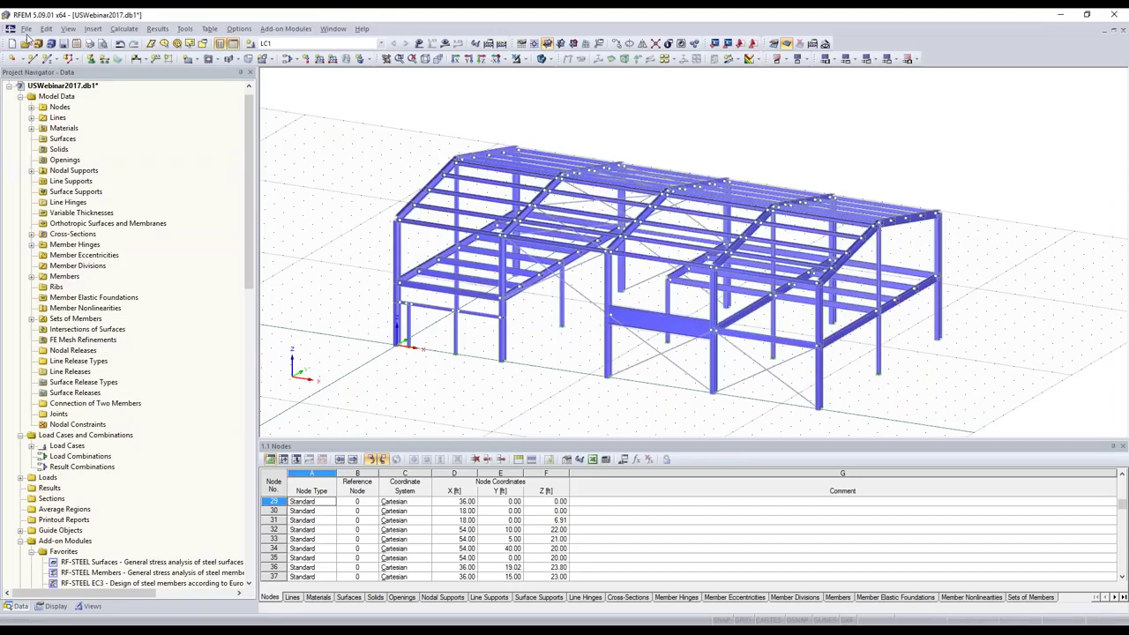
Switch back to RFEM, enable the CAD/BIM model option in the model's general data, and show the CAD/BIM model navigator.
{"action": "right_click", "coordinate": [55, 86]}
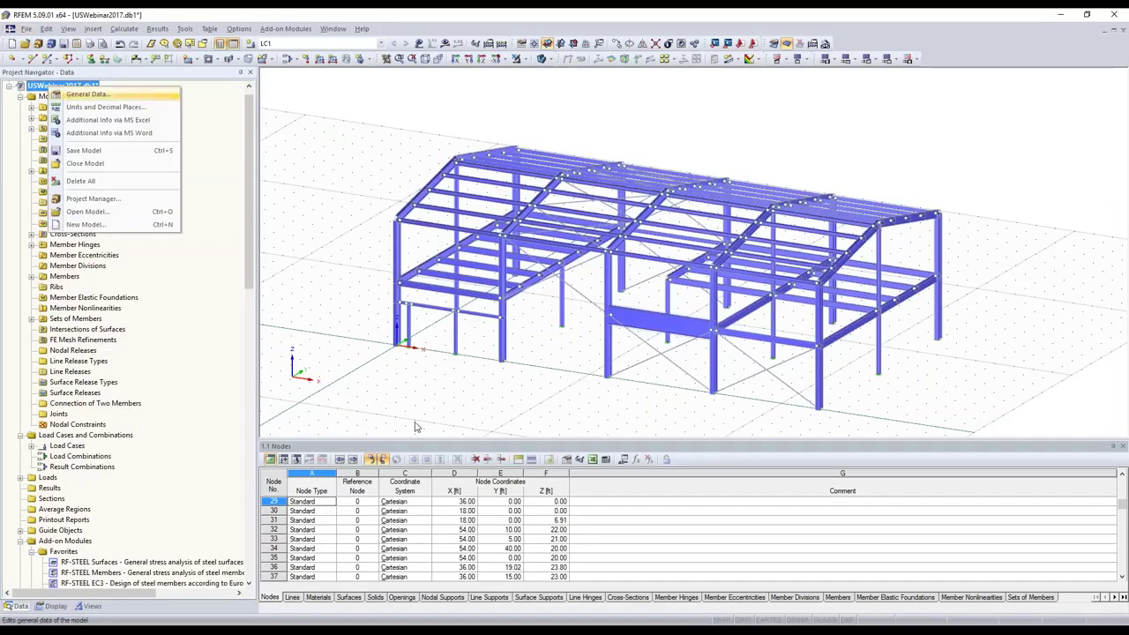
{"action": "key", "text": "Return"}
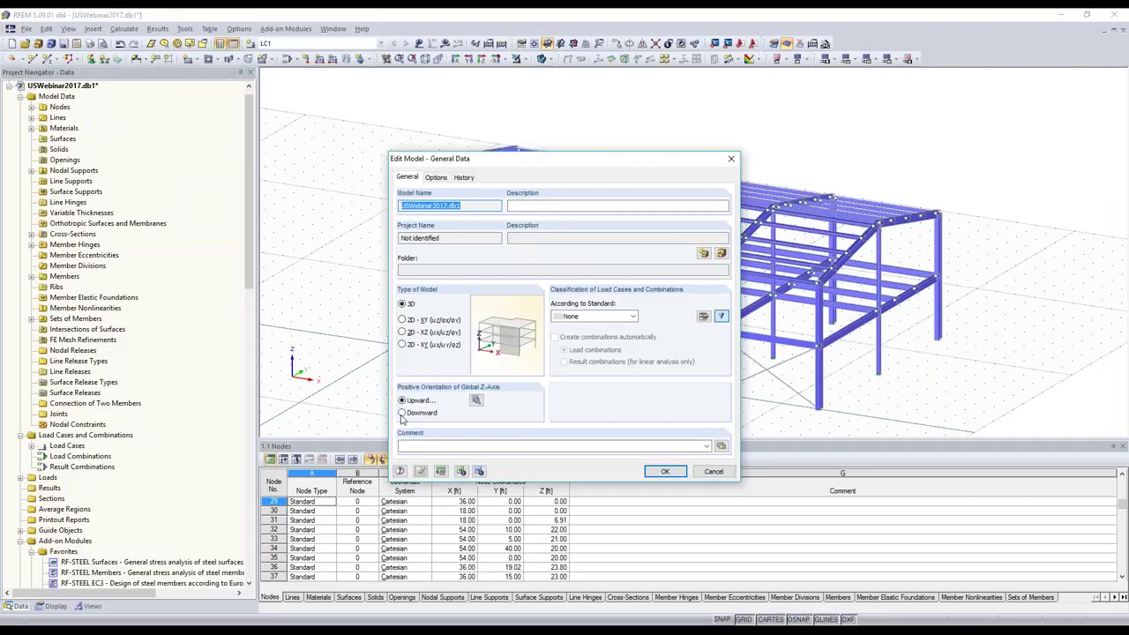
{"action": "left_click", "coordinate": [437, 178]}
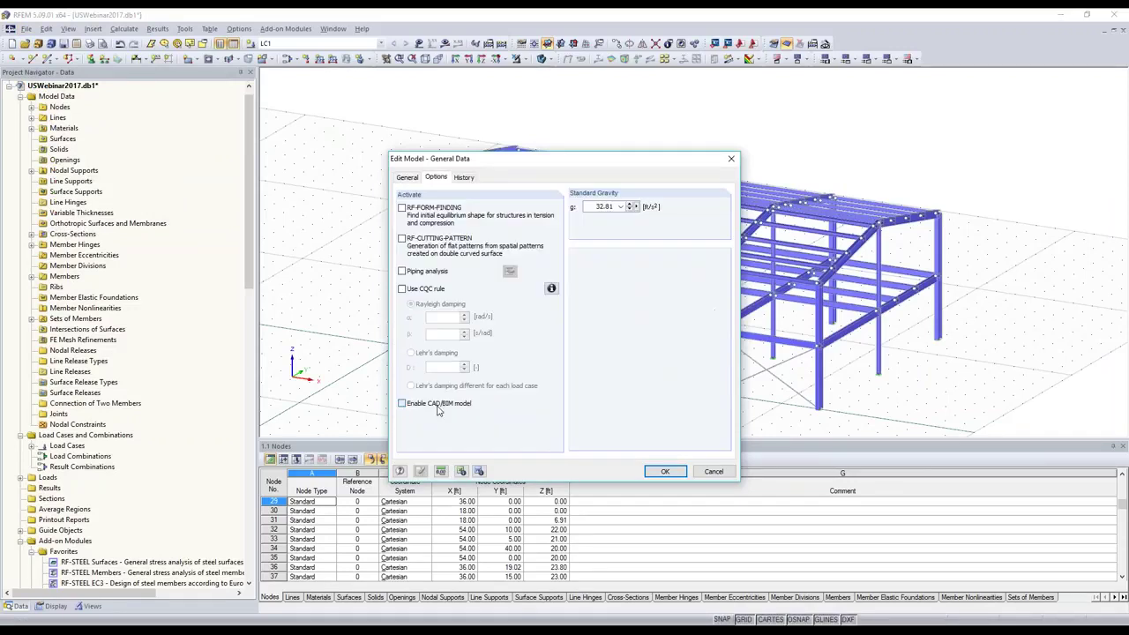
{"action": "left_click", "coordinate": [665, 471]}
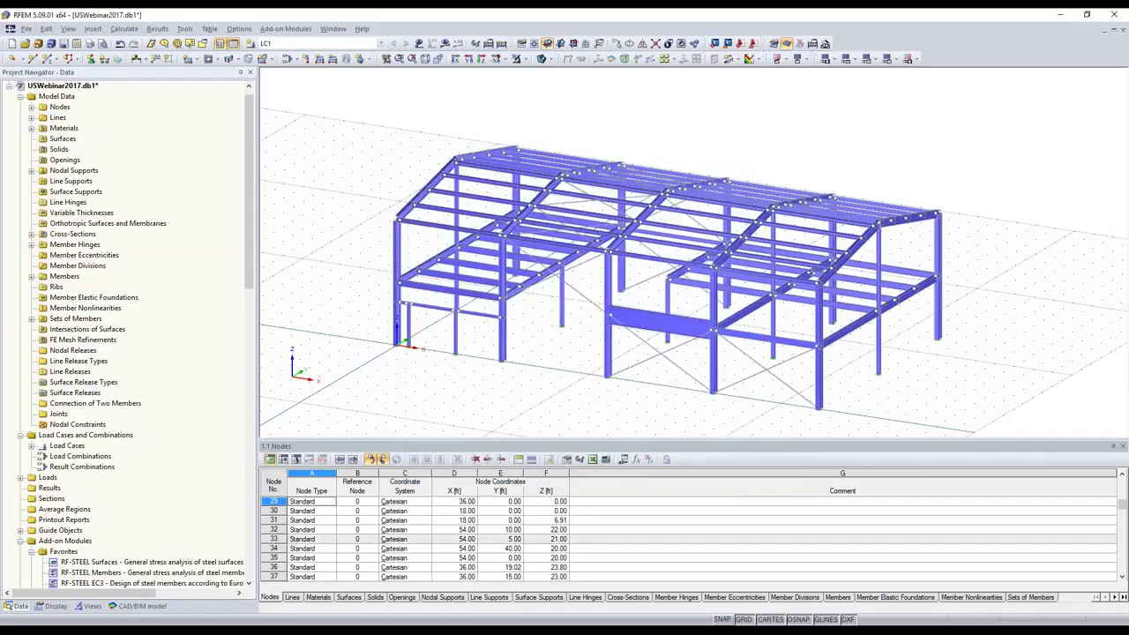
{"action": "left_click", "coordinate": [139, 606]}
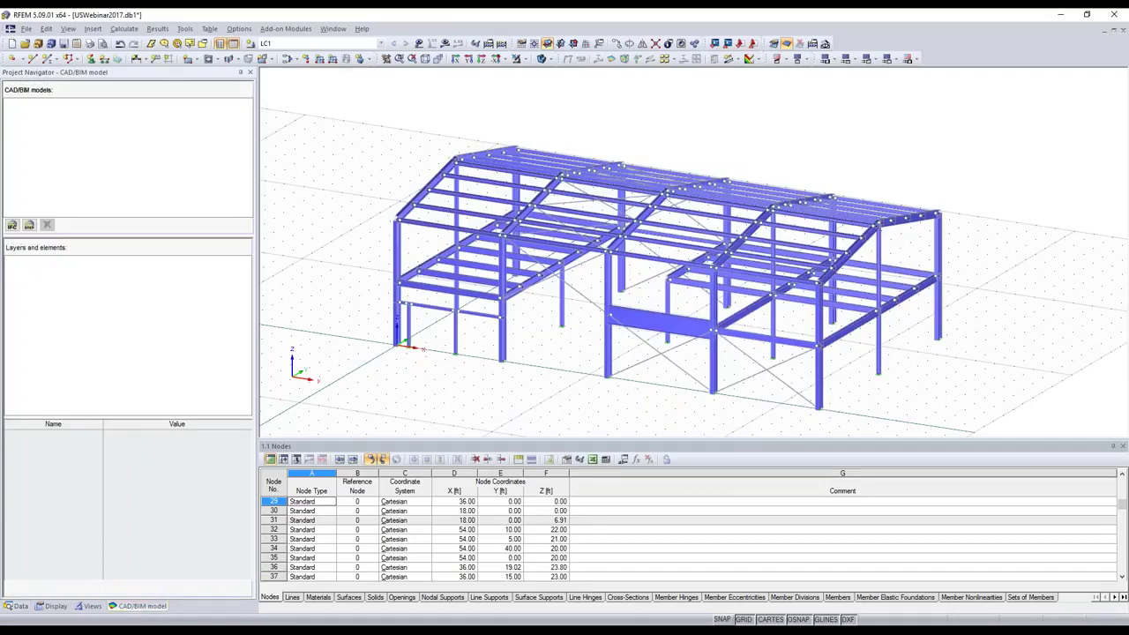
Load out.ifc from the IFC folder of the USWebinar2017 Tekla model on drive D: as a CAD/BIM model and hide the guidelines.
{"action": "left_click", "coordinate": [13, 227]}
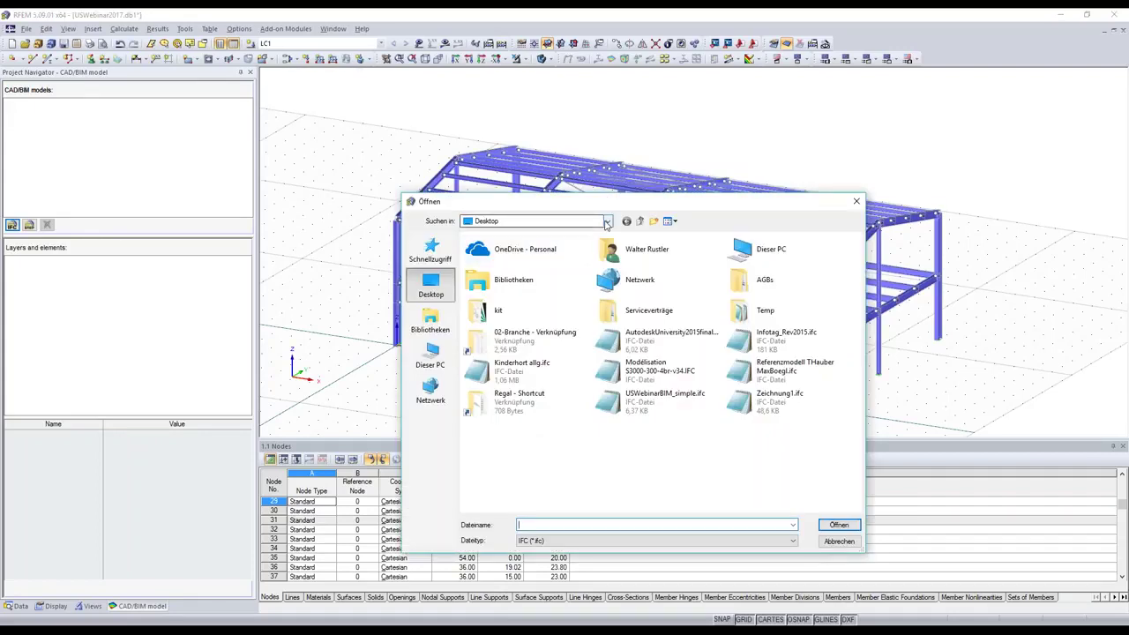
{"action": "left_click", "coordinate": [606, 222]}
{"action": "left_click", "coordinate": [546, 231]}
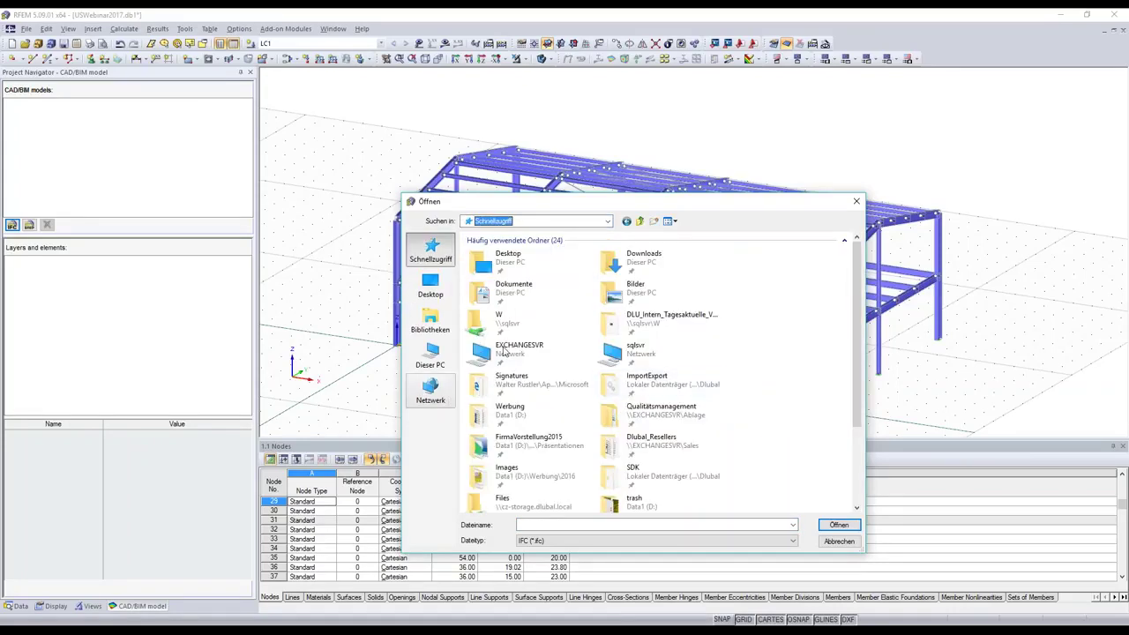
{"action": "left_click", "coordinate": [431, 355]}
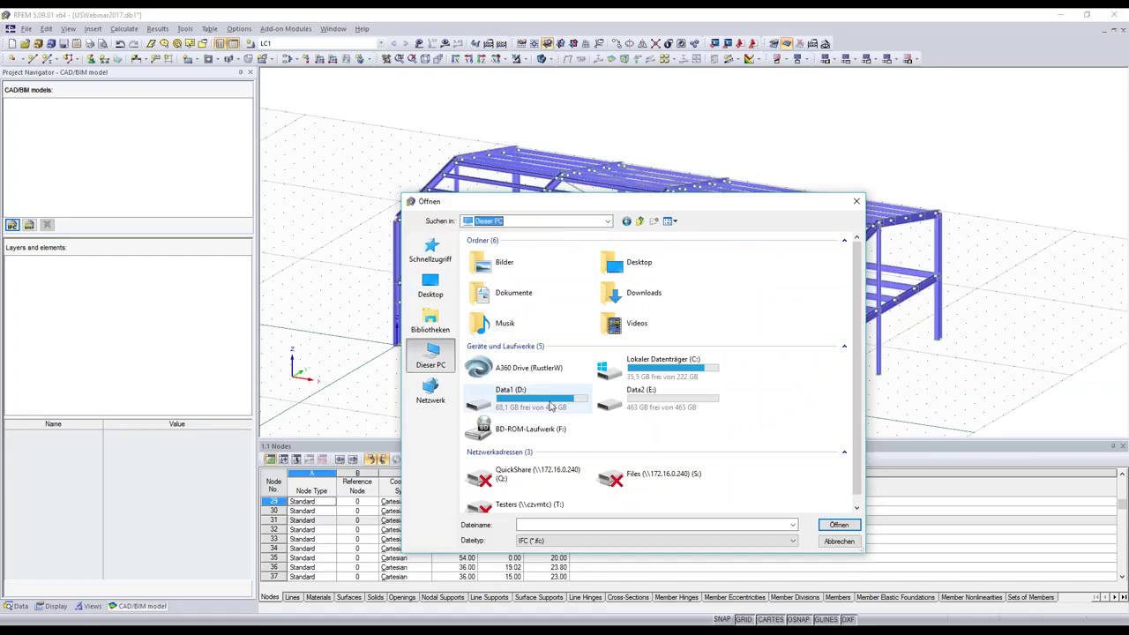
{"action": "double_click", "coordinate": [551, 406]}
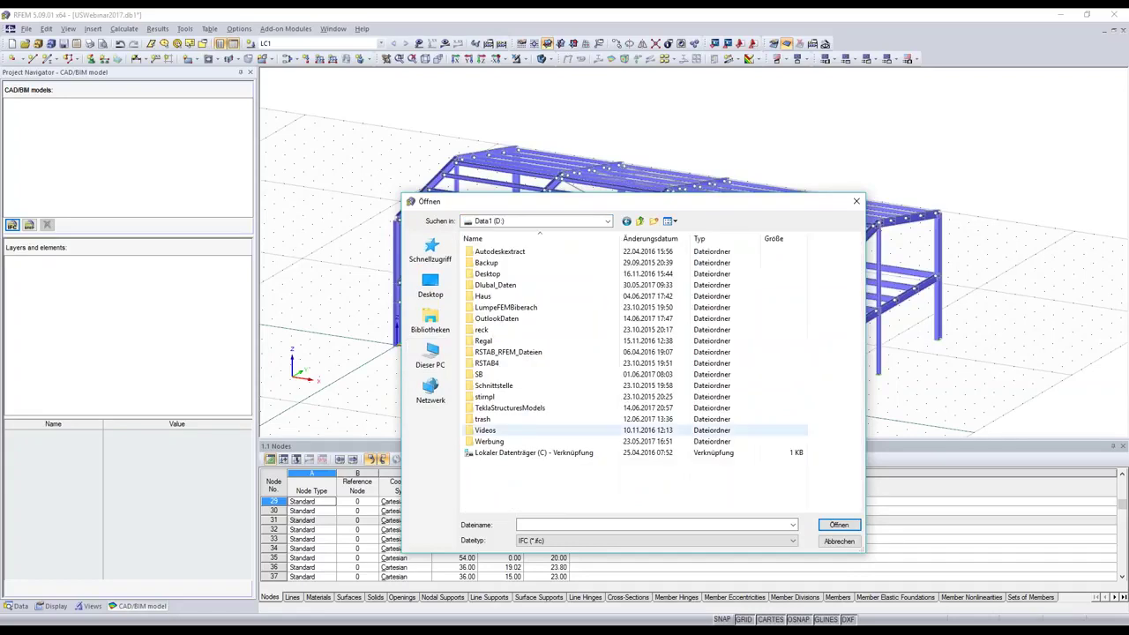
{"action": "double_click", "coordinate": [510, 408]}
{"action": "double_click", "coordinate": [498, 252]}
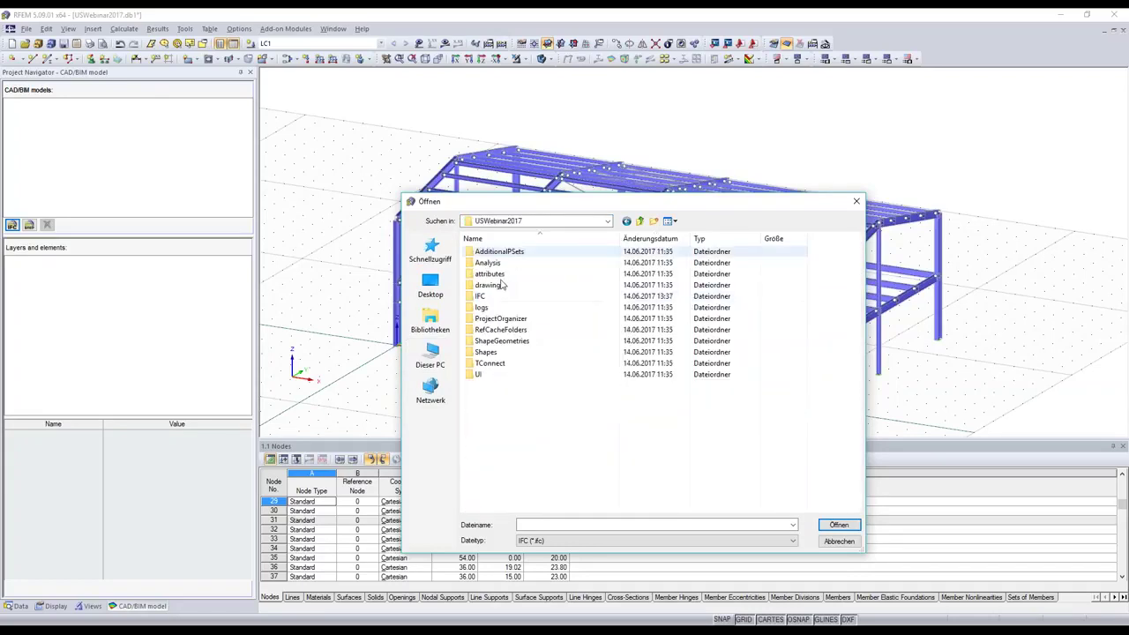
{"action": "double_click", "coordinate": [481, 297]}
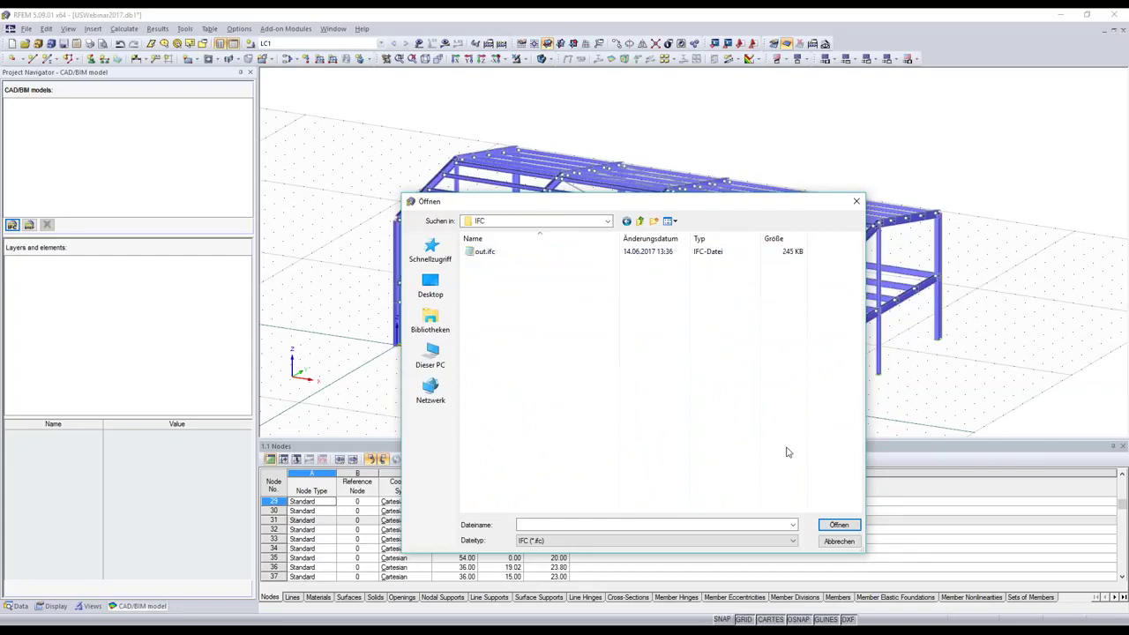
{"action": "left_click", "coordinate": [485, 251]}
{"action": "left_click", "coordinate": [837, 527]}
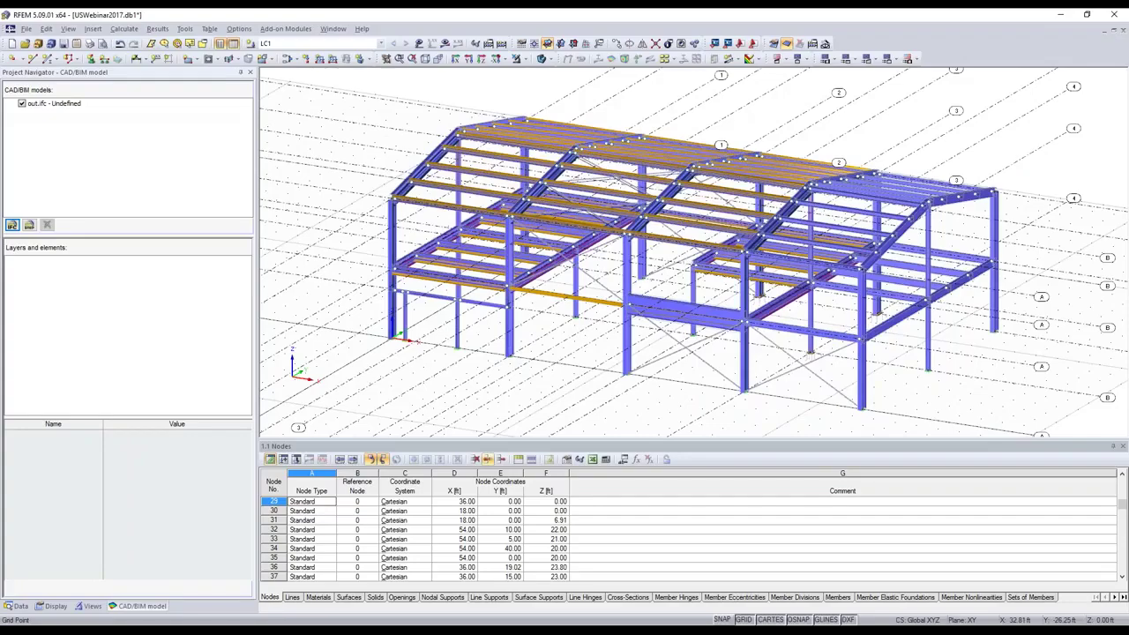
{"action": "left_click", "coordinate": [825, 619]}
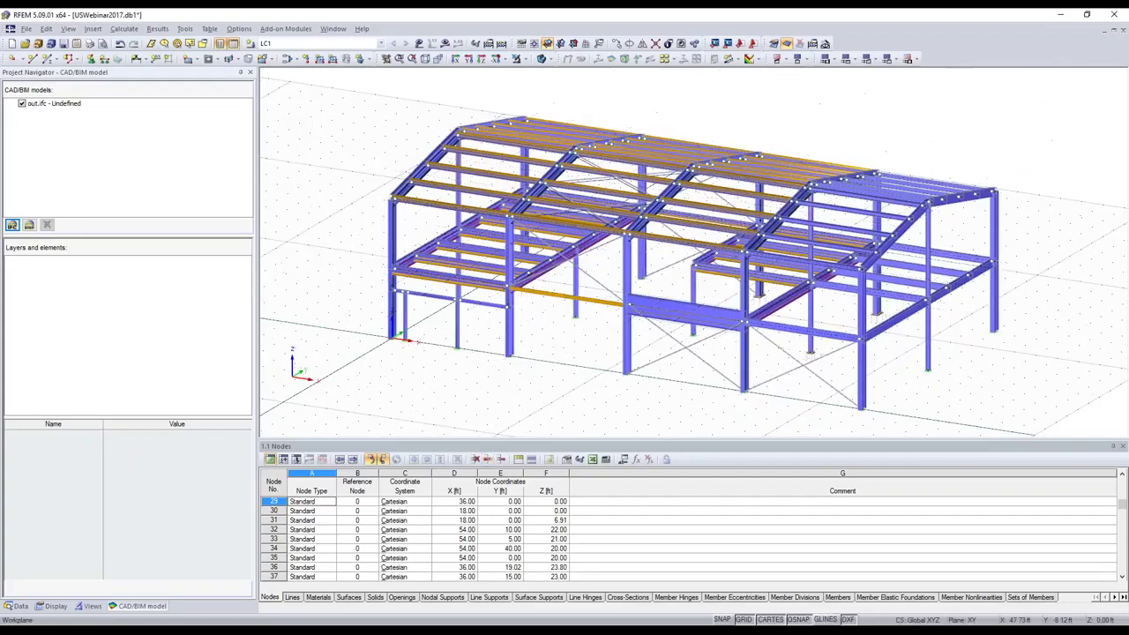
{"action": "middle_click_drag", "start_coordinate": [589, 351], "coordinate": [585, 335], "text": "ctrl"}
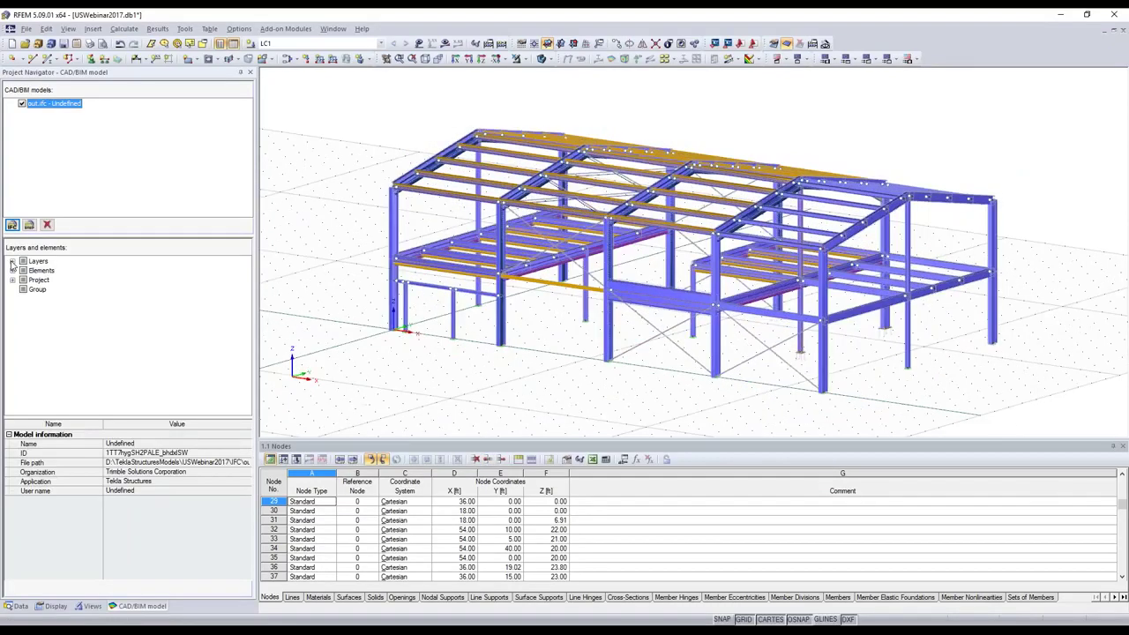
Examine the loaded IFC model's layers, highlighting all IfcColumn elements and checking the properties of a single W16X36 column.
{"action": "left_click", "coordinate": [13, 262]}
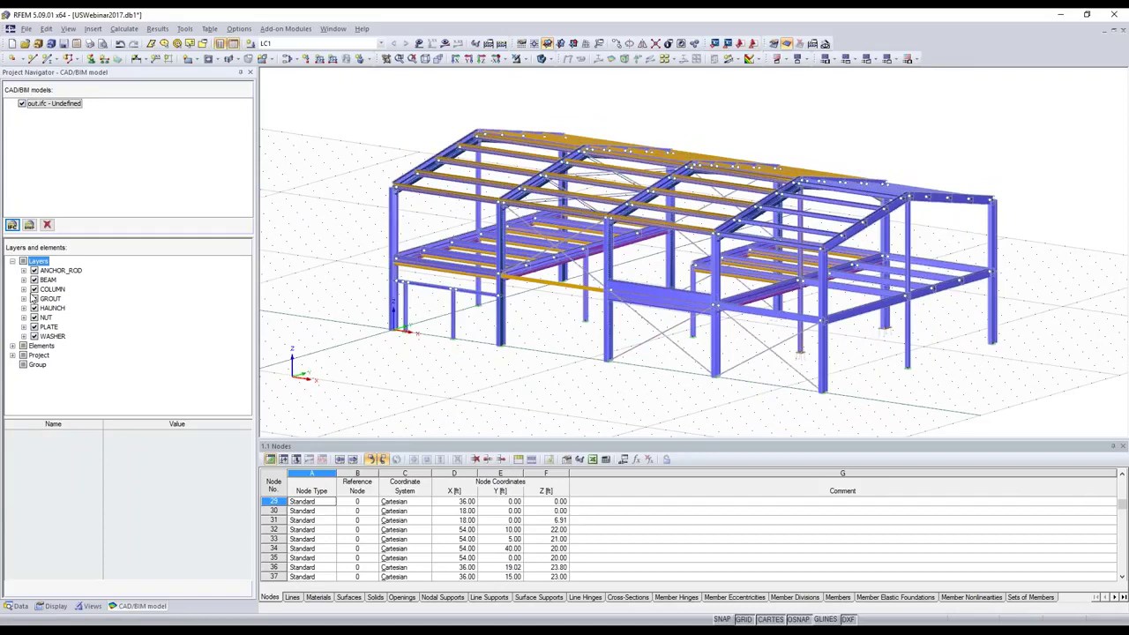
{"action": "left_click", "coordinate": [24, 289]}
{"action": "left_click", "coordinate": [68, 299]}
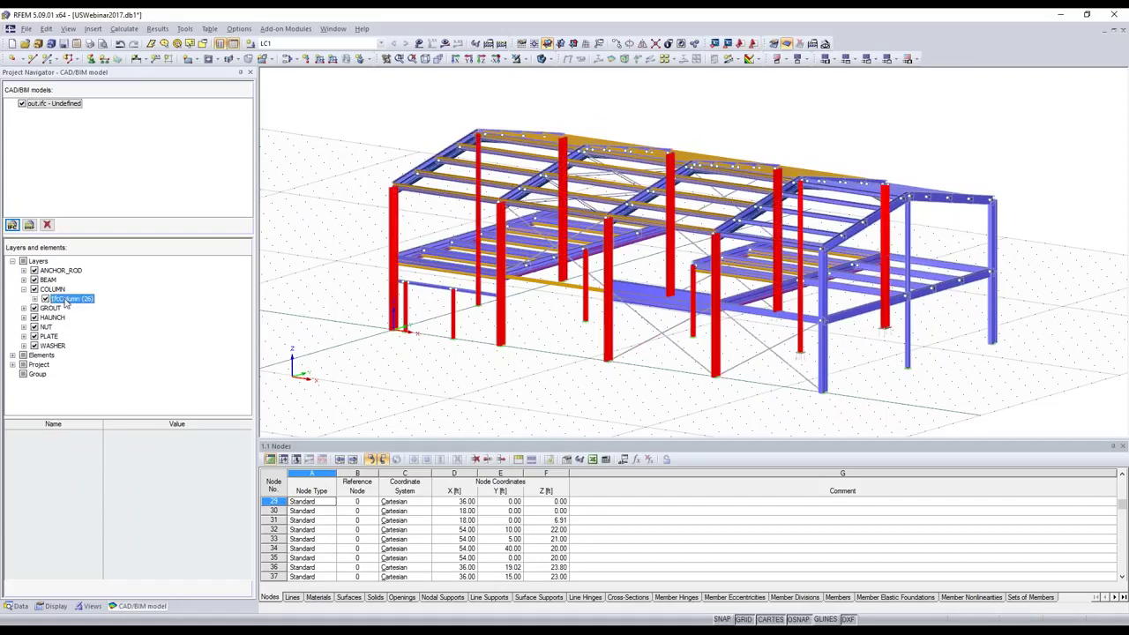
{"action": "double_click", "coordinate": [67, 300]}
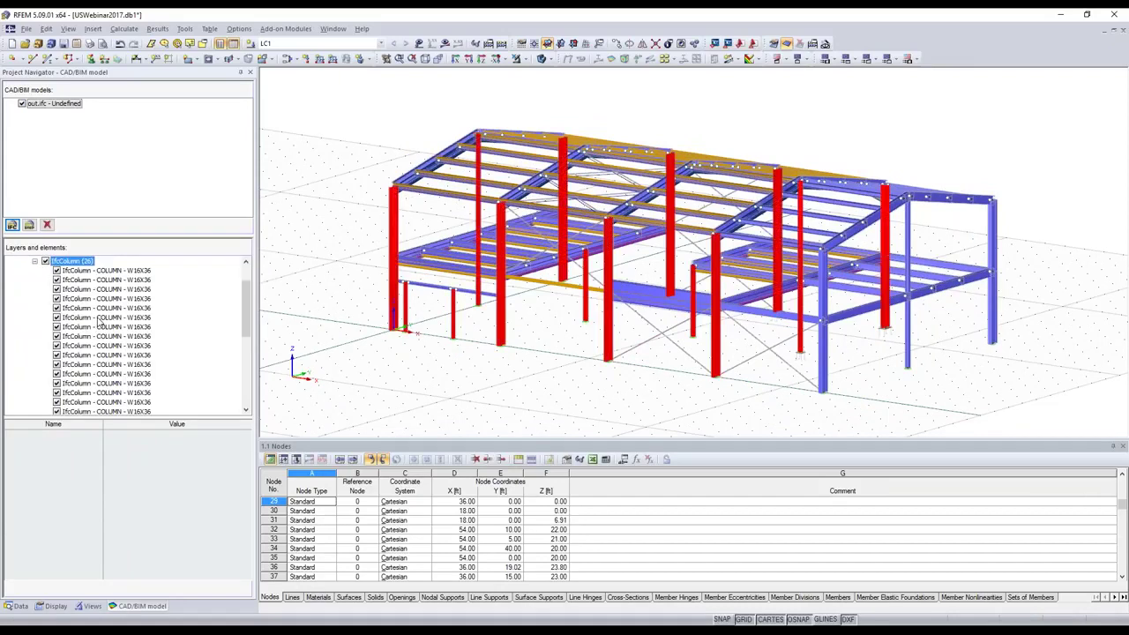
{"action": "left_click", "coordinate": [100, 317]}
{"action": "scroll", "coordinate": [160, 503], "scroll_direction": "down", "scroll_amount": 4}
{"action": "scroll", "coordinate": [160, 503], "scroll_direction": "up", "scroll_amount": 4}
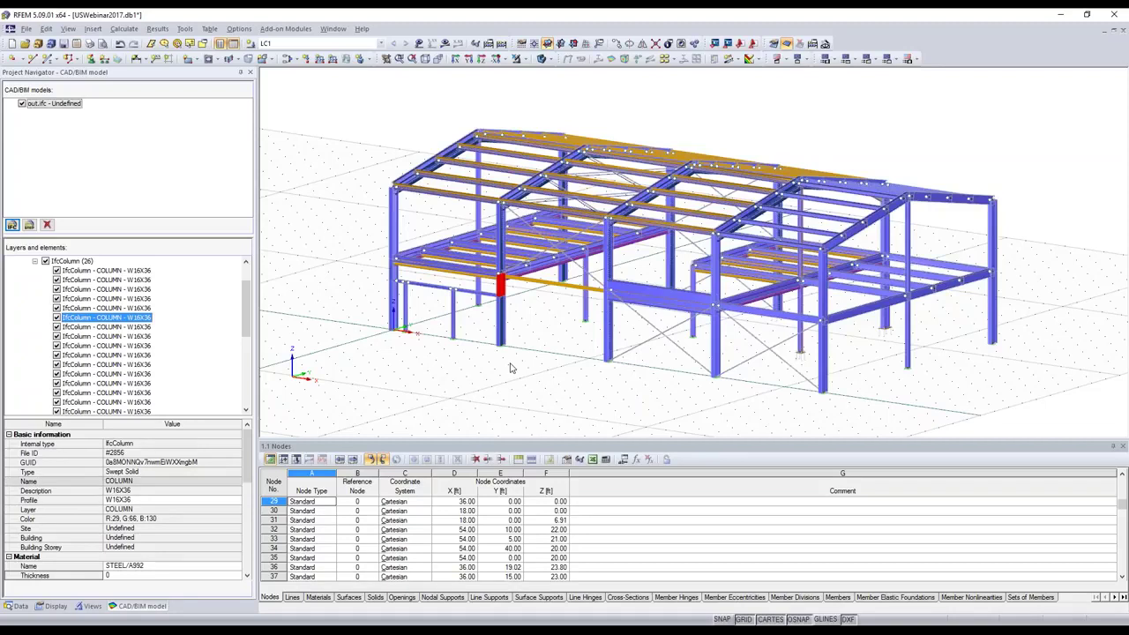
{"action": "left_click", "coordinate": [504, 332]}
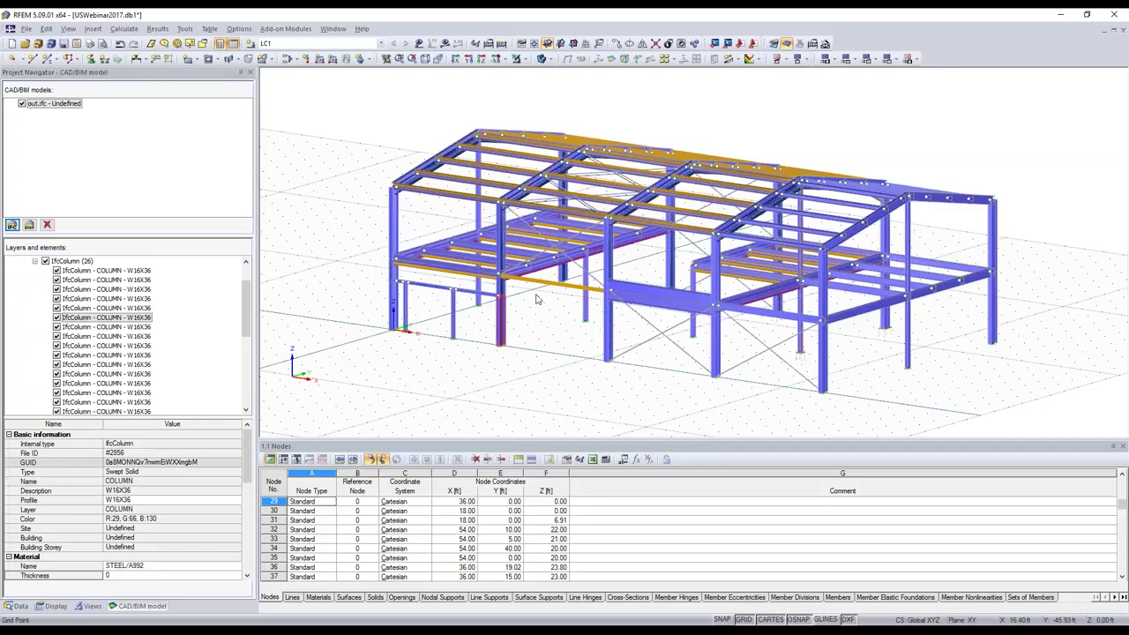
{"action": "left_click", "coordinate": [541, 285]}
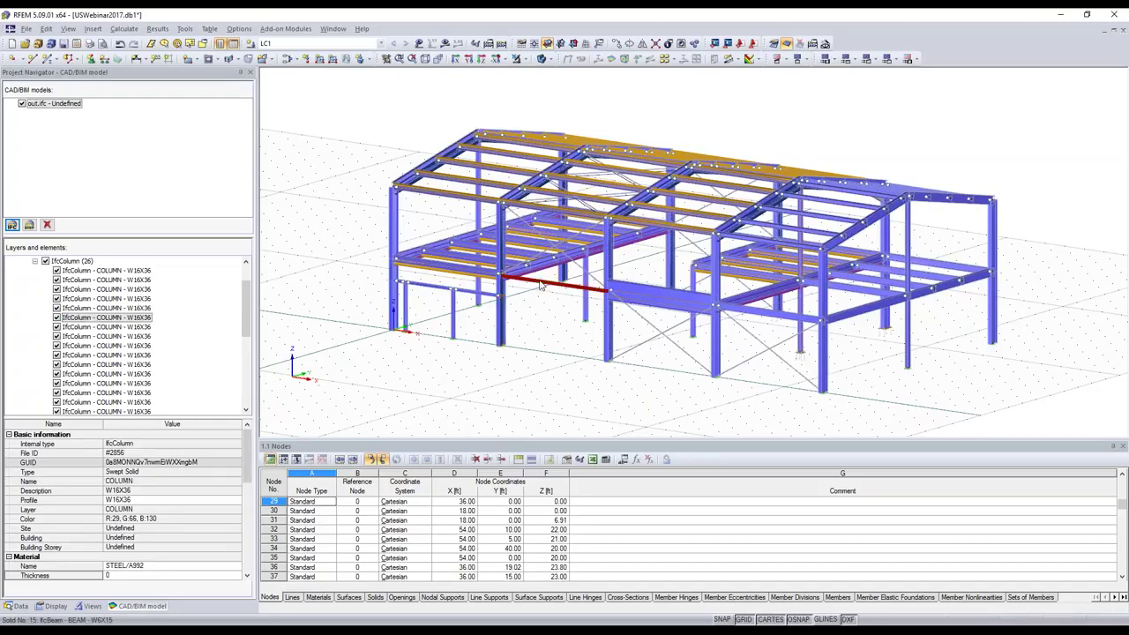
{"action": "right_click", "coordinate": [540, 284]}
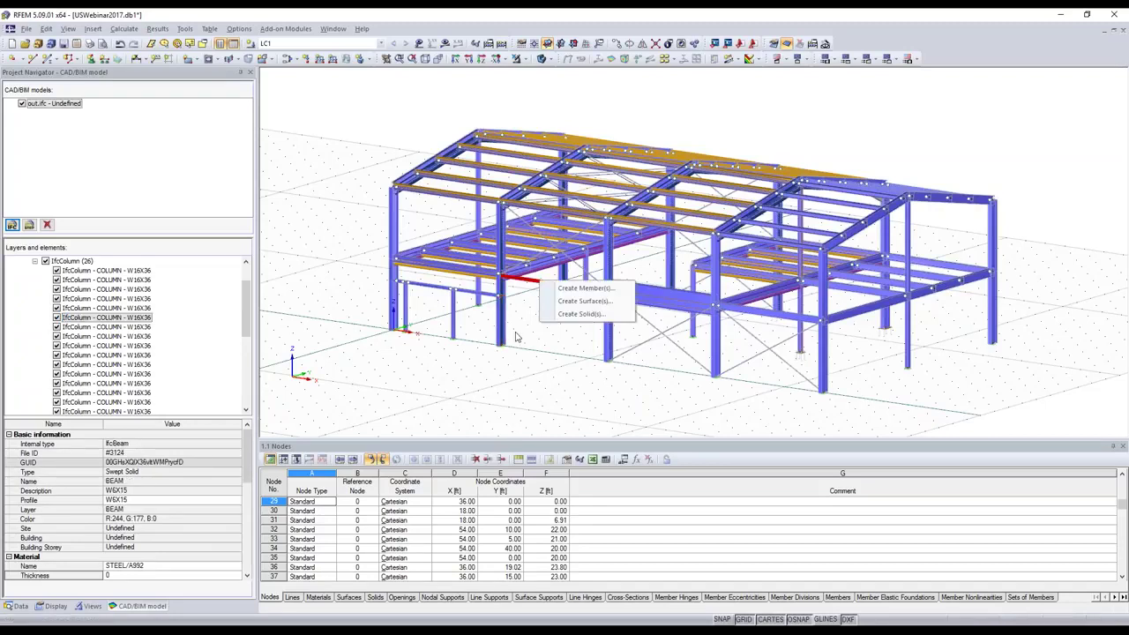
{"action": "left_click", "coordinate": [570, 289]}
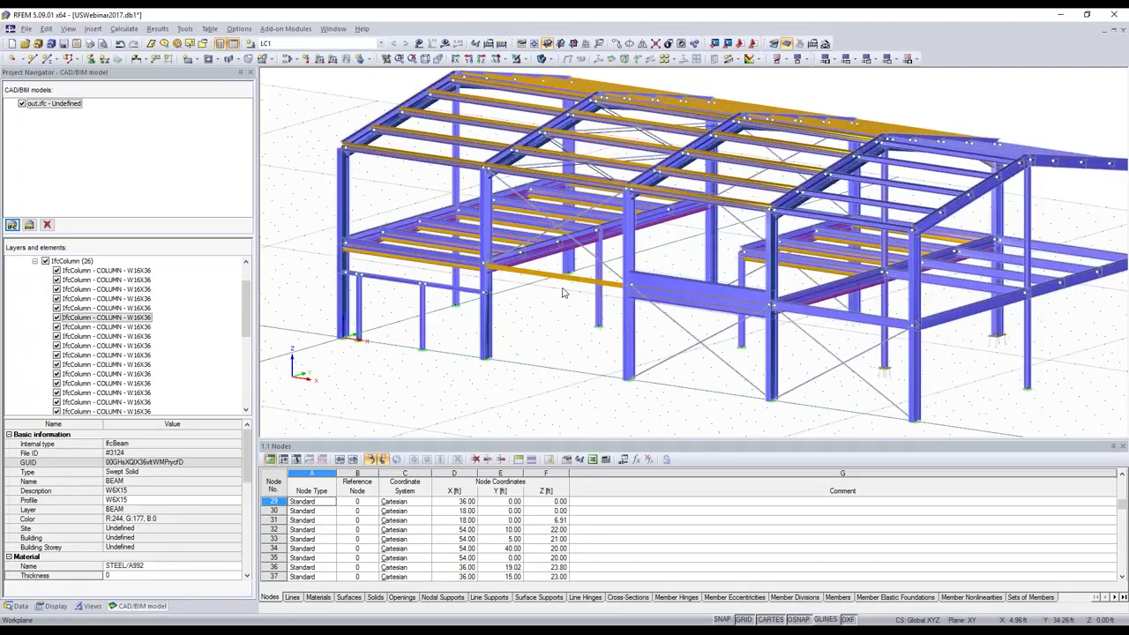
Create a centrically aligned member from the W6X15 IFC beam in the open front bay next to the deep beam.
{"action": "scroll", "coordinate": [565, 291], "scroll_direction": "up", "scroll_amount": 2}
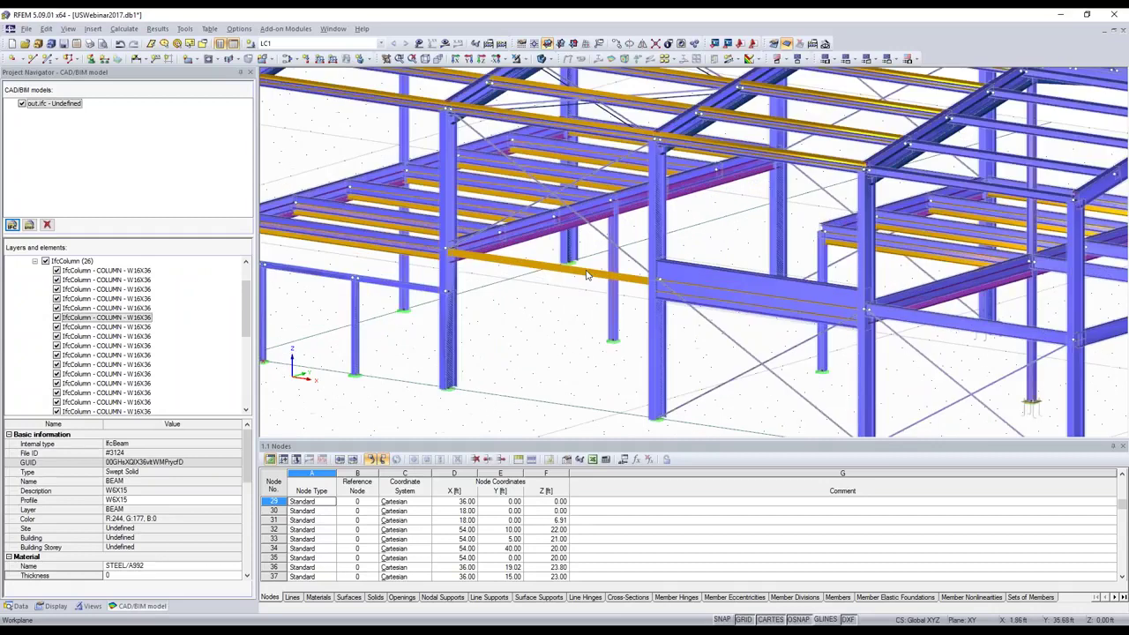
{"action": "scroll", "coordinate": [587, 275], "scroll_direction": "up", "scroll_amount": 2}
{"action": "right_click", "coordinate": [575, 260]}
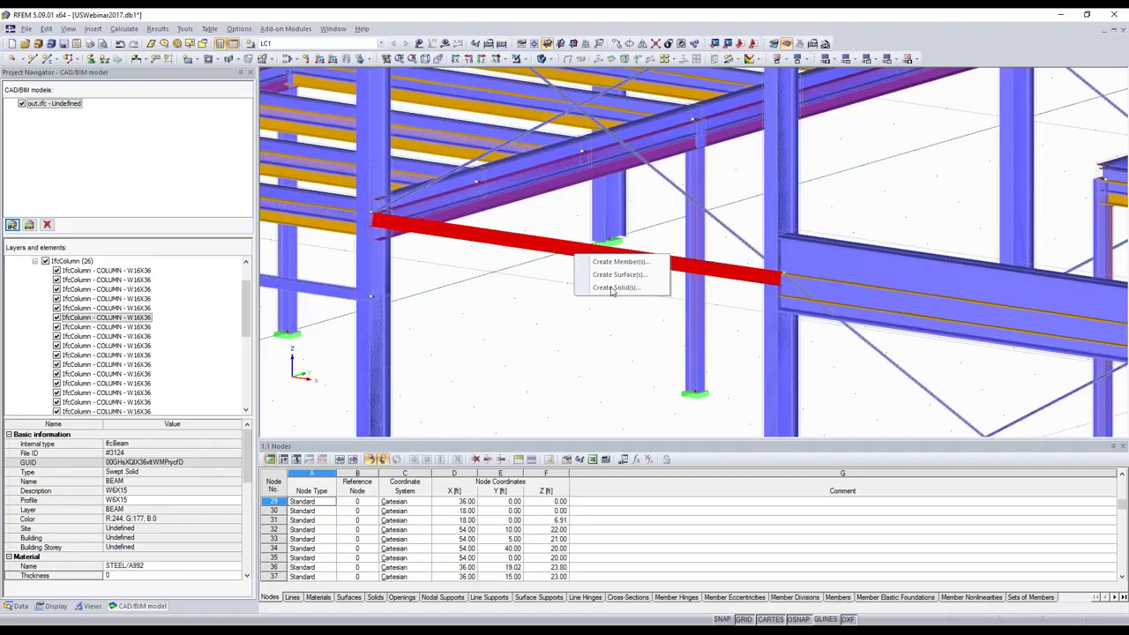
{"action": "left_click", "coordinate": [614, 263]}
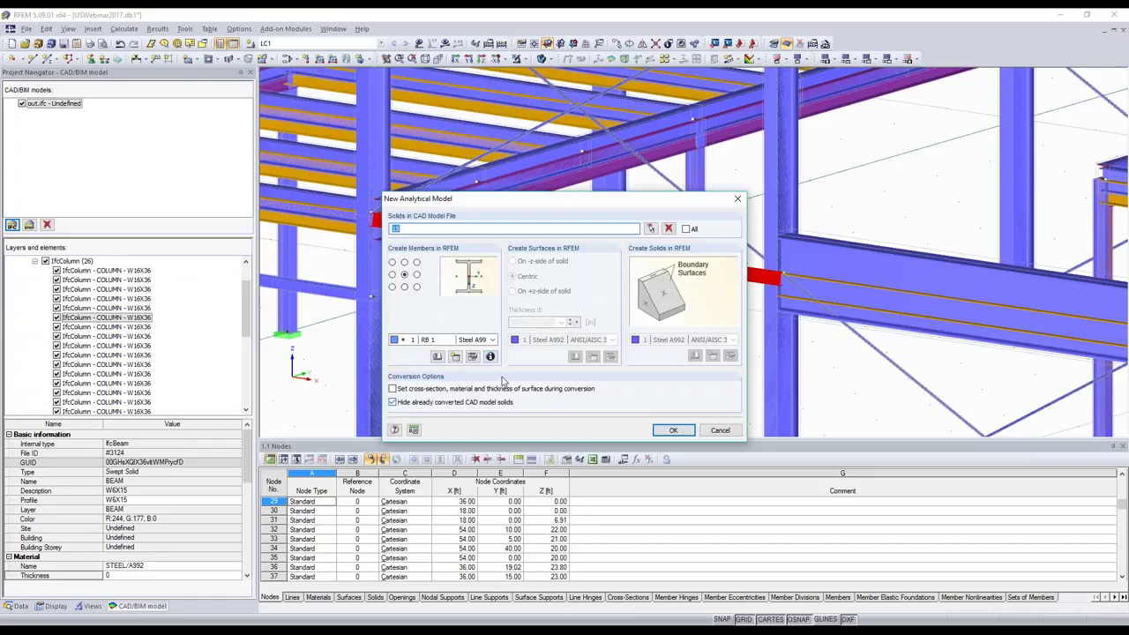
{"action": "left_click", "coordinate": [404, 275]}
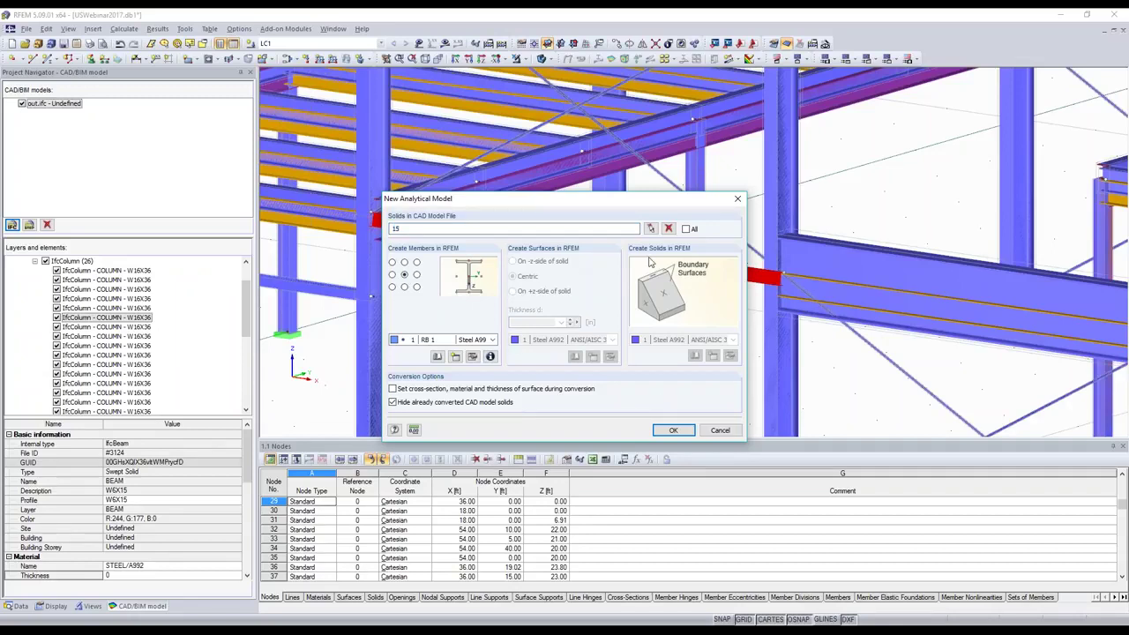
{"action": "left_click", "coordinate": [673, 429]}
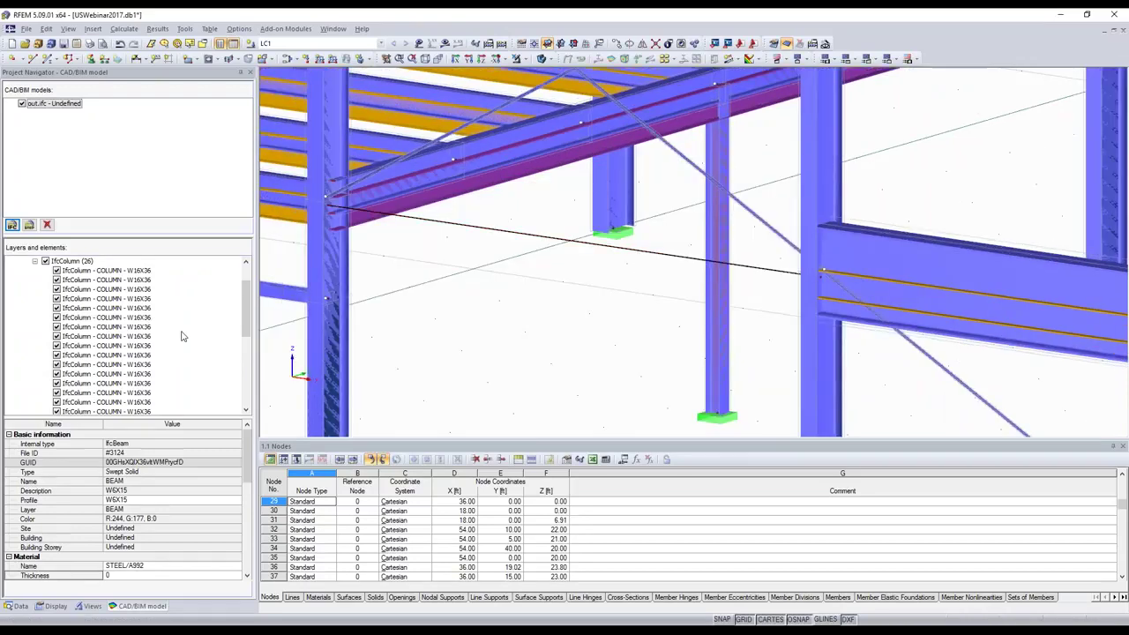
Find the converted W6X15 beam among the IfcBeam elements of the BEAM layer and check its properties.
{"action": "scroll", "coordinate": [176, 337], "scroll_direction": "down", "scroll_amount": 5}
{"action": "scroll", "coordinate": [176, 337], "scroll_direction": "down", "scroll_amount": 2}
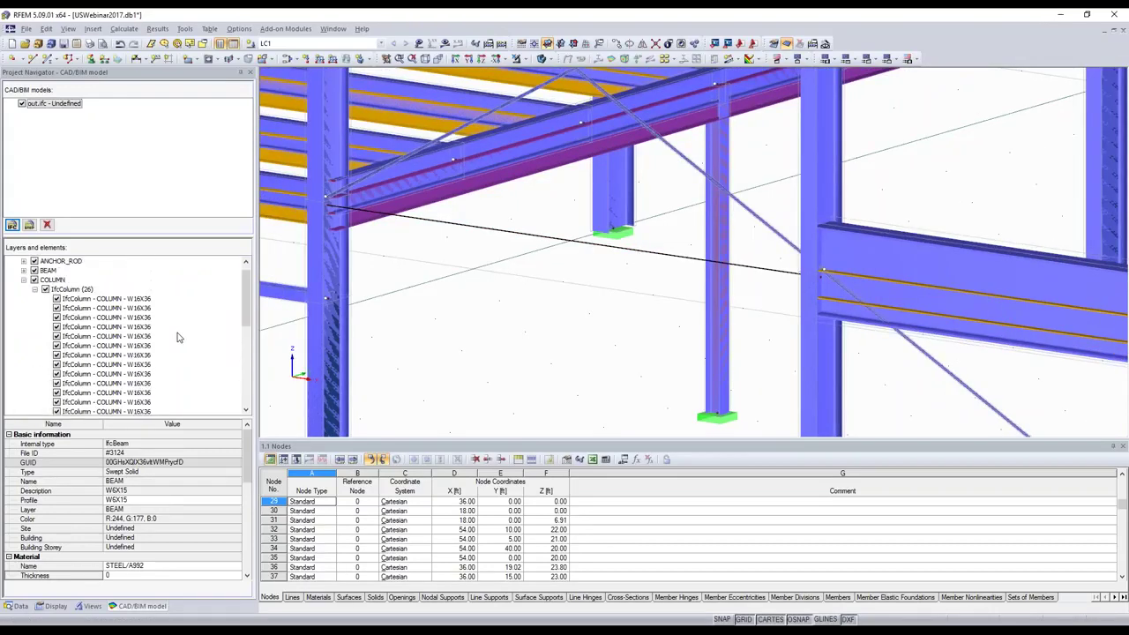
{"action": "scroll", "coordinate": [62, 354], "scroll_direction": "up", "scroll_amount": 4}
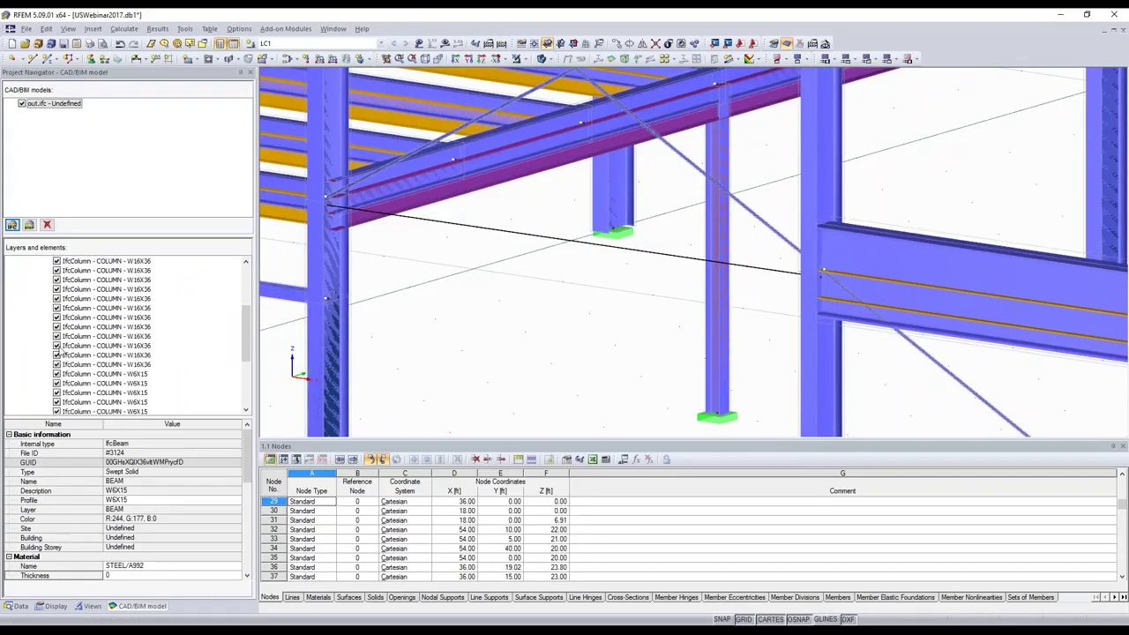
{"action": "scroll", "coordinate": [24, 284], "scroll_direction": "up", "scroll_amount": 2}
{"action": "left_click", "coordinate": [24, 280]}
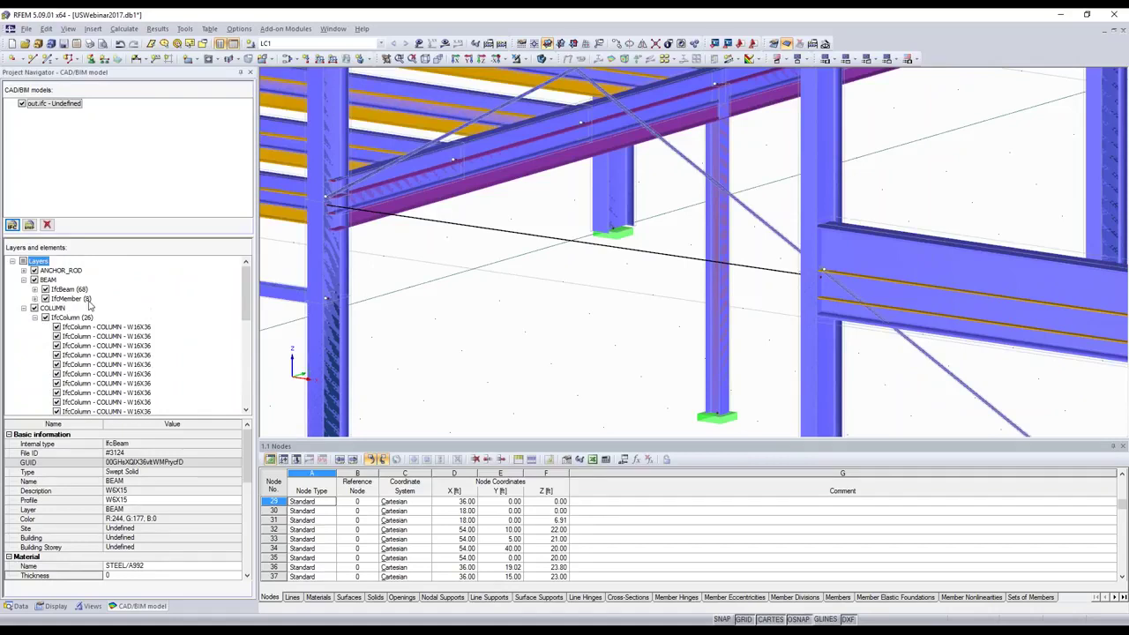
{"action": "left_click", "coordinate": [35, 289]}
{"action": "scroll", "coordinate": [78, 315], "scroll_direction": "down", "scroll_amount": 11}
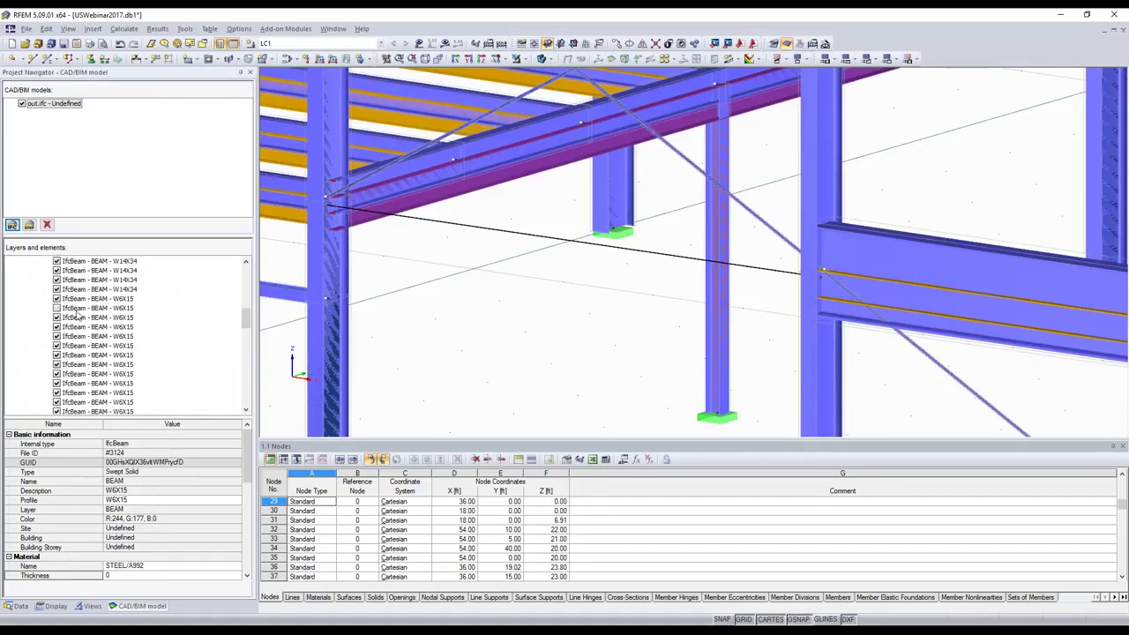
{"action": "left_click", "coordinate": [76, 311]}
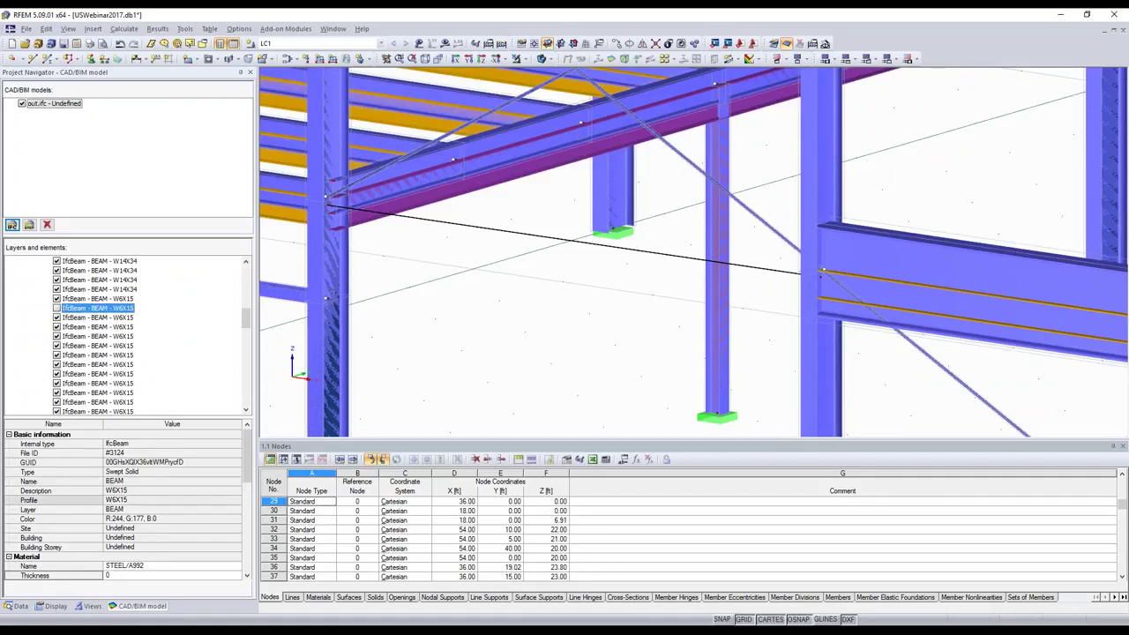
Assign the rolled I-section W 6x15 from AISC 14 with material Steel A992 to the newly created member's cross-section.
{"action": "left_click", "coordinate": [558, 240]}
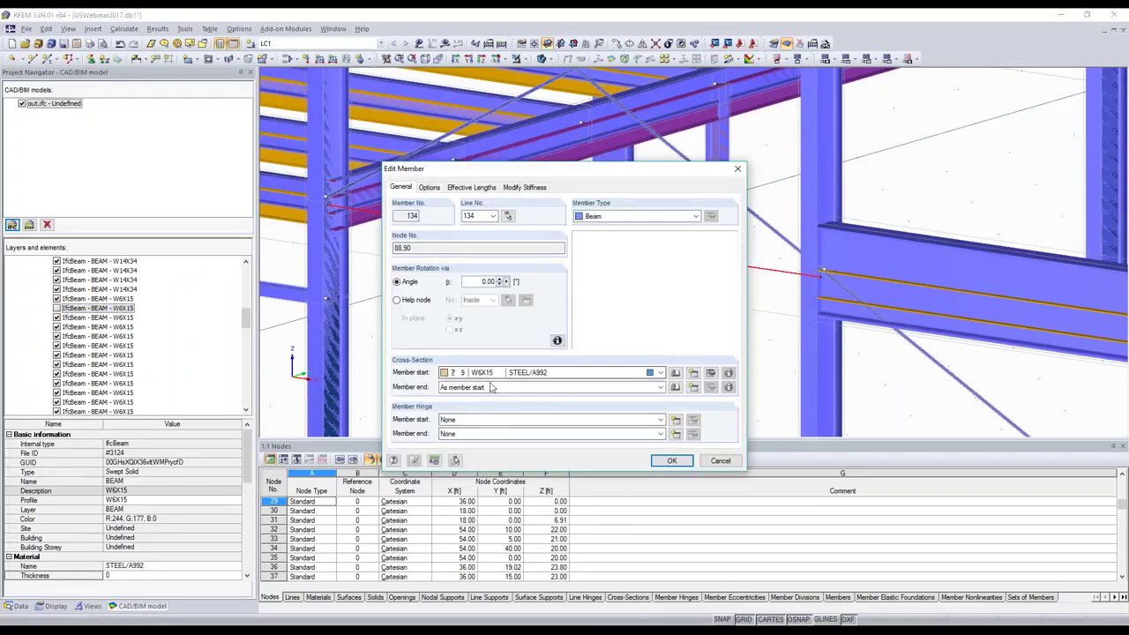
{"action": "left_click", "coordinate": [711, 373]}
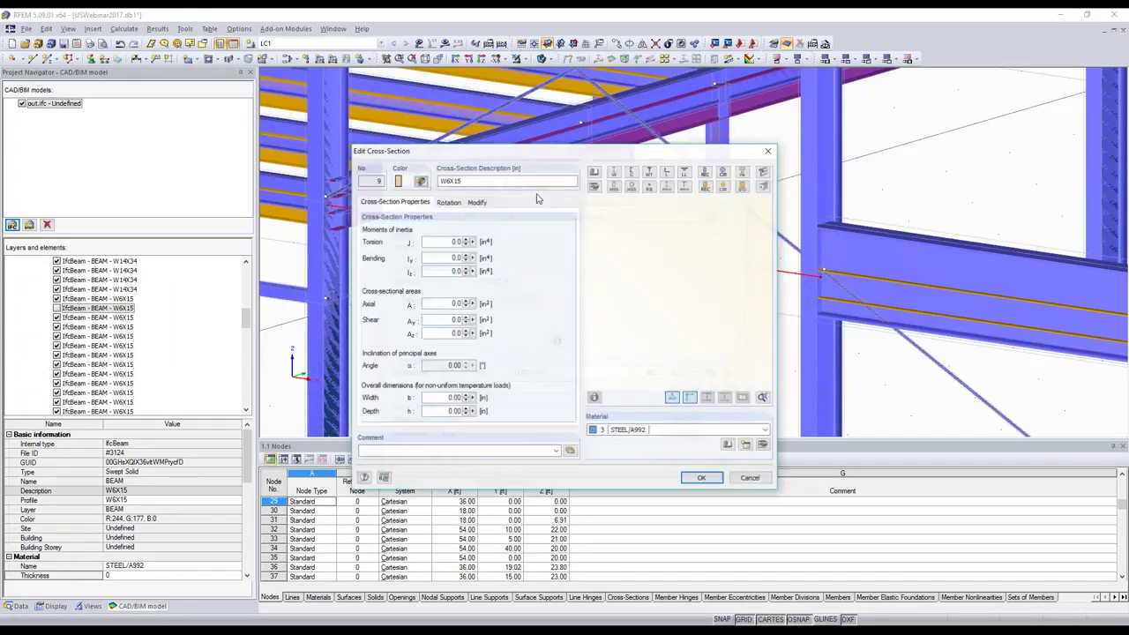
{"action": "left_click", "coordinate": [617, 176]}
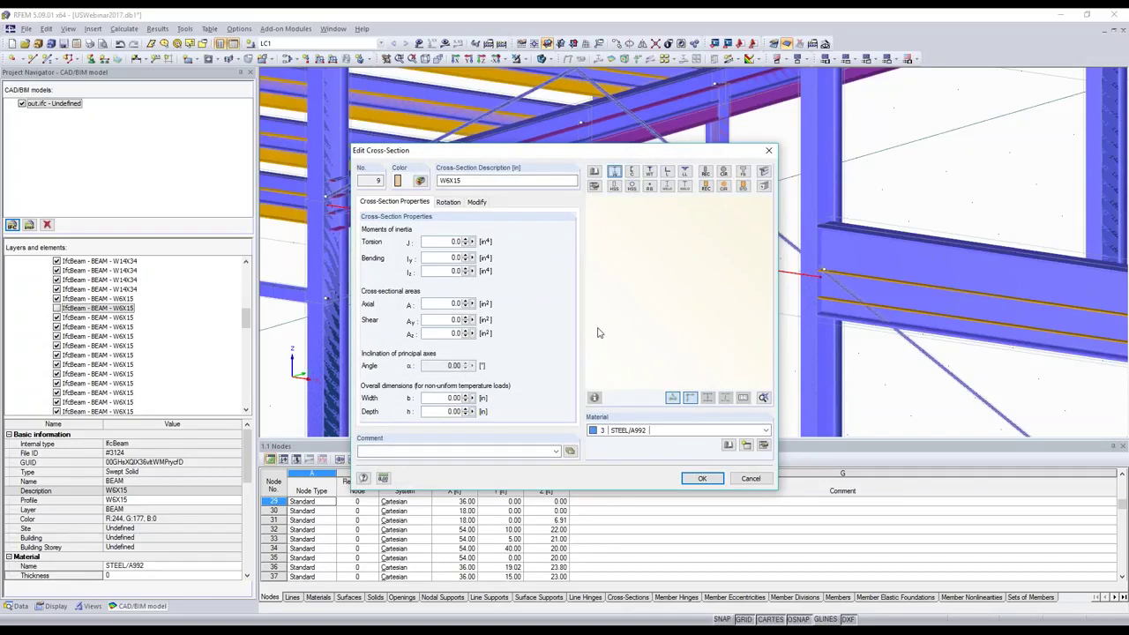
{"action": "scroll", "coordinate": [601, 346], "scroll_direction": "down", "scroll_amount": 10}
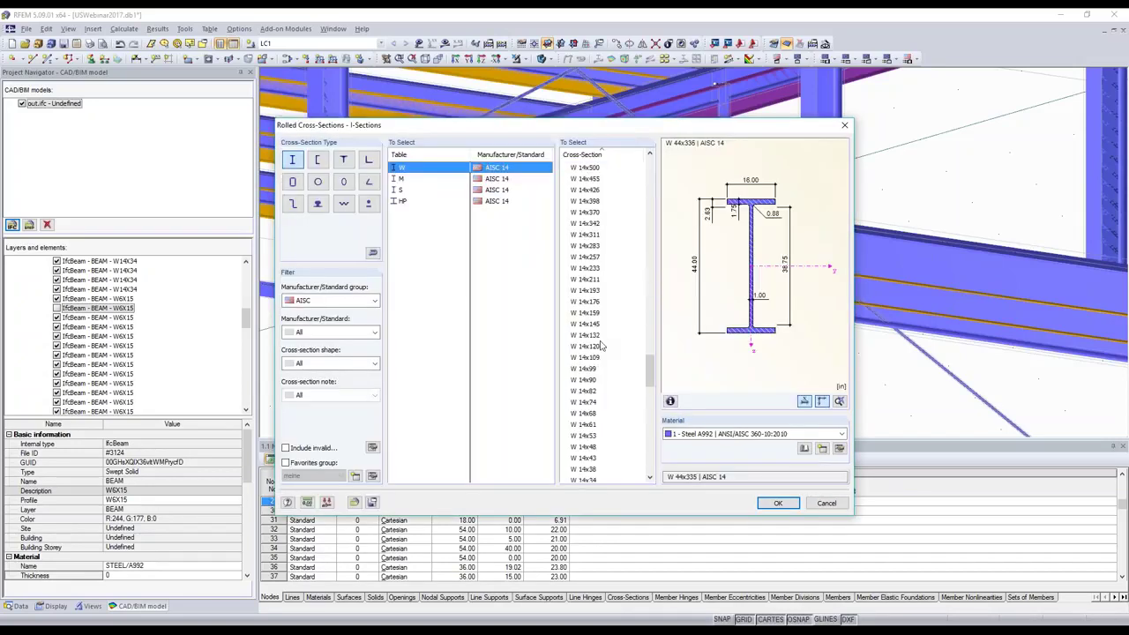
{"action": "scroll", "coordinate": [601, 346], "scroll_direction": "down", "scroll_amount": 11}
{"action": "scroll", "coordinate": [601, 346], "scroll_direction": "down", "scroll_amount": 13}
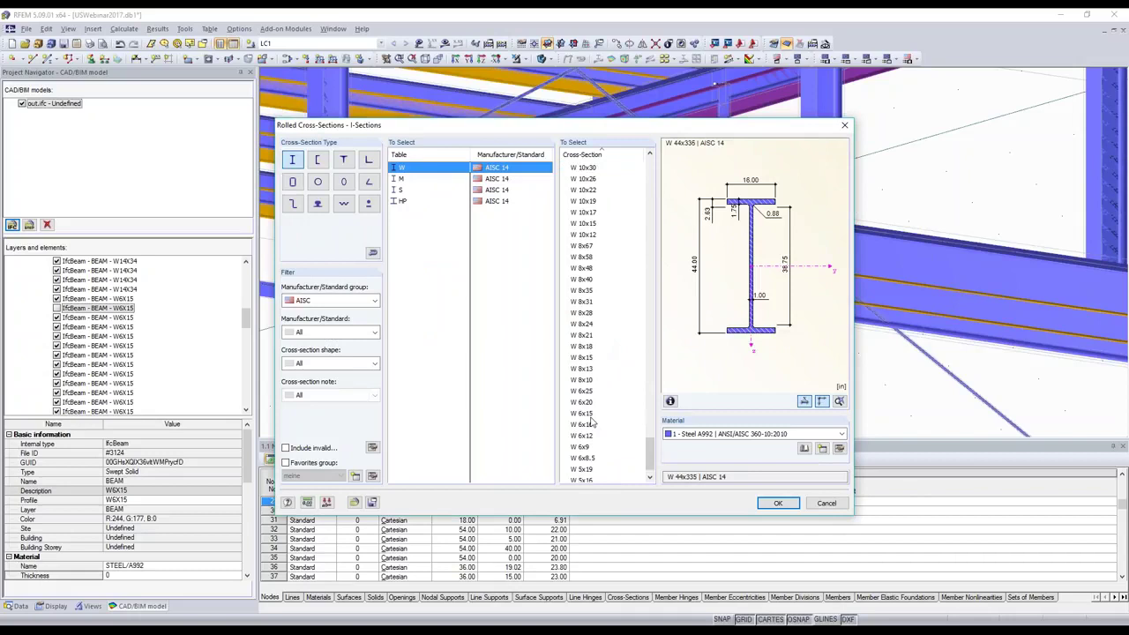
{"action": "left_click", "coordinate": [592, 417]}
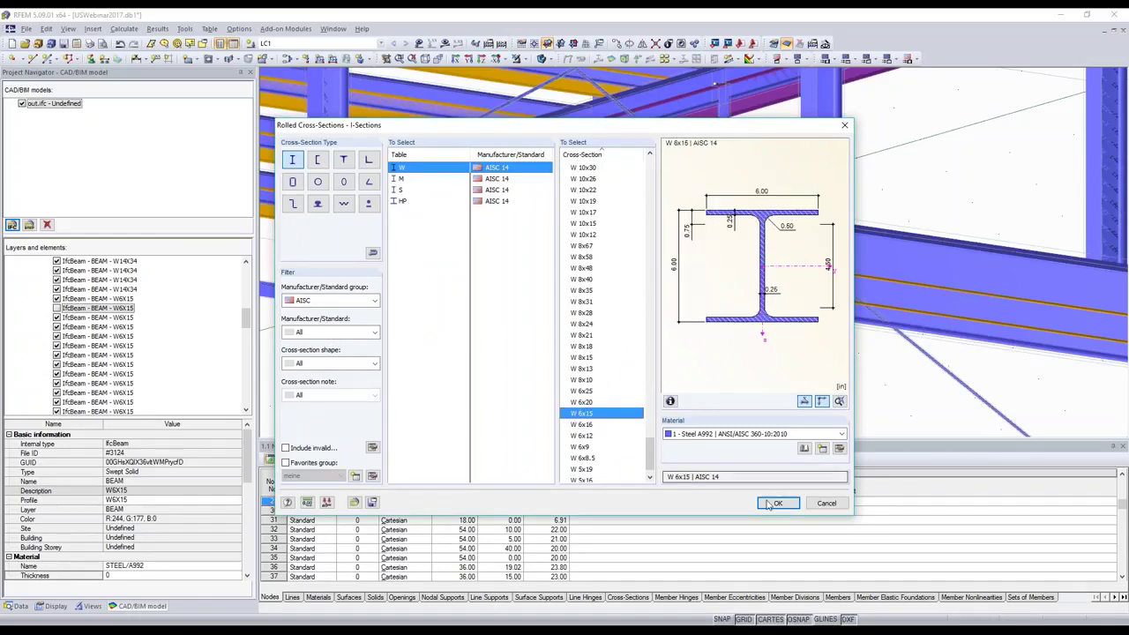
{"action": "left_click", "coordinate": [772, 503]}
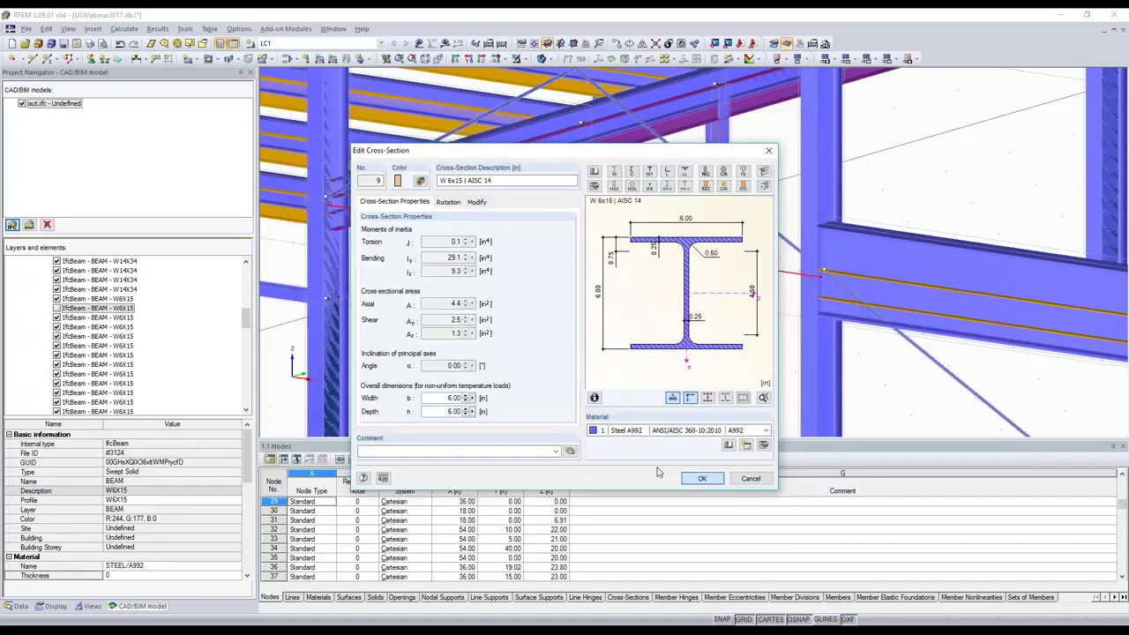
{"action": "left_click", "coordinate": [702, 478]}
{"action": "left_click", "coordinate": [676, 459]}
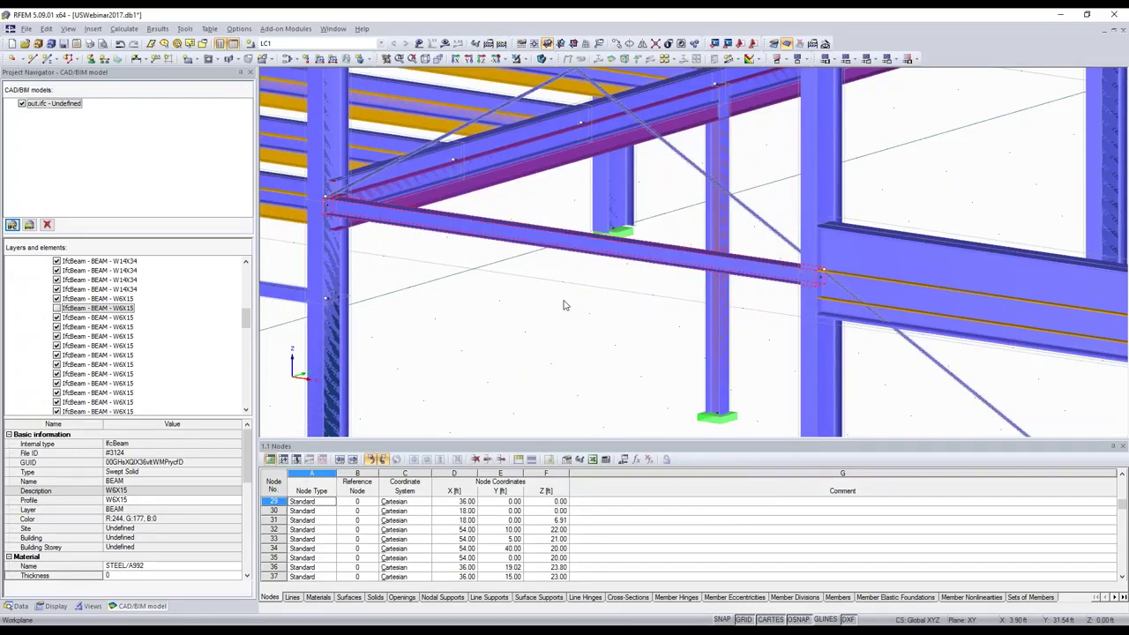
Inspect the converted W 6x15 member, and compare the W10X26 IFC floor beam with its corresponding RFEM member.
{"action": "scroll", "coordinate": [564, 305], "scroll_direction": "down", "scroll_amount": 2}
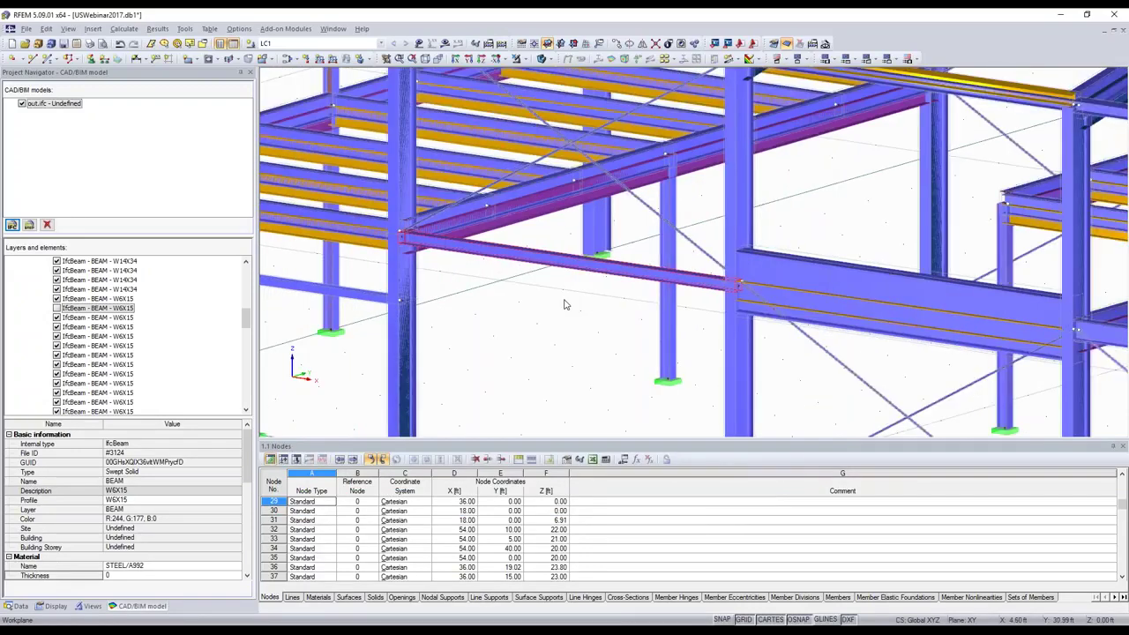
{"action": "scroll", "coordinate": [566, 305], "scroll_direction": "down", "scroll_amount": 1}
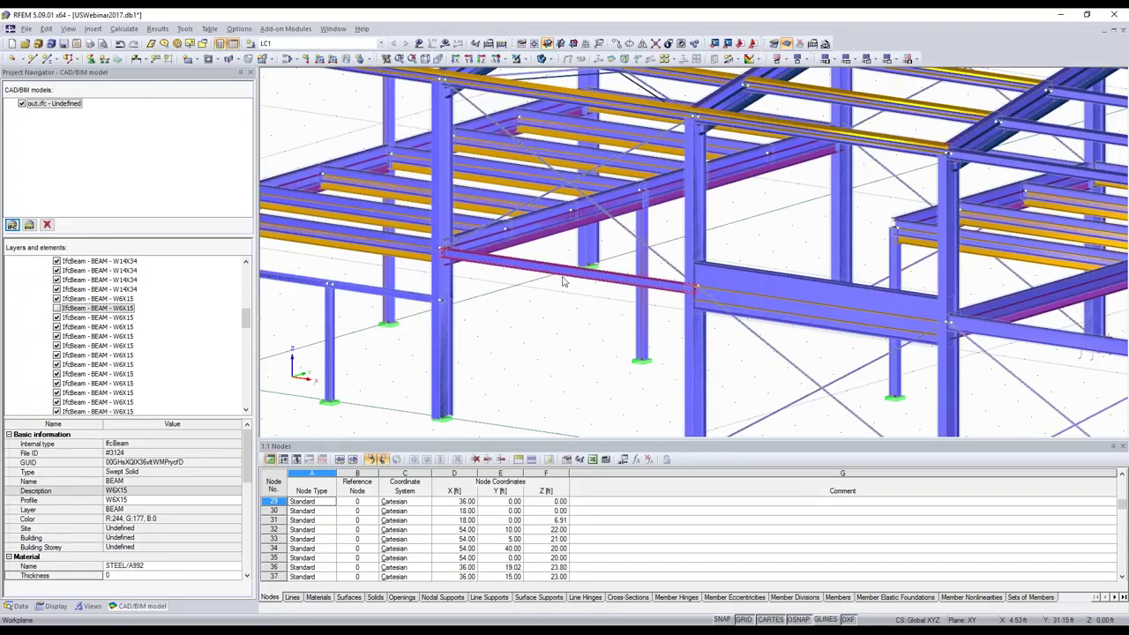
{"action": "scroll", "coordinate": [563, 282], "scroll_direction": "up", "scroll_amount": 2}
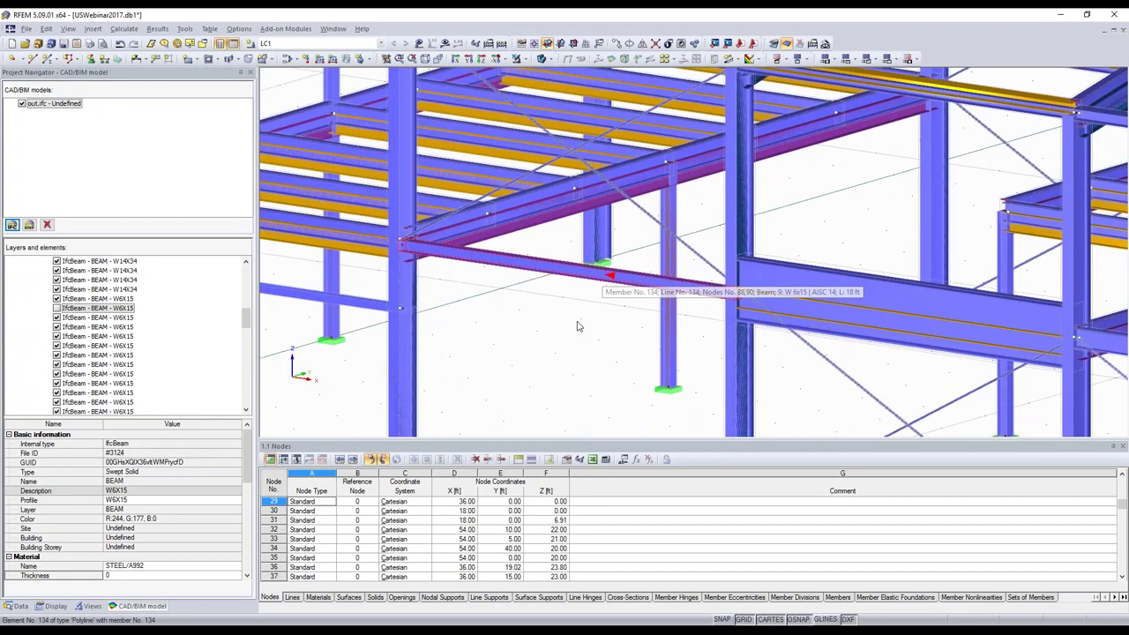
{"action": "scroll", "coordinate": [577, 327], "scroll_direction": "down", "scroll_amount": 3}
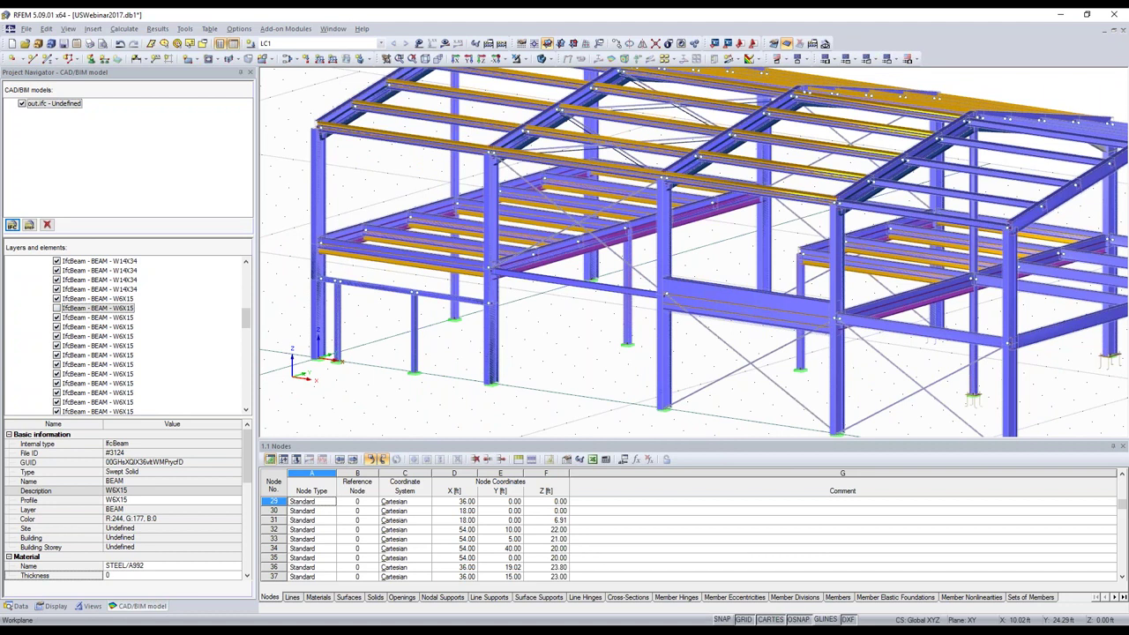
{"action": "middle_click_drag", "start_coordinate": [585, 328], "coordinate": [578, 344], "text": "ctrl"}
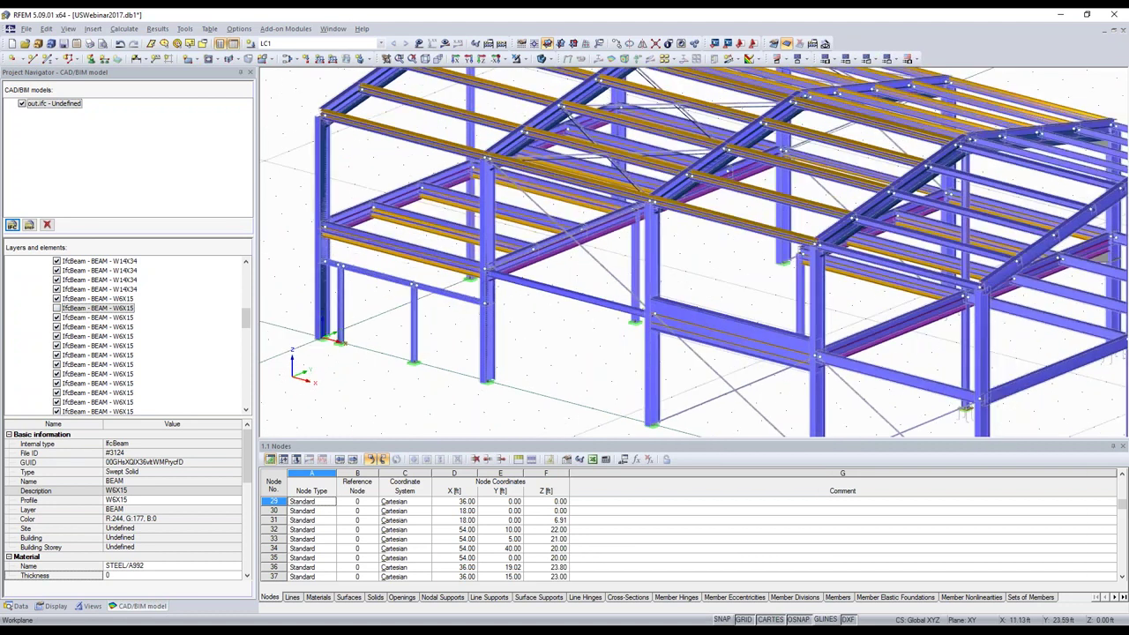
{"action": "scroll", "coordinate": [470, 226], "scroll_direction": "up", "scroll_amount": 2}
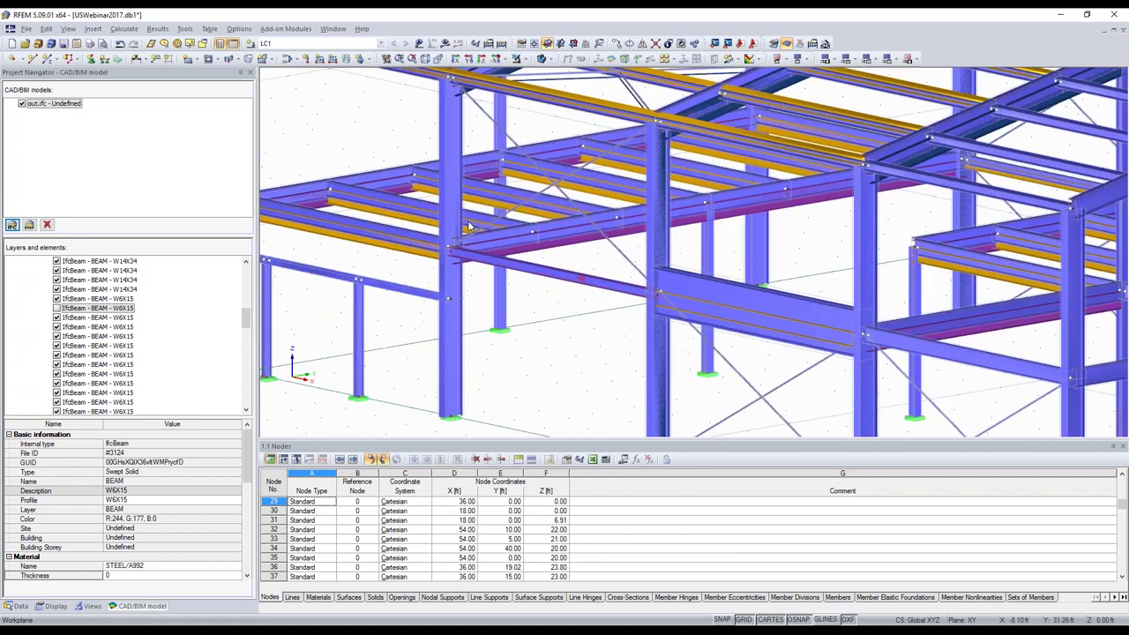
{"action": "scroll", "coordinate": [470, 227], "scroll_direction": "up", "scroll_amount": 3}
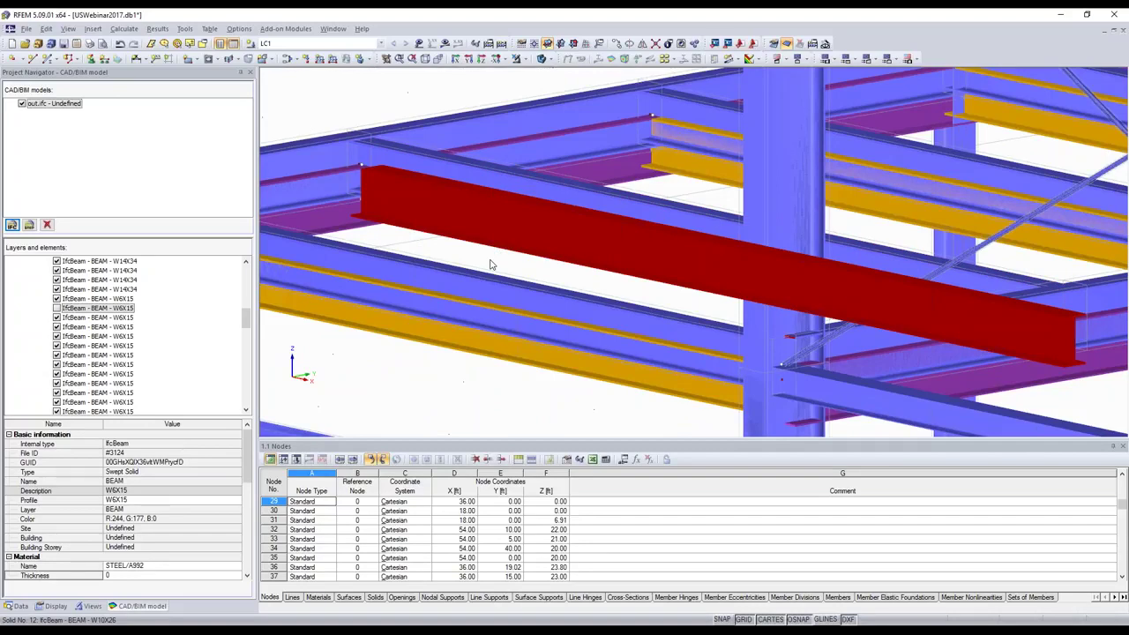
{"action": "scroll", "coordinate": [487, 187], "scroll_direction": "down", "scroll_amount": 1}
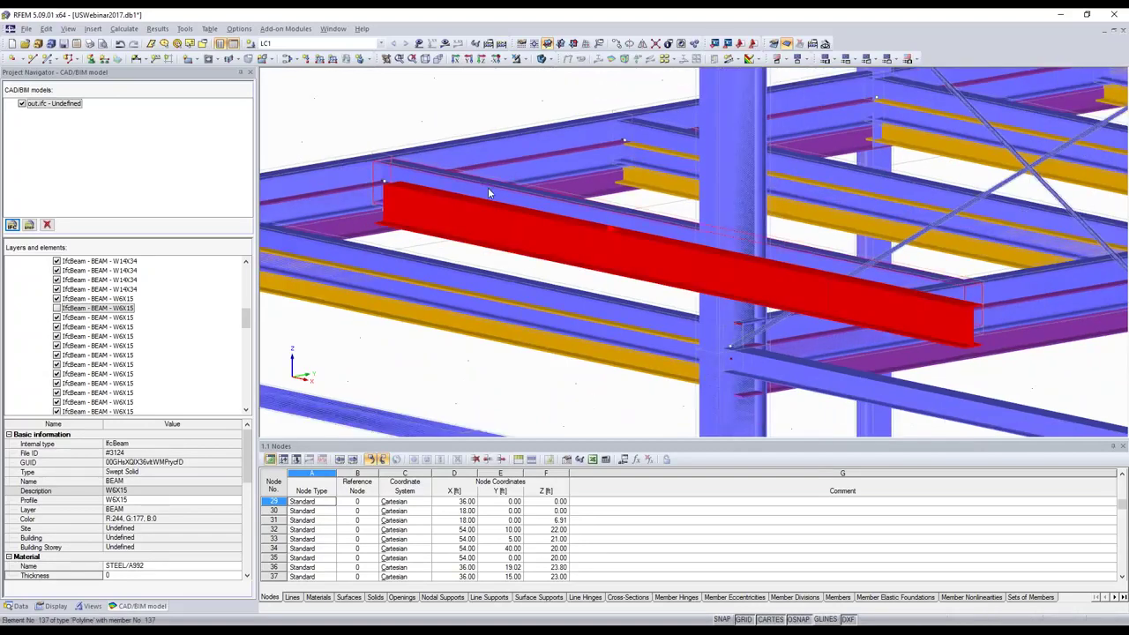
{"action": "left_click", "coordinate": [489, 192]}
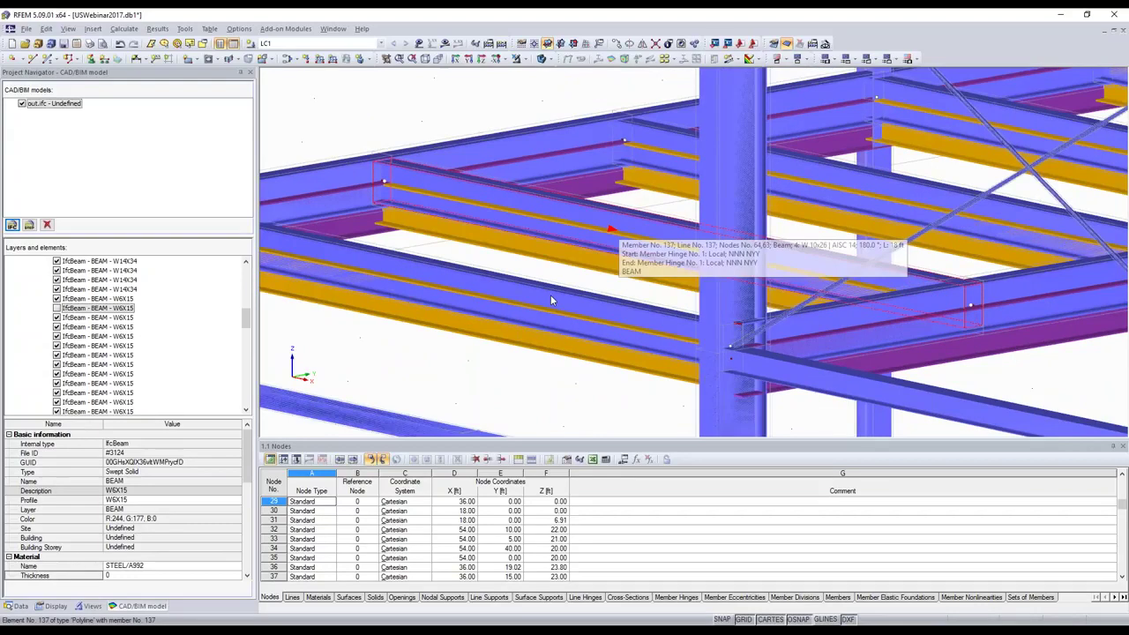
{"action": "left_click", "coordinate": [471, 252]}
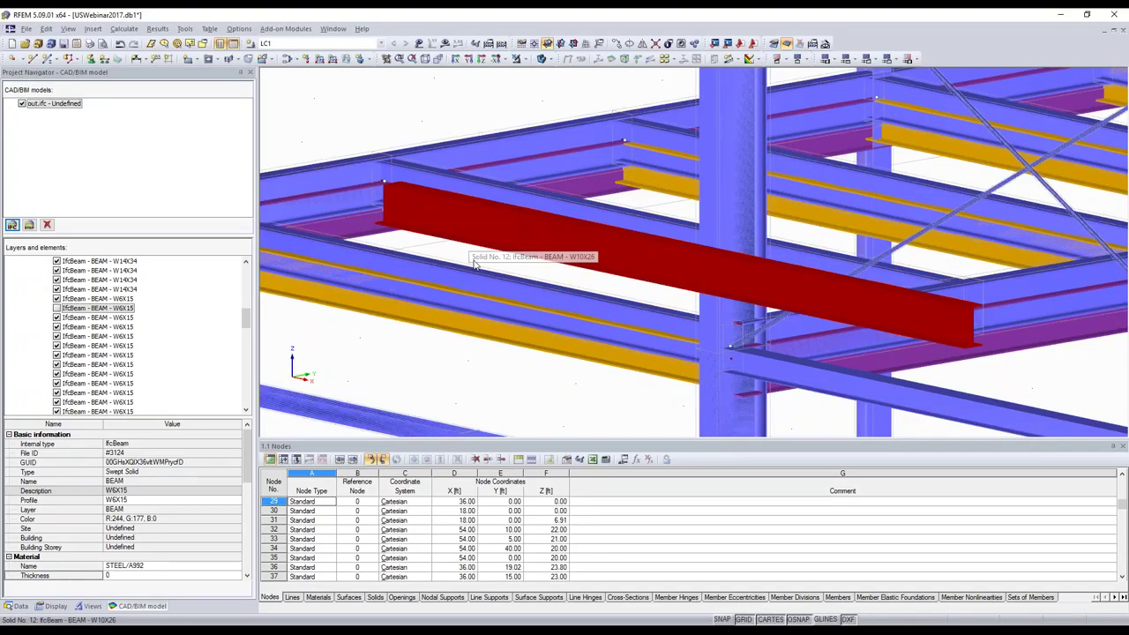
{"action": "scroll", "coordinate": [474, 262], "scroll_direction": "down", "scroll_amount": 2}
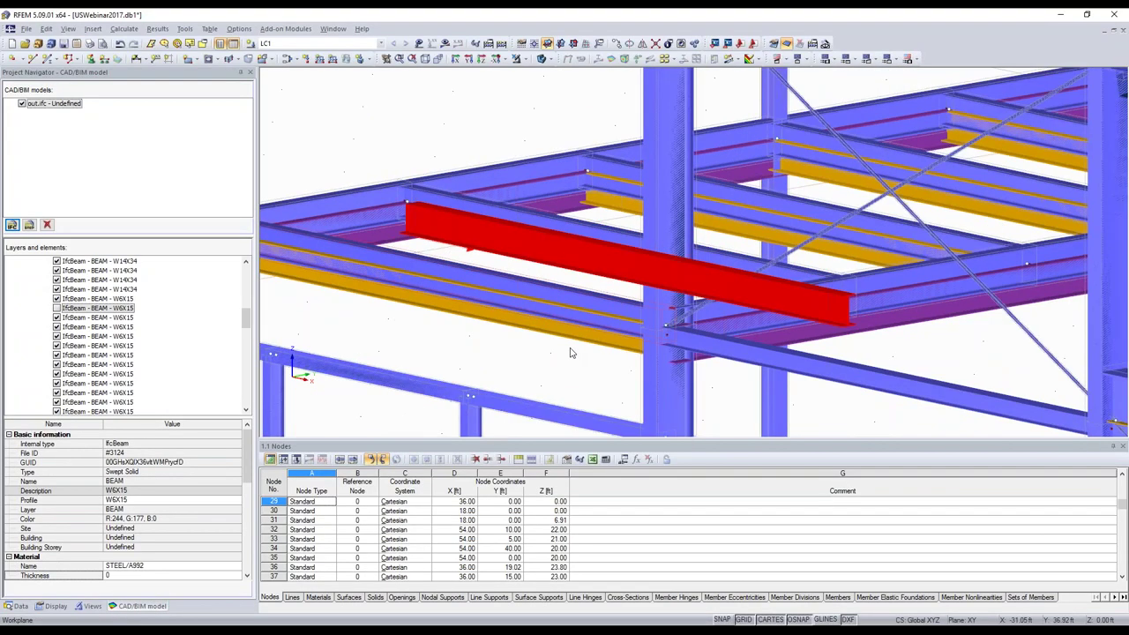
{"action": "scroll", "coordinate": [570, 352], "scroll_direction": "down", "scroll_amount": 3}
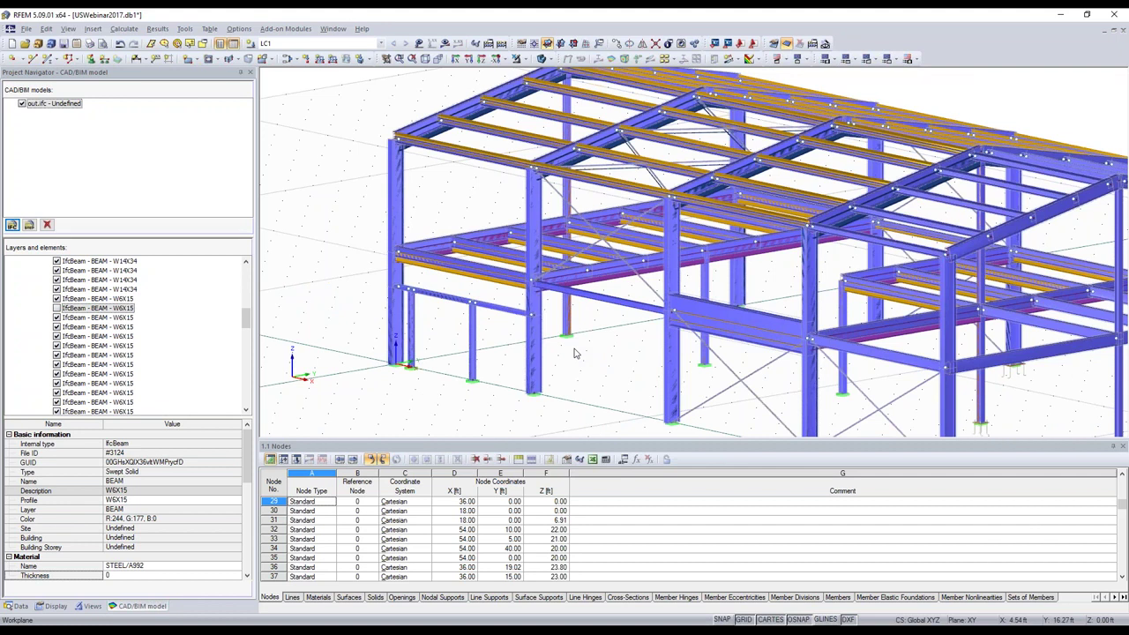
{"action": "scroll", "coordinate": [574, 352], "scroll_direction": "down", "scroll_amount": 2}
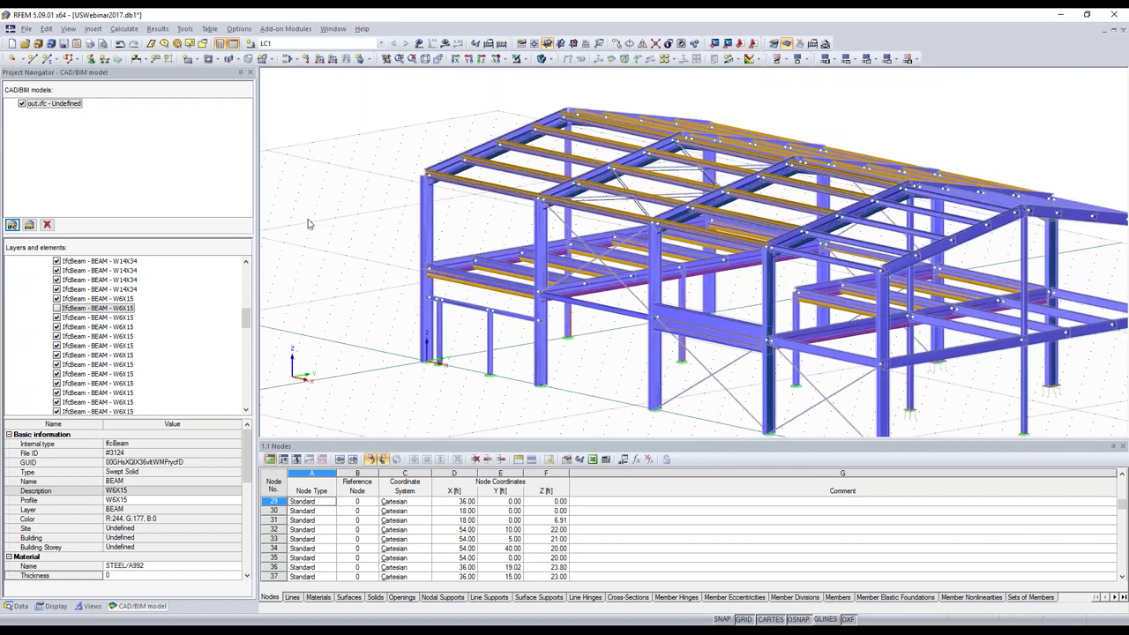
Hide the out.ifc model and export the structure to a new Bentley ISM file named USWebinar20171.db1 on the desktop.
{"action": "left_click", "coordinate": [22, 104]}
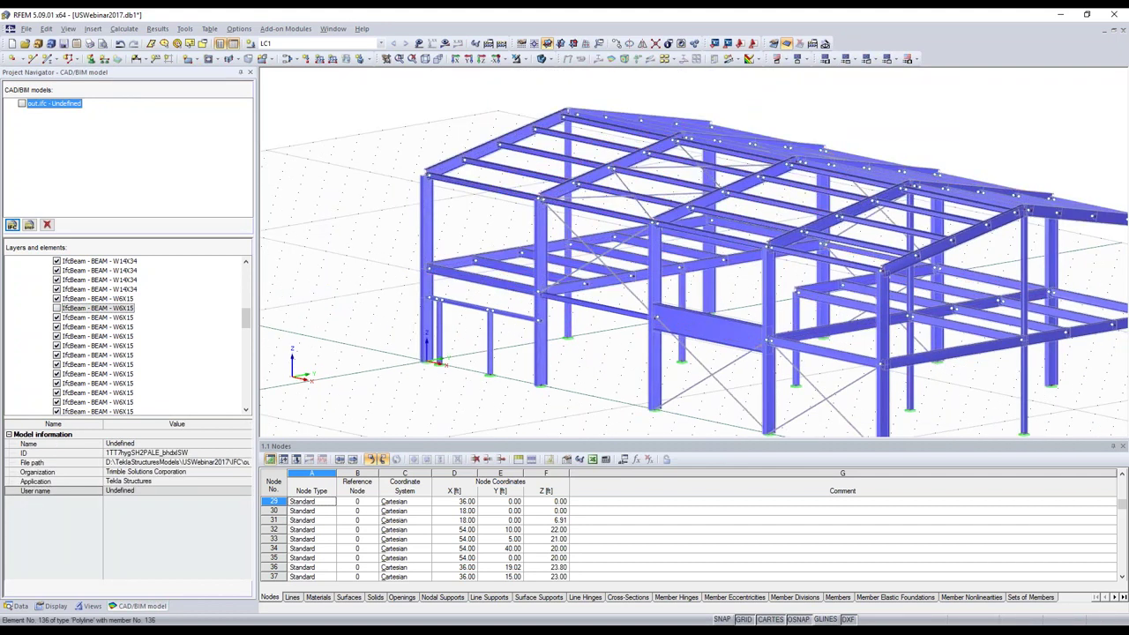
{"action": "middle_click_drag", "start_coordinate": [608, 323], "coordinate": [648, 322], "text": "ctrl"}
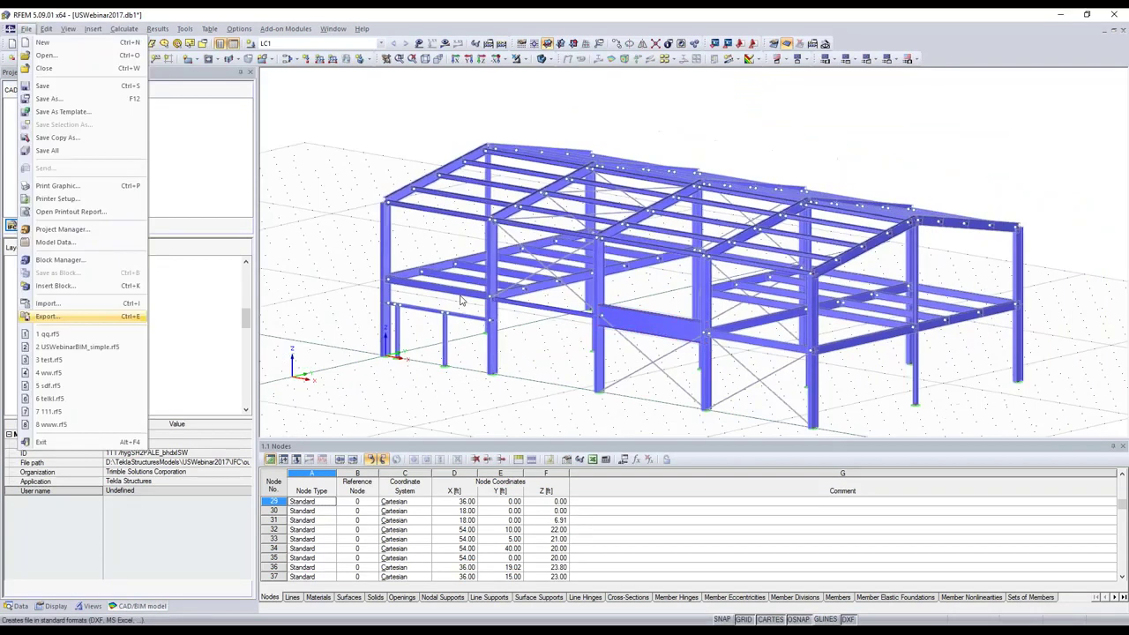
{"action": "left_click", "coordinate": [53, 315]}
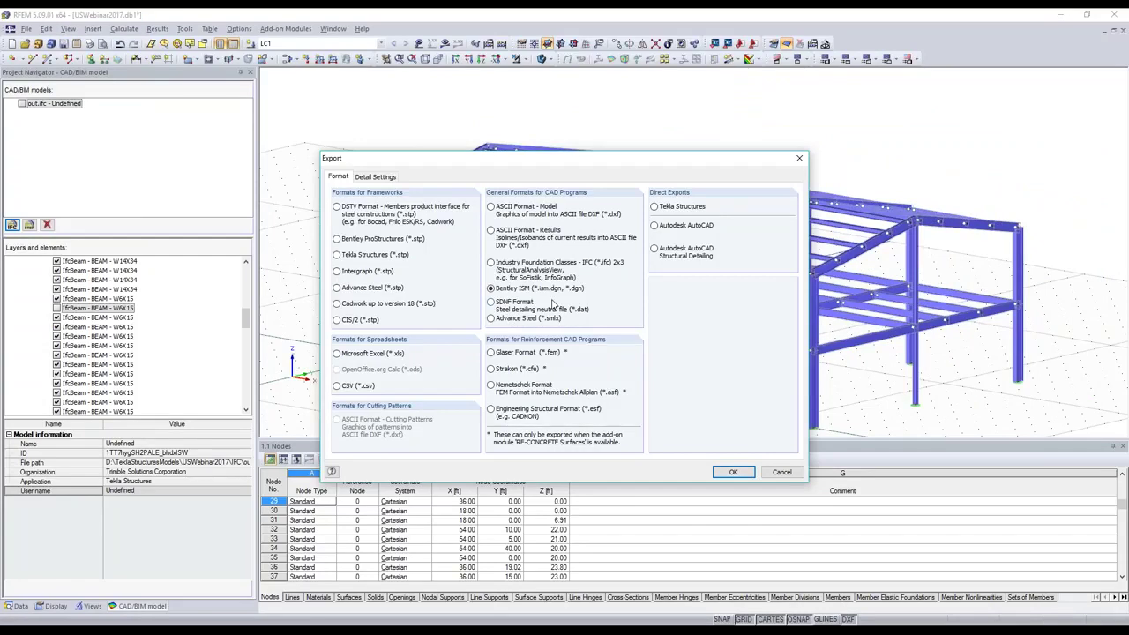
{"action": "left_click", "coordinate": [731, 474]}
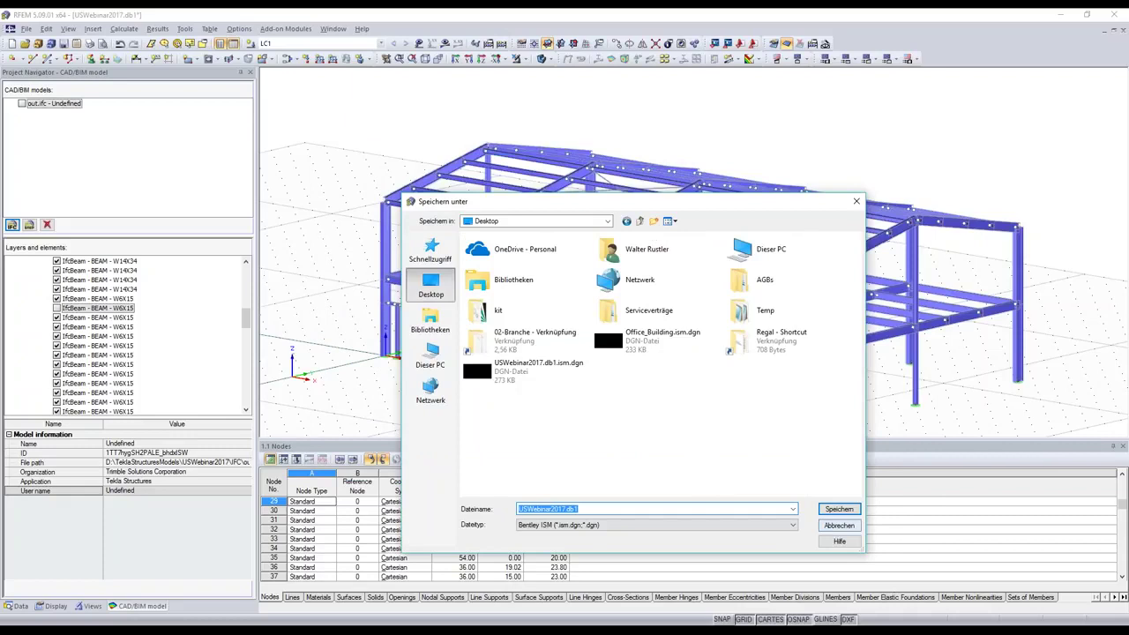
{"action": "left_click", "coordinate": [574, 509]}
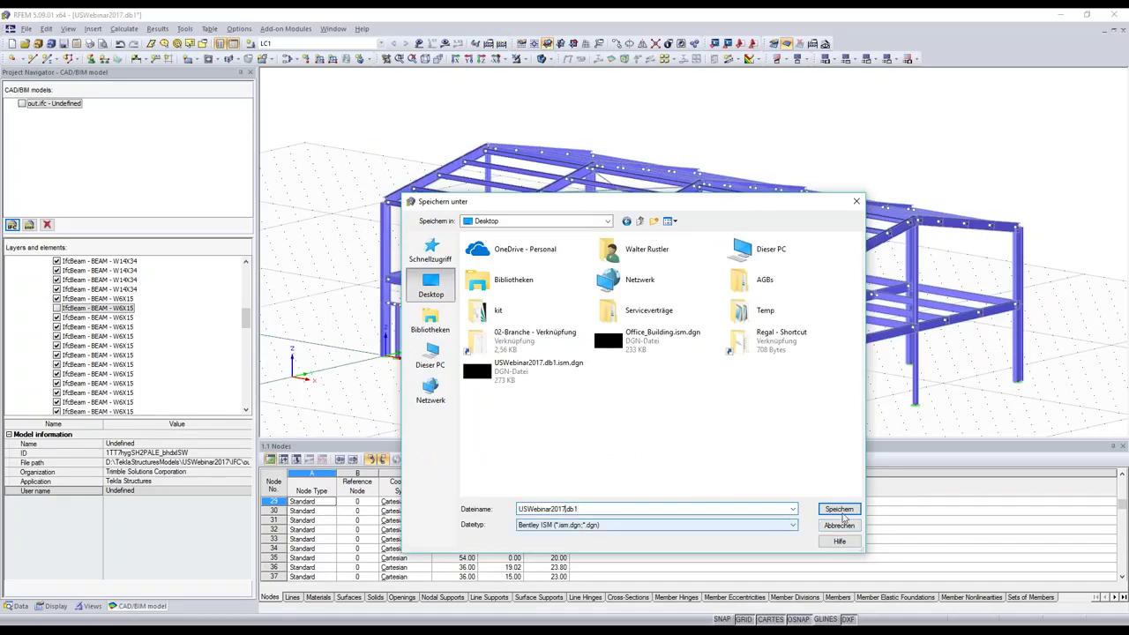
{"action": "type", "text": "1"}
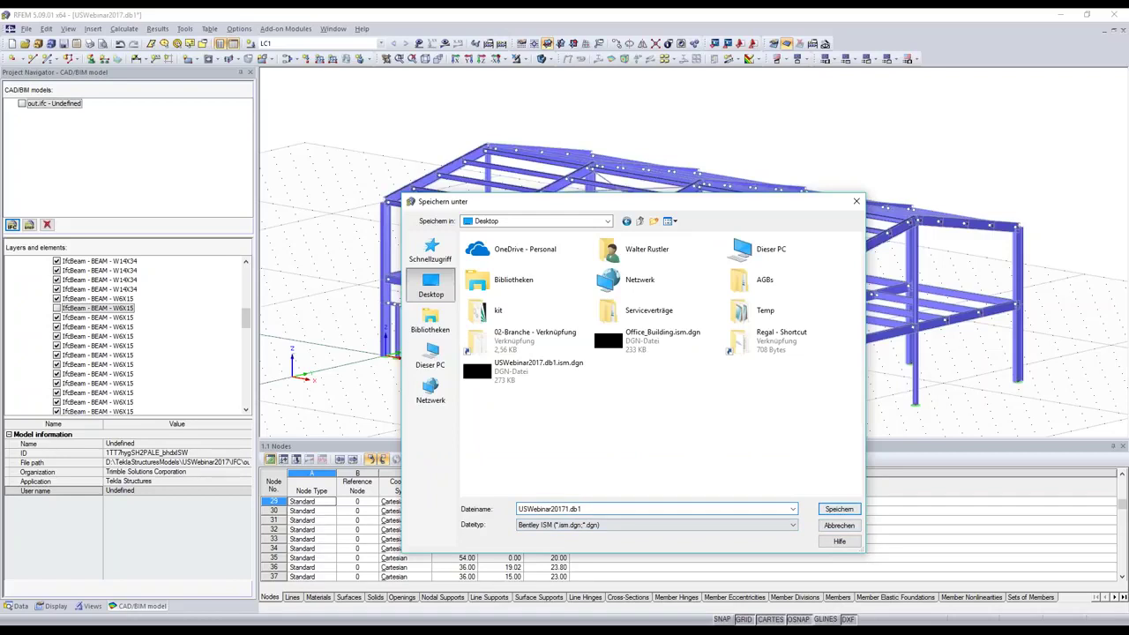
{"action": "key", "text": "Return"}
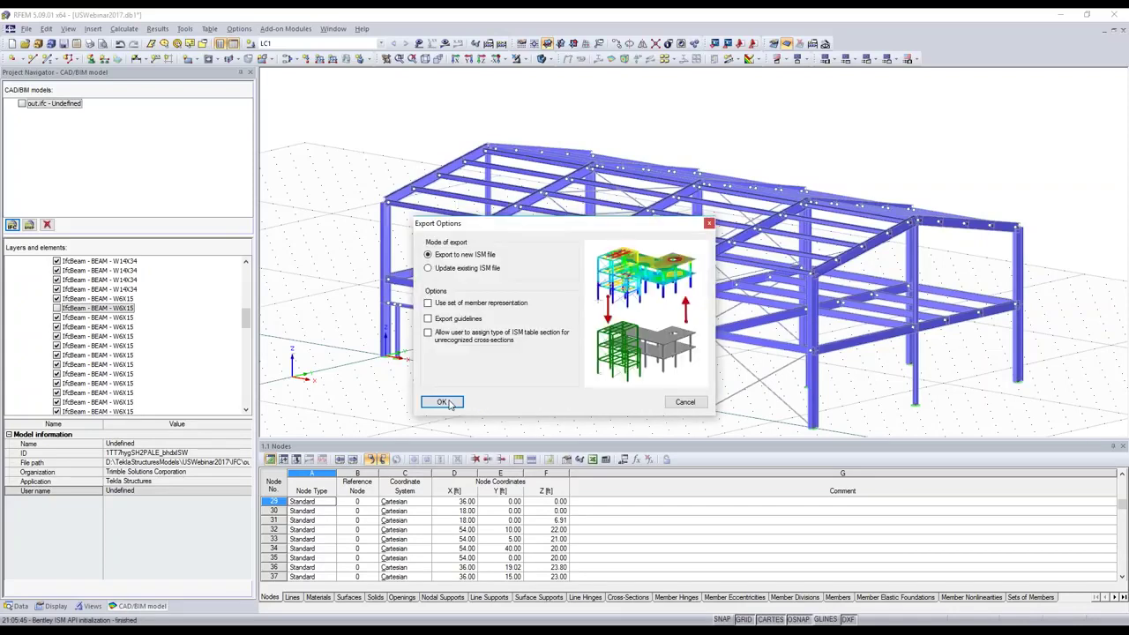
{"action": "left_click", "coordinate": [451, 405]}
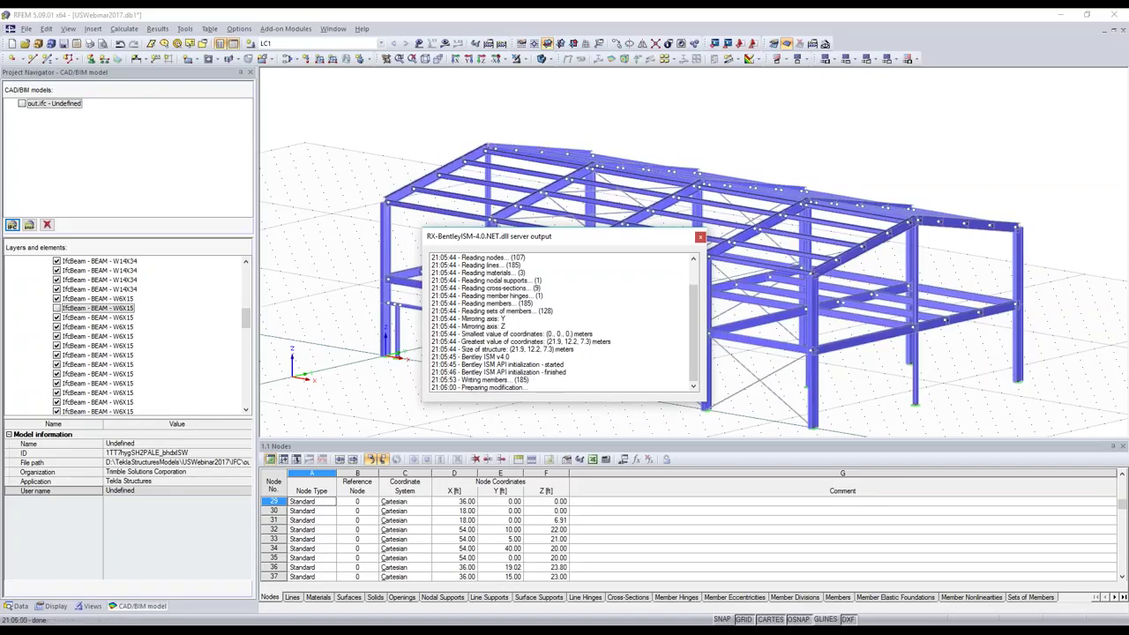
Switch to Structural Synchronizer, open USWebinar20171.db1.ism.dgn from the desktop, and maximize the model window.
{"action": "left_click", "coordinate": [1062, 17]}
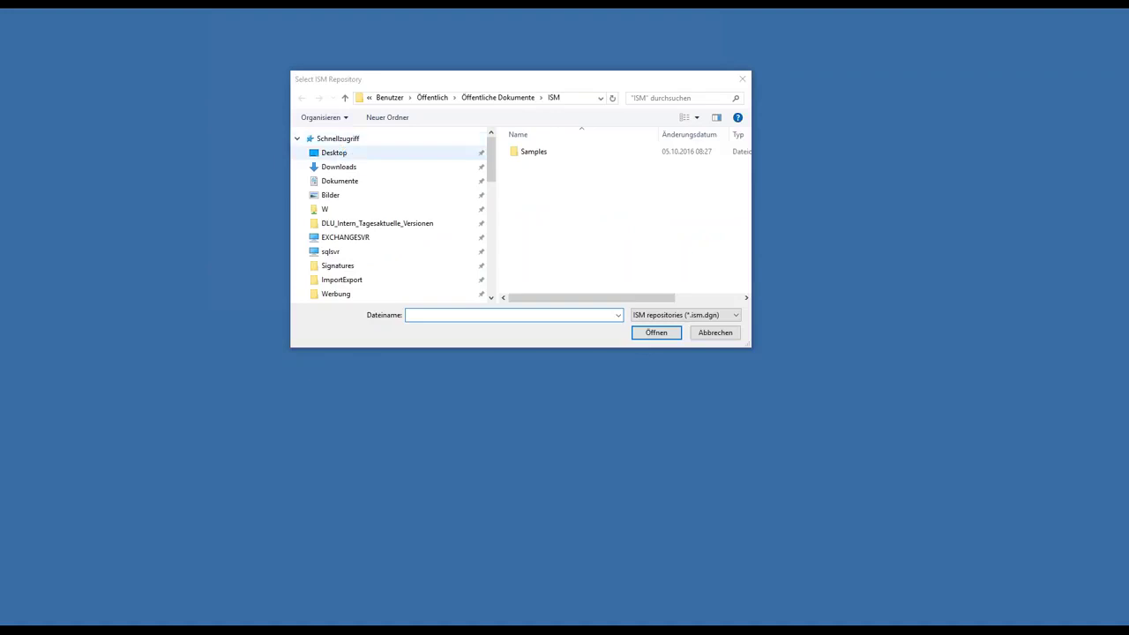
{"action": "left_click", "coordinate": [335, 153]}
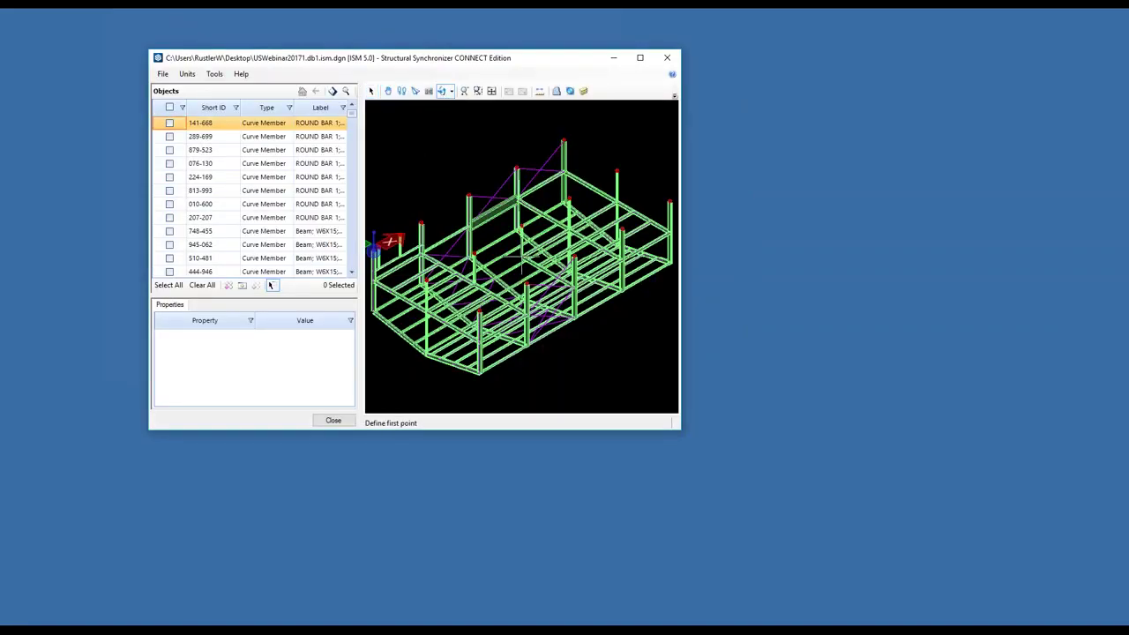
{"action": "left_click_drag", "start_coordinate": [511, 238], "coordinate": [684, 236]}
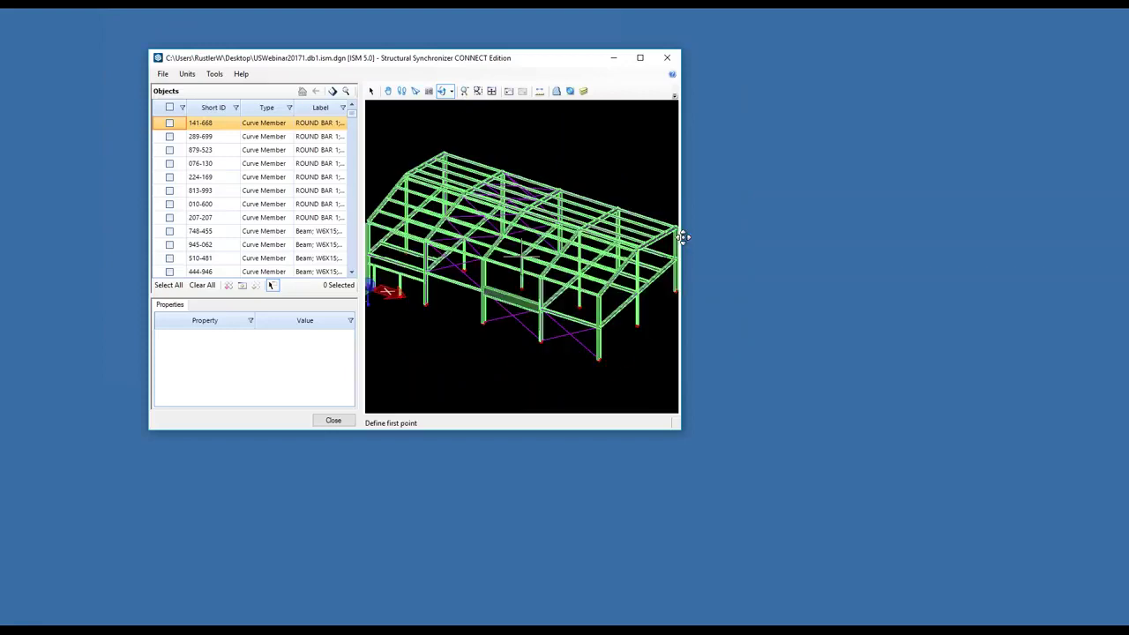
{"action": "key", "text": "super+Up"}
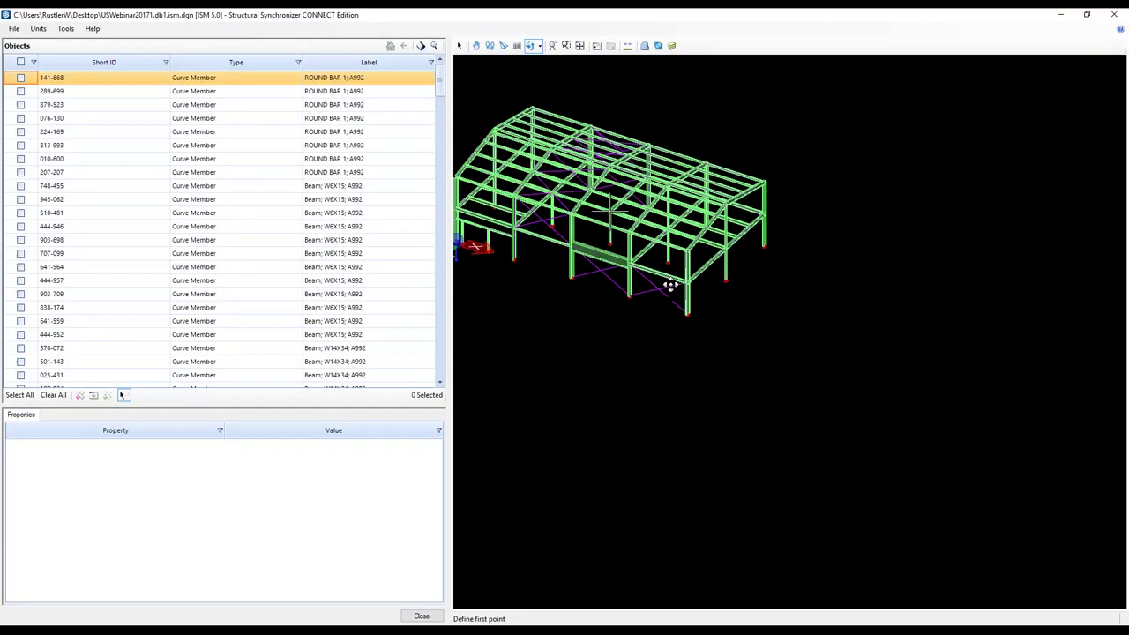
Examine the exported hall's 3D geometry, from the whole frame to the deep beam at the braced bay.
{"action": "left_click_drag", "start_coordinate": [670, 284], "coordinate": [540, 96]}
{"action": "left_click", "coordinate": [540, 95]}
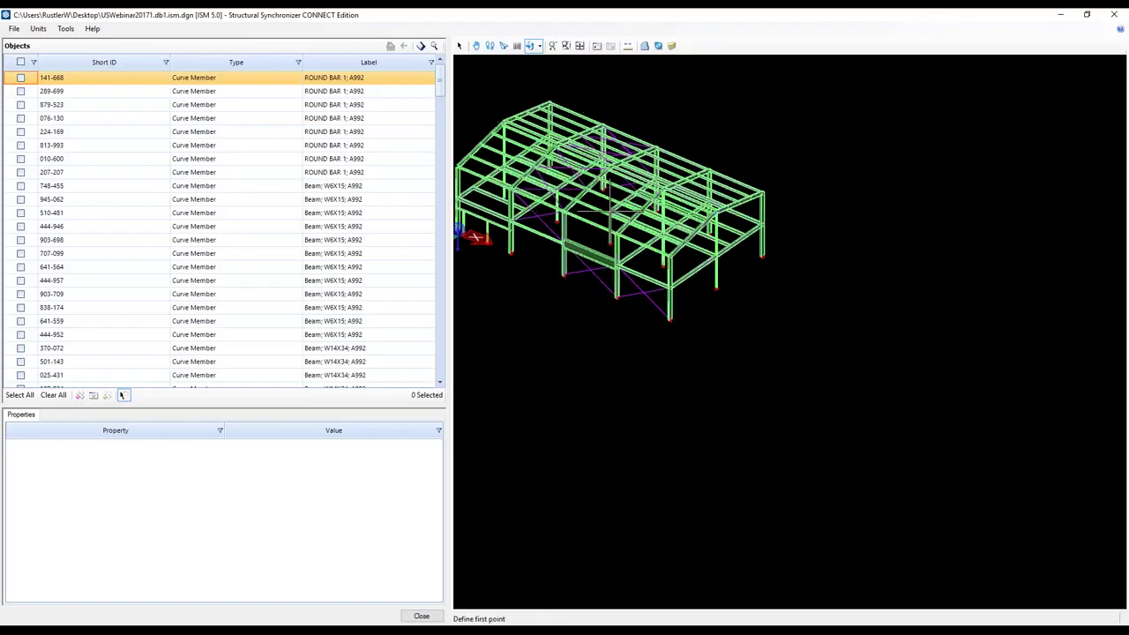
{"action": "left_click", "coordinate": [477, 46]}
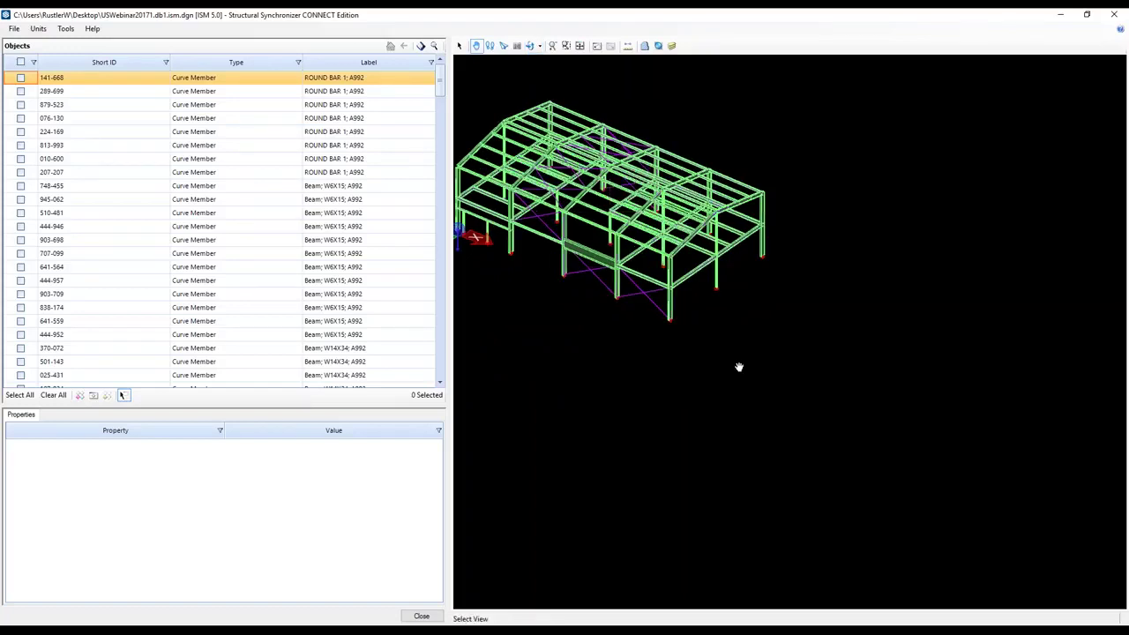
{"action": "left_click_drag", "start_coordinate": [607, 288], "coordinate": [739, 367]}
{"action": "left_click_drag", "start_coordinate": [682, 389], "coordinate": [681, 363]}
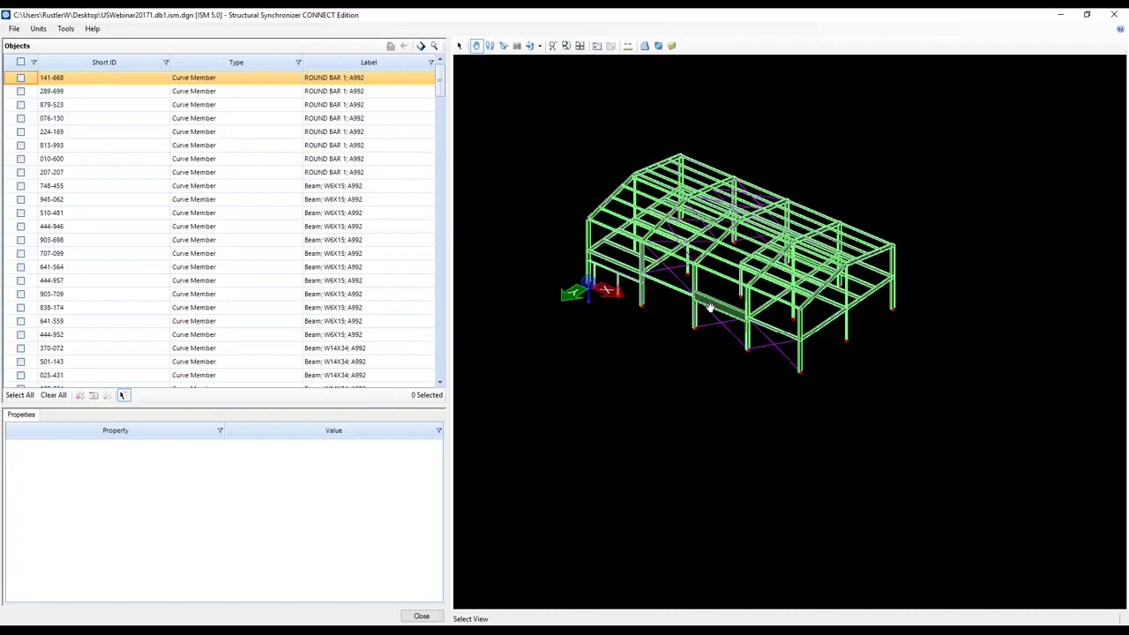
{"action": "scroll", "coordinate": [711, 307], "scroll_direction": "up", "scroll_amount": 5}
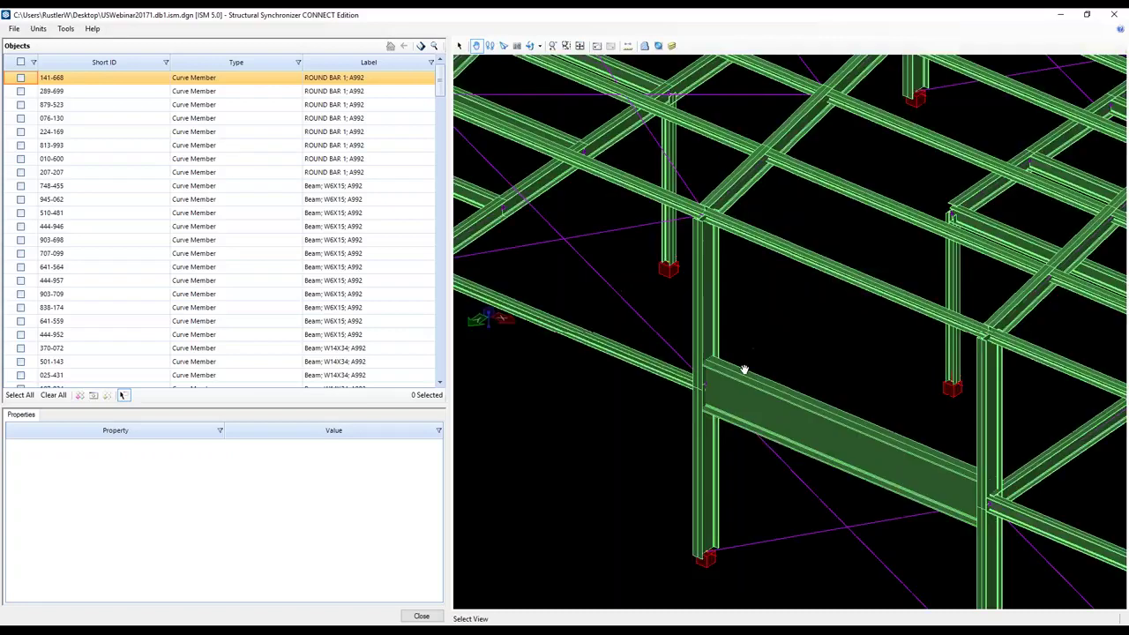
{"action": "scroll", "coordinate": [744, 370], "scroll_direction": "down", "scroll_amount": 3}
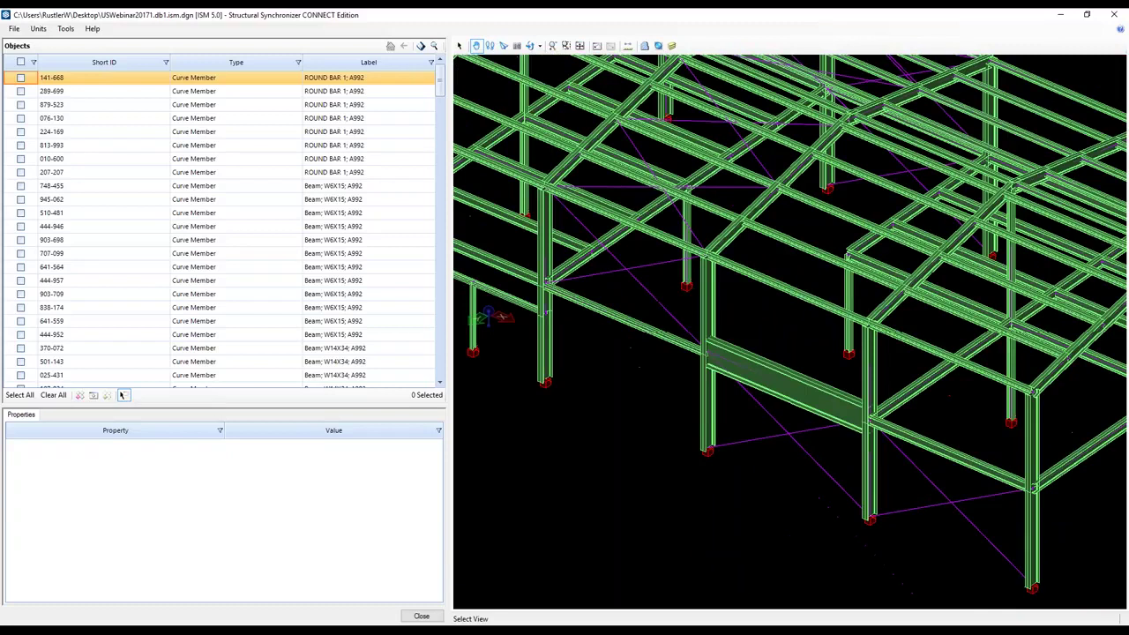
Select the deep beam in the braced front bay and check its location, calculated values, material and section.
{"action": "right_click", "coordinate": [770, 373]}
{"action": "left_click", "coordinate": [770, 372]}
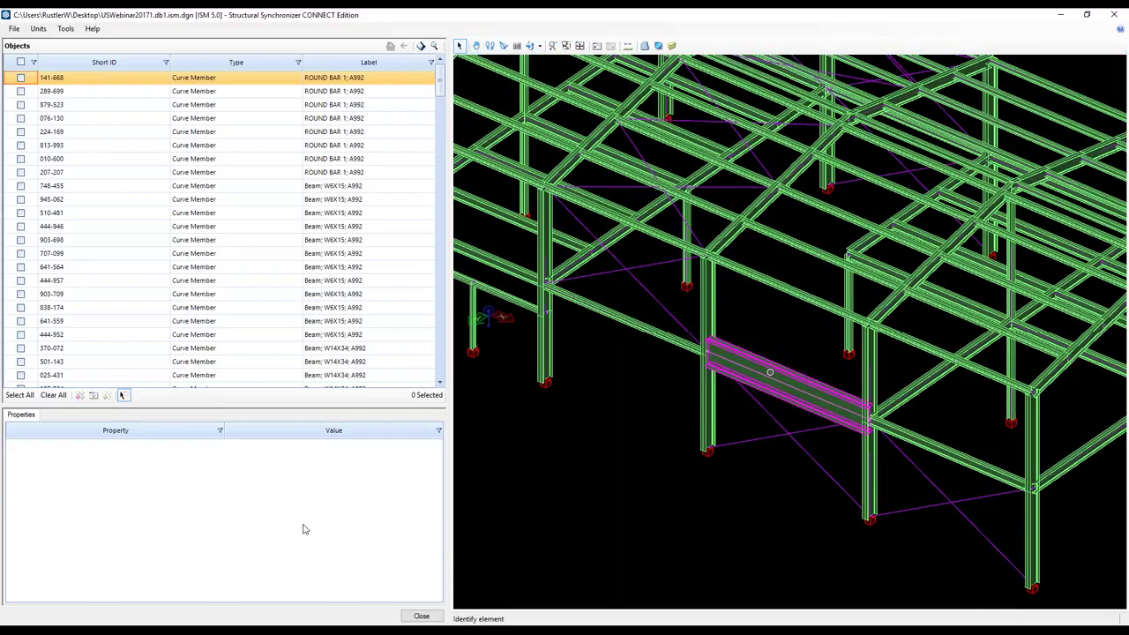
{"action": "scroll", "coordinate": [318, 556], "scroll_direction": "down", "scroll_amount": 5}
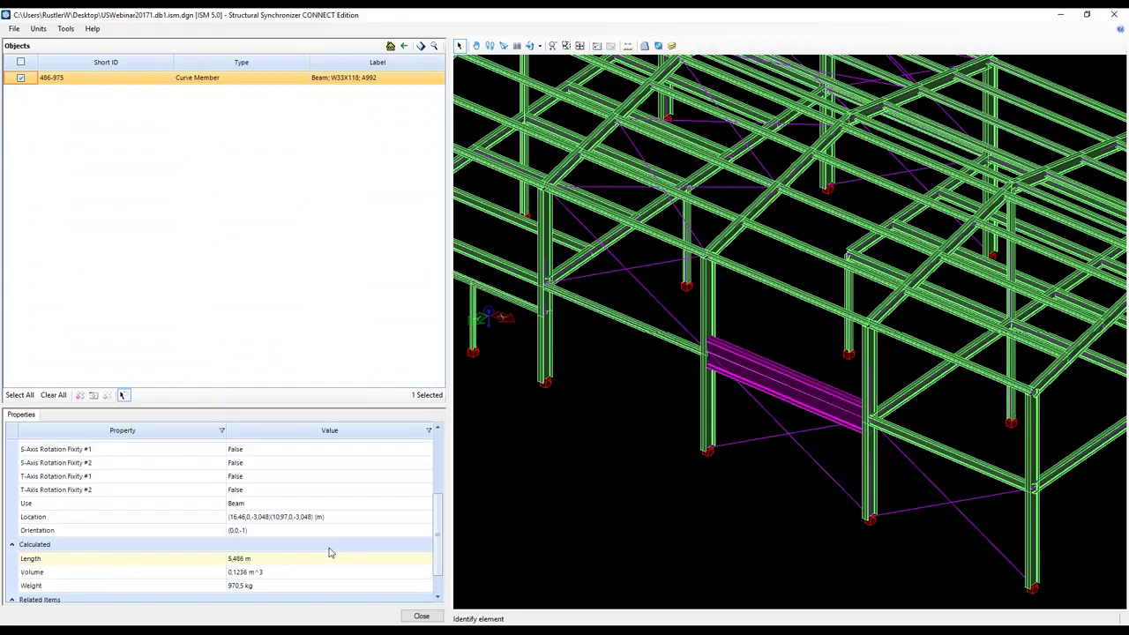
{"action": "scroll", "coordinate": [330, 552], "scroll_direction": "down", "scroll_amount": 1}
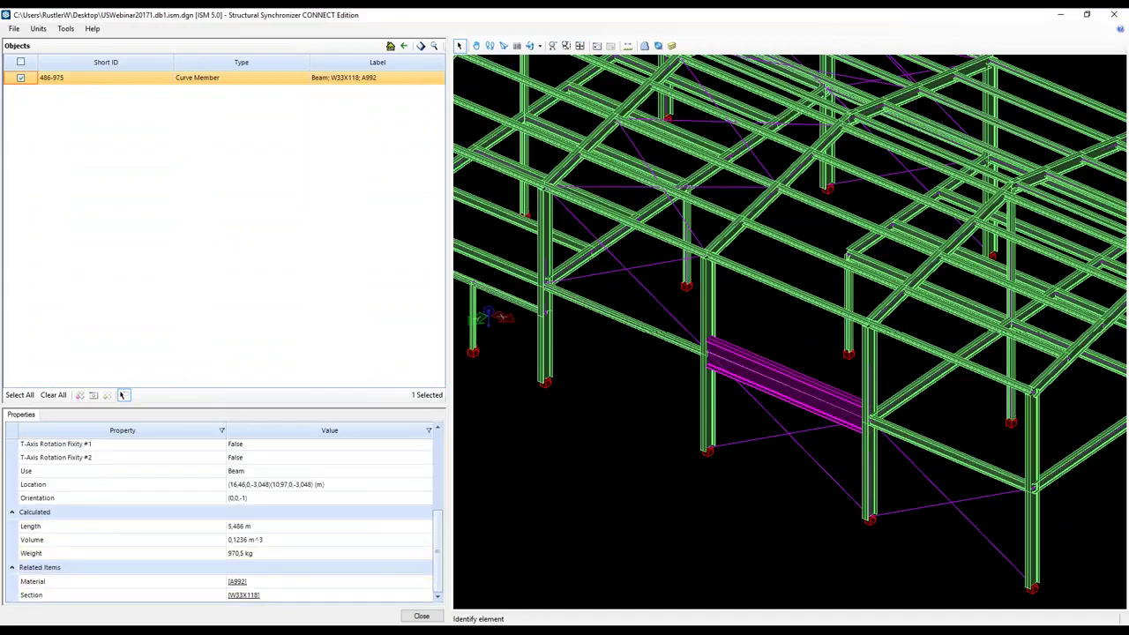
{"action": "scroll", "coordinate": [813, 509], "scroll_direction": "up", "scroll_amount": 5}
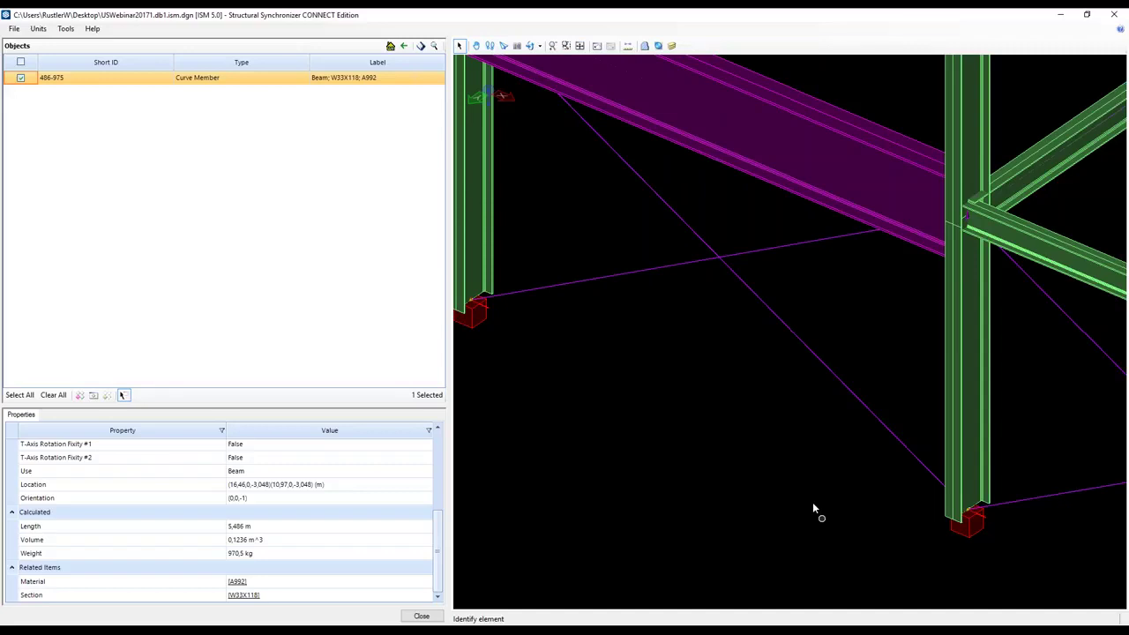
{"action": "scroll", "coordinate": [813, 505], "scroll_direction": "down", "scroll_amount": 5}
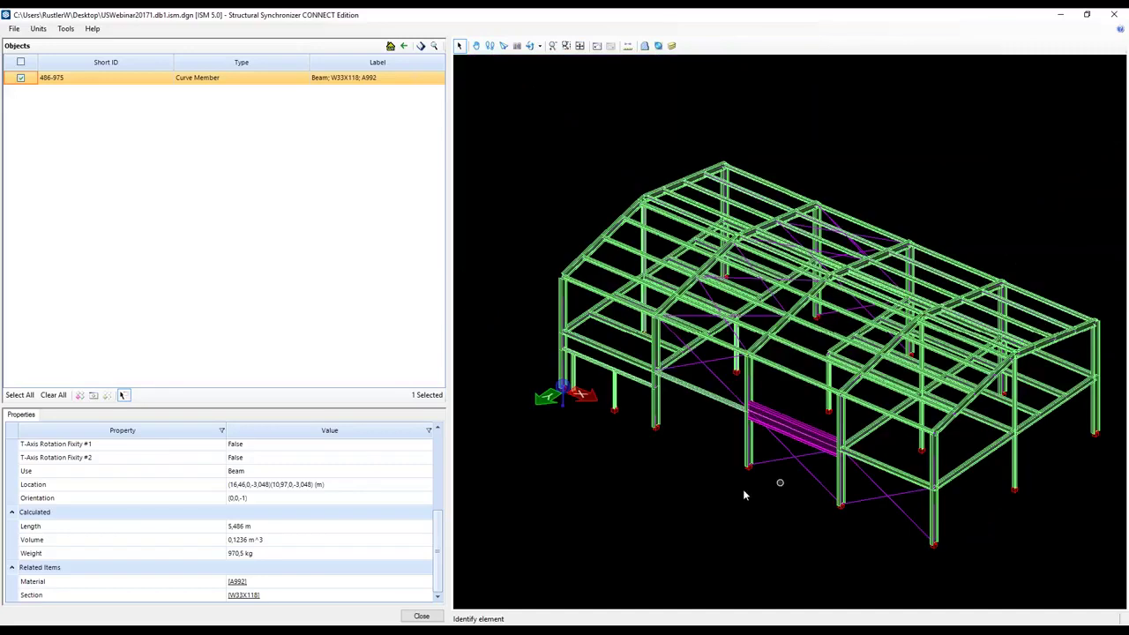